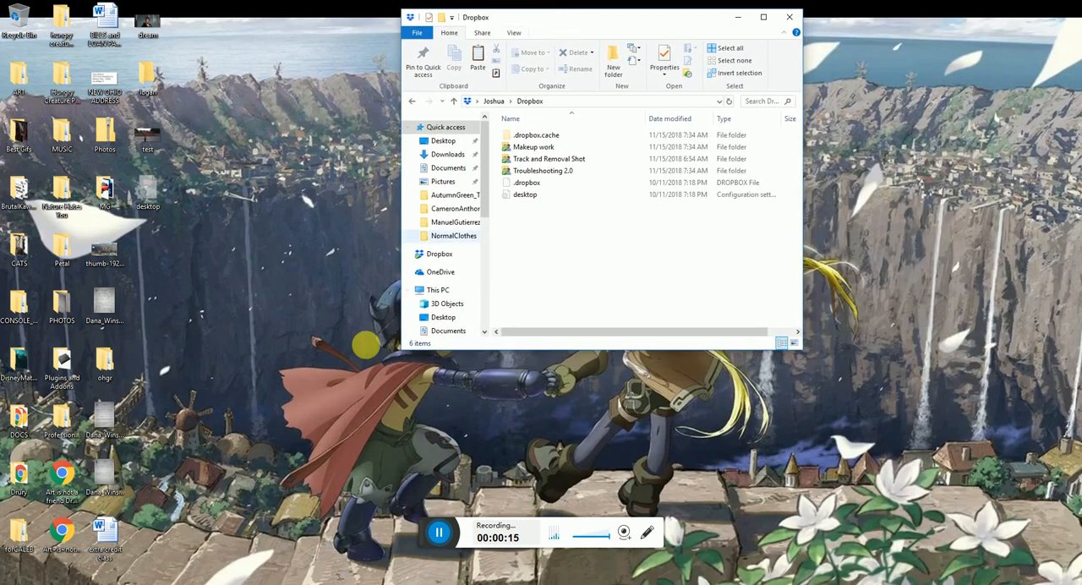
Switch to Outlook mail in the browser and read the "TRS Files" and "Live Action Extract issues" messages
click(169, 583)
click(286, 12)
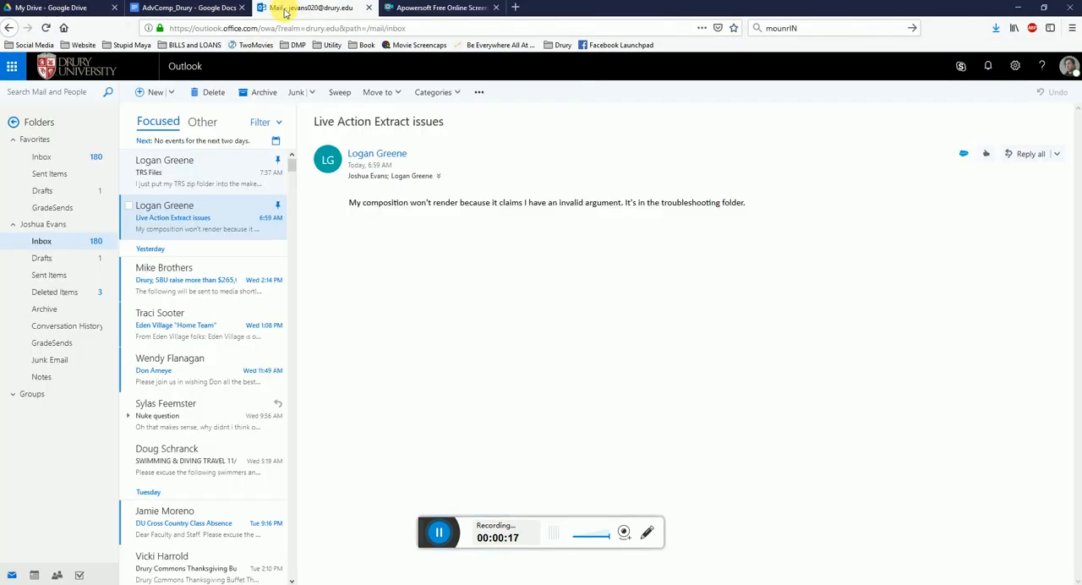
click(196, 179)
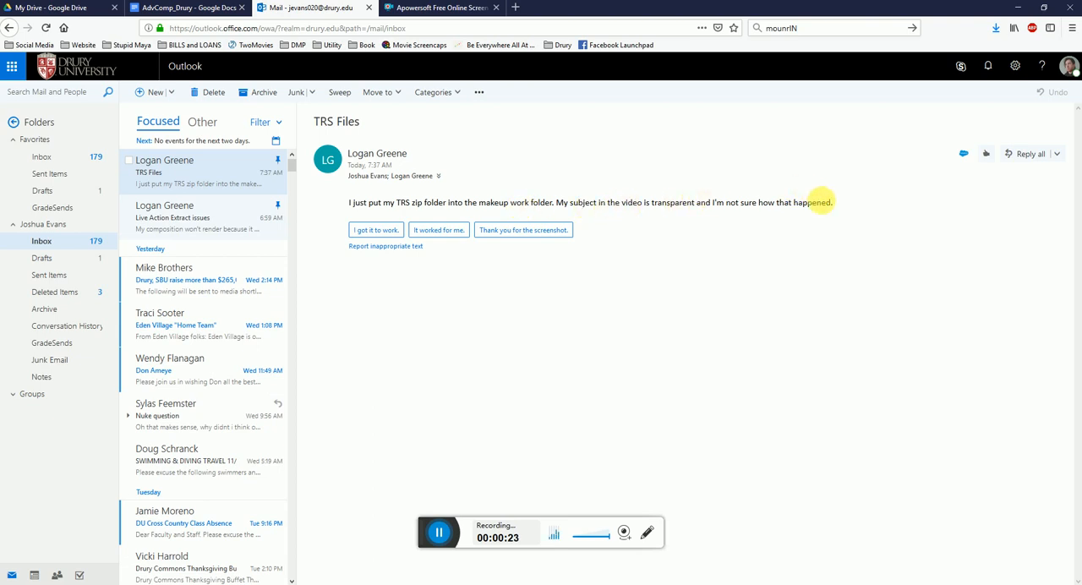
click(162, 220)
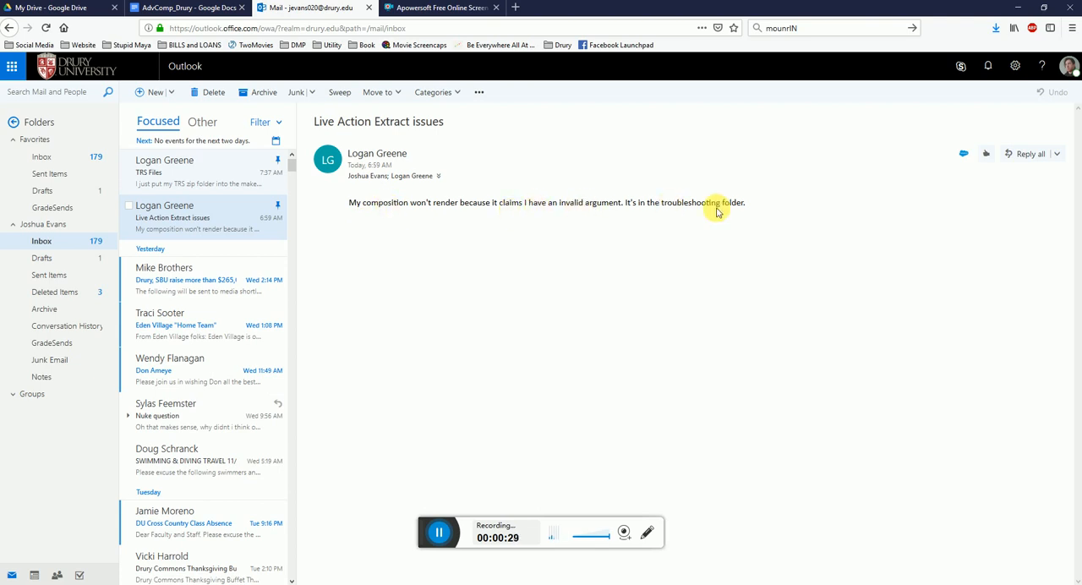
click(1018, 9)
Open the Troubleshooting 2.0 folder in Dropbox and check its two Extract zip archives
double_click(561, 172)
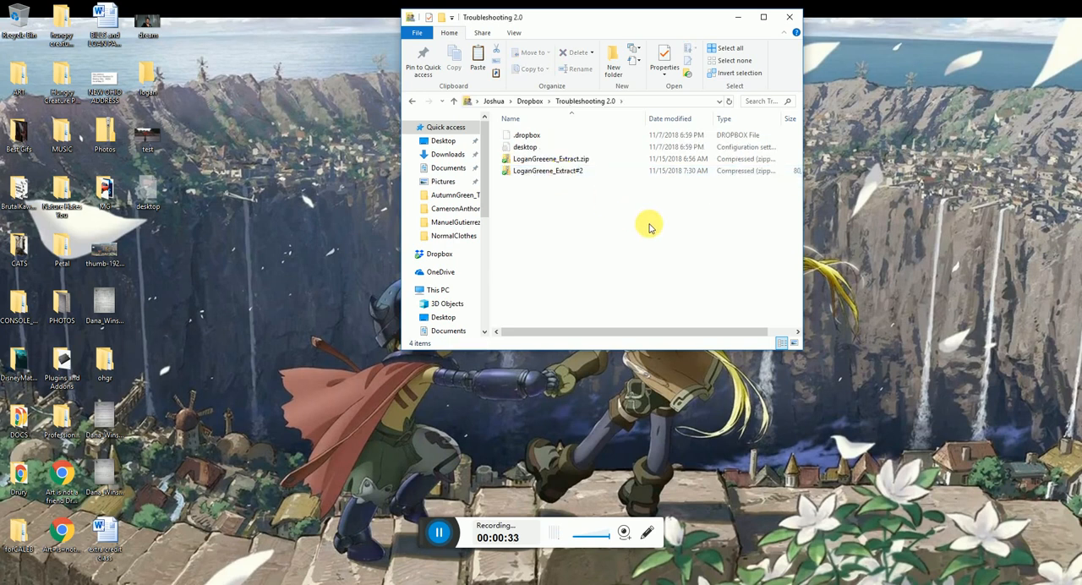
click(575, 160)
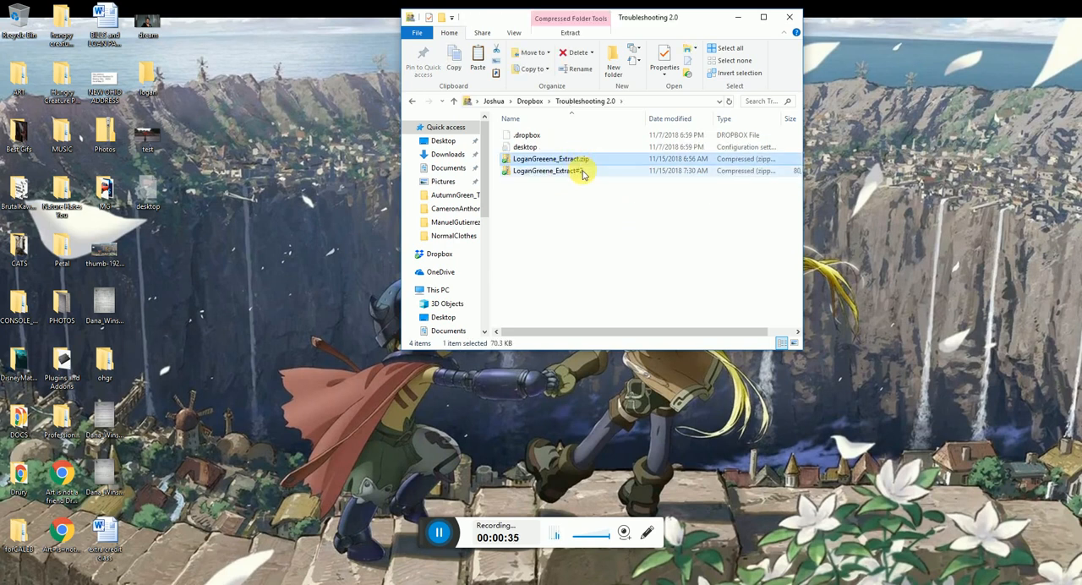
click(582, 172)
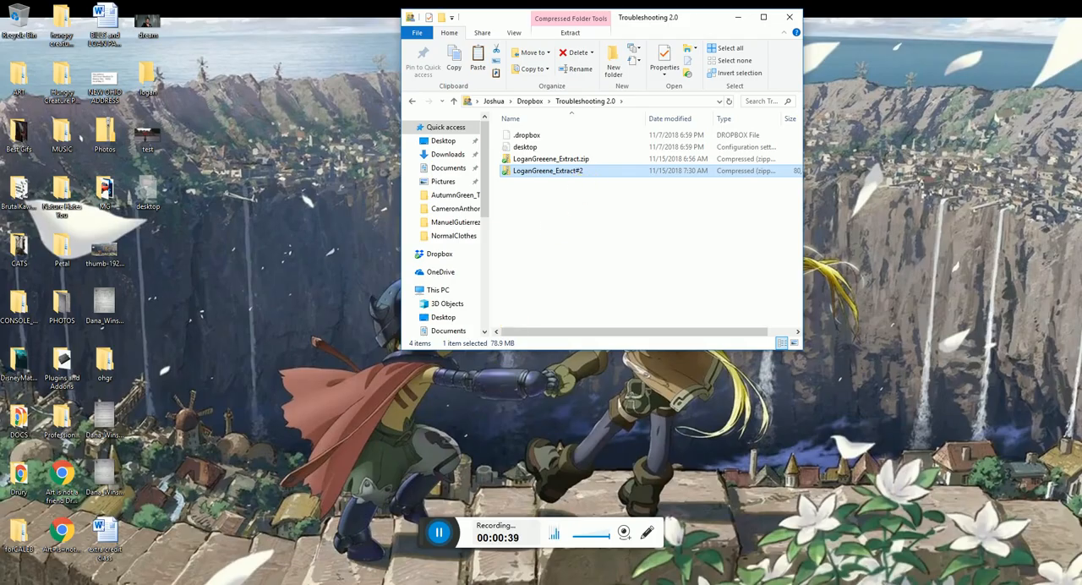
Go back to Outlook and reread the "TRS Files" and "Live Action Extract issues" emails
key(alt+Tab)
click(195, 169)
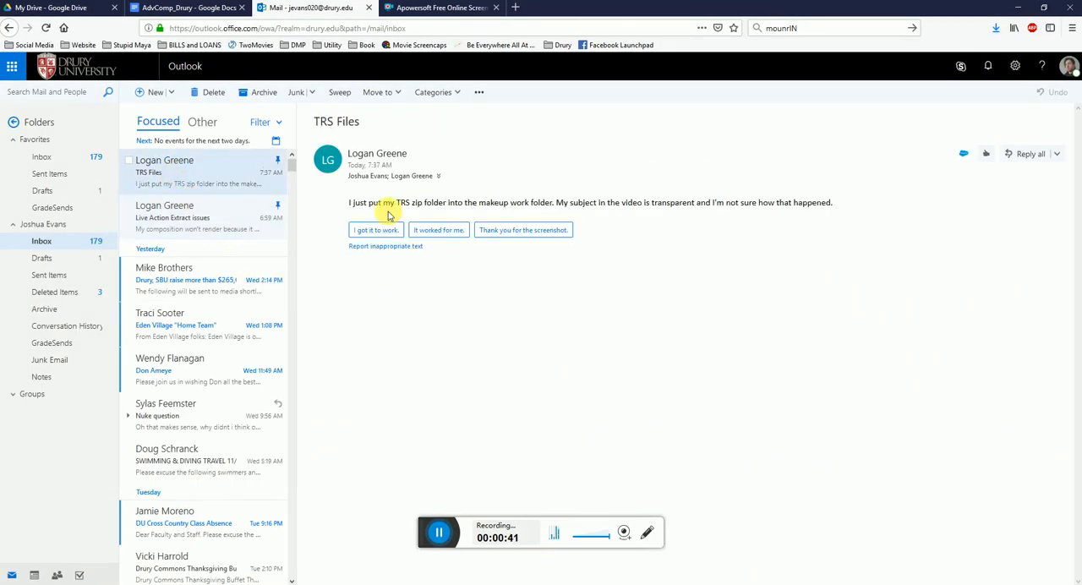
click(197, 223)
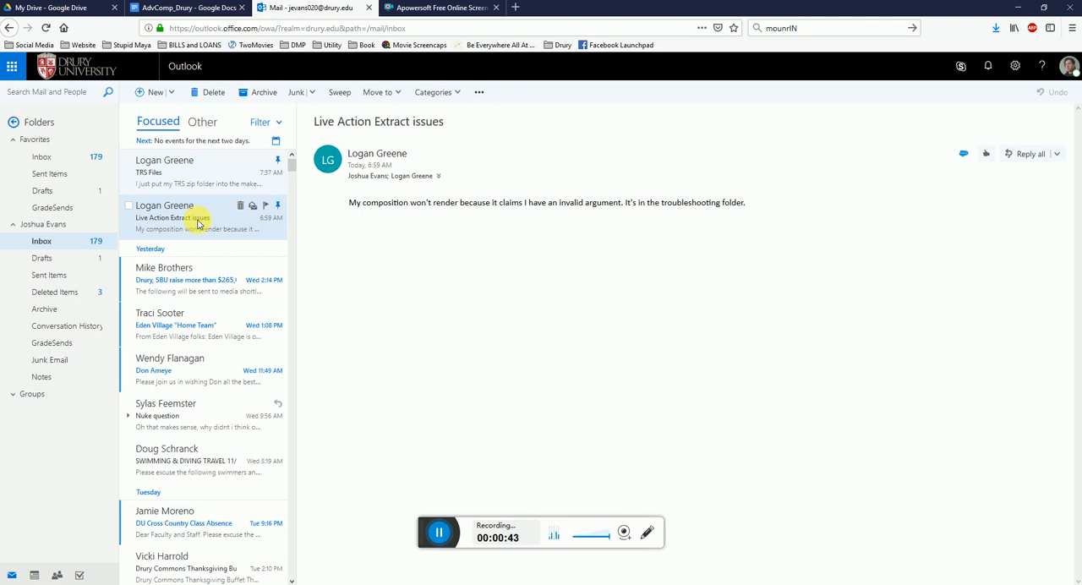
click(1018, 8)
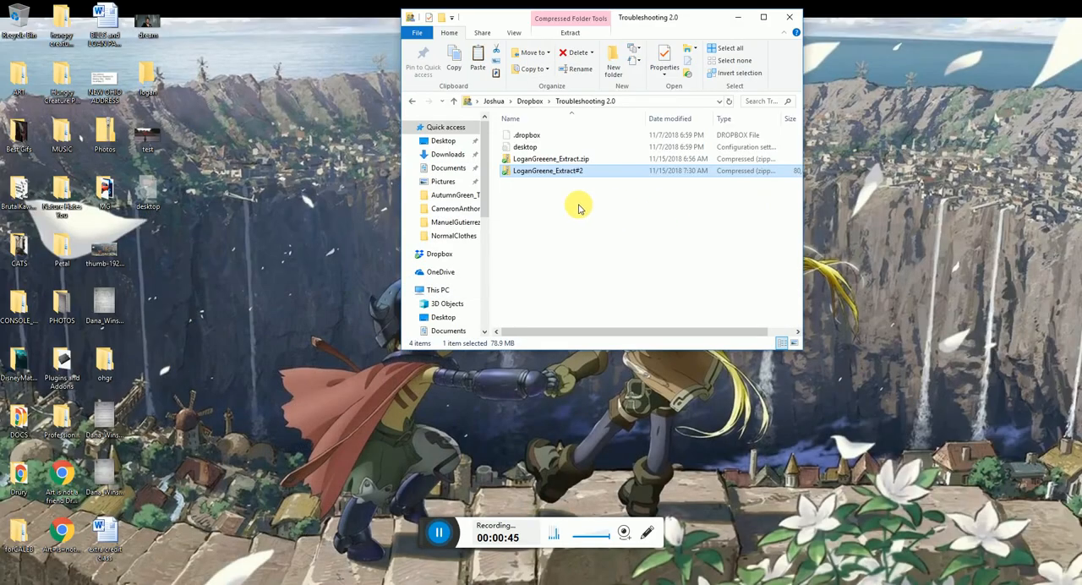
Copy both Extract zip archives from Troubleshooting 2.0 into the student's empty folder on the desktop
drag(600, 216, 561, 162)
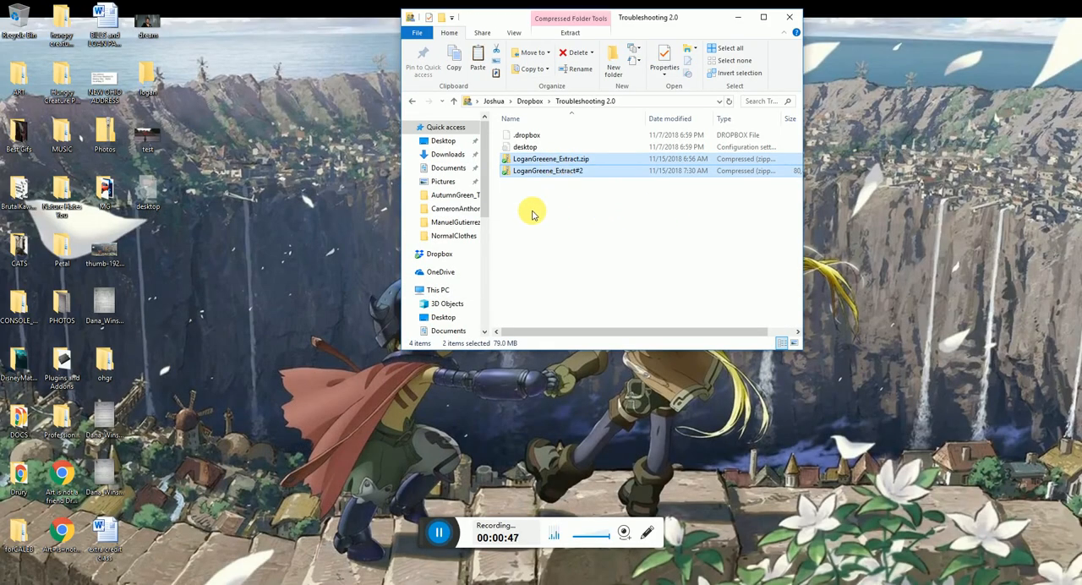
double_click(155, 88)
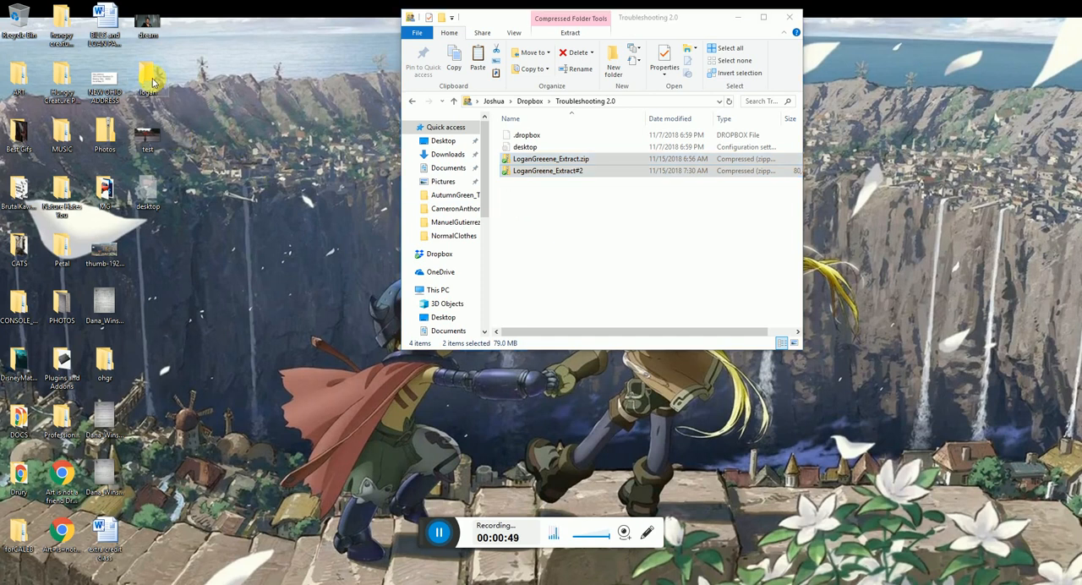
drag(592, 38, 225, 165)
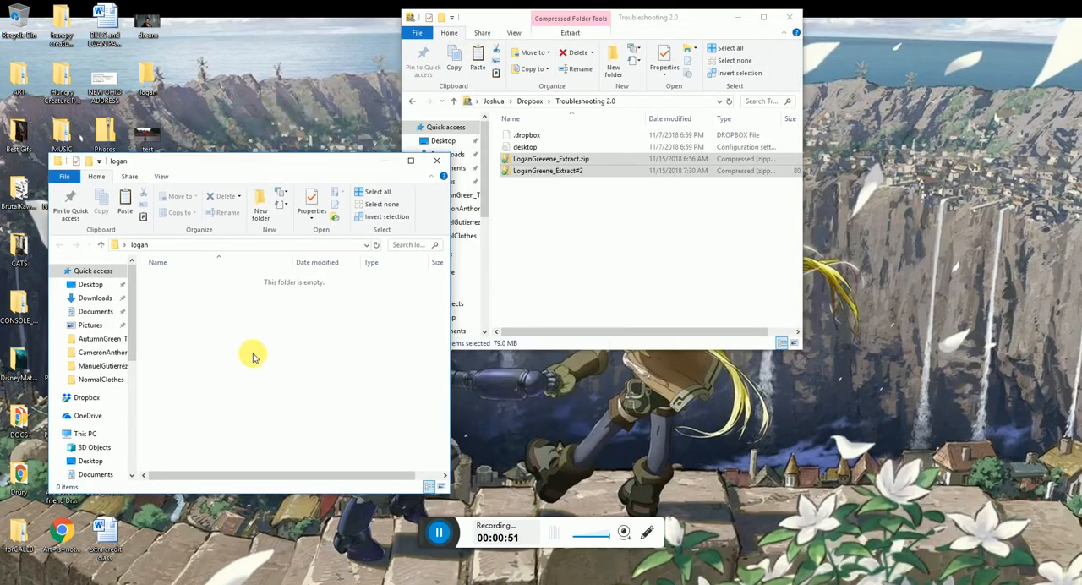
key(ctrl+v)
click(331, 361)
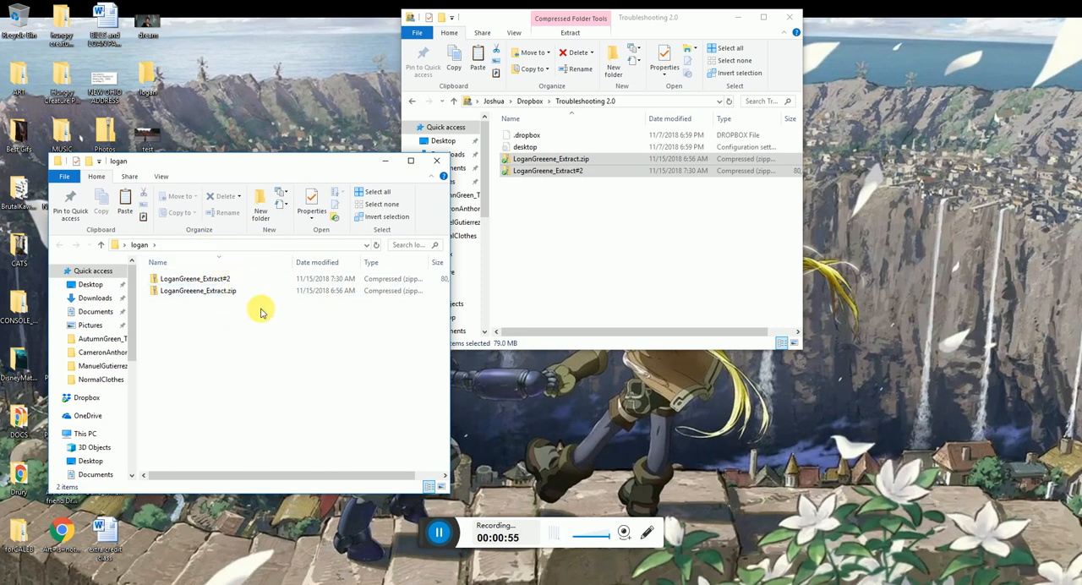
Close the Troubleshooting 2.0 window and extract the first archive, Extract.zip, inside the student's desktop folder
click(207, 281)
click(203, 291)
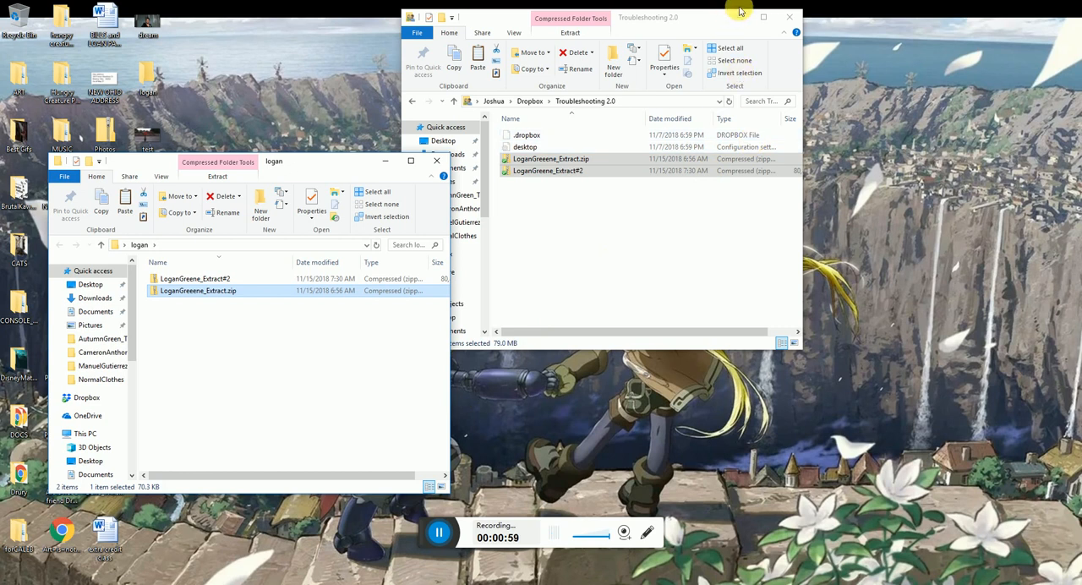
click(791, 18)
drag(398, 157, 570, 79)
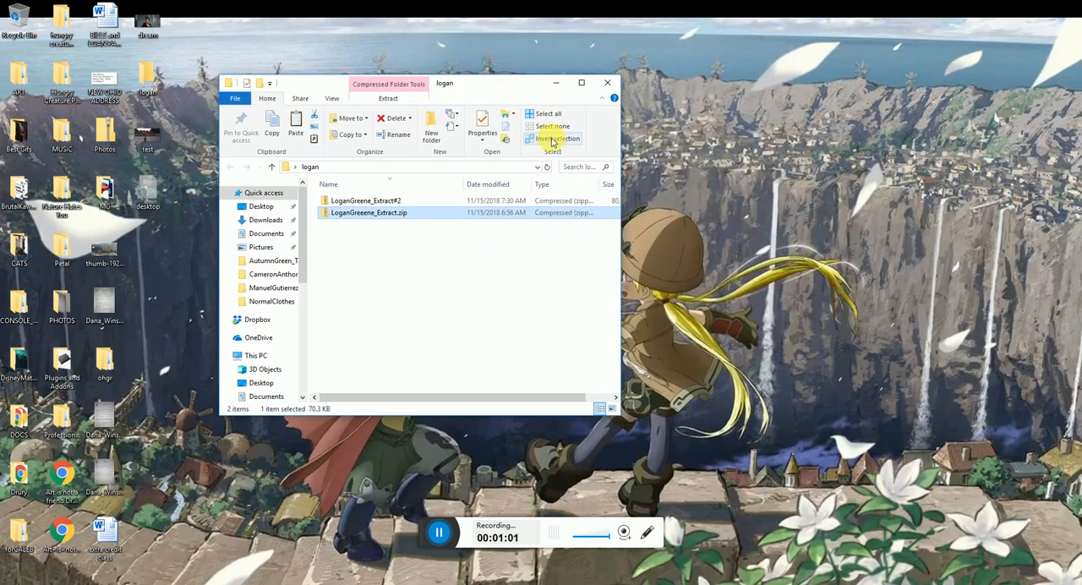
click(388, 98)
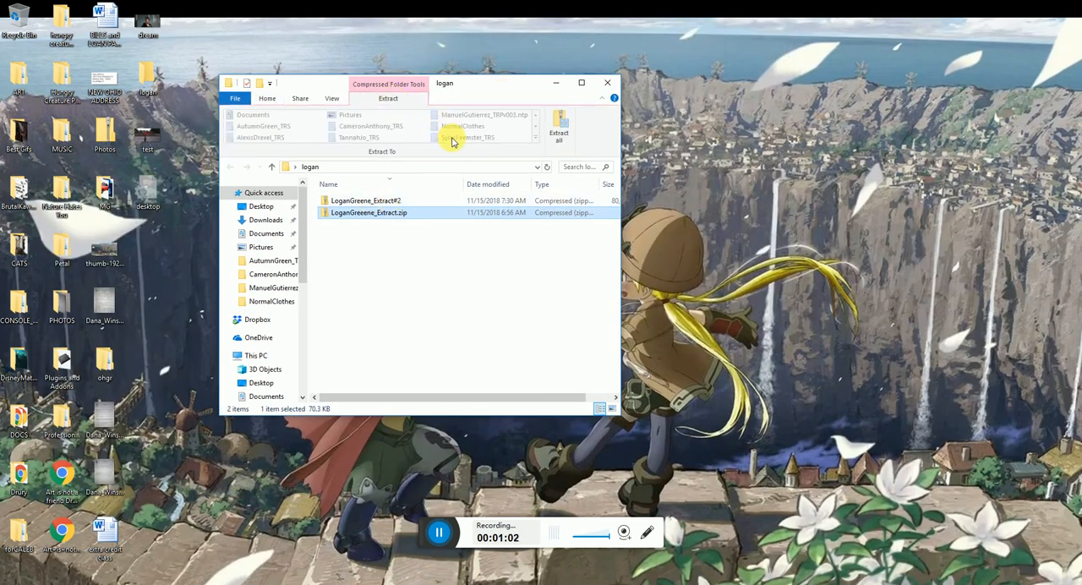
click(558, 133)
click(645, 405)
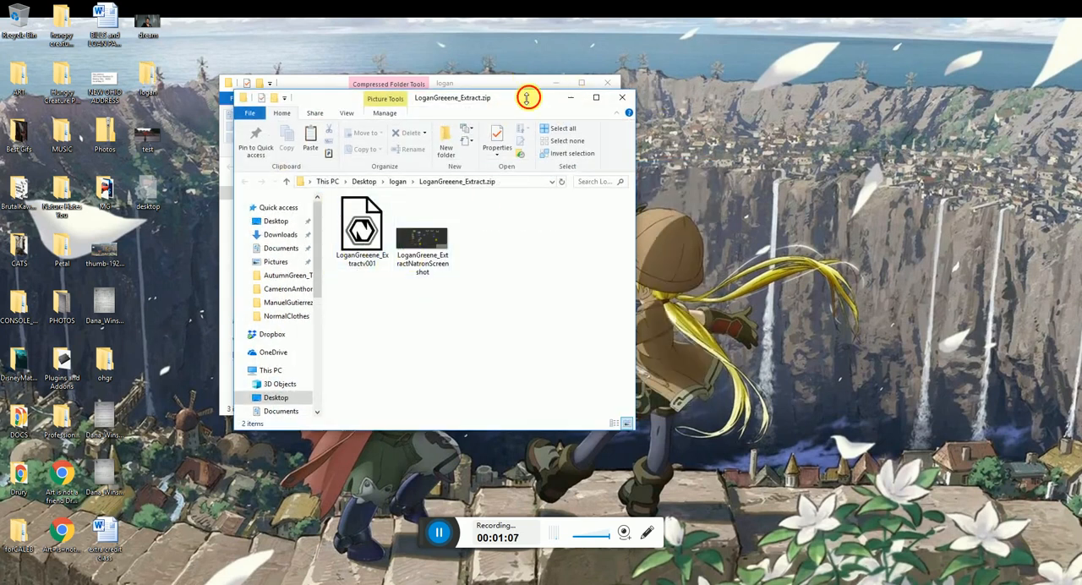
Close the window of extracted files and delete the original compressed Extract.zip from the student's folder
click(622, 98)
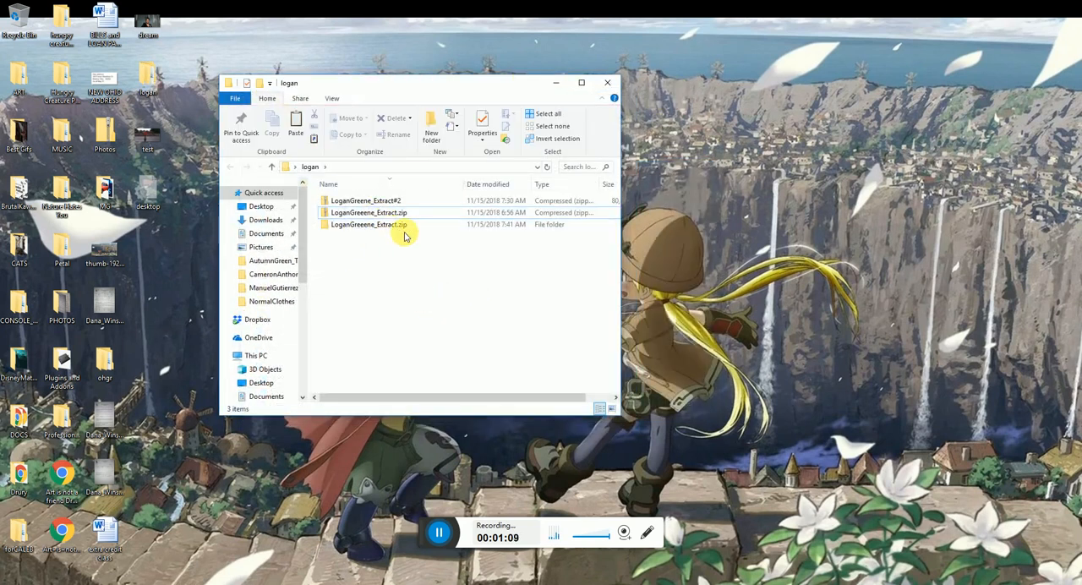
click(363, 212)
key(Delete)
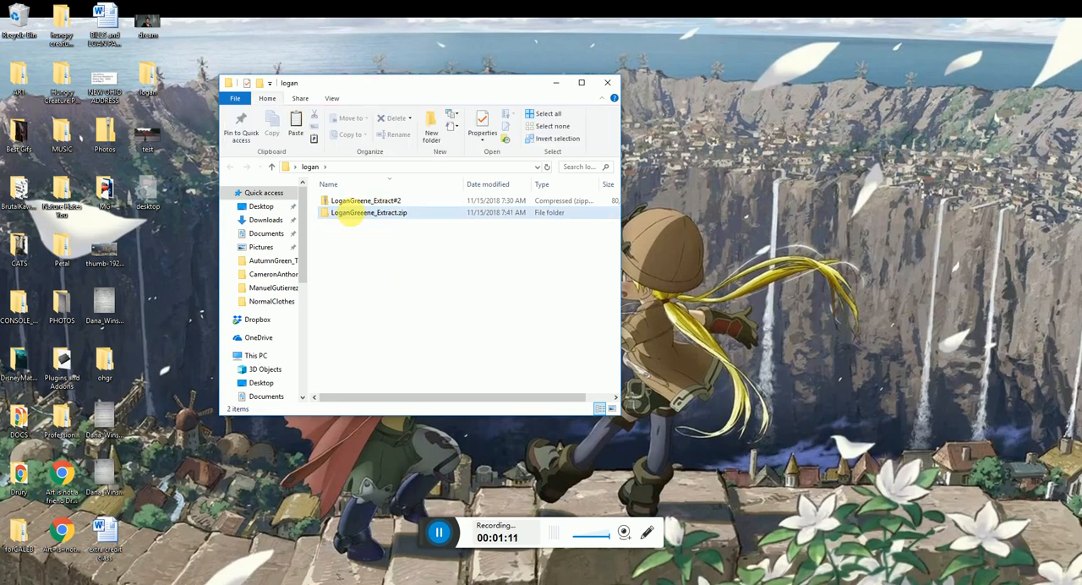
Open the extracted Extract.zip folder and examine the Natron node graph screenshot in a maximized photo viewer
double_click(353, 215)
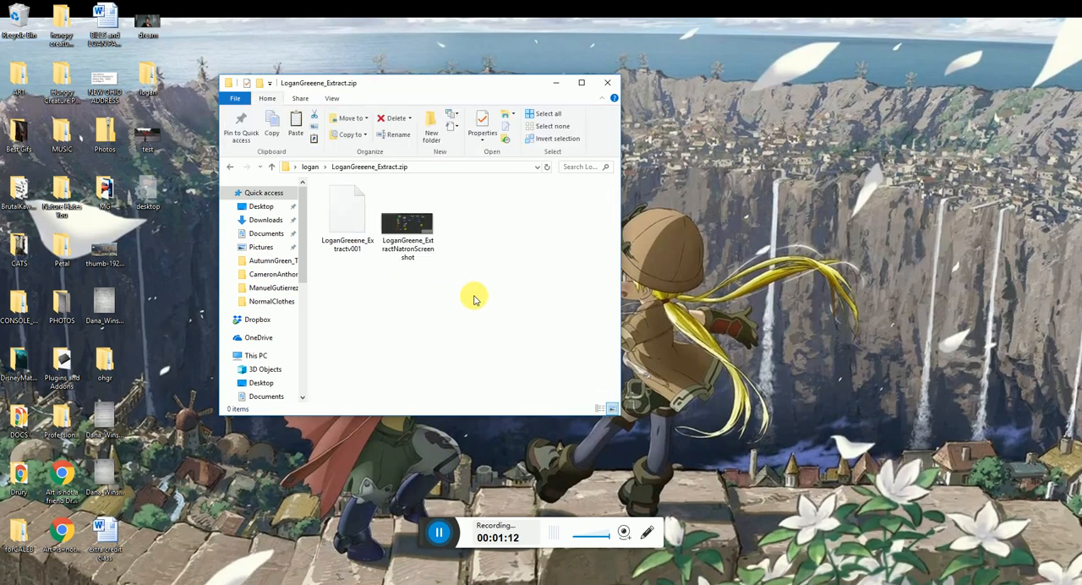
click(411, 222)
double_click(411, 222)
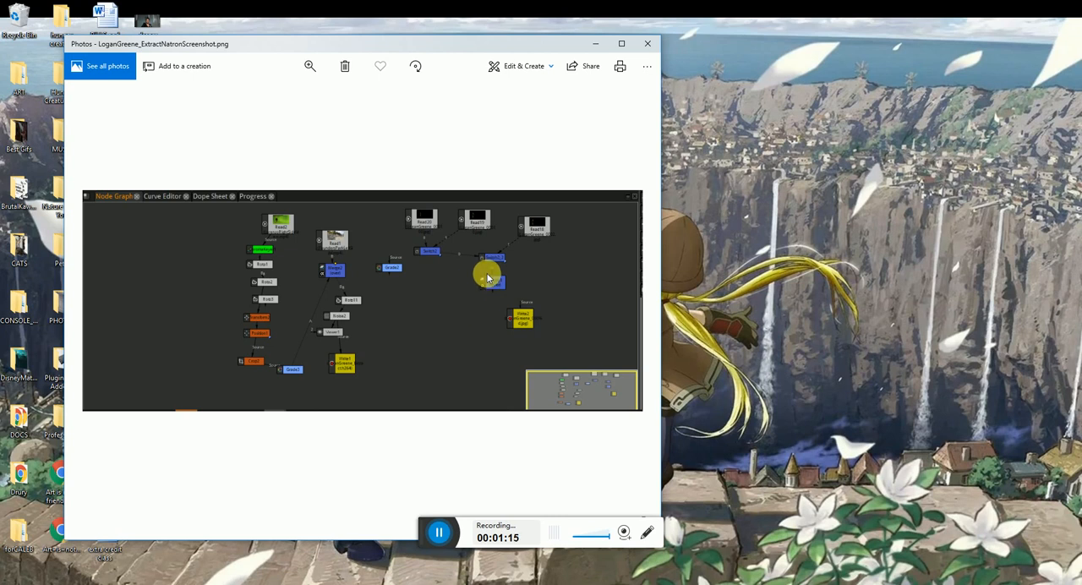
click(622, 45)
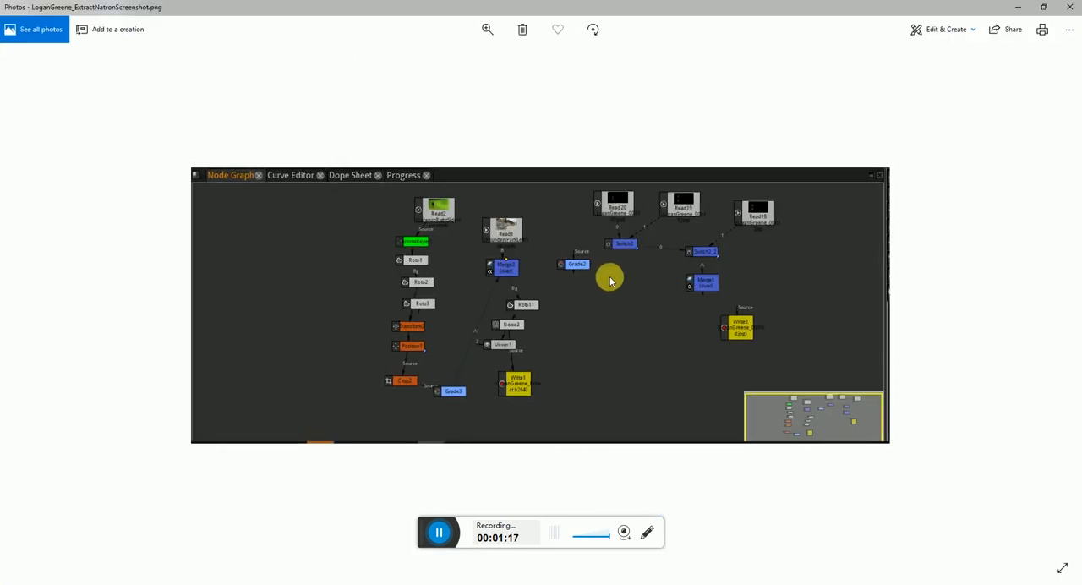
click(1069, 7)
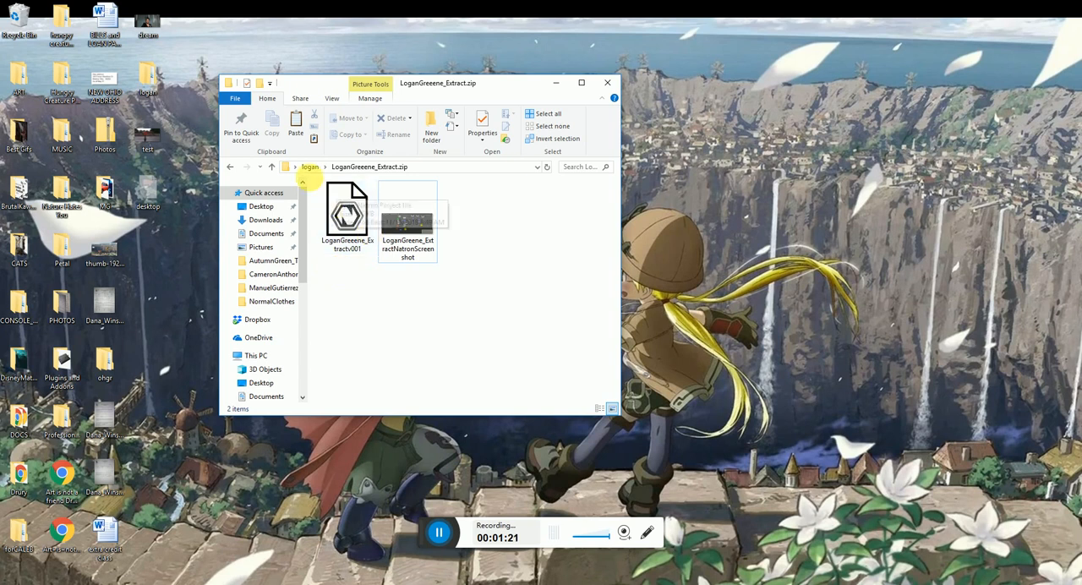
Return to the student's main folder, then check the "TRS Files" email in Outlook for where the files are stored
click(311, 166)
click(365, 201)
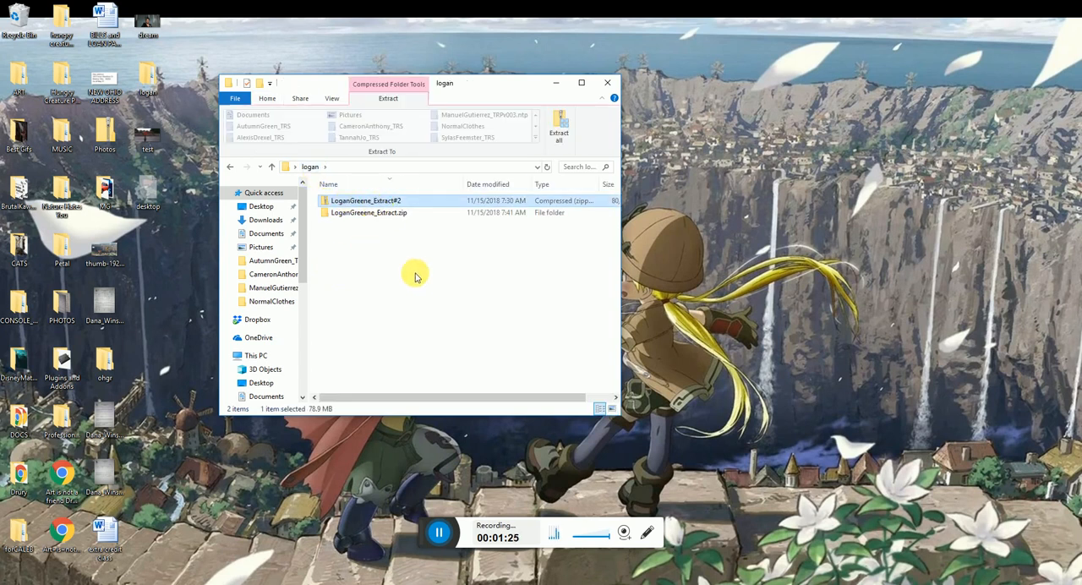
click(454, 584)
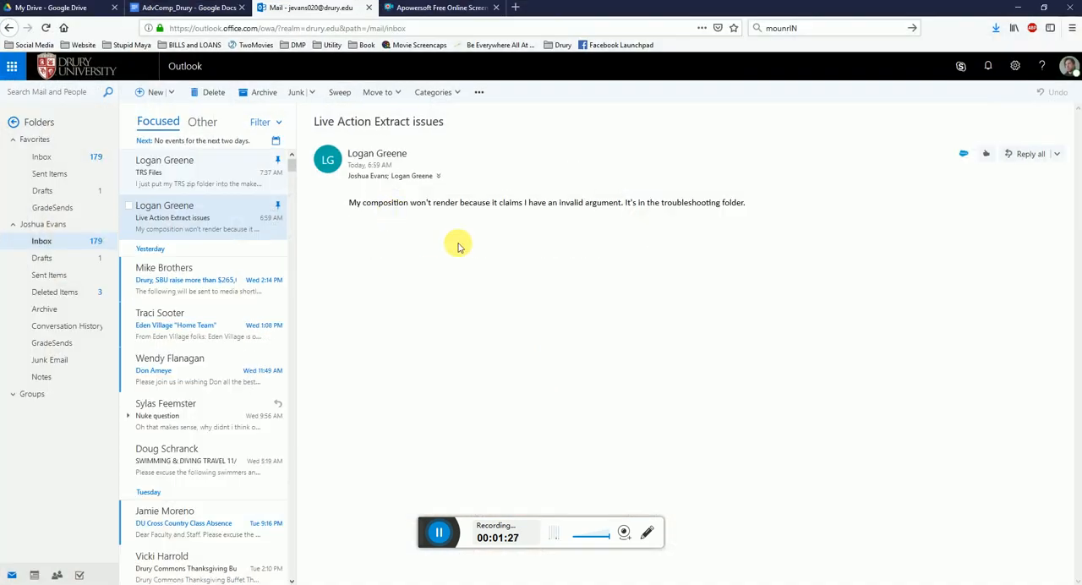
click(193, 180)
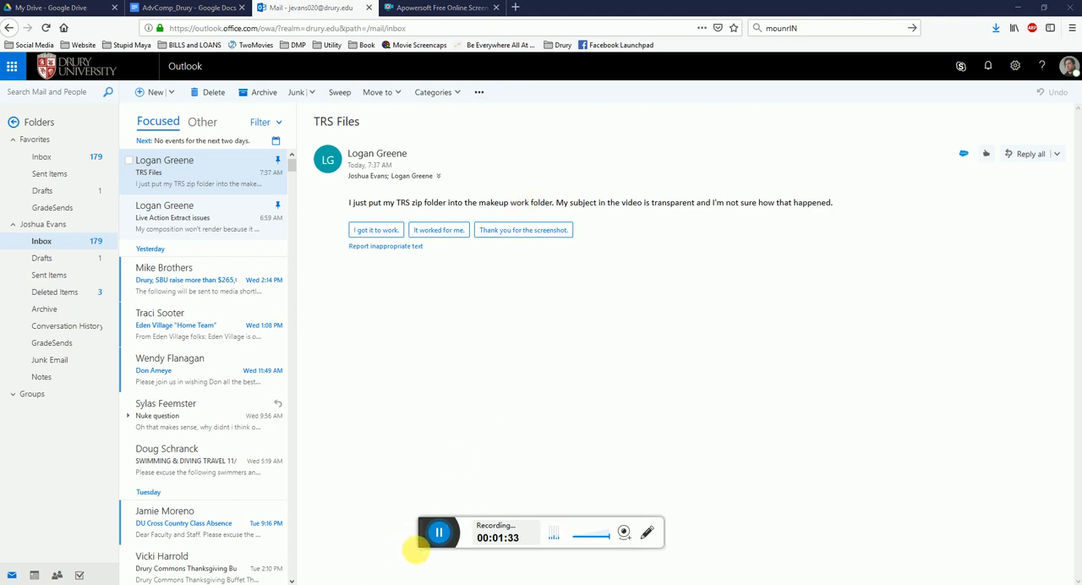
click(1019, 7)
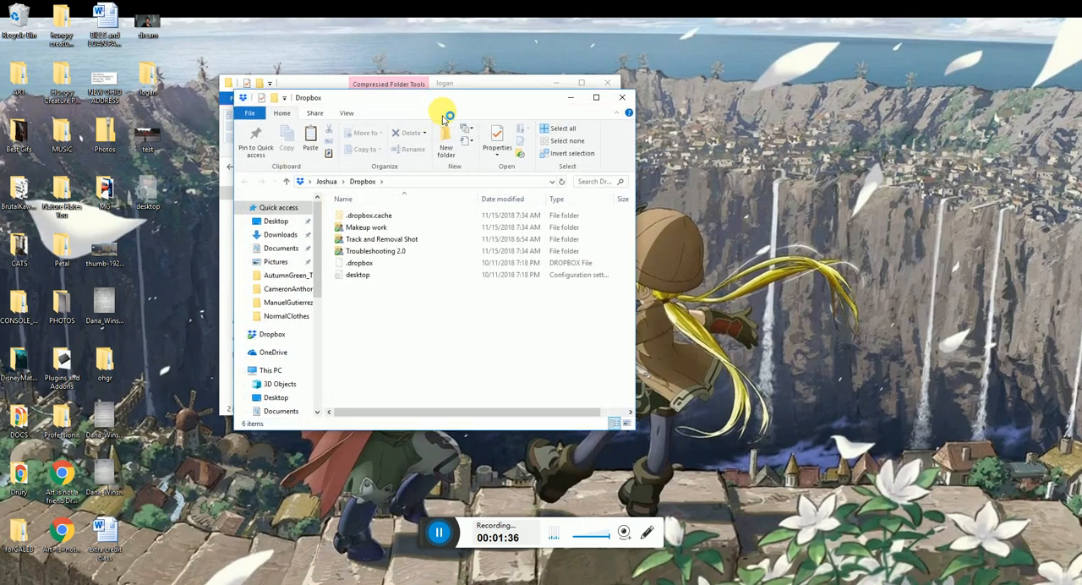
Copy the TRS.ntp archive from Dropbox's Makeup work folder into the student's desktop folder and close the Makeup work window
double_click(359, 226)
drag(441, 97, 724, 109)
click(376, 212)
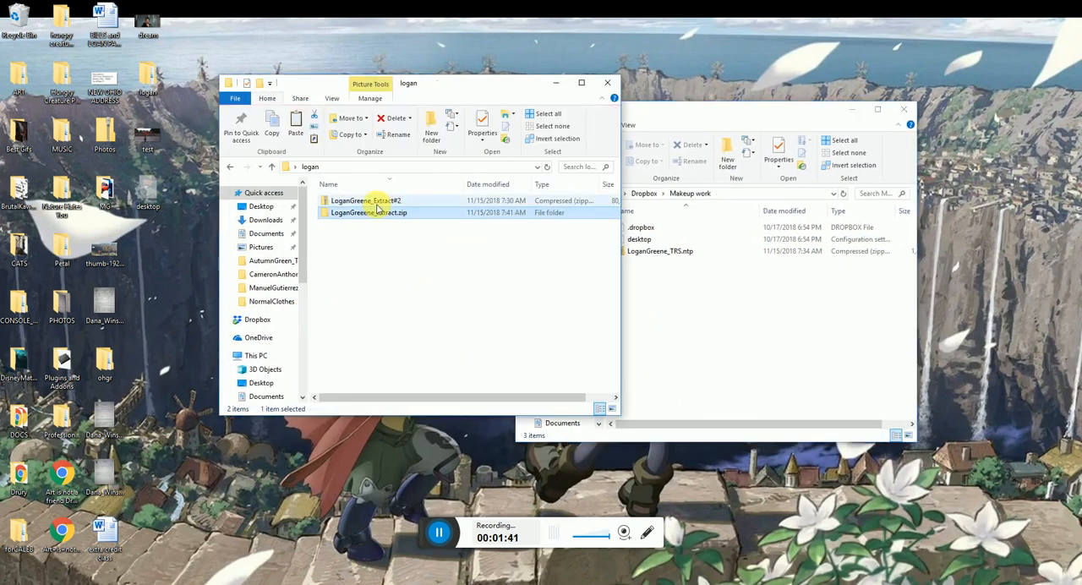
click(415, 247)
click(390, 204)
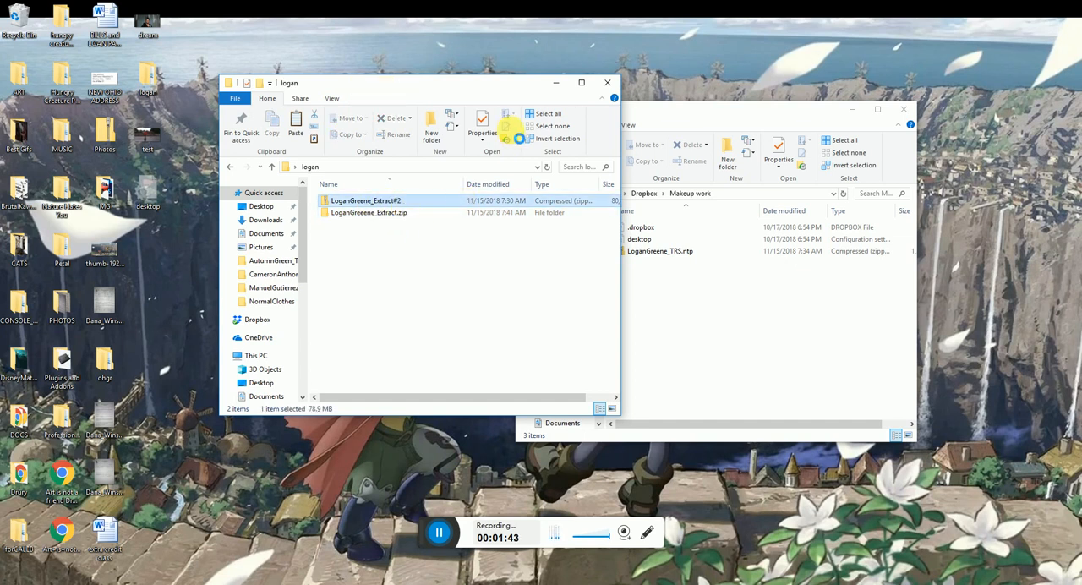
click(676, 299)
click(669, 254)
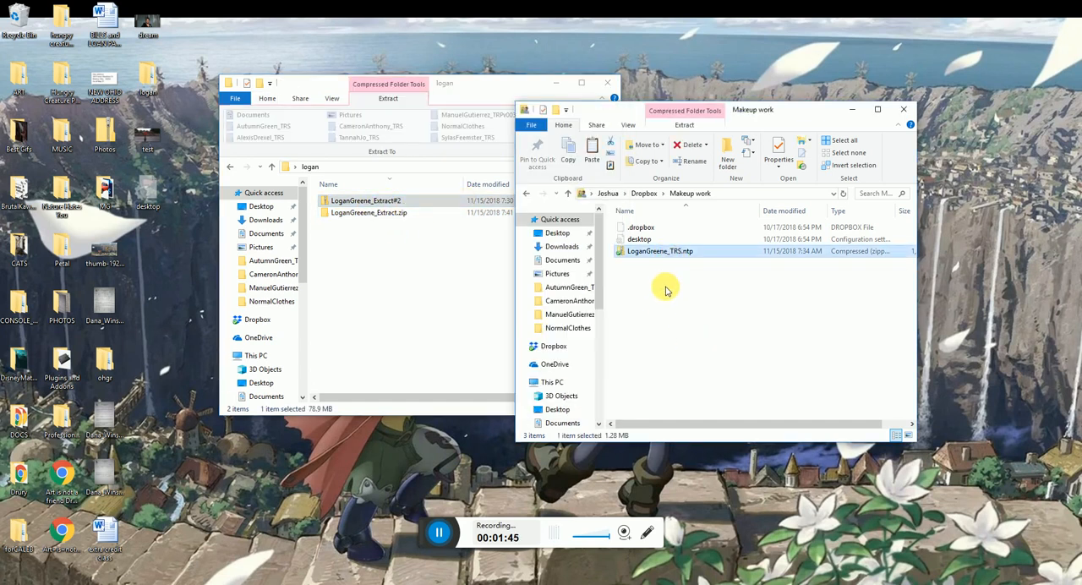
click(347, 304)
key(ctrl+v)
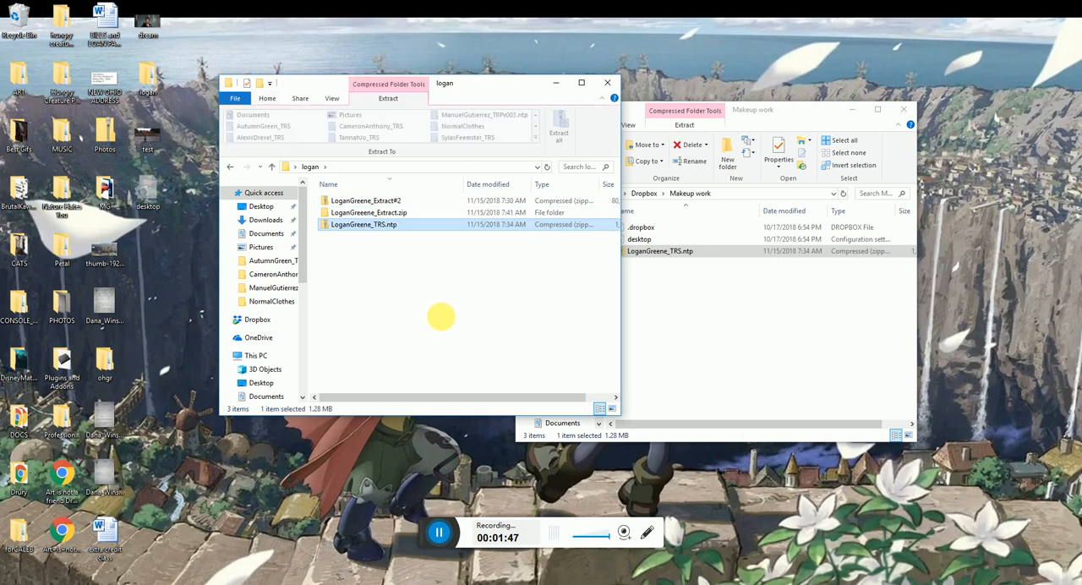
click(865, 150)
click(903, 109)
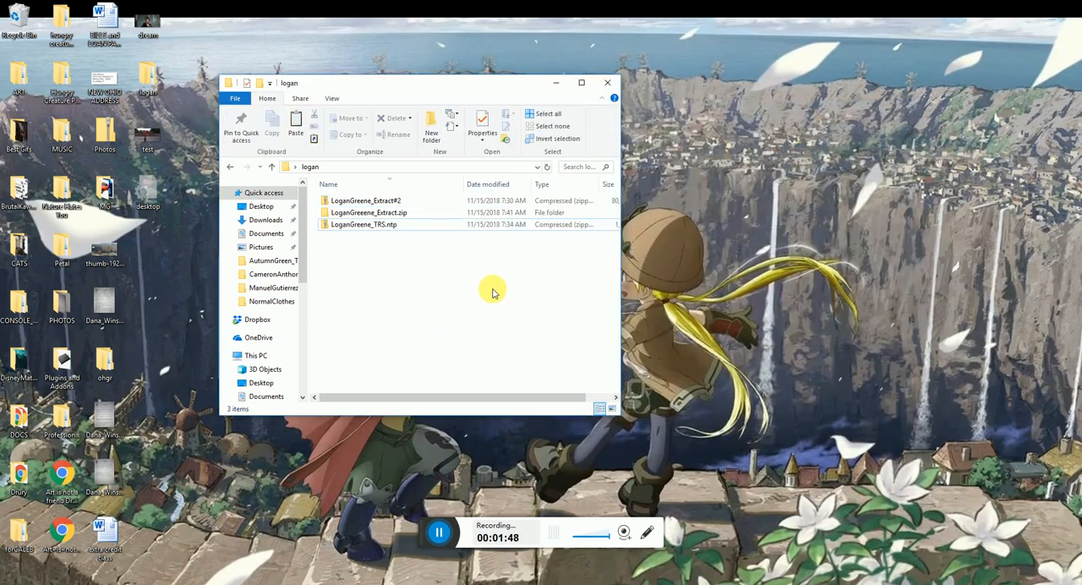
Extract the Extract#2 archive into its own folder inside the student's folder and delete the original zip
click(381, 200)
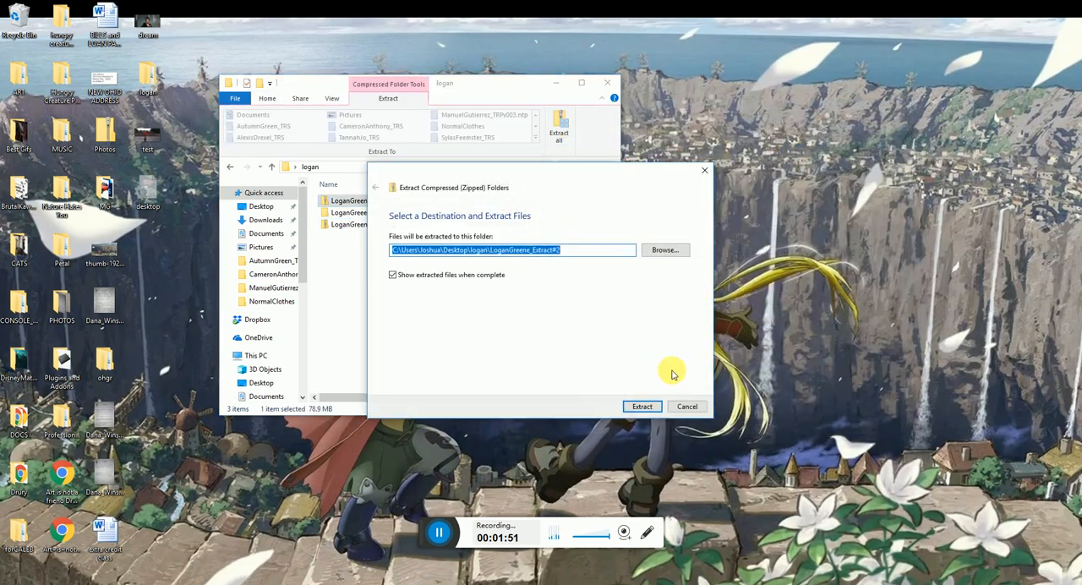
click(641, 407)
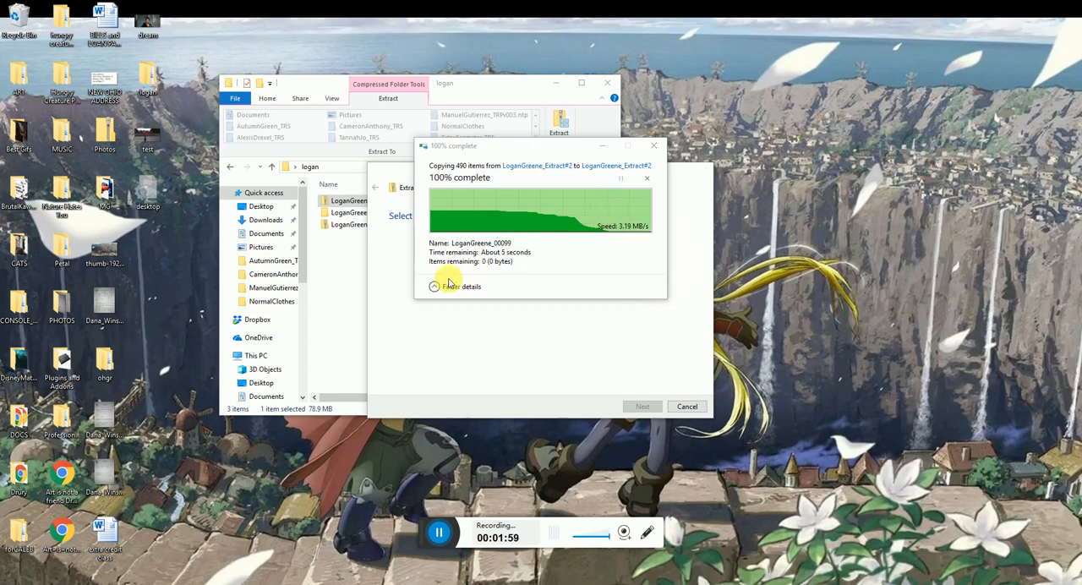
click(903, 110)
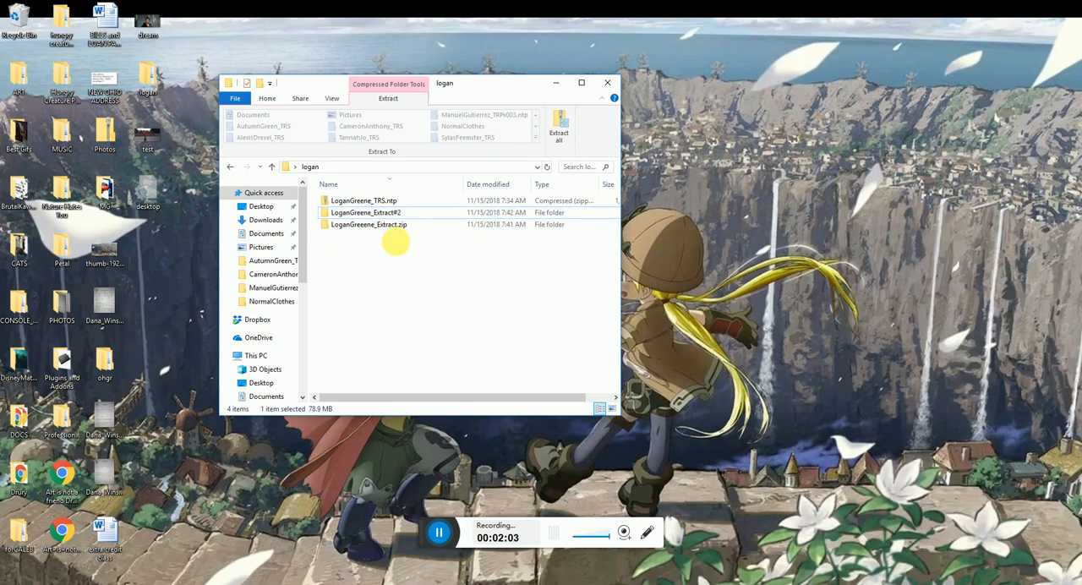
Remove the leftover Extract#2 zip and look through the contents of both extracted folders
key(Delete)
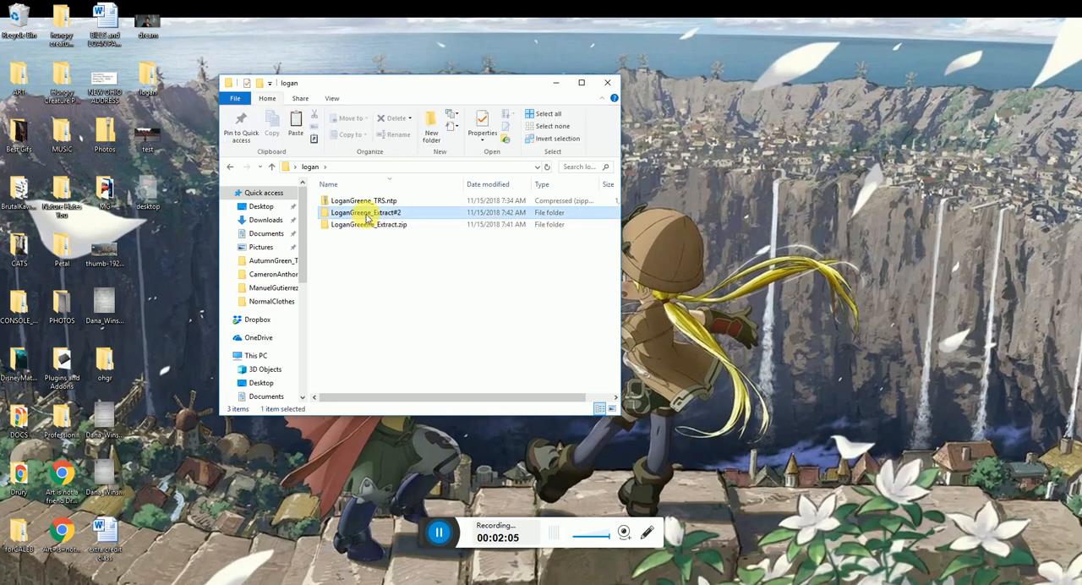
double_click(358, 213)
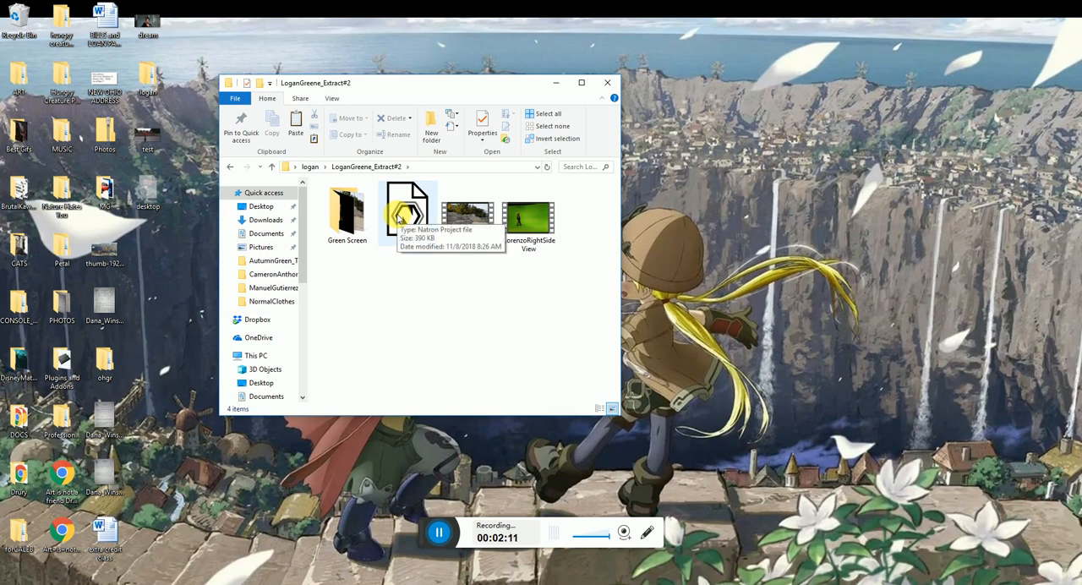
click(310, 167)
double_click(379, 222)
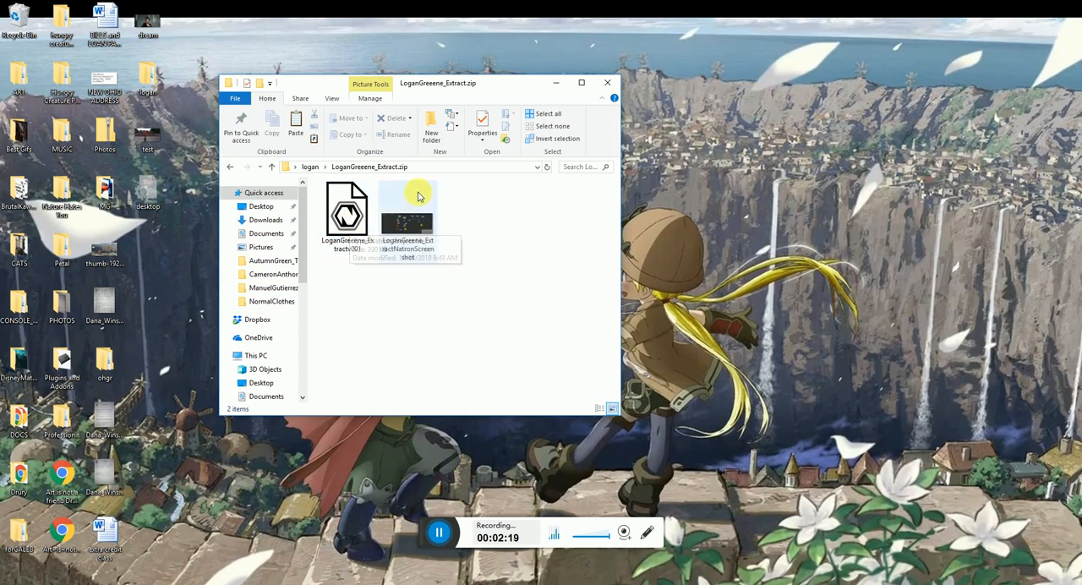
click(306, 167)
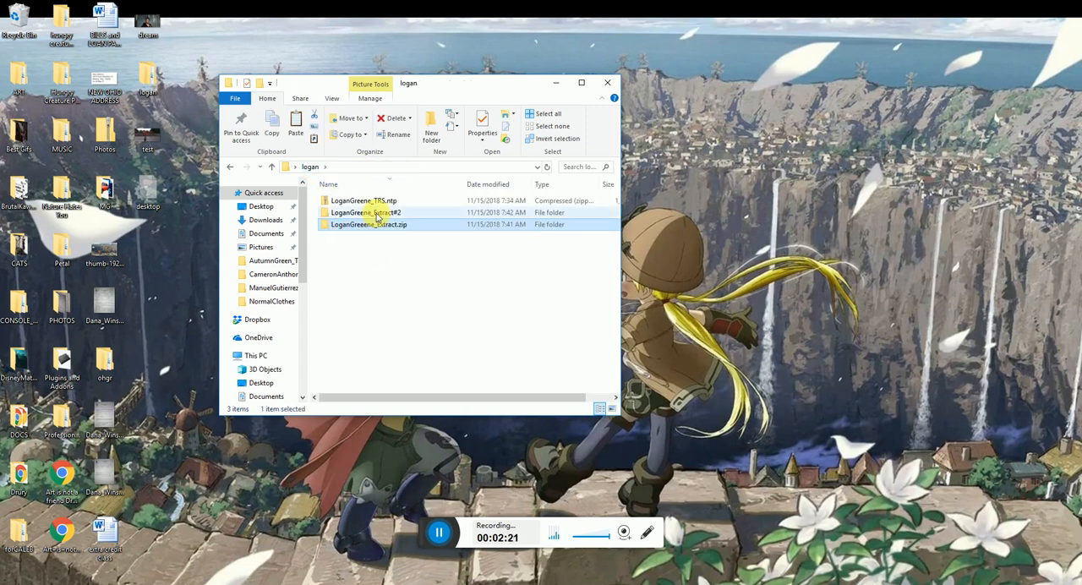
Open the Extractv001 project from the Extract.zip folder in Natron and permanently empty the Recycle Bin while it loads
double_click(375, 229)
double_click(344, 218)
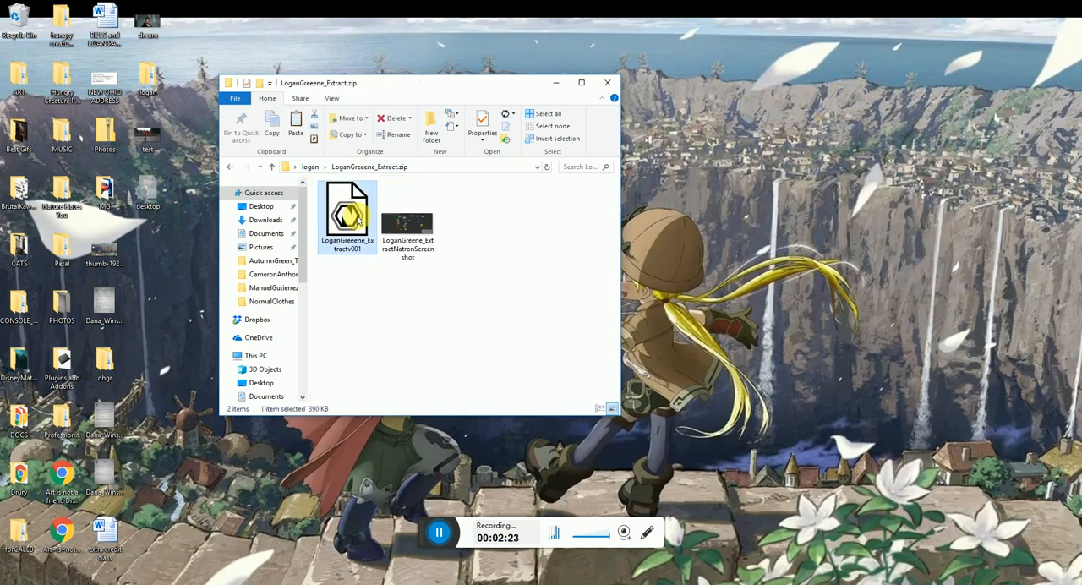
right_click(17, 21)
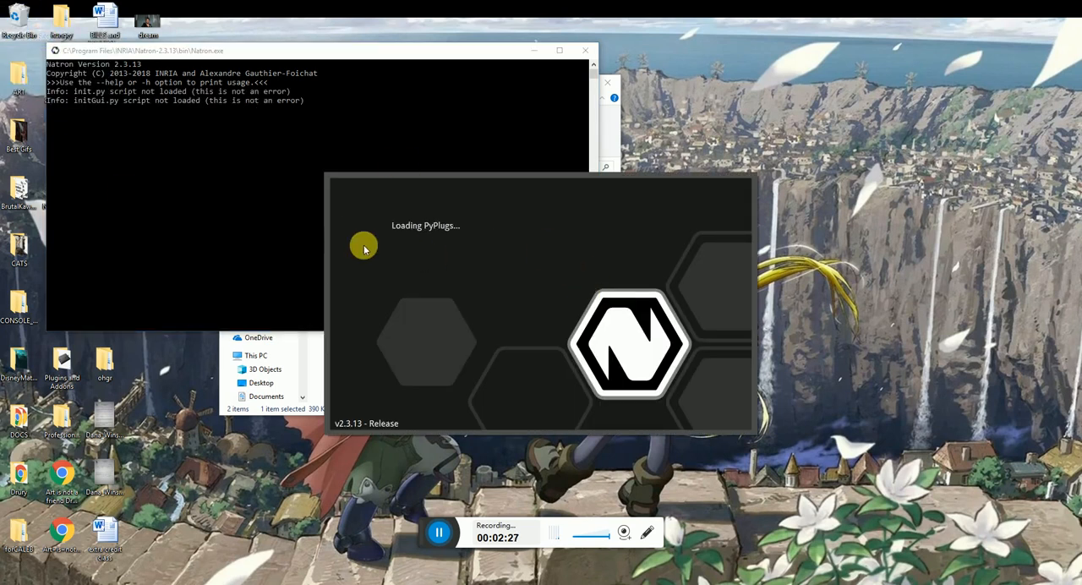
right_click(17, 20)
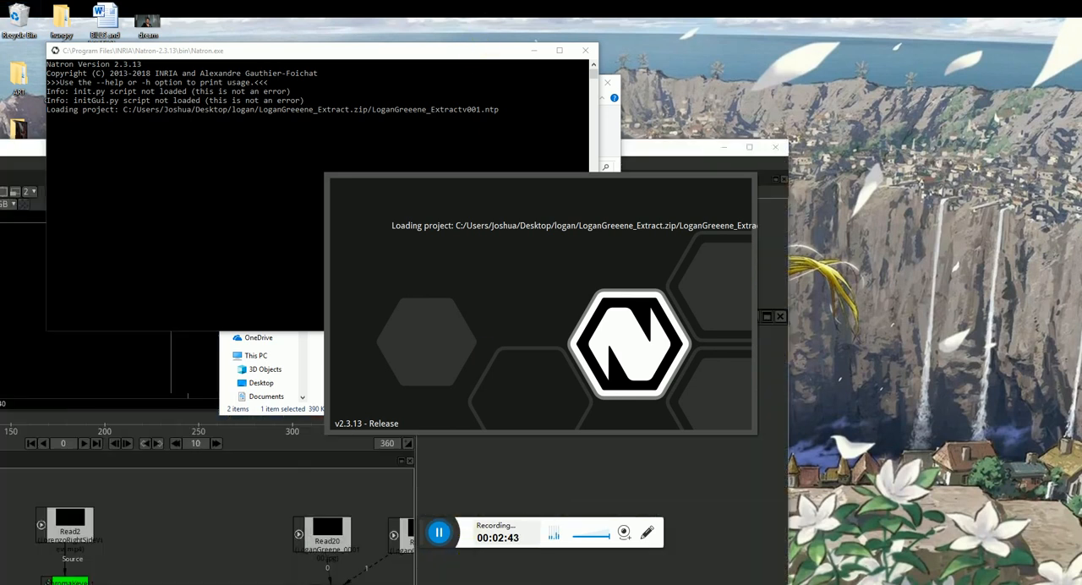
mouse_move(432, 565)
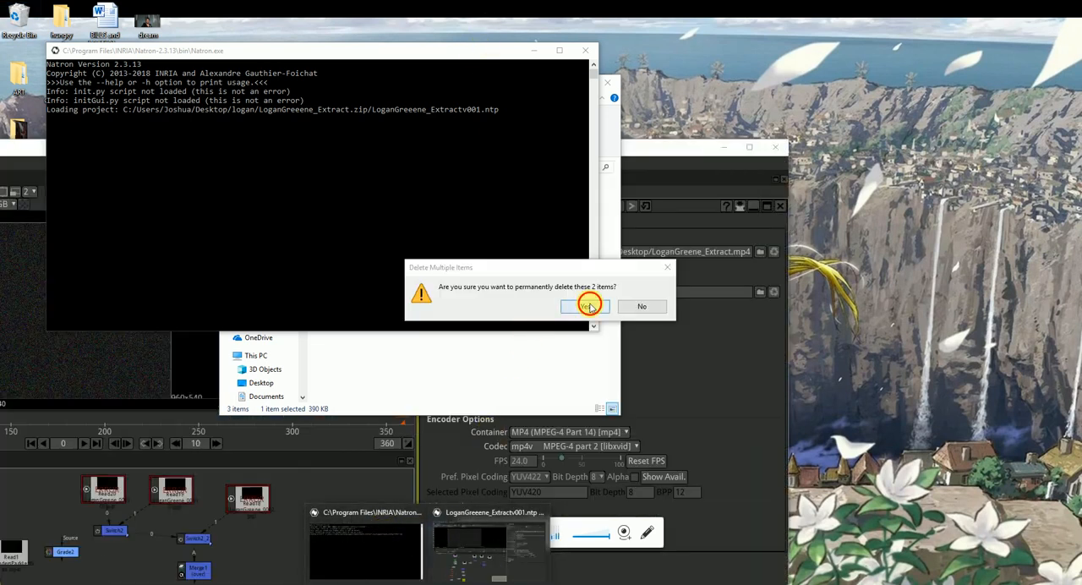
click(589, 306)
Maximize Natron, show the Read2 node in the viewer and open its properties
double_click(654, 147)
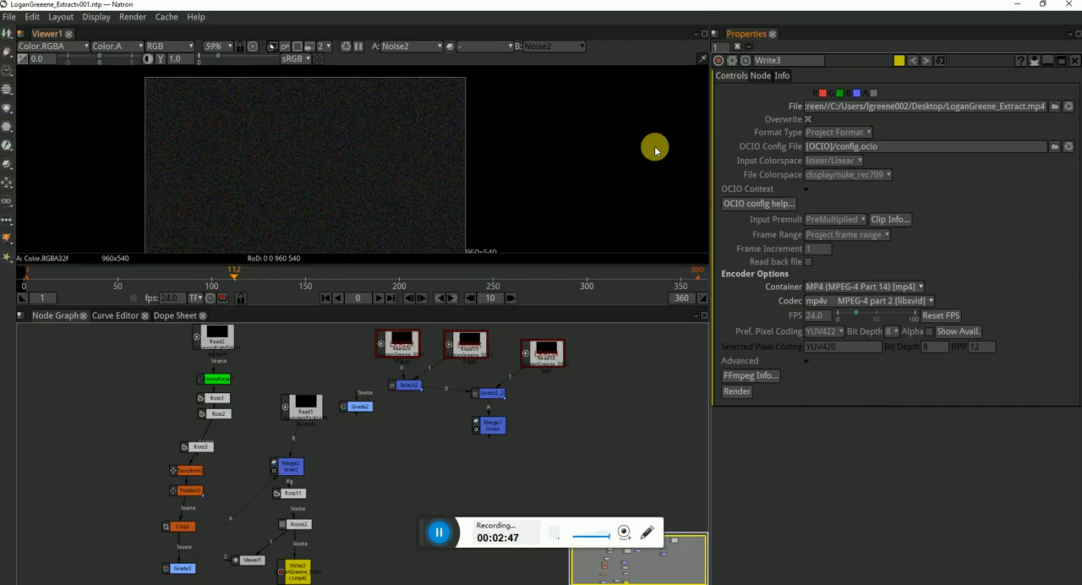
scroll(349, 433, down, 1)
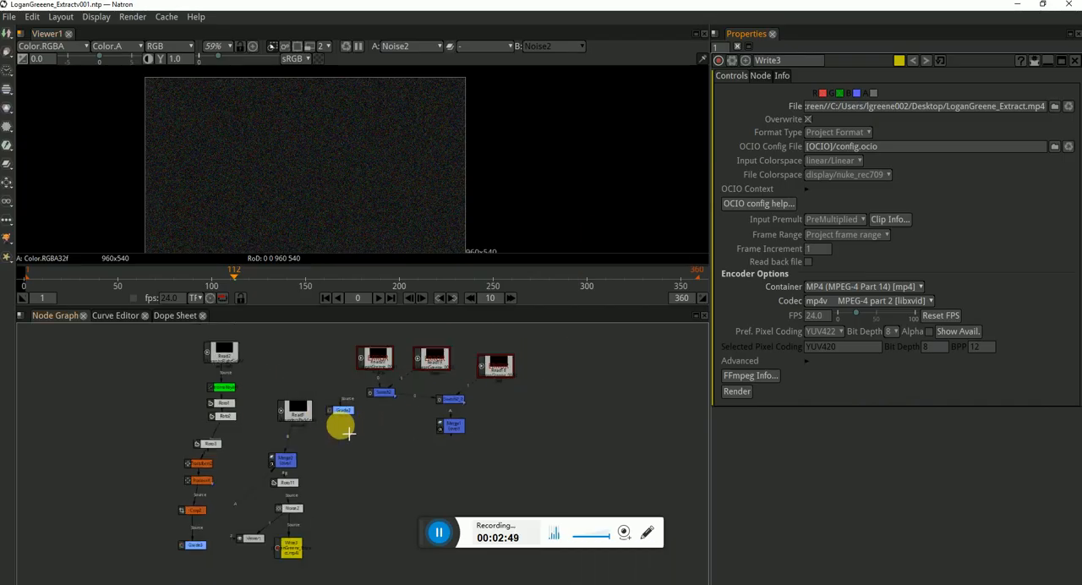
drag(339, 439, 385, 442)
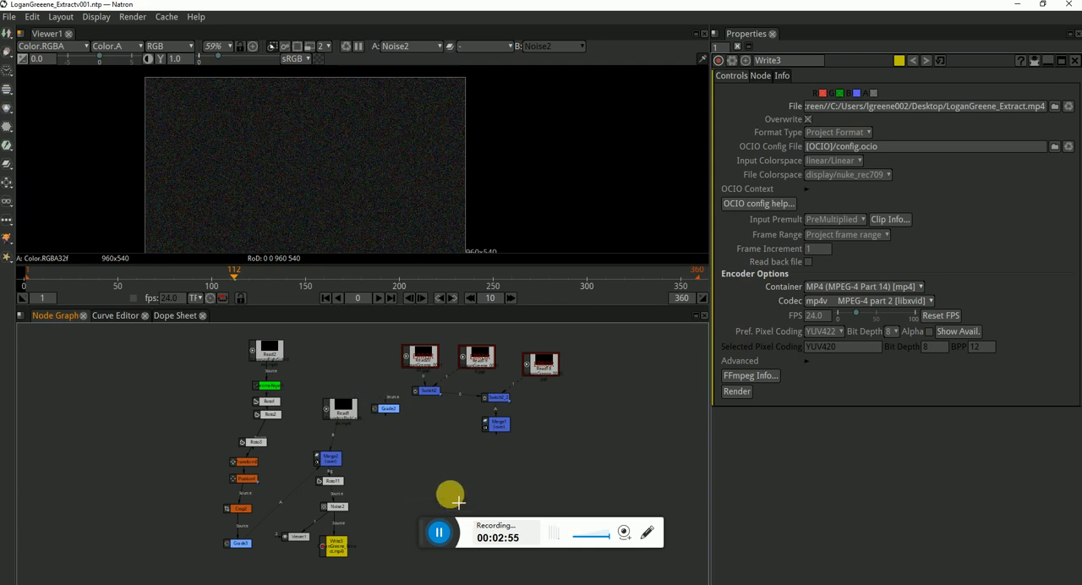
drag(422, 524, 834, 580)
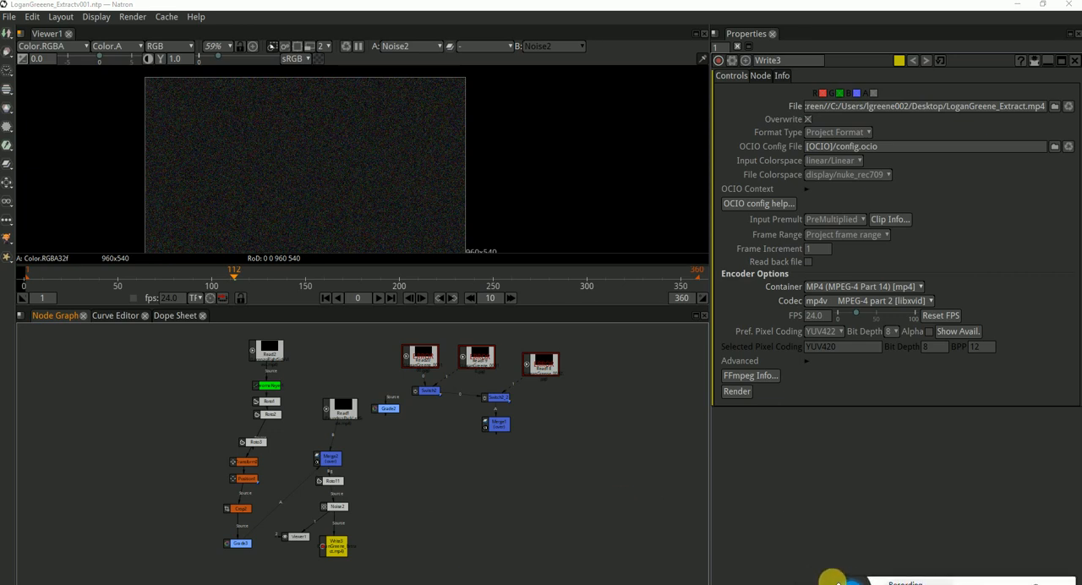
click(264, 353)
key(1)
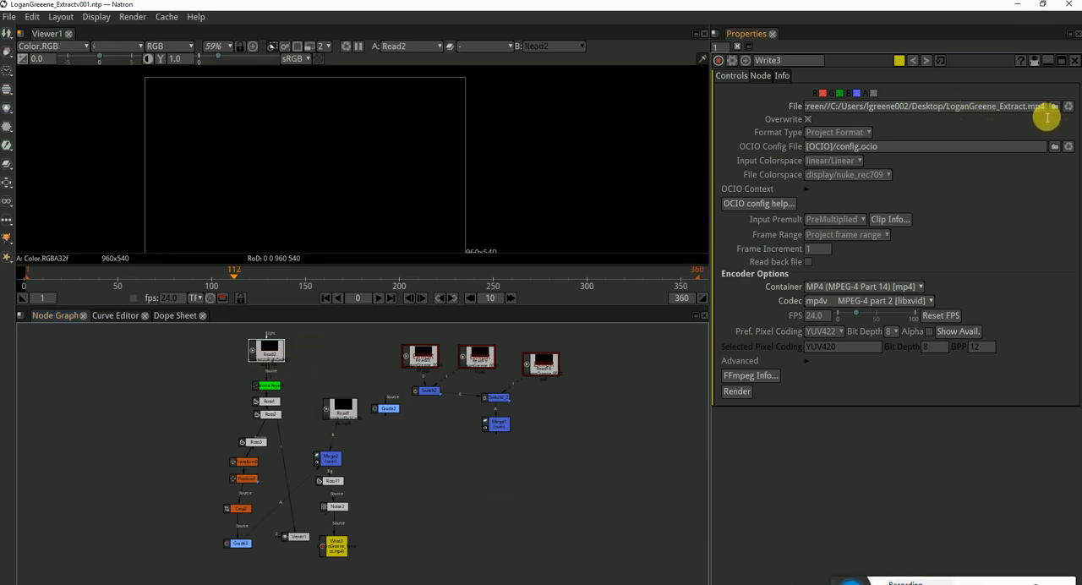
double_click(274, 356)
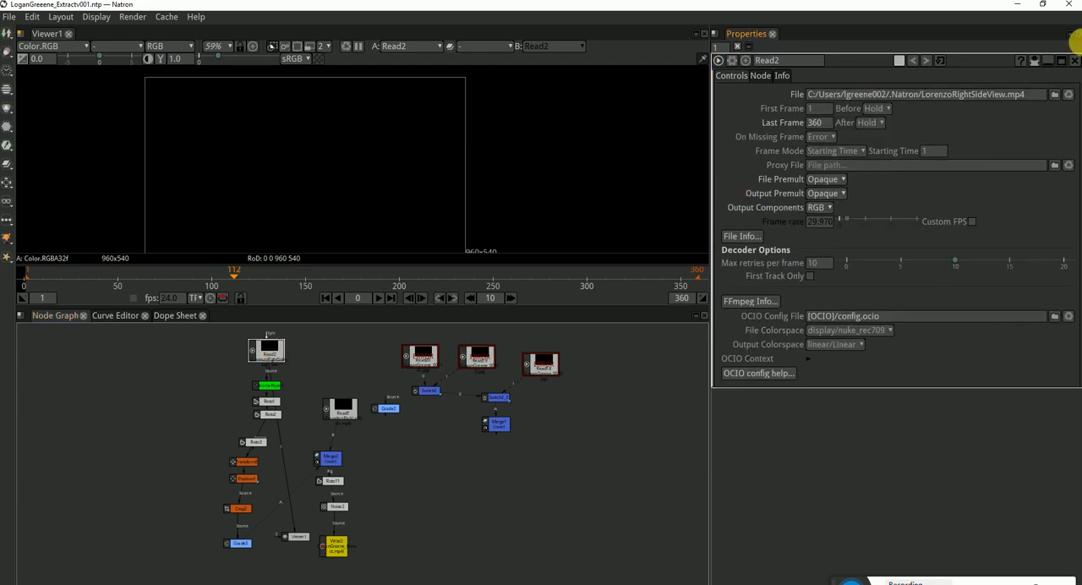
Switch to File Explorer and open the Extract#2 folder, keeping its window clear of Read2's properties
click(237, 583)
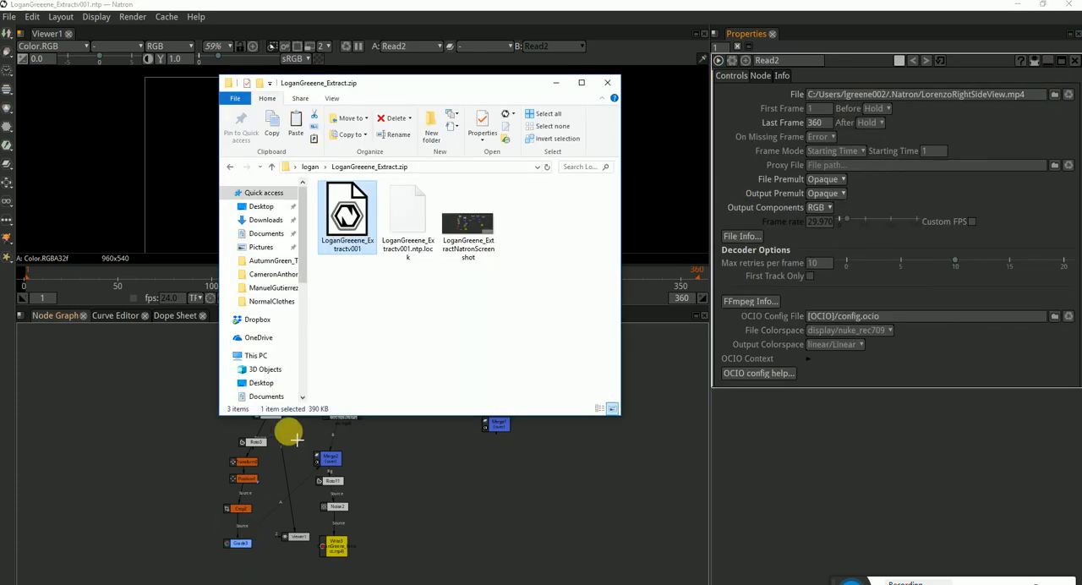
click(455, 322)
click(312, 167)
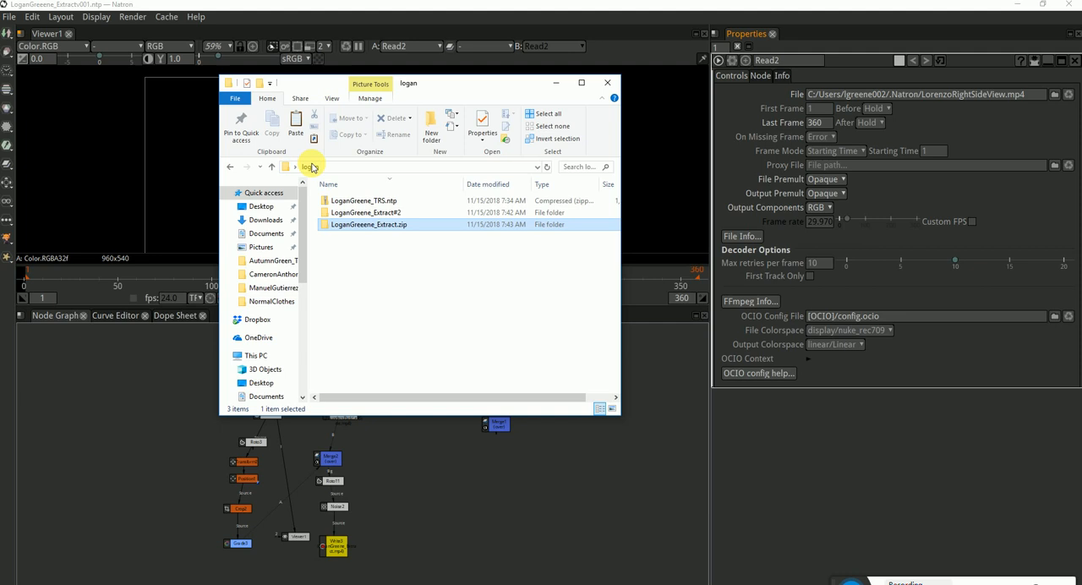
double_click(372, 212)
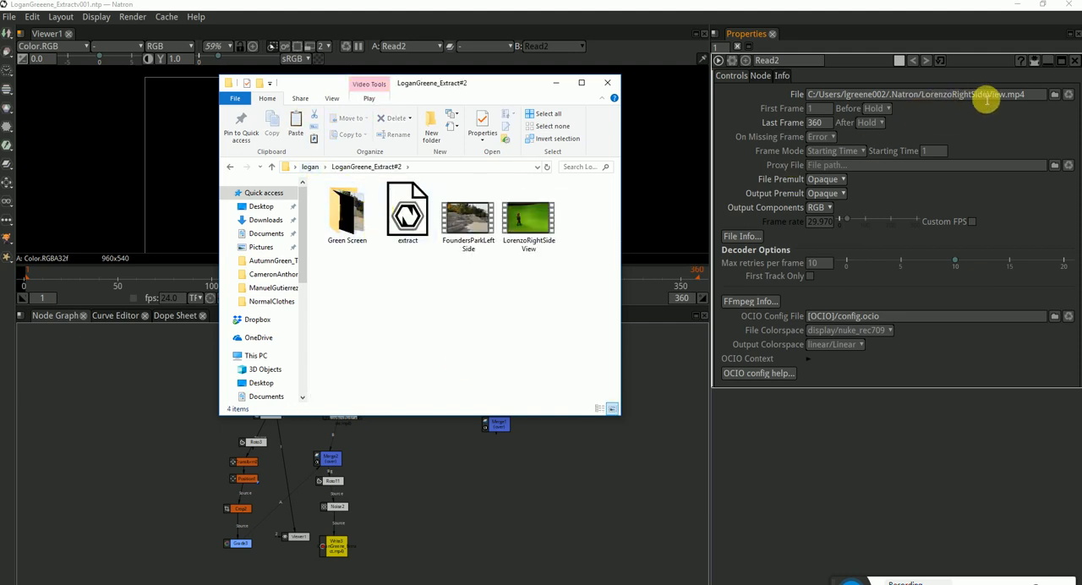
drag(470, 85, 538, 82)
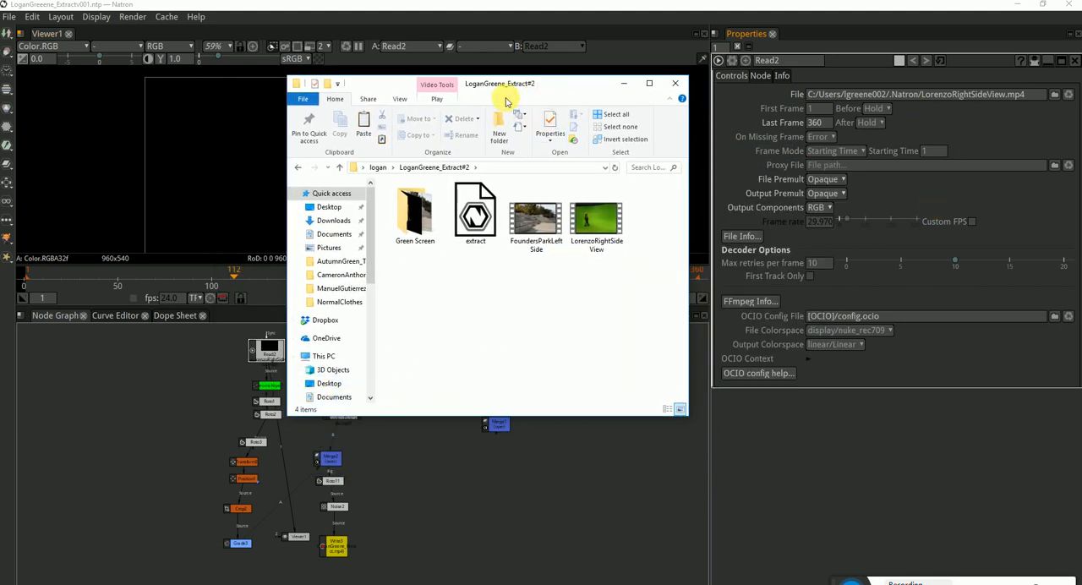
drag(505, 88, 383, 85)
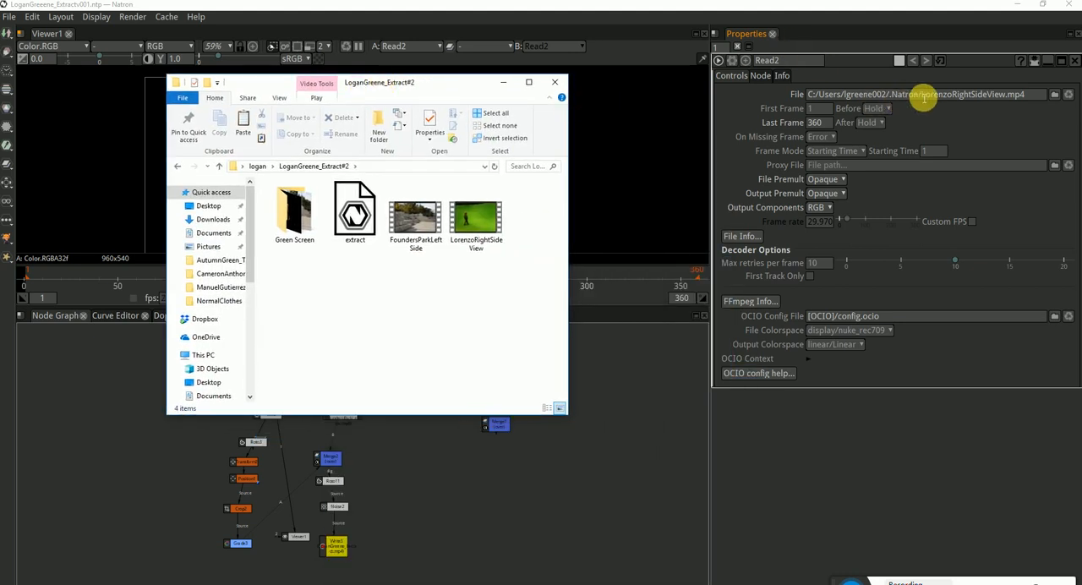
Copy the Extract#2 folder path and use it to repoint Read2's file to the RightSideView.mp4 clip there
click(382, 167)
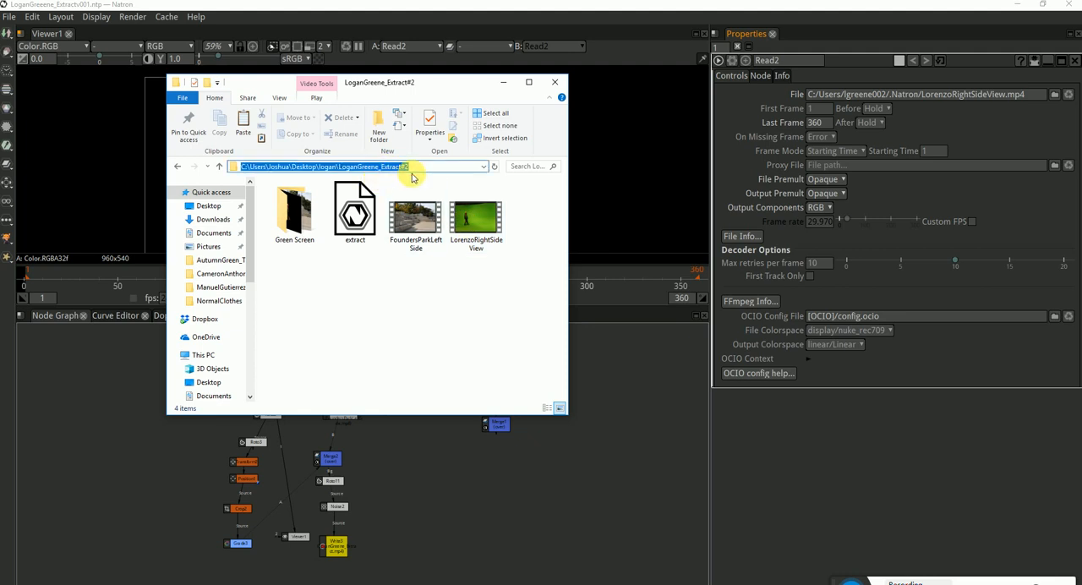
click(477, 221)
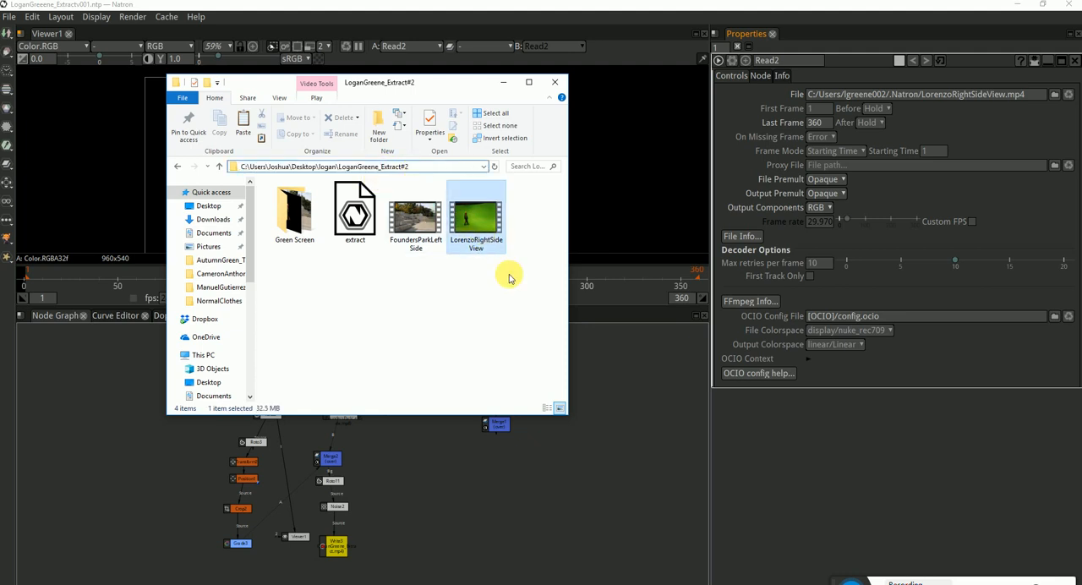
click(408, 165)
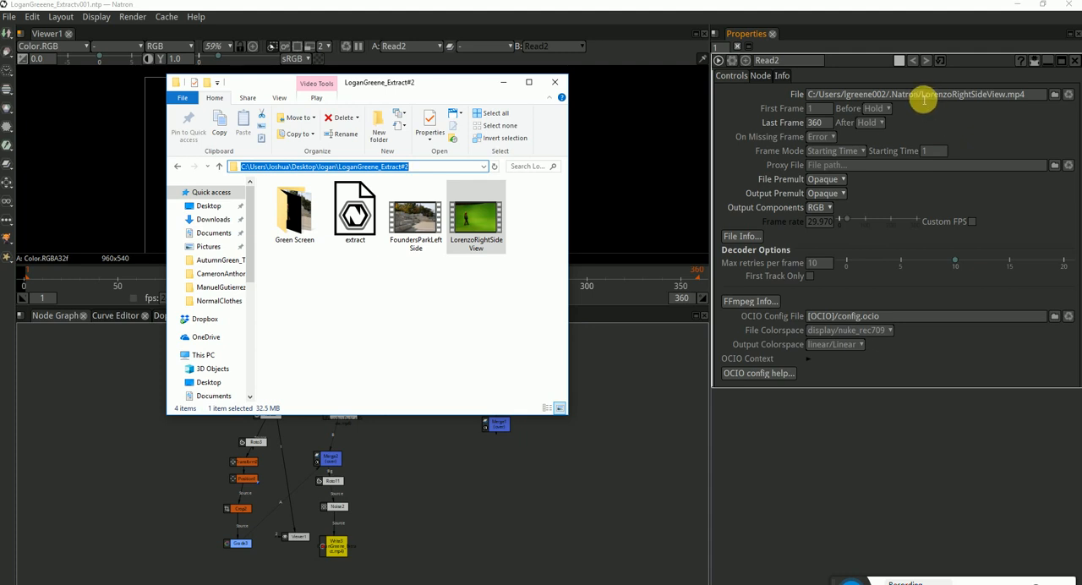
drag(923, 95, 736, 97)
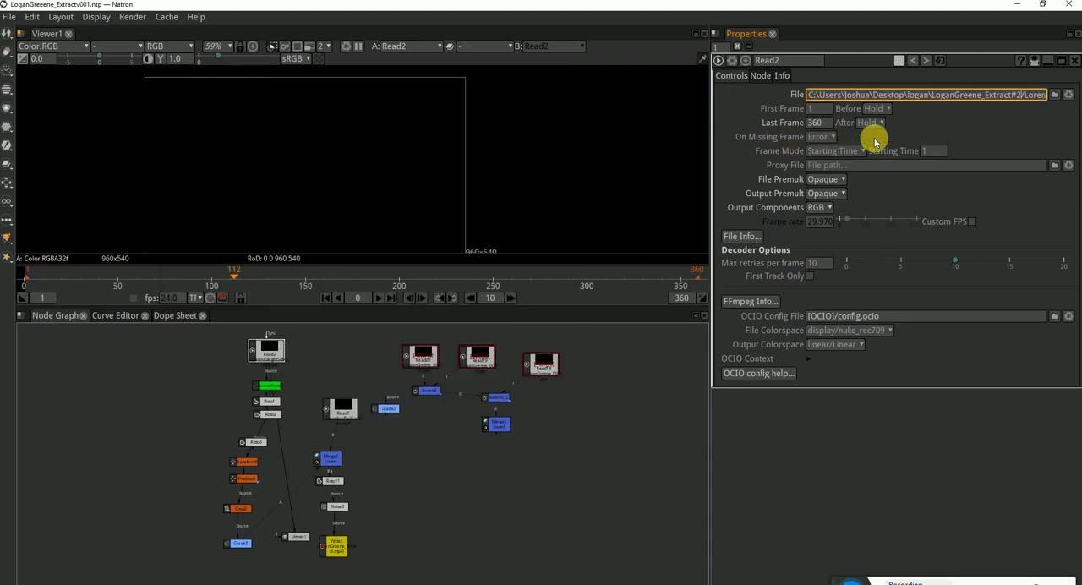
key(Return)
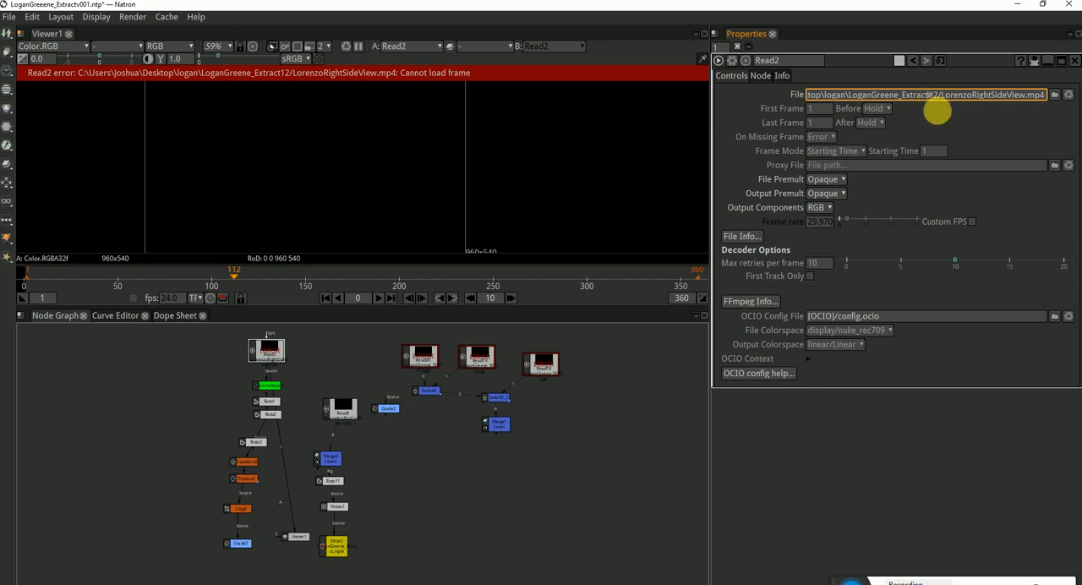
Open a second File Explorer window at the student's main folder and place it below the Extract#2 window
click(271, 581)
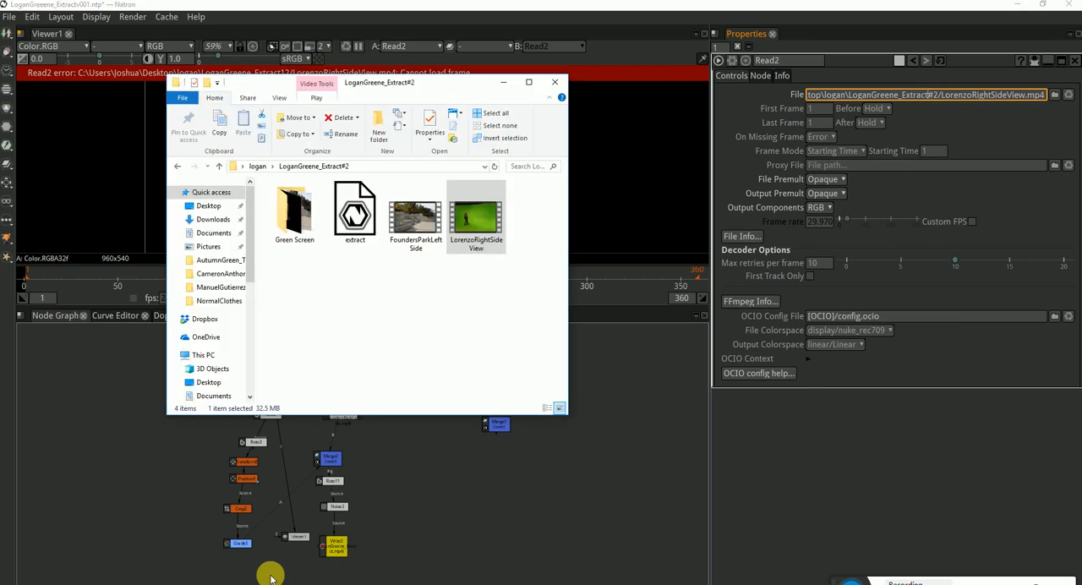
click(342, 353)
right_click(269, 578)
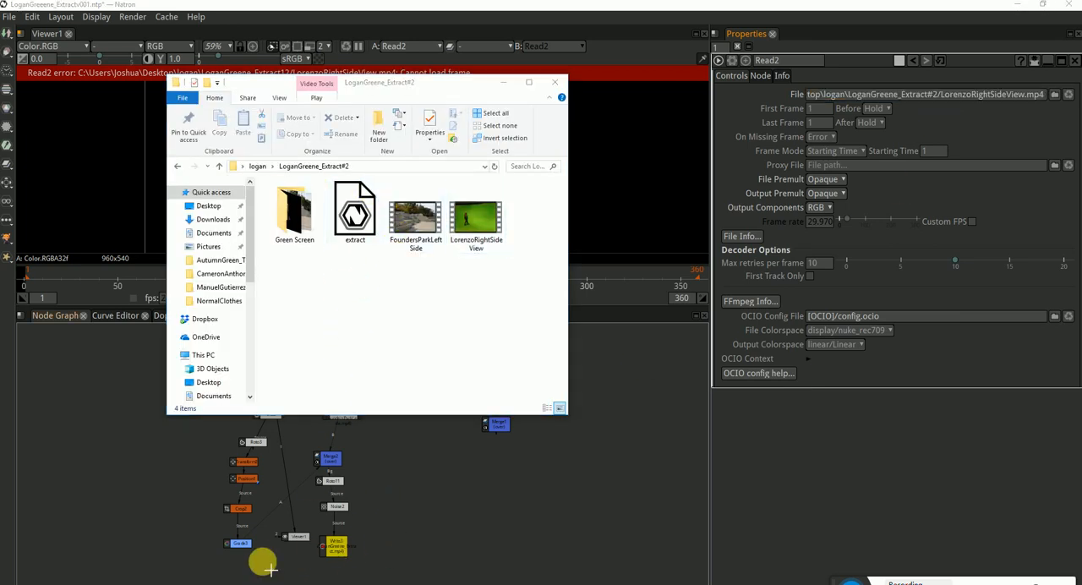
click(240, 539)
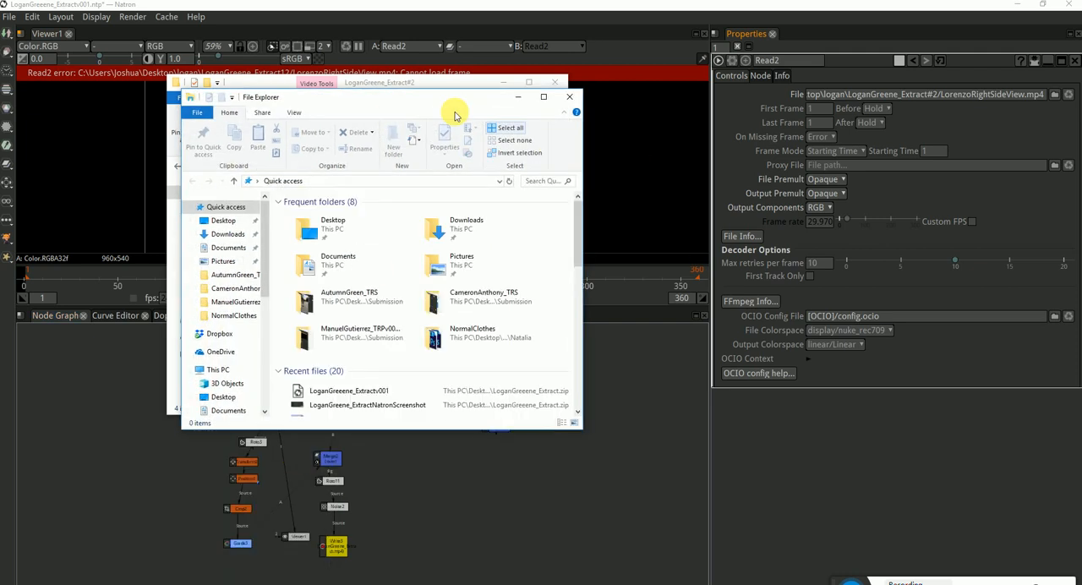
drag(452, 93, 667, 149)
right_click(592, 442)
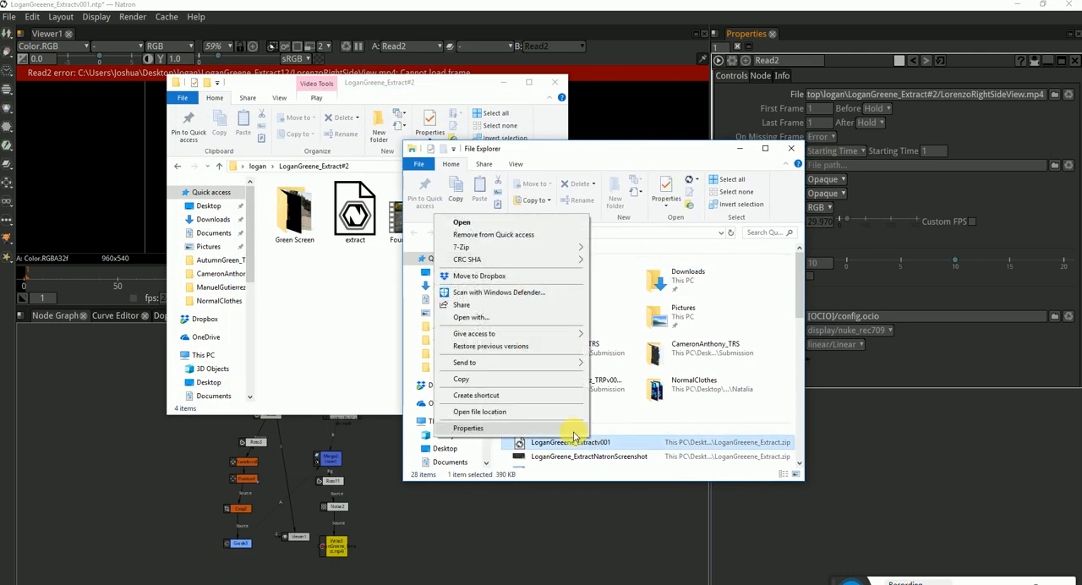
click(465, 411)
click(566, 233)
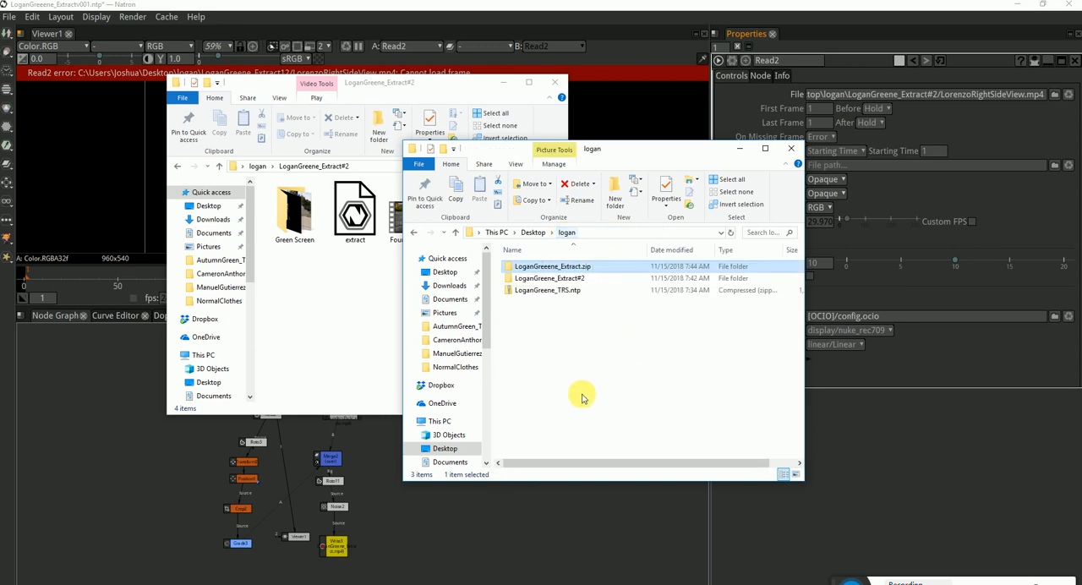
drag(524, 155, 359, 280)
Move the FoundersParkLeftSide and RightSideView videos from Extract#2 into the student's main folder and minimize the Extract#2 window
click(519, 261)
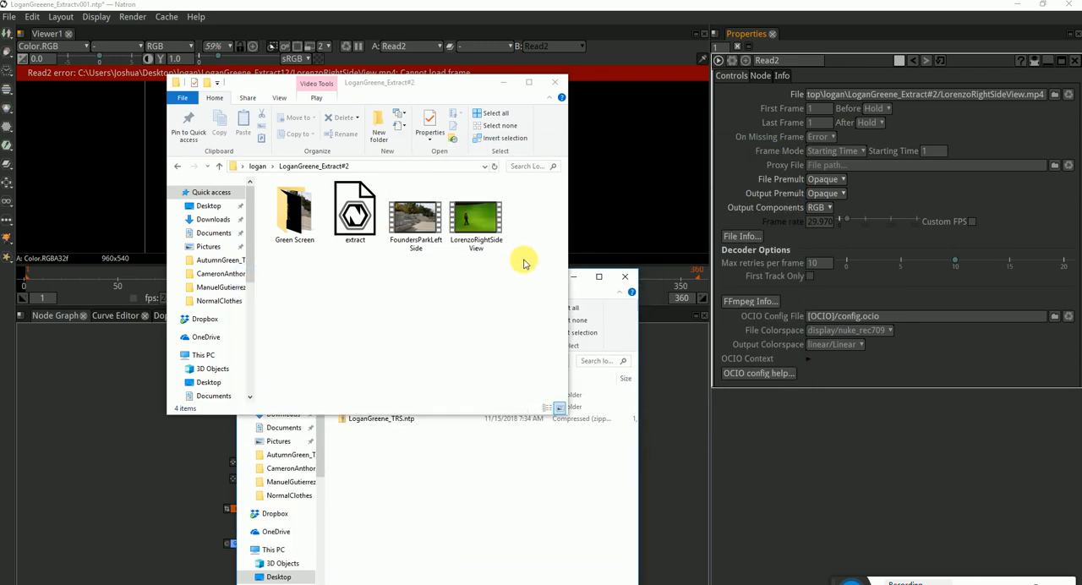
drag(519, 261, 482, 511)
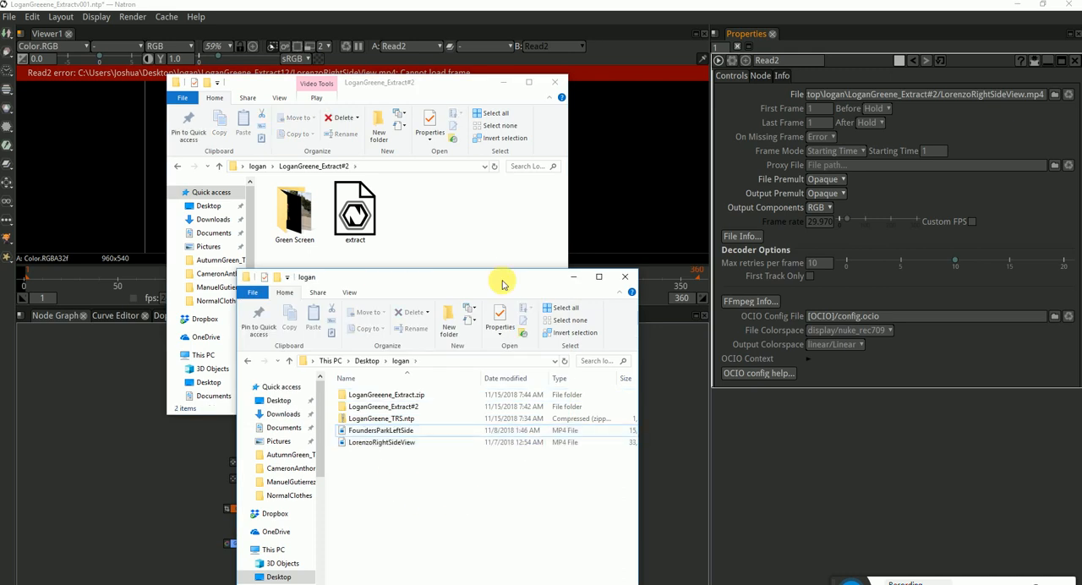
click(506, 83)
Play the FoundersParkLeftSide video and the green-screen RightSideView video in Movies & TV to check the footage
double_click(382, 430)
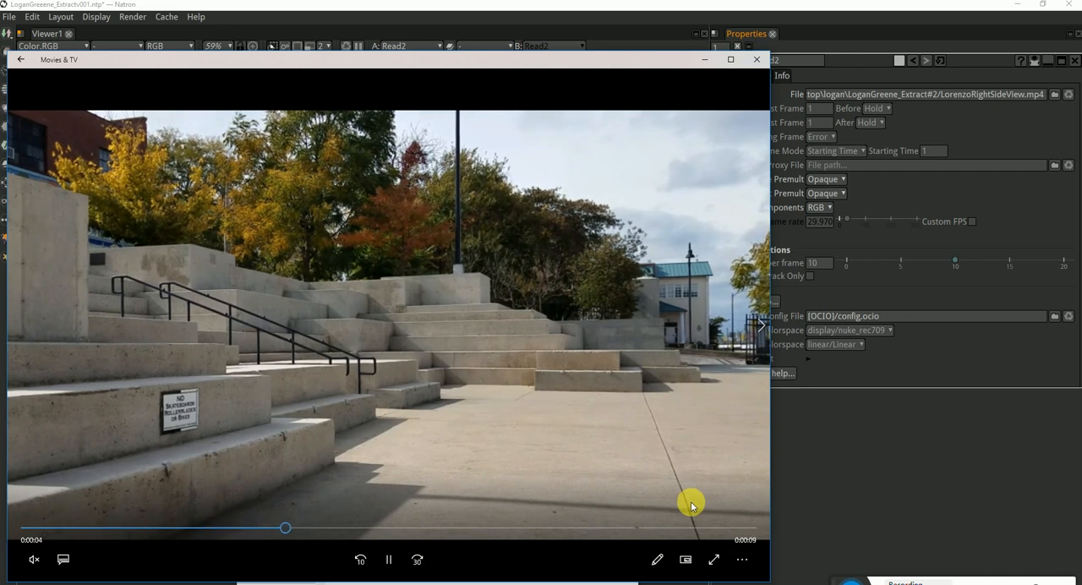
click(753, 63)
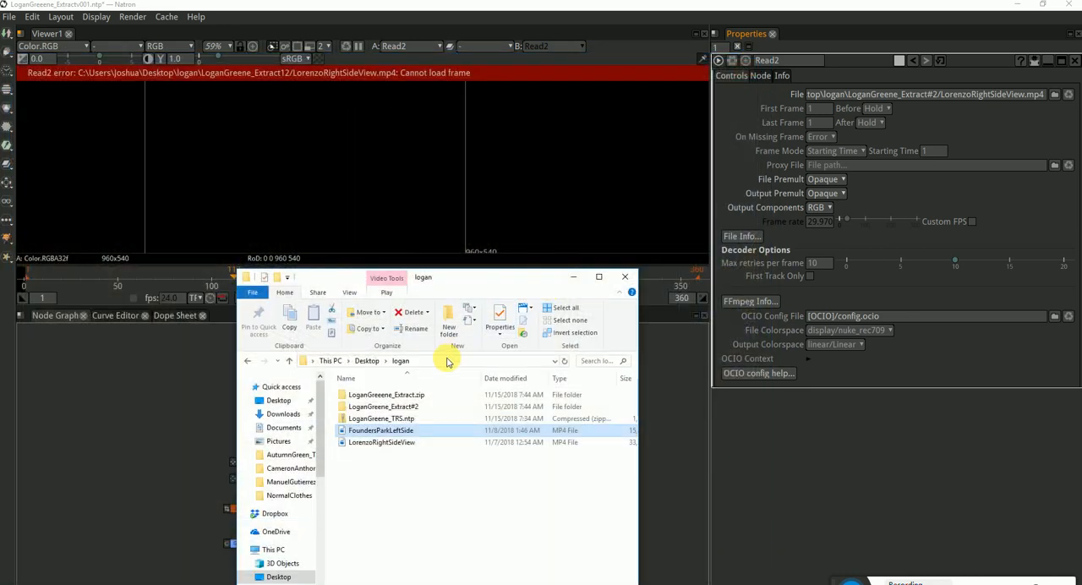
double_click(381, 442)
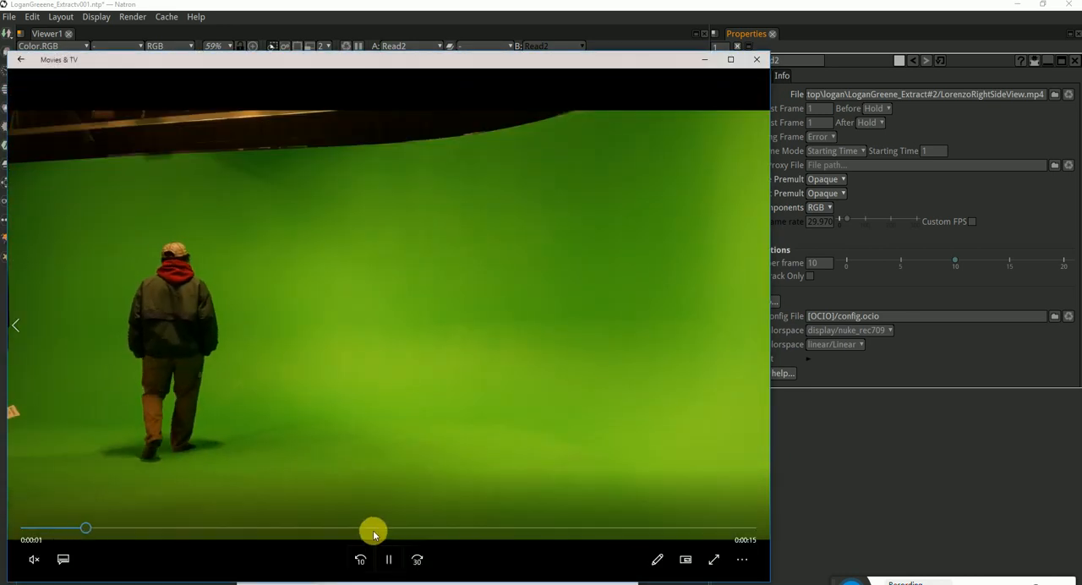
click(373, 531)
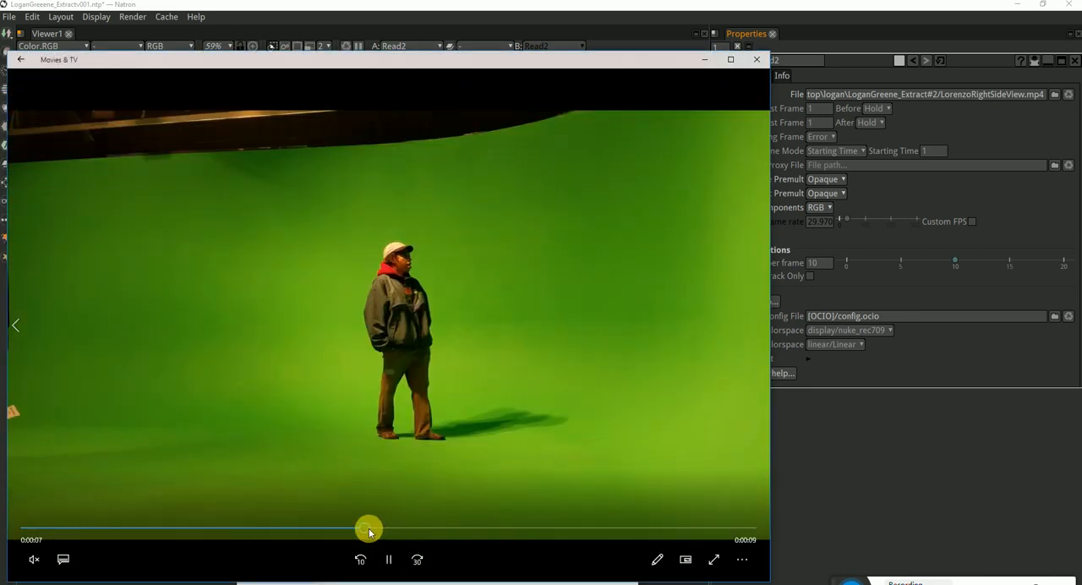
Scrub through the green-screen RightSideView video to review the footage, and close the video player
click(345, 527)
click(283, 527)
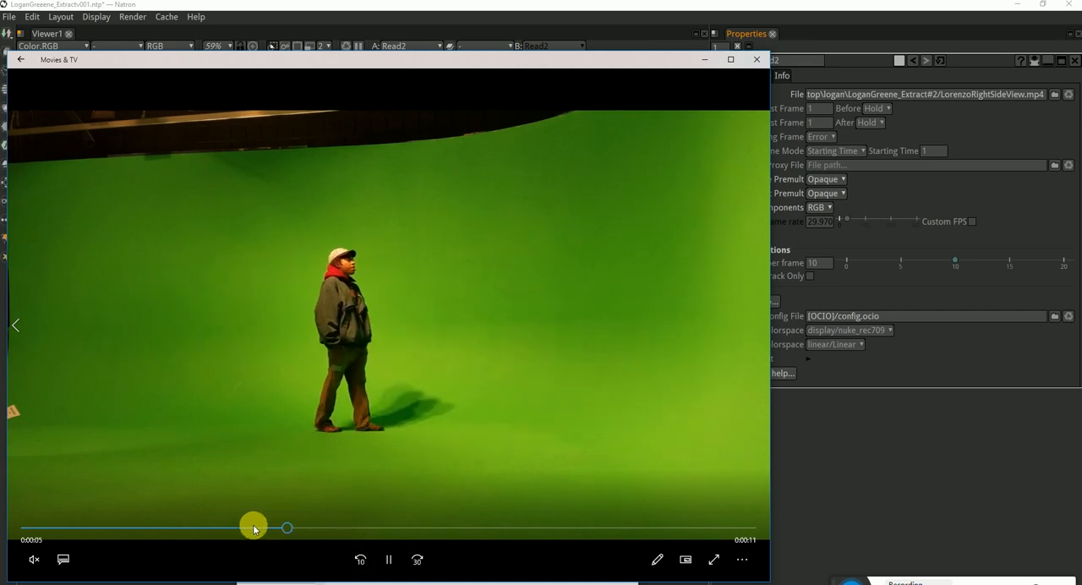
click(216, 527)
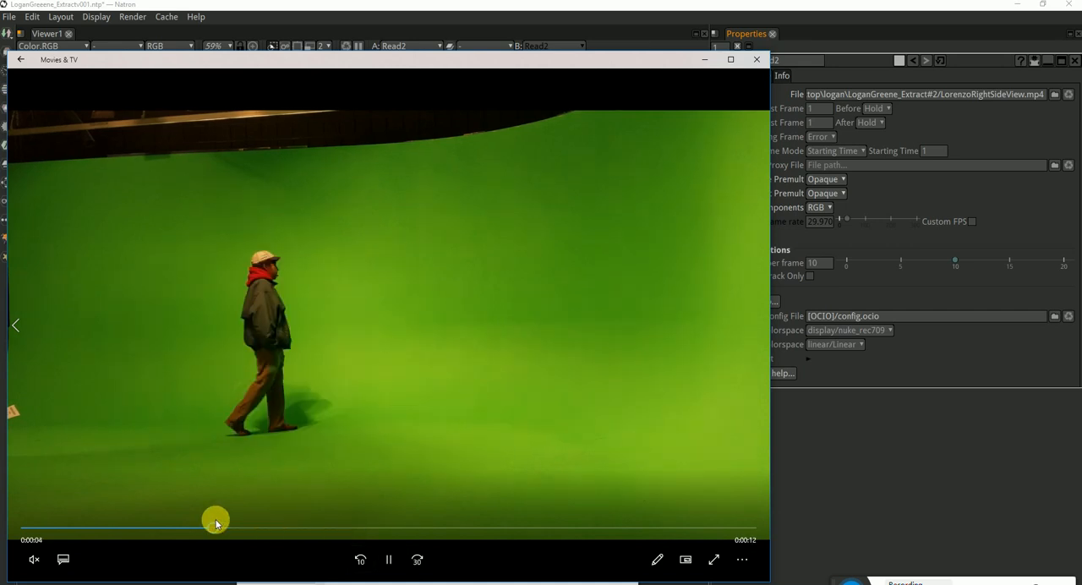
click(756, 59)
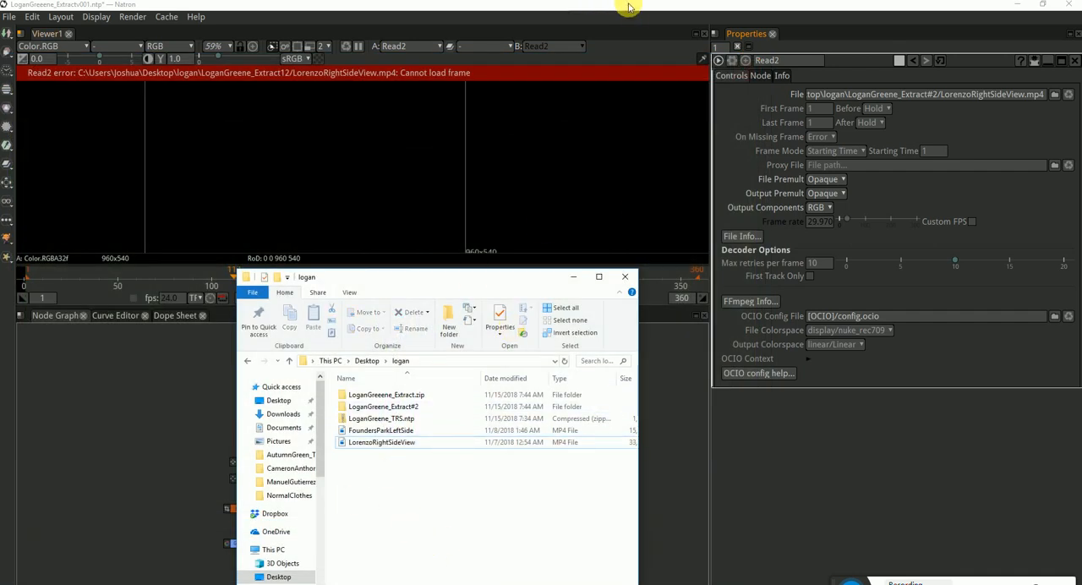
Return to Natron, relink Read2 to the RightSideView.mp4 clip in the student's main folder, and view the clip in full
click(628, 7)
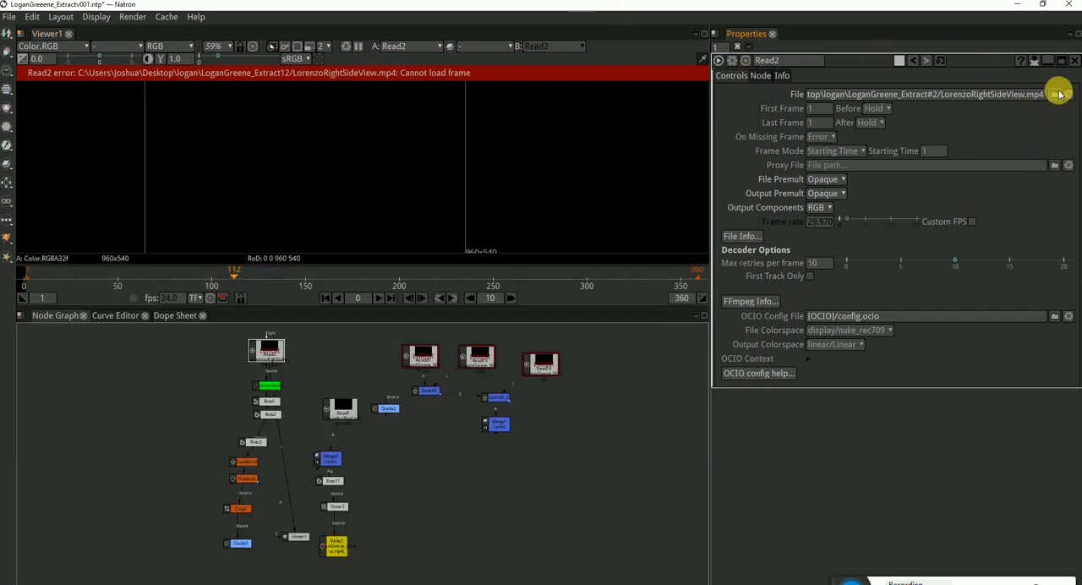
key(r)
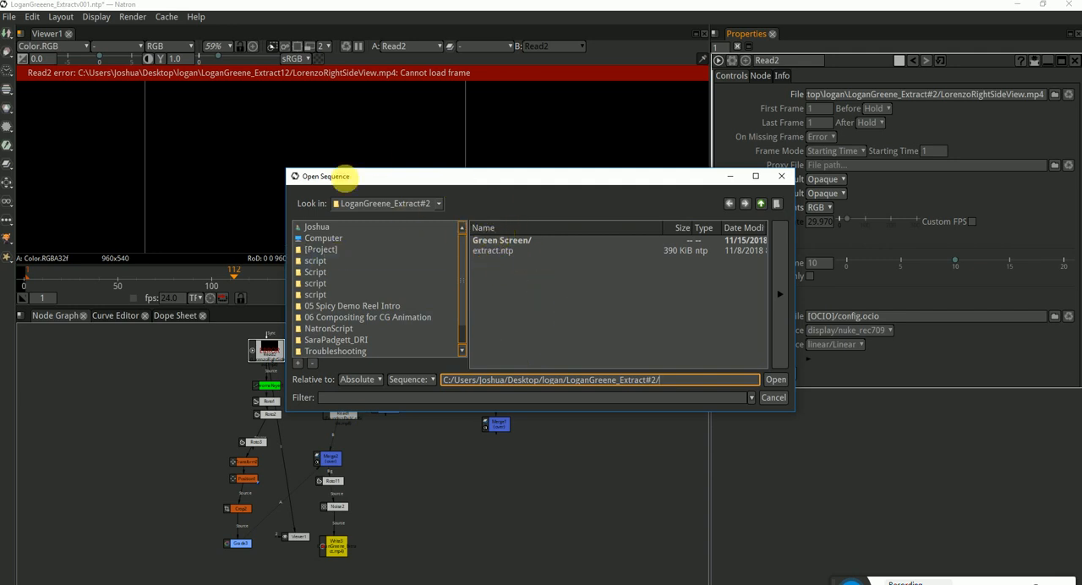
click(761, 205)
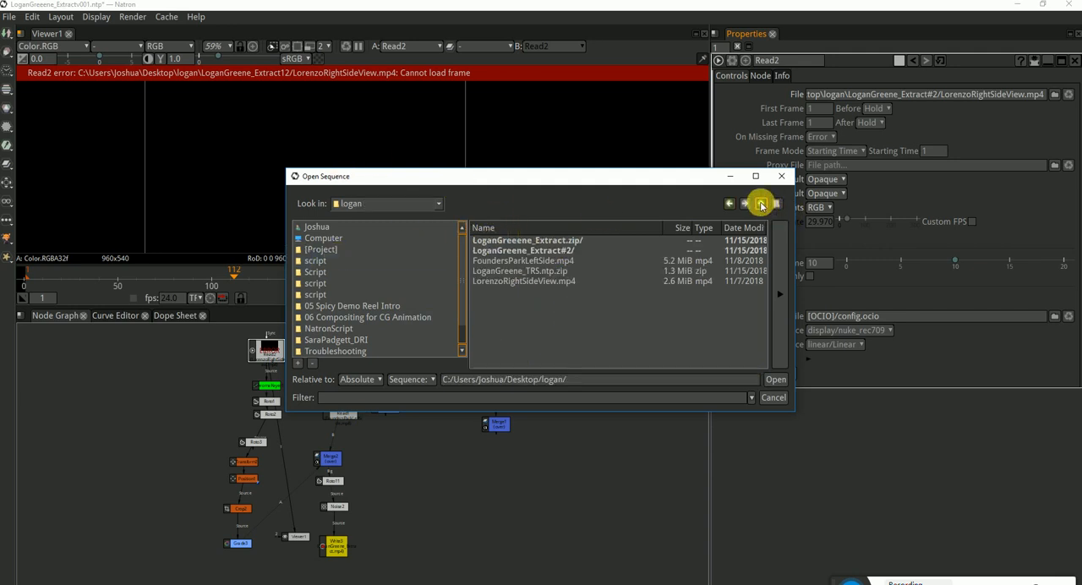
click(533, 282)
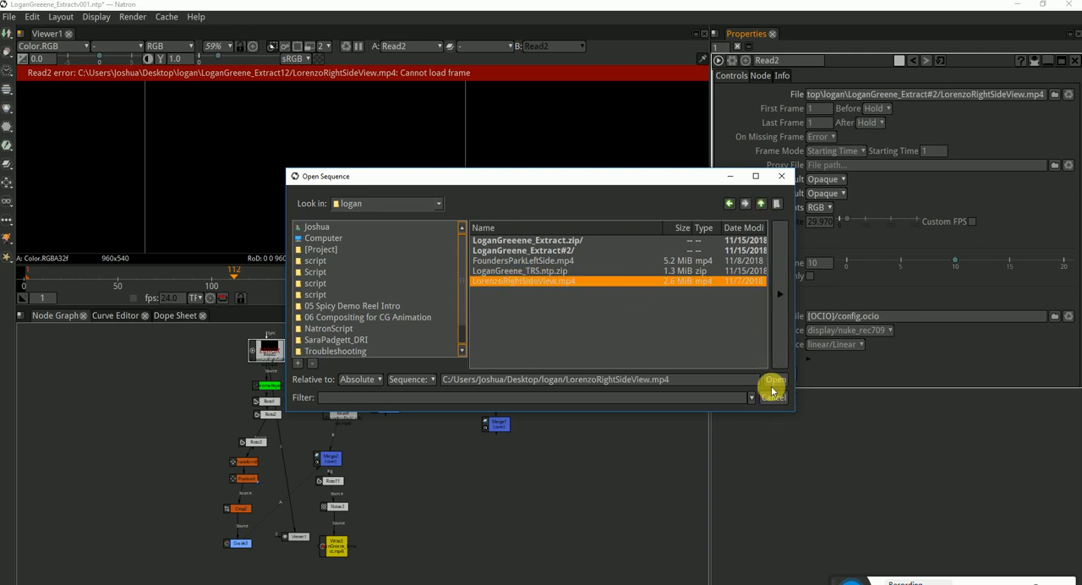
click(774, 382)
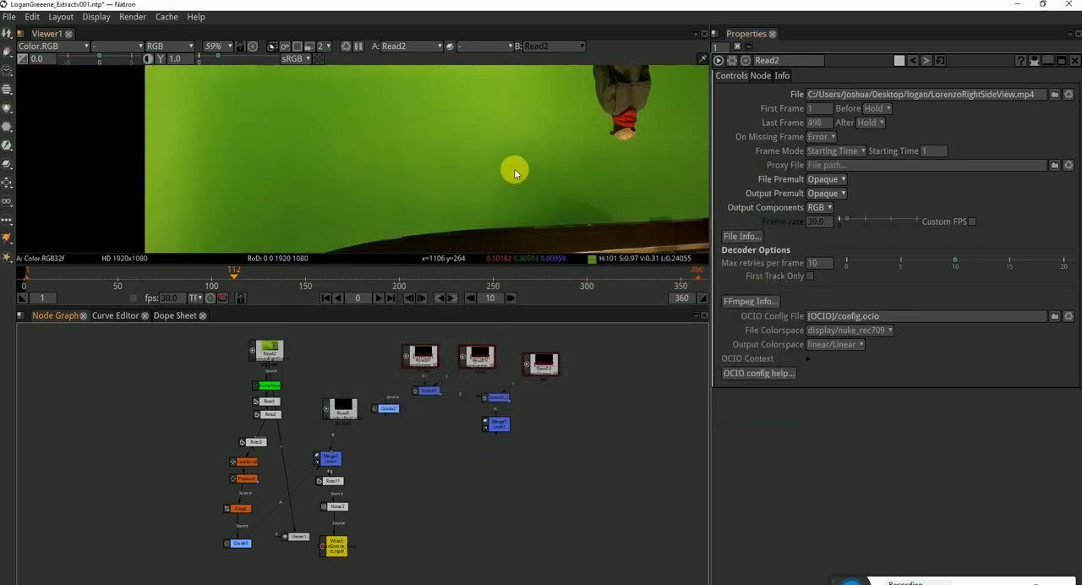
drag(529, 138, 487, 206)
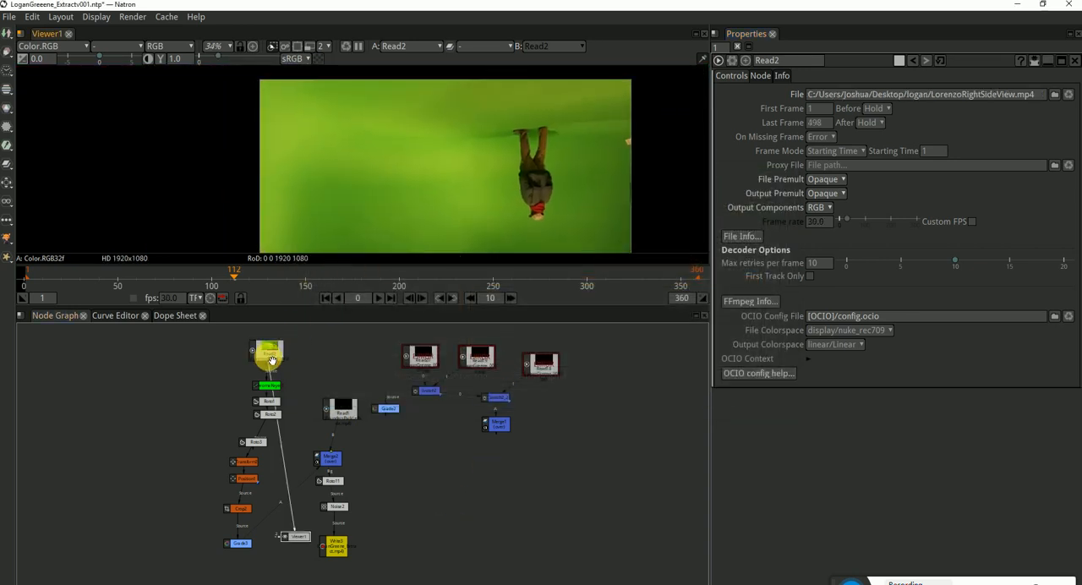
click(269, 358)
drag(599, 172, 552, 184)
scroll(576, 155, down, 2)
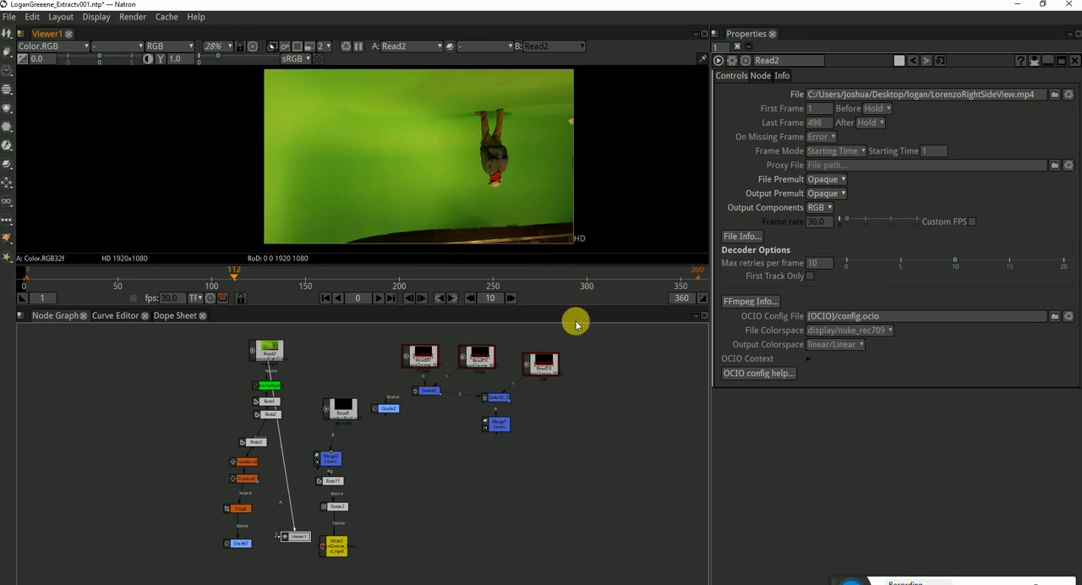
Open the file browser for the Read1 background node and copy the student's main folder path from File Explorer
double_click(338, 410)
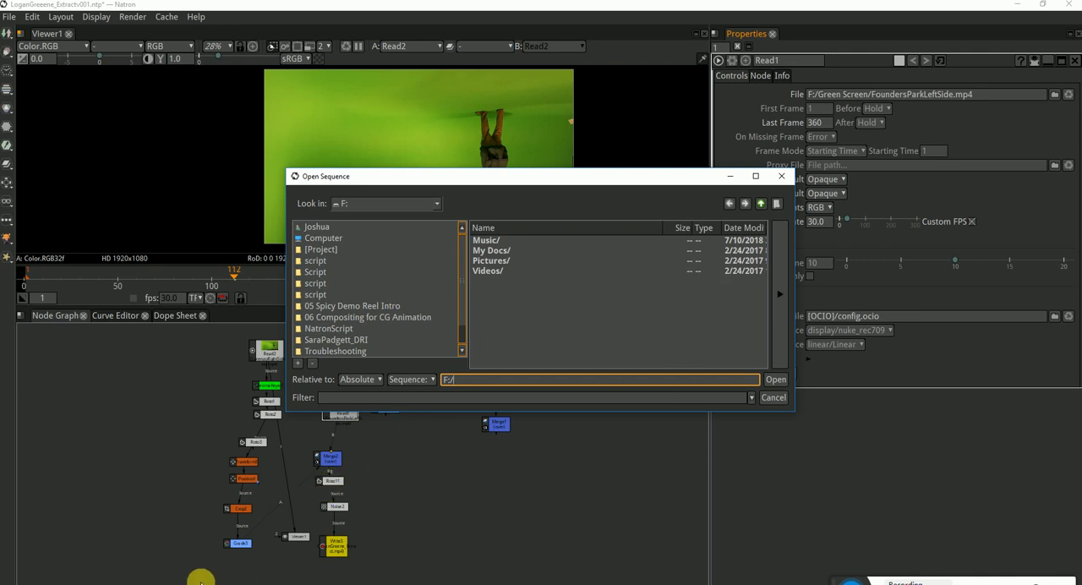
key(super)
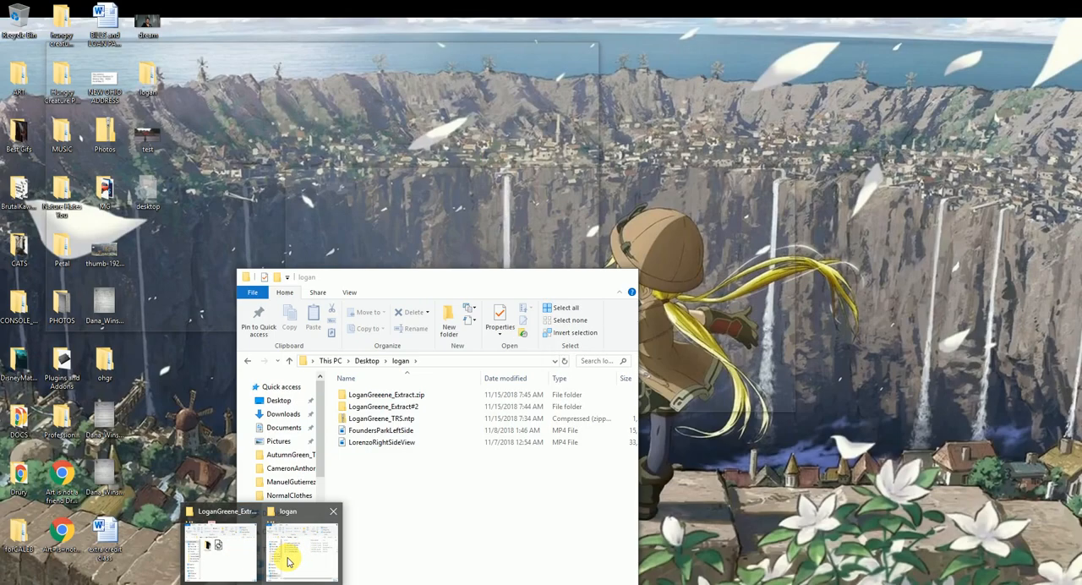
click(287, 560)
click(398, 443)
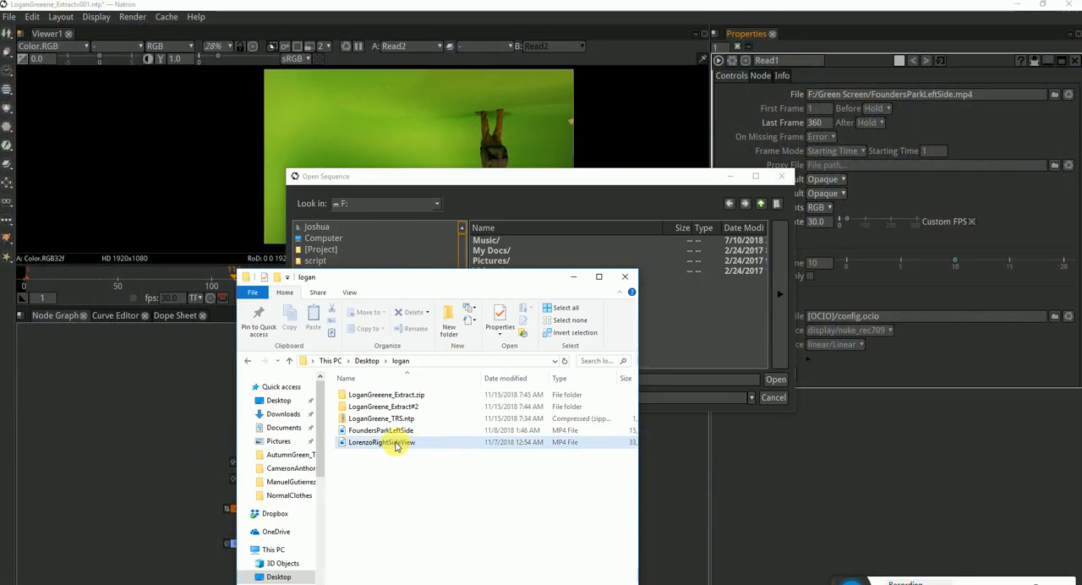
click(467, 361)
Use the copied folder path to relink Read1 to FoundersParkLeftSide.mp4
click(583, 177)
click(546, 387)
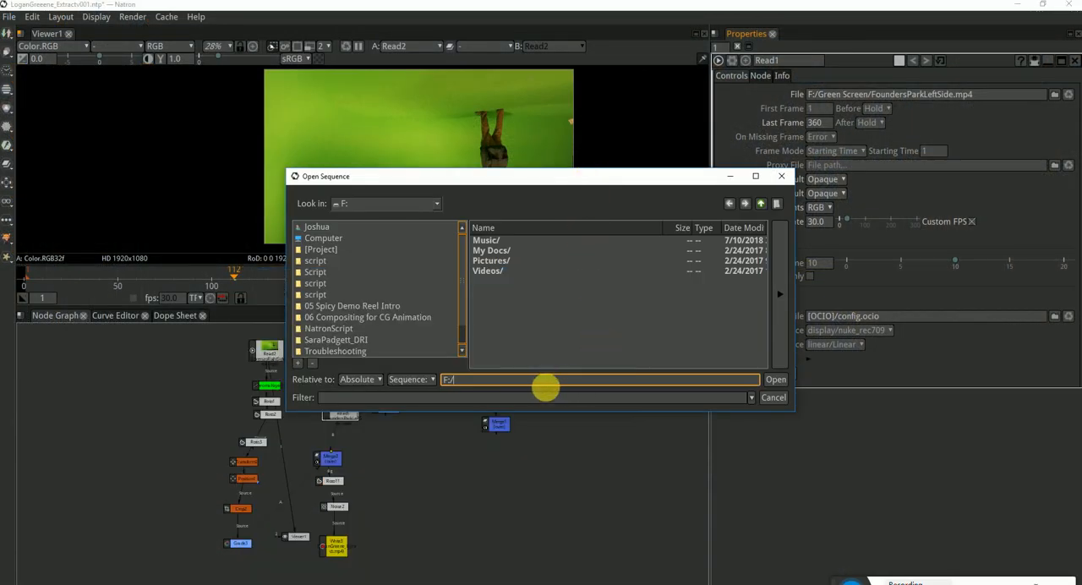
key(ctrl+a)
text(C:/Users/Joshua/Desktop/logan/)
key(Return)
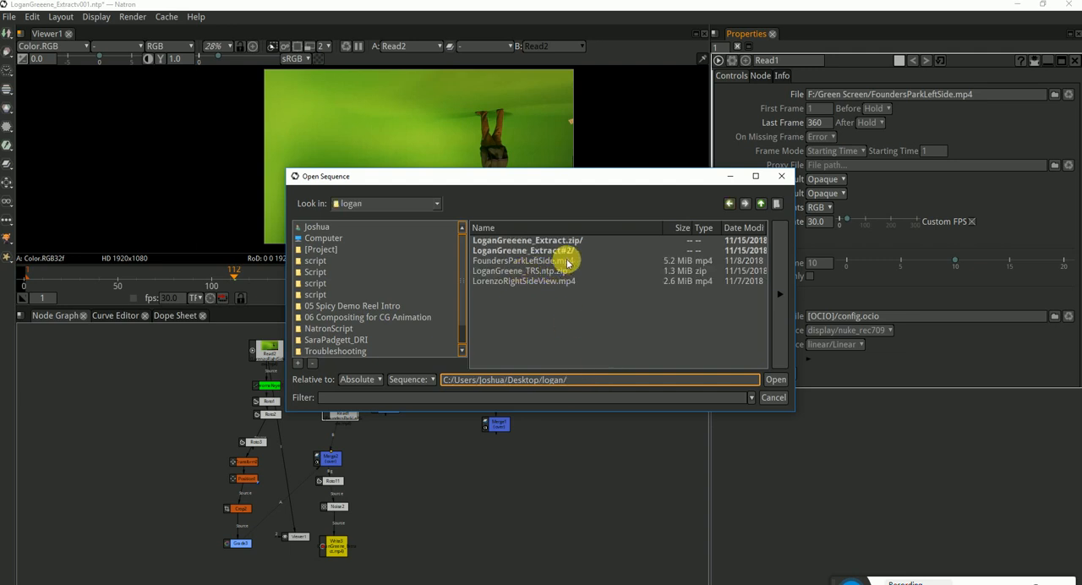
click(562, 262)
click(771, 384)
click(448, 471)
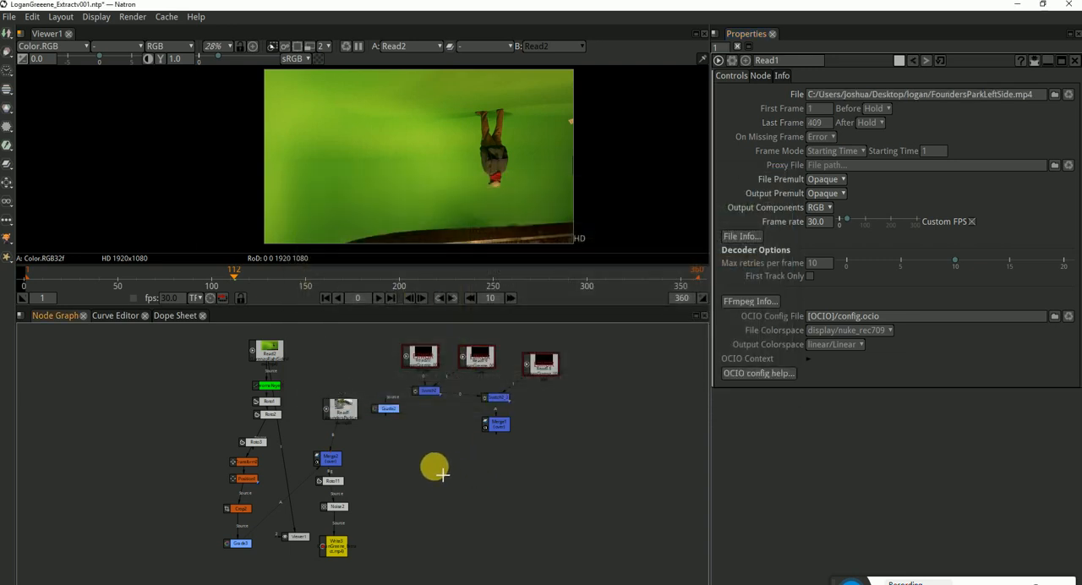
View the Read1 background and Read2 green-screen clips alternately to compare their frame sizes, and open the project settings
click(348, 415)
key(1)
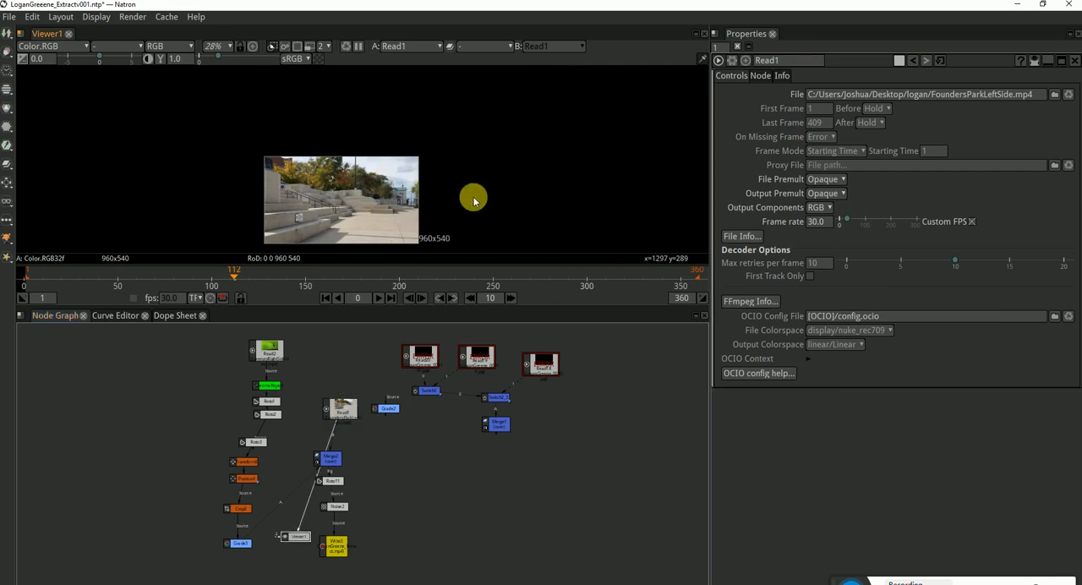
key(f)
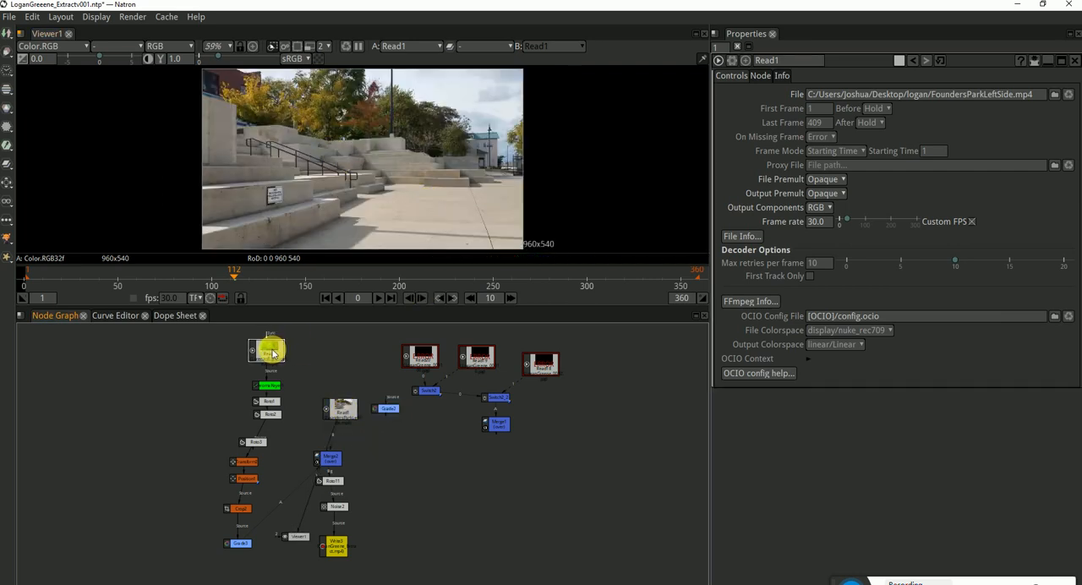
key(1)
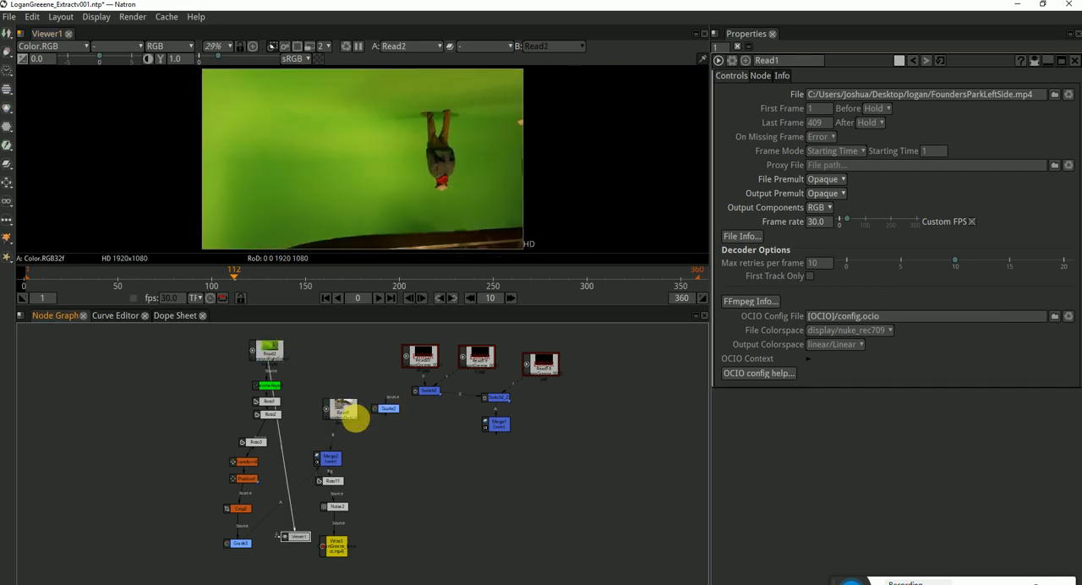
click(346, 411)
key(1)
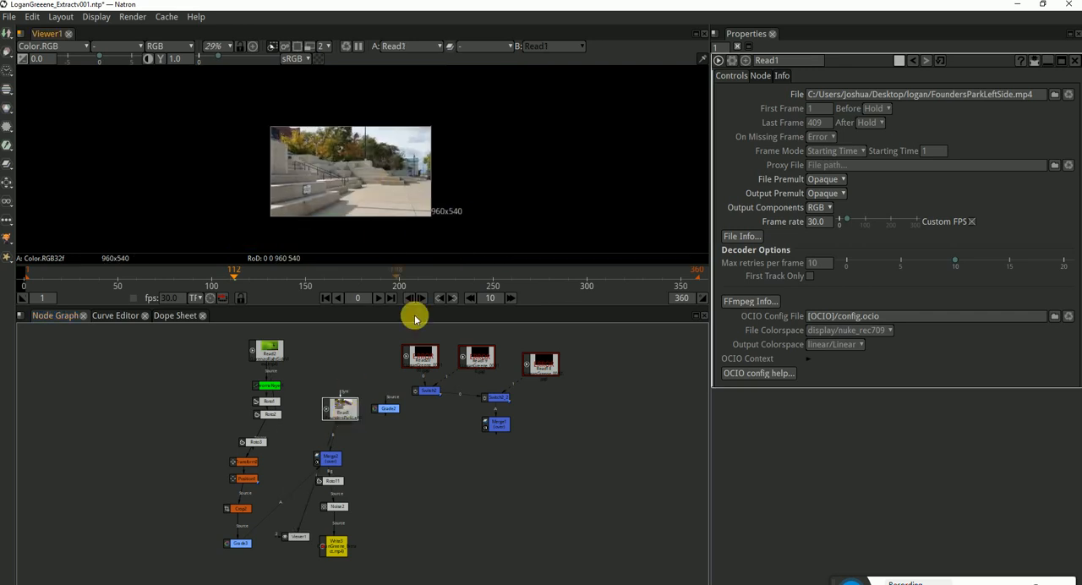
key(s)
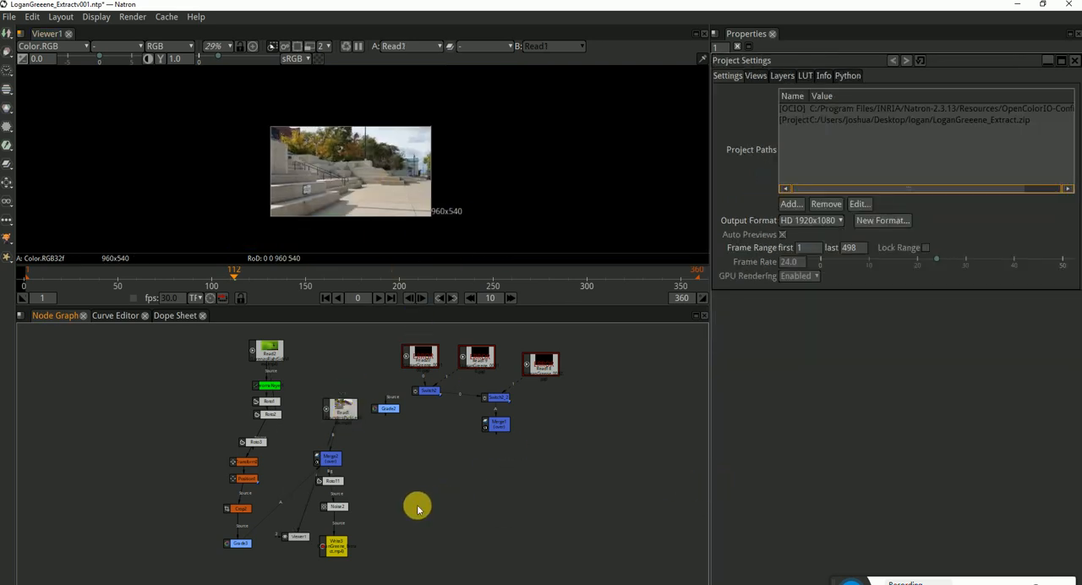
View Read2 and insert a Transform node between it and ChromaKeyer1
scroll(276, 404, up, 3)
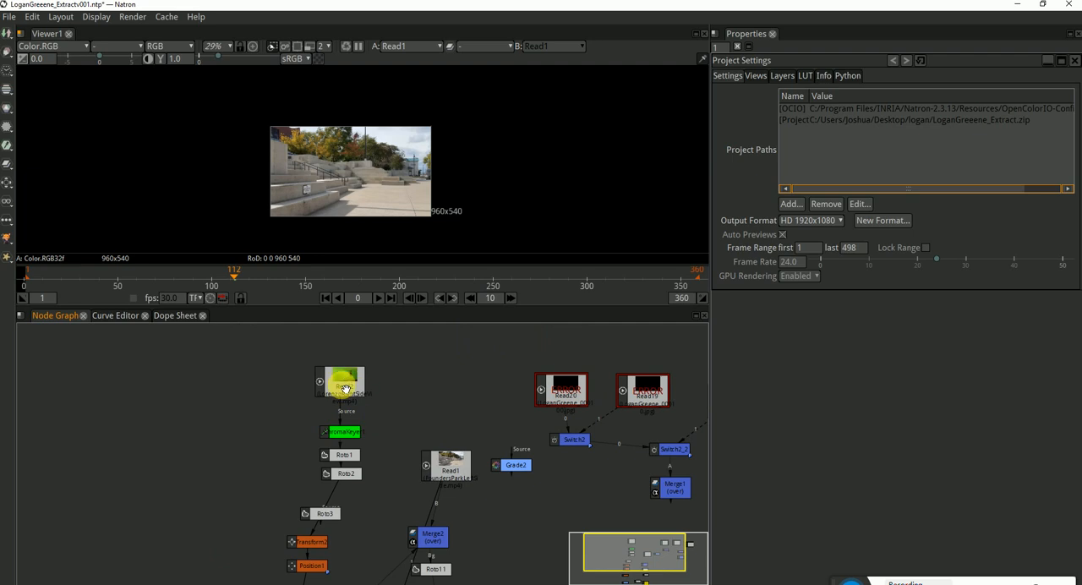
scroll(344, 389, up, 2)
key(1)
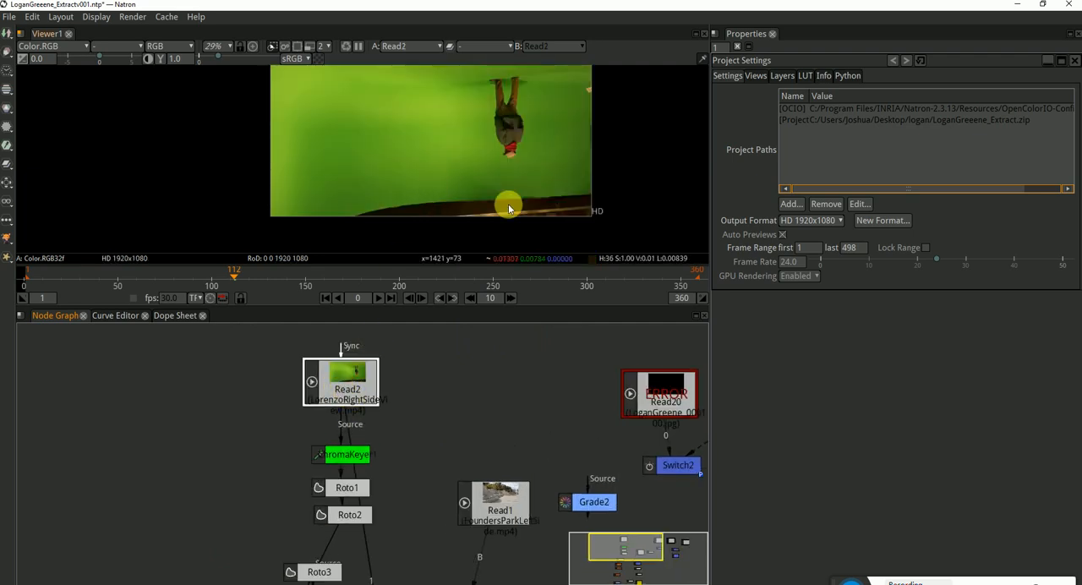
key(Tab)
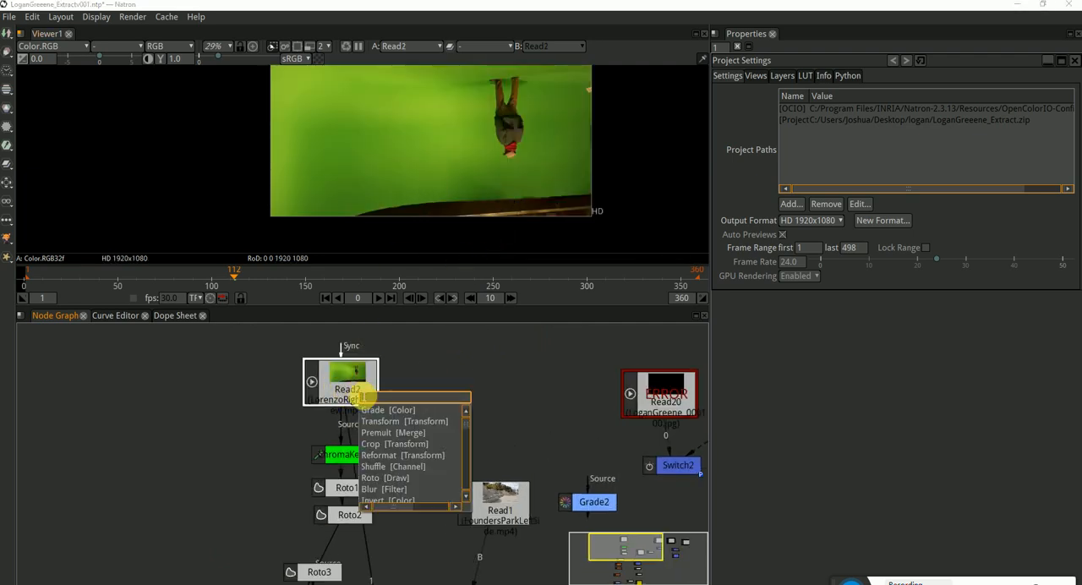
text(tra)
key(Return)
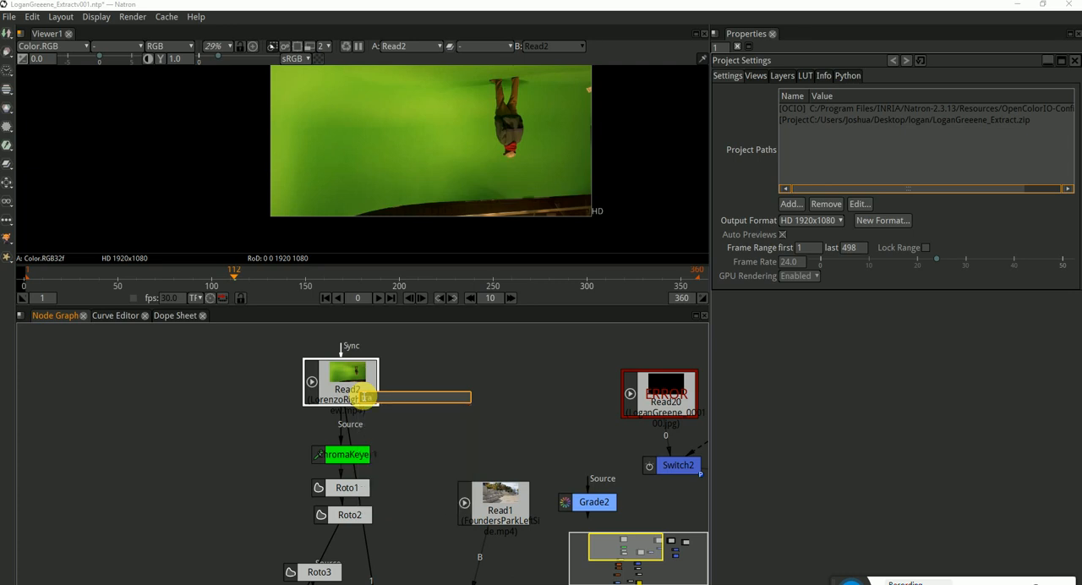
drag(368, 429, 361, 431)
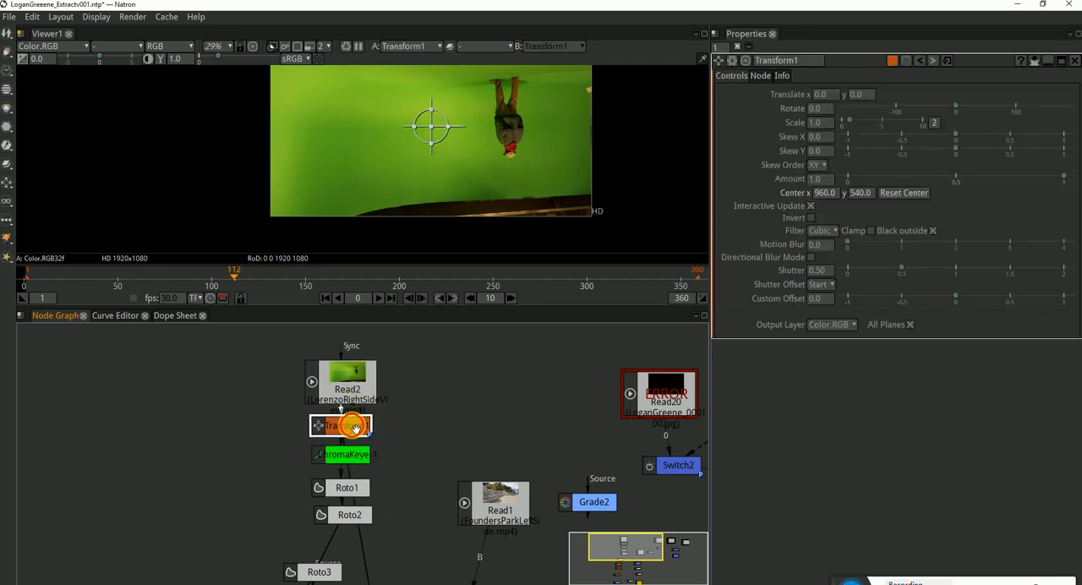
Unlink the Transform node's scale values, set its Y scale to -1.0 to flip the footage upright, and close its settings
click(933, 124)
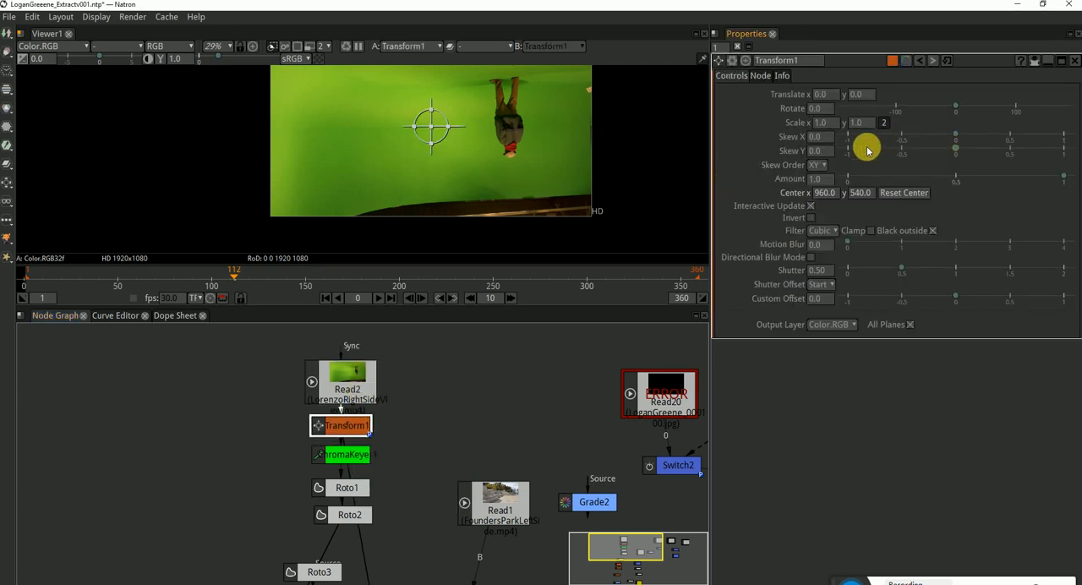
key(BackSpace)
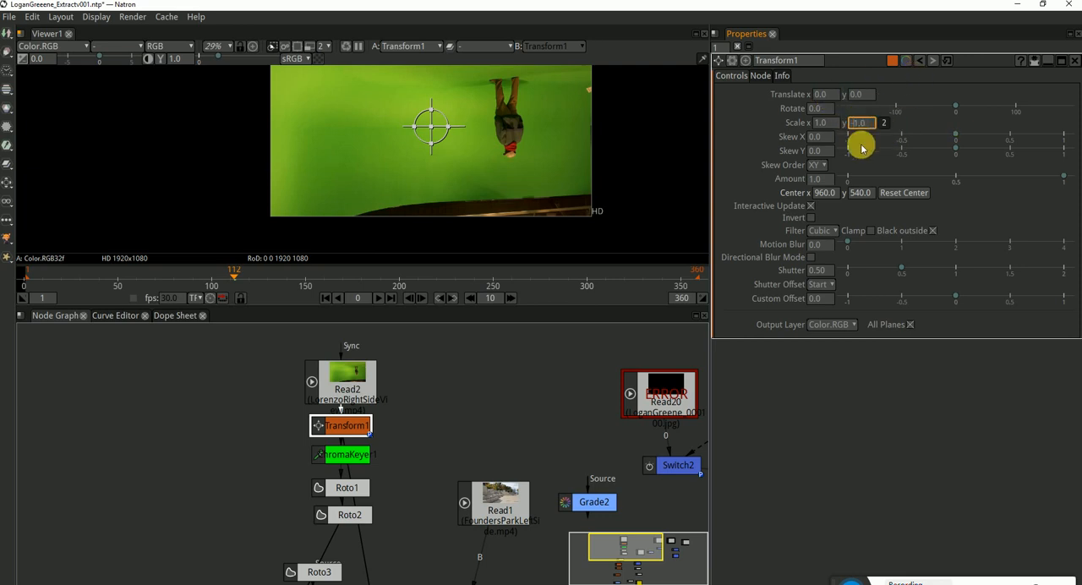
key(Return)
drag(588, 118, 571, 154)
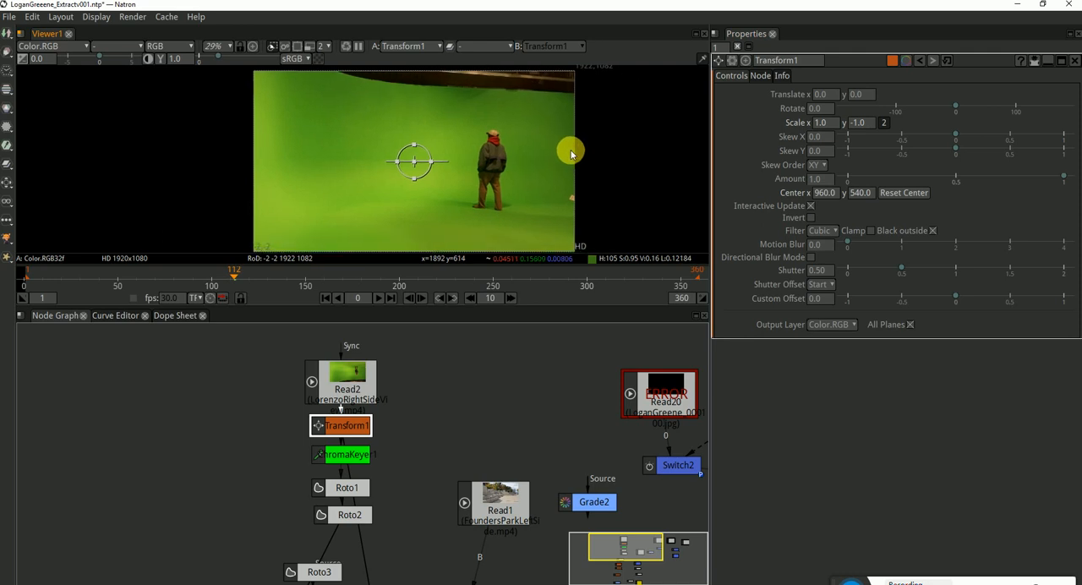
click(1076, 62)
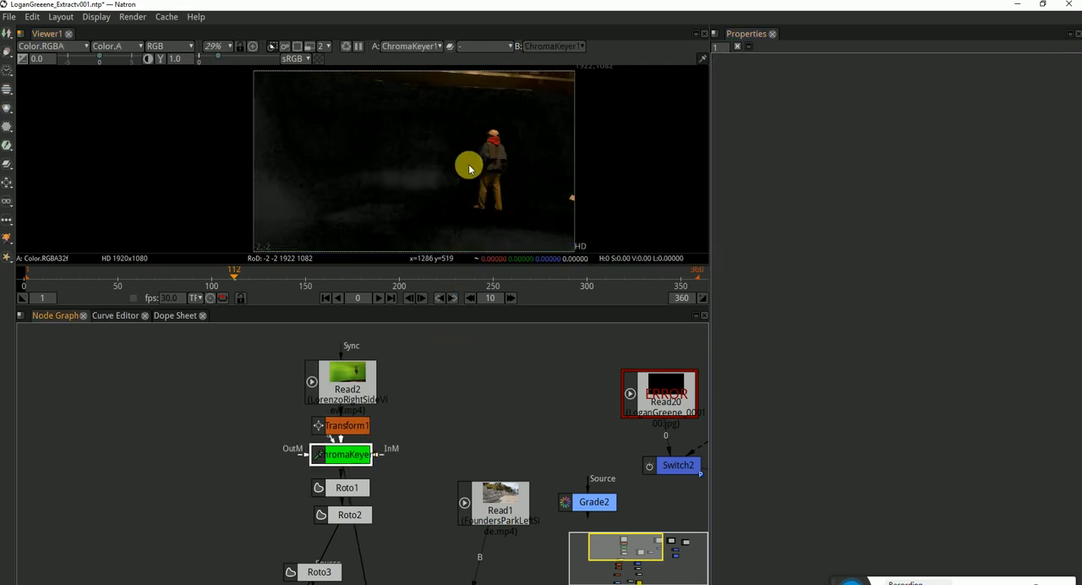
Examine ChromaKeyer1's alpha matte and key settings at frame 274, and compare it with Roto1's alpha and its Bezier shape
key(a)
scroll(507, 164, up, 2)
double_click(342, 457)
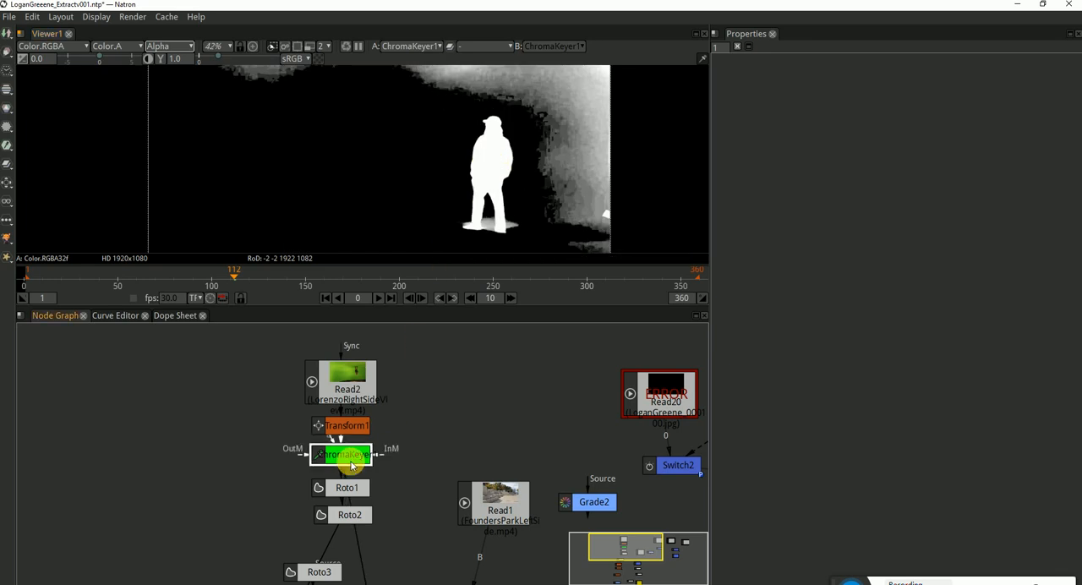
click(368, 275)
drag(368, 275, 538, 276)
scroll(352, 187, up, 6)
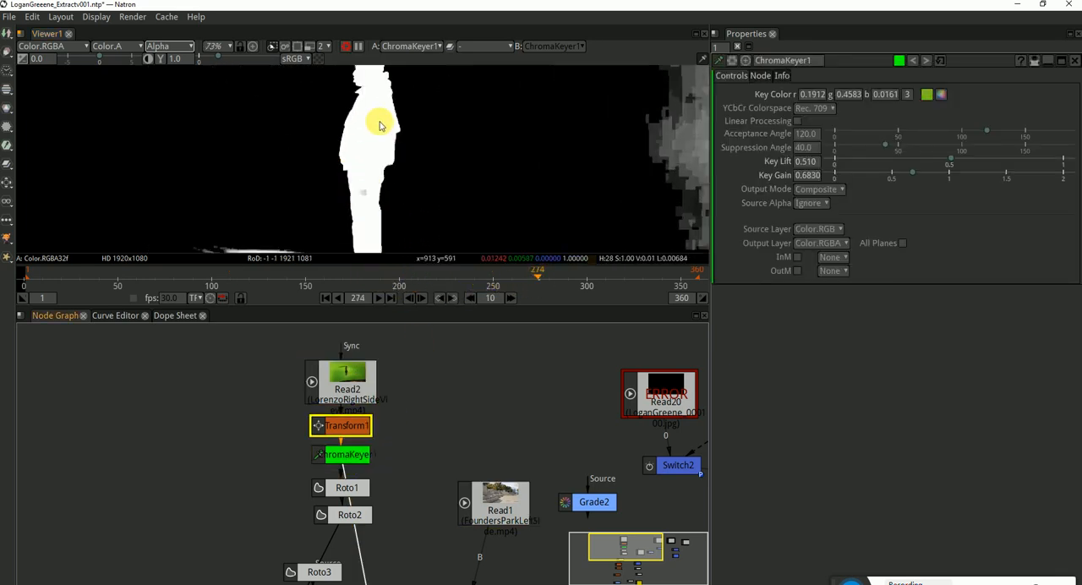
scroll(380, 125, down, 4)
scroll(387, 210, up, 6)
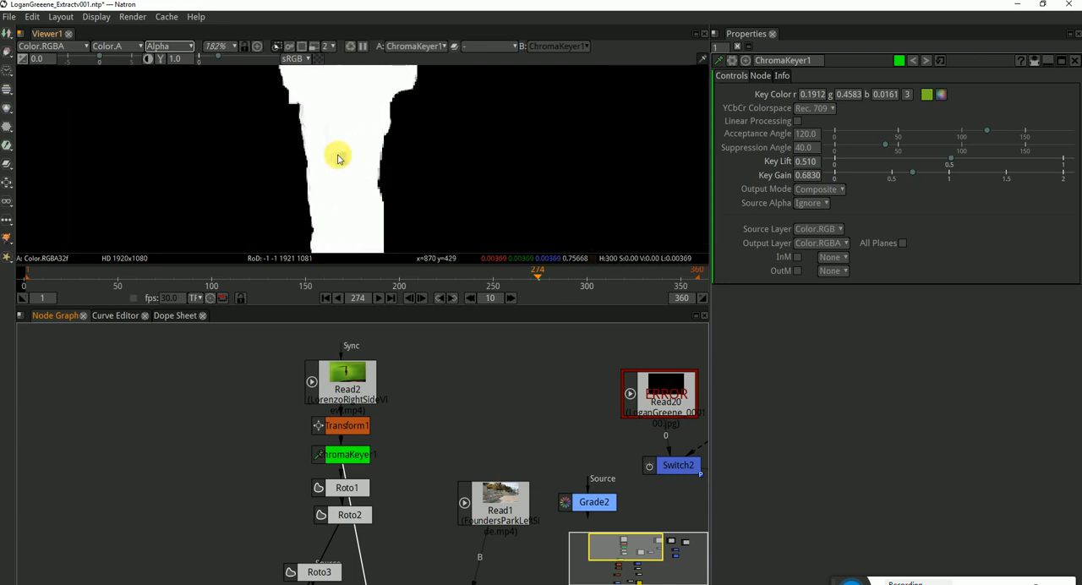
scroll(354, 148, down, 8)
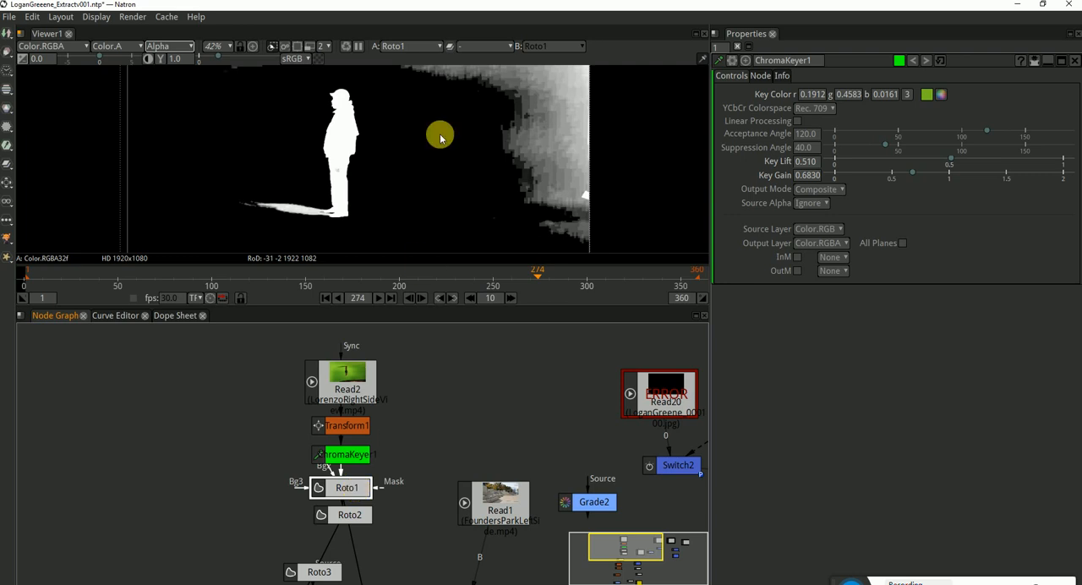
scroll(446, 135, down, 1)
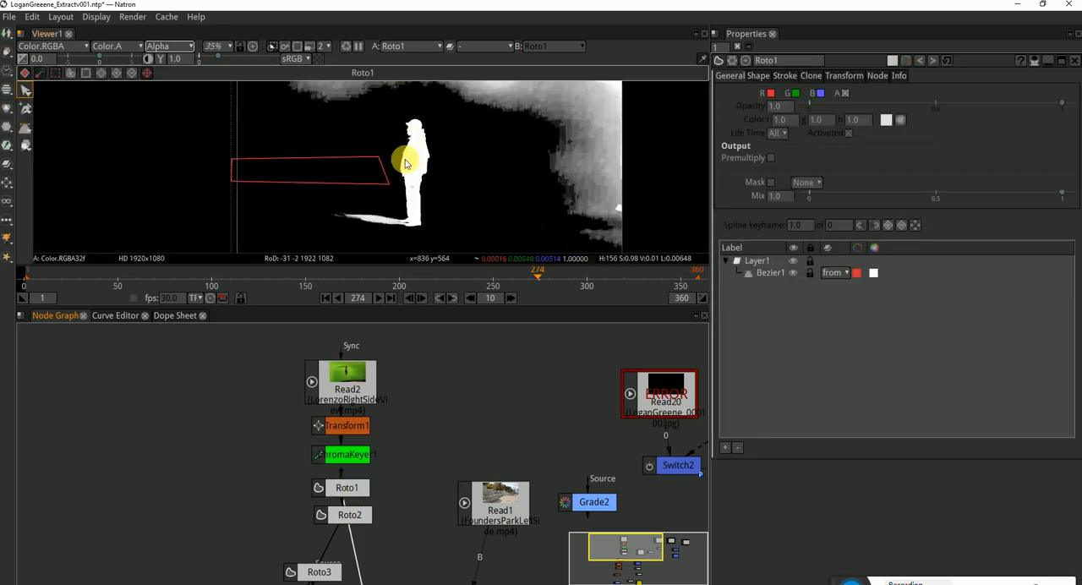
Examine Roto1's Bezier shape at frame 341 and Roto2's shape at frames 71 and 223 against the alpha matte
scroll(404, 162, down, 2)
click(345, 488)
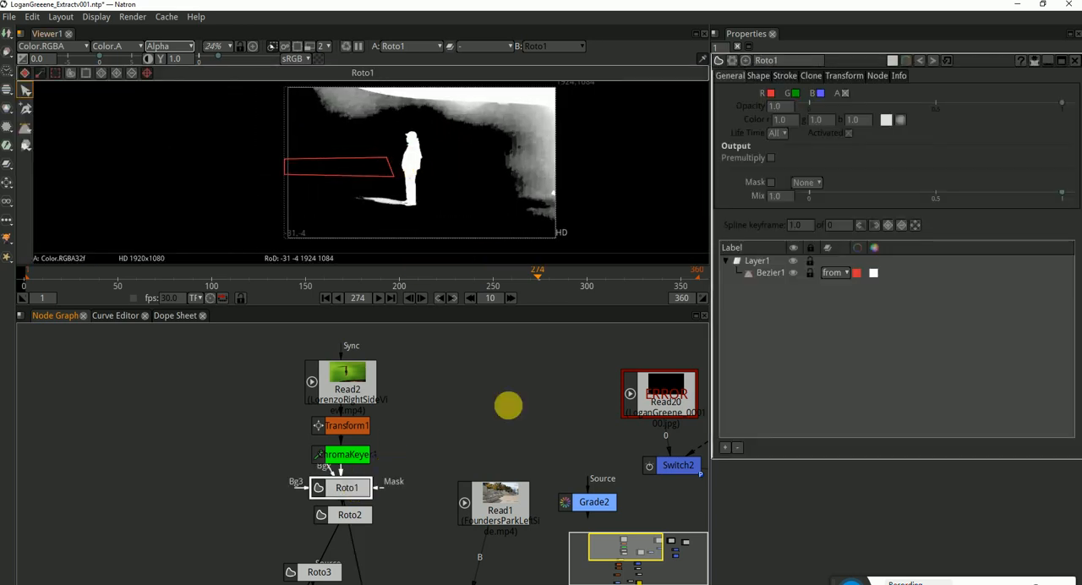
click(765, 273)
drag(463, 271, 664, 281)
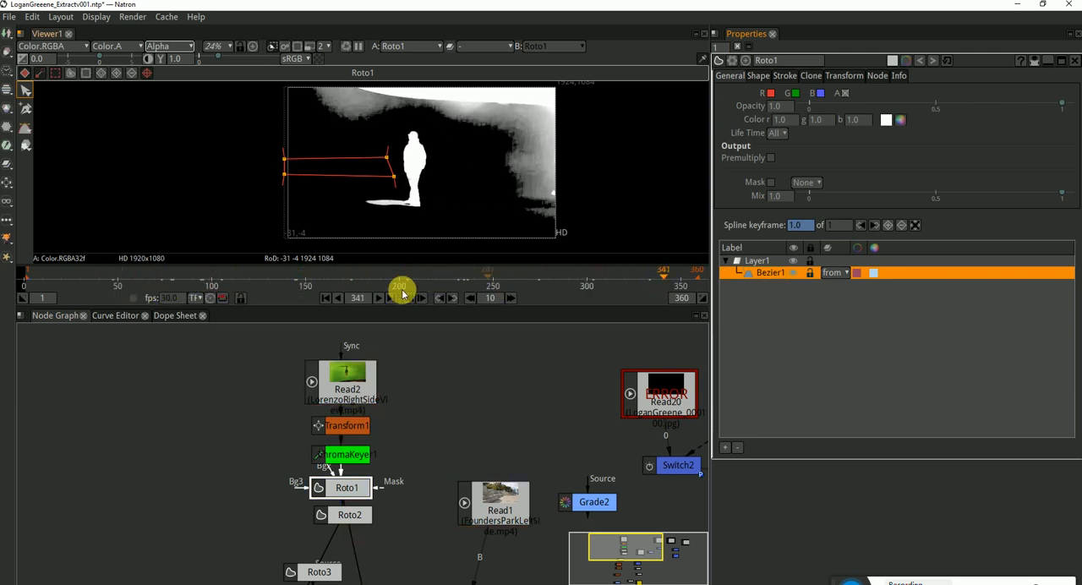
click(347, 512)
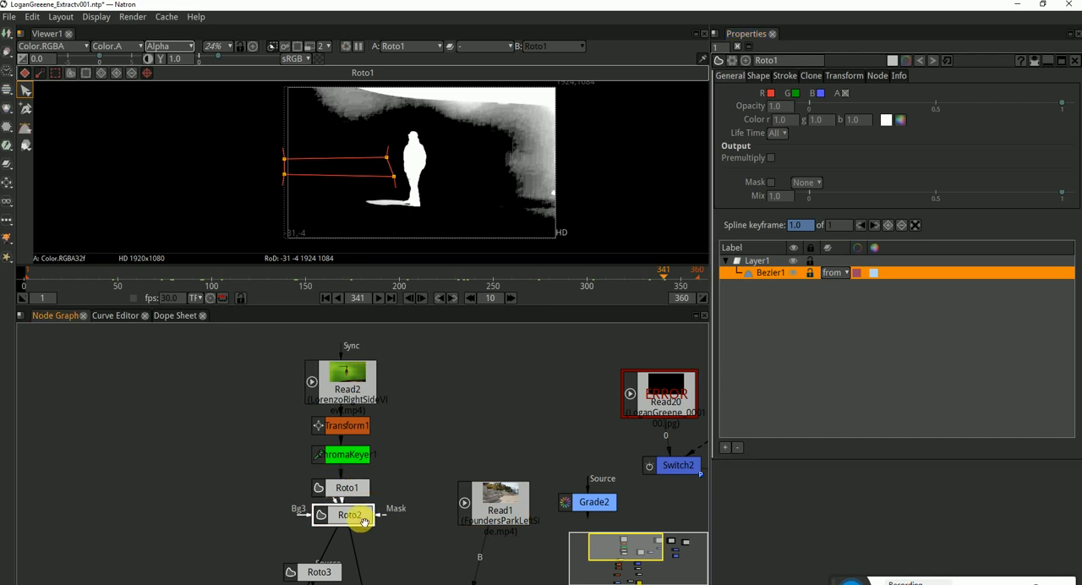
double_click(359, 517)
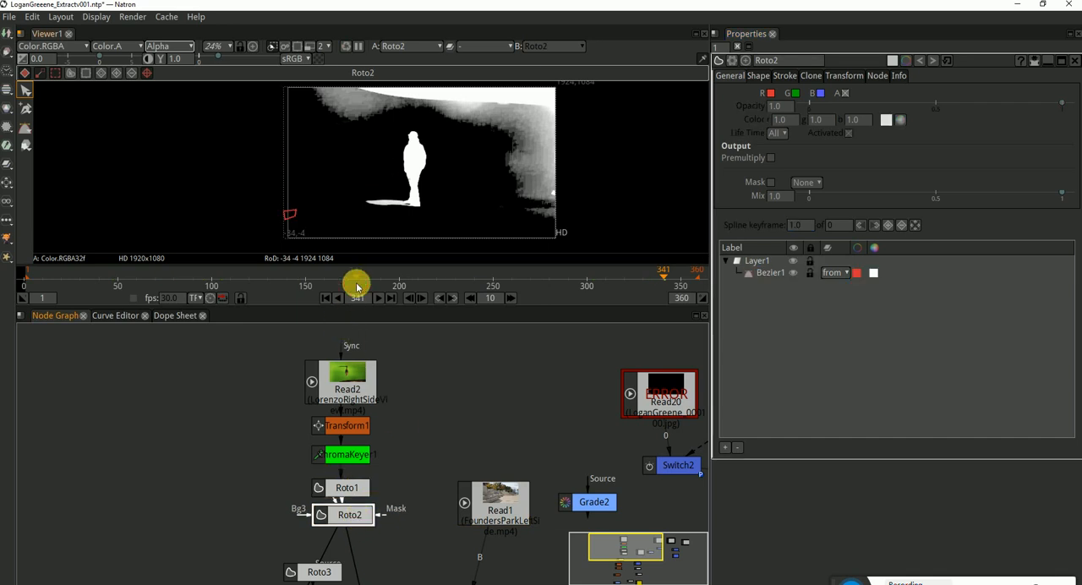
drag(357, 288, 156, 283)
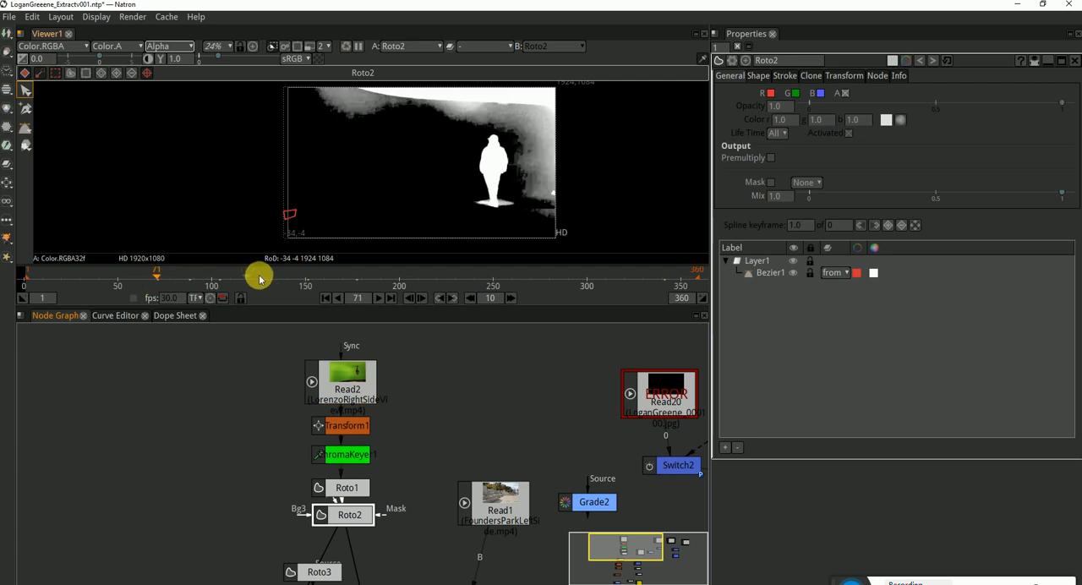
click(441, 282)
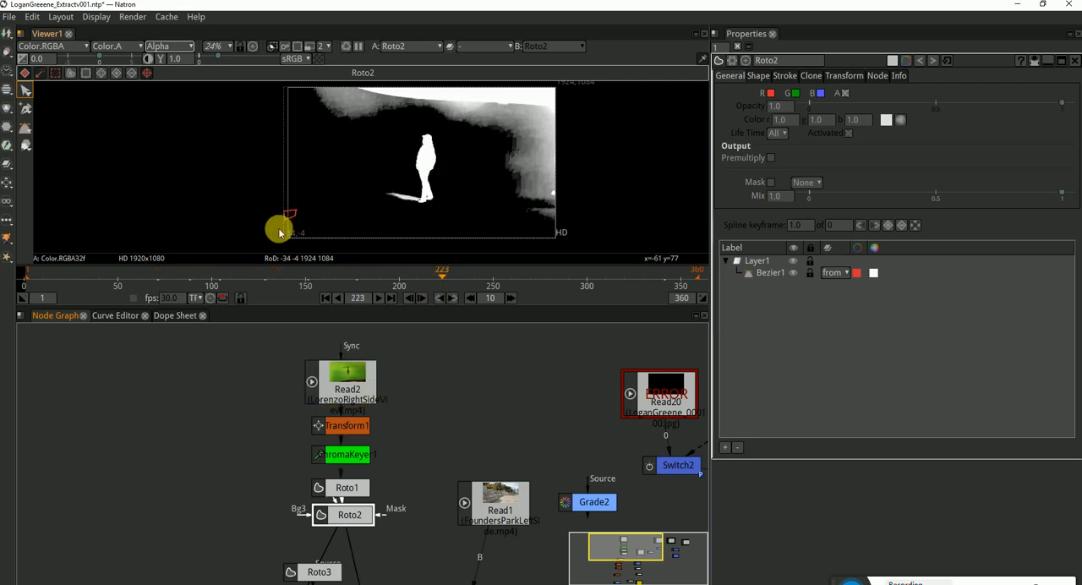
Detach Roto3 from the node chain between Roto2 and Transform2 and delete it
drag(384, 517, 260, 415)
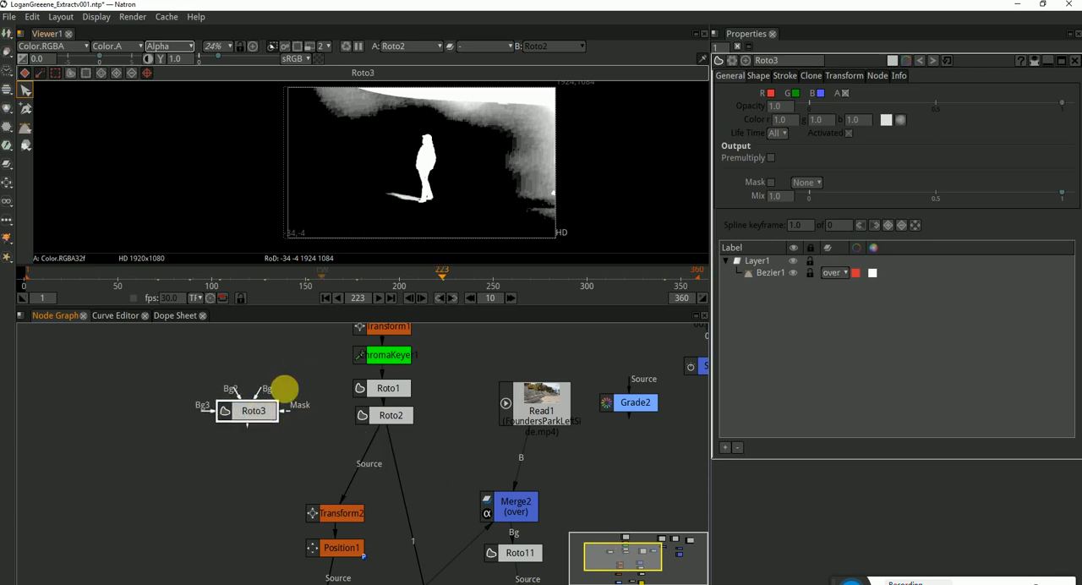
key(Delete)
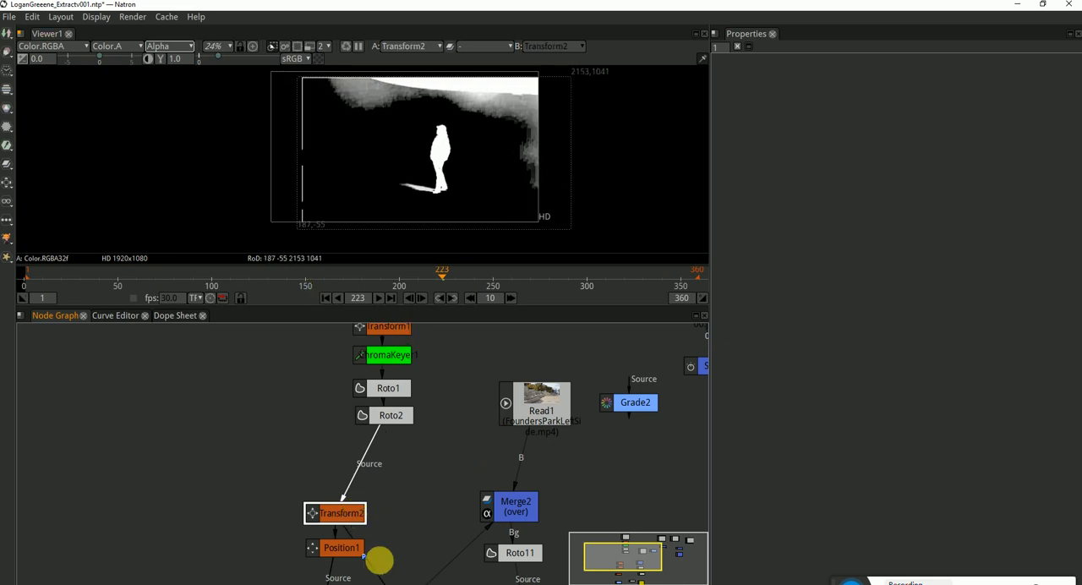
Check the settings of Position1 and Crop2 and compare the alpha output of the two nodes
click(334, 551)
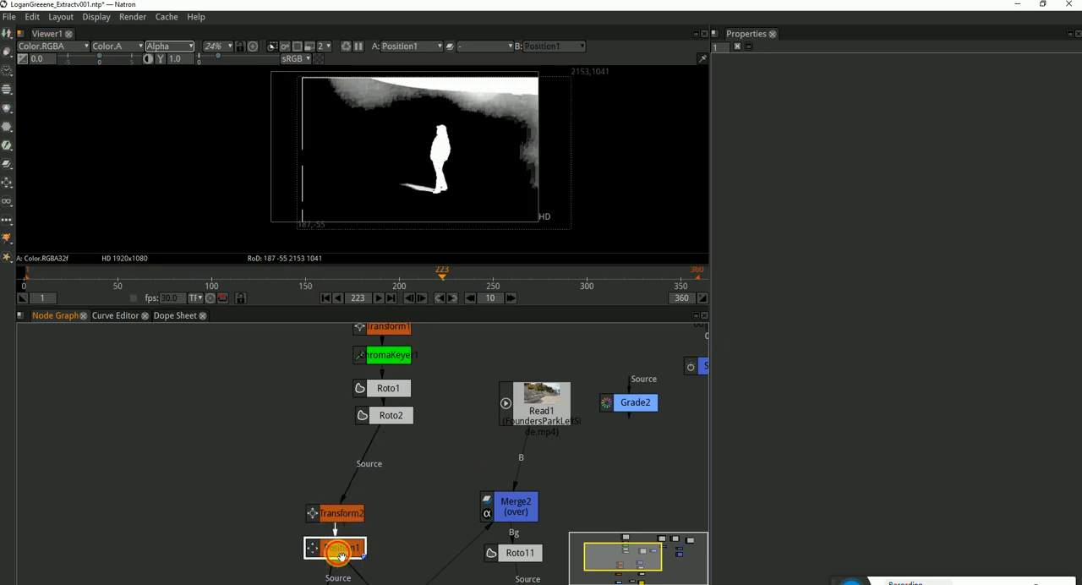
double_click(338, 554)
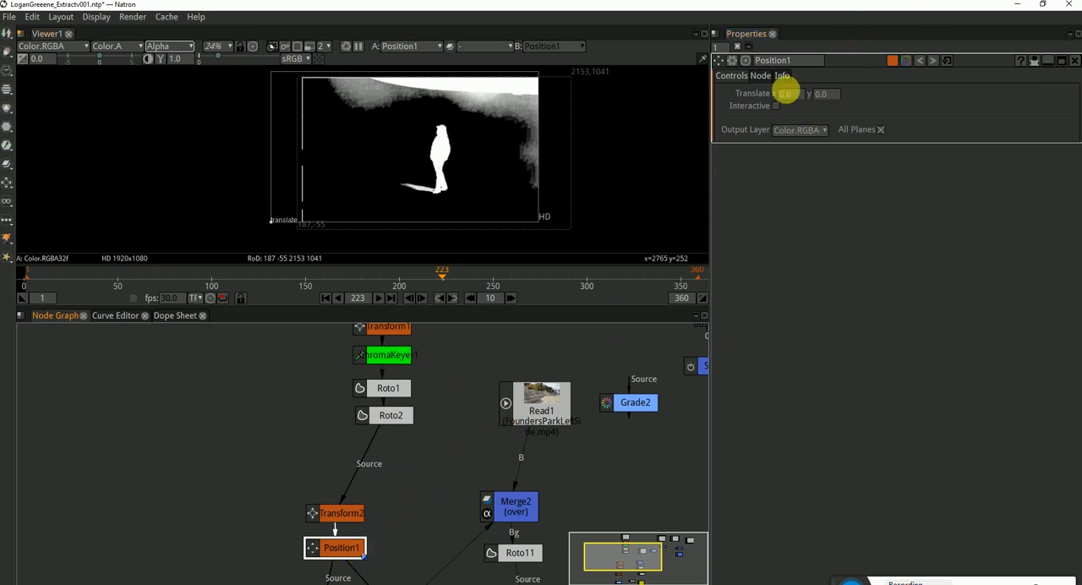
scroll(424, 461, down, 1)
drag(406, 541, 425, 435)
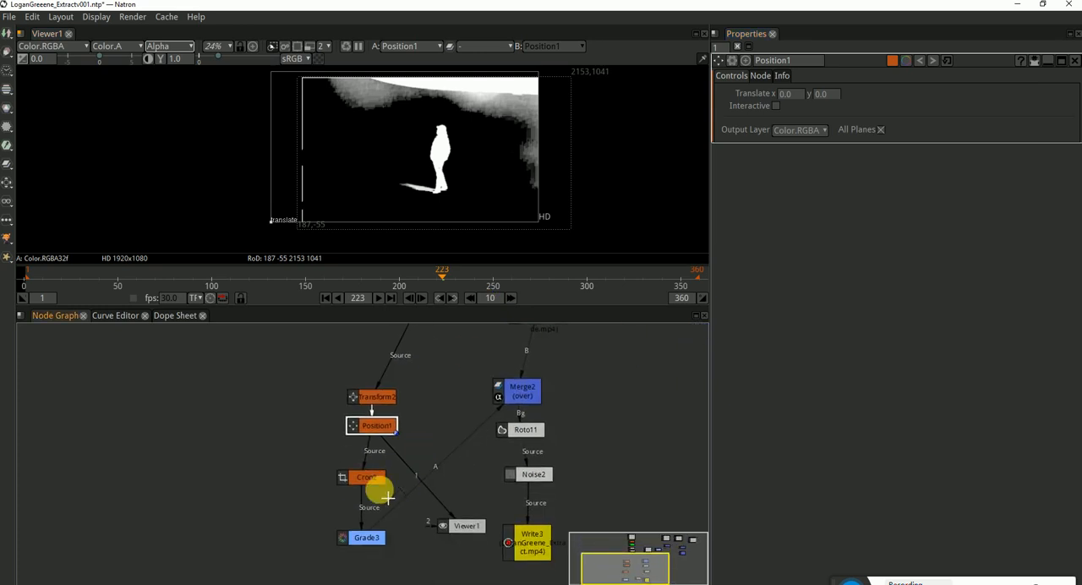
click(370, 479)
key(1)
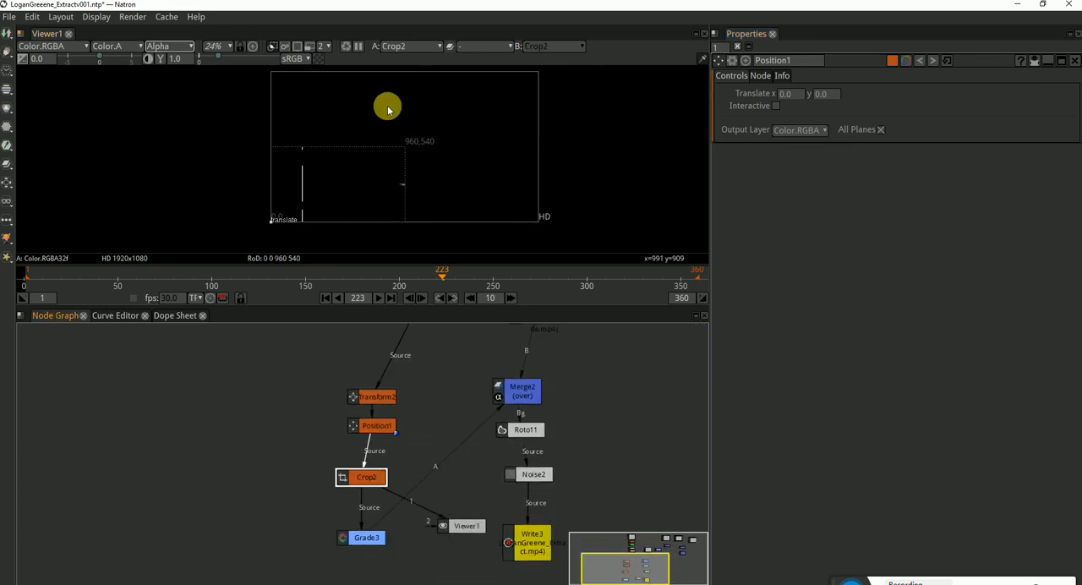
double_click(384, 478)
click(415, 382)
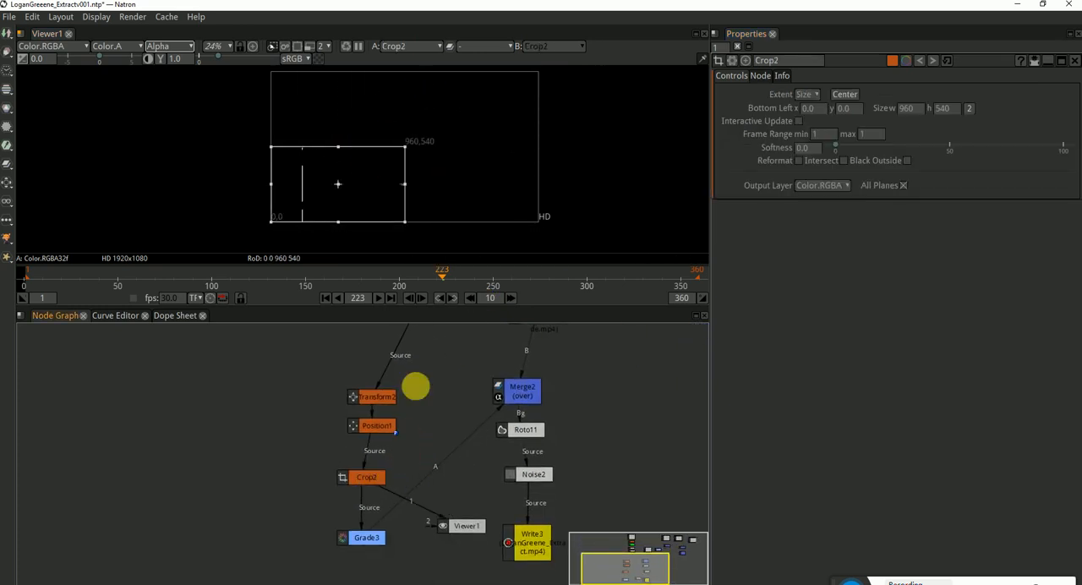
click(393, 441)
key(2)
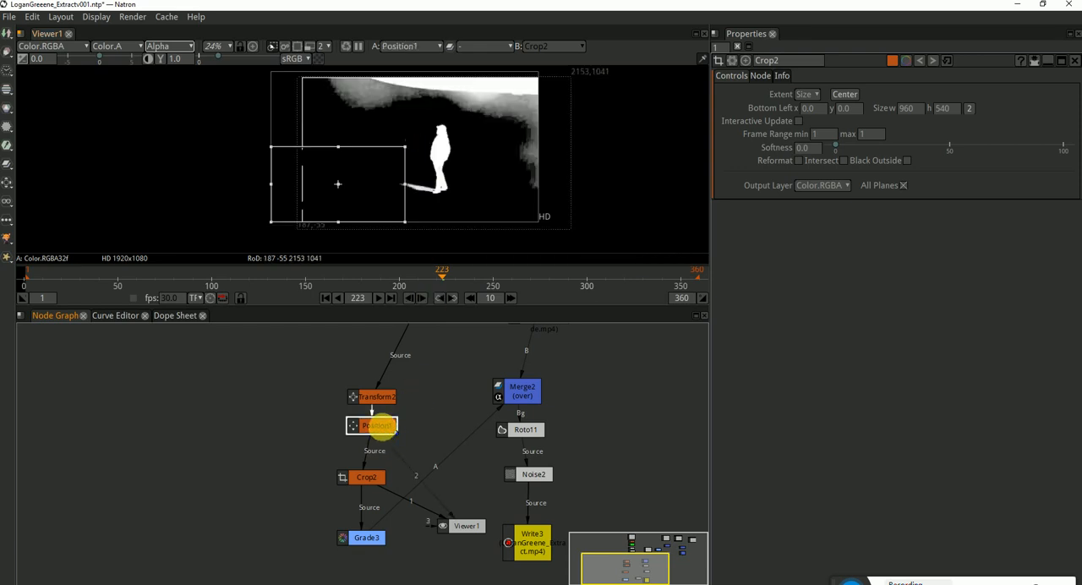
click(384, 479)
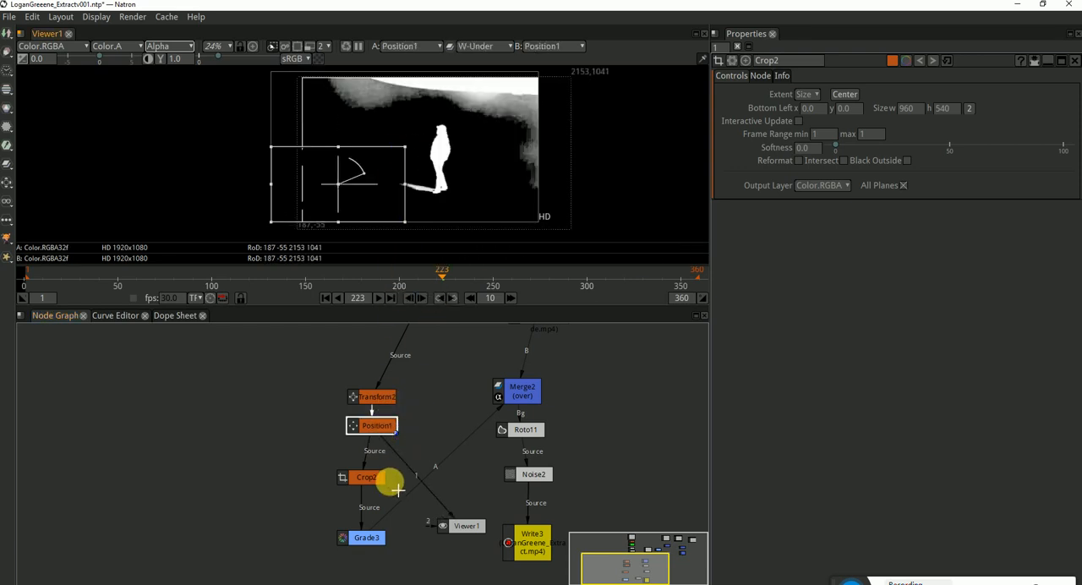
View the outputs of Grade3 and Merge2, showing Merge2 in RGB instead of alpha
click(366, 538)
key(1)
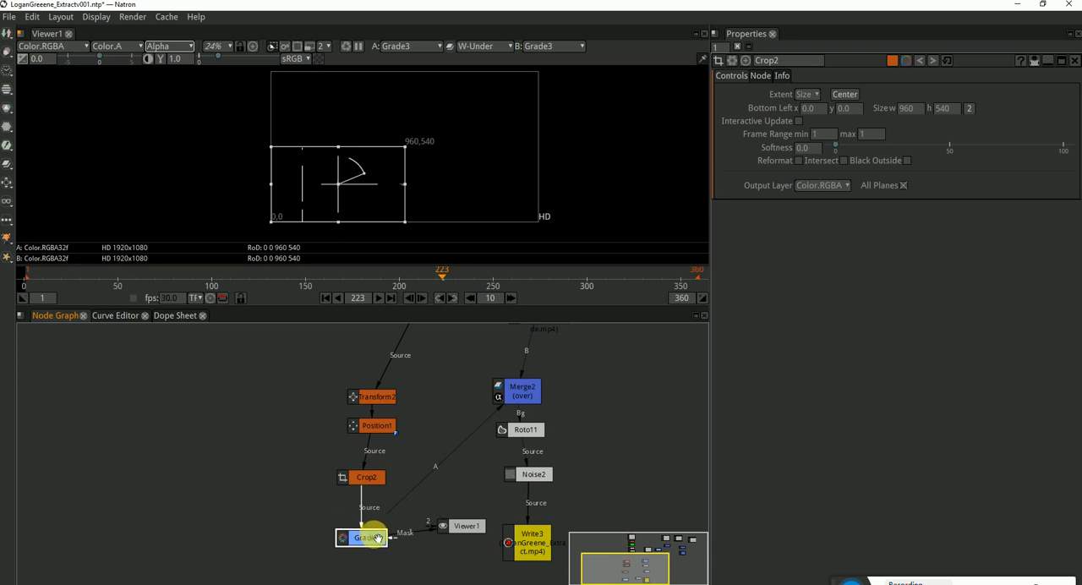
click(521, 389)
key(1)
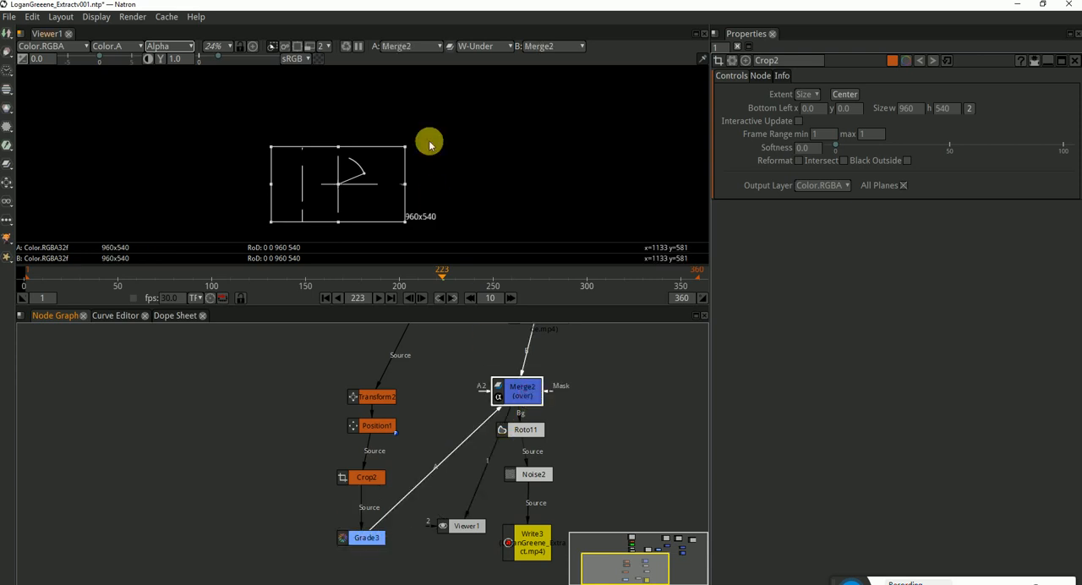
scroll(303, 188, up, 2)
scroll(358, 211, down, 1)
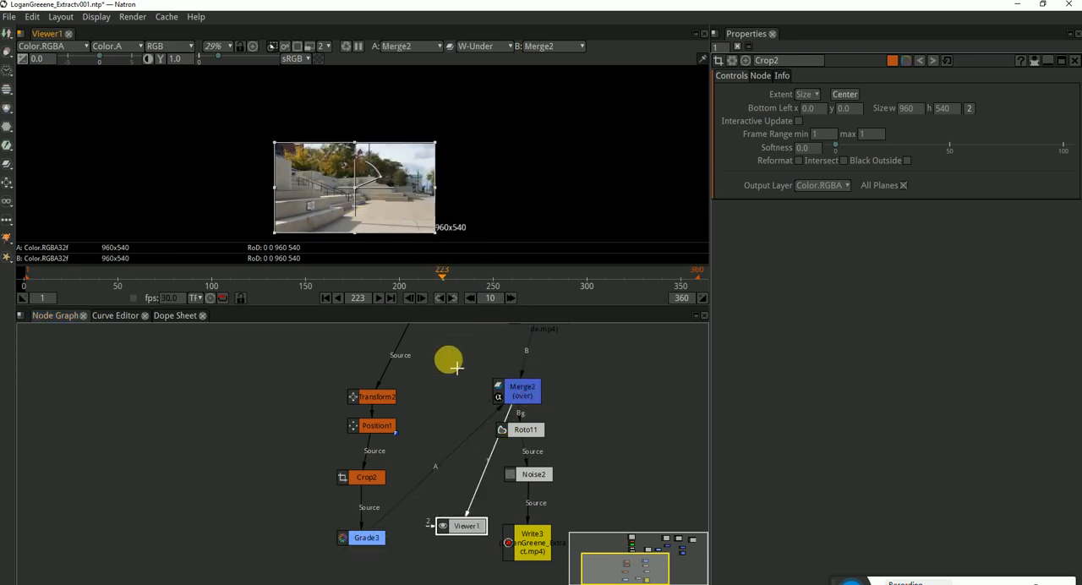
click(452, 364)
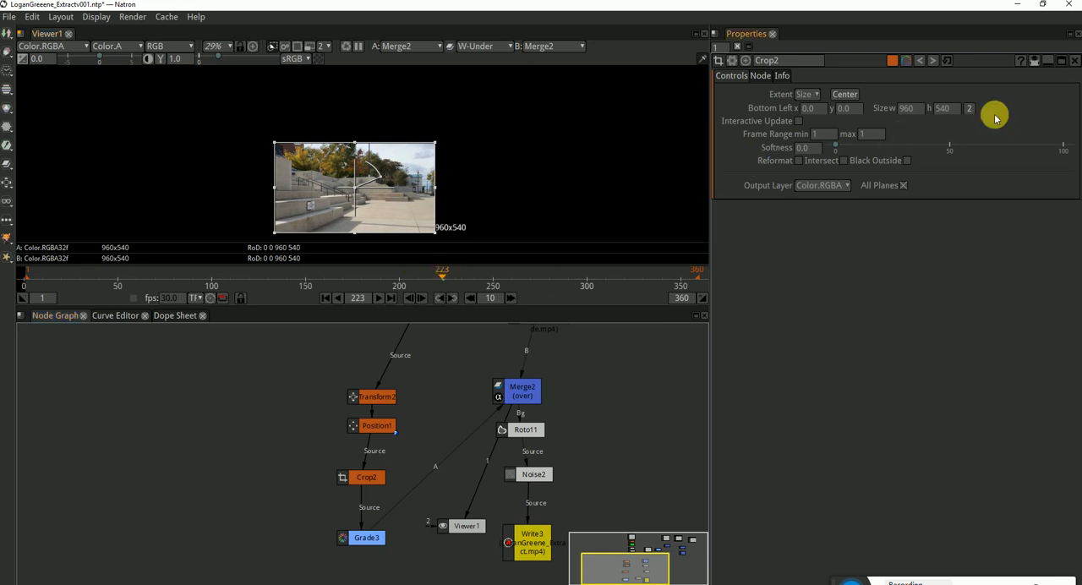
View Read1, Read2 and Transform1 in turn to compare the background's frame size with the green-screen footage
drag(431, 405, 419, 439)
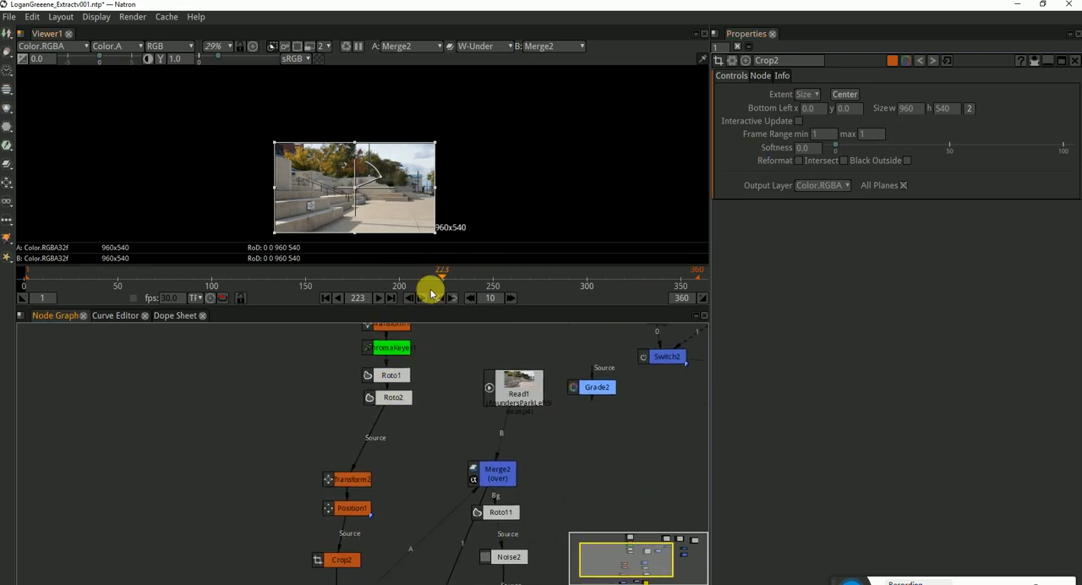
drag(528, 382, 450, 471)
key(1)
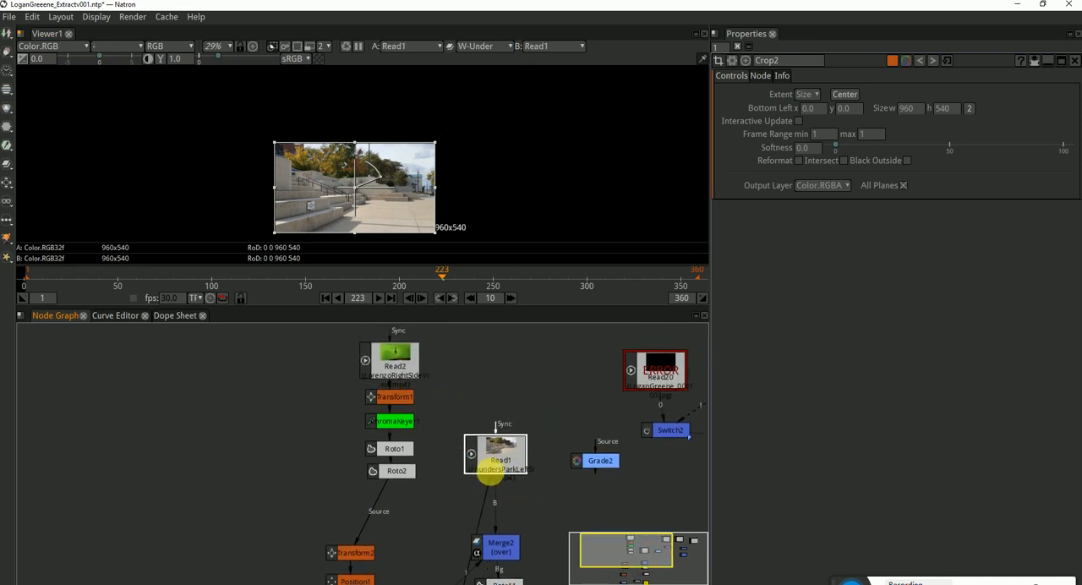
scroll(458, 225, up, 5)
drag(497, 106, 497, 204)
scroll(478, 148, down, 3)
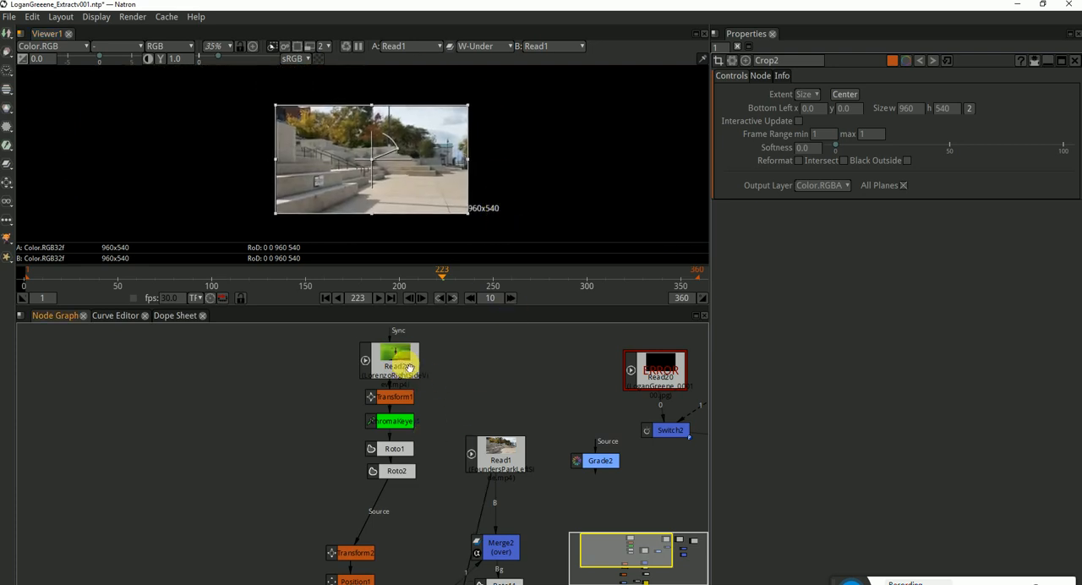
scroll(560, 126, down, 1)
drag(549, 141, 535, 161)
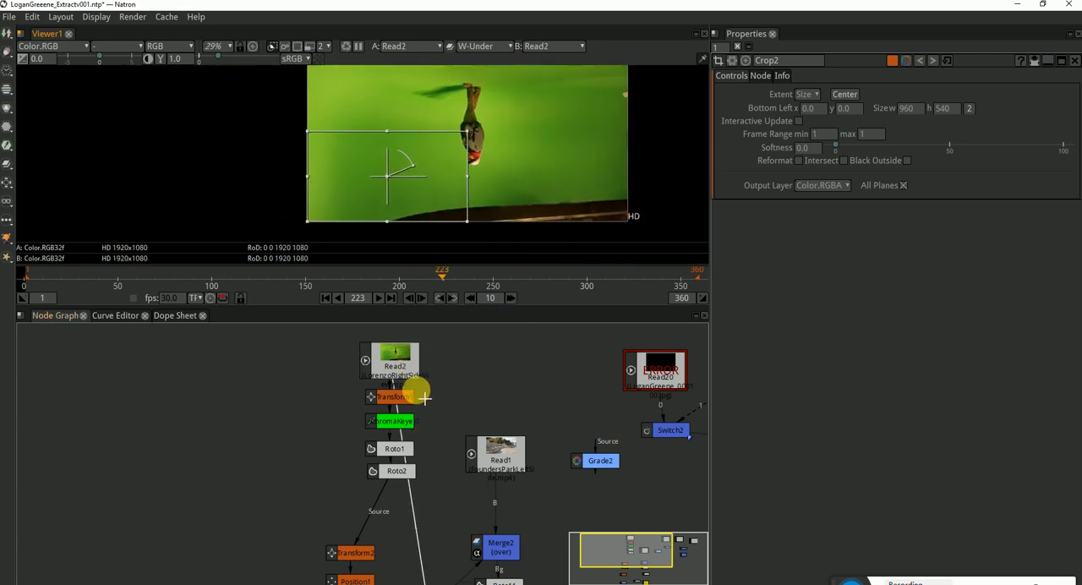
click(405, 395)
key(1)
drag(566, 125, 502, 167)
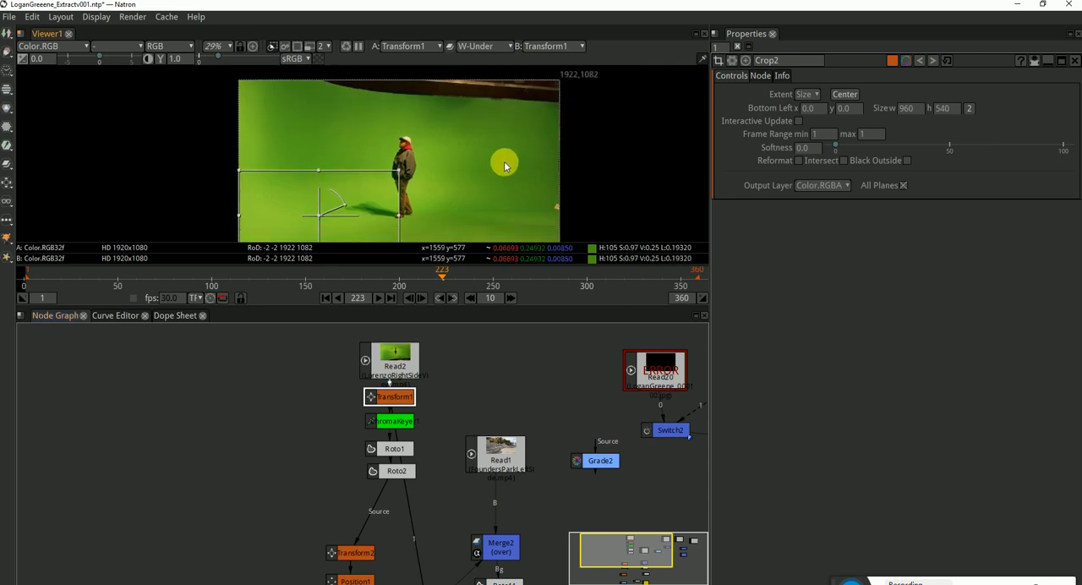
drag(560, 240, 577, 211)
click(441, 503)
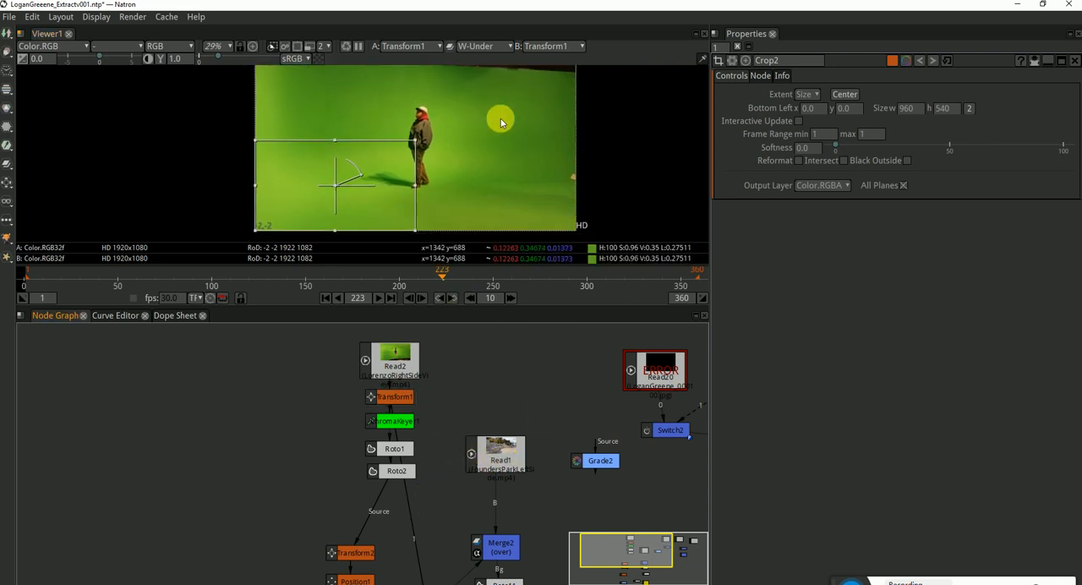
Insert a Reformat node between Read1 and Merge2 and set its format to HD 1920x1080
click(494, 467)
key(1)
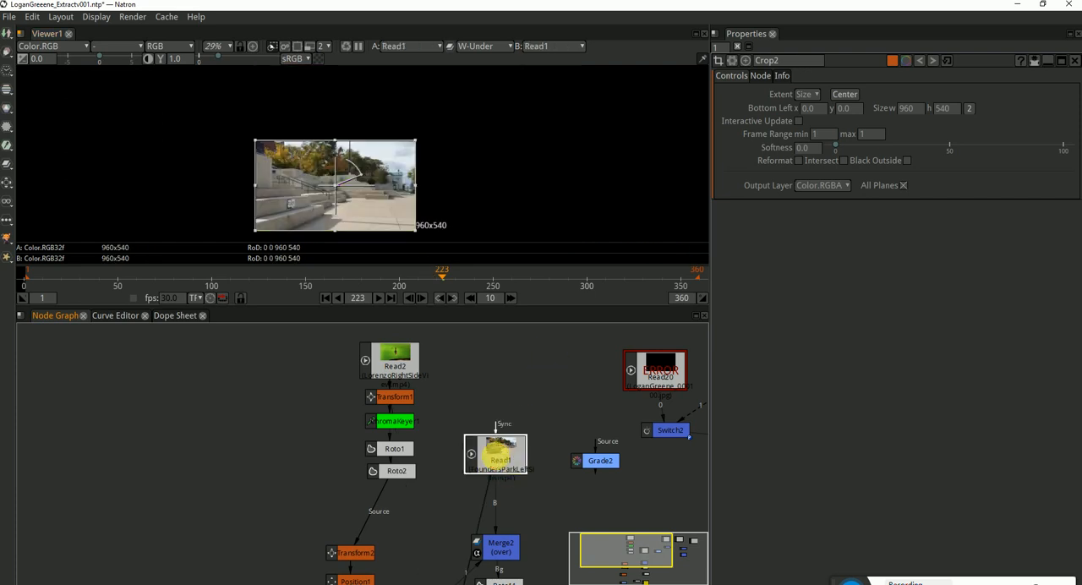
key(Tab)
text(ref)
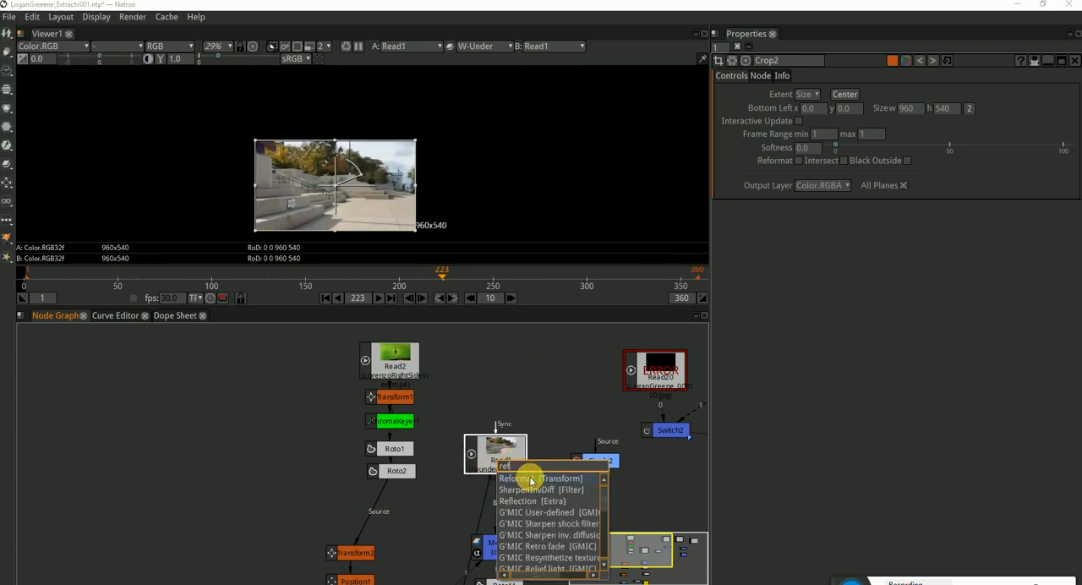
key(Return)
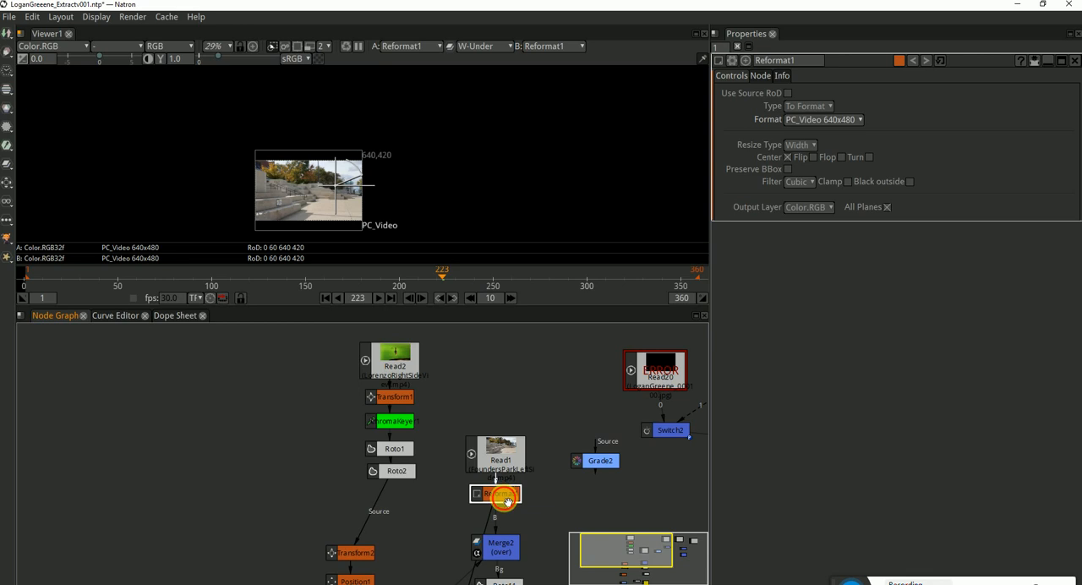
click(806, 119)
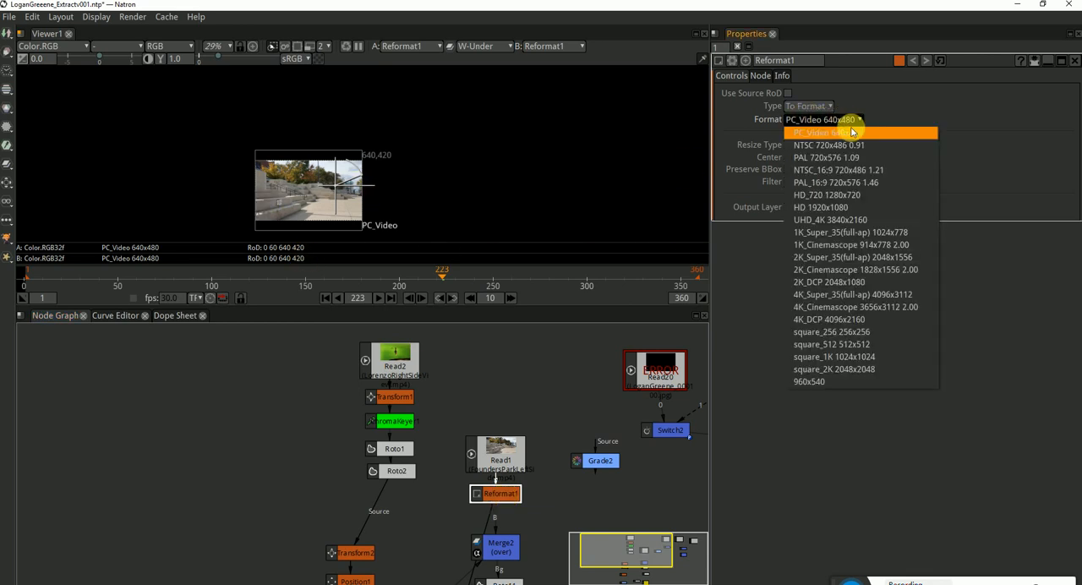
click(873, 208)
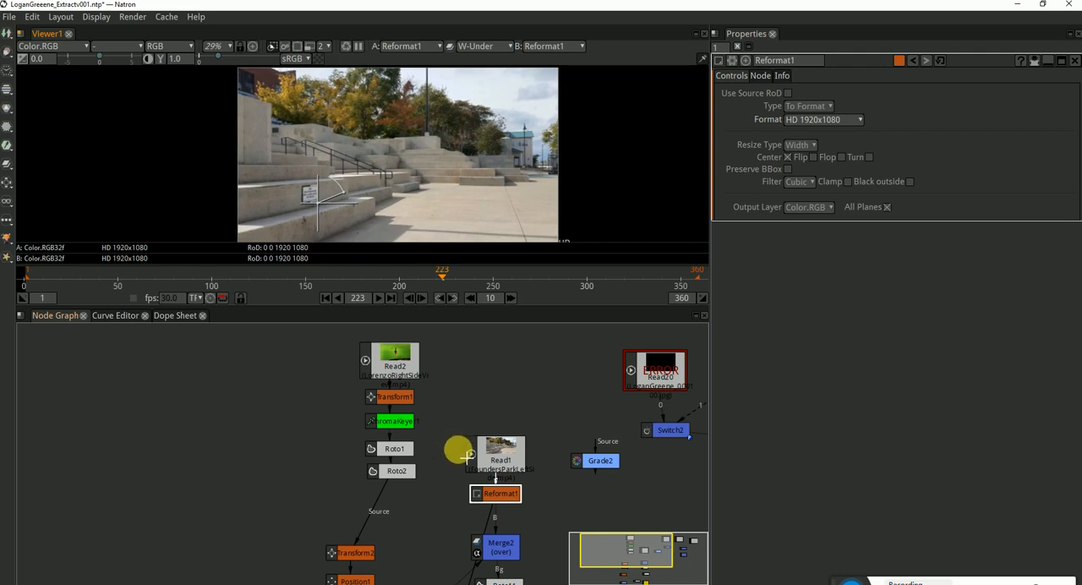
View Roto2's output, and delete both the Roto1 and Roto2 nodes below ChromaKeyer1
drag(449, 455, 457, 418)
click(405, 434)
key(1)
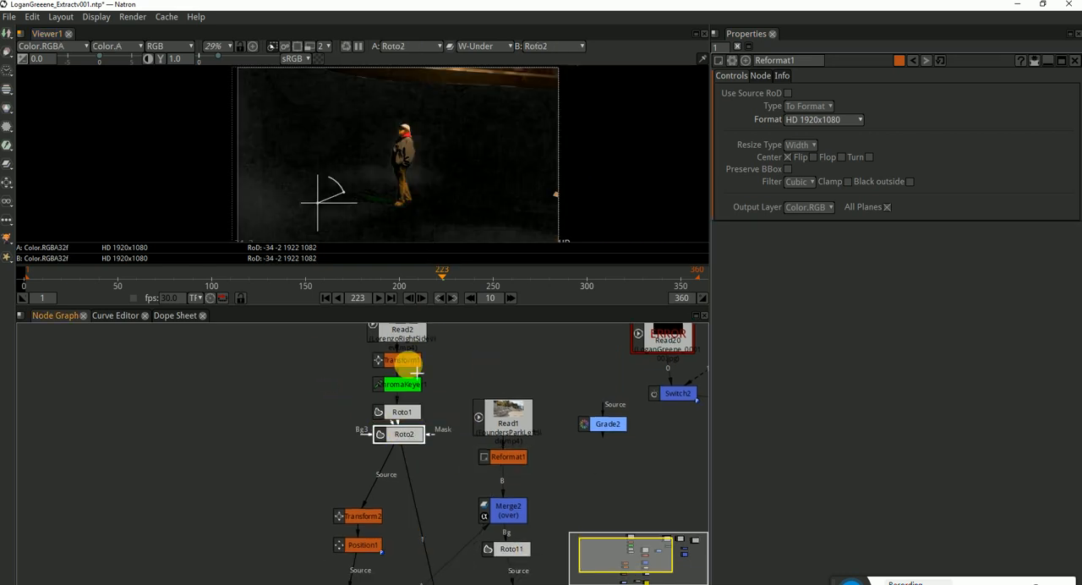
drag(461, 406, 357, 445)
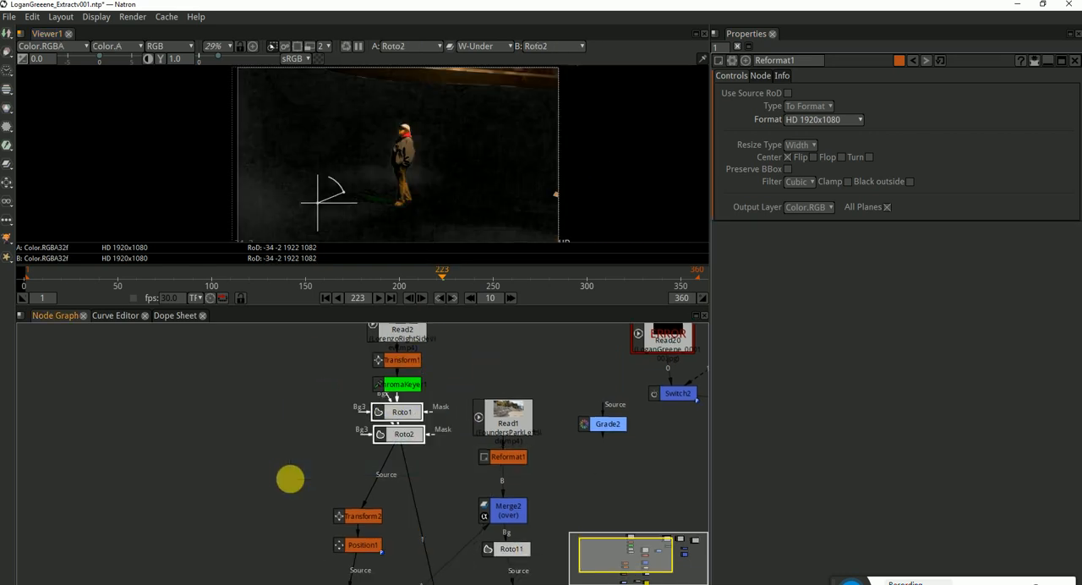
key(Delete)
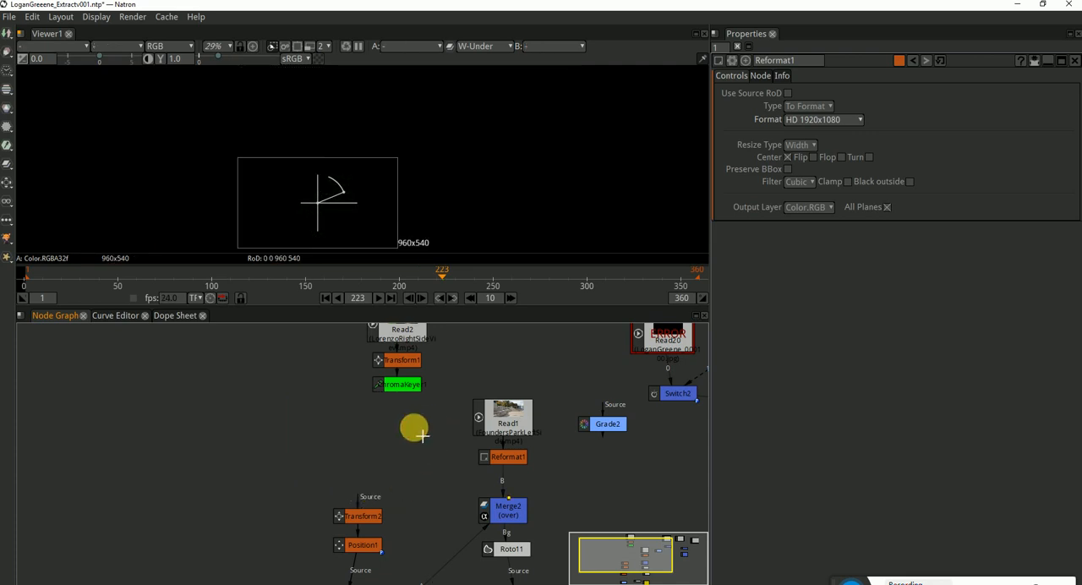
Connect Transform2's source input to ChromaKeyer1 and view the result at Position1
drag(355, 496, 405, 412)
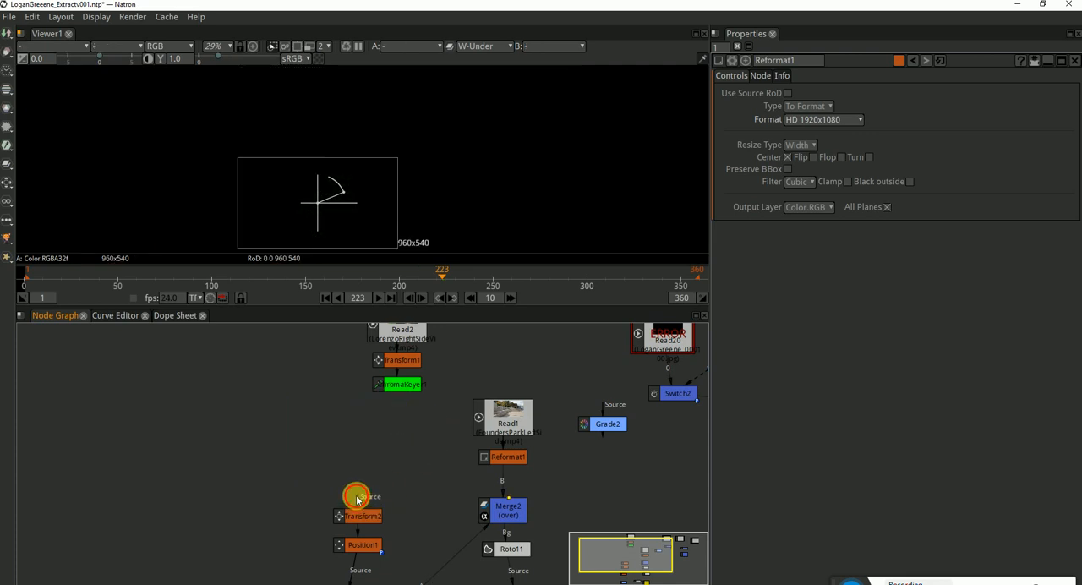
drag(357, 499, 401, 387)
click(363, 545)
key(1)
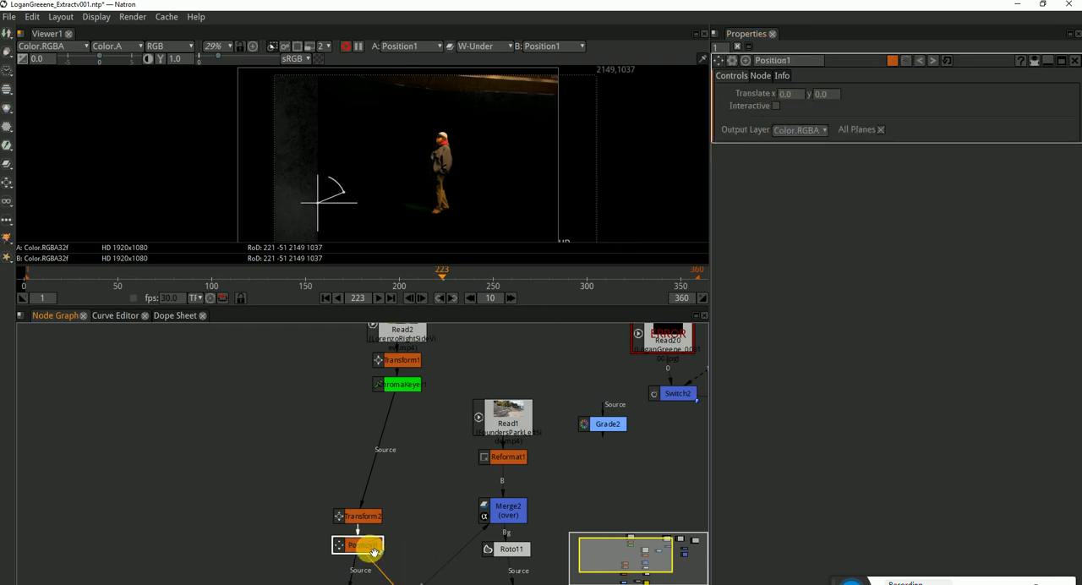
Delete the Position1 and Crop2 nodes between Transform2 and Grade3, checking Crop2's output in the viewer before removing it
scroll(461, 551, down, 3)
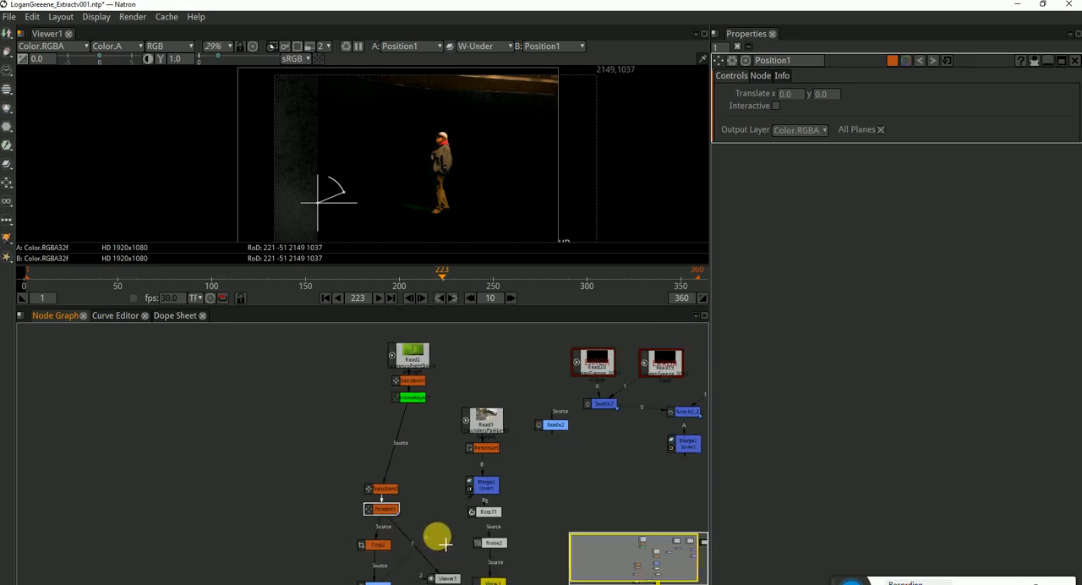
key(Delete)
scroll(418, 510, up, 2)
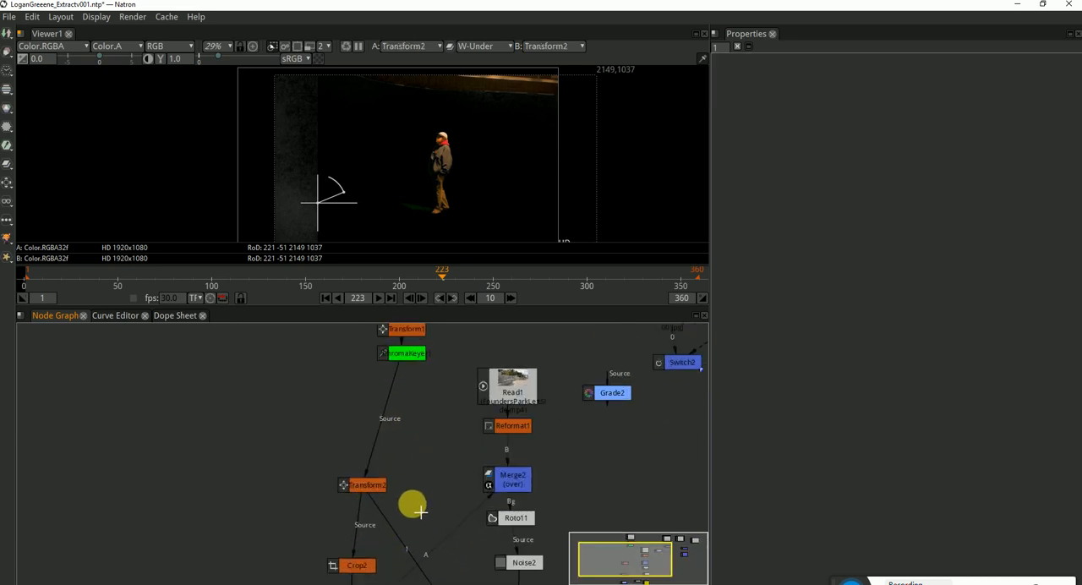
drag(445, 518, 442, 472)
key(1)
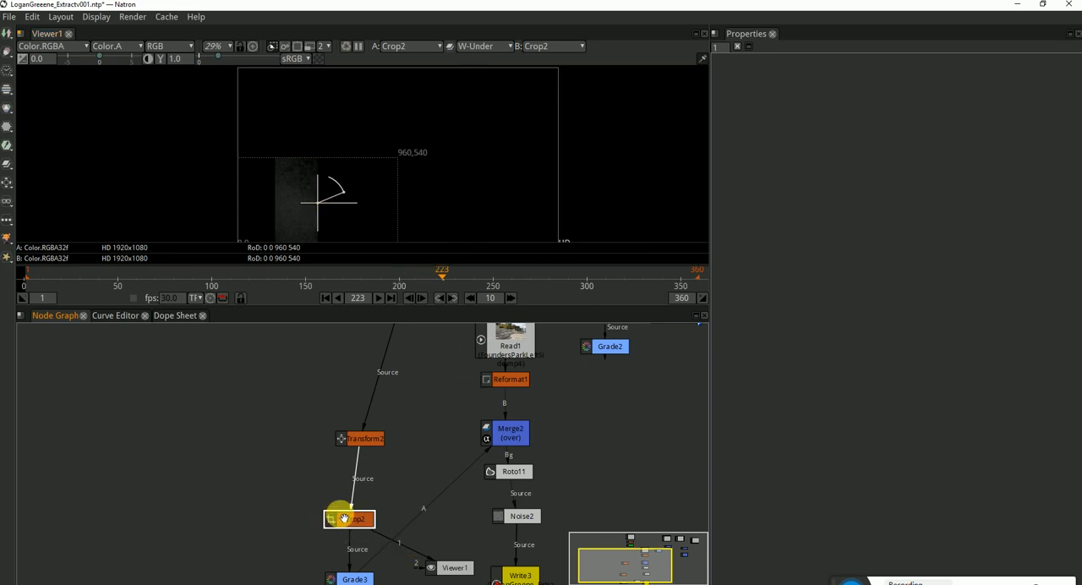
key(Delete)
Move Grade3 up beneath Transform2, view its output, and reposition both nodes close below ChromaKeyer1
drag(365, 579, 373, 487)
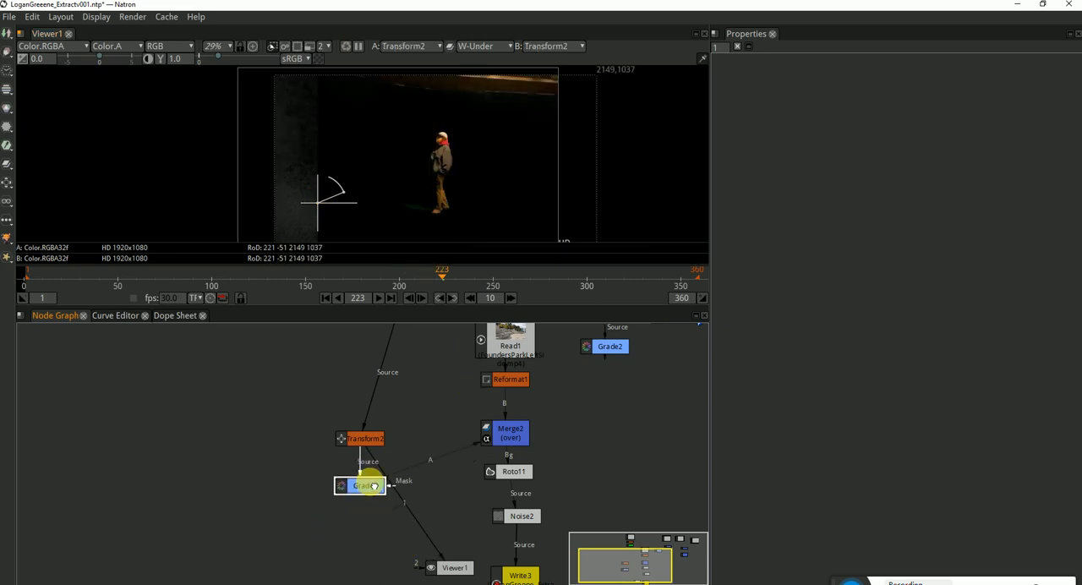
key(1)
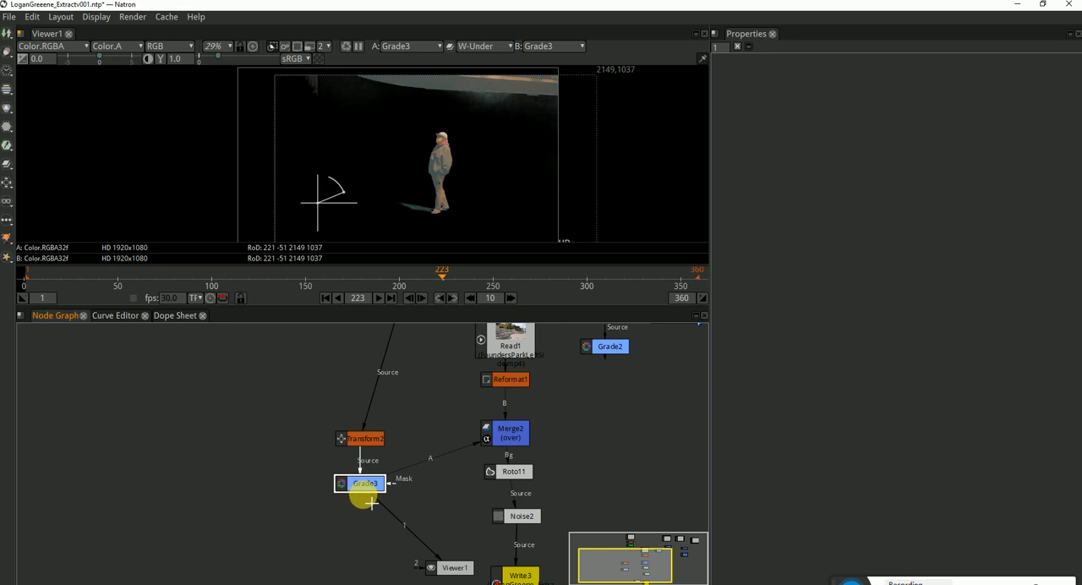
click(370, 442)
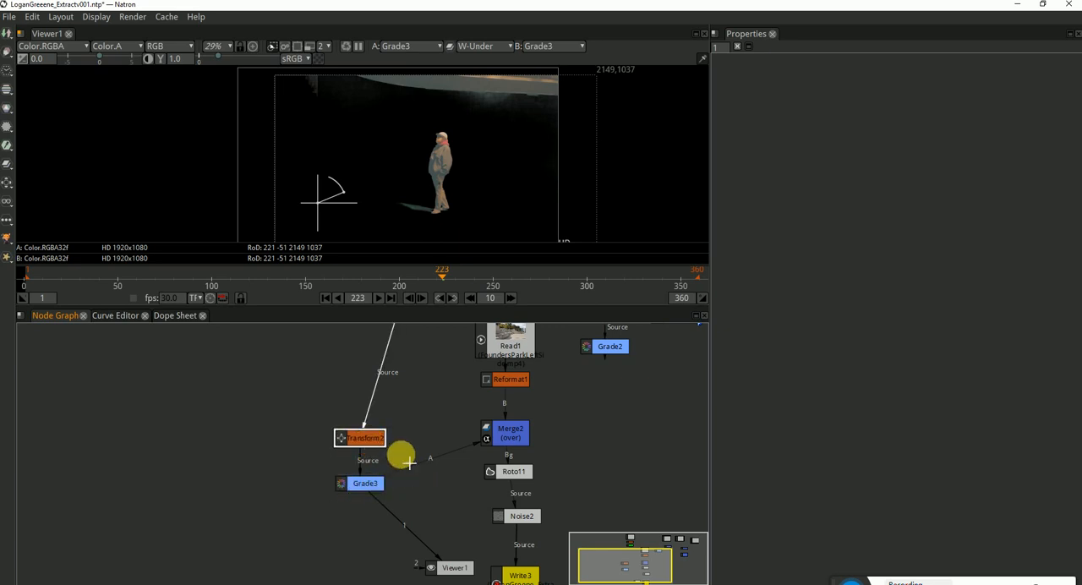
drag(409, 461, 386, 499)
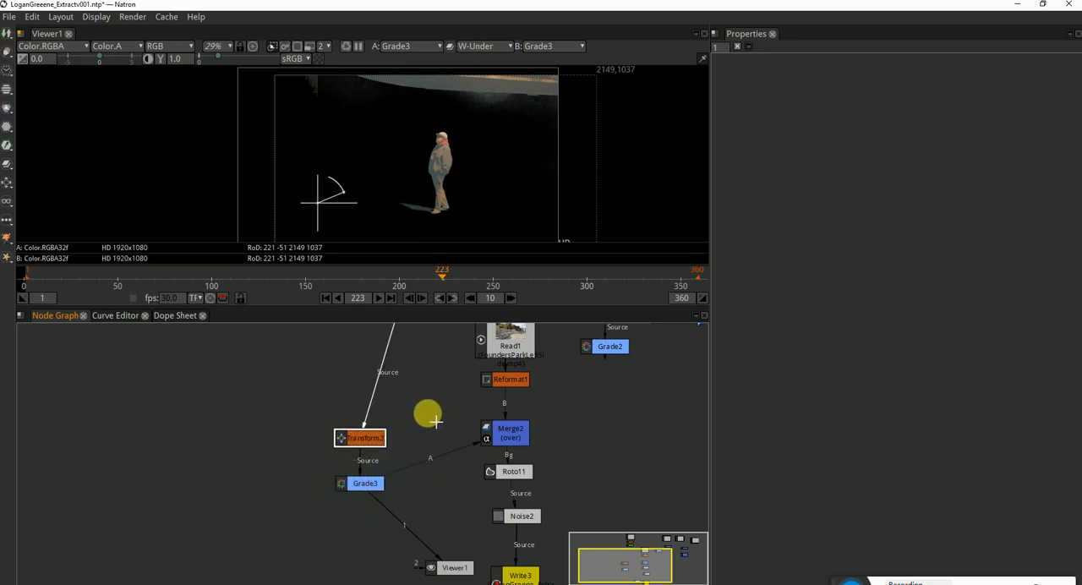
drag(432, 417, 264, 500)
drag(423, 437, 377, 397)
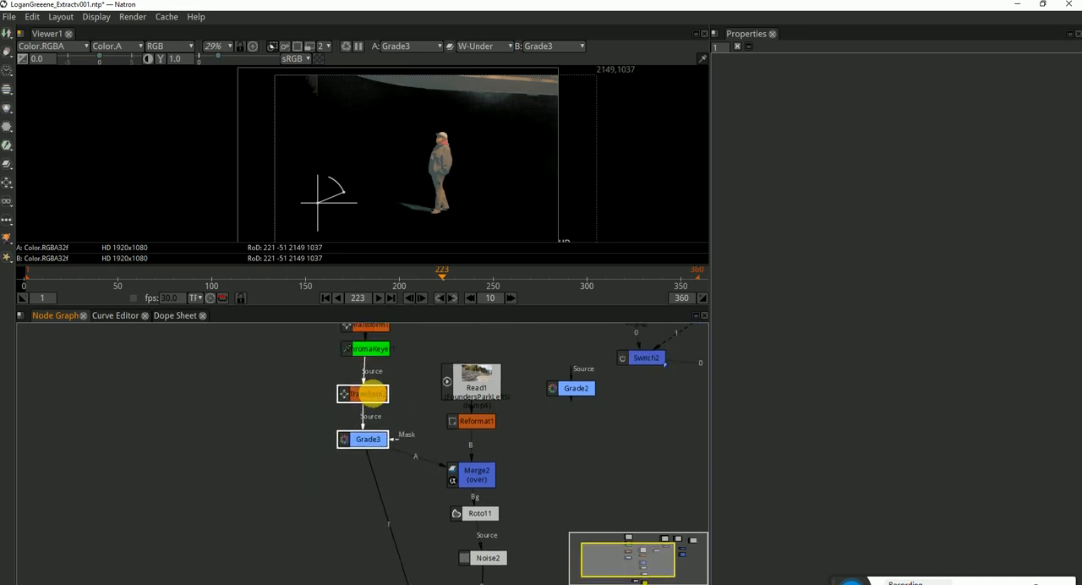
click(404, 413)
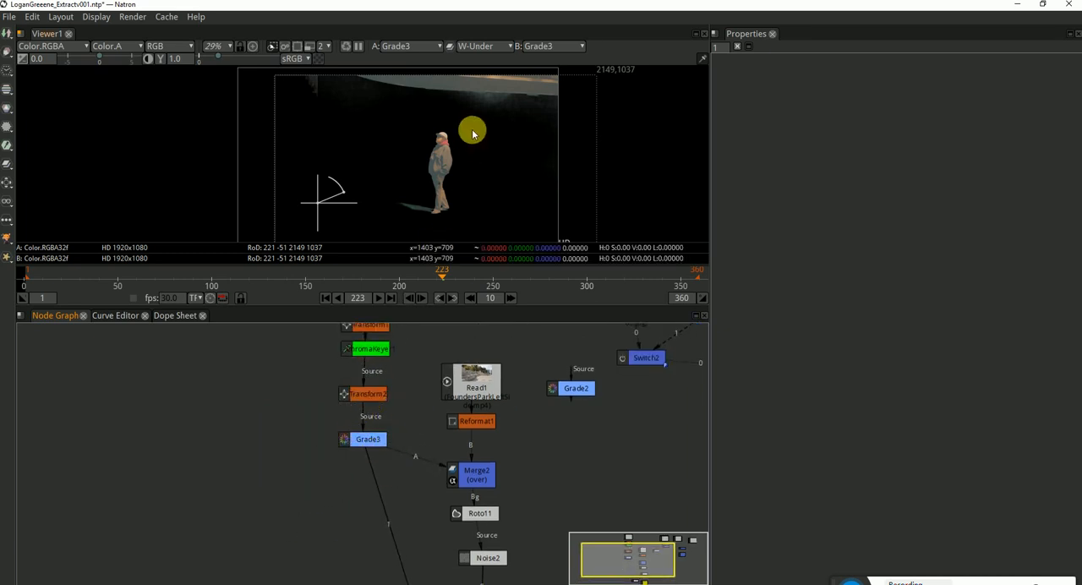
Examine the keyed person's edges, feet and shadow up close in Grade3's output
scroll(393, 181, up, 12)
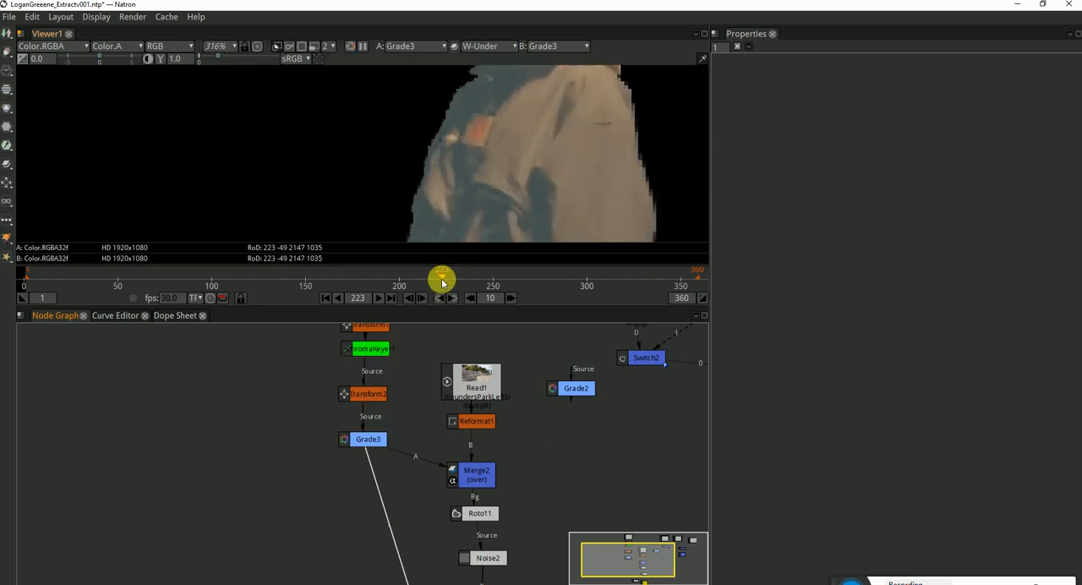
drag(457, 230, 475, 76)
drag(440, 237, 441, 167)
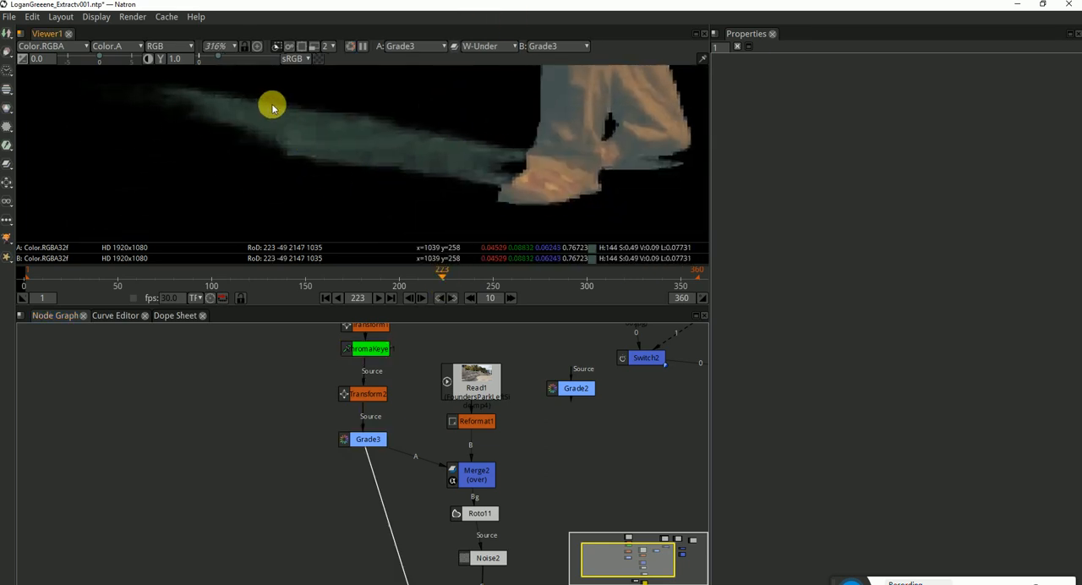
scroll(483, 182, down, 6)
scroll(487, 202, down, 5)
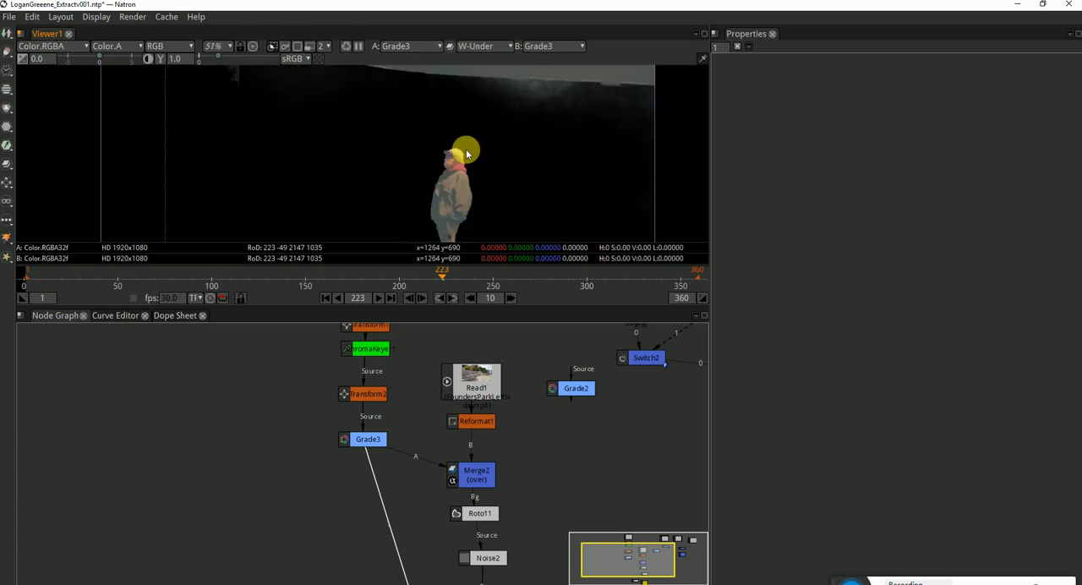
scroll(436, 138, up, 4)
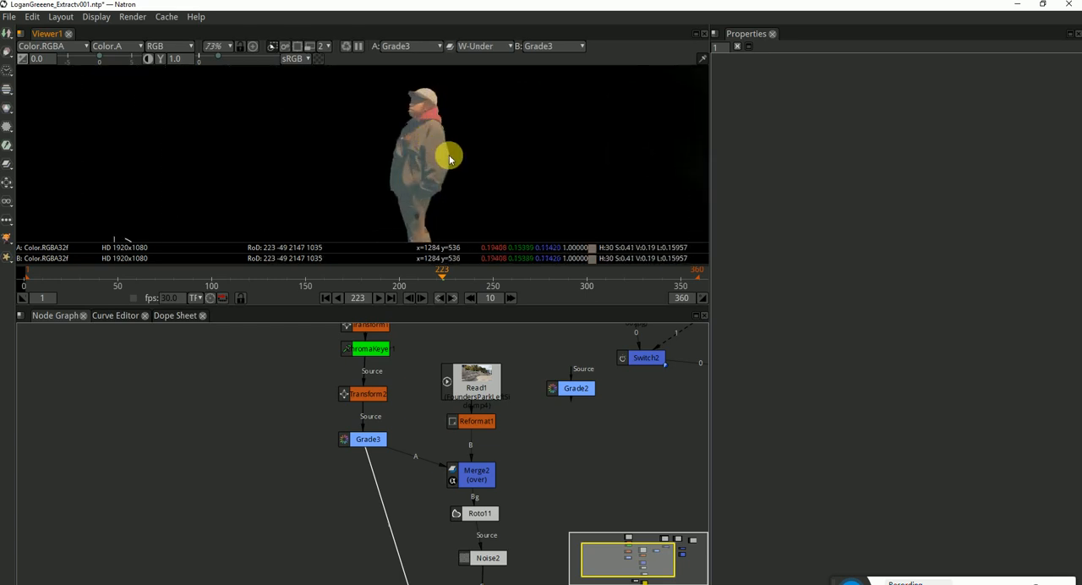
scroll(456, 181, down, 4)
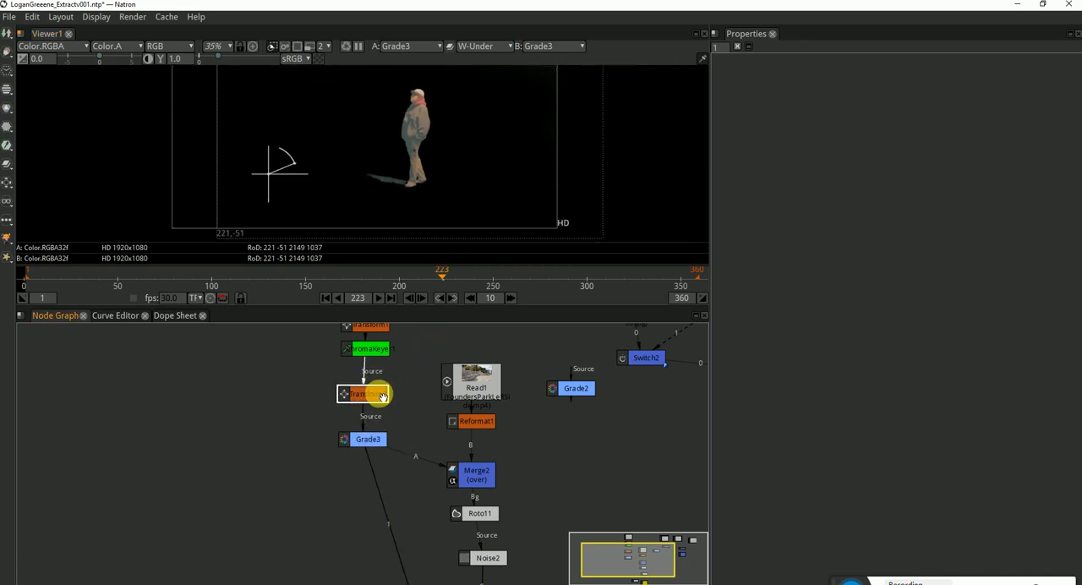
Insert an Unpremult node between Transform2 and Grade3, and a Premult node between Grade3 and Merge2
key(Tab)
text(unpre)
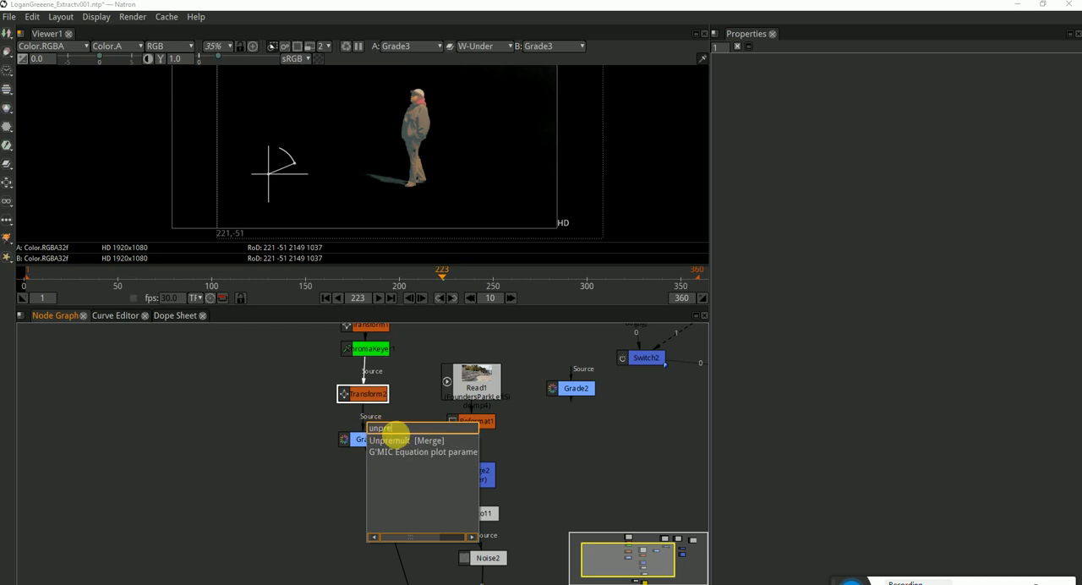
key(Return)
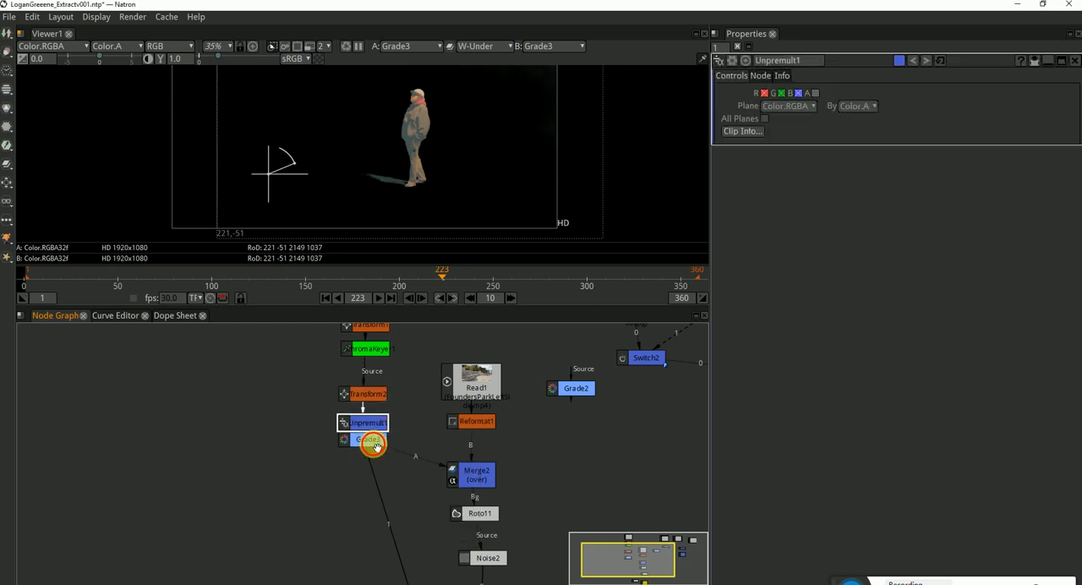
drag(373, 445, 369, 458)
key(Tab)
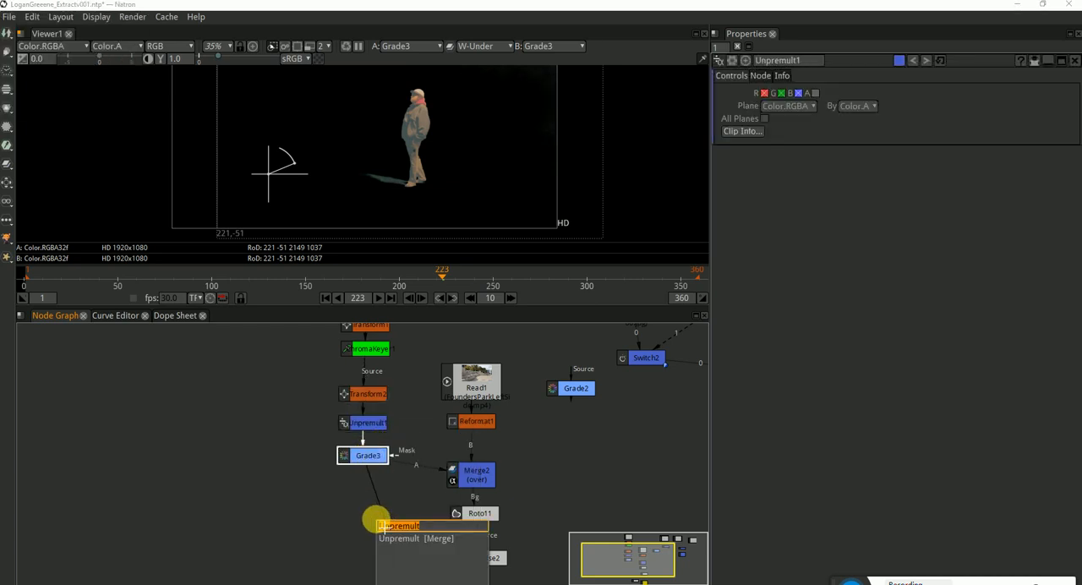
text(pre)
click(410, 538)
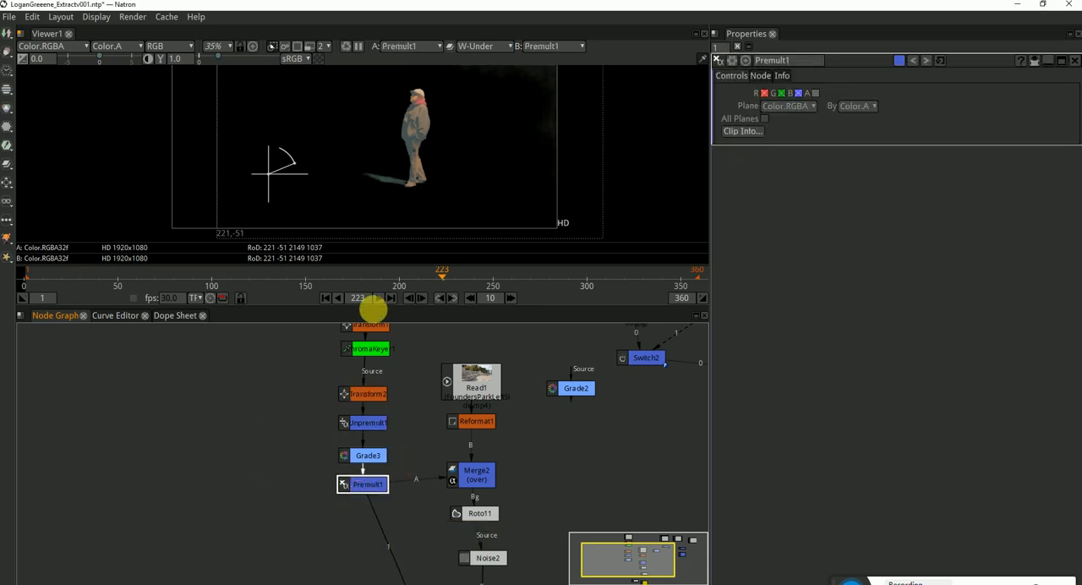
View Merge2's output to check the person composited over the park background
click(477, 475)
key(1)
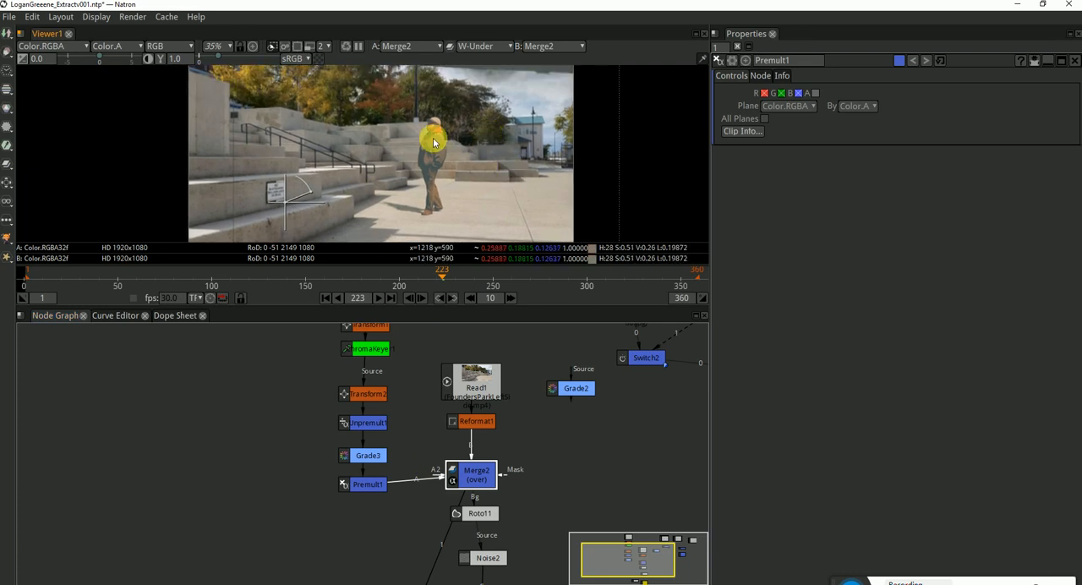
scroll(448, 142, down, 1)
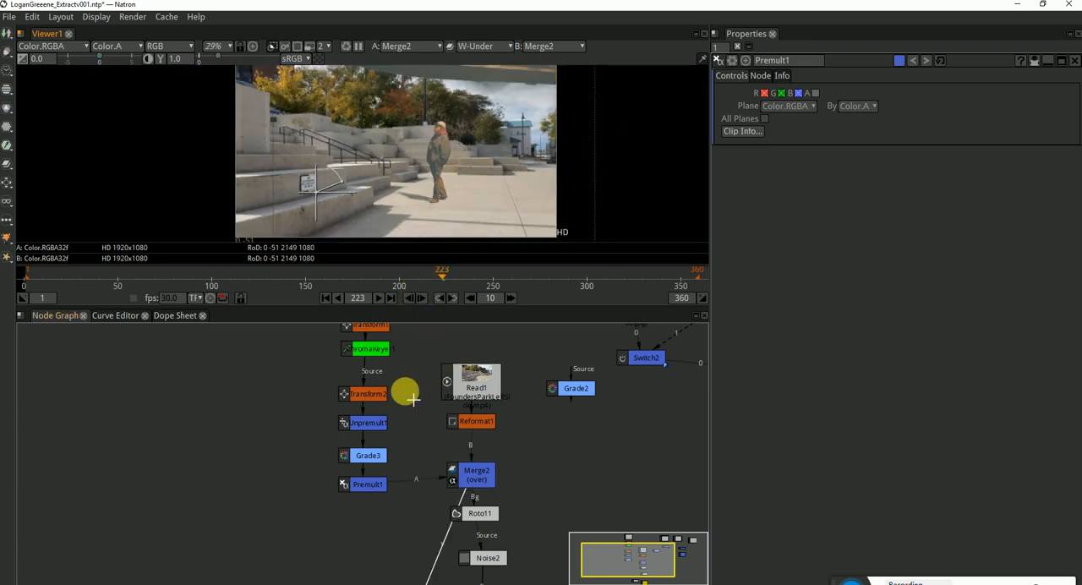
Tighten the spacing of Grade3 and Premult1 in the node column below Unpremult1
drag(415, 391, 427, 451)
drag(392, 414, 393, 419)
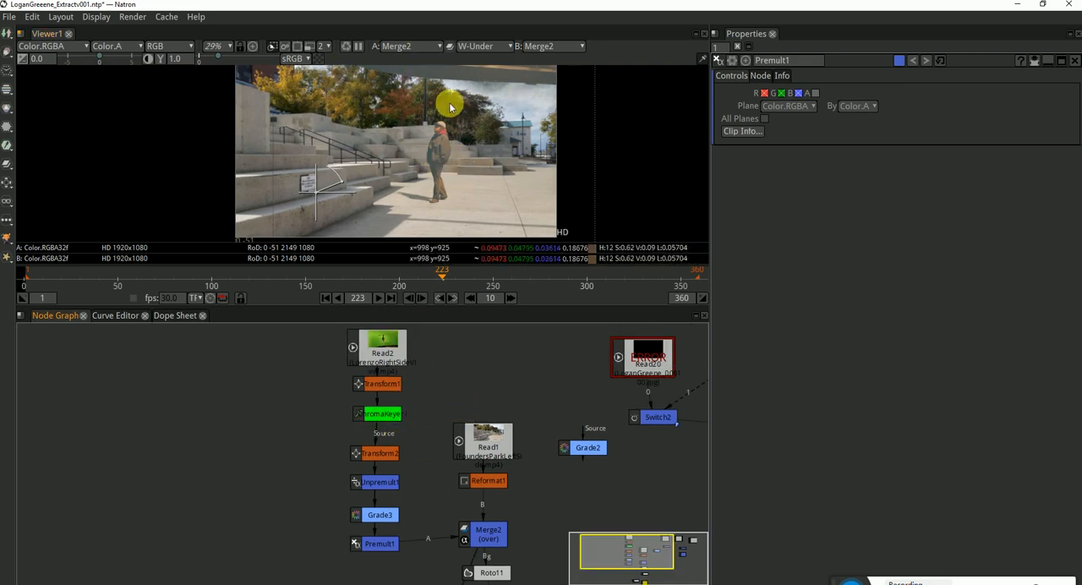
click(380, 410)
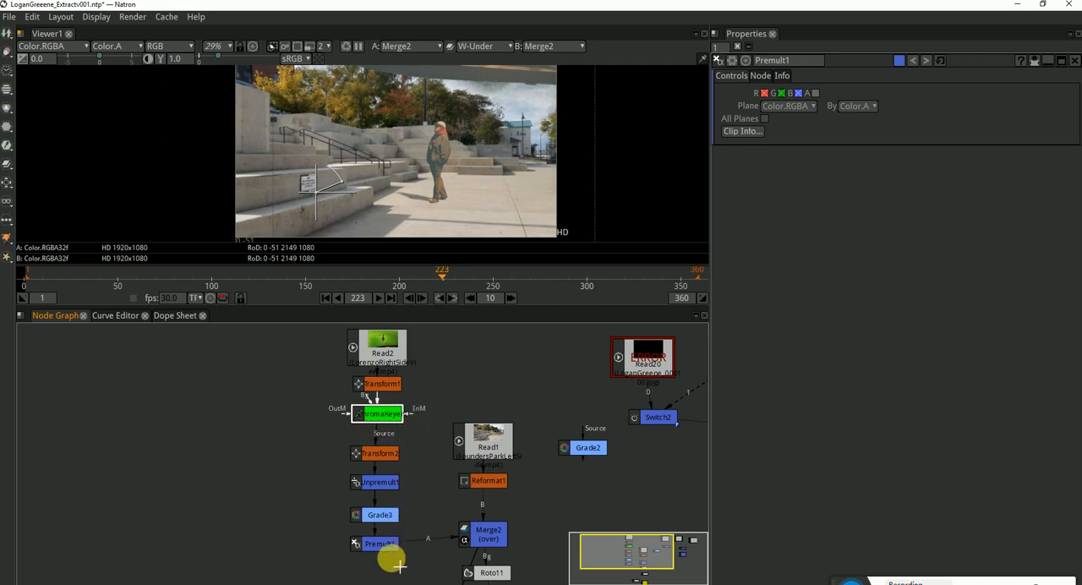
drag(385, 545, 392, 513)
click(421, 522)
click(433, 506)
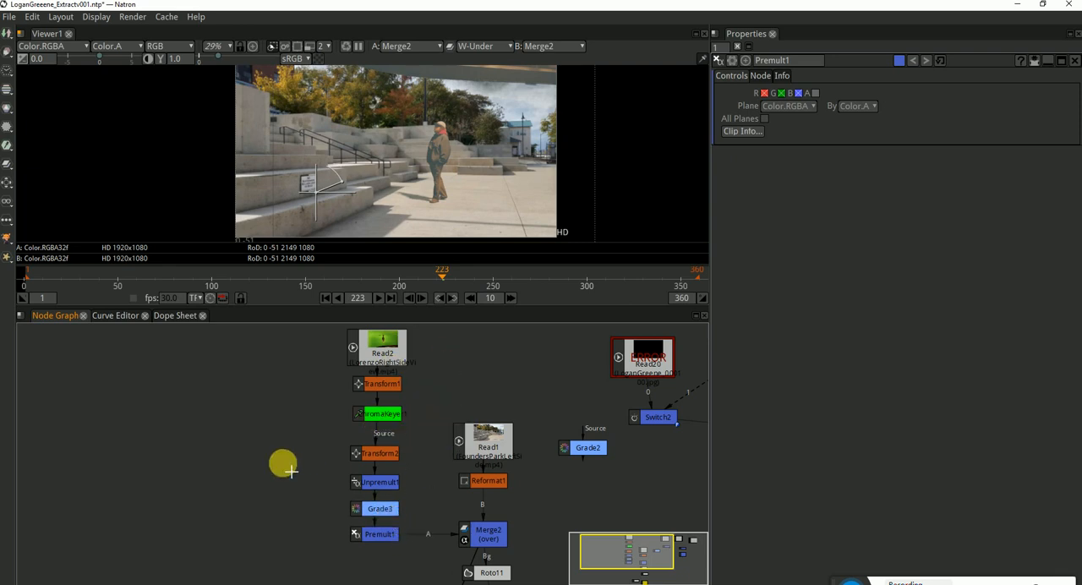
Create an unconnected Crop node and place it beside the green-screen node column, near ChromaKeyer1
key(Tab)
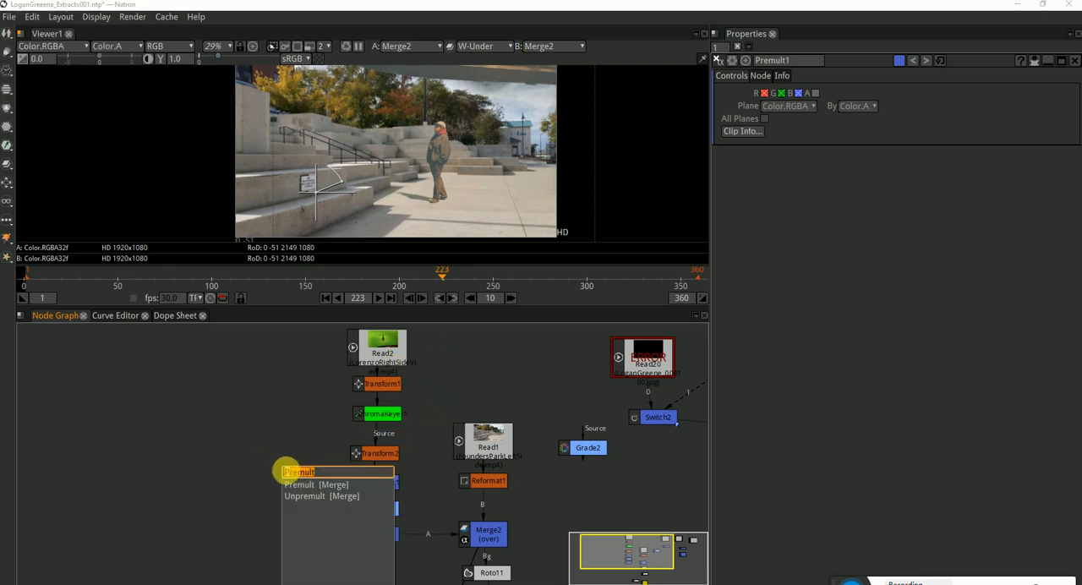
text(crop)
key(Return)
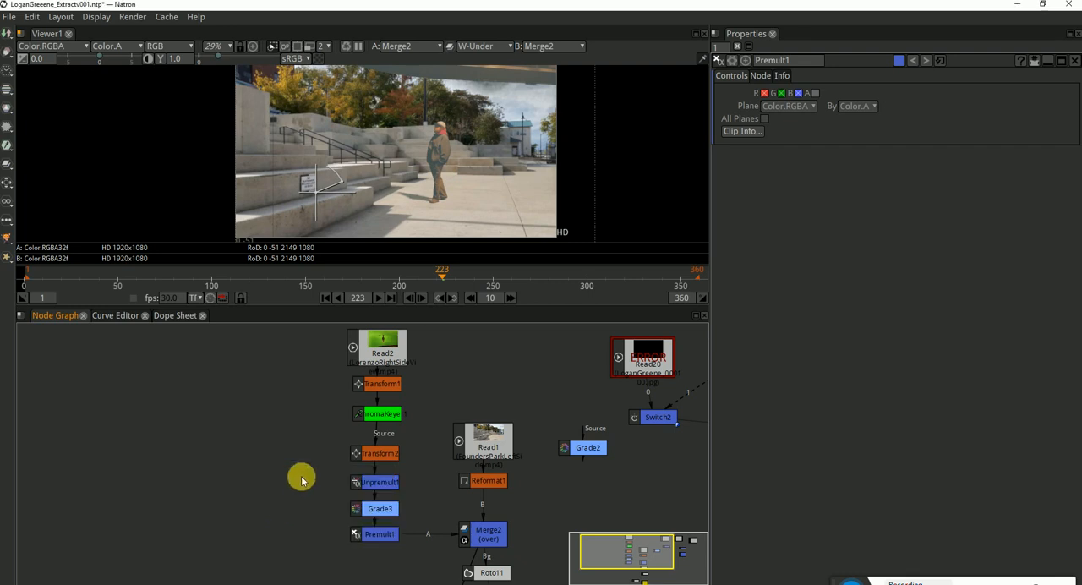
drag(313, 492, 422, 408)
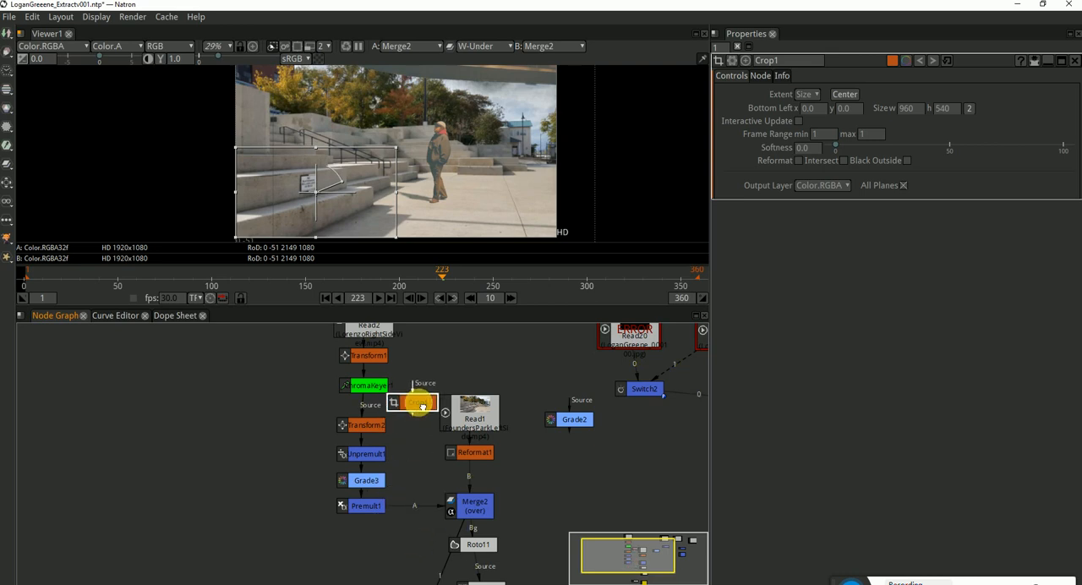
click(419, 472)
drag(416, 442, 420, 476)
Shift Read2 and Transform1 upward to make room, and insert Crop1 between Transform1 and ChromaKeyer1
click(370, 418)
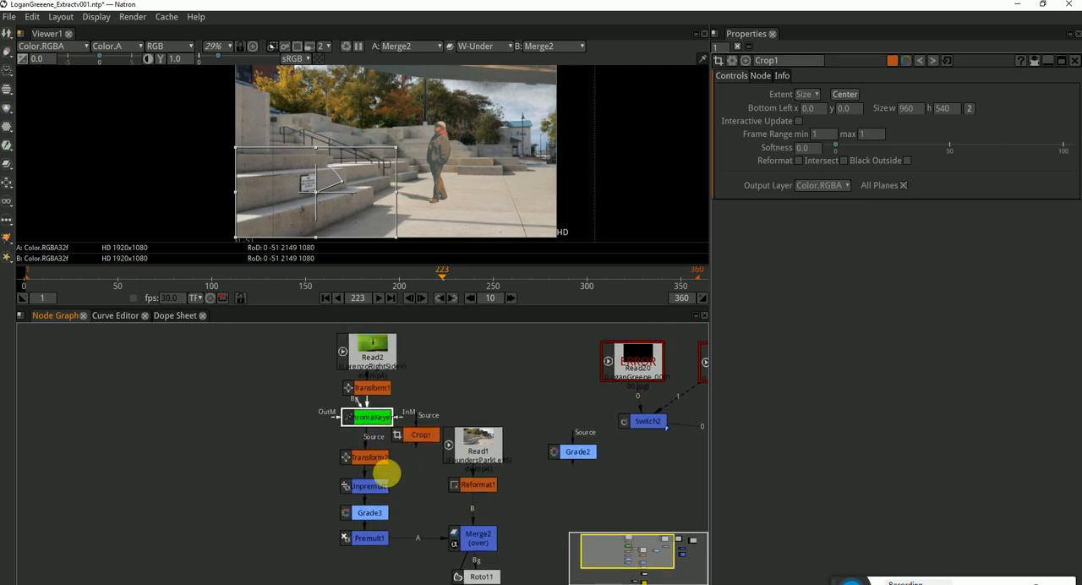
click(373, 458)
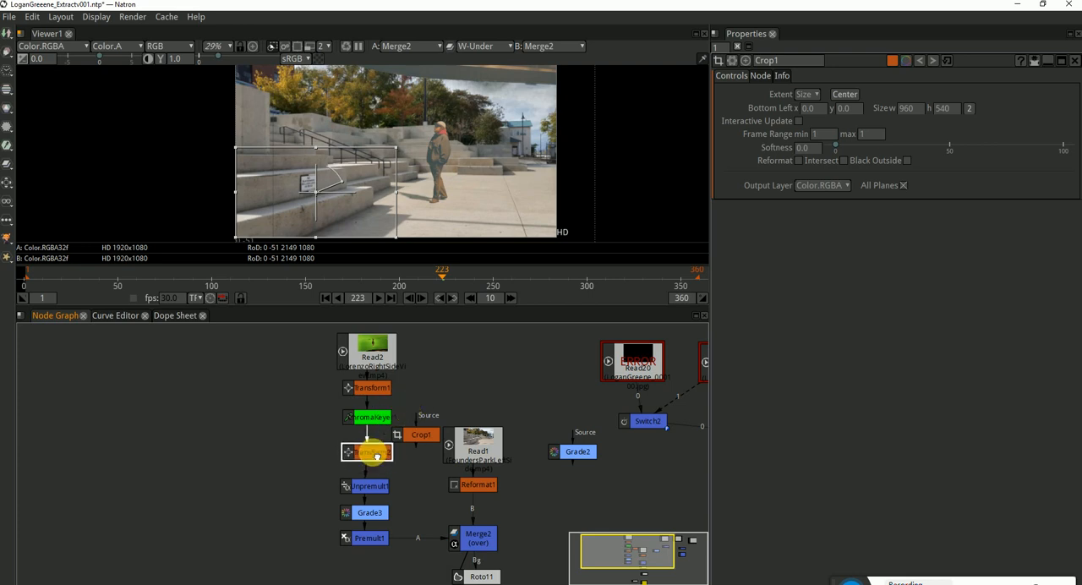
click(375, 358)
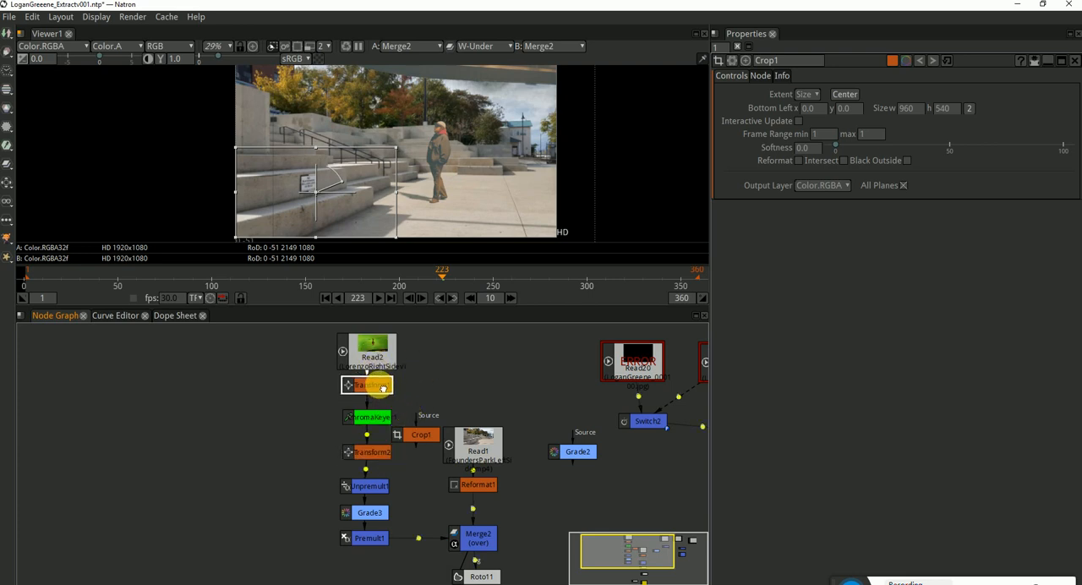
drag(383, 388, 296, 327)
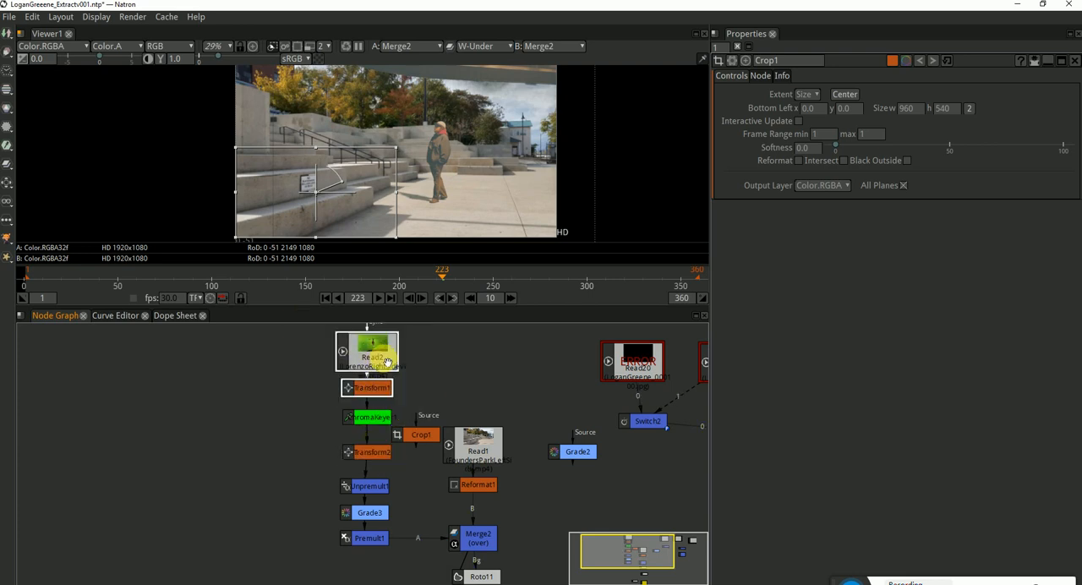
drag(387, 362, 384, 334)
click(411, 352)
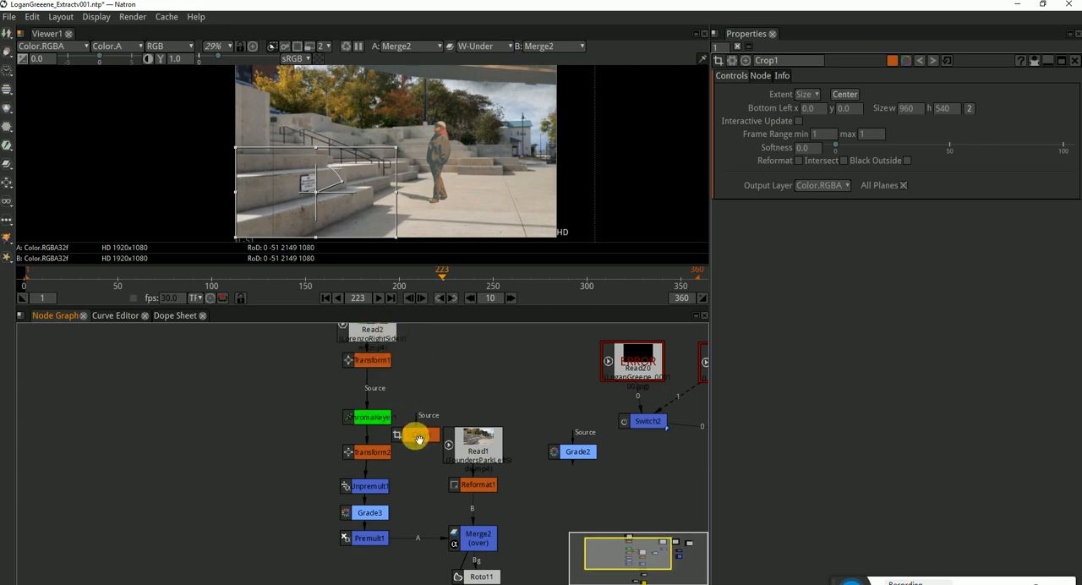
drag(418, 440, 370, 386)
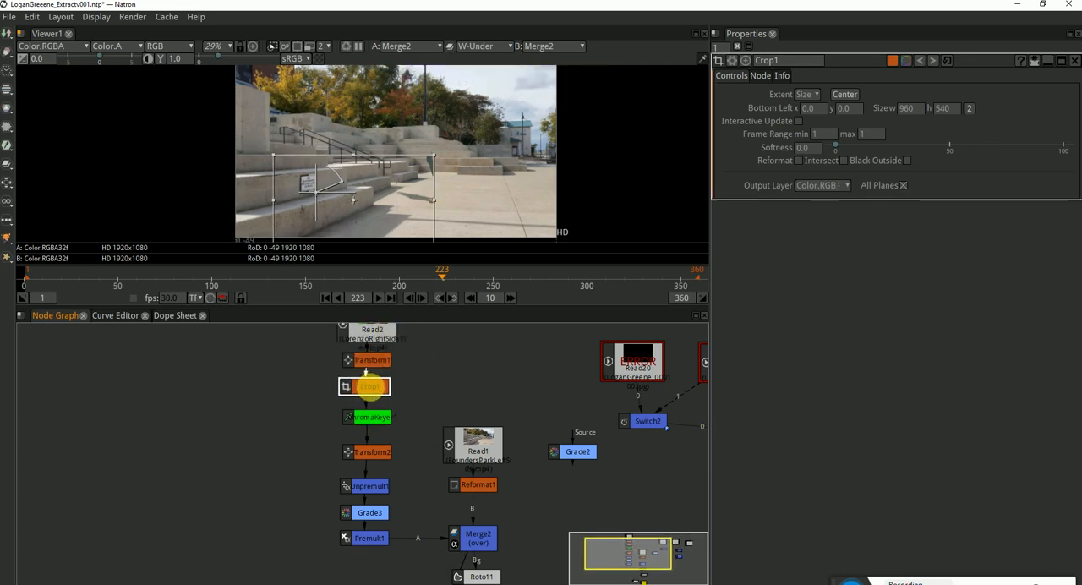
View Crop1's output and set the viewer's W-Under compositing operator to none
key(1)
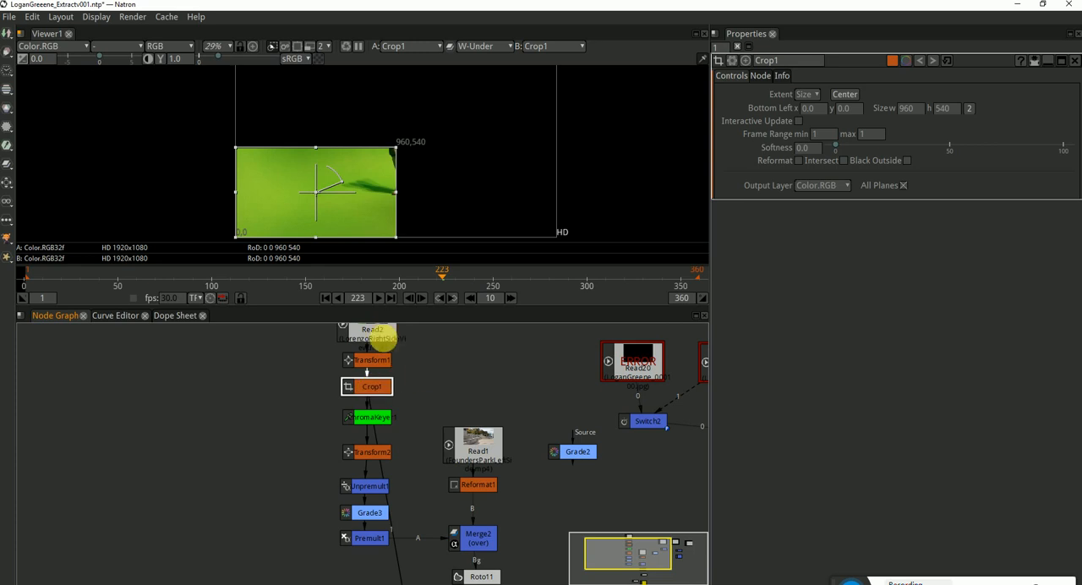
click(474, 52)
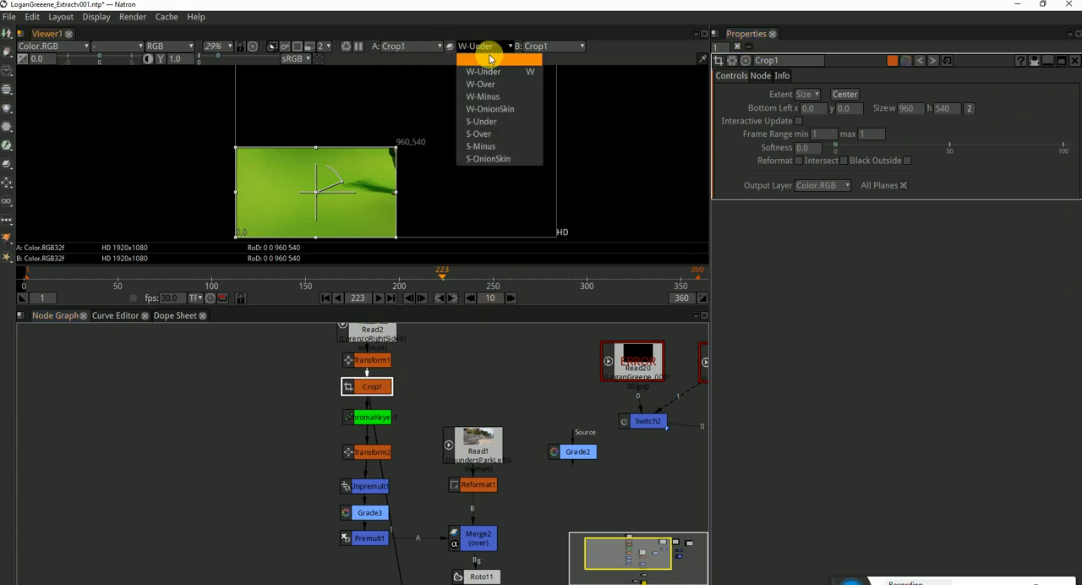
click(482, 53)
drag(442, 170, 439, 156)
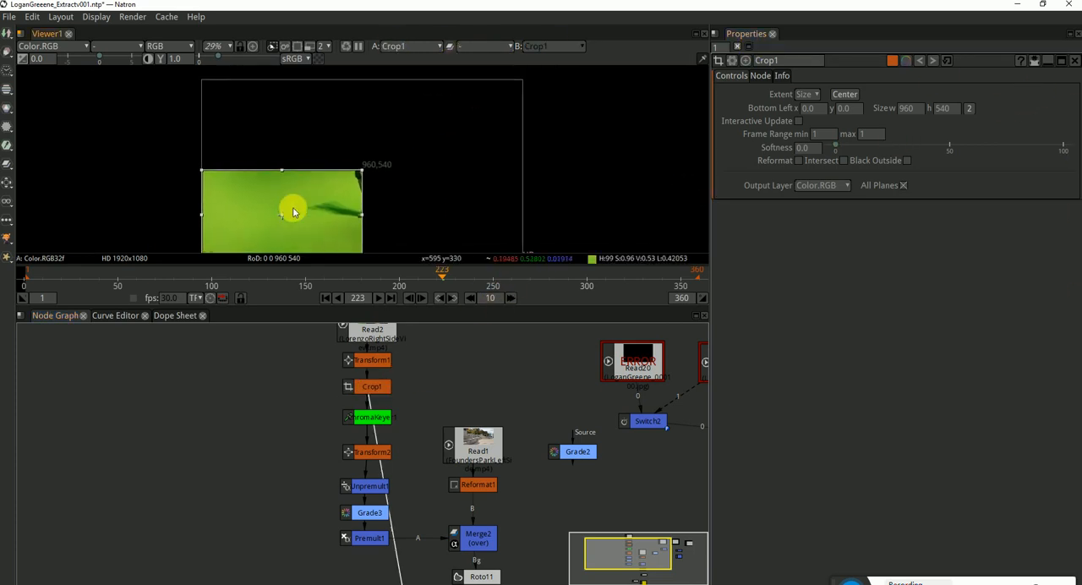
Move Crop1's rectangle over the actor and enlarge it at frame 1 to bottom-left about 487, 78 and size about 1244 by 743
drag(282, 219, 360, 181)
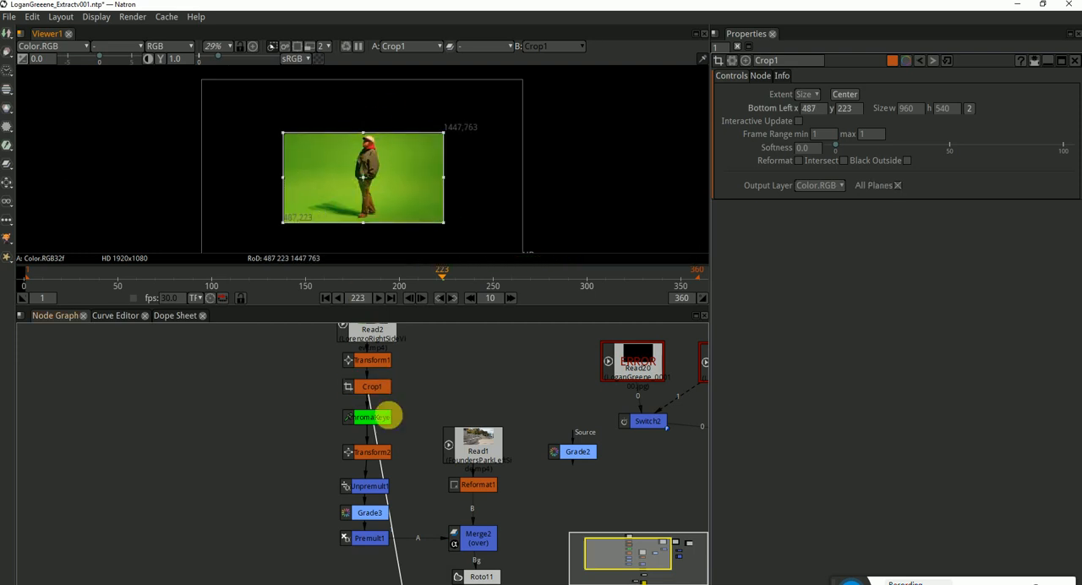
click(328, 296)
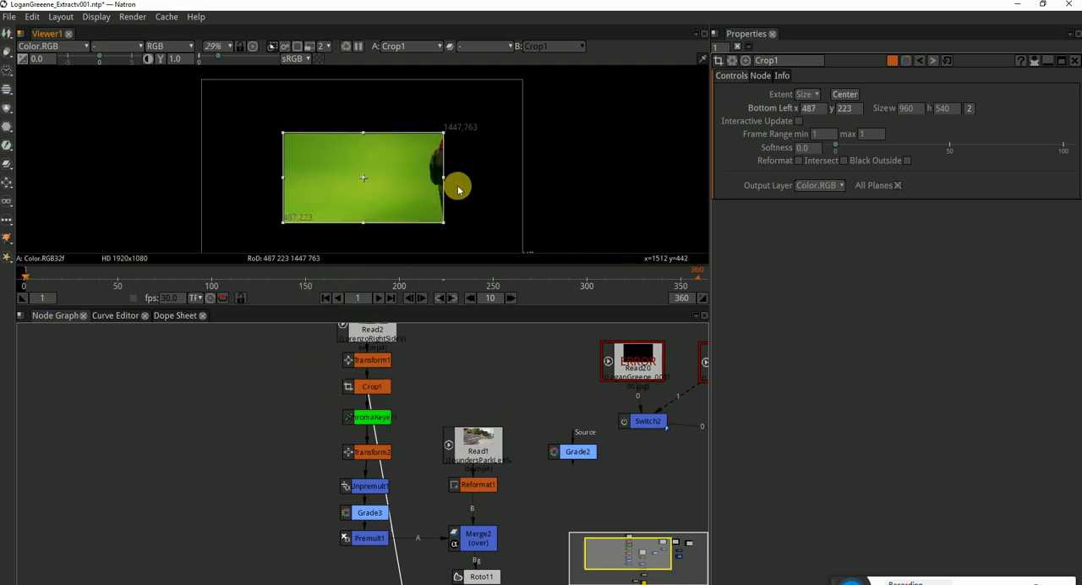
drag(444, 176, 478, 178)
drag(379, 222, 379, 241)
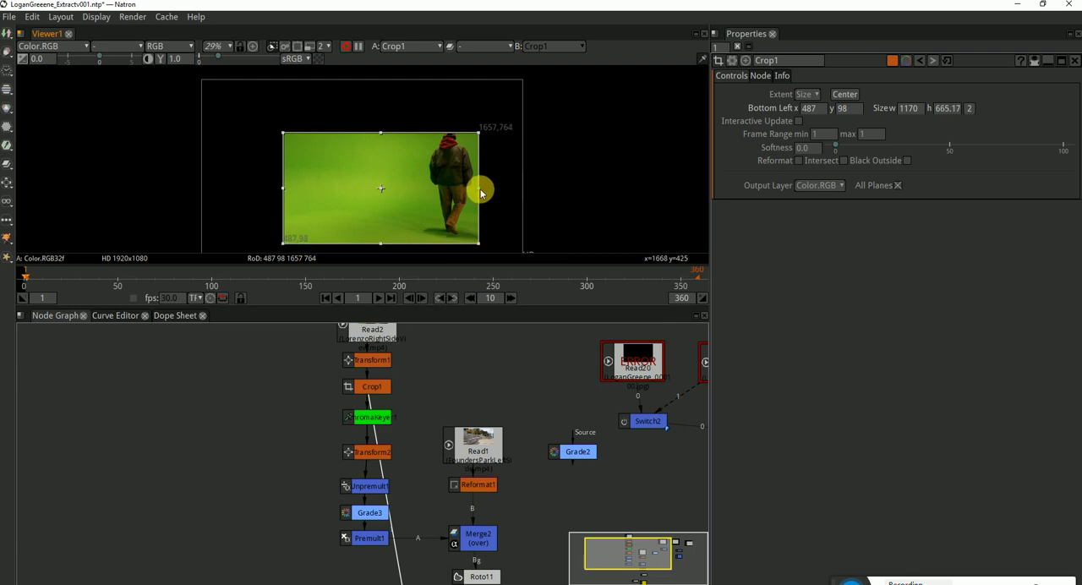
drag(479, 188, 493, 191)
drag(479, 230, 472, 212)
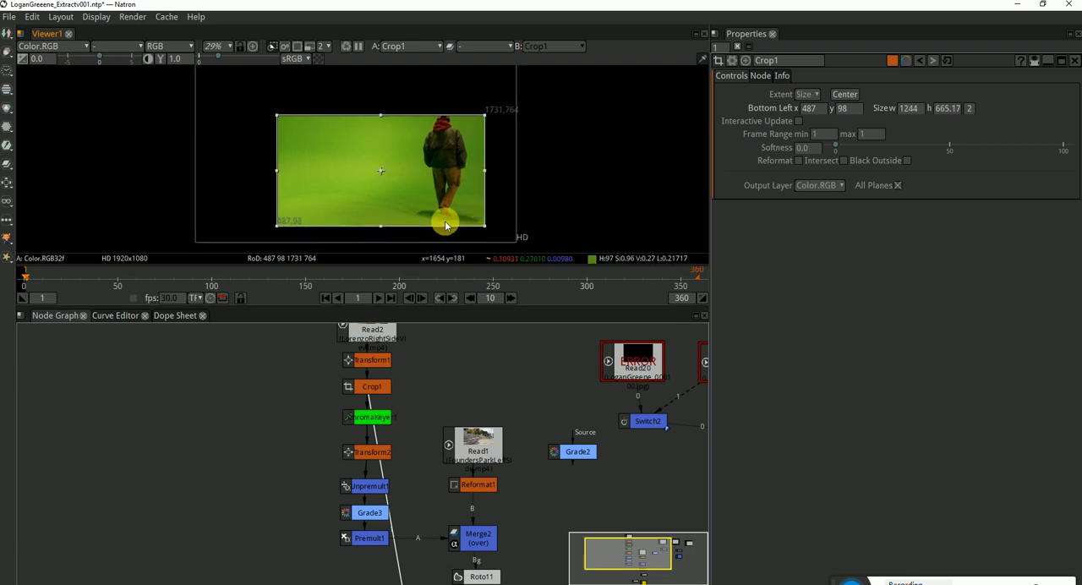
drag(382, 226, 379, 216)
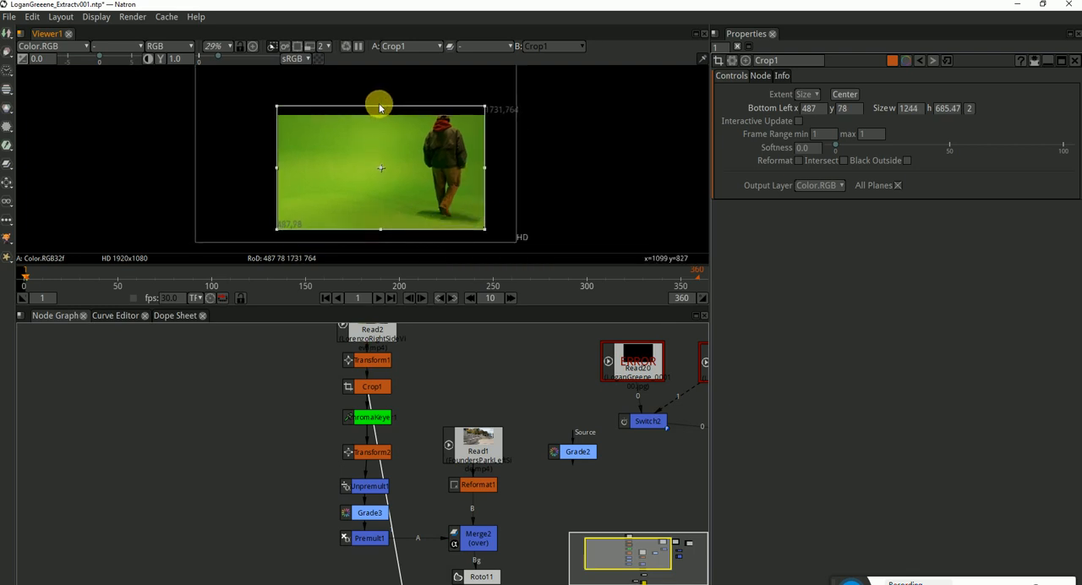
drag(379, 108, 379, 104)
Check the crop over the early frames and extend Crop1's right edge at frame 40, making it about 1295 wide
click(56, 280)
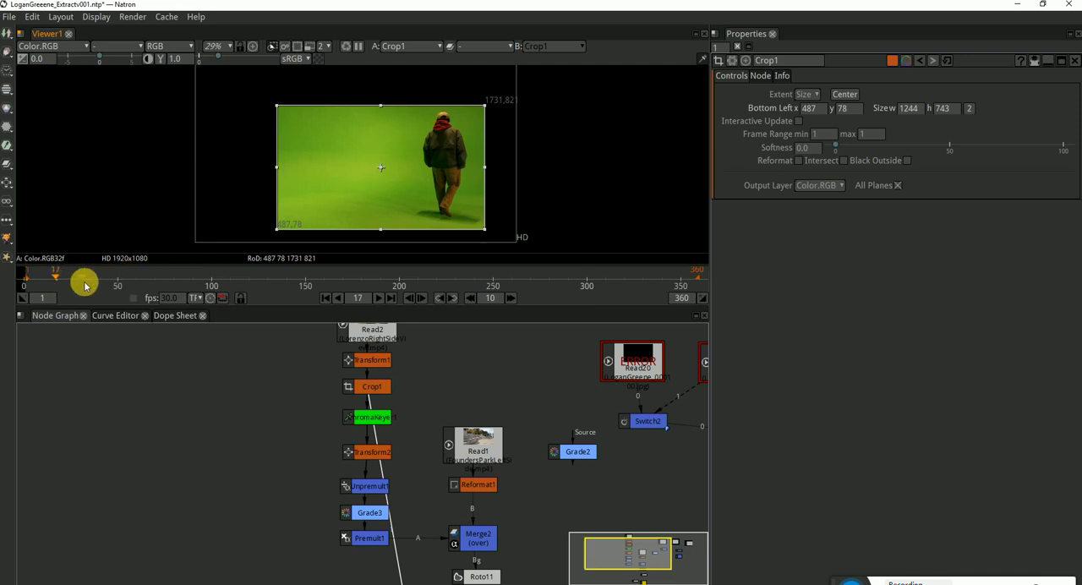
click(84, 284)
click(142, 285)
click(187, 284)
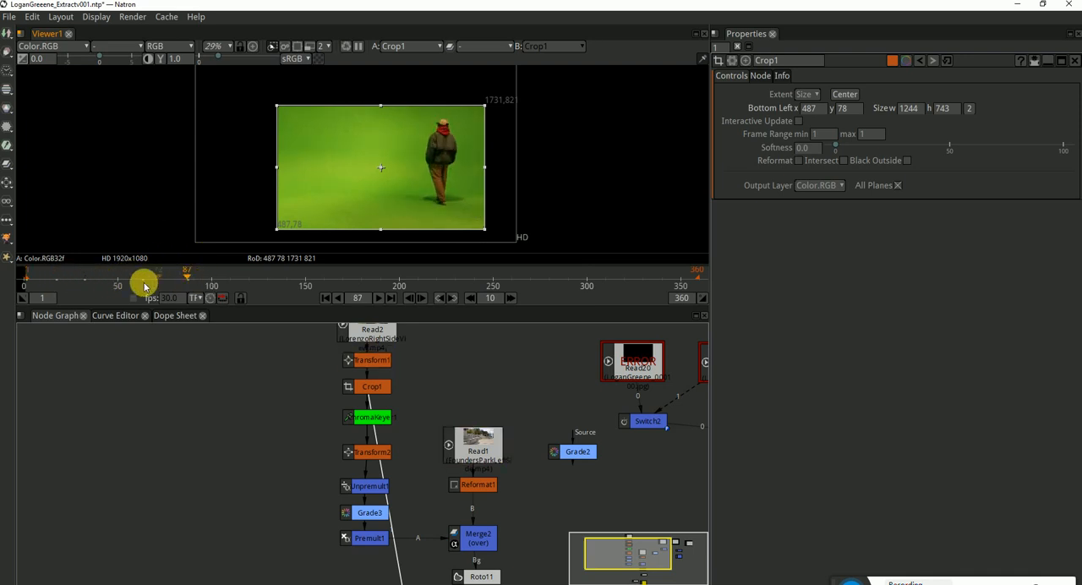
click(118, 285)
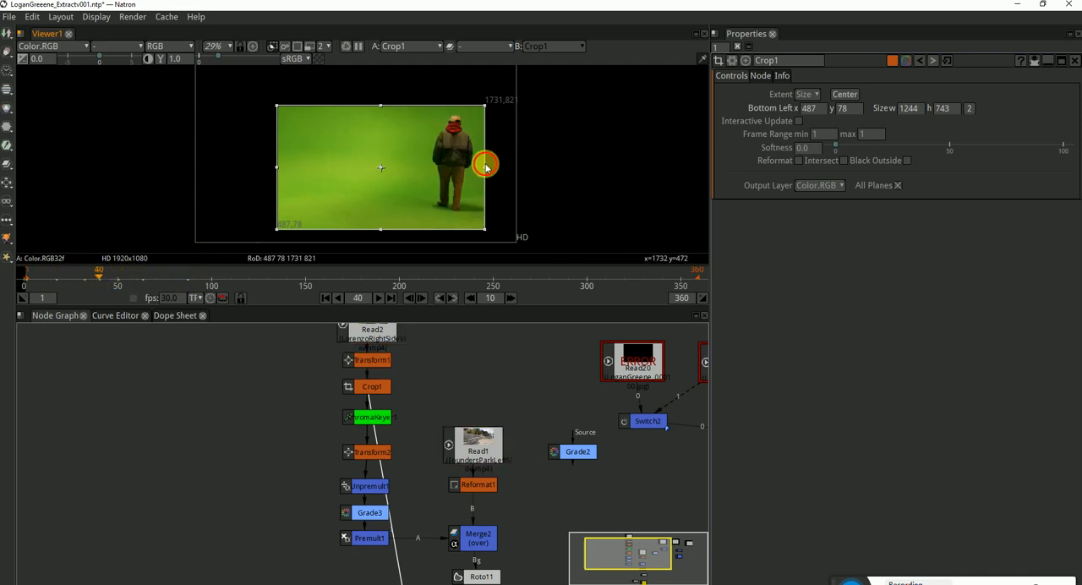
drag(490, 164, 495, 166)
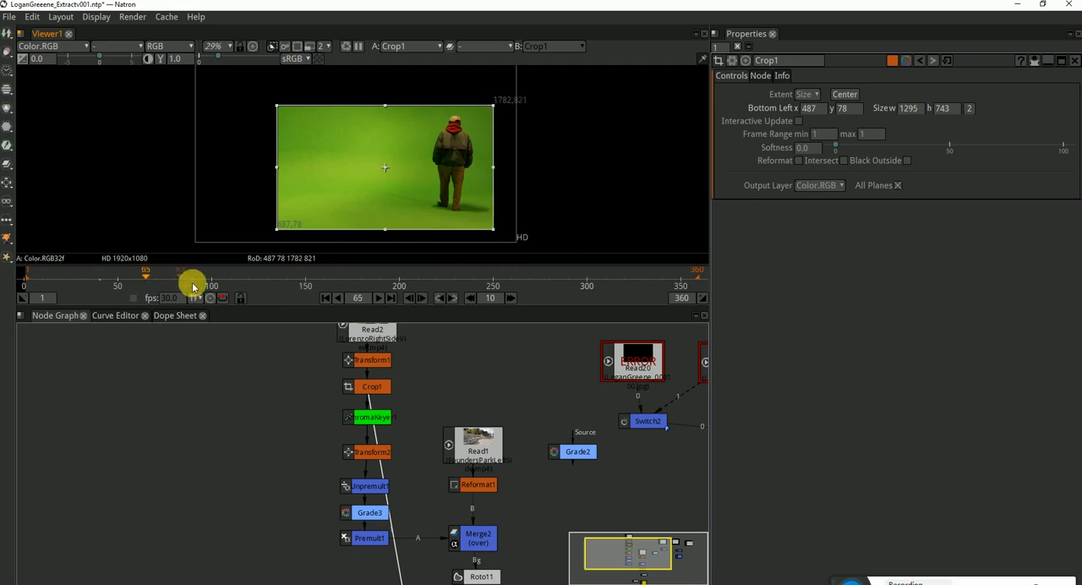
Extend Crop1's left edge to about x 338 at frame 283, making it about 1444 wide, and check the remaining frames
click(191, 284)
click(284, 288)
drag(284, 288, 553, 291)
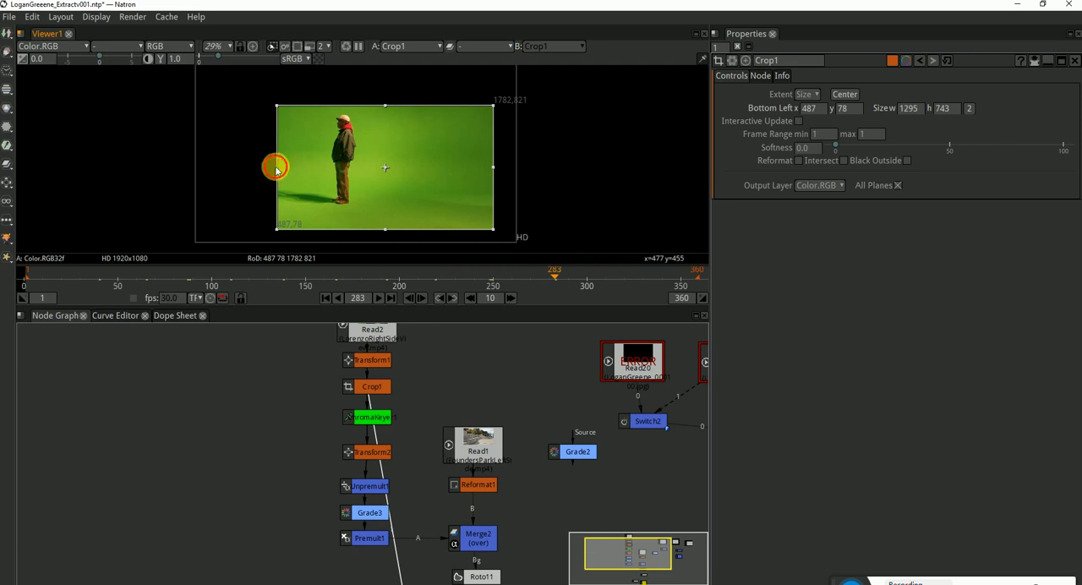
drag(275, 167, 251, 166)
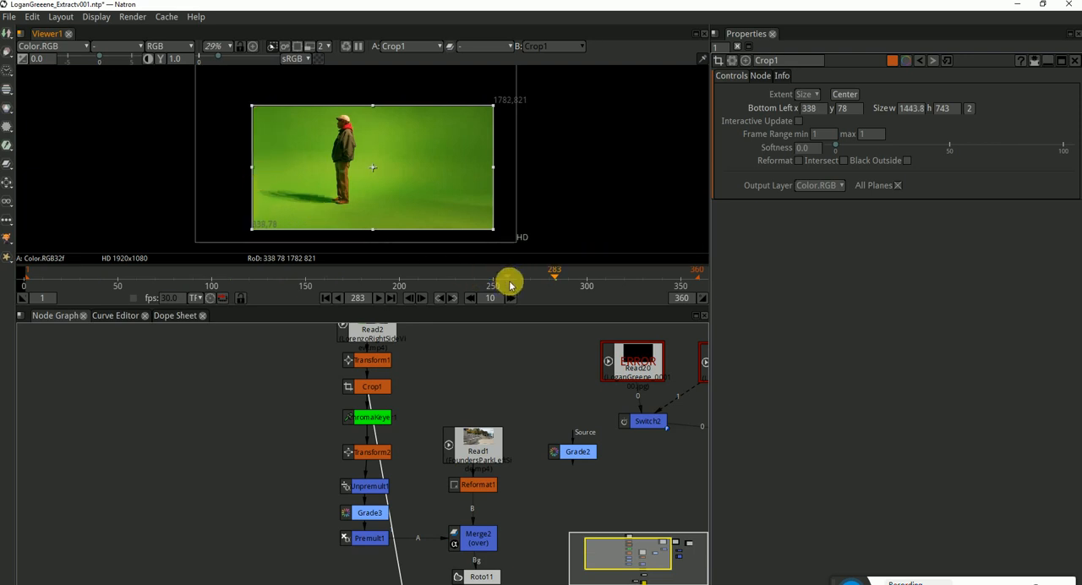
drag(509, 285, 679, 284)
View the outputs of ChromaKeyer1, Transform2 and Premult1 in turn at frame 349
click(376, 386)
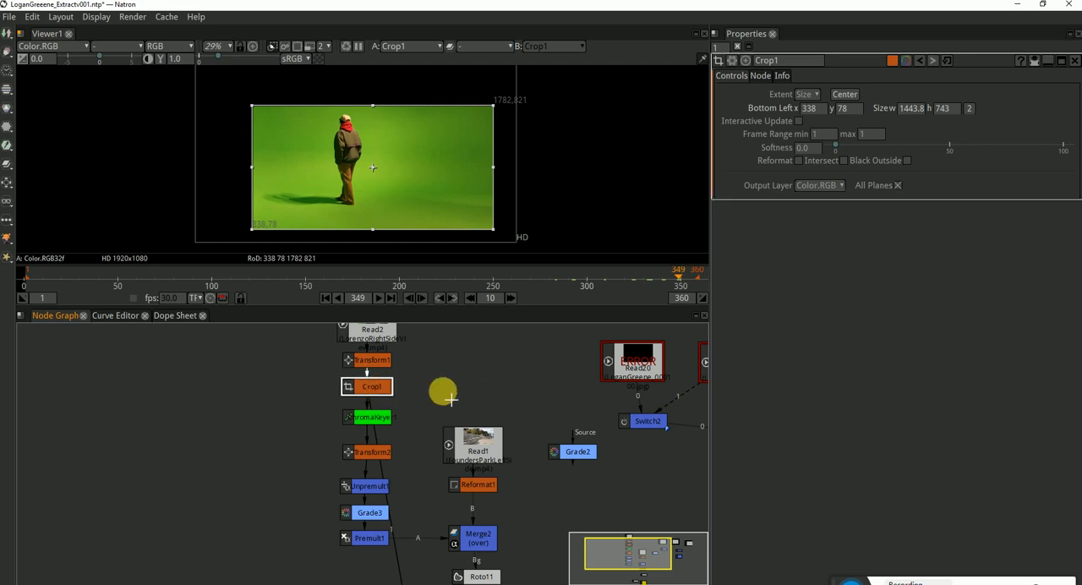
drag(435, 401, 429, 393)
click(434, 386)
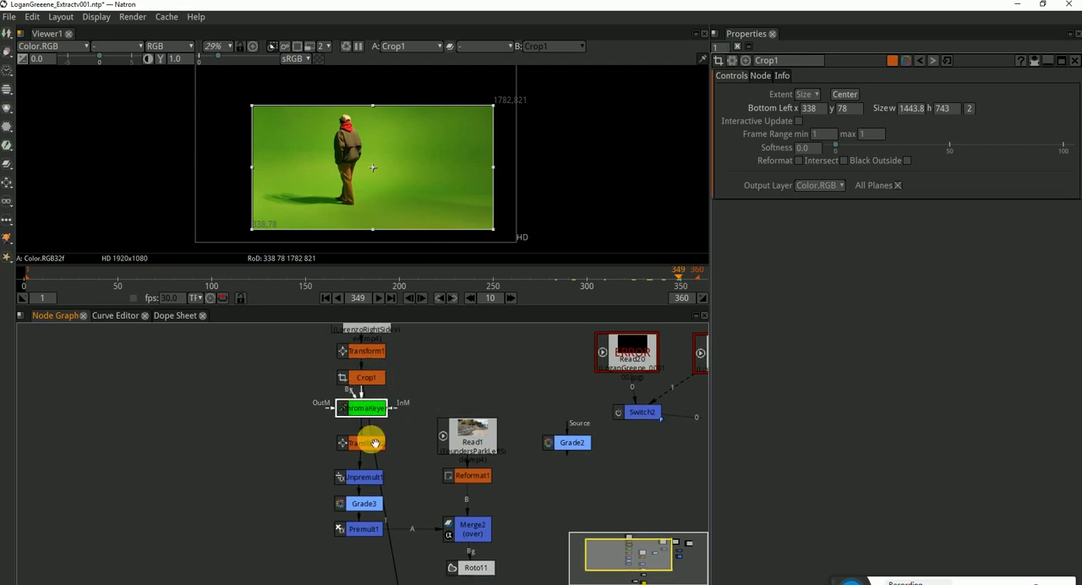
key(1)
click(362, 446)
key(1)
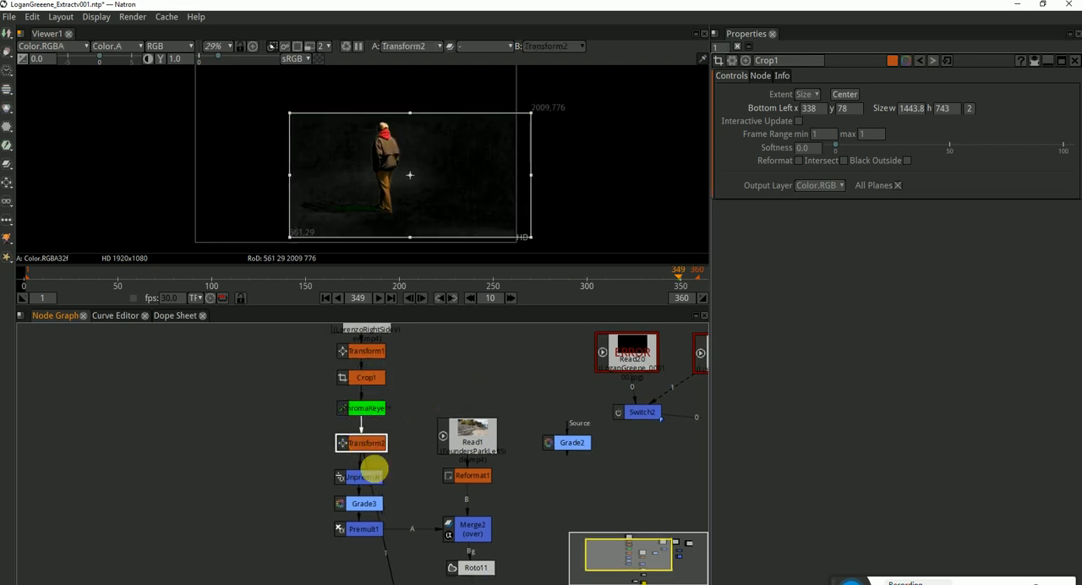
click(366, 529)
key(1)
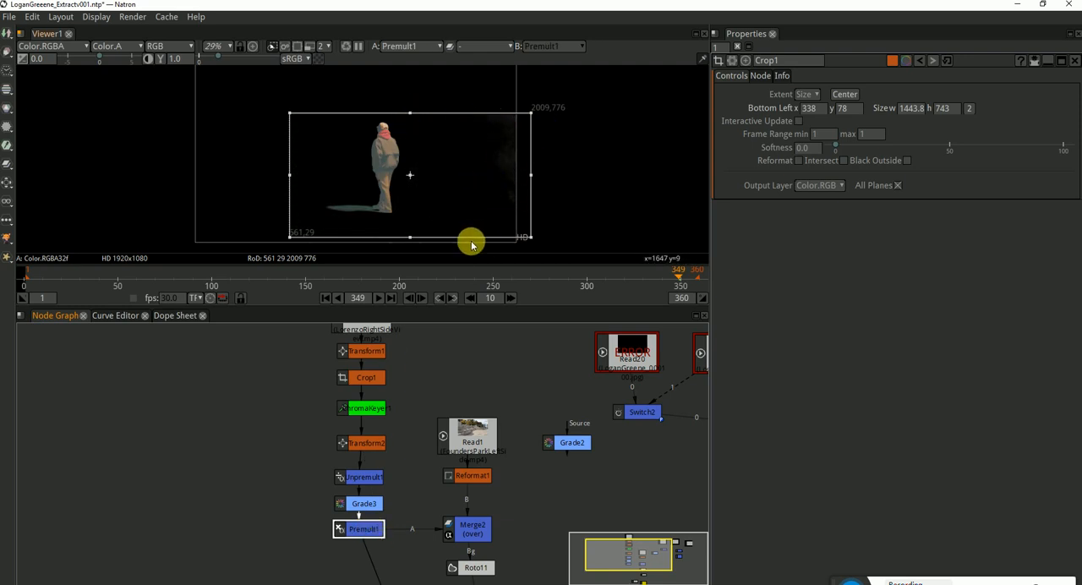
Examine Premult1's cropped output across the timeline, scrubbing back to frame 1
drag(373, 183, 388, 195)
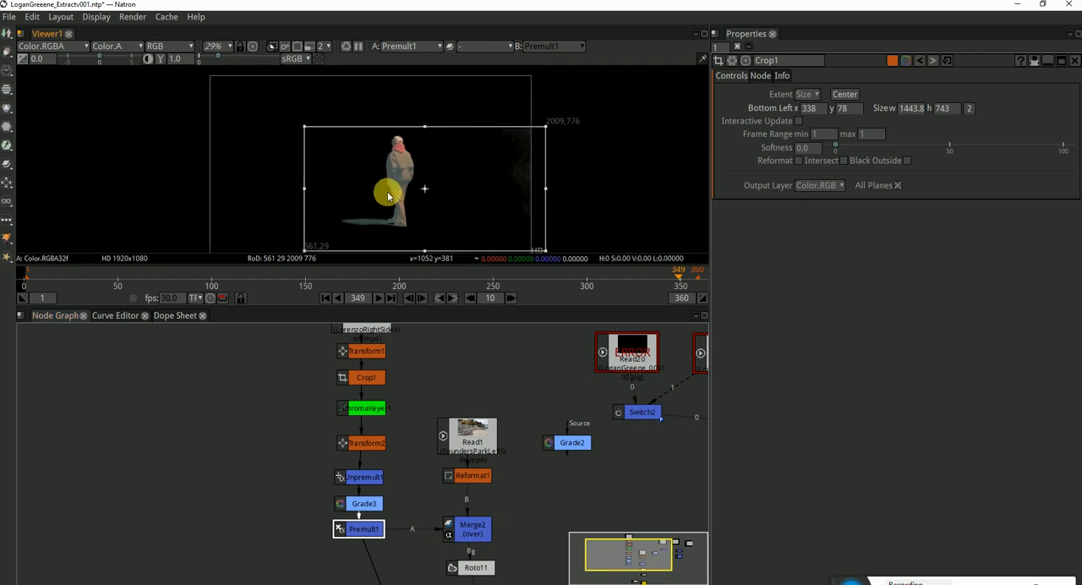
drag(571, 187, 560, 171)
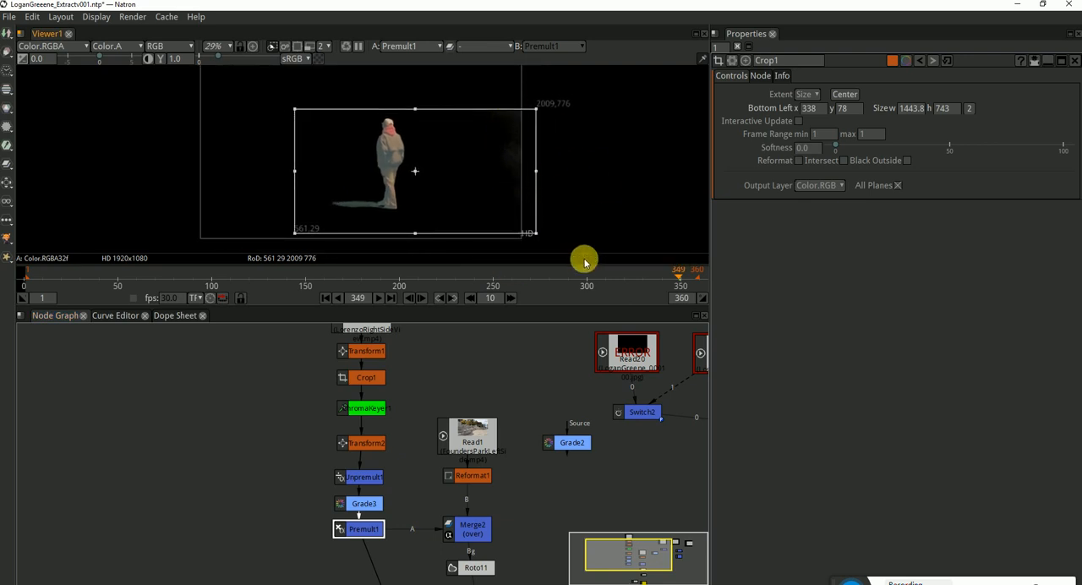
click(244, 277)
drag(169, 278, 66, 289)
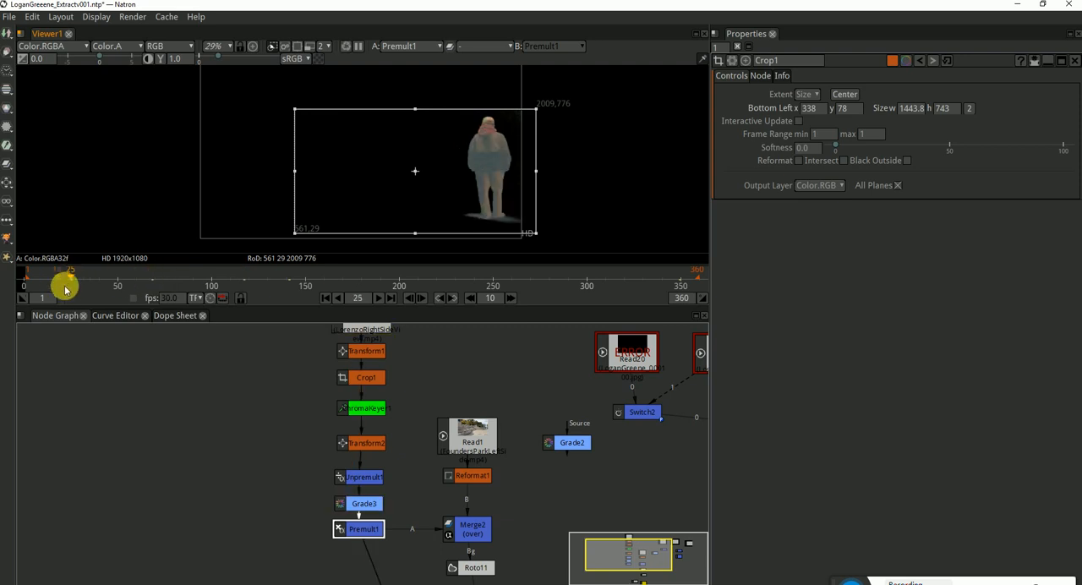
click(328, 297)
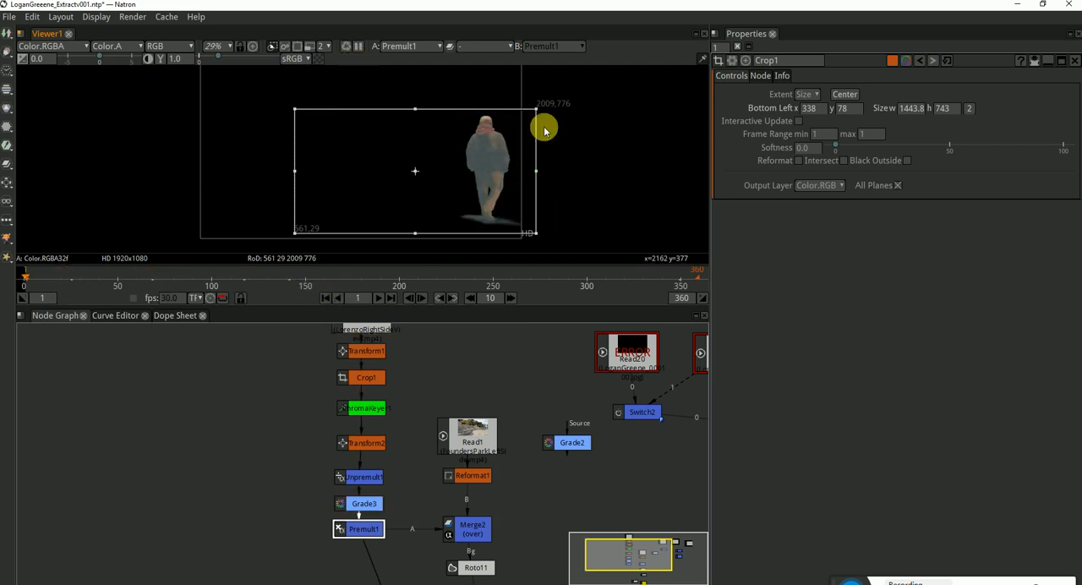
Compare ChromaKeyer1, Transform2 and Premult1 in the viewer at frame 1 to check the crop edges through the chain
click(368, 411)
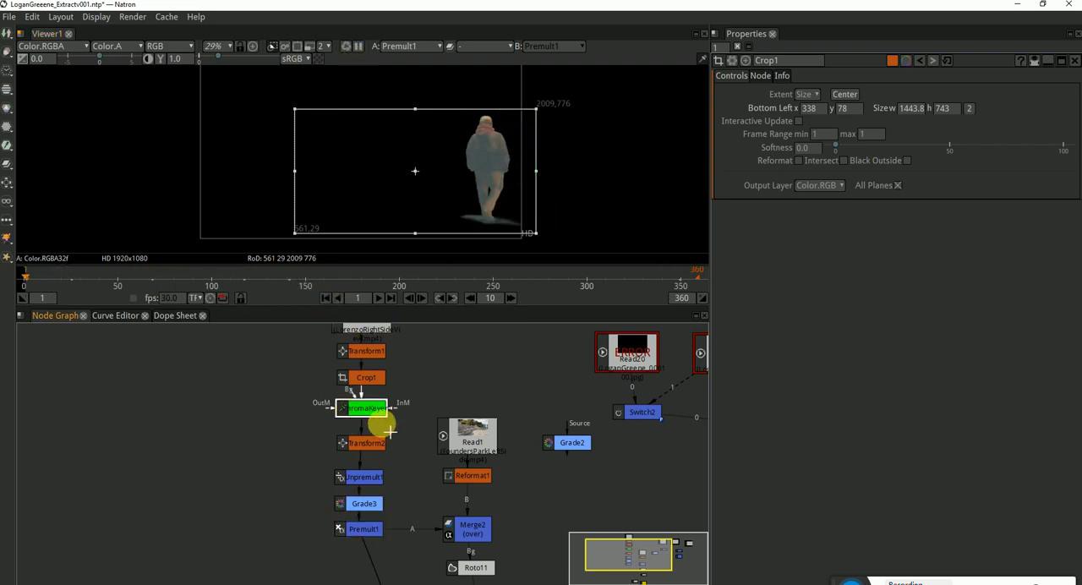
key(1)
click(356, 450)
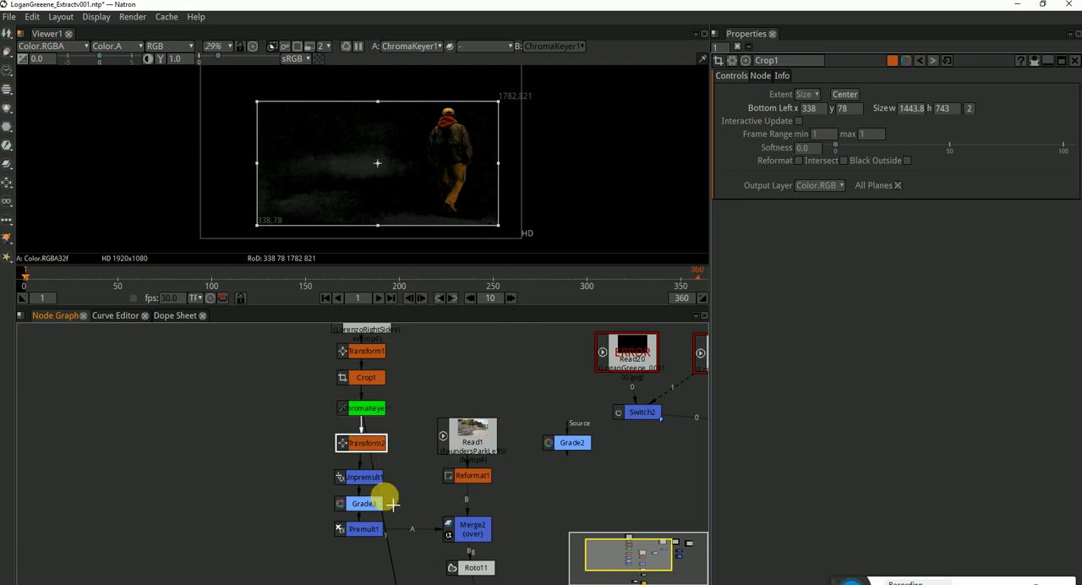
key(1)
click(362, 528)
key(1)
click(453, 378)
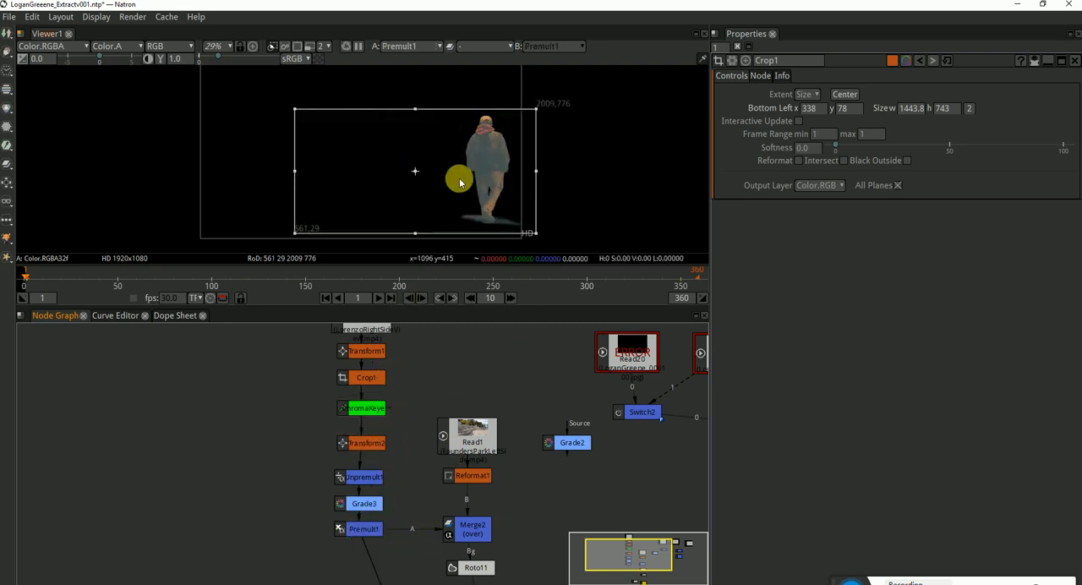
Shift the nodes from Transform2 to Premult1 slightly upward and insert a Roto node after Premult1
drag(404, 429, 306, 562)
drag(376, 532, 376, 525)
click(376, 526)
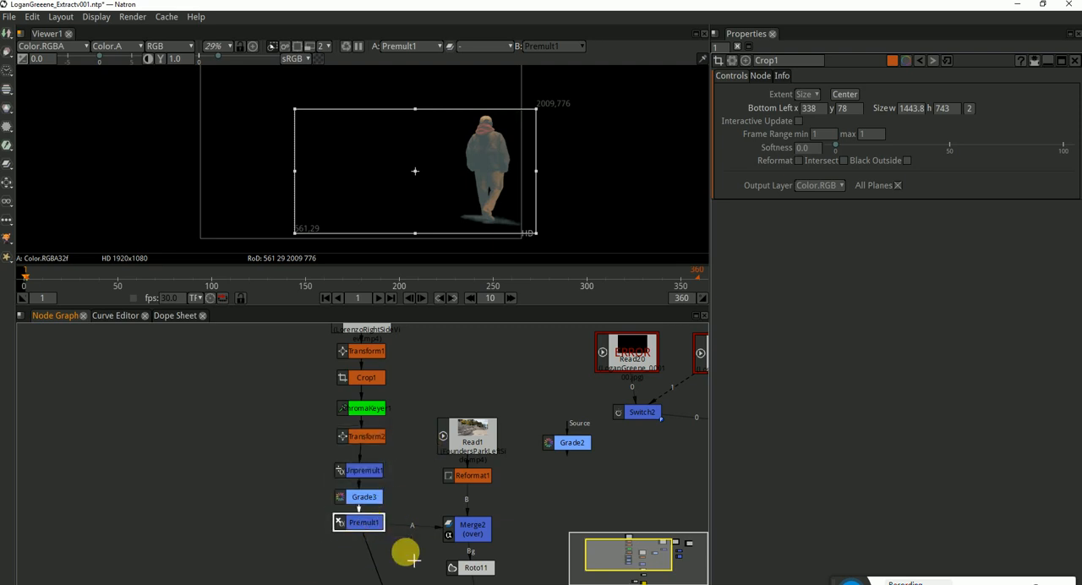
key(Tab)
text(ro)
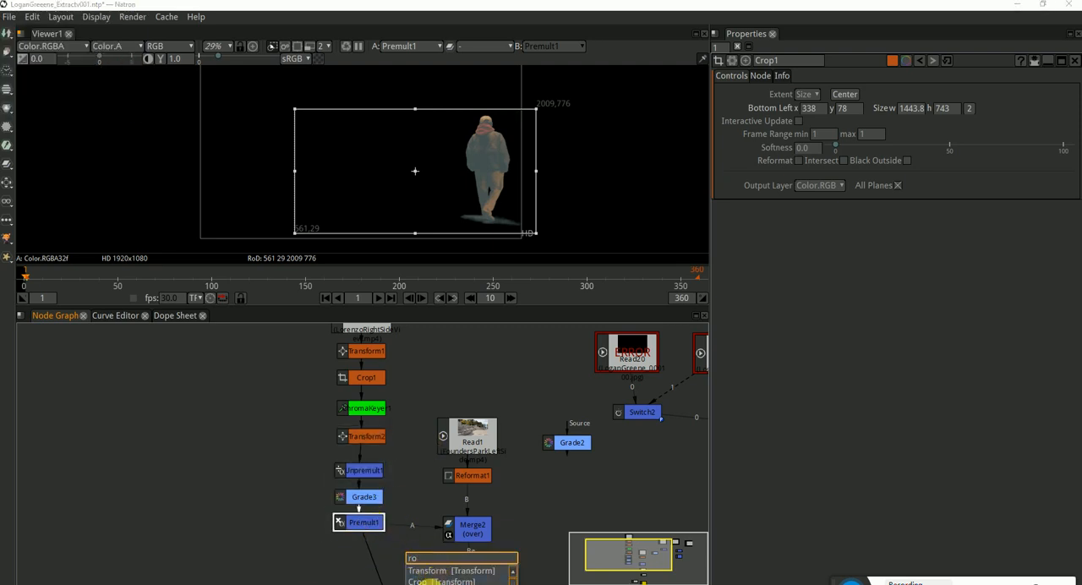
key(Return)
key(Return)
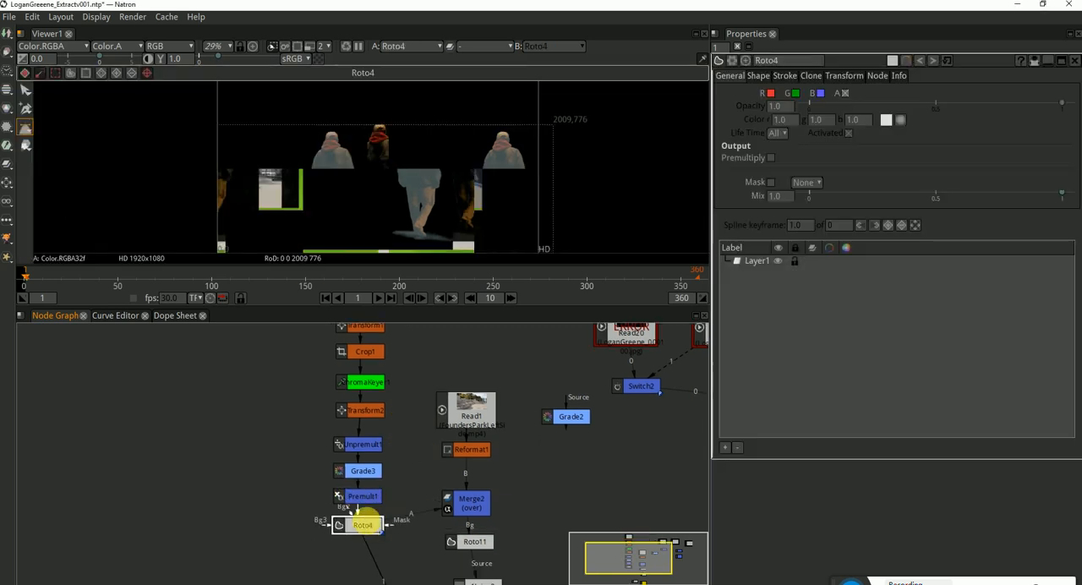
Examine Roto4's output in the viewer at several zoom levels for corrupted image tiles
scroll(450, 161, down, 2)
scroll(451, 161, up, 7)
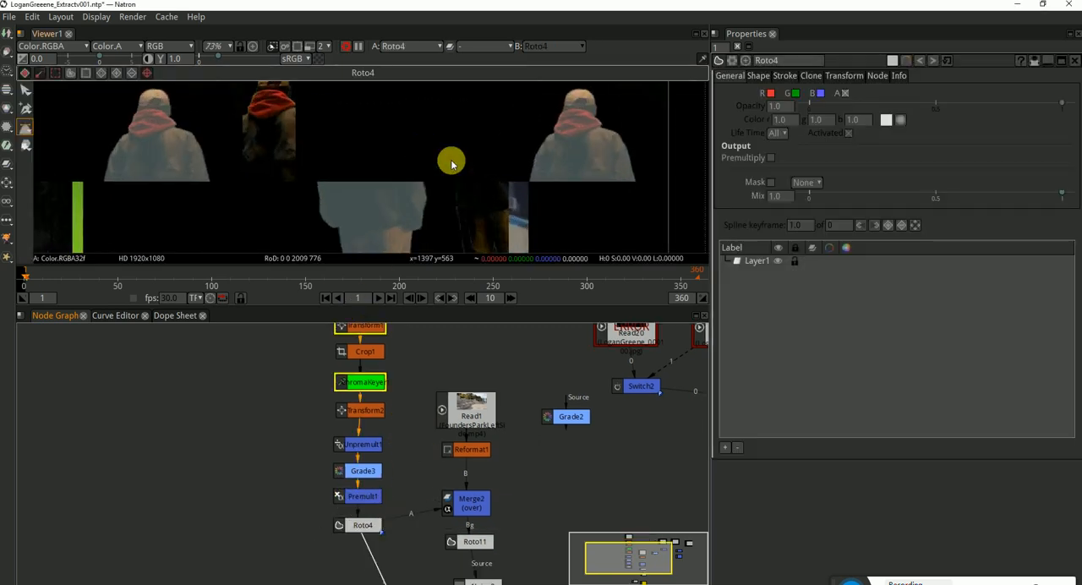
scroll(450, 159, down, 10)
scroll(451, 159, up, 4)
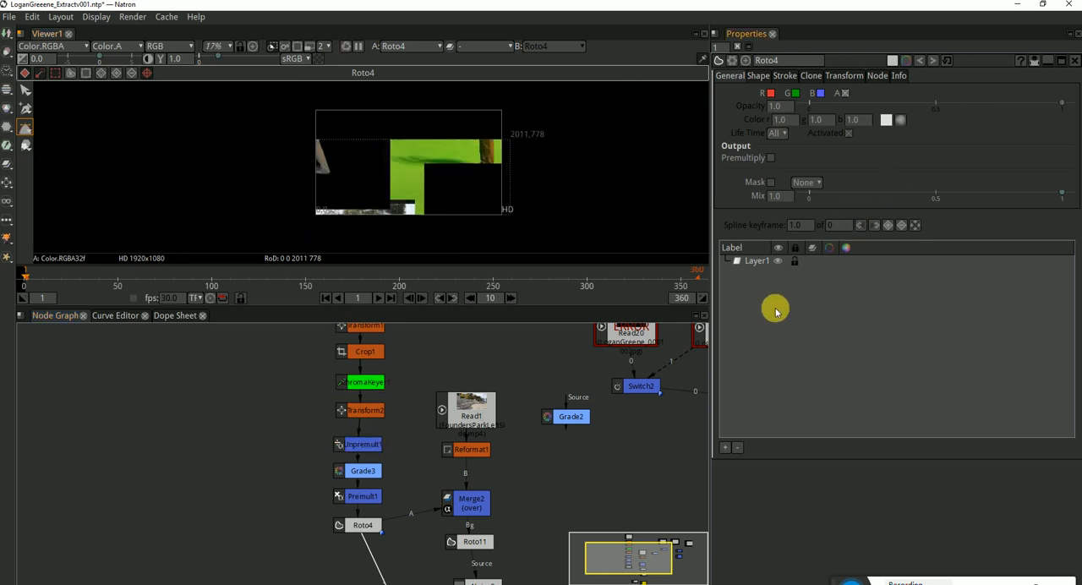
scroll(371, 186, up, 2)
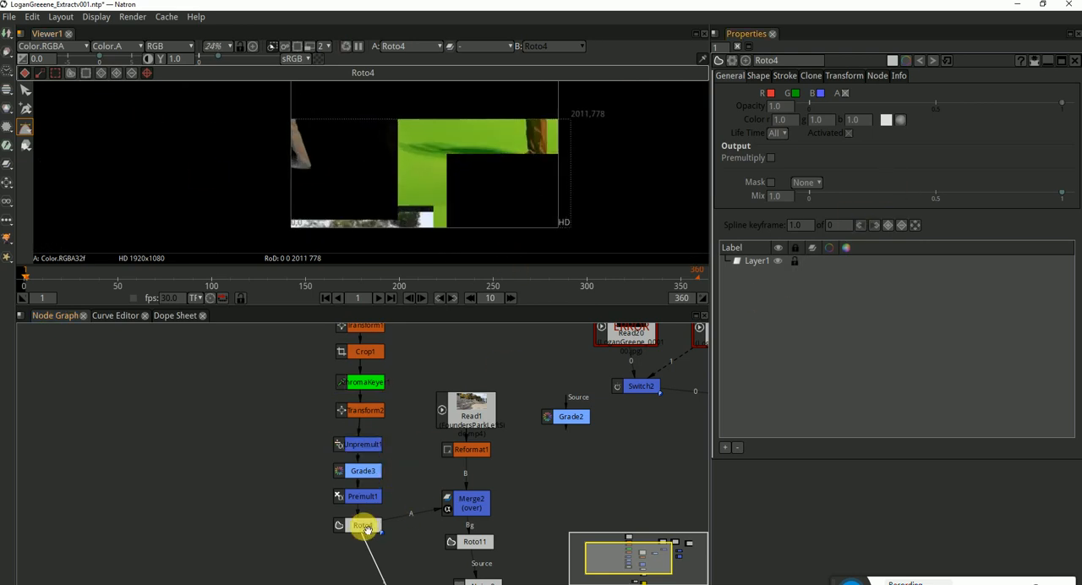
scroll(442, 490, down, 3)
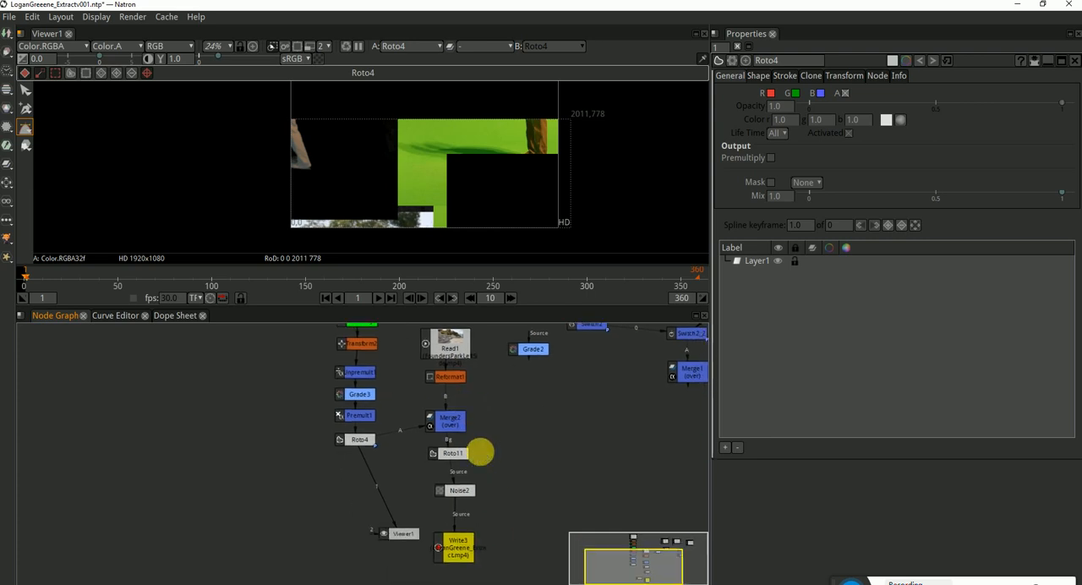
Rearrange the lower node graph, moving Viewer1 beneath the Roto4 column and spacing Merge2's chain farther below Reformat1
scroll(498, 515, down, 2)
drag(455, 542, 326, 550)
drag(378, 416, 367, 435)
drag(338, 495, 294, 513)
click(298, 433)
scroll(298, 431, up, 3)
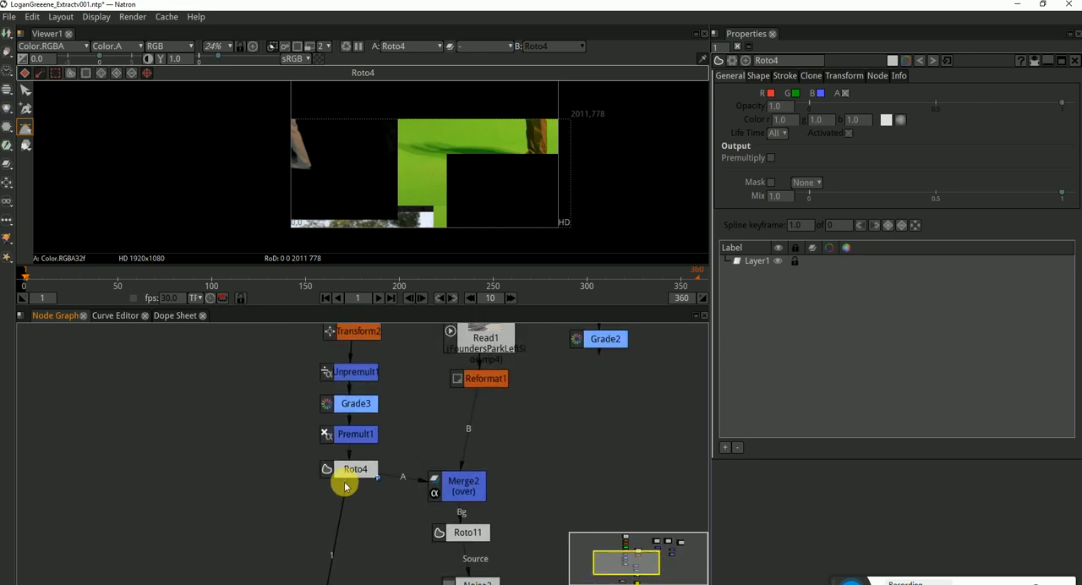
Refresh the viewer's render and inspect Roto4's image and frame boundary at frame 1
click(350, 471)
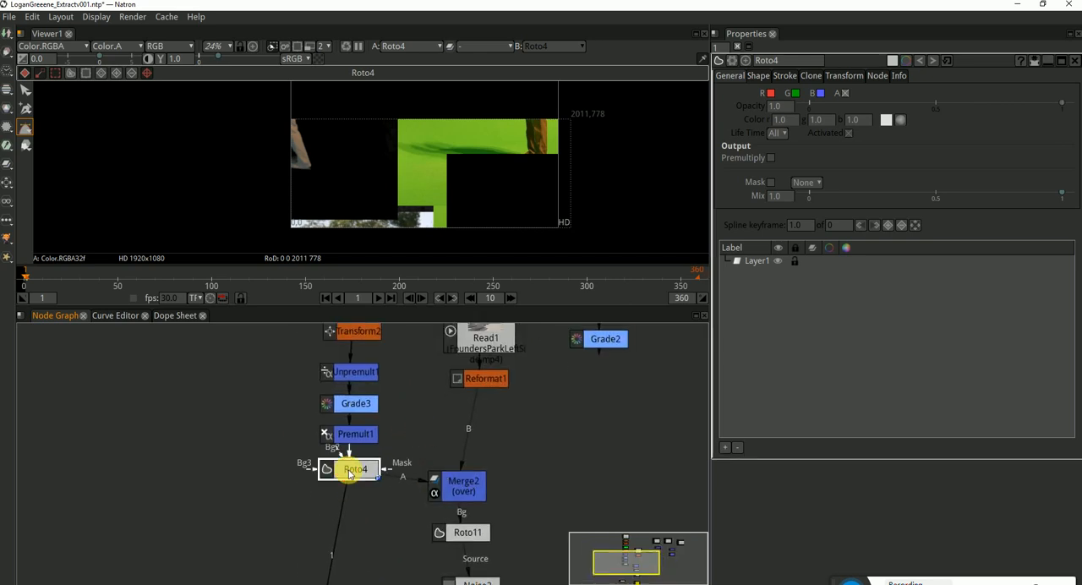
click(345, 48)
drag(588, 137, 541, 150)
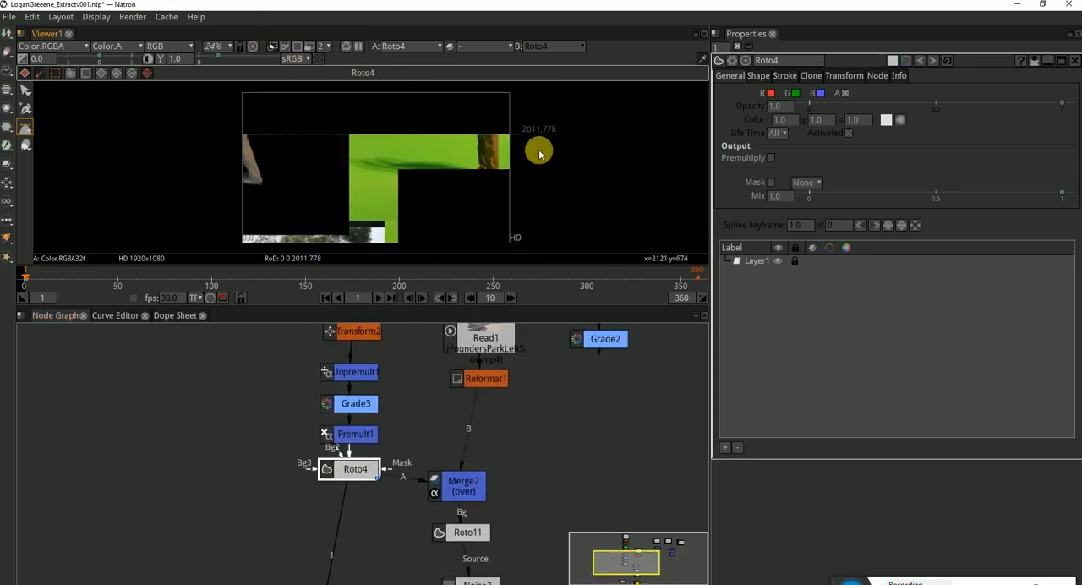
scroll(478, 145, up, 2)
scroll(586, 152, down, 3)
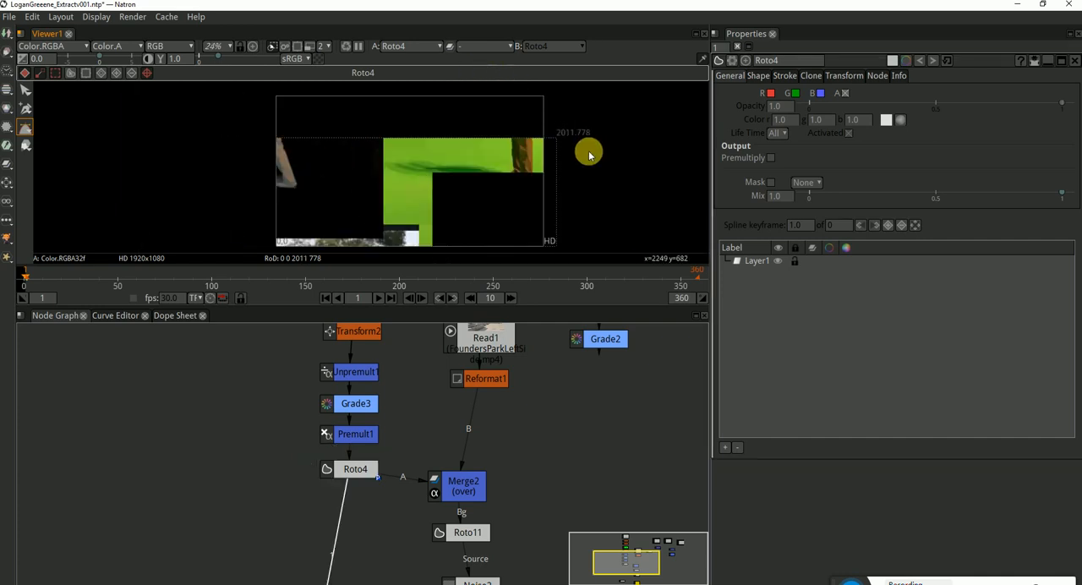
Go to the last frame, 360, and examine Roto4's output up close
click(355, 468)
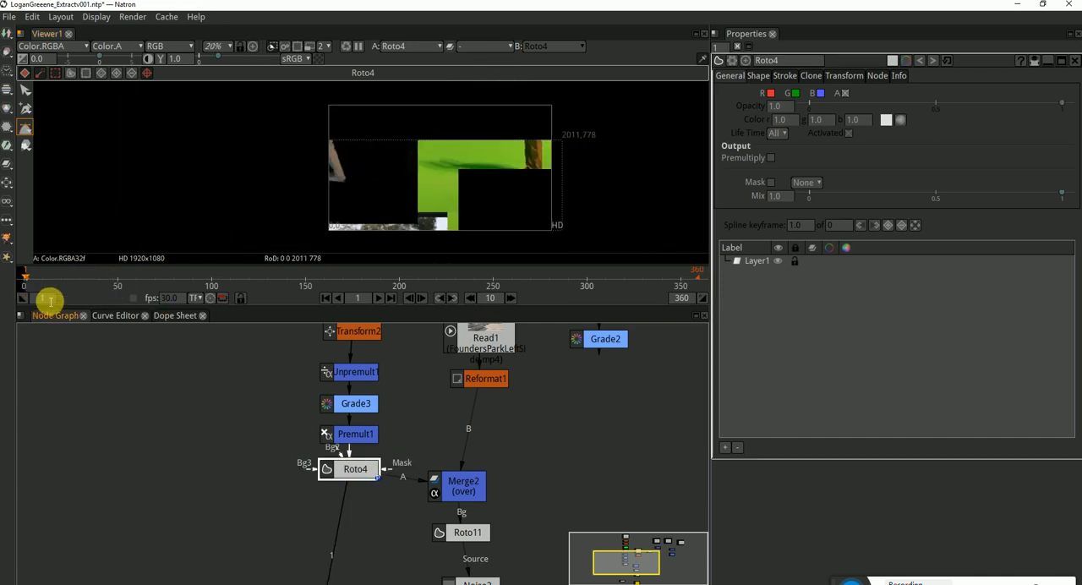
click(393, 300)
scroll(557, 156, up, 2)
scroll(440, 162, up, 2)
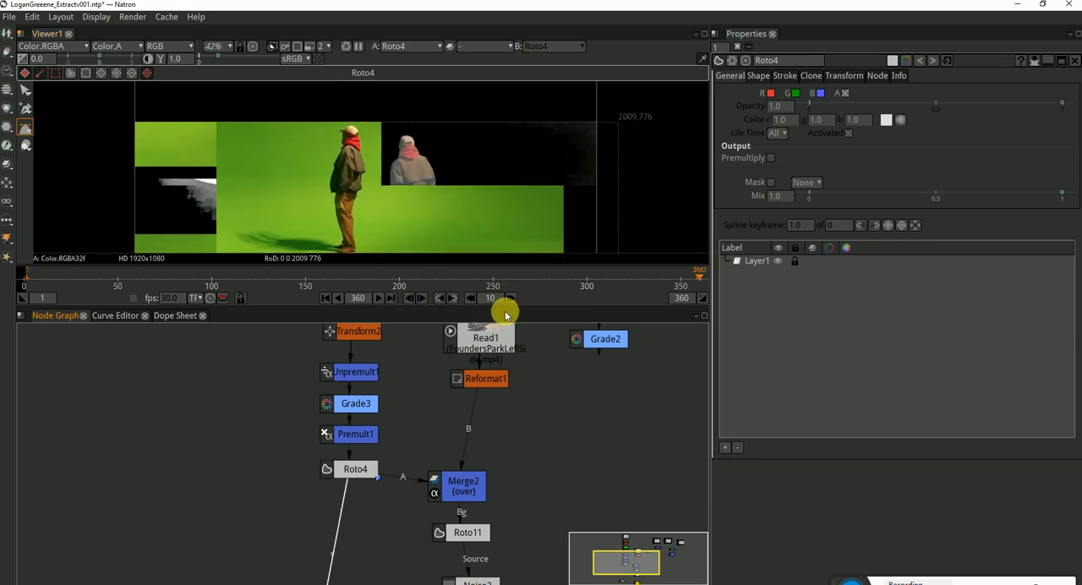
Enlarge the viewer area and refresh the render of Roto4's output at frame 360
drag(526, 313, 518, 358)
drag(445, 196, 393, 183)
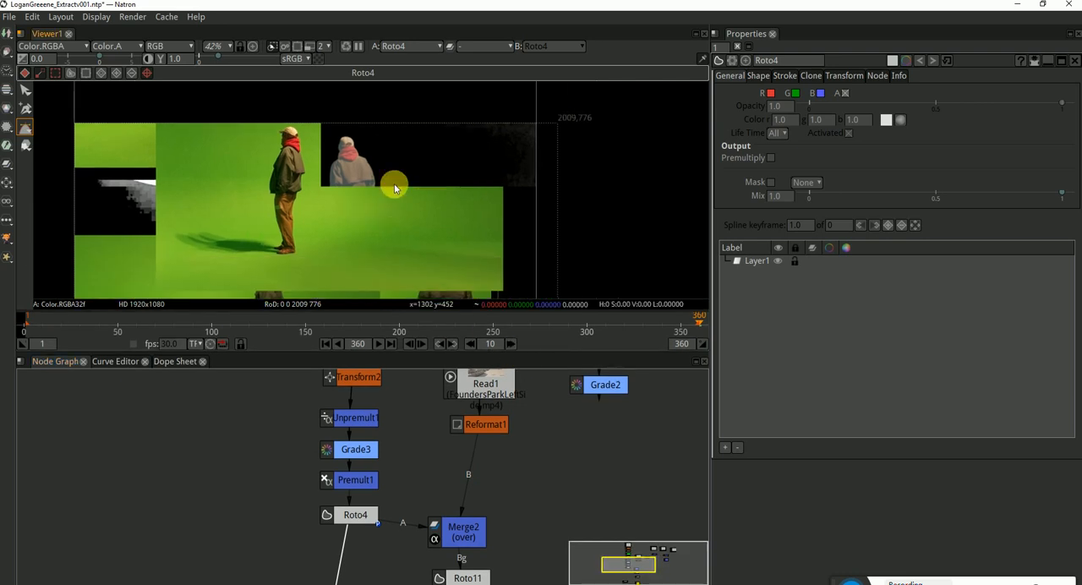
click(344, 46)
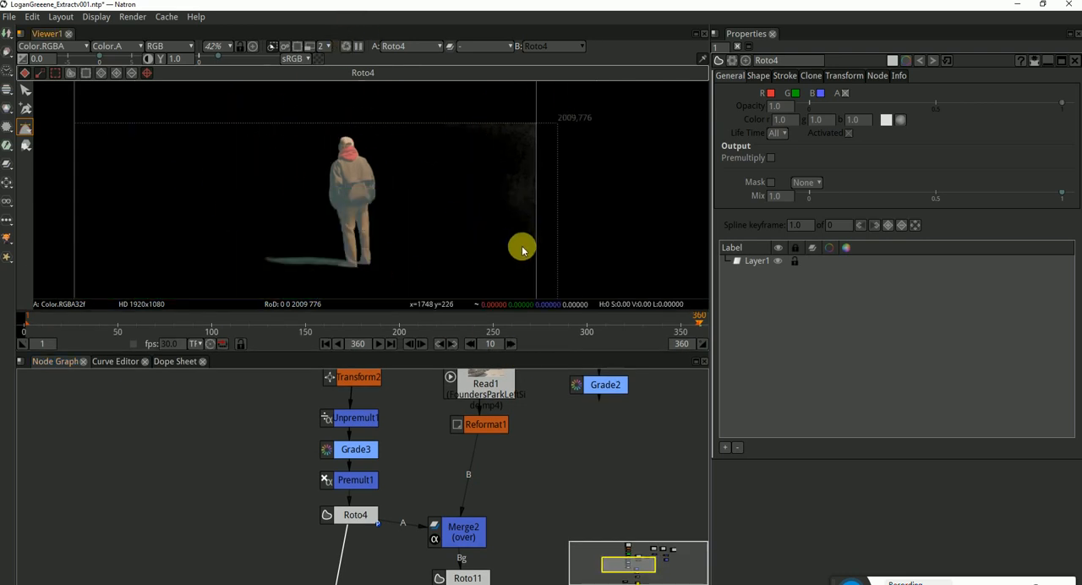
drag(530, 241, 518, 221)
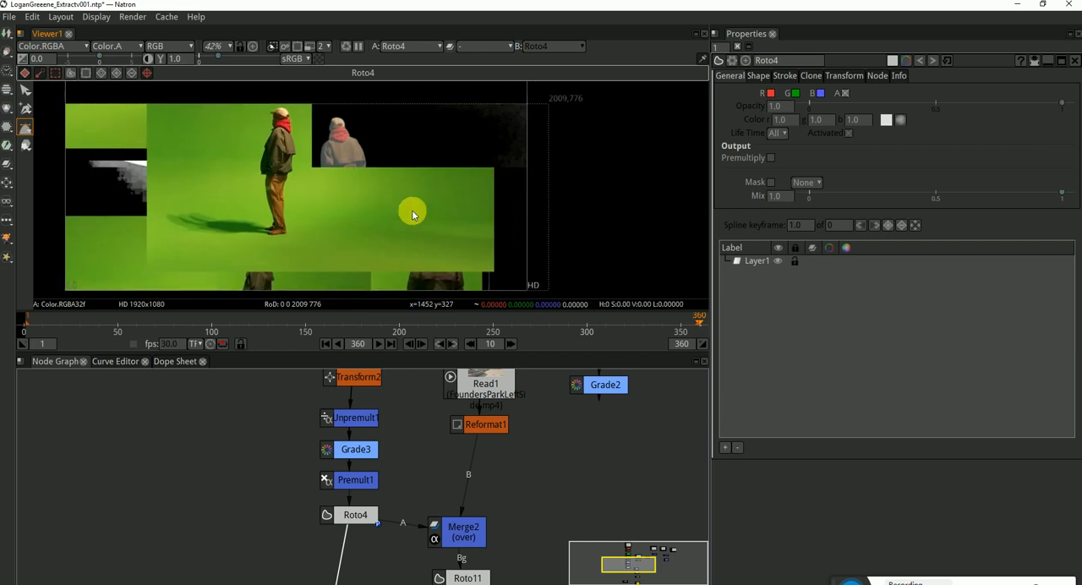
click(346, 47)
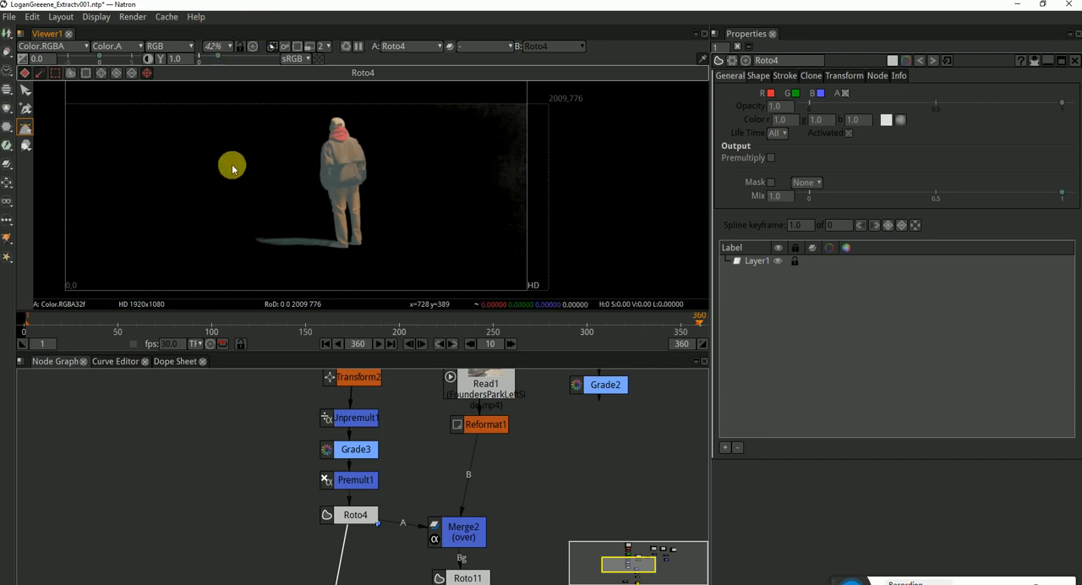
Clear all caches and check the re-rendered Roto4 image around the figure
click(164, 18)
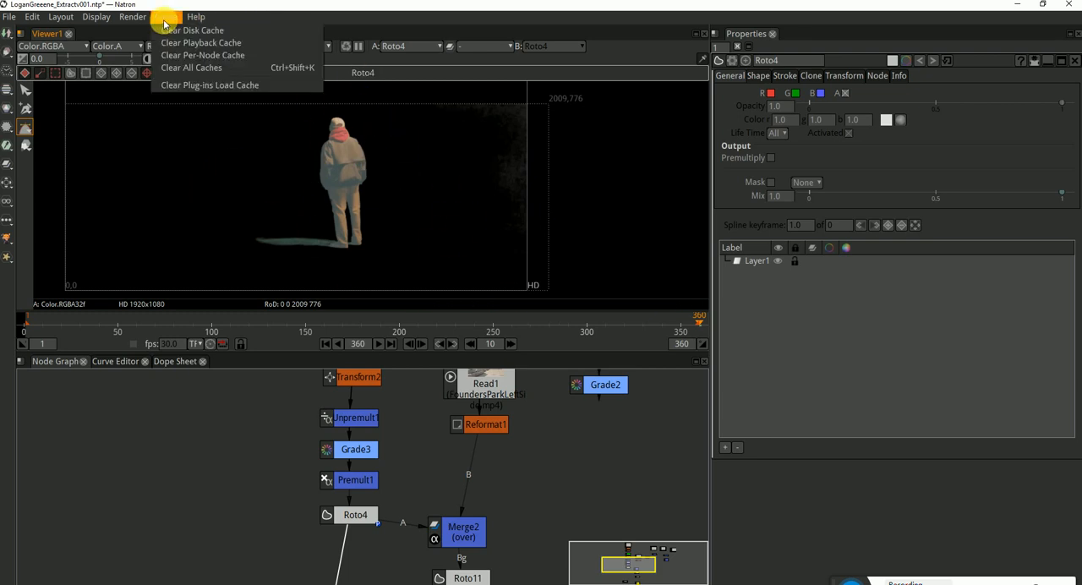
click(211, 69)
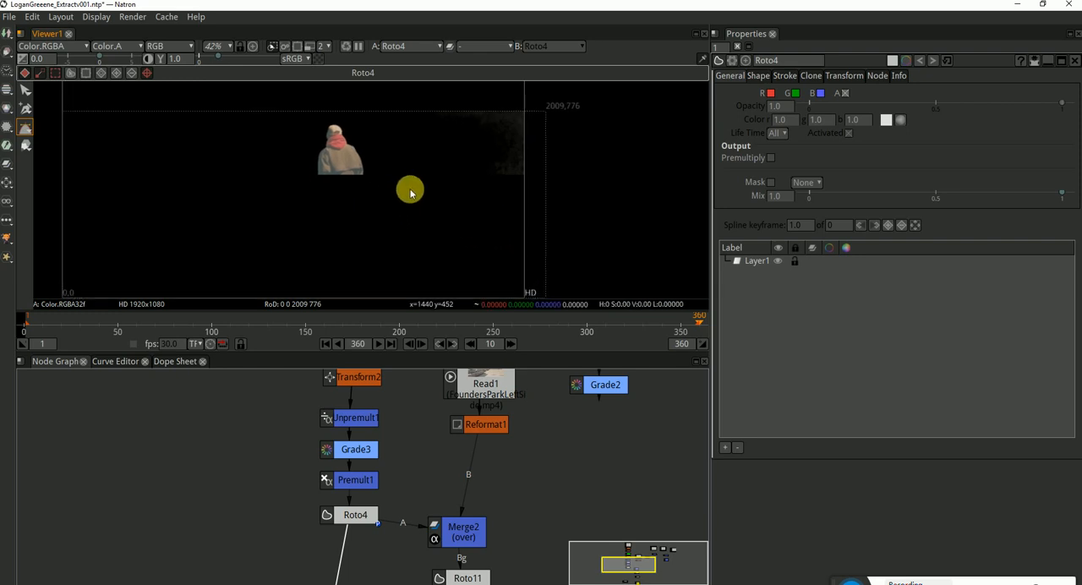
scroll(410, 202, up, 2)
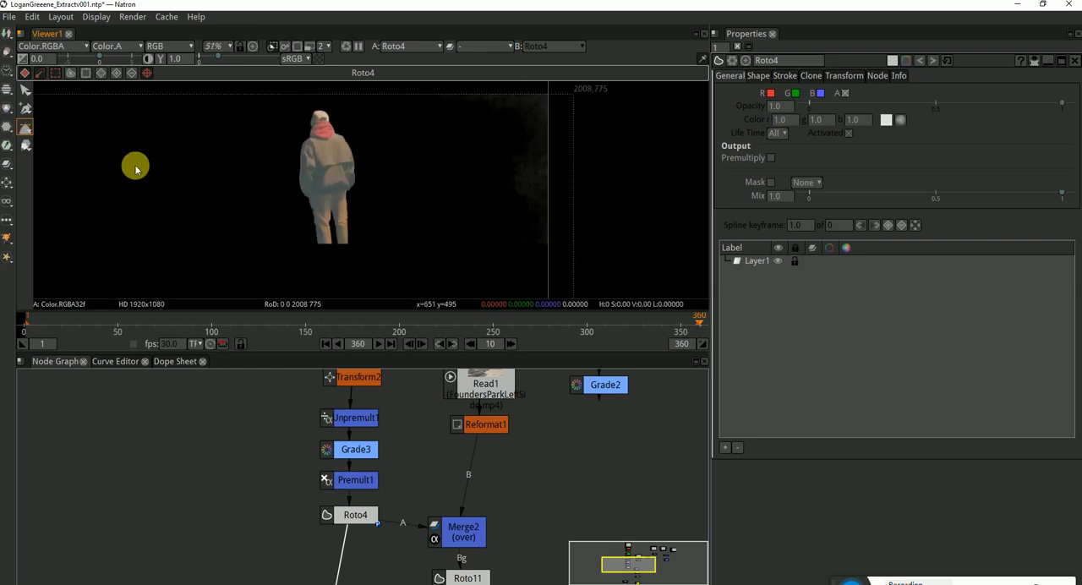
Draw a closed eight-point Bezier shape in Roto4 around the grey residue beside the figure, extending past the frame's right and bottom edges
click(393, 94)
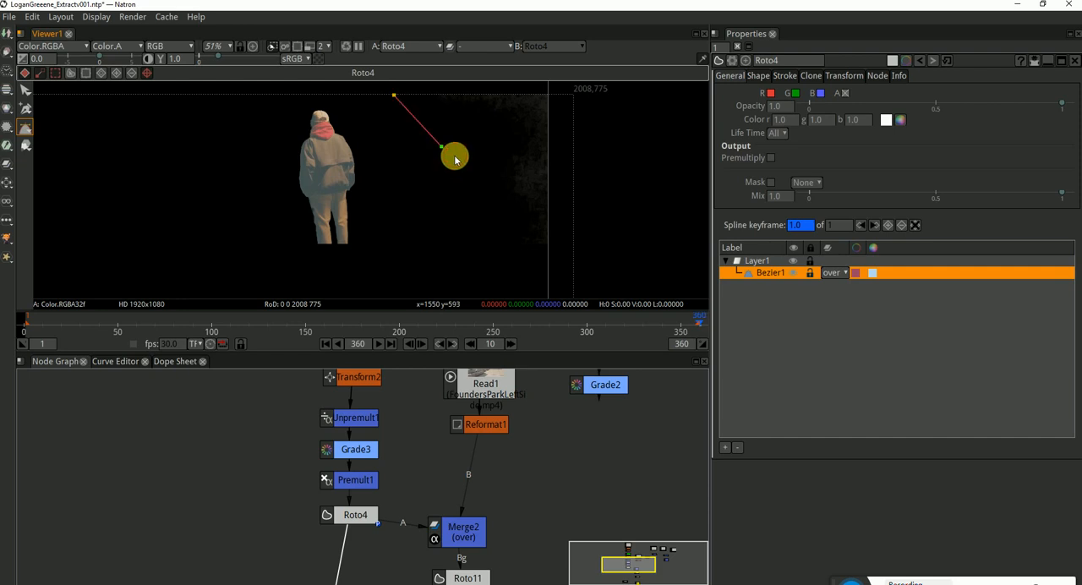
click(495, 255)
click(476, 284)
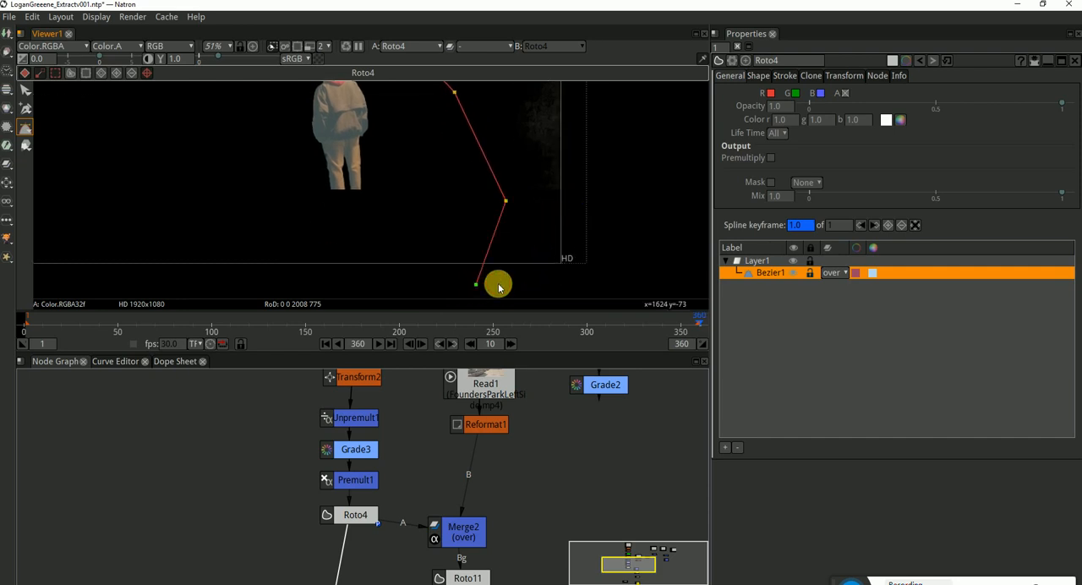
drag(631, 169, 628, 235)
click(656, 110)
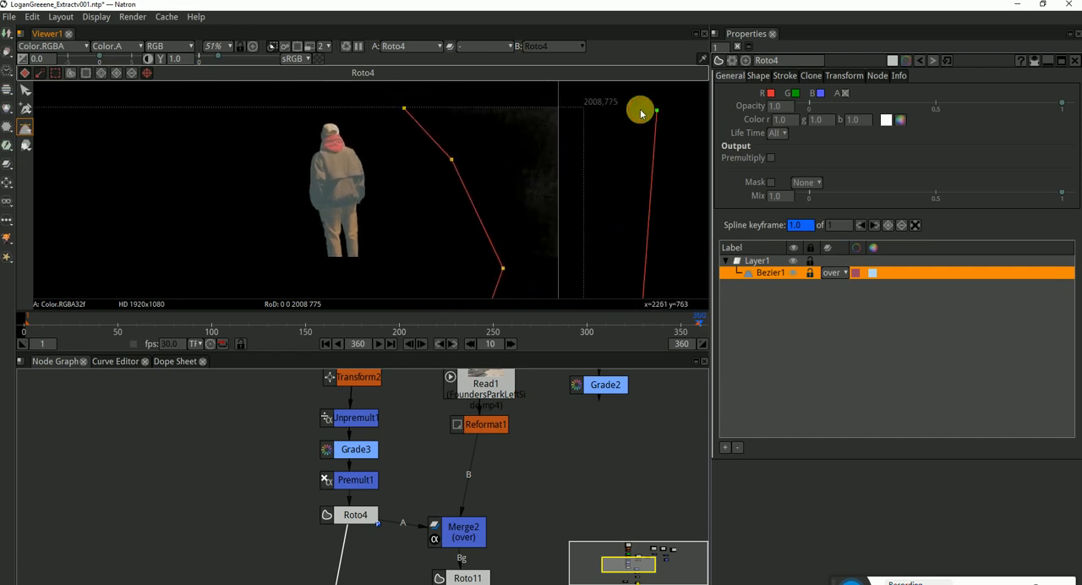
click(588, 94)
click(469, 94)
key(Return)
scroll(566, 145, down, 1)
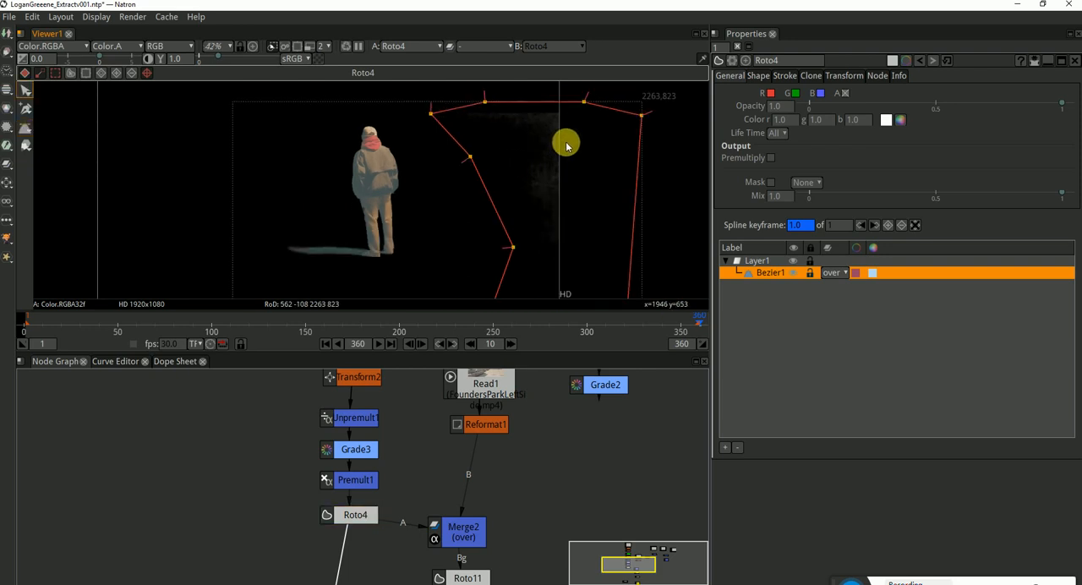
scroll(572, 183, down, 1)
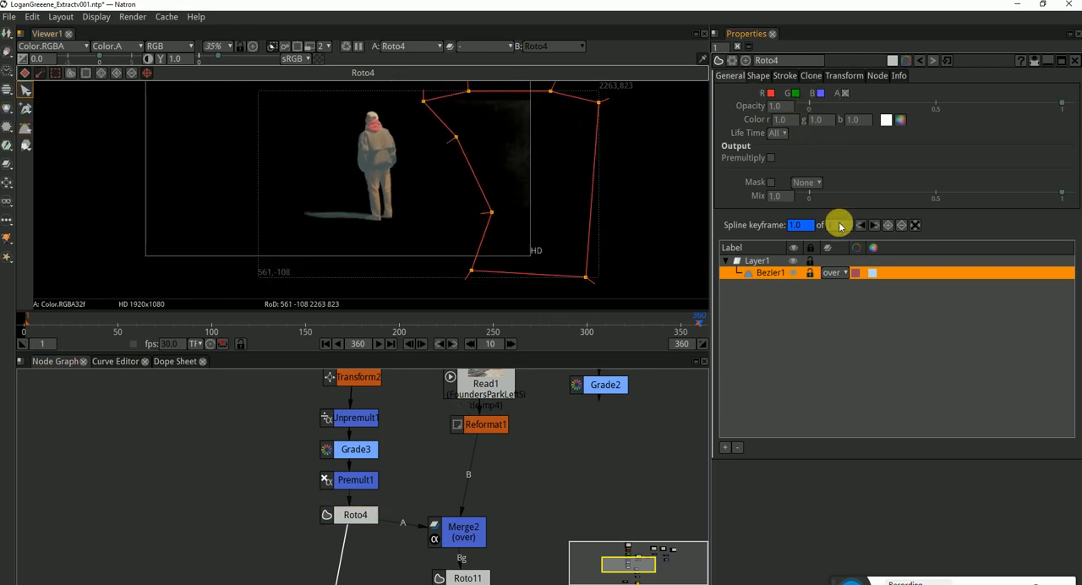
Set the new Bezier's blending mode to min, change it to multiply, and enable Premultiply on Roto4
click(835, 272)
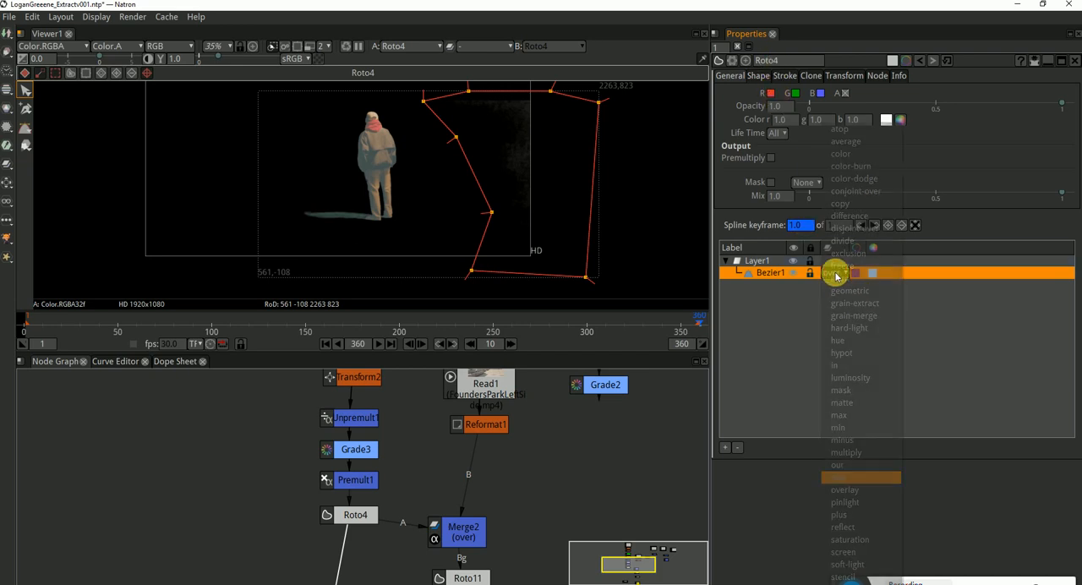
click(842, 428)
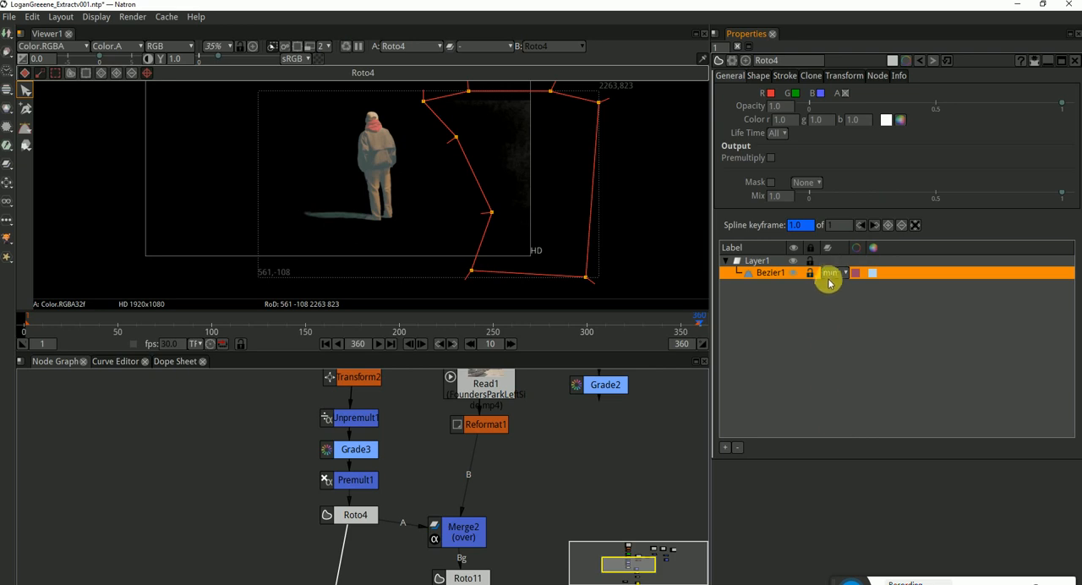
click(832, 273)
click(859, 454)
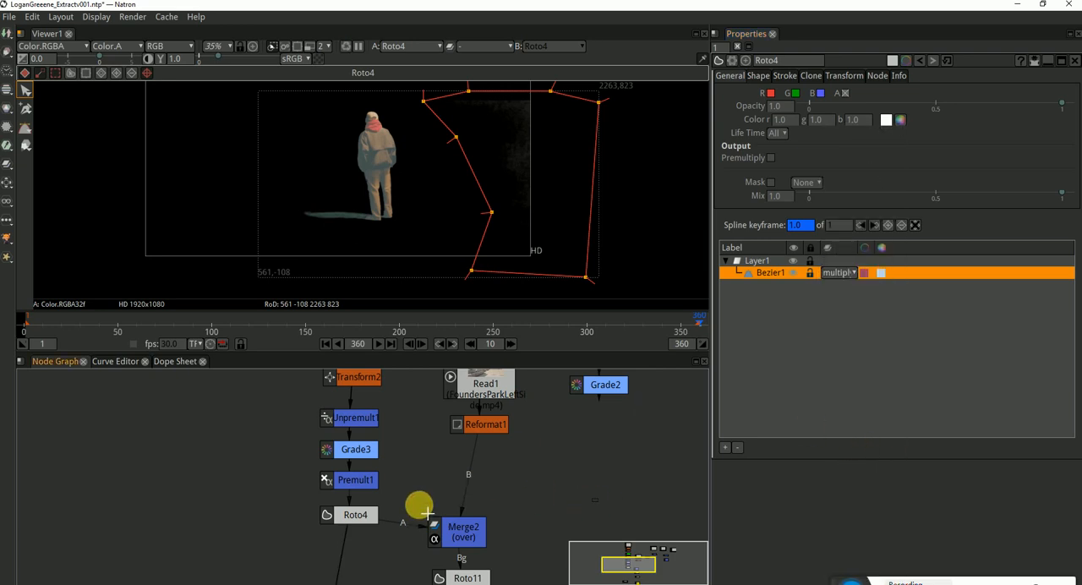
click(370, 517)
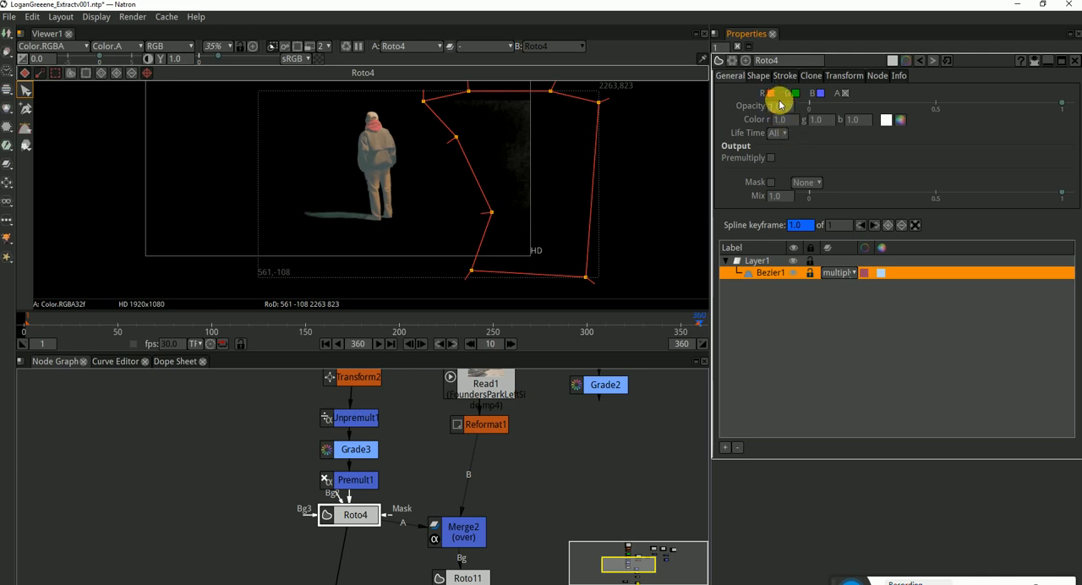
click(771, 160)
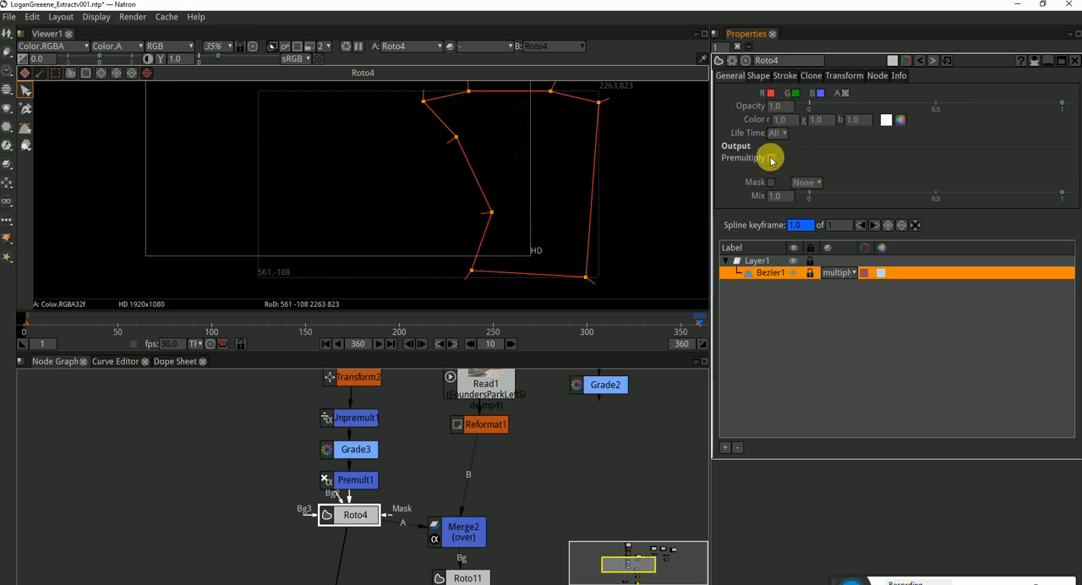
Try the mask, matte and exclusion blending modes on Roto4's Bezier shape
click(845, 272)
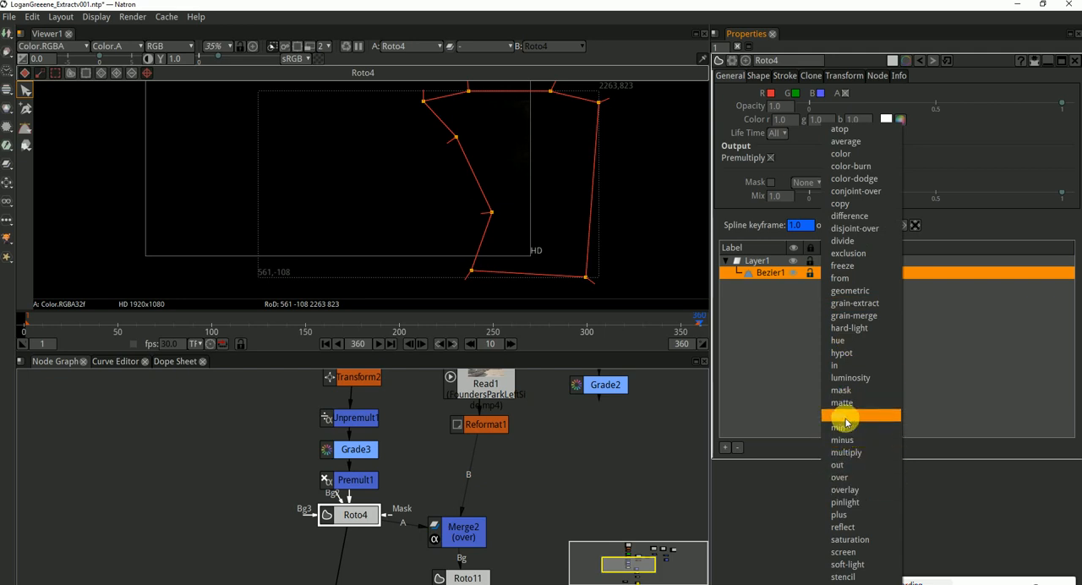
click(845, 390)
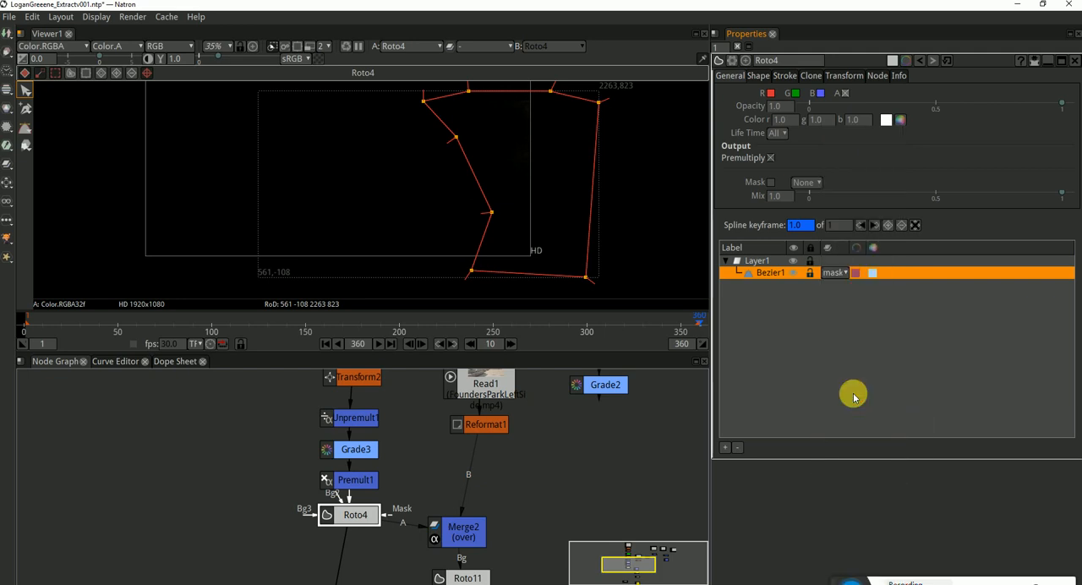
click(834, 273)
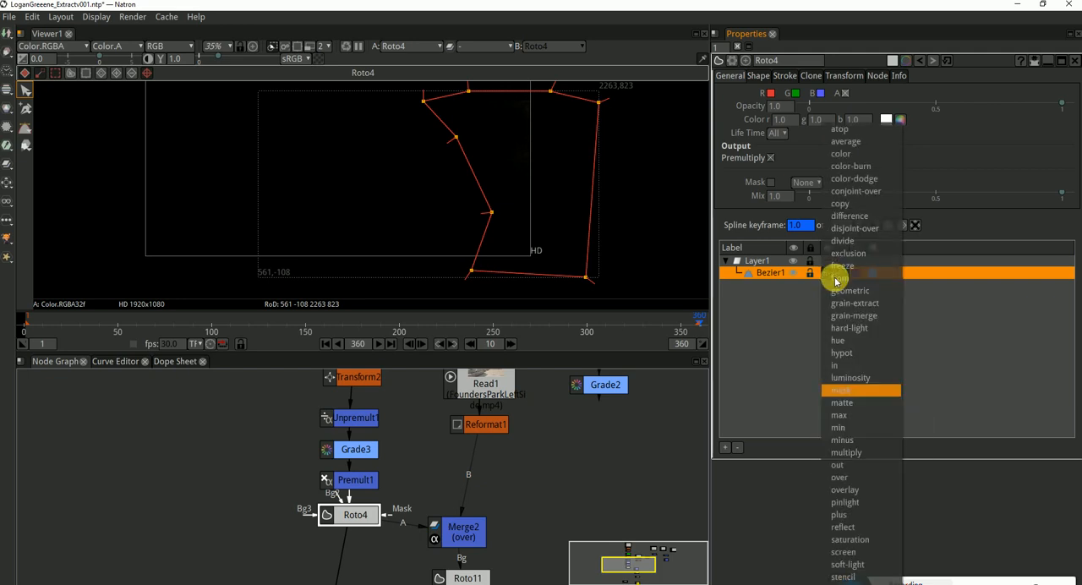
click(853, 403)
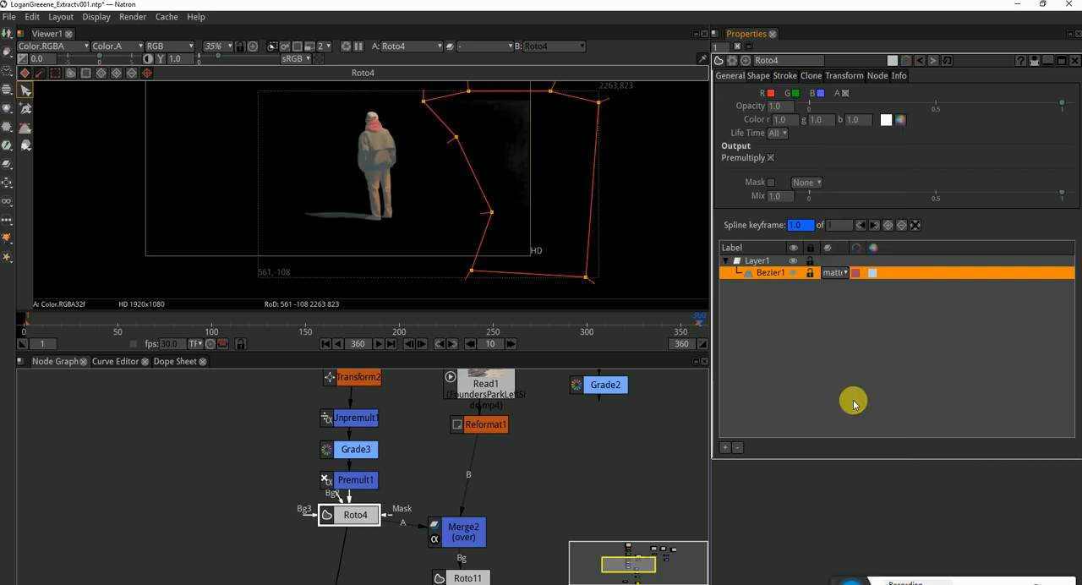
click(836, 274)
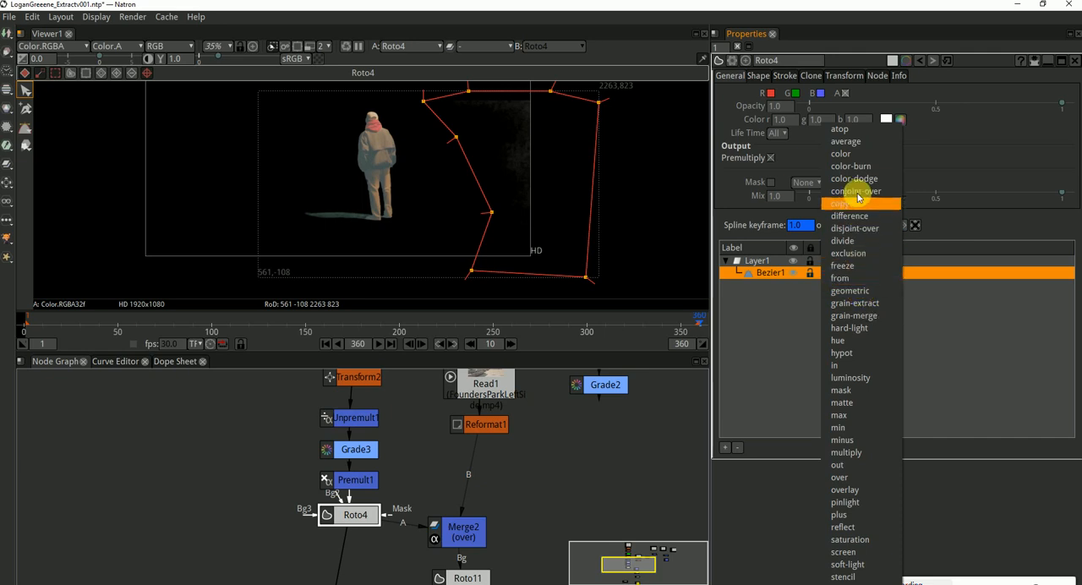
click(859, 253)
click(844, 275)
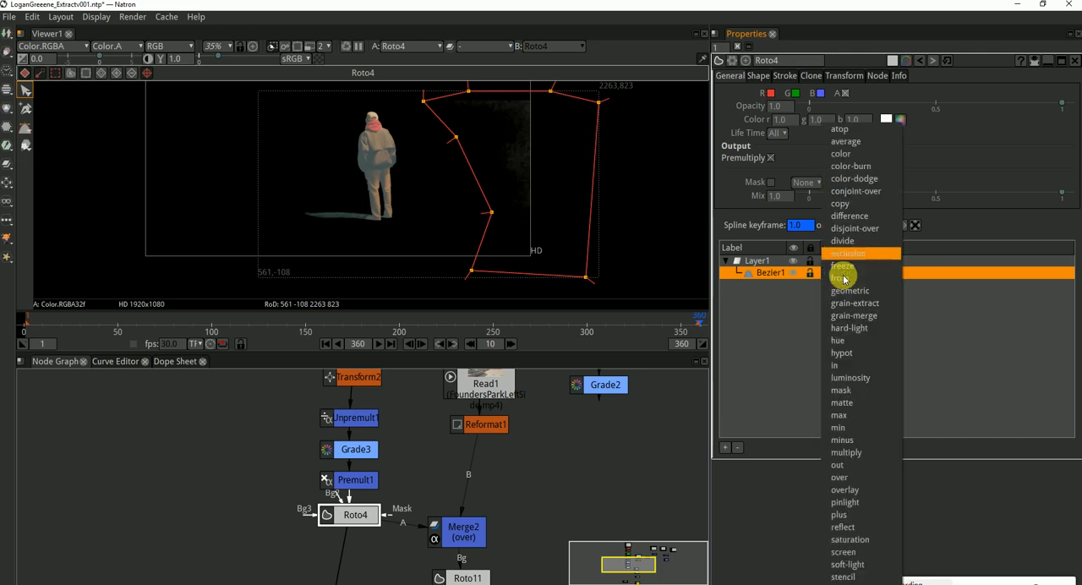
click(960, 355)
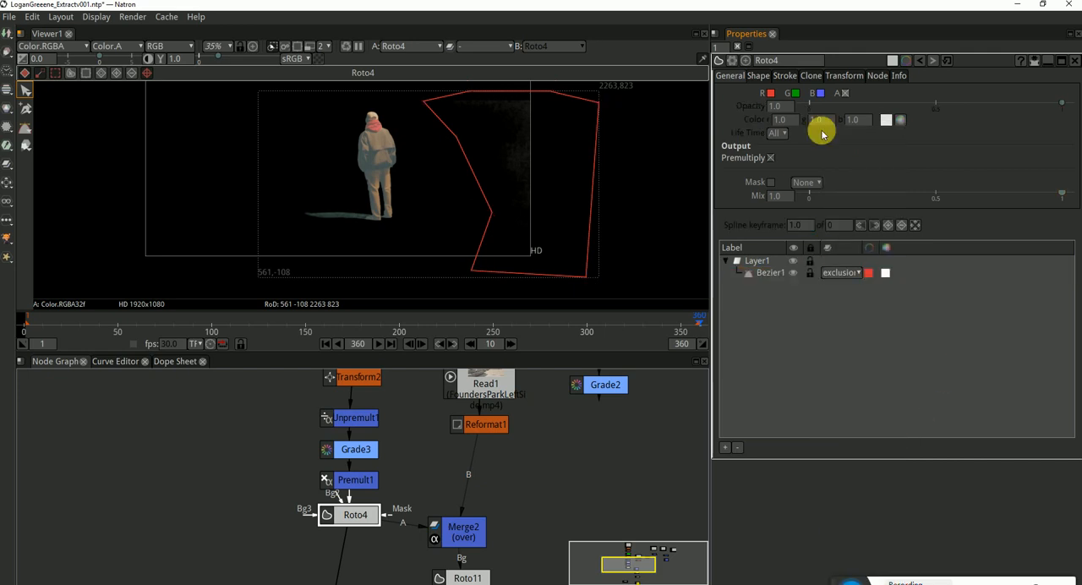
Try a black color on the Bezier shape and switch its blending mode to multiply
click(774, 272)
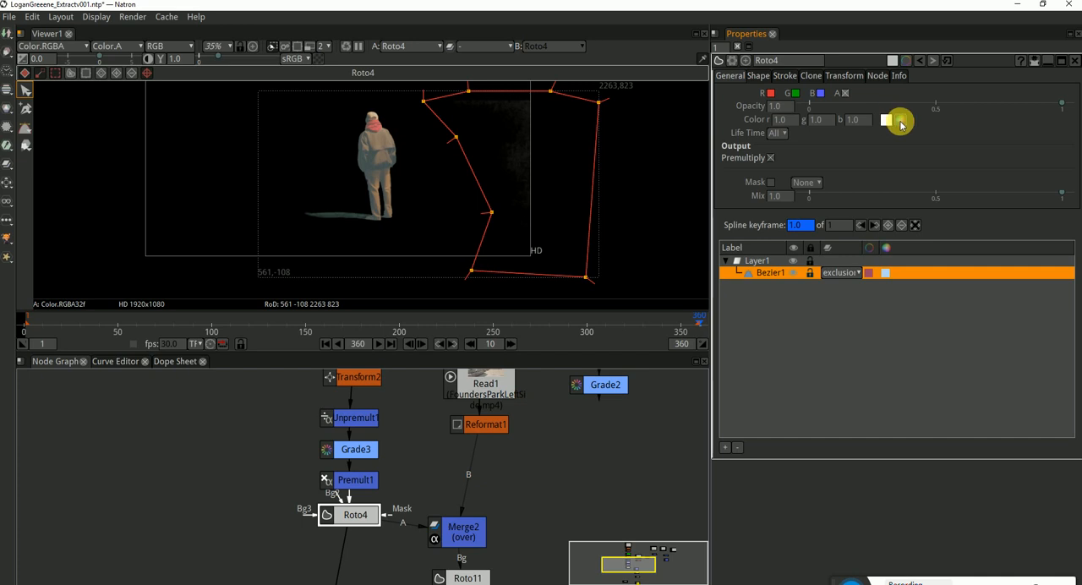
click(901, 120)
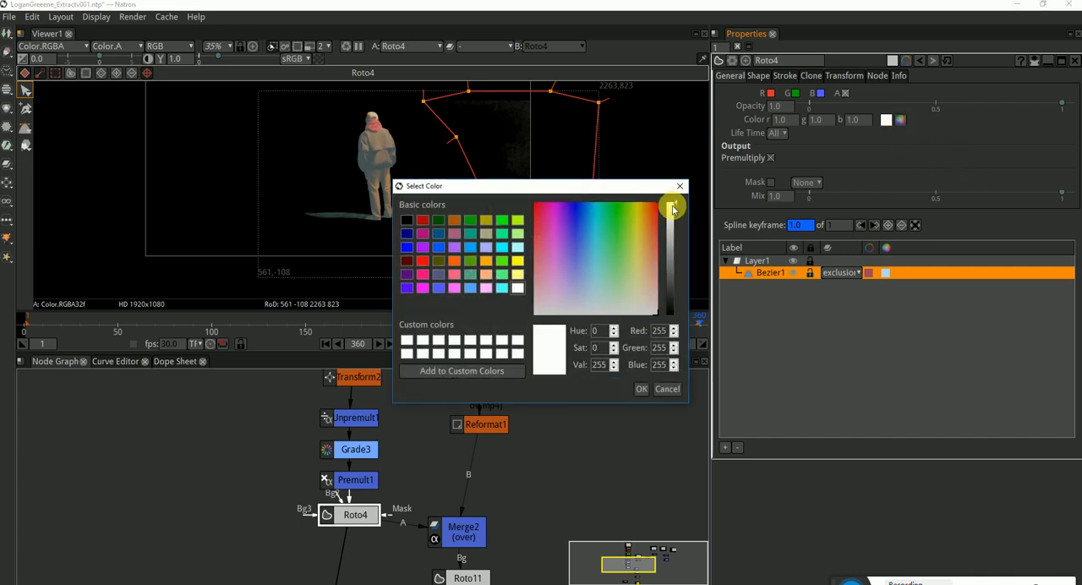
drag(672, 209, 676, 321)
click(641, 389)
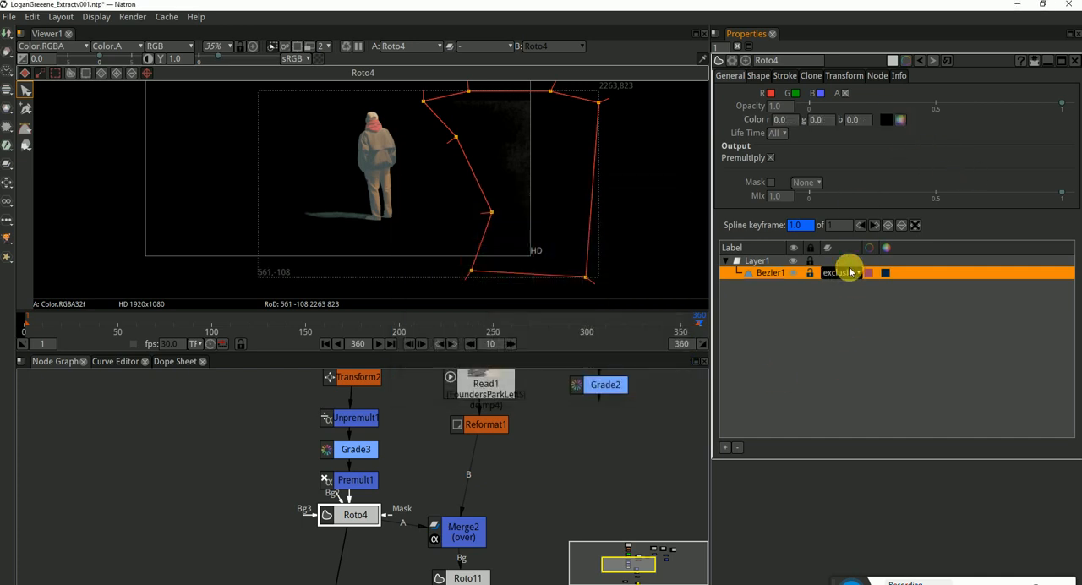
click(851, 273)
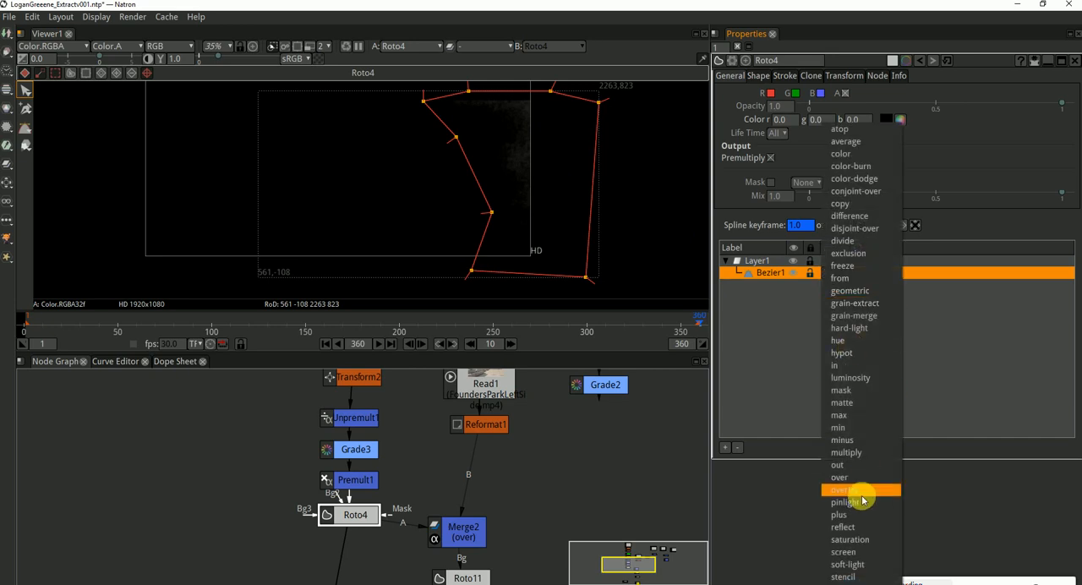
click(858, 453)
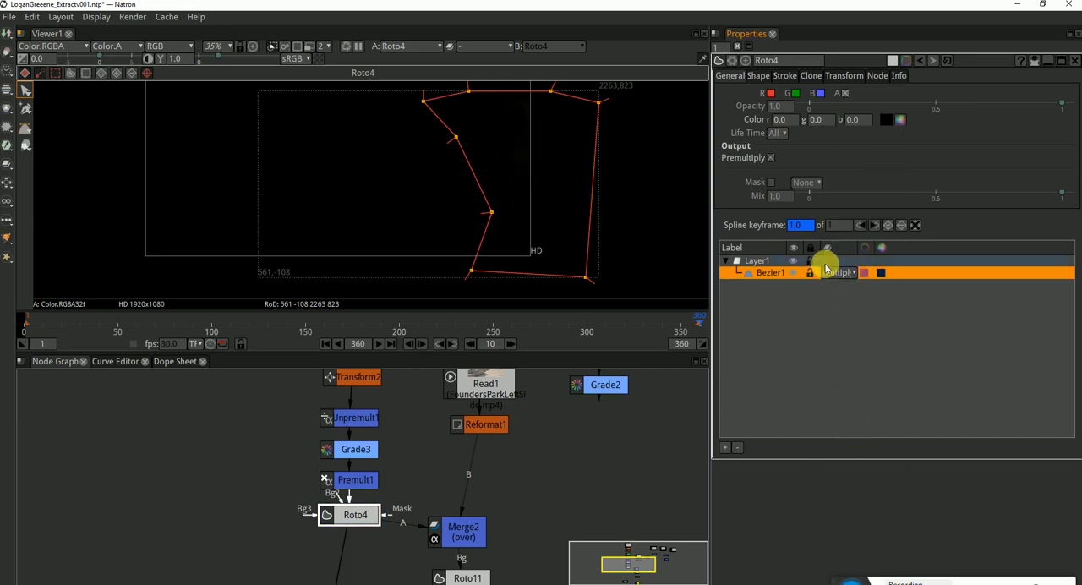
Set the Bezier's color back to white and try the over blending mode before returning to multiply
click(900, 119)
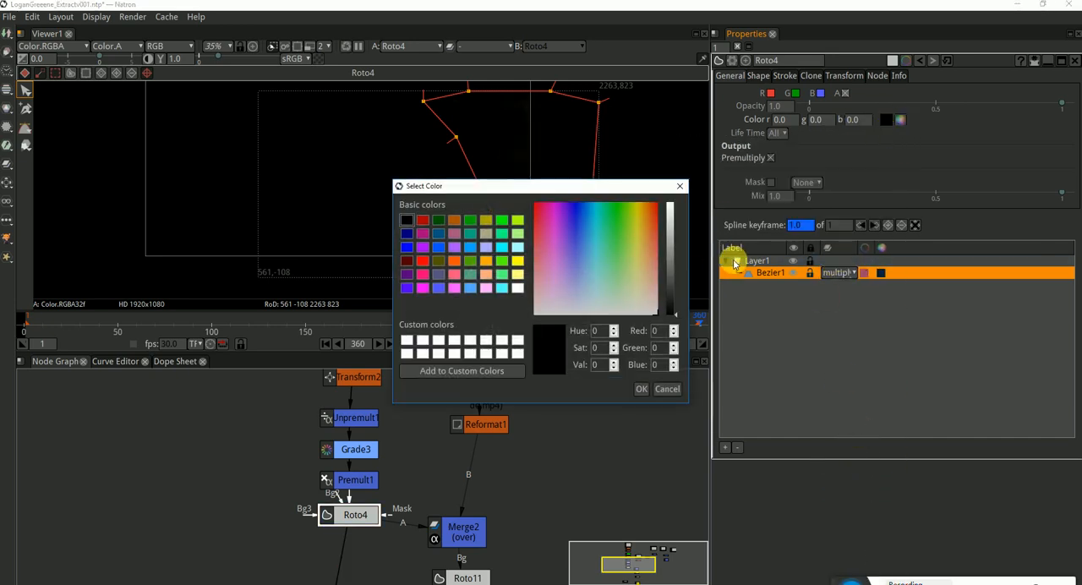
drag(672, 306, 667, 184)
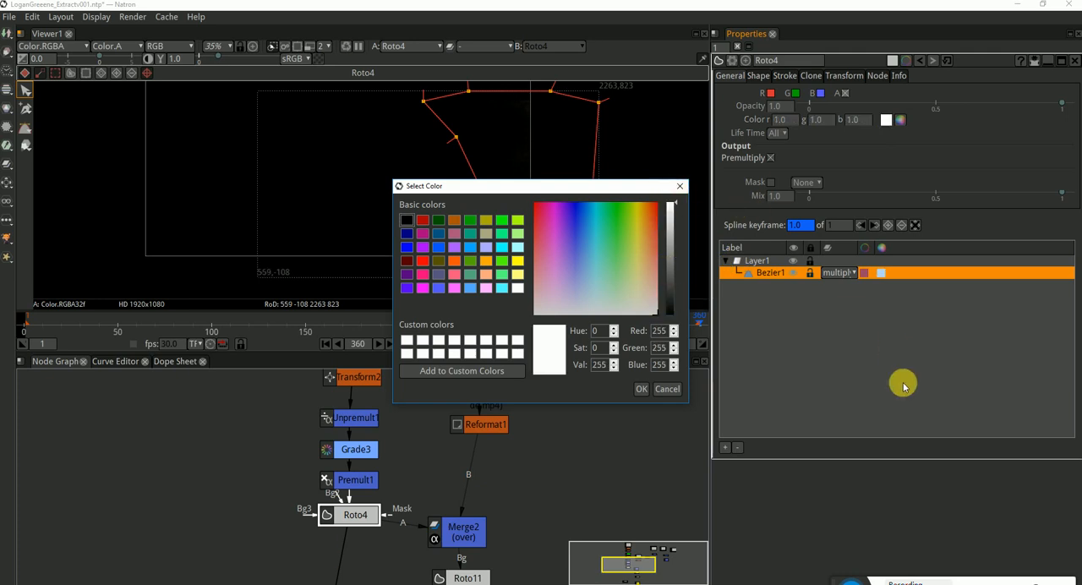
click(640, 388)
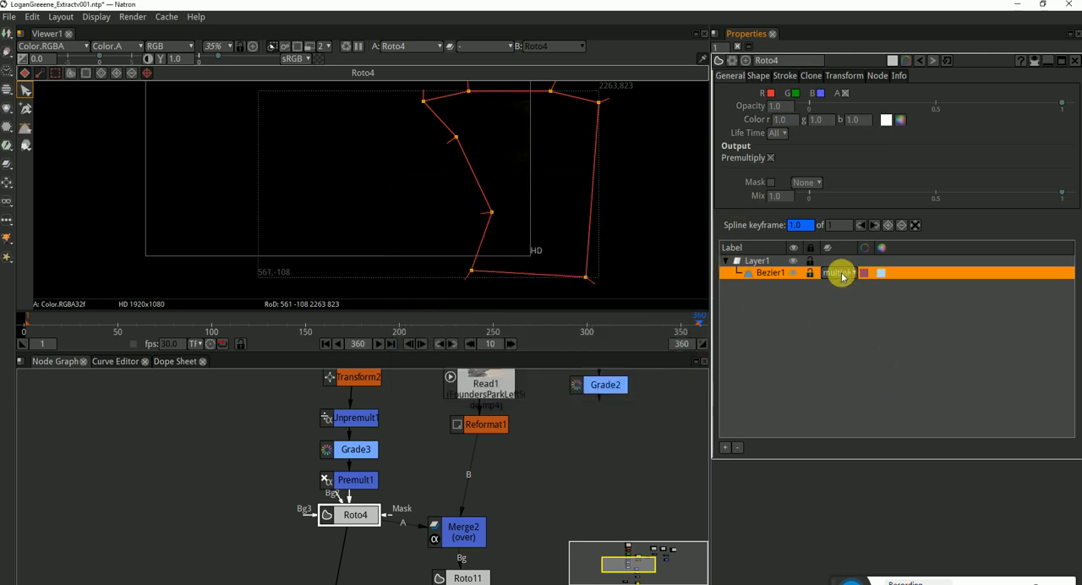
click(842, 276)
click(877, 478)
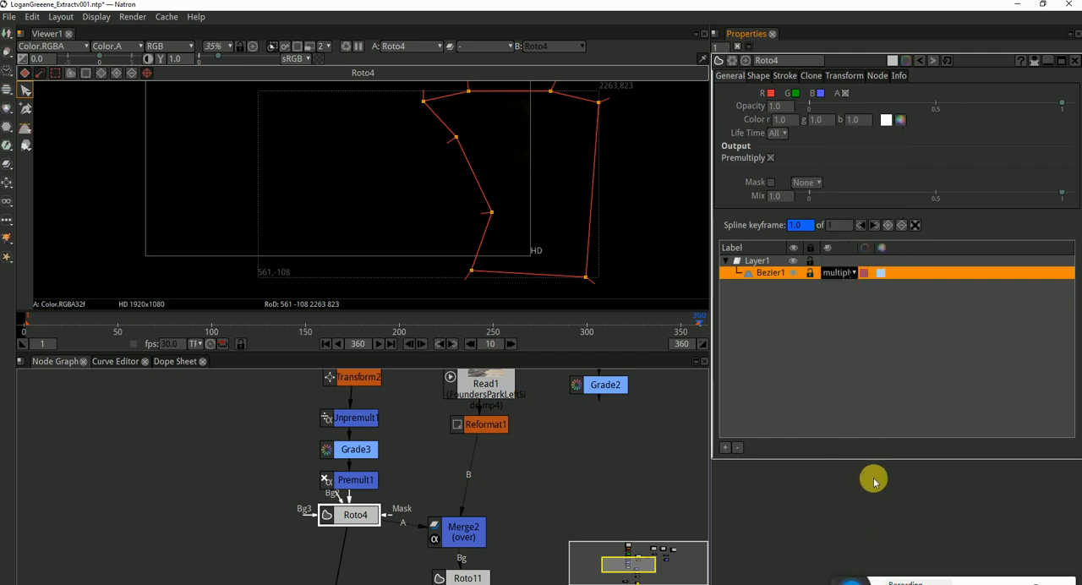
click(832, 273)
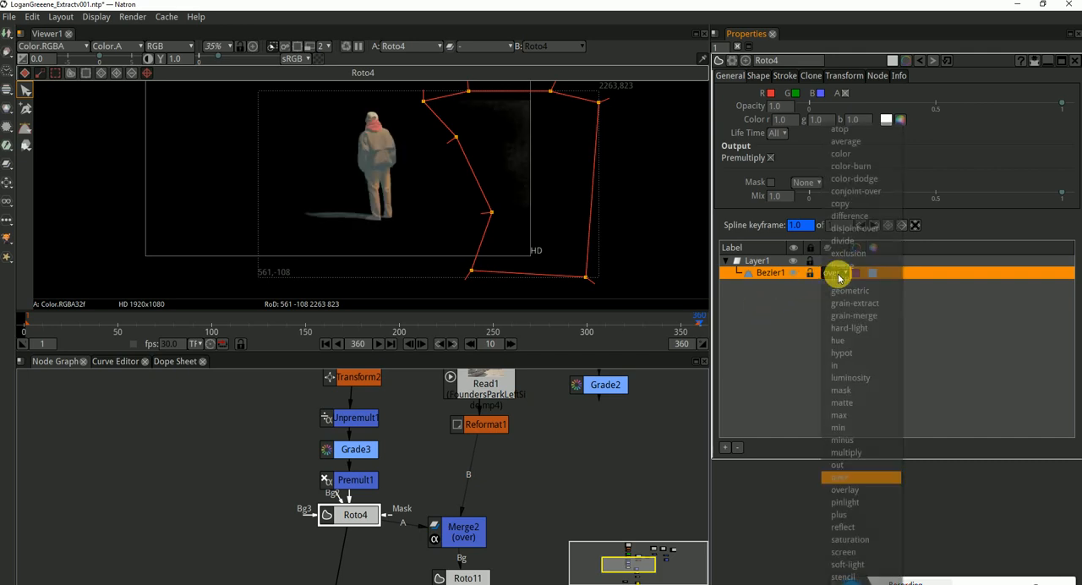
click(862, 443)
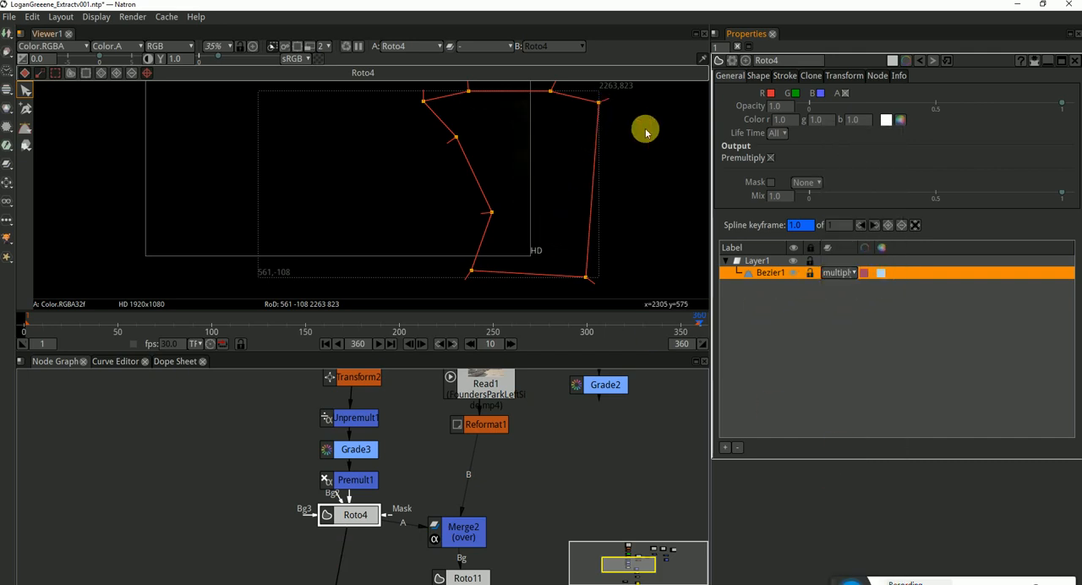
Move Roto4's whole Bezier over the walking man at frame 360 and pull its lower-left point outward beyond his shadow
drag(650, 84, 448, 294)
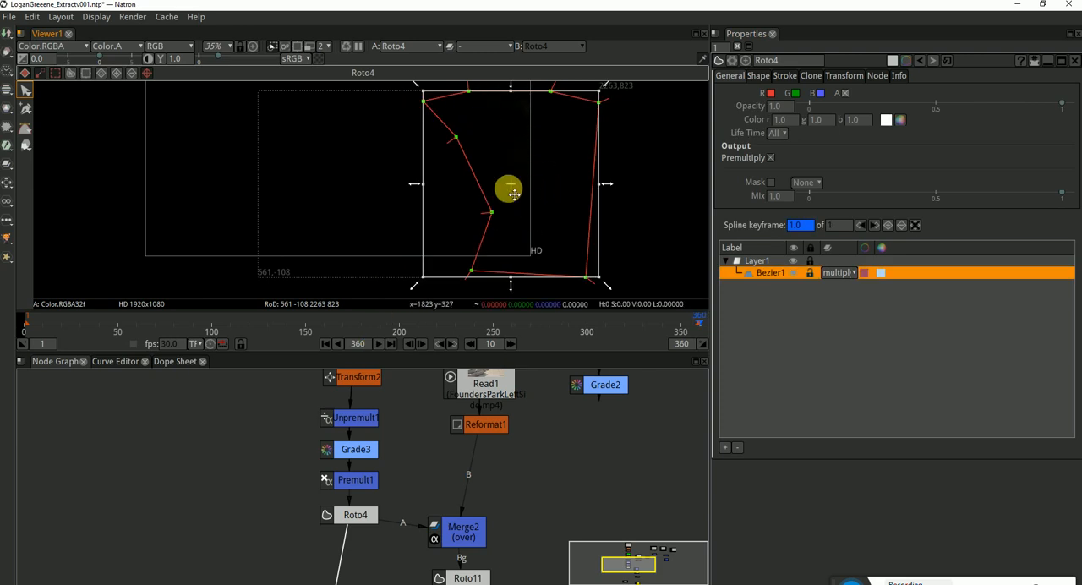
drag(512, 188, 273, 209)
click(480, 178)
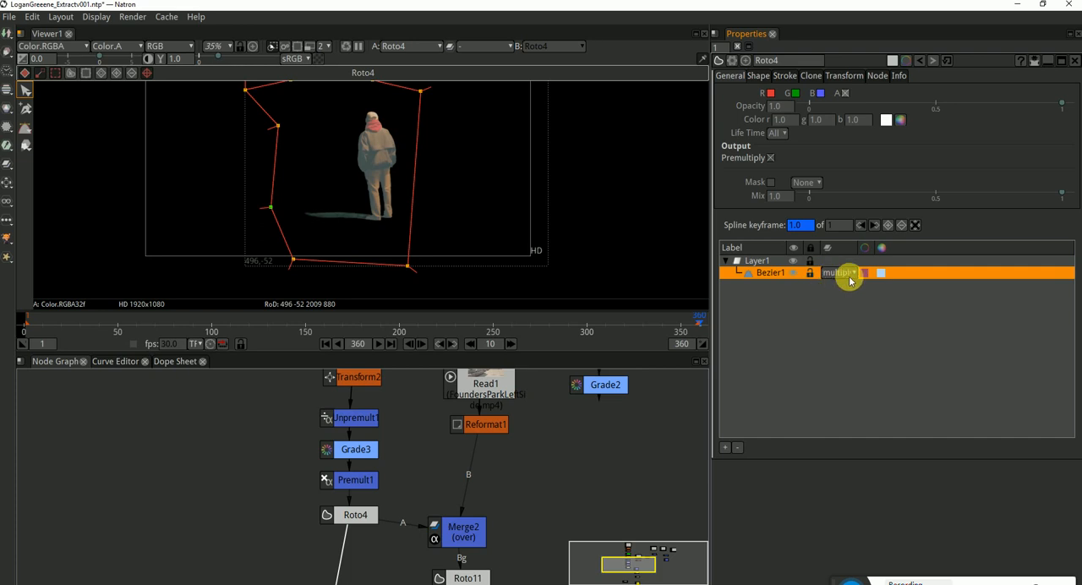
scroll(453, 133, down, 2)
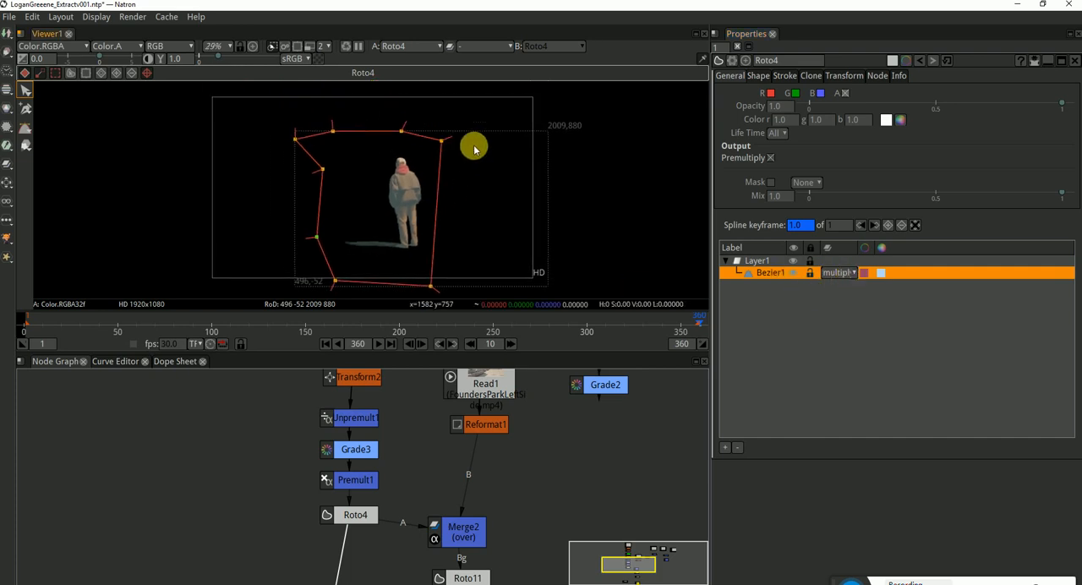
Select all of the Bezier's points and shift the shape to follow the man at frames 300, 250 and 200
drag(478, 109, 265, 329)
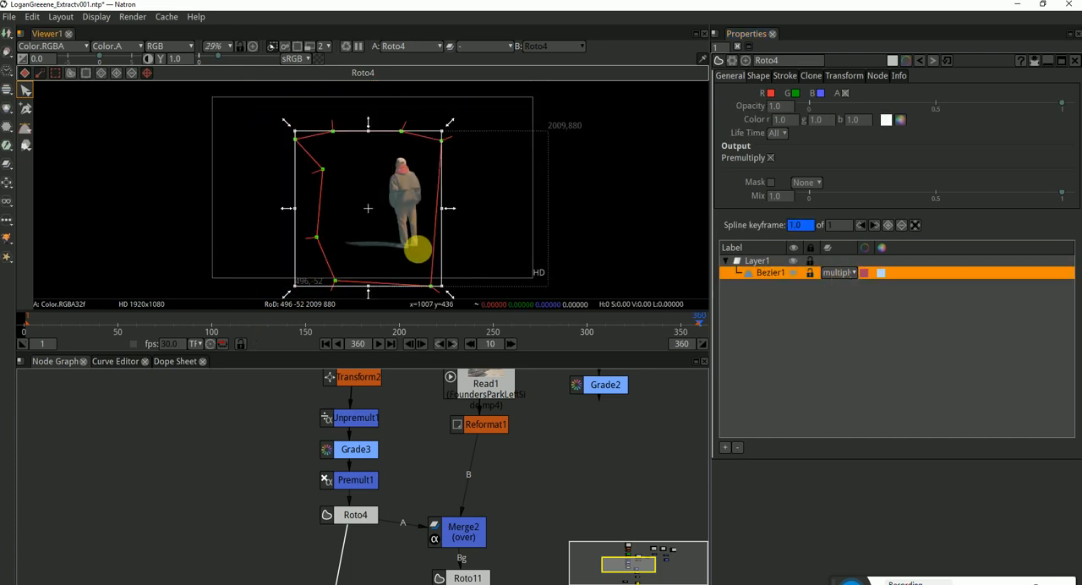
click(588, 331)
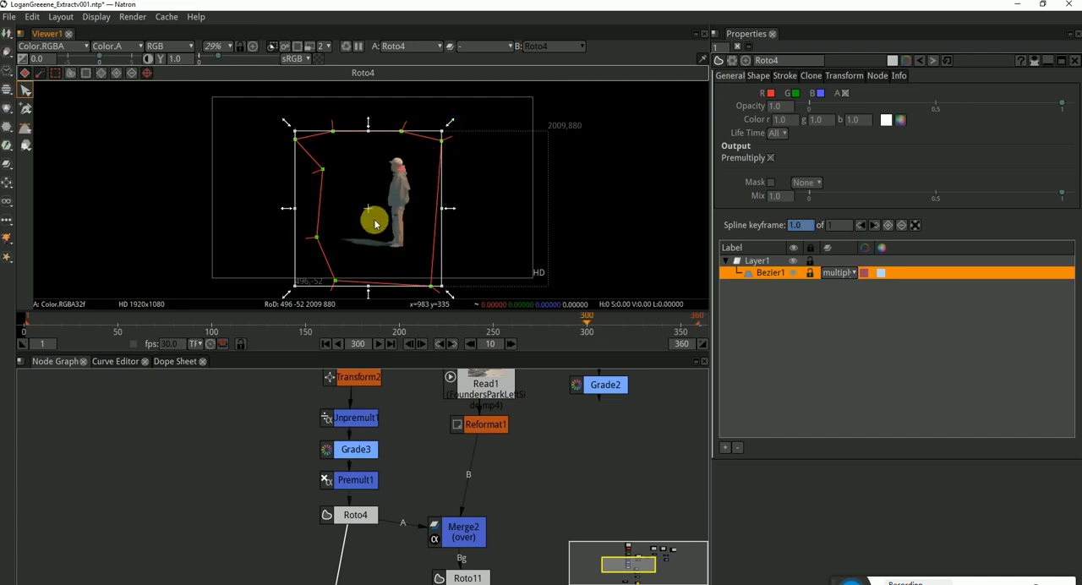
drag(374, 217, 378, 208)
drag(630, 331, 494, 331)
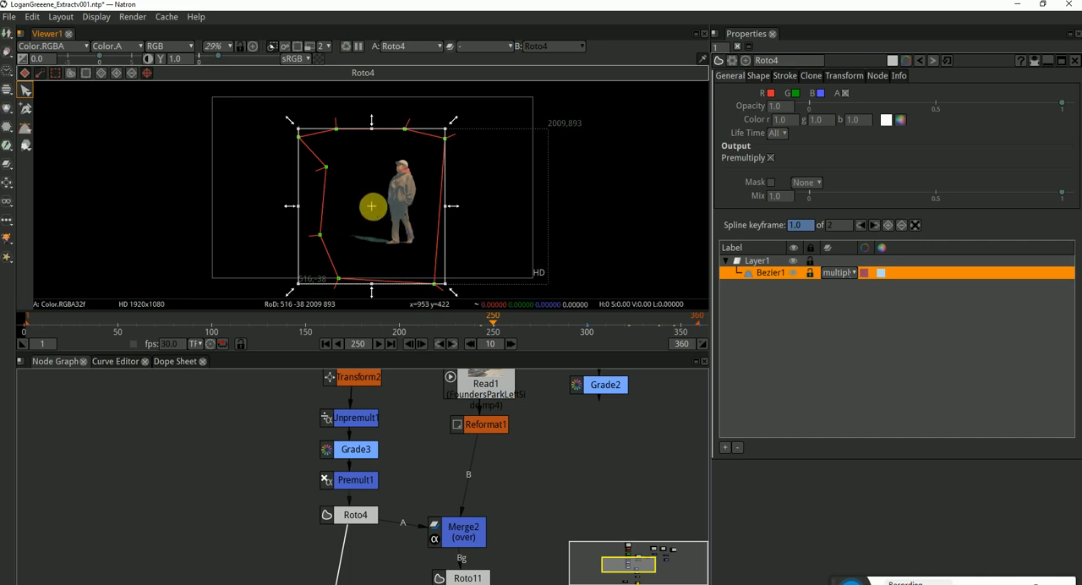
drag(372, 205, 378, 201)
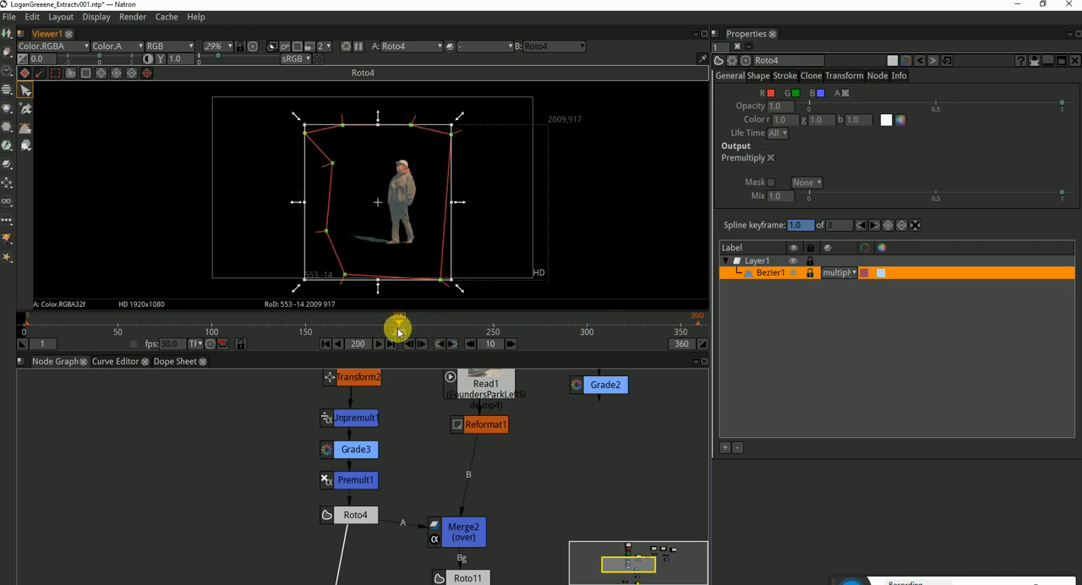
drag(382, 202, 401, 209)
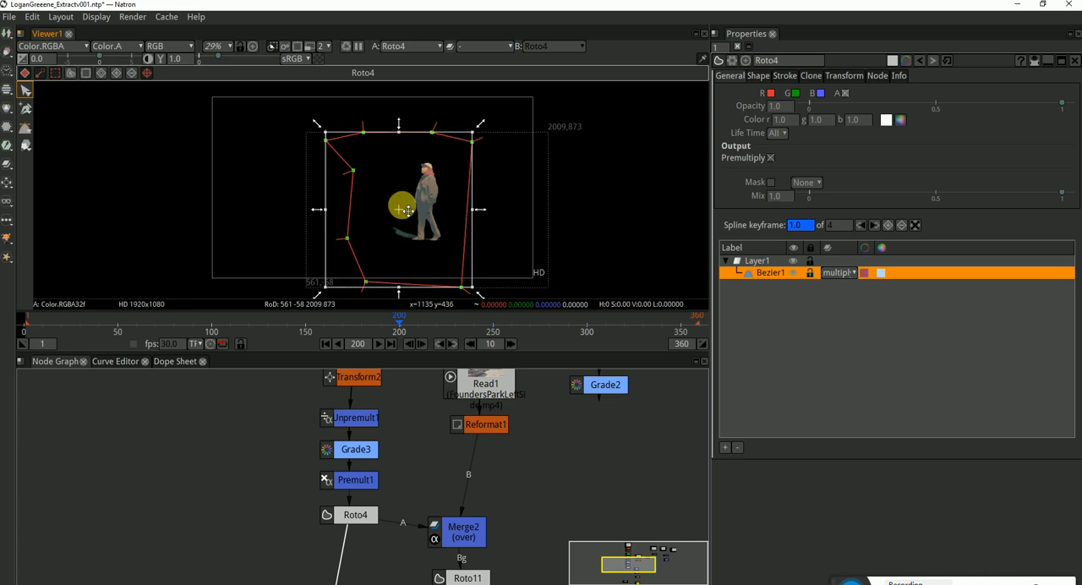
Keyframe the Bezier's position at frames 150 and 100 by shifting the whole shape toward the man
mouse_move(432, 332)
mouse_down()
mouse_move(471, 329)
mouse_move(423, 330)
mouse_up()
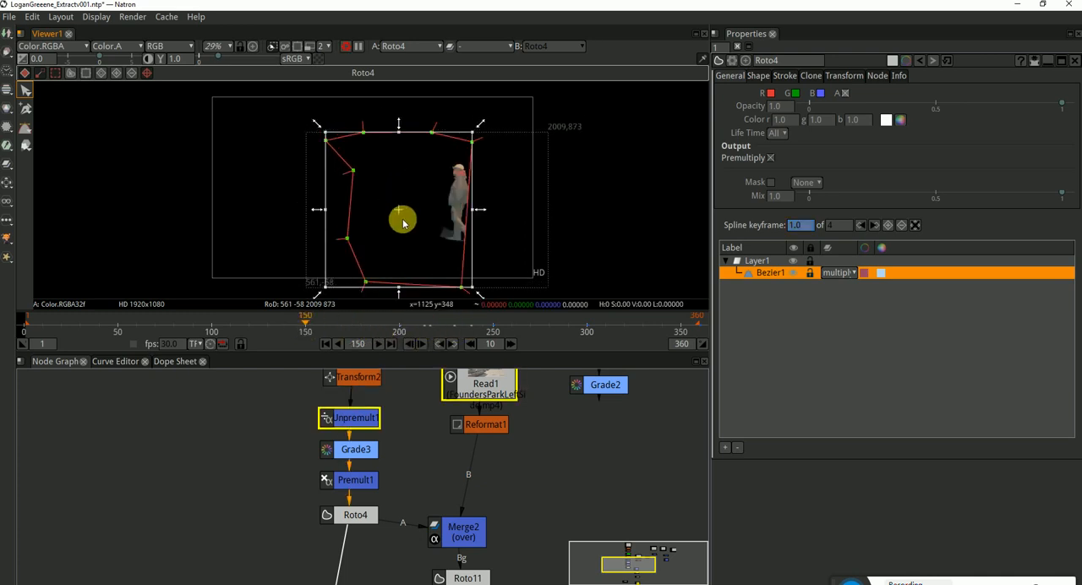
drag(400, 206, 422, 212)
drag(358, 327, 335, 324)
click(212, 331)
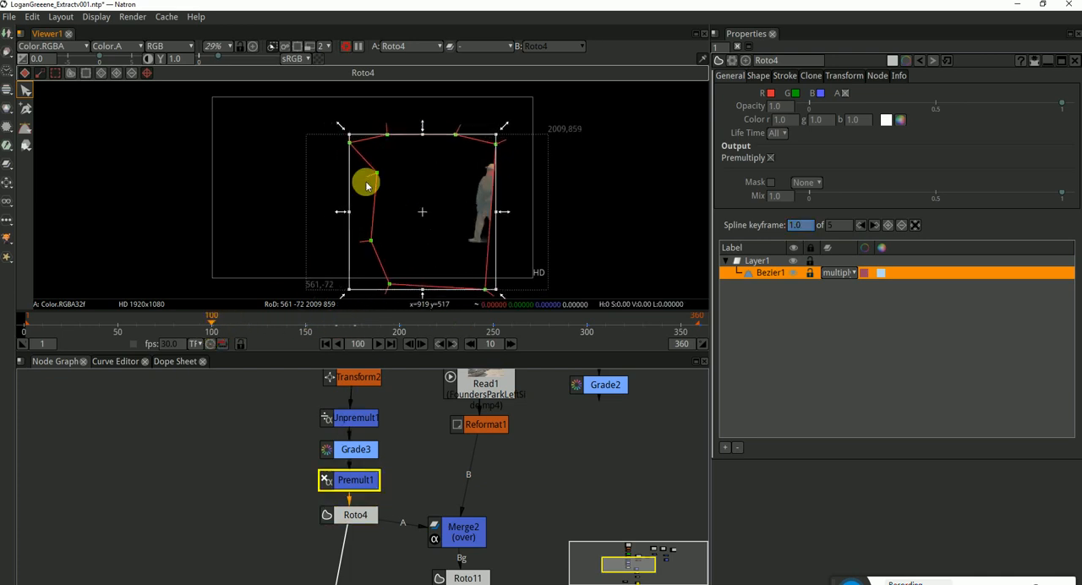
drag(452, 216, 437, 234)
Reposition the whole Bezier around the man at frames 50 and 1, and deselect its points
drag(256, 333, 118, 332)
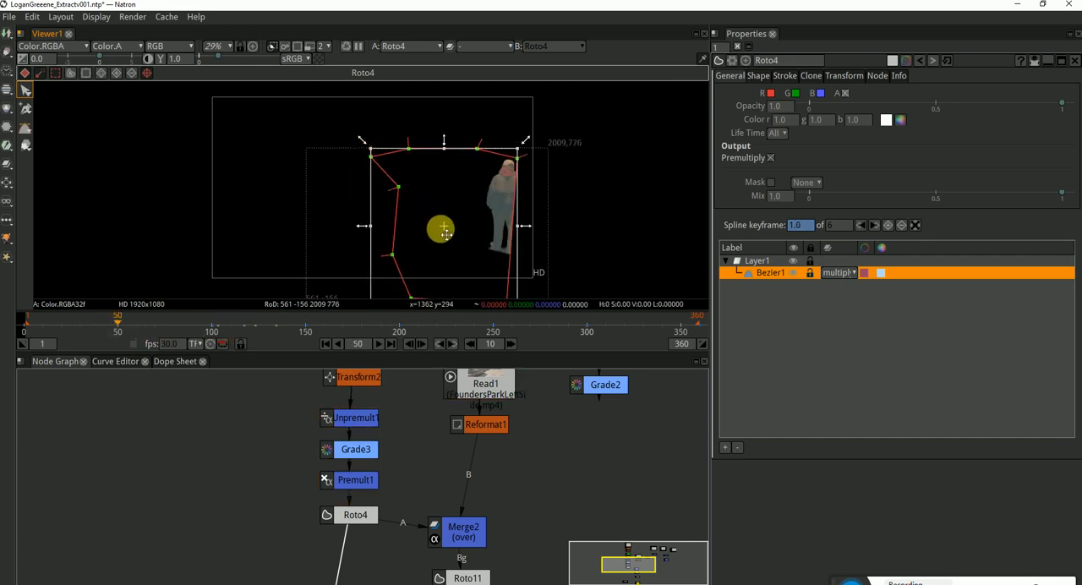
drag(454, 230, 482, 233)
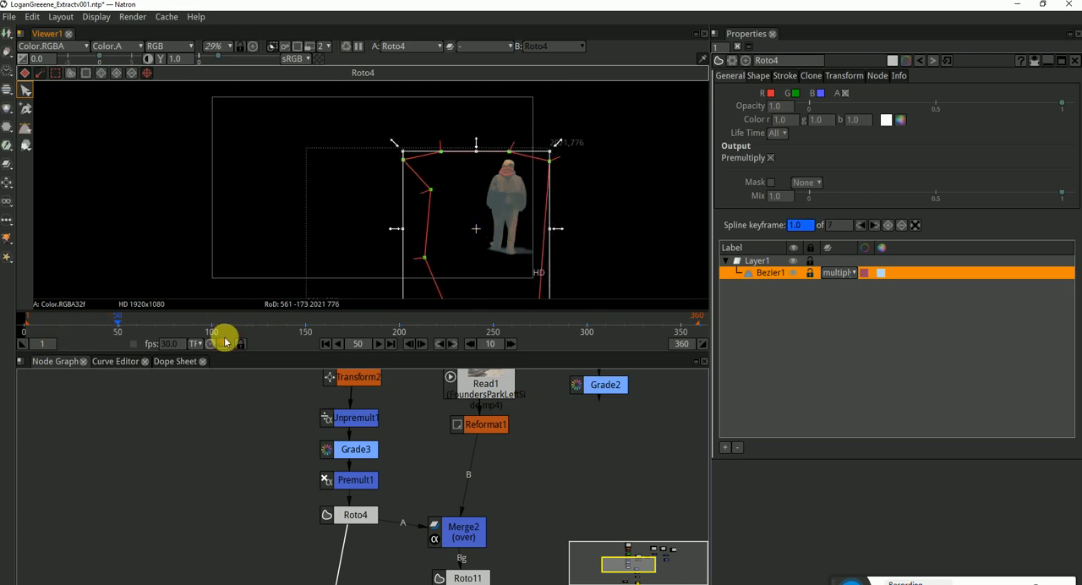
click(325, 343)
drag(473, 230, 471, 227)
click(562, 220)
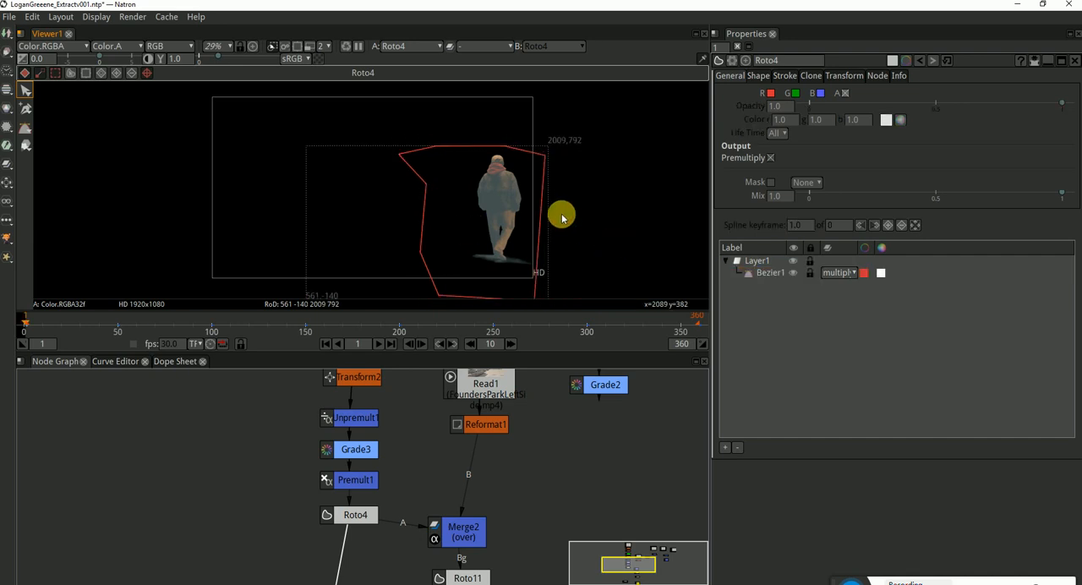
View Merge2's output without Roto4's properties and examine the man against the park background at frame 1
drag(566, 218, 590, 220)
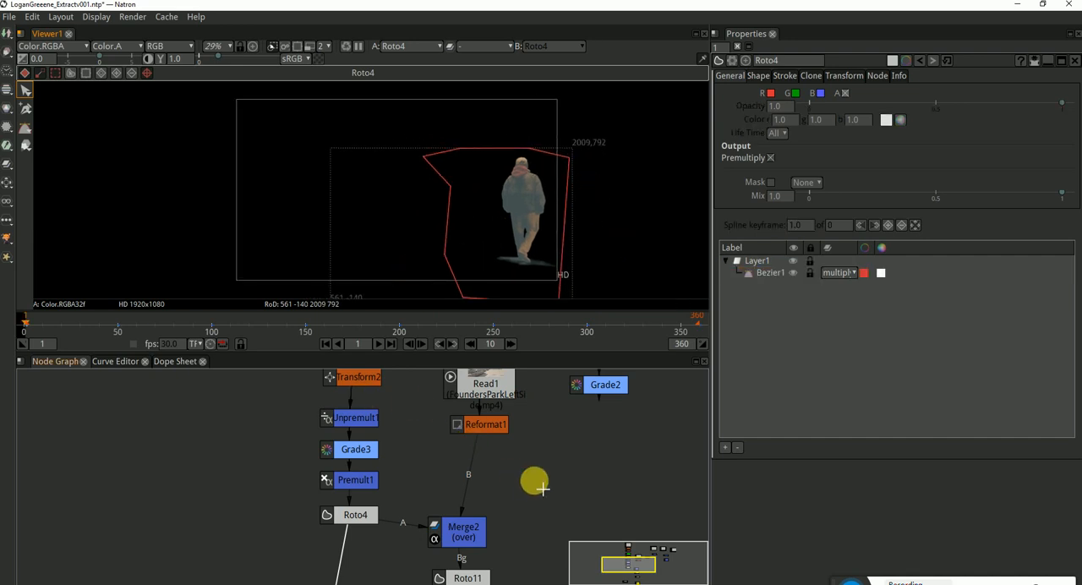
click(463, 531)
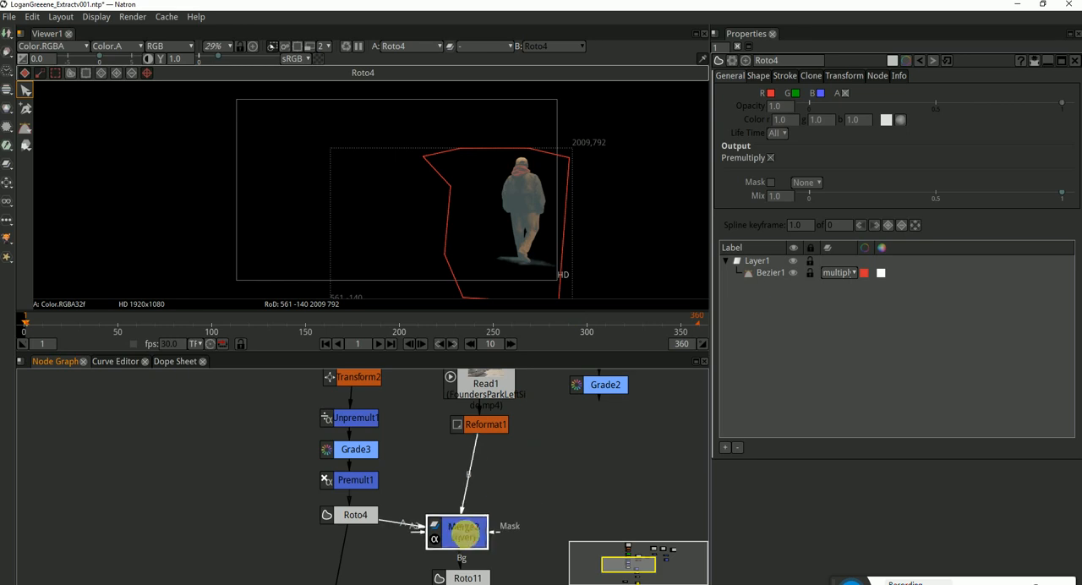
drag(463, 531, 468, 531)
key(1)
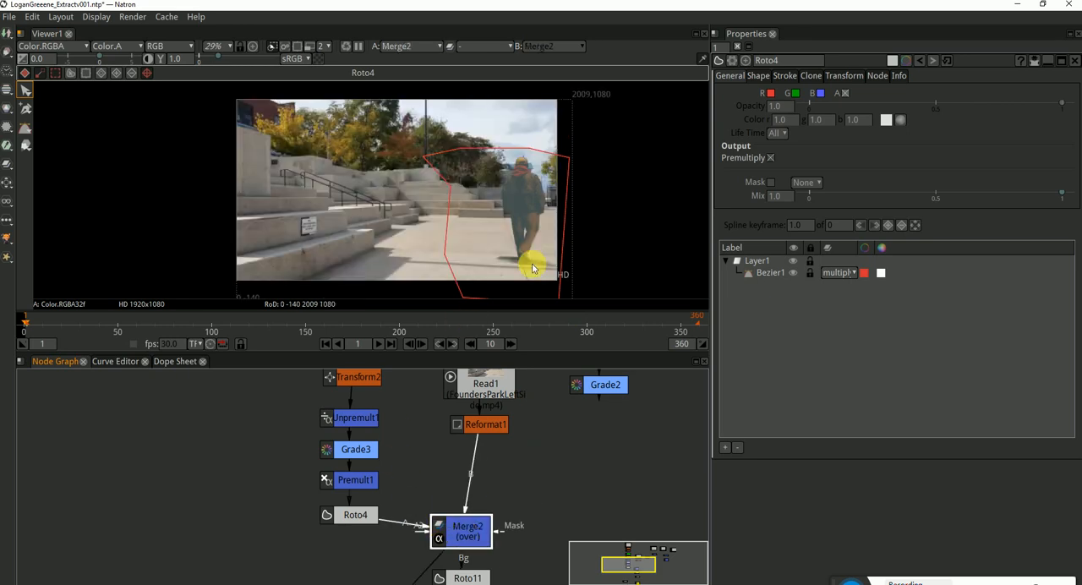
click(1073, 63)
scroll(488, 164, up, 2)
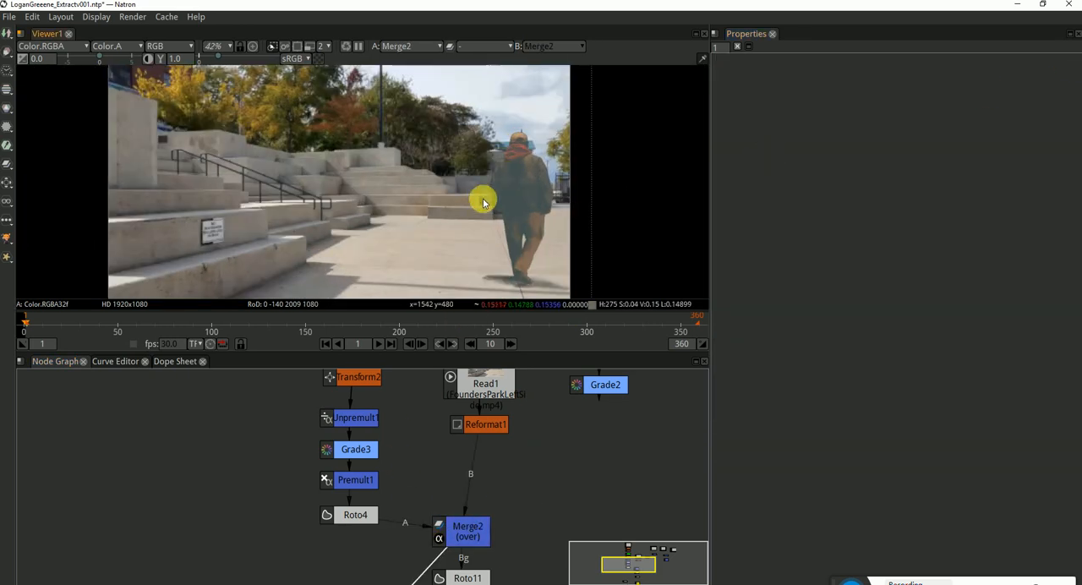
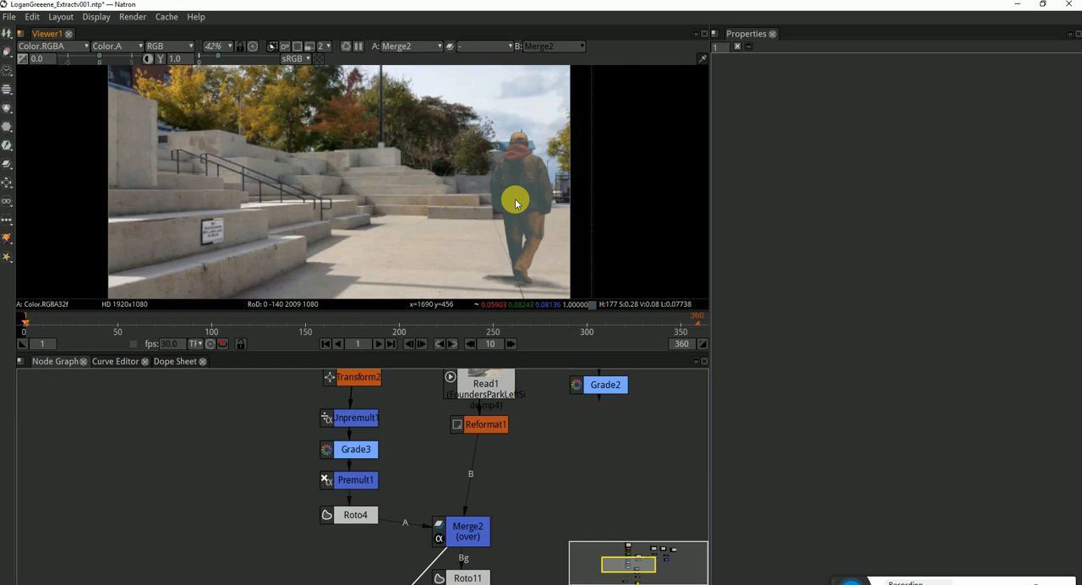
Compare Merge2's composite at frame 227 with Grade3 disabled and enabled
click(449, 319)
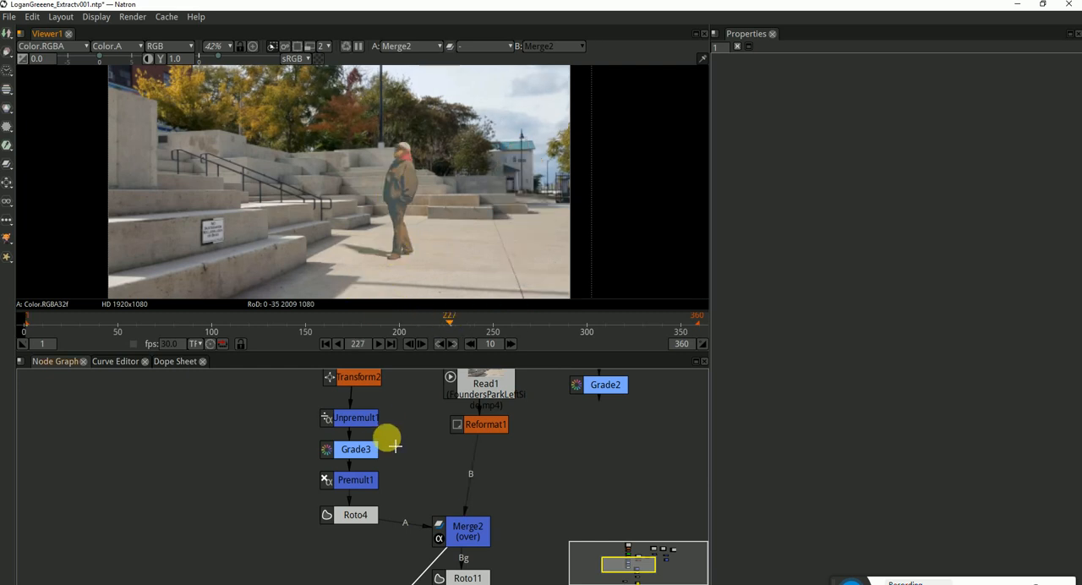
click(361, 449)
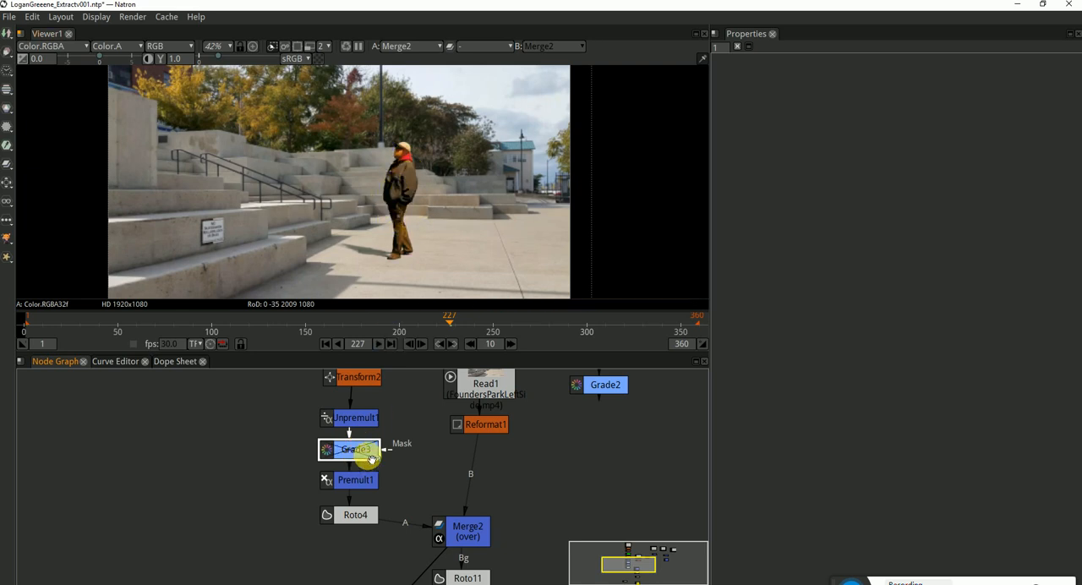
key(ctrl+d)
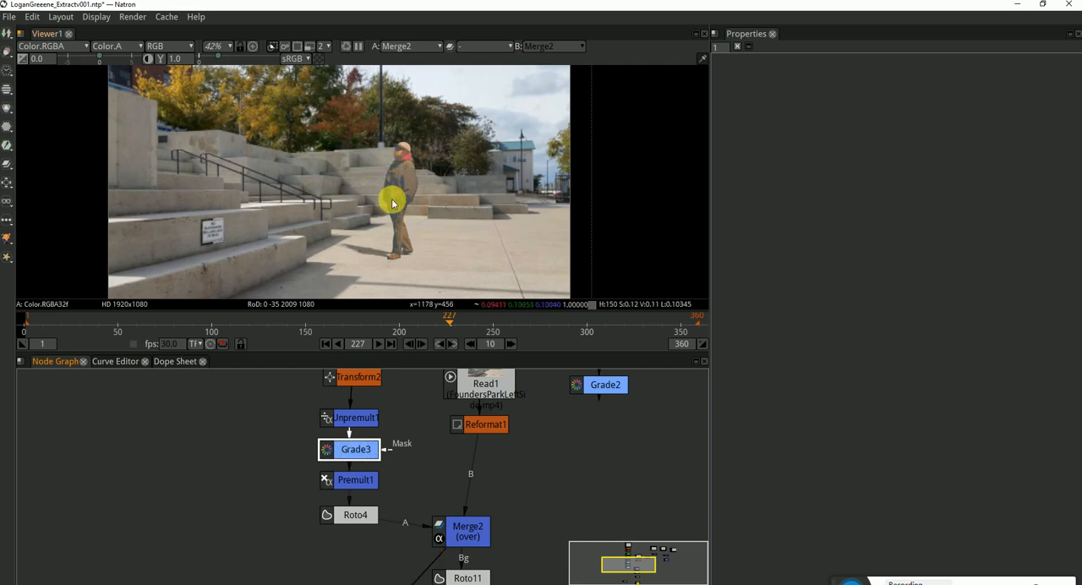
Reduce the strength of Grade3's correction by setting its Mix to 0.15
double_click(362, 450)
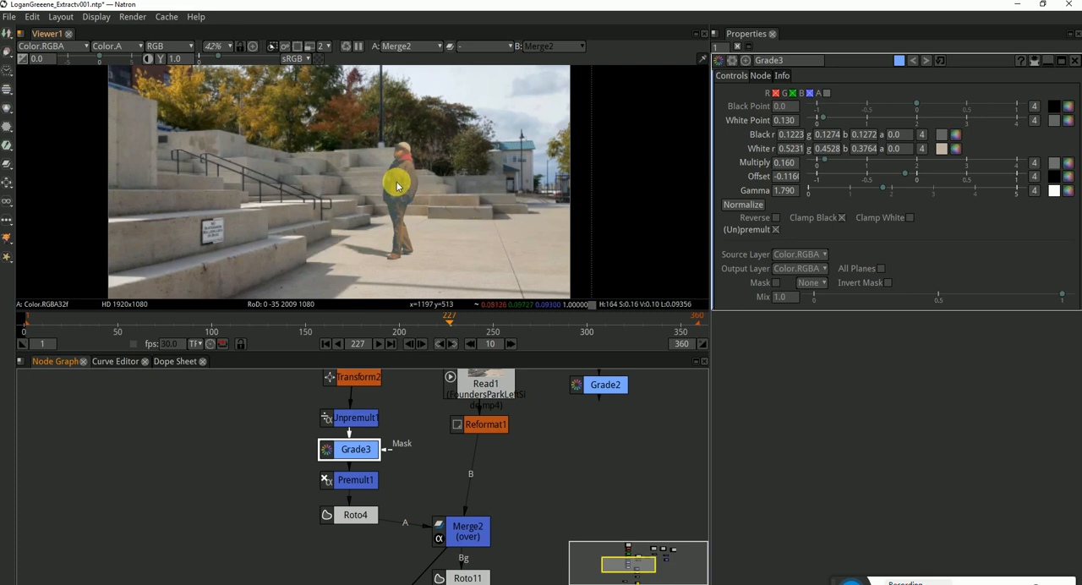
click(825, 296)
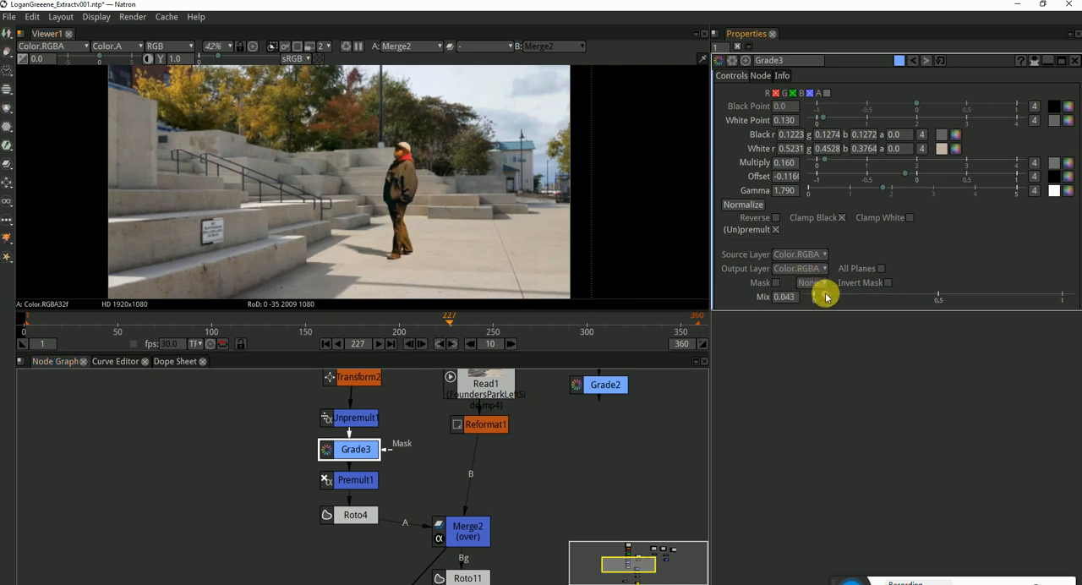
drag(825, 296, 869, 297)
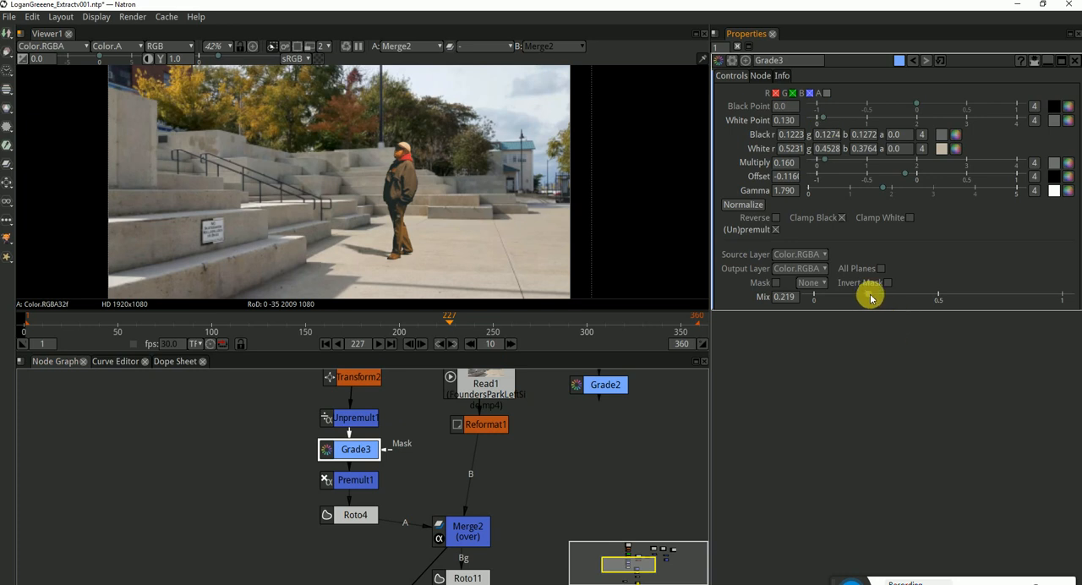
mouse_move(870, 298)
mouse_down()
mouse_move(939, 297)
mouse_move(833, 307)
mouse_move(866, 307)
mouse_up()
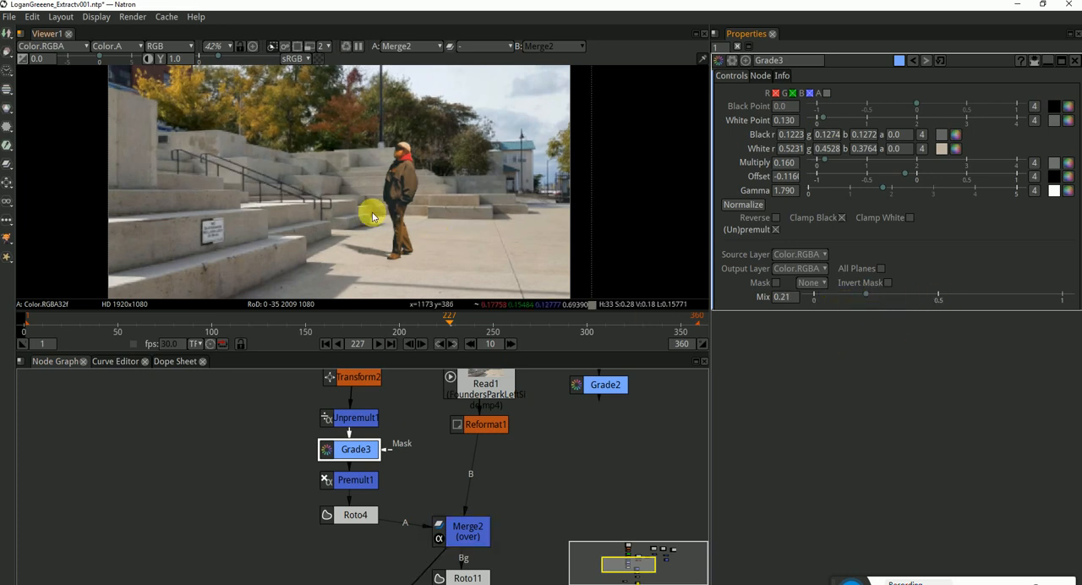
double_click(783, 296)
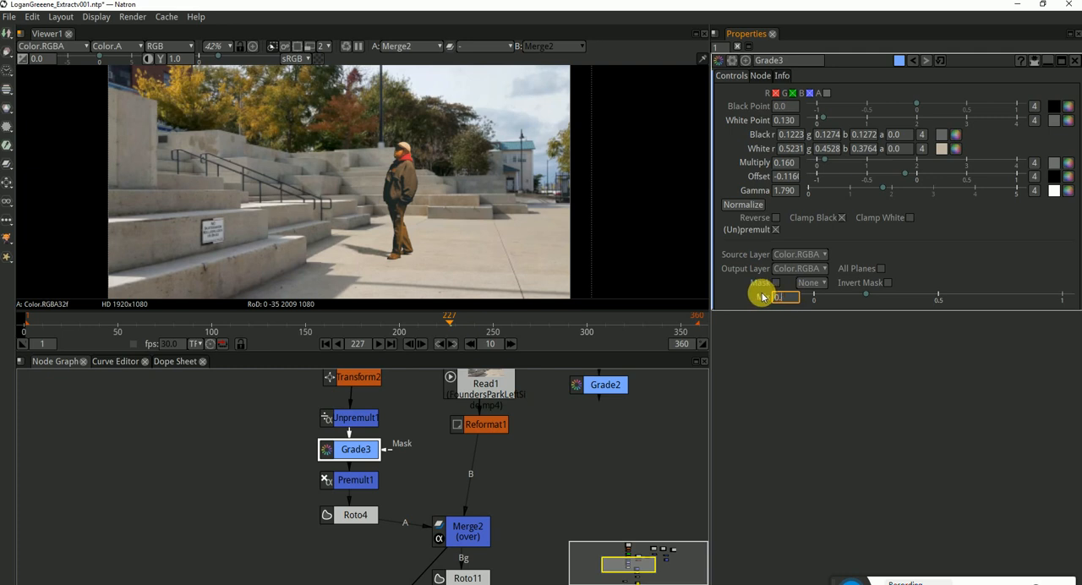
text(0.15)
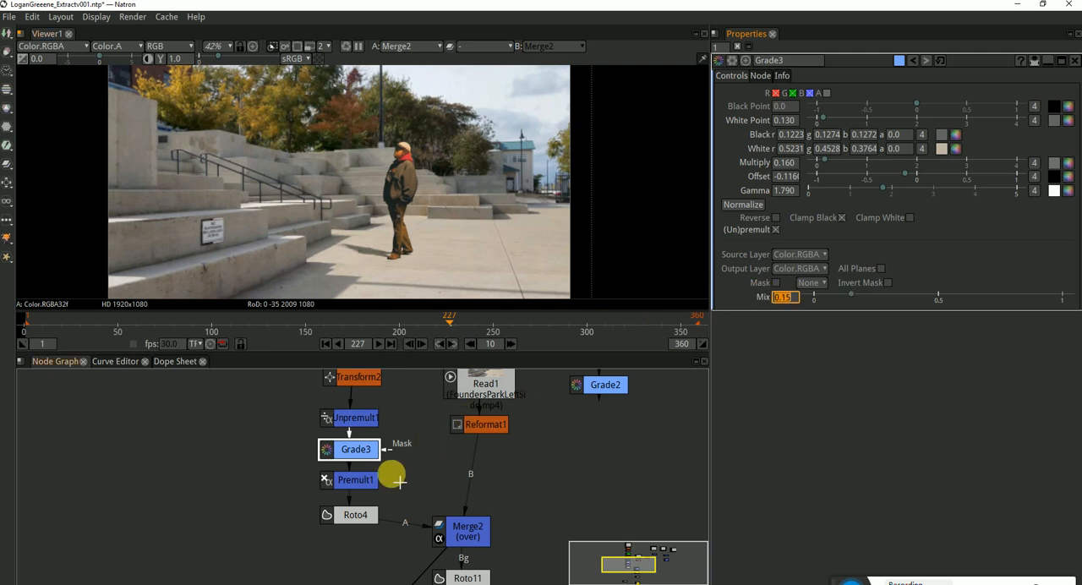
Compare the composite with and without Grade3 and examine the man's jacket, legs and head up close
click(370, 454)
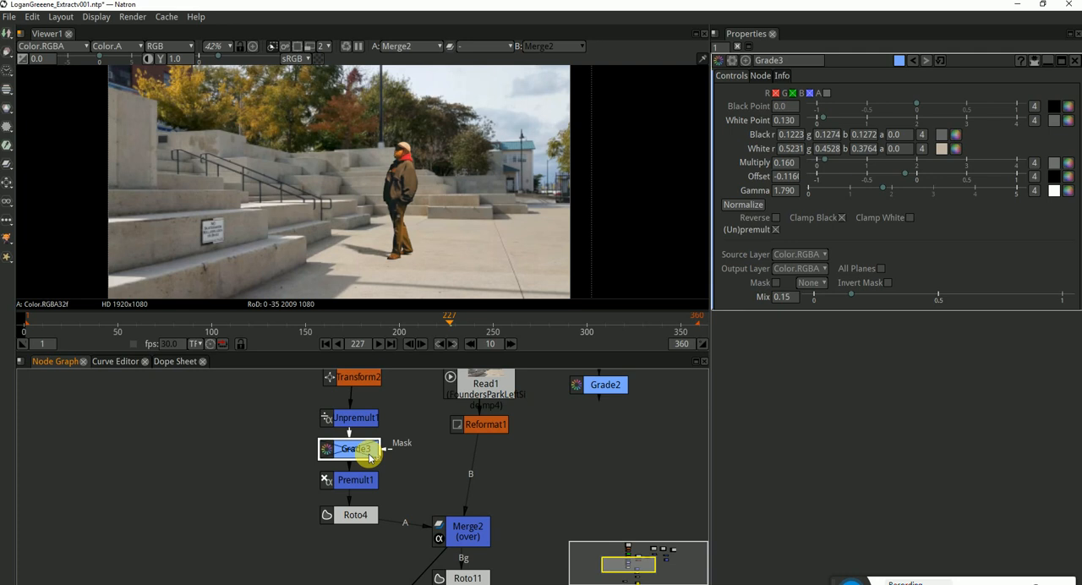
scroll(402, 169, up, 5)
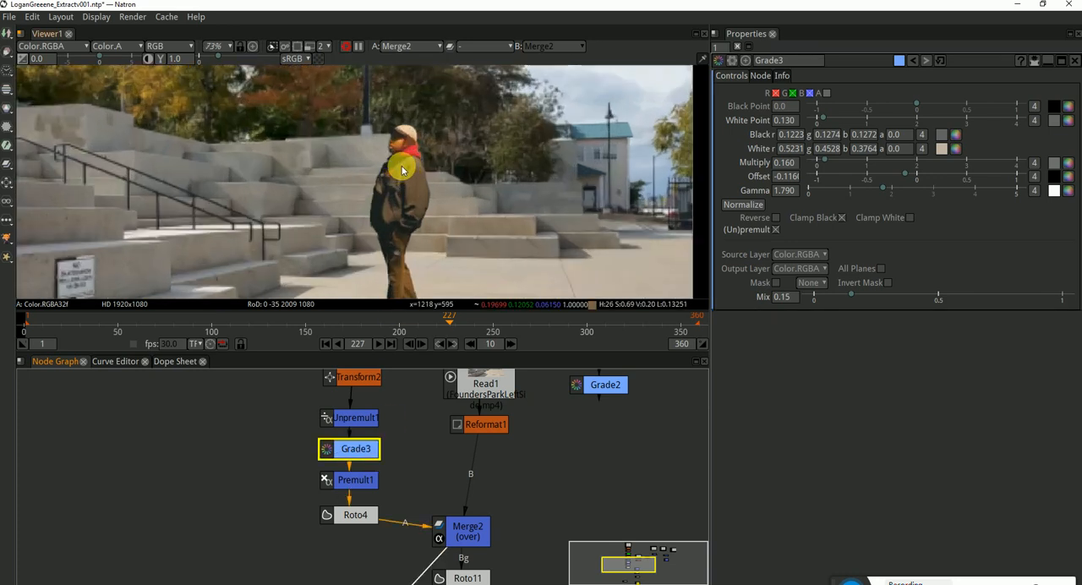
scroll(402, 169, up, 4)
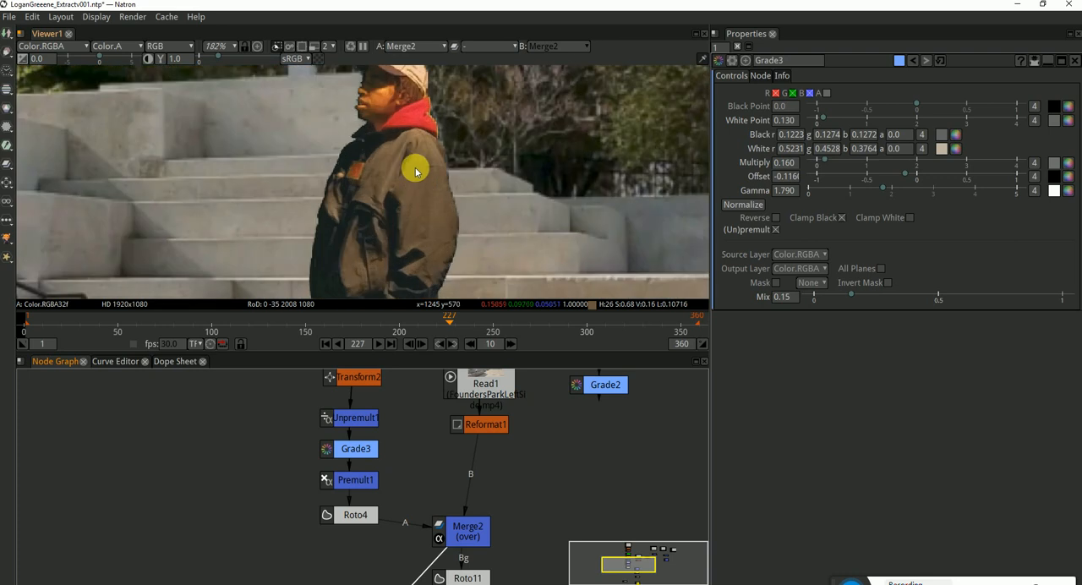
drag(430, 175, 430, 94)
drag(426, 251, 420, 101)
drag(419, 158, 421, 134)
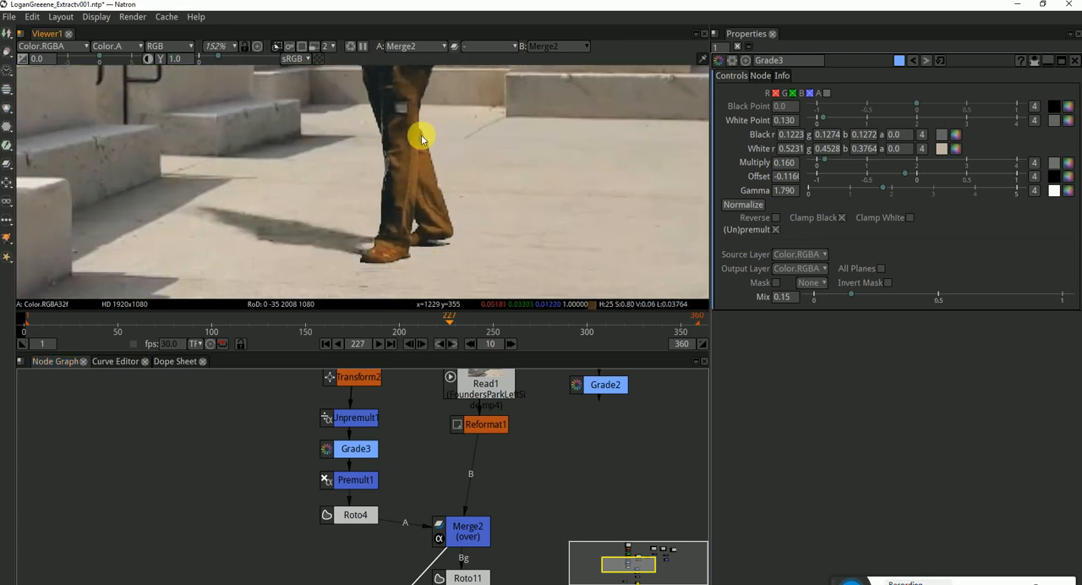
drag(442, 90, 439, 190)
drag(430, 133, 464, 164)
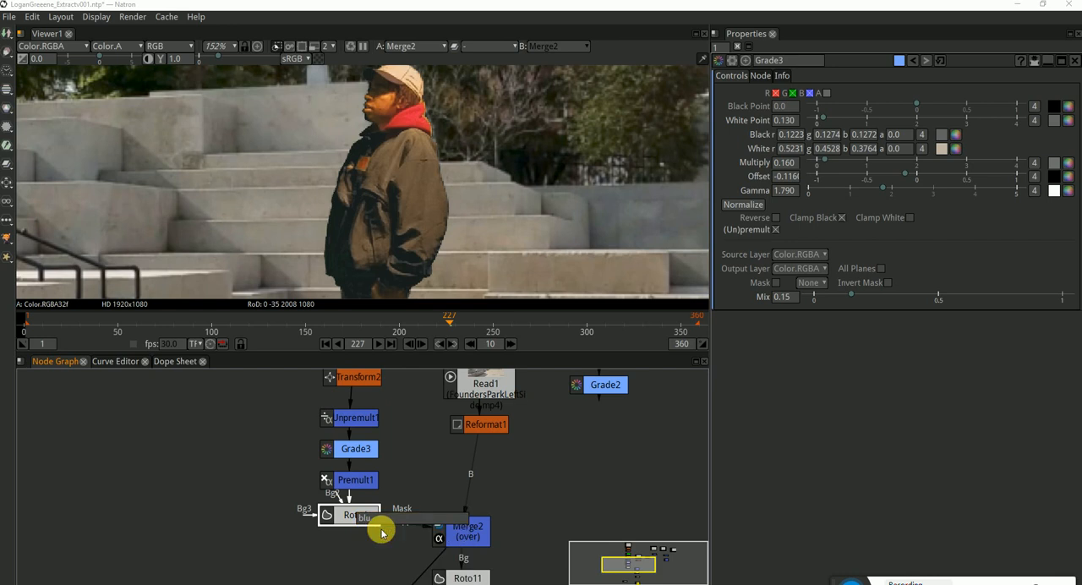
Insert a Blur node between Roto4 and Merge2's A input
key(Return)
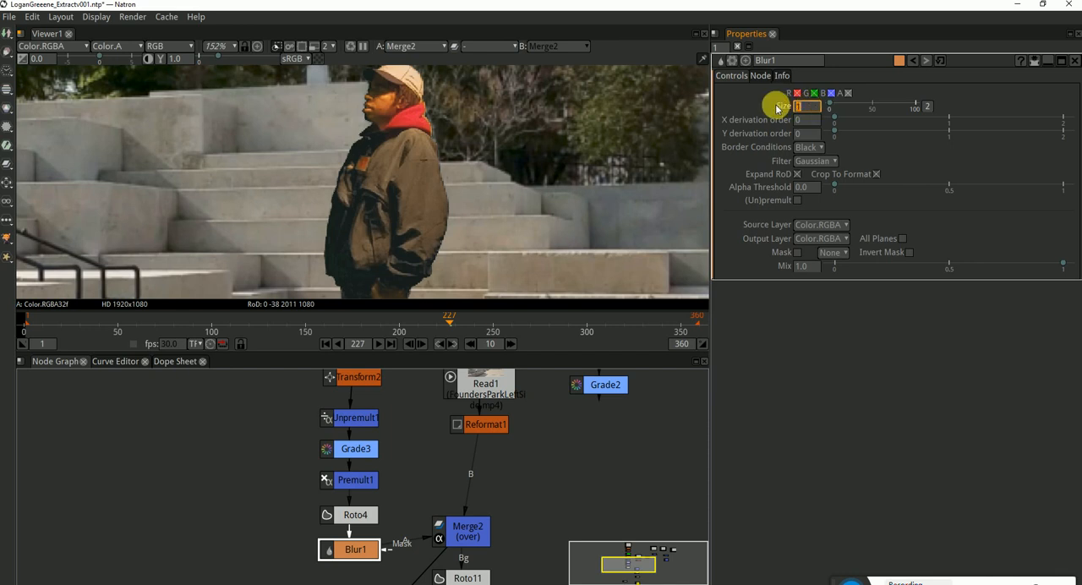
drag(497, 548, 517, 445)
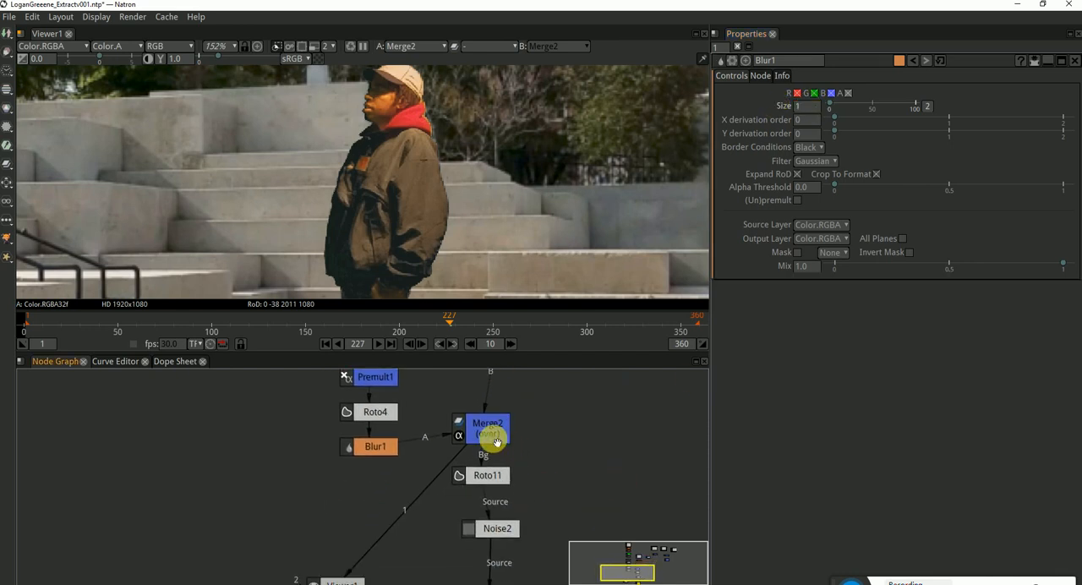
click(486, 435)
click(391, 450)
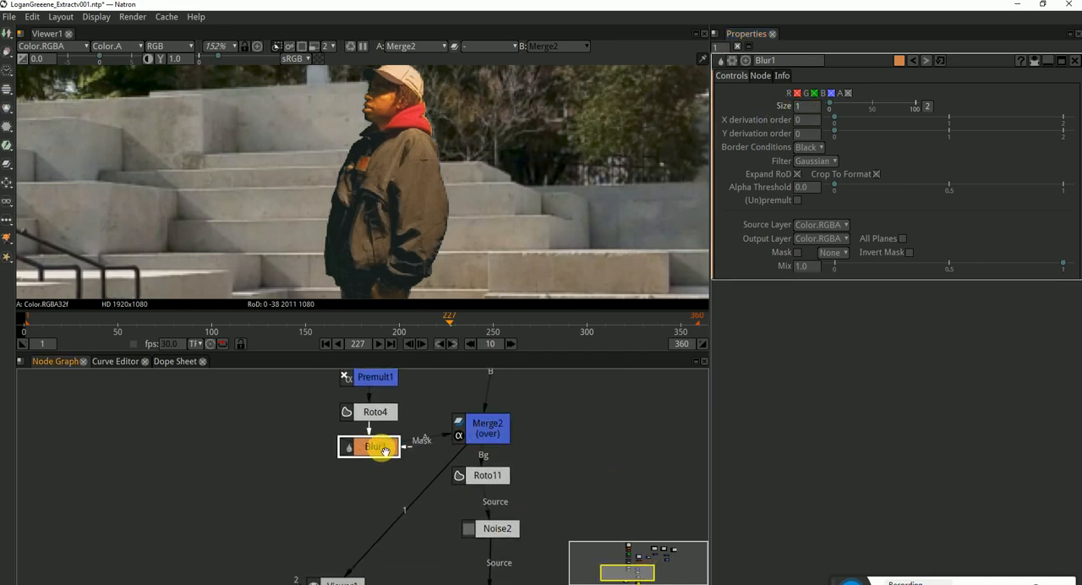
click(546, 449)
click(482, 426)
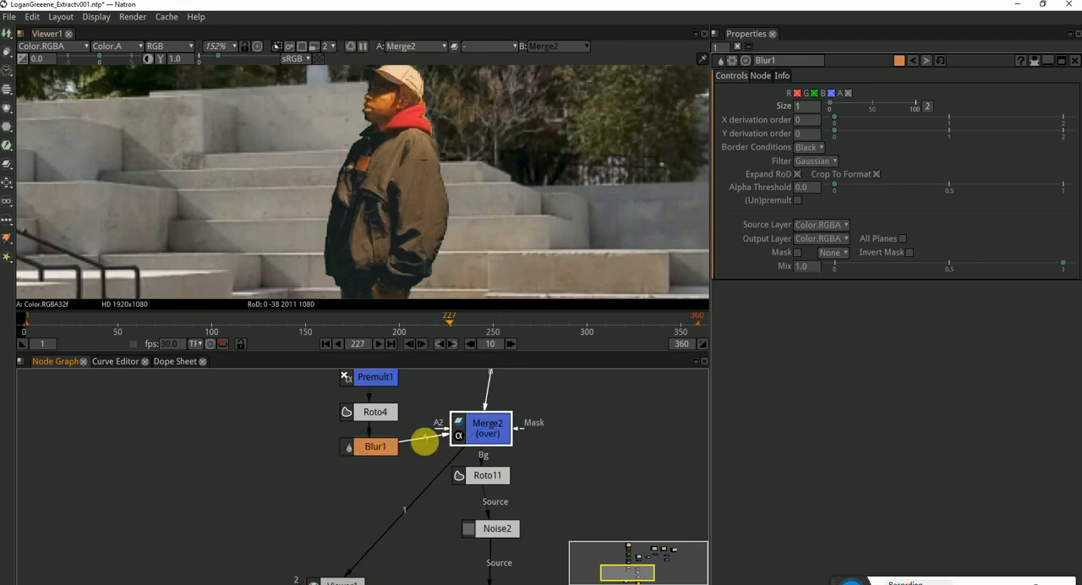
Try a size of 2 on Blur1, compare it with the unblurred man, and settle on a size of 1.7
click(374, 451)
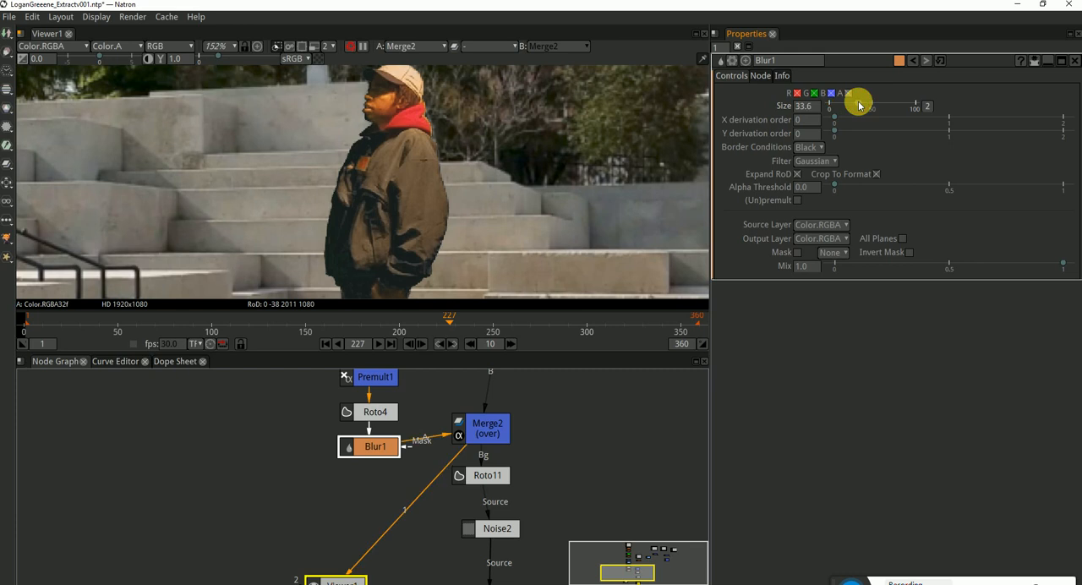
drag(838, 105, 805, 109)
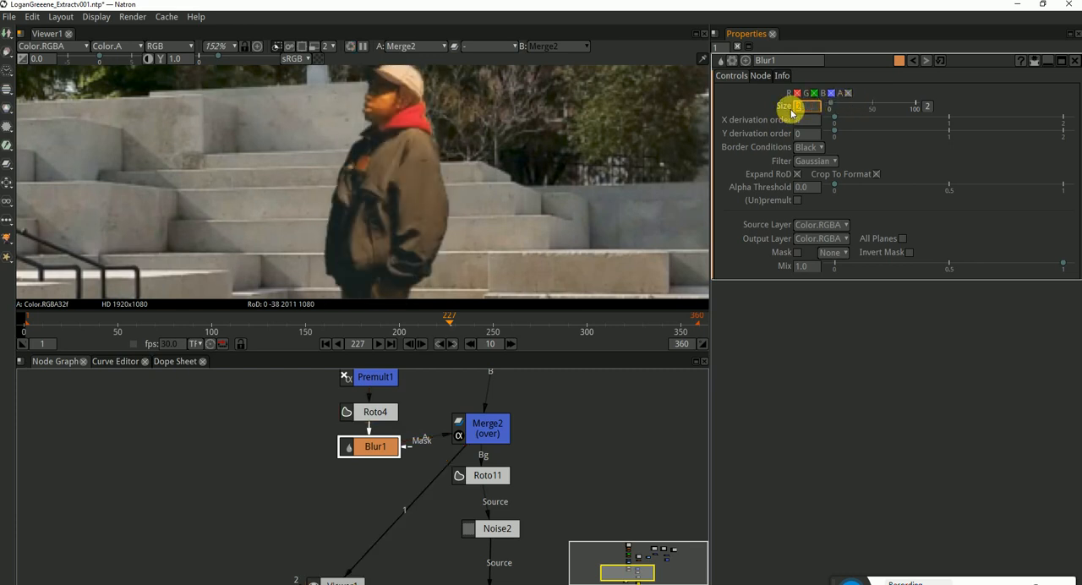
scroll(511, 225, down, 4)
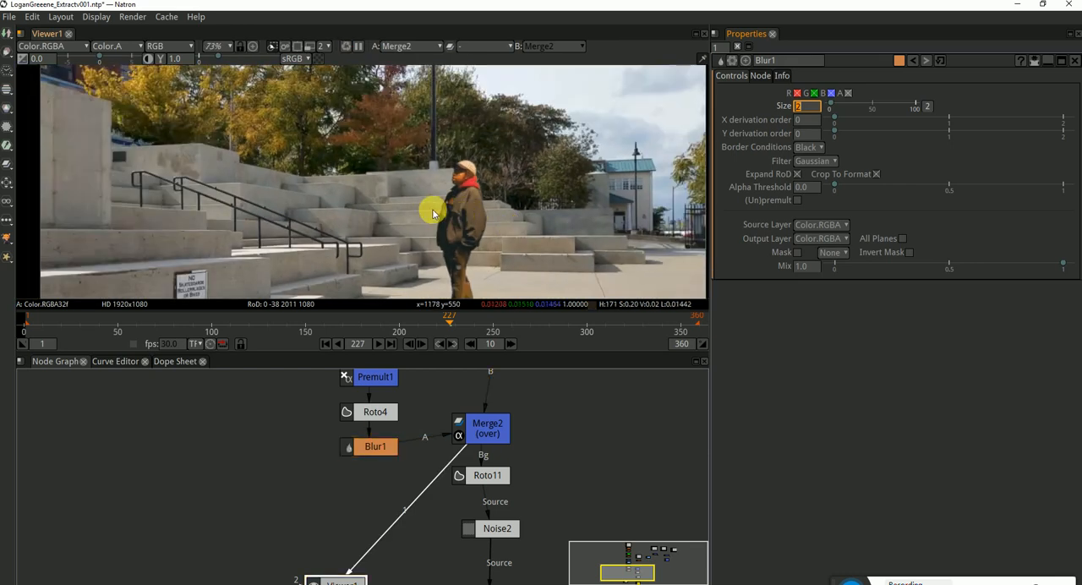
drag(402, 236, 552, 130)
drag(526, 170, 372, 243)
click(374, 448)
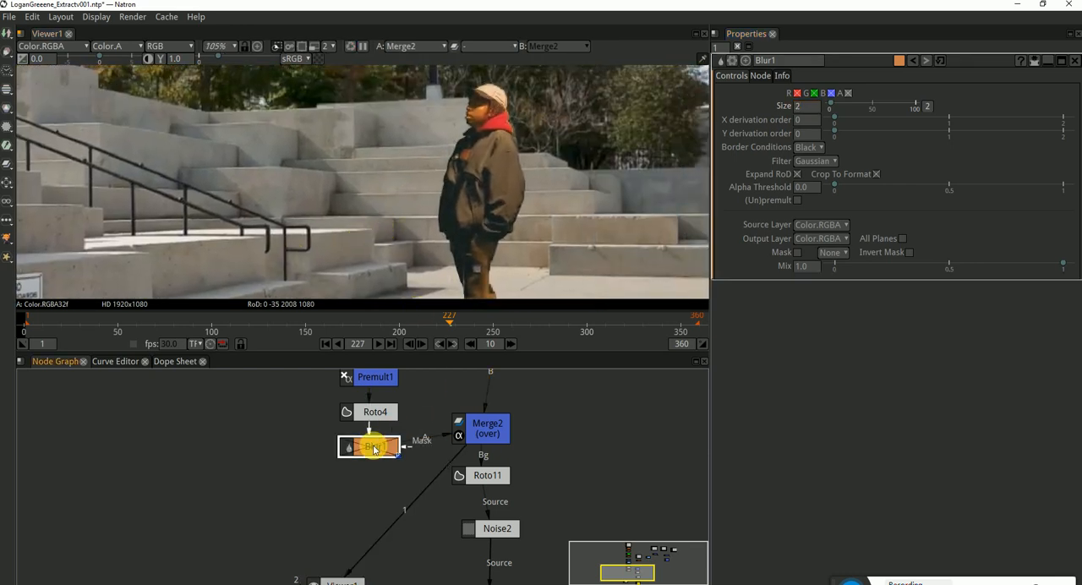
click(807, 106)
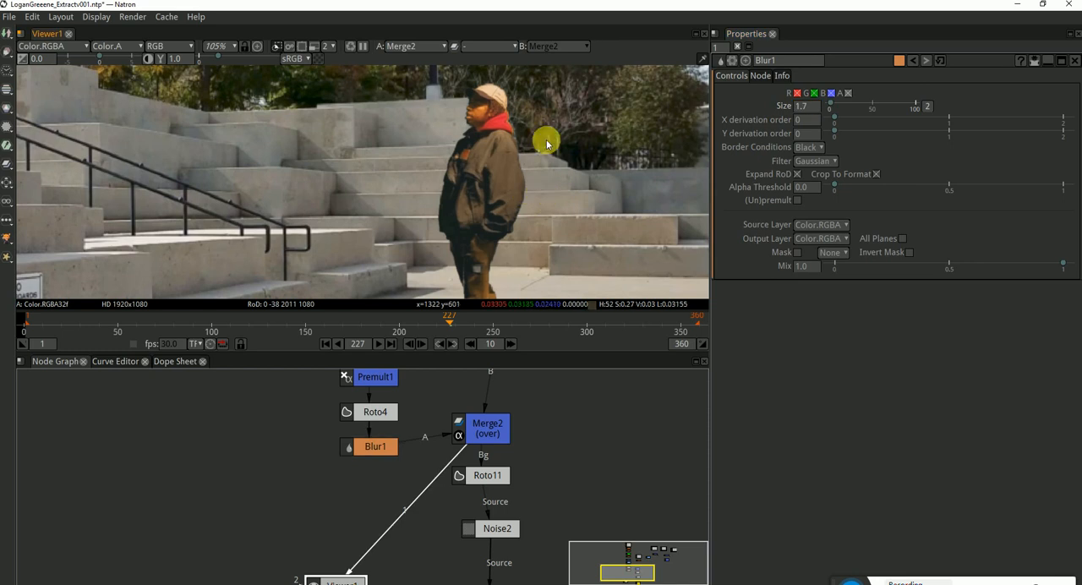
Examine how the man's softened edges and sharpness match the steps, fence and other background detail at frame 227
scroll(546, 138, down, 2)
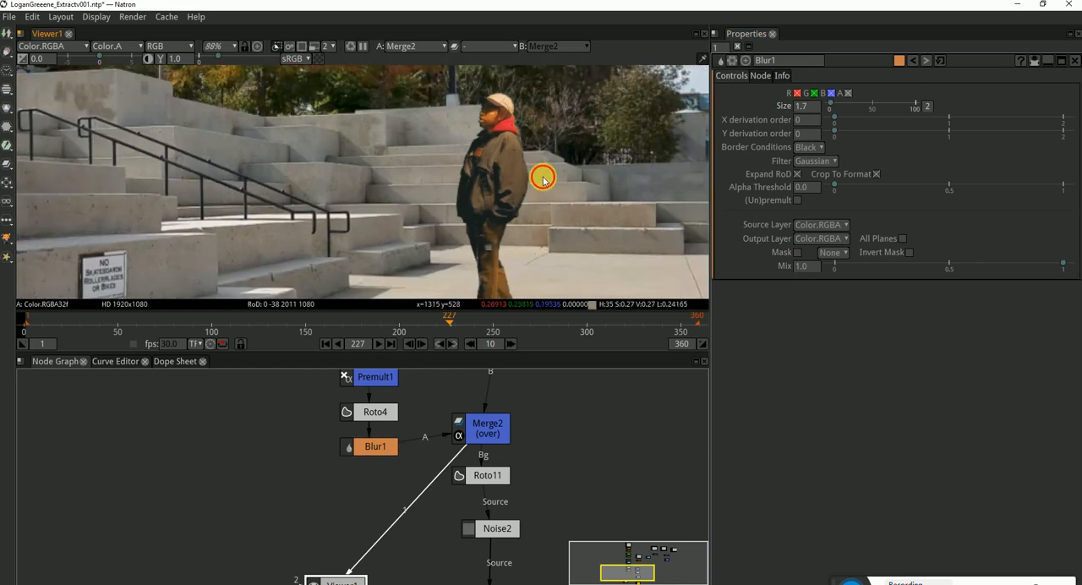
scroll(530, 166, down, 3)
scroll(417, 169, up, 5)
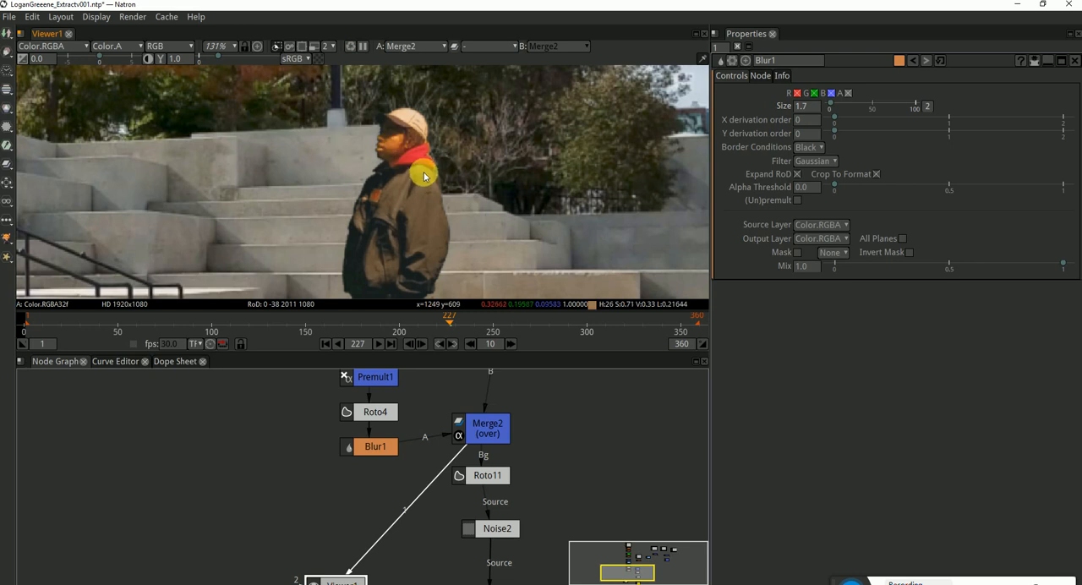
scroll(418, 179, down, 3)
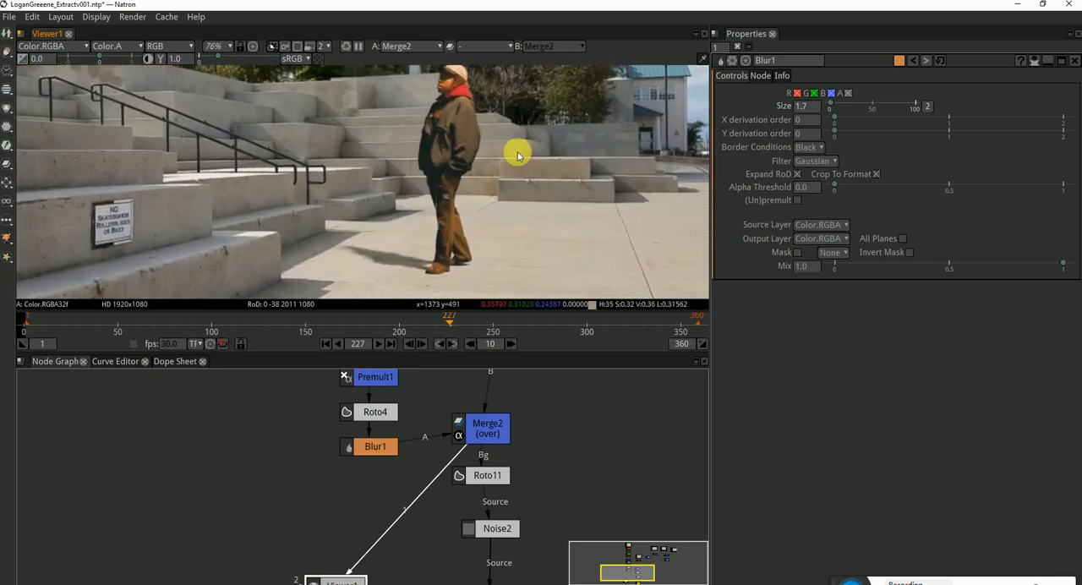
scroll(423, 195, down, 3)
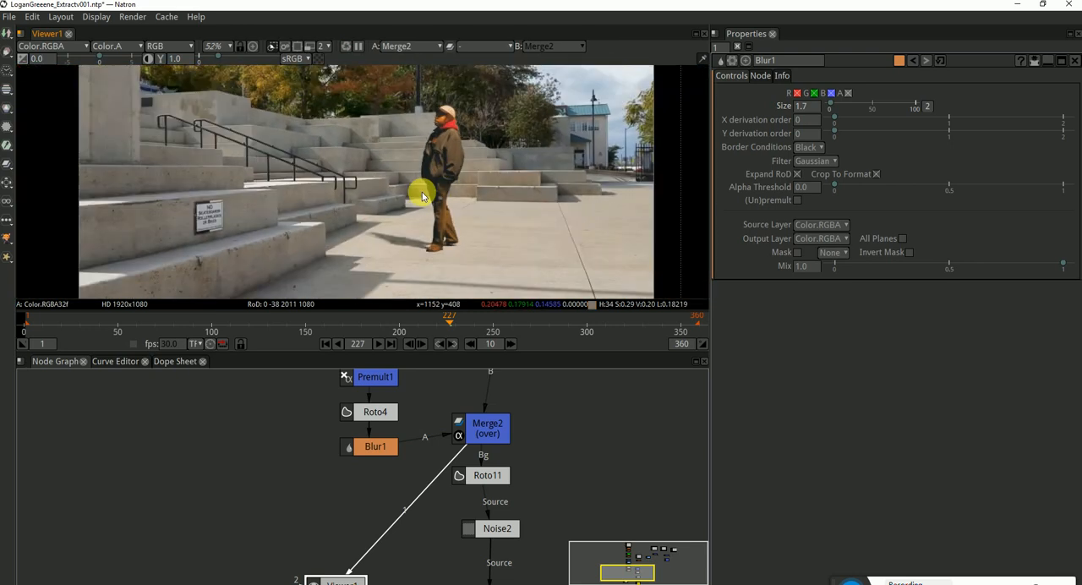
scroll(635, 182, up, 9)
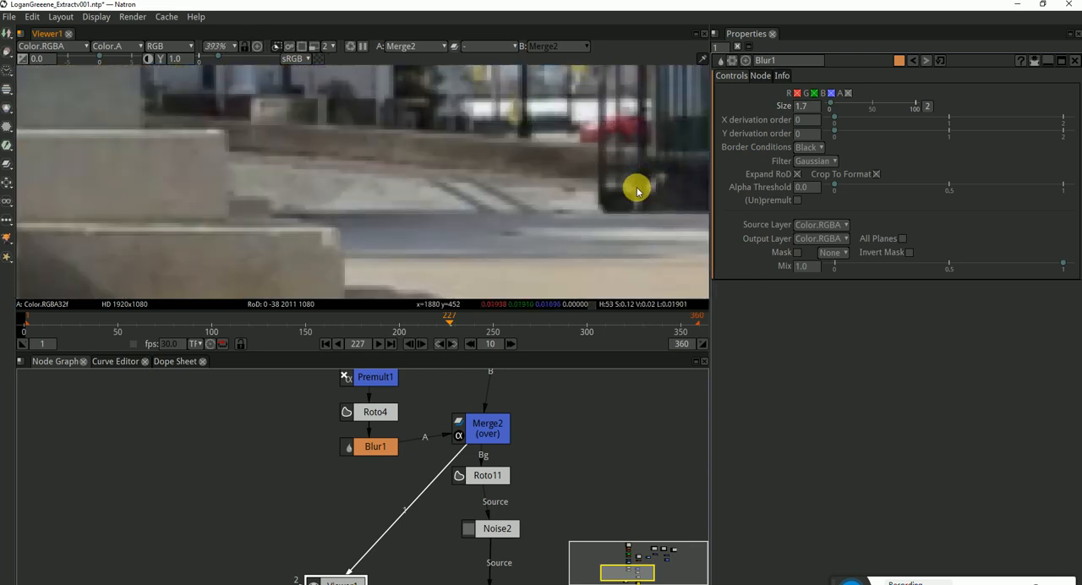
scroll(501, 203, down, 8)
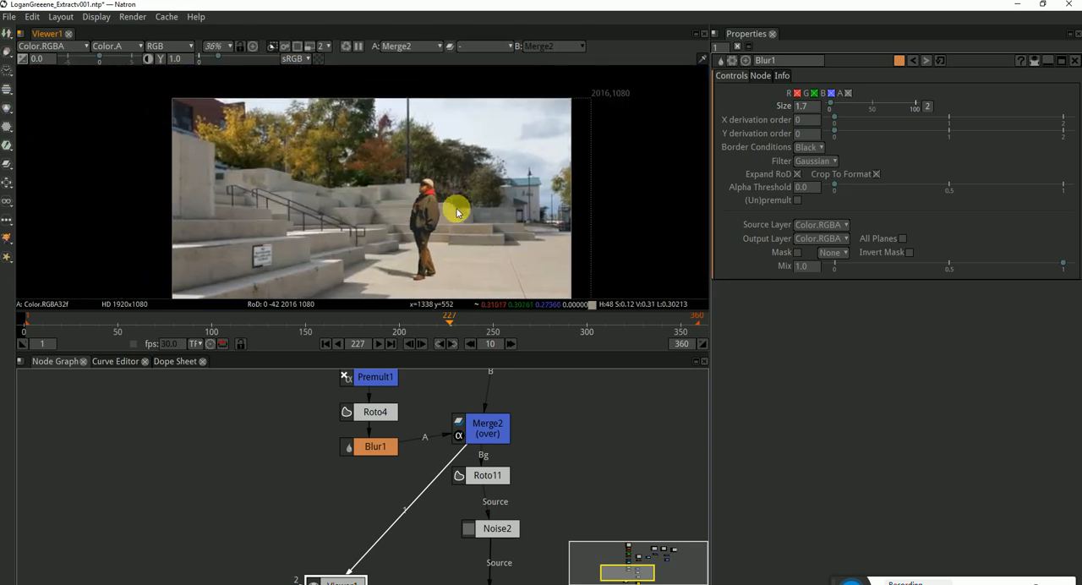
scroll(431, 193, up, 15)
scroll(442, 186, down, 15)
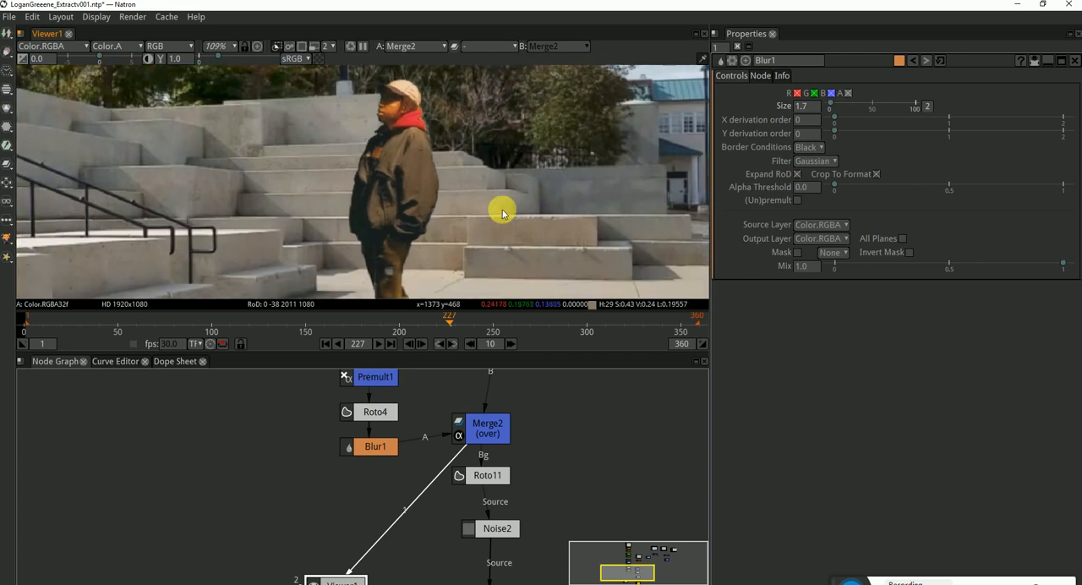
scroll(473, 195, up, 3)
scroll(480, 203, down, 3)
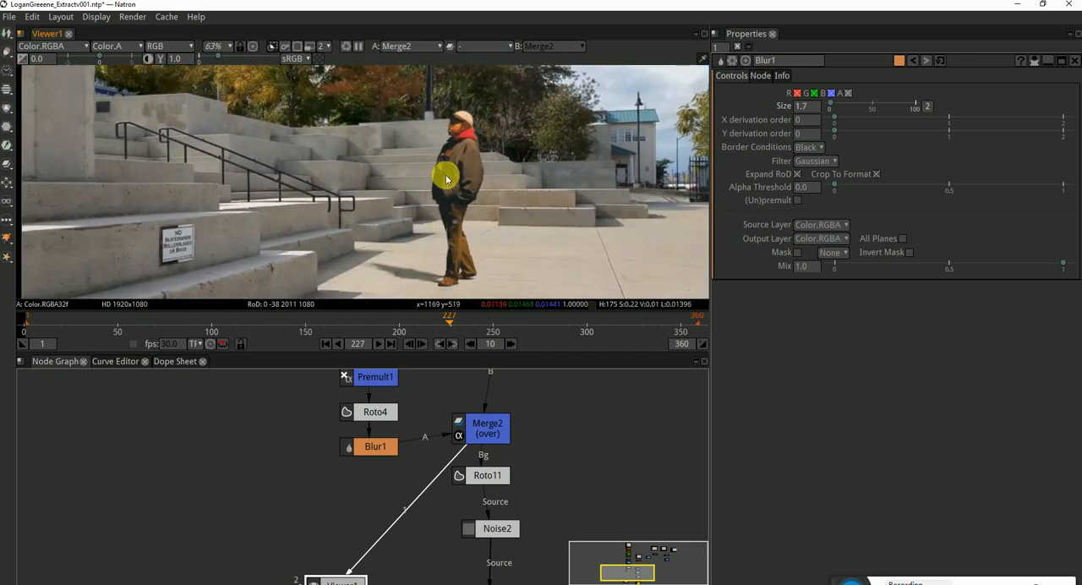
scroll(428, 248, down, 3)
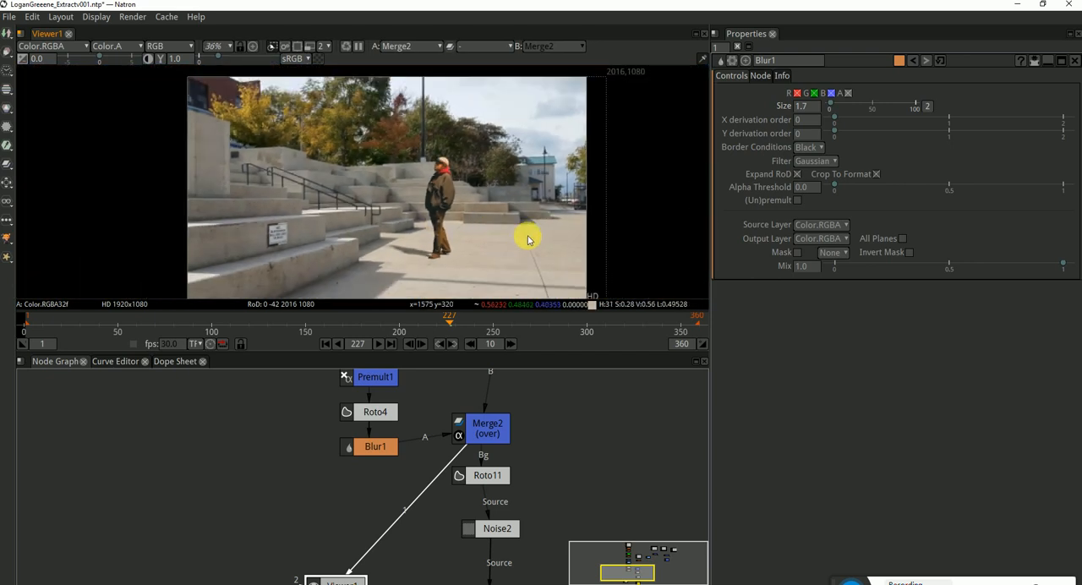
scroll(498, 224, down, 1)
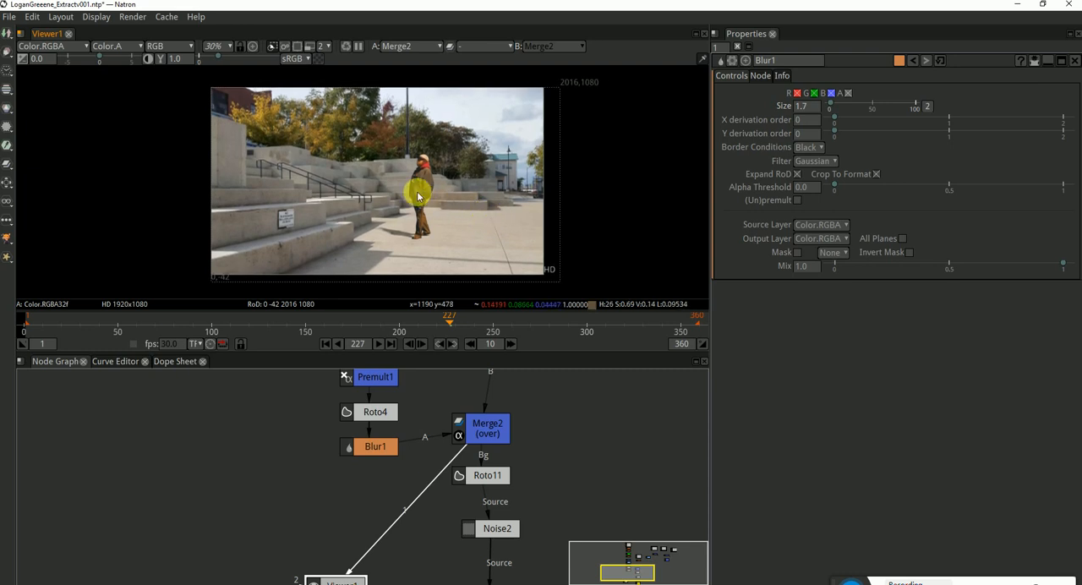
Open the properties of Roto11 below Merge2 and view its output
scroll(557, 483, down, 4)
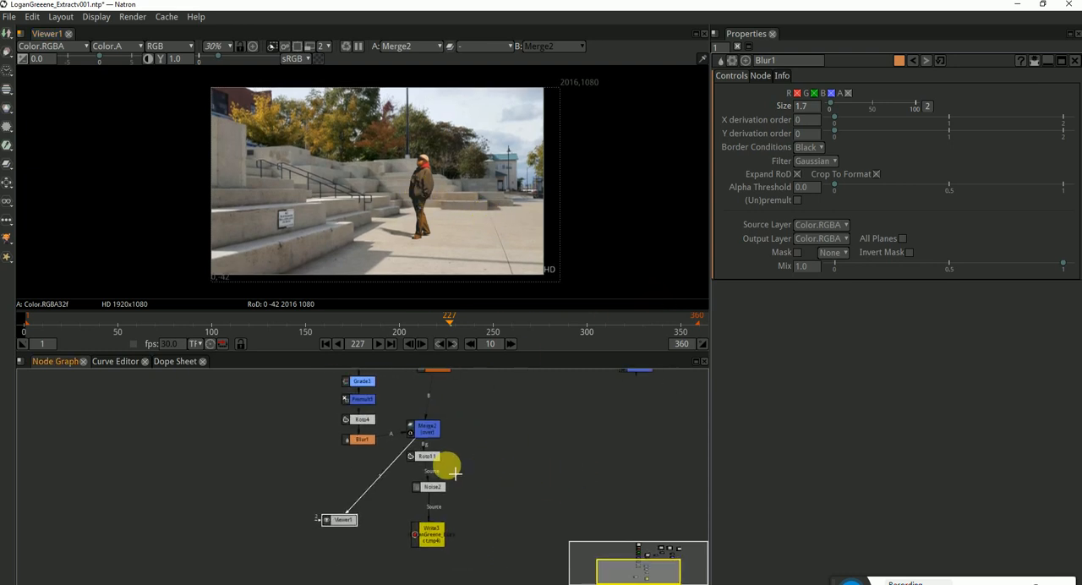
double_click(428, 456)
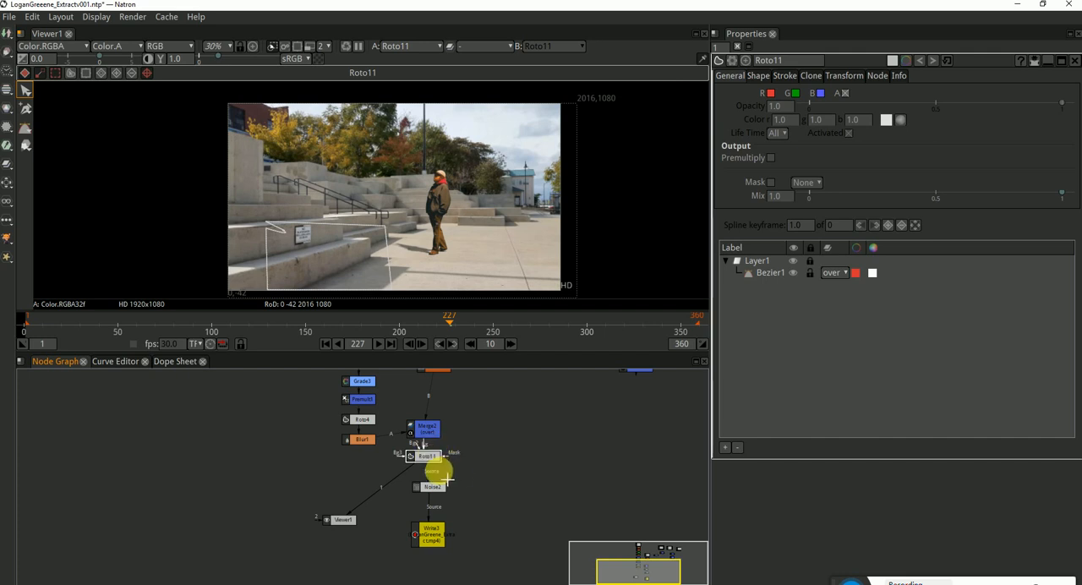
Delete Roto11 and reduce the mix of Noise2 to 0.1 while viewing its output
key(Delete)
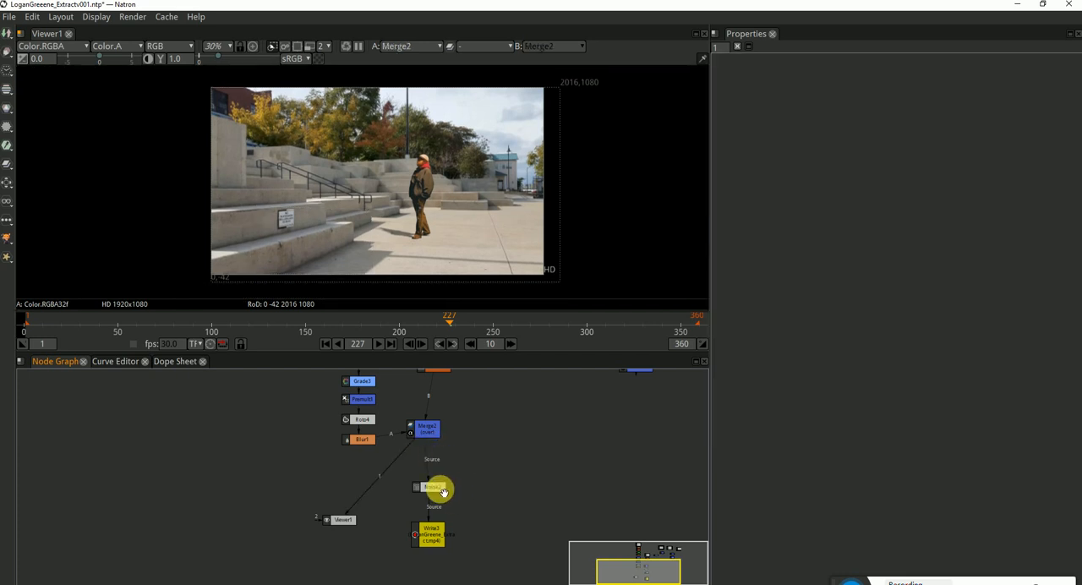
scroll(447, 181, up, 10)
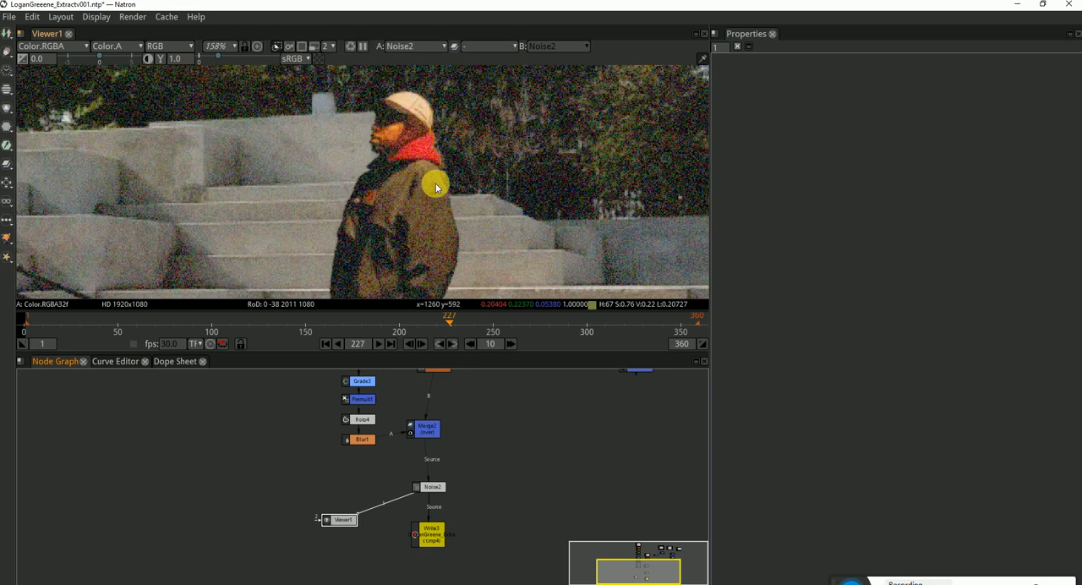
click(435, 488)
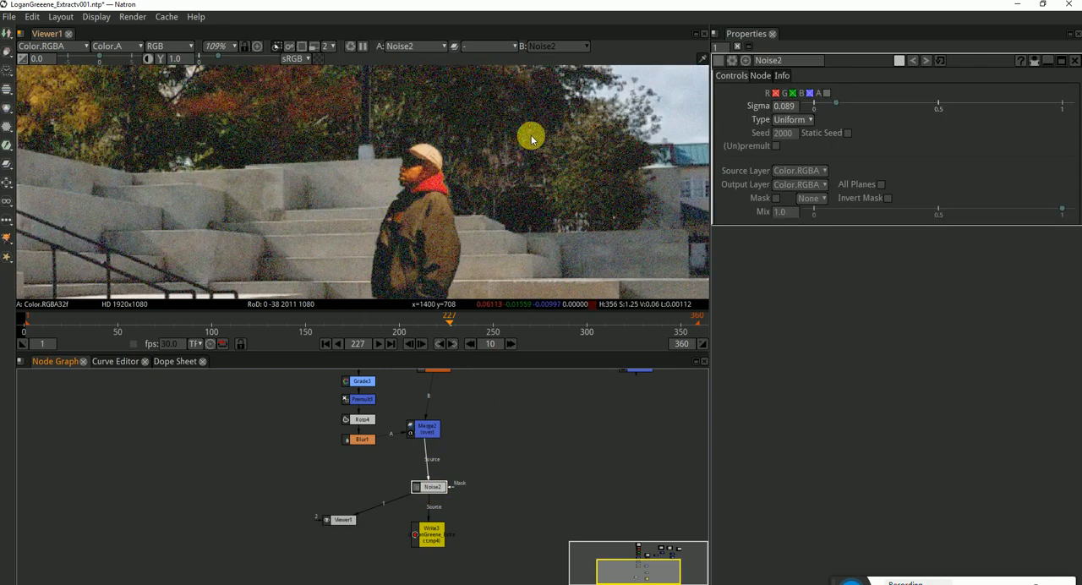
click(793, 215)
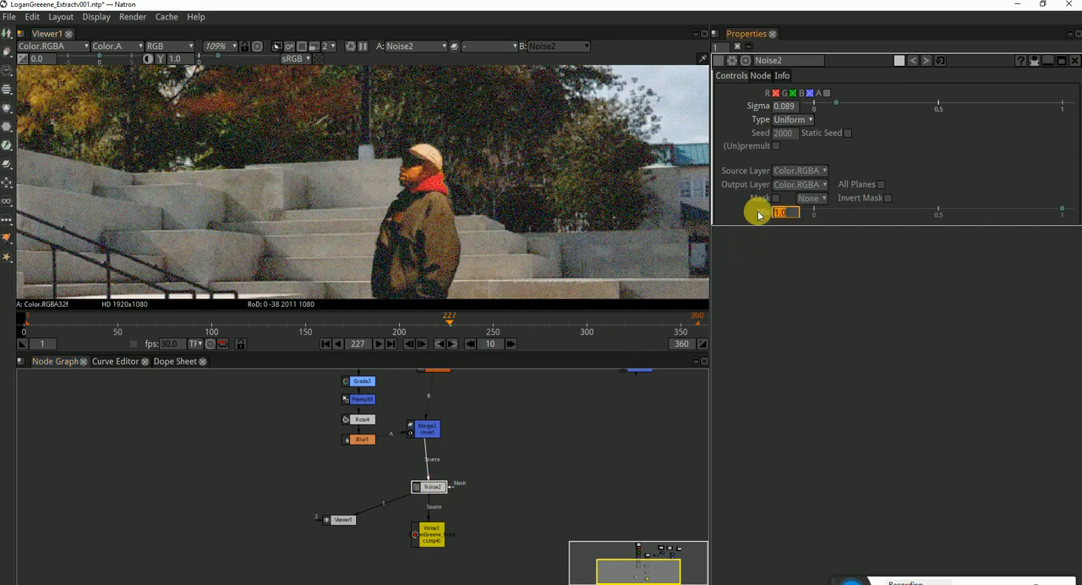
text(0.2)
key(Return)
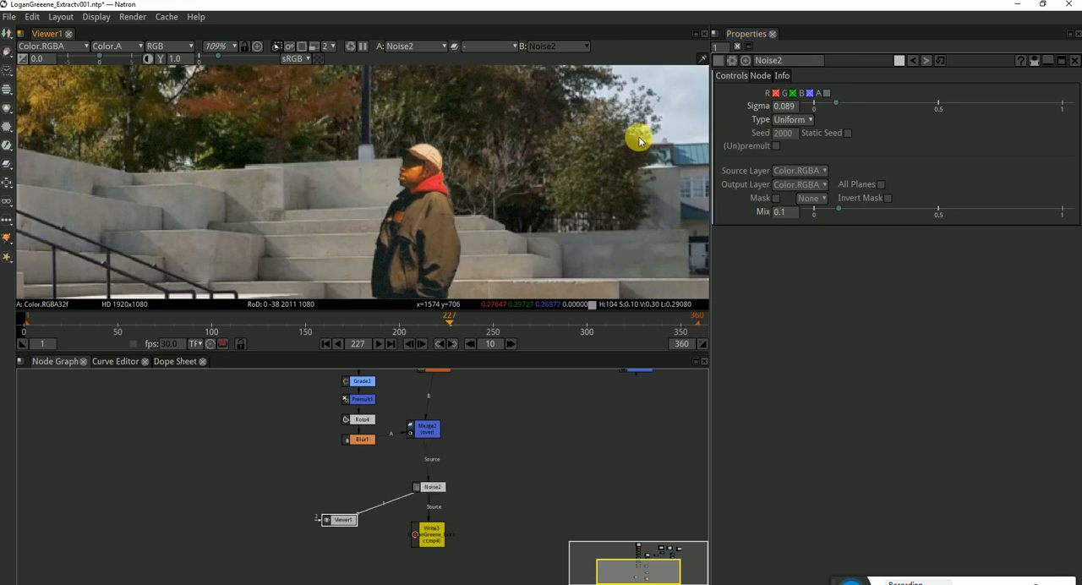
Check the reduced noise across the whole composite, comparing frames 209 and 297 and the shadowed steps beside the man
scroll(471, 214, down, 5)
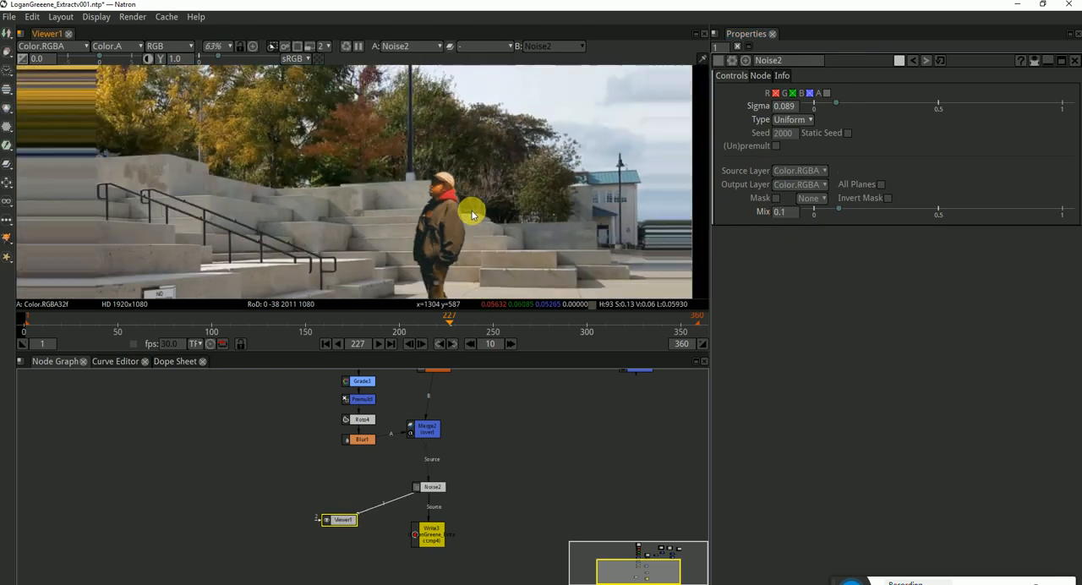
scroll(490, 215, down, 3)
click(413, 325)
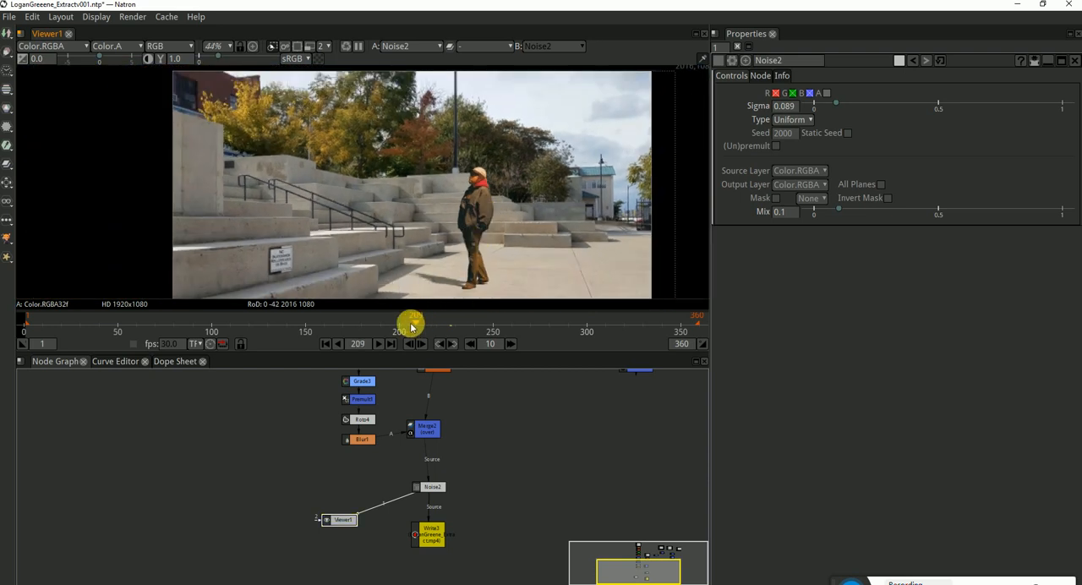
drag(412, 326, 581, 319)
scroll(550, 234, down, 3)
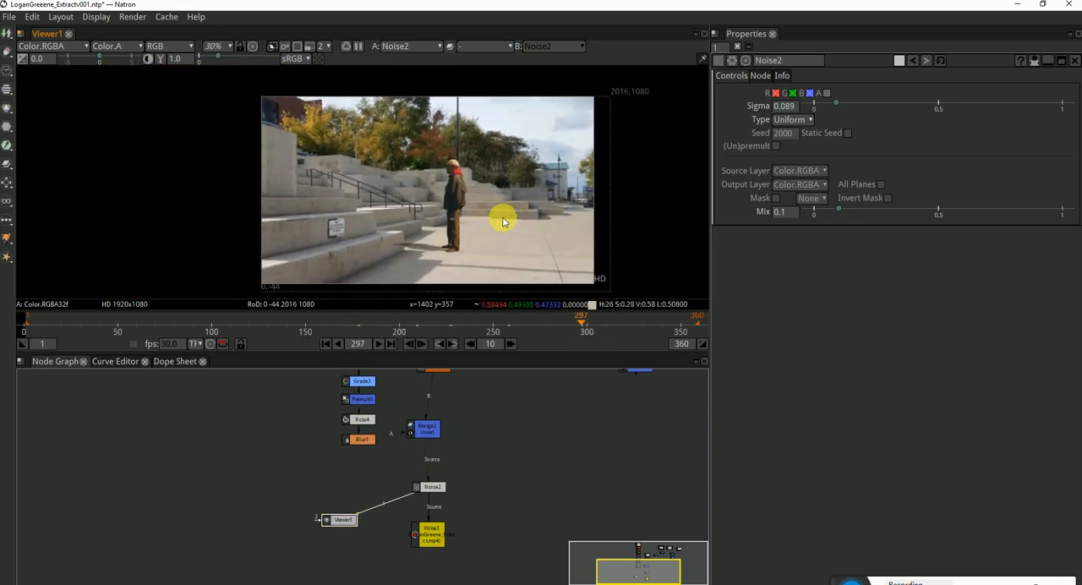
scroll(393, 228, up, 6)
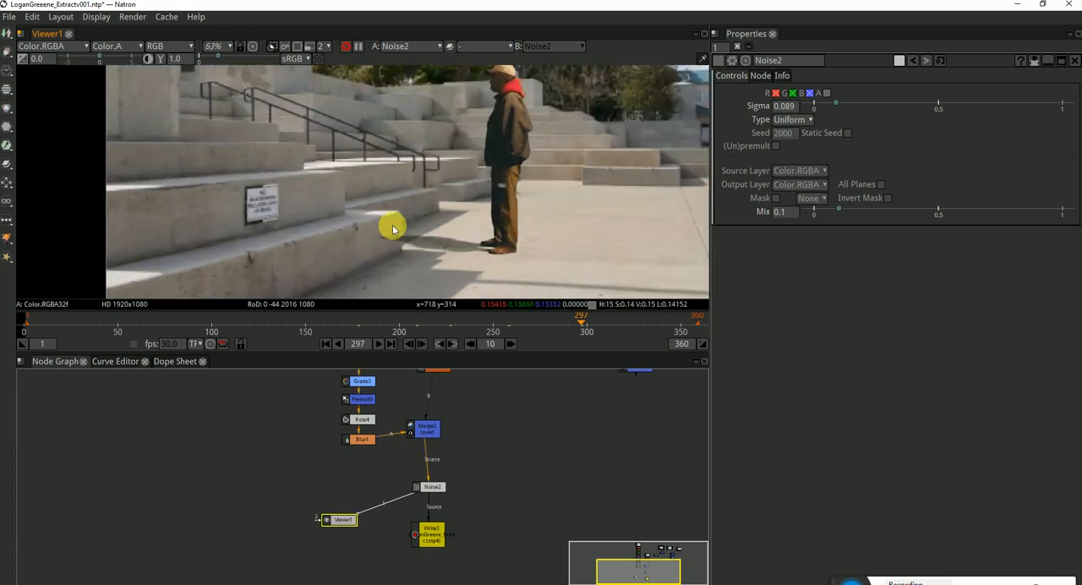
Restore the deleted Roto11 to compare the area around the steps near frame 299, and delete it again
click(484, 485)
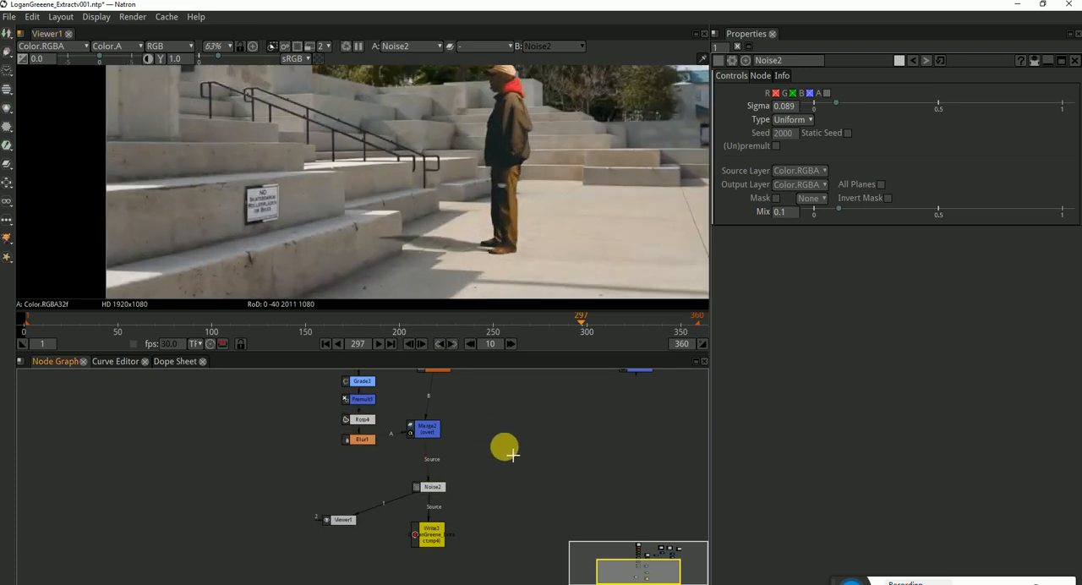
key(ctrl+z)
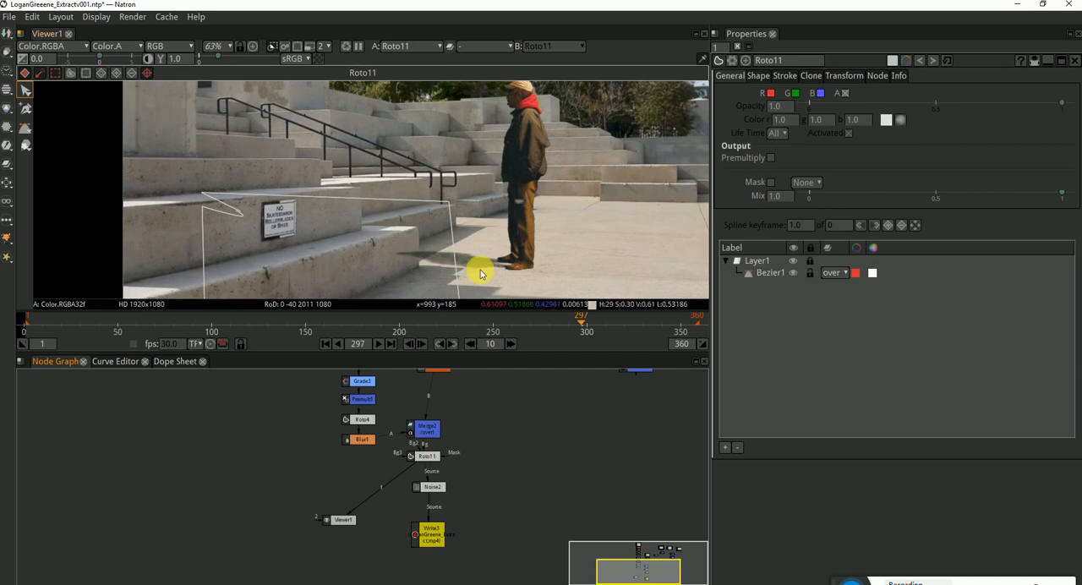
drag(538, 324, 585, 324)
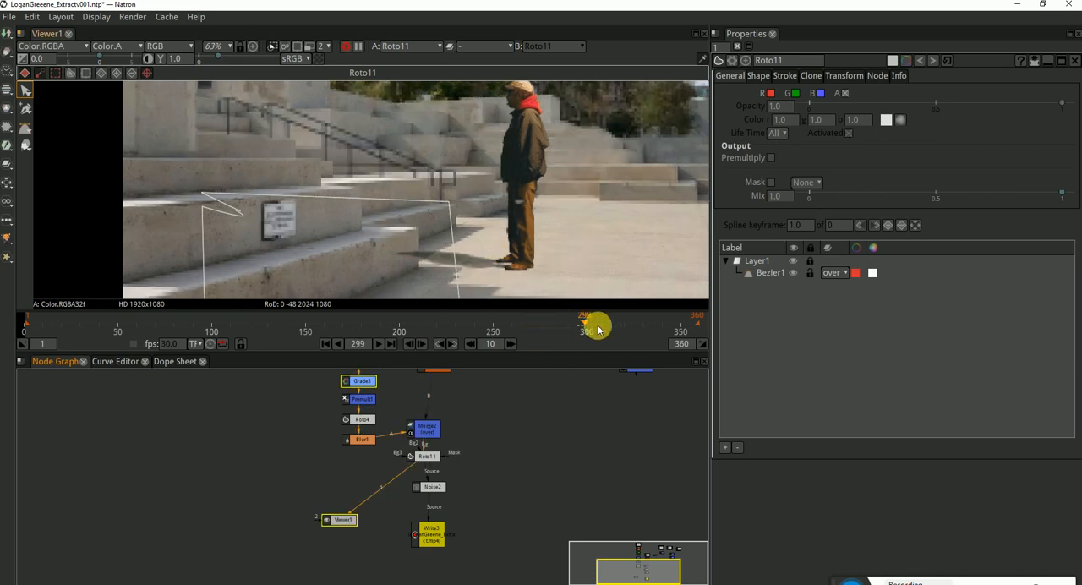
click(434, 461)
key(Delete)
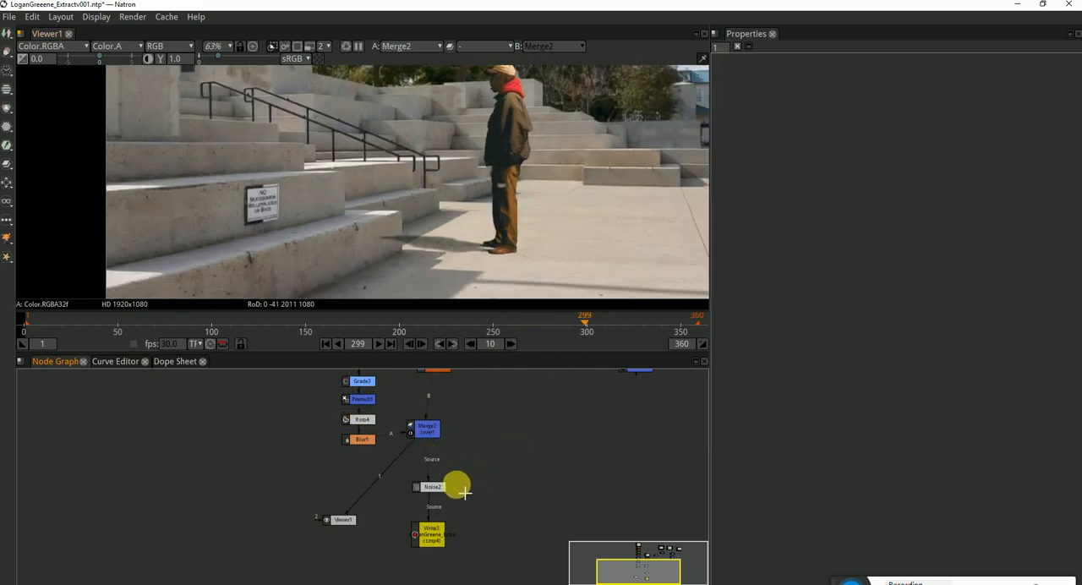
View the output of Noise2 and scrub to frame 335 to check the man's shadow against the steps
double_click(435, 488)
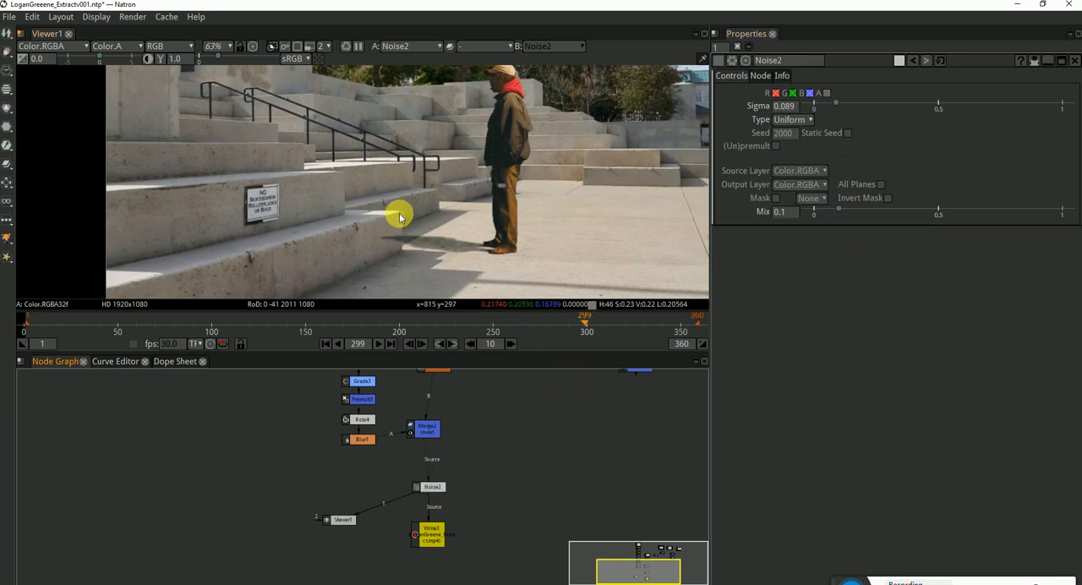
drag(372, 322, 302, 318)
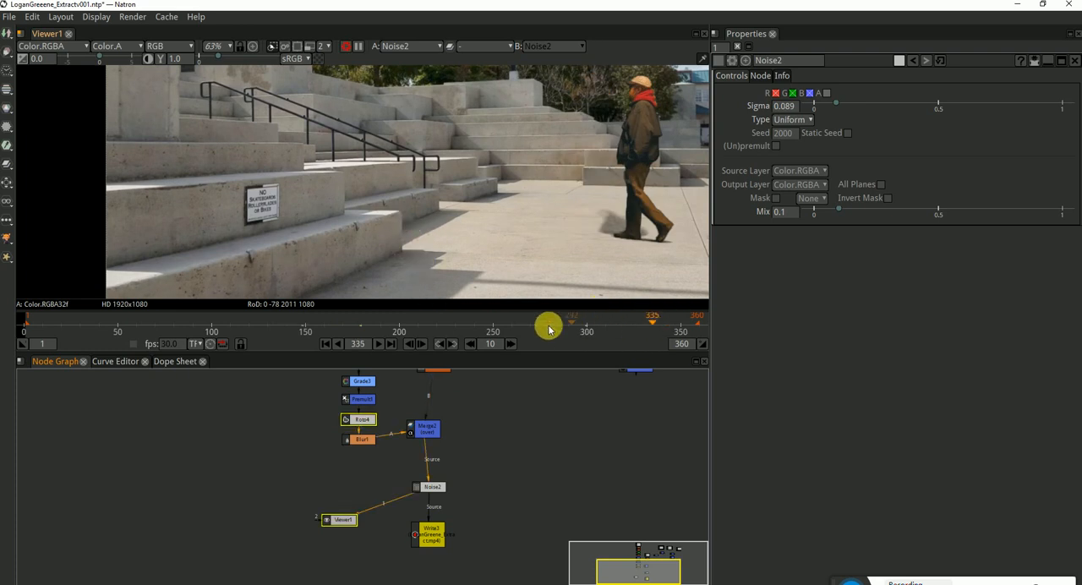
Tidy the node tree by aligning Merge2 level with Blur1 and lining up Noise2 and Write3 beneath it
drag(430, 430, 433, 445)
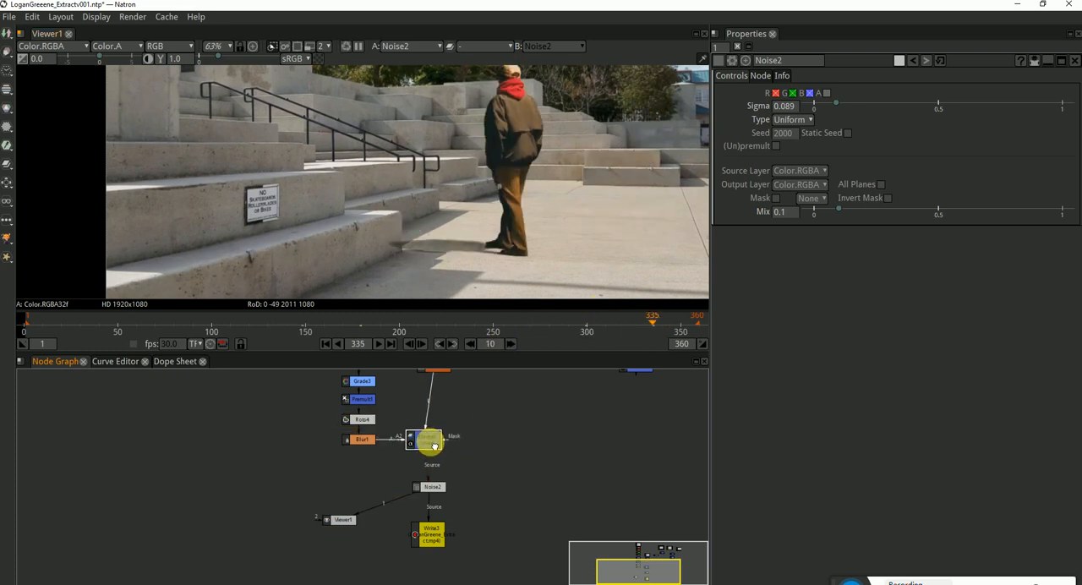
drag(488, 473, 382, 575)
click(429, 550)
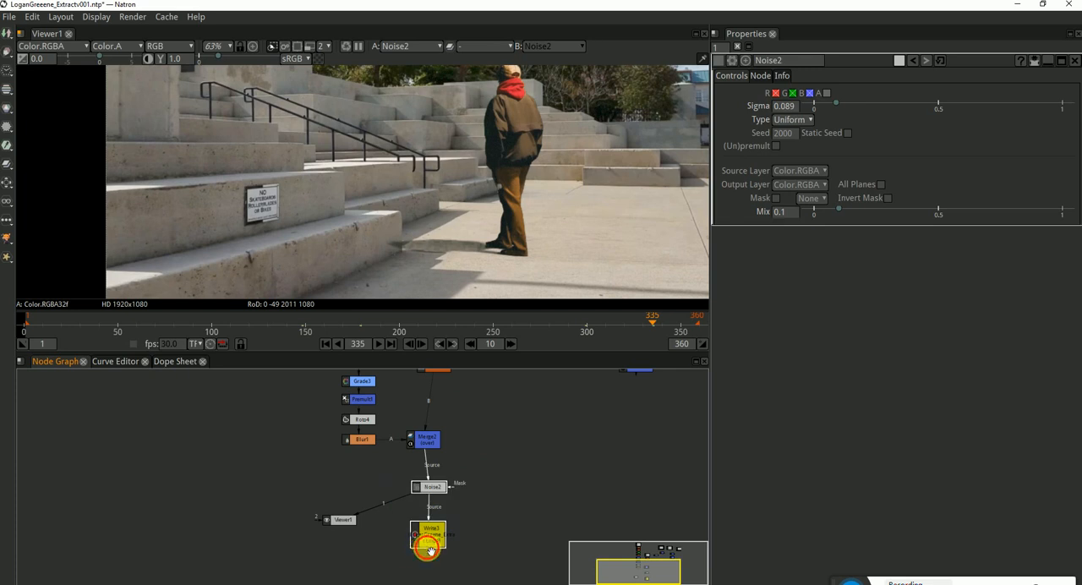
drag(431, 551, 424, 552)
click(490, 436)
drag(469, 425, 487, 478)
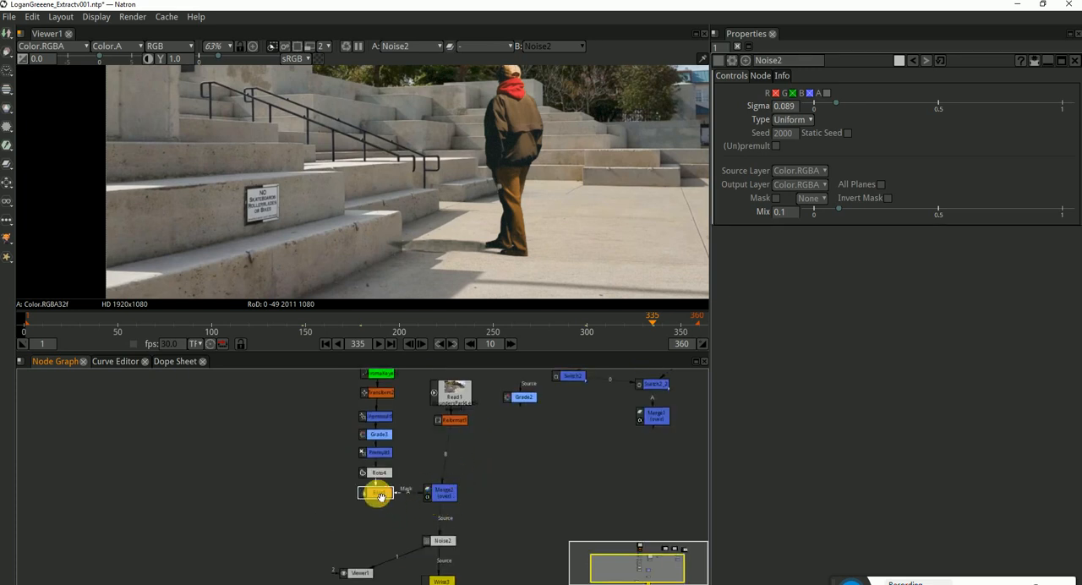
scroll(379, 496, up, 6)
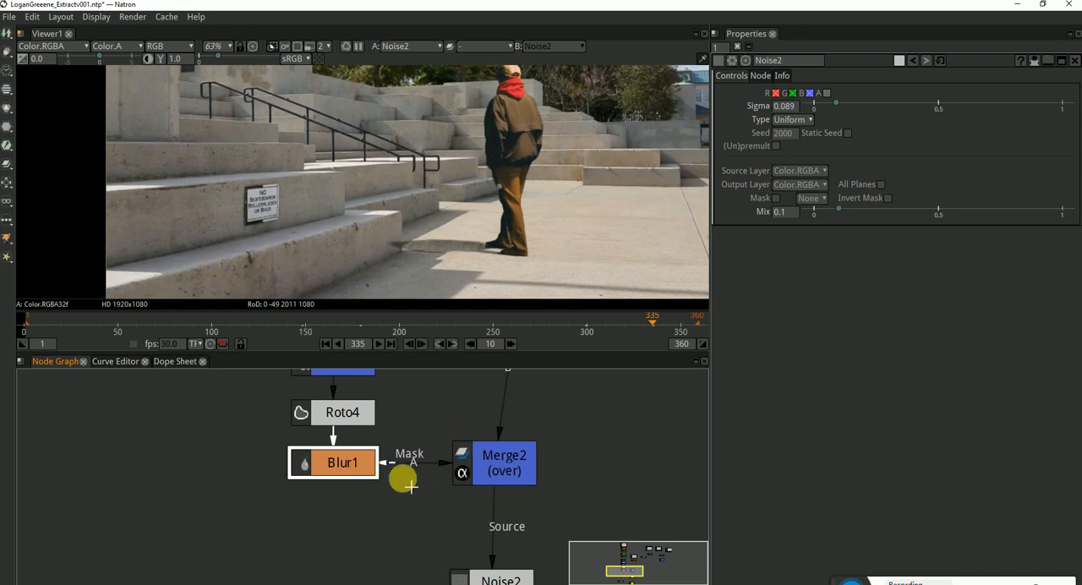
scroll(546, 451, down, 4)
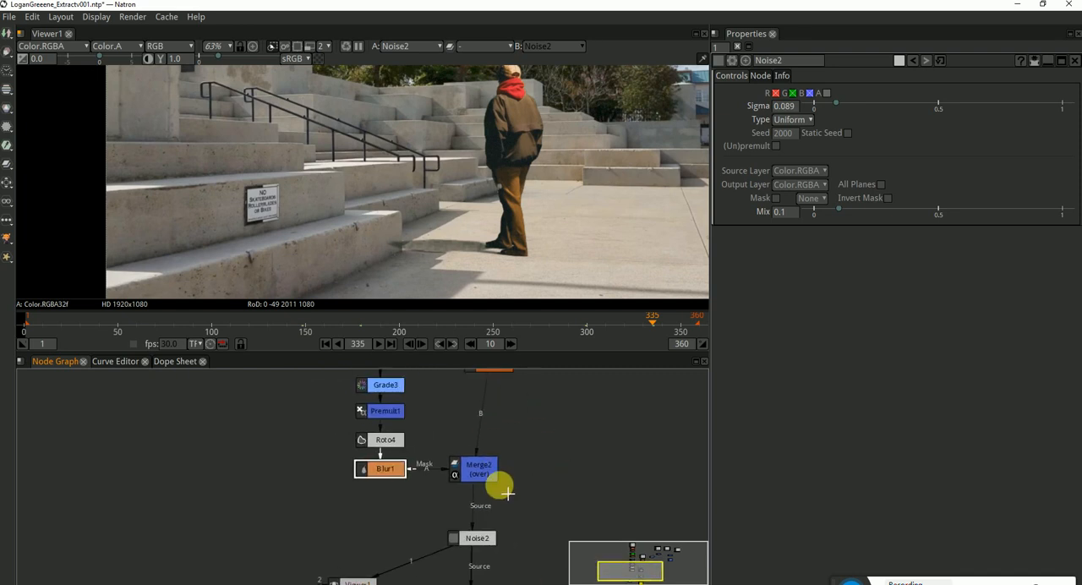
Add a new Roto node beside Merge2
click(488, 475)
drag(517, 467, 638, 482)
click(605, 478)
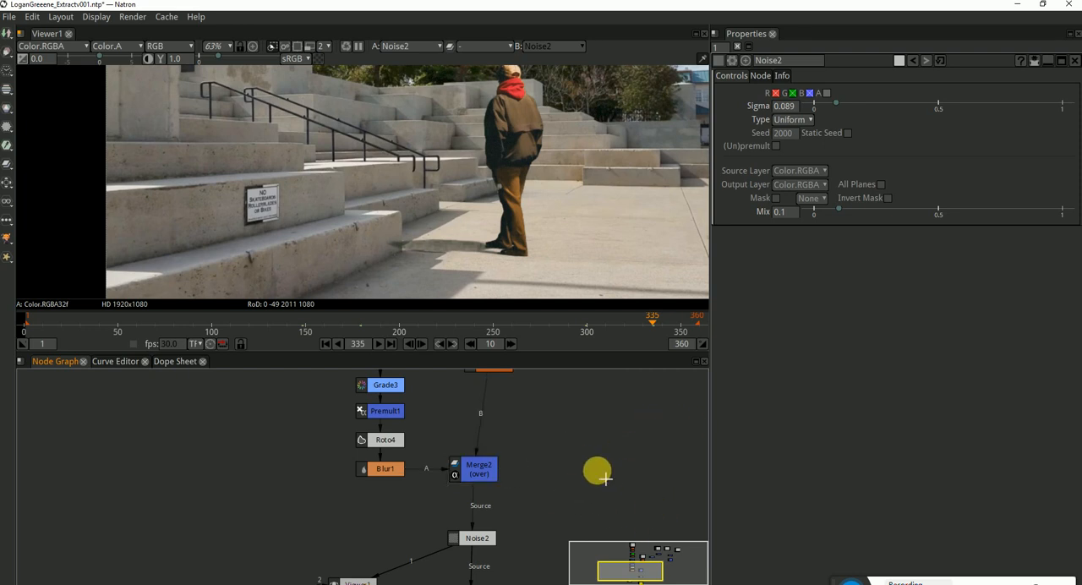
key(Tab)
text(roto)
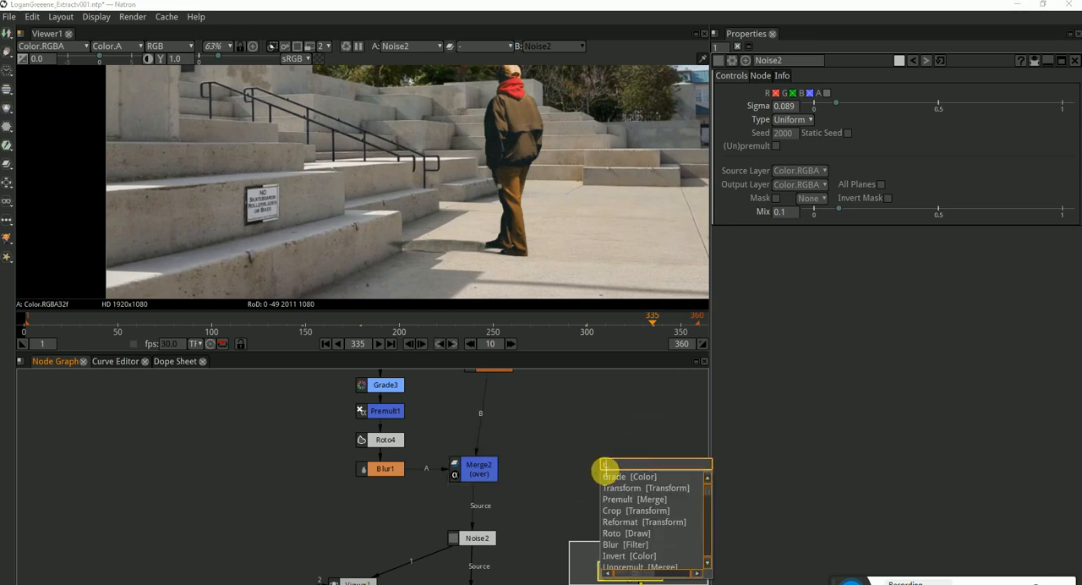
key(Return)
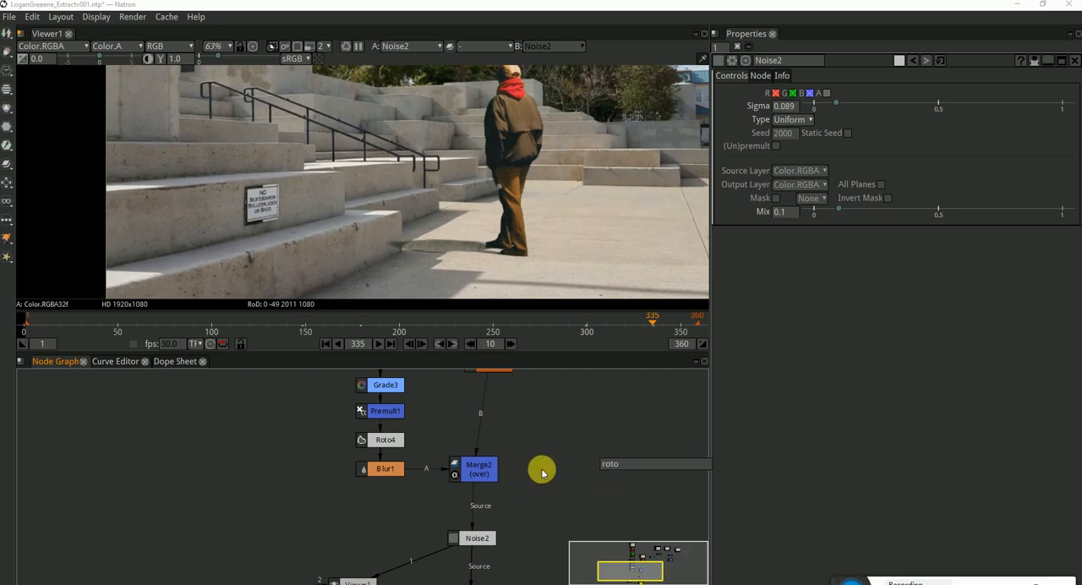
drag(655, 495, 586, 476)
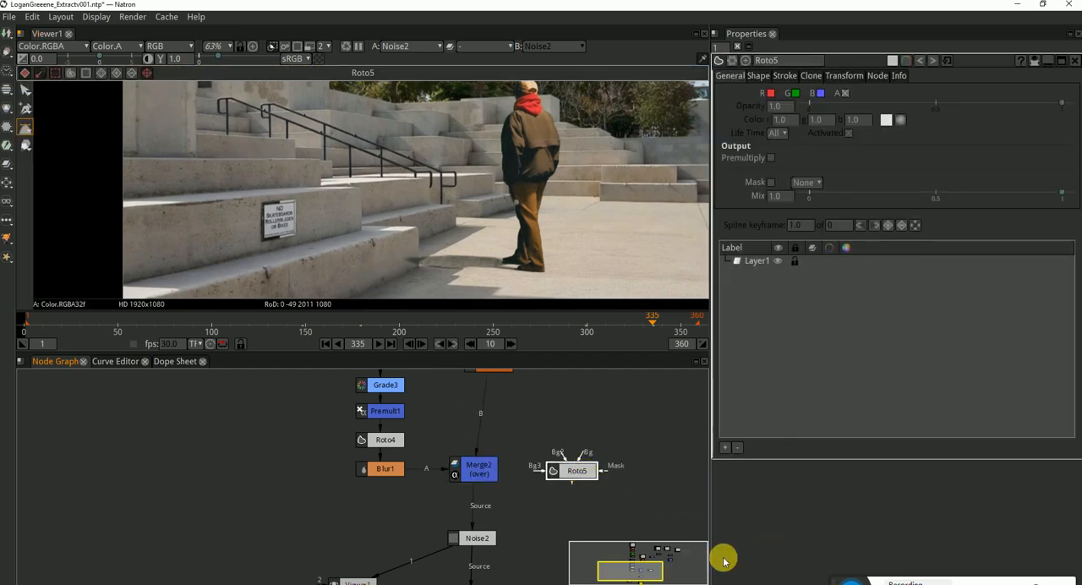
Connect Merge2's mask input to Roto5, dismiss the frame rate warning, and align Roto5 with Merge2
click(483, 470)
drag(507, 472, 567, 470)
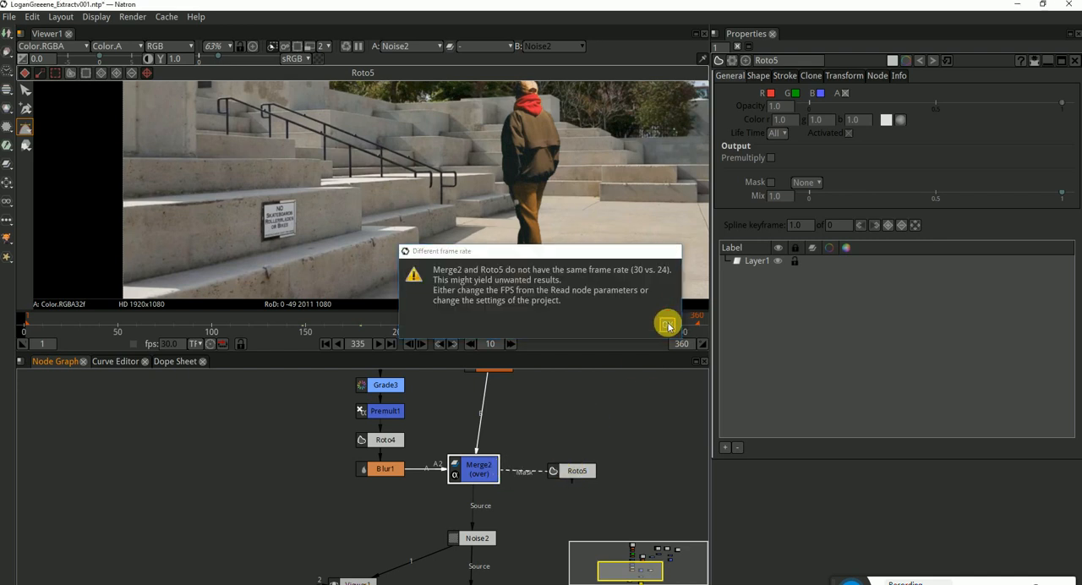
click(667, 325)
click(591, 474)
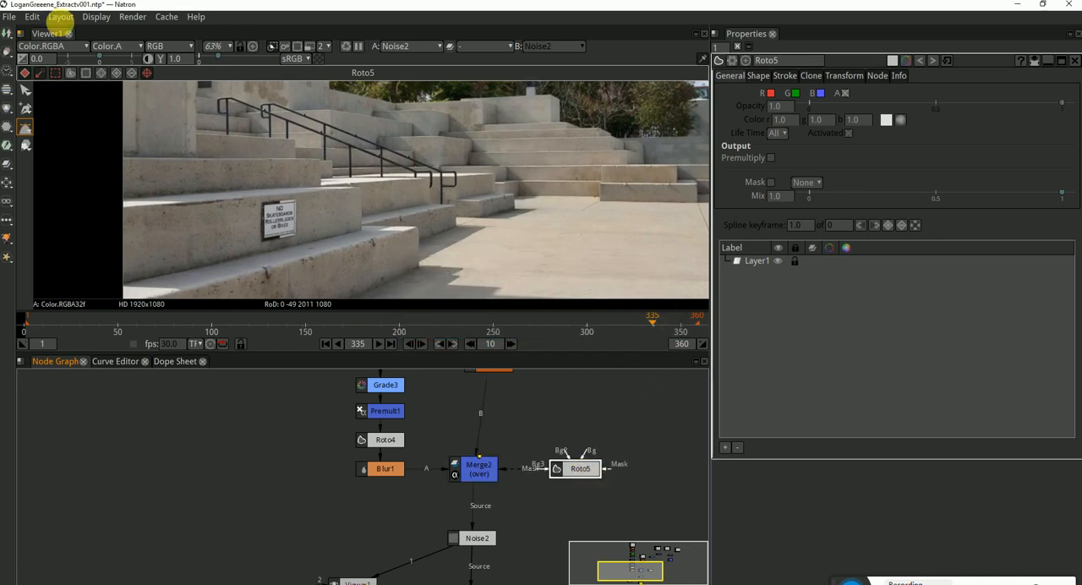
Draw a closed Bezier in Roto5 along the lower step's corner edge and around the man's walking area at frame 335
scroll(414, 171, down, 3)
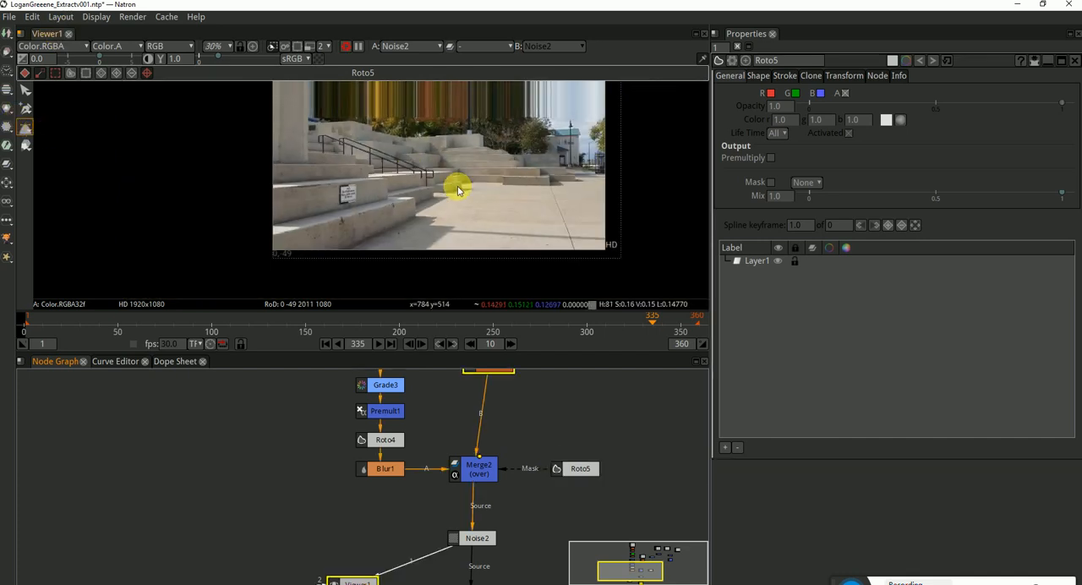
scroll(396, 256, up, 6)
click(397, 260)
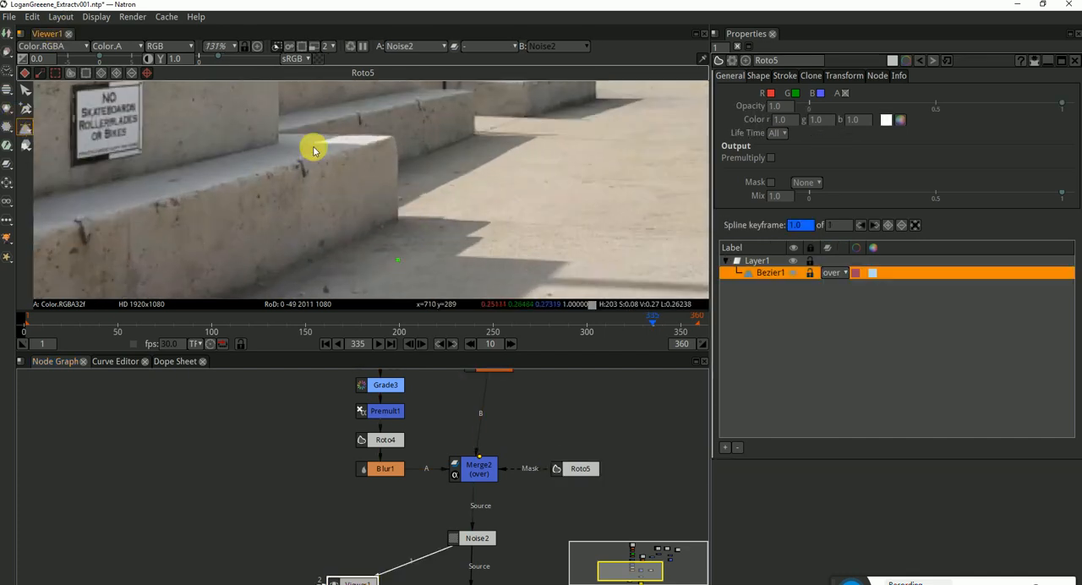
click(397, 221)
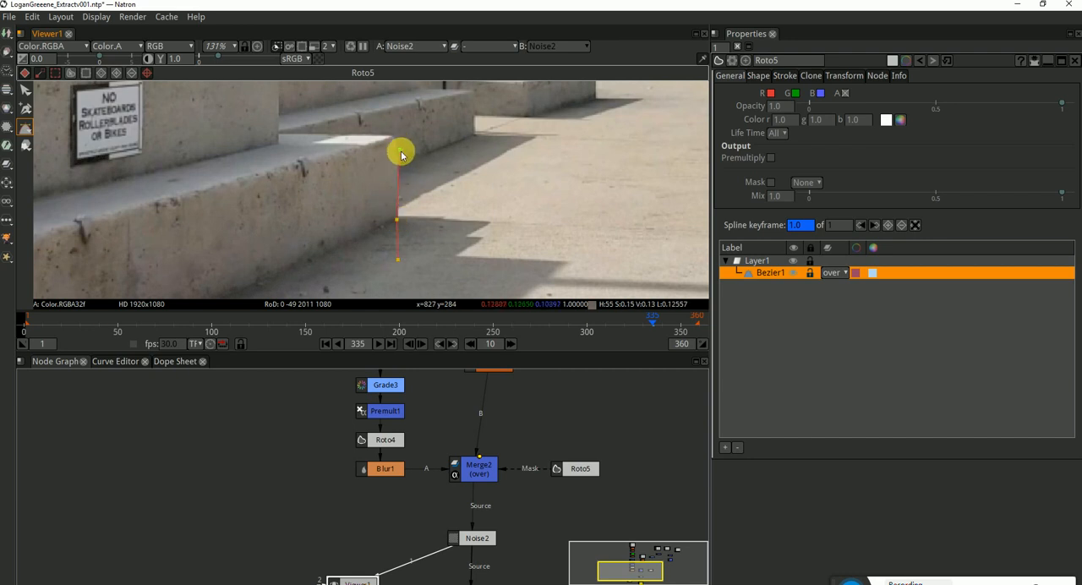
scroll(394, 154, down, 10)
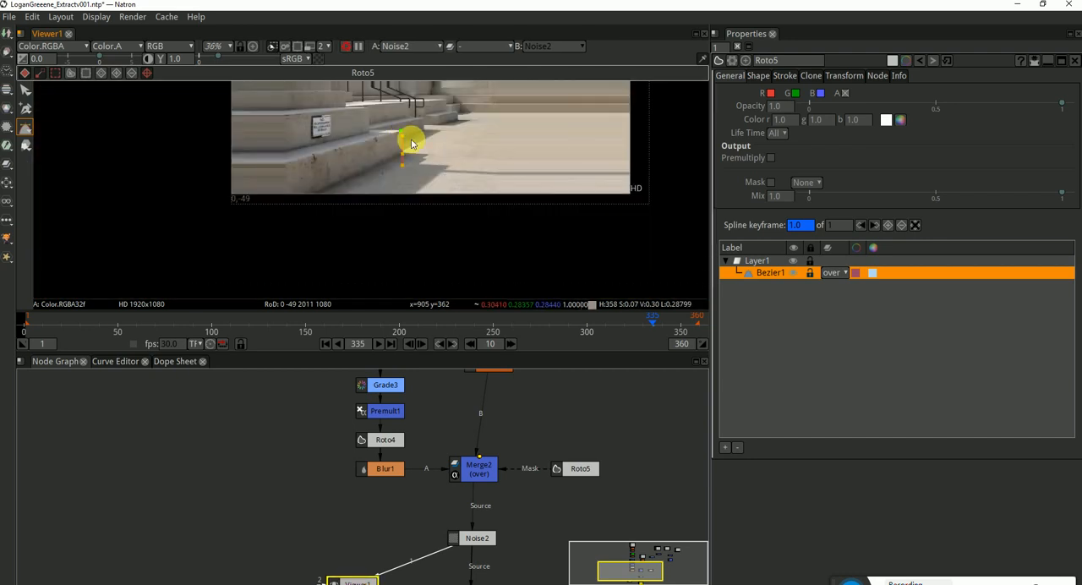
click(364, 137)
click(411, 108)
click(503, 109)
click(534, 204)
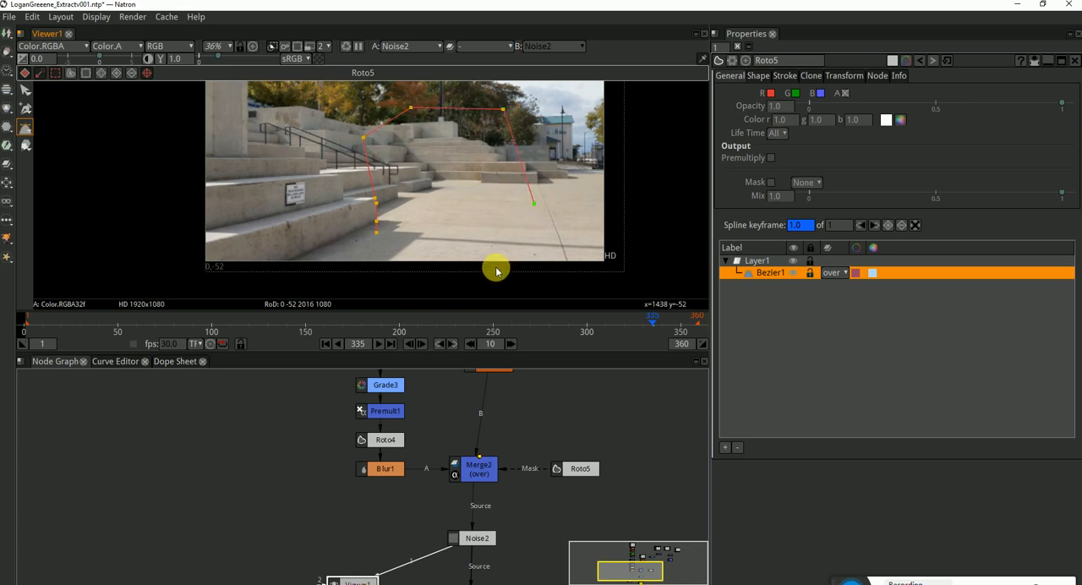
click(494, 266)
click(398, 262)
key(Return)
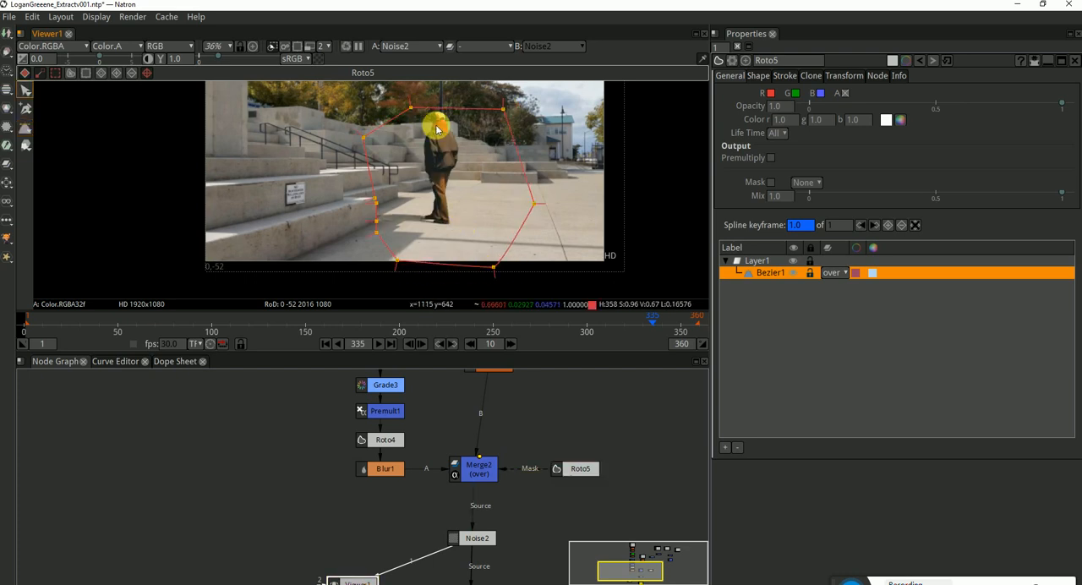
Raise the two upper points of the Roto5 Bezier to leave more room above the man's head
scroll(415, 106, up, 2)
drag(408, 106, 394, 85)
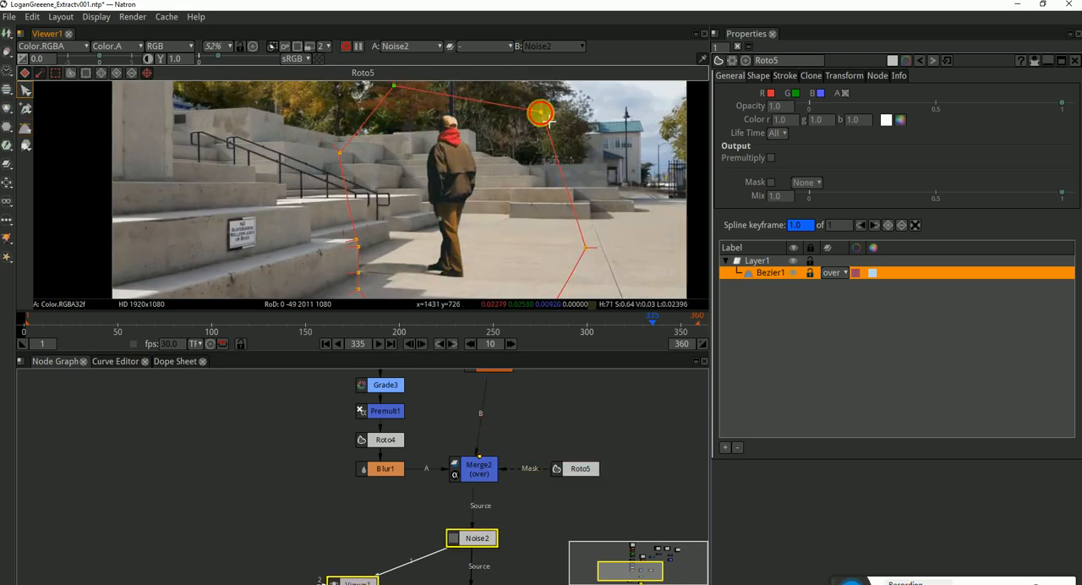
drag(541, 111, 540, 88)
scroll(495, 212, down, 2)
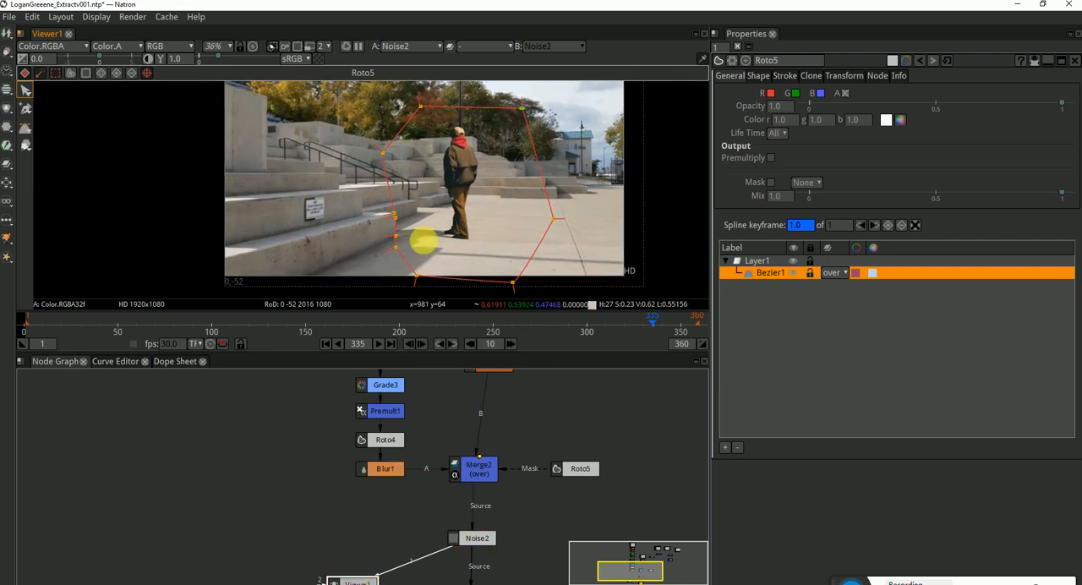
Scrub back through frame 259 to frame 117 to check whether the mask shape keeps the man uncut
click(509, 318)
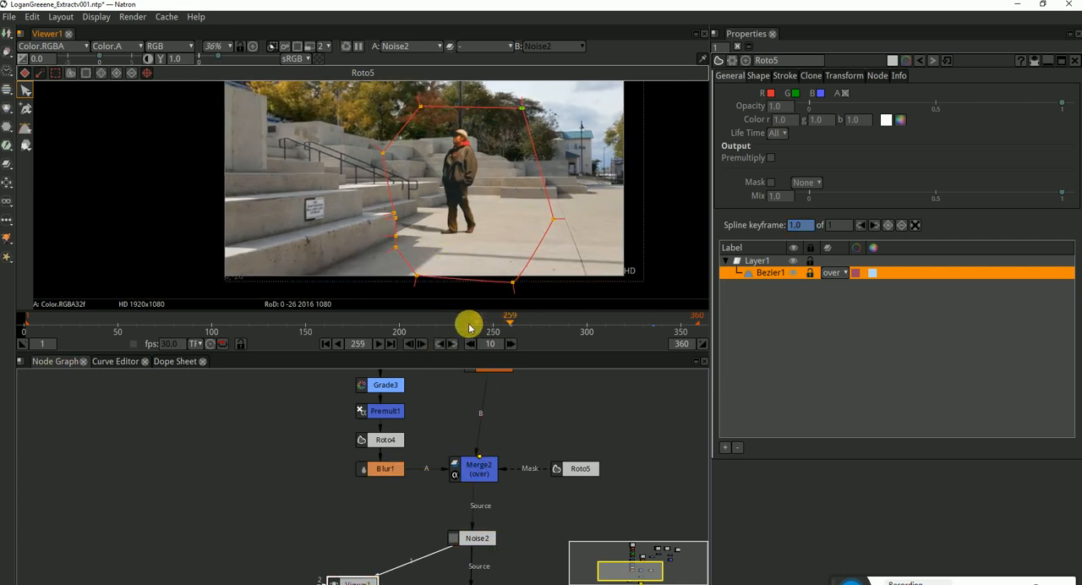
drag(428, 325, 239, 338)
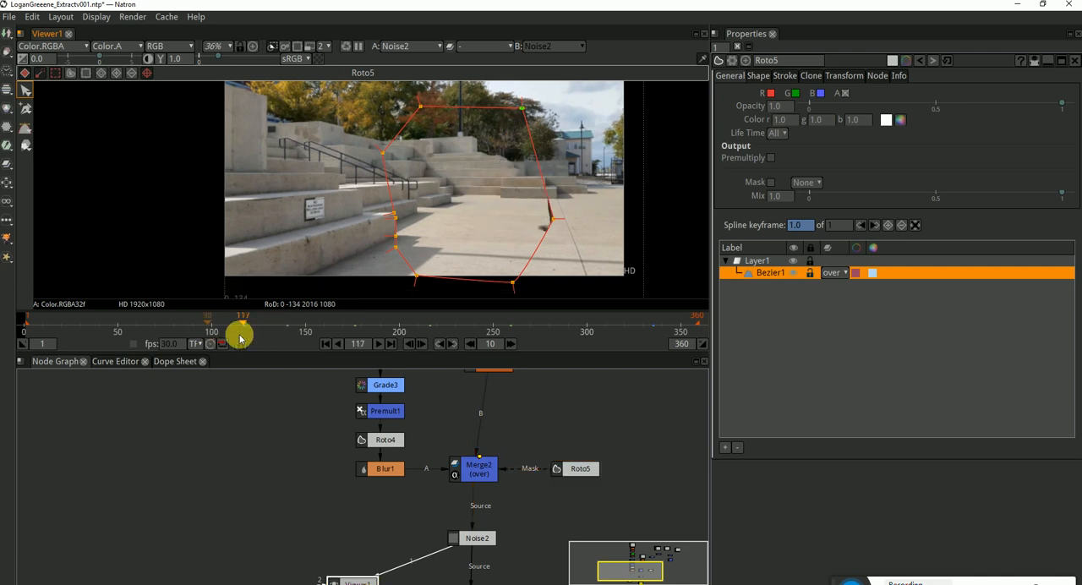
At frame 335, move the Roto5 Bezier's two top points above the image and its right side beyond the frame edge
click(653, 328)
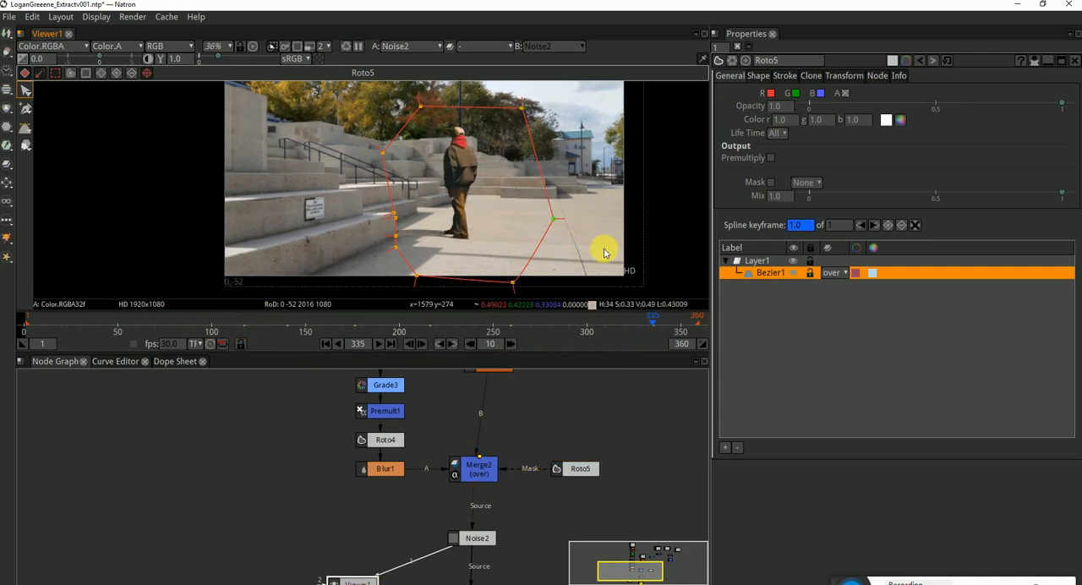
drag(567, 126, 519, 184)
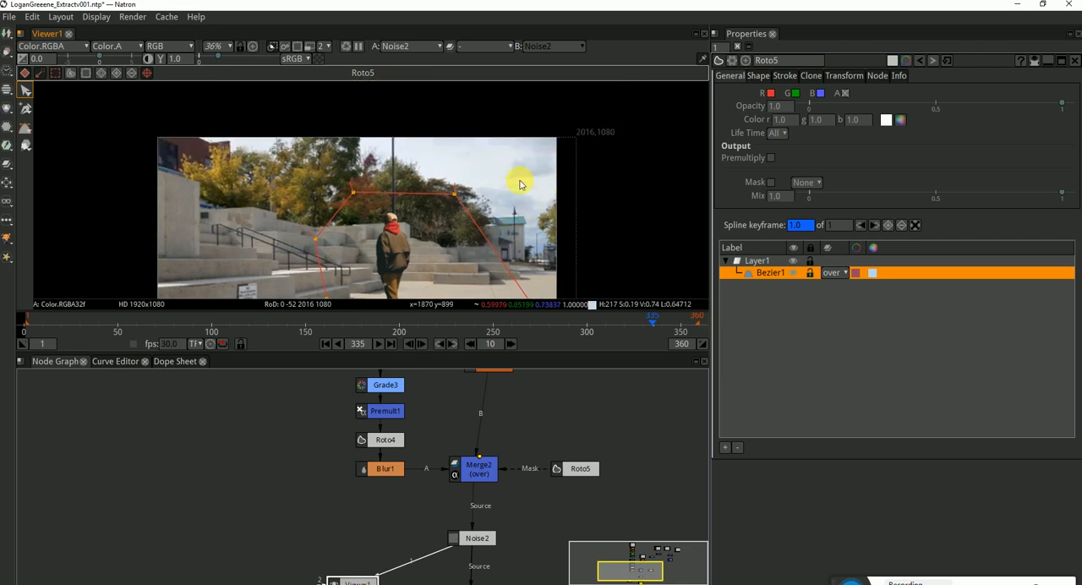
drag(455, 193, 569, 113)
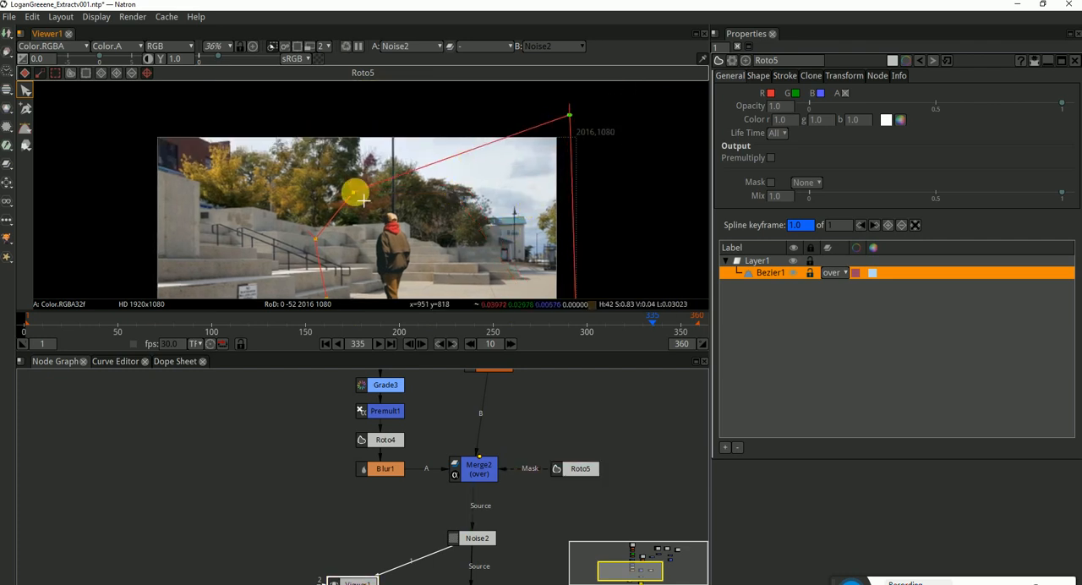
drag(355, 192, 319, 104)
drag(512, 251, 510, 186)
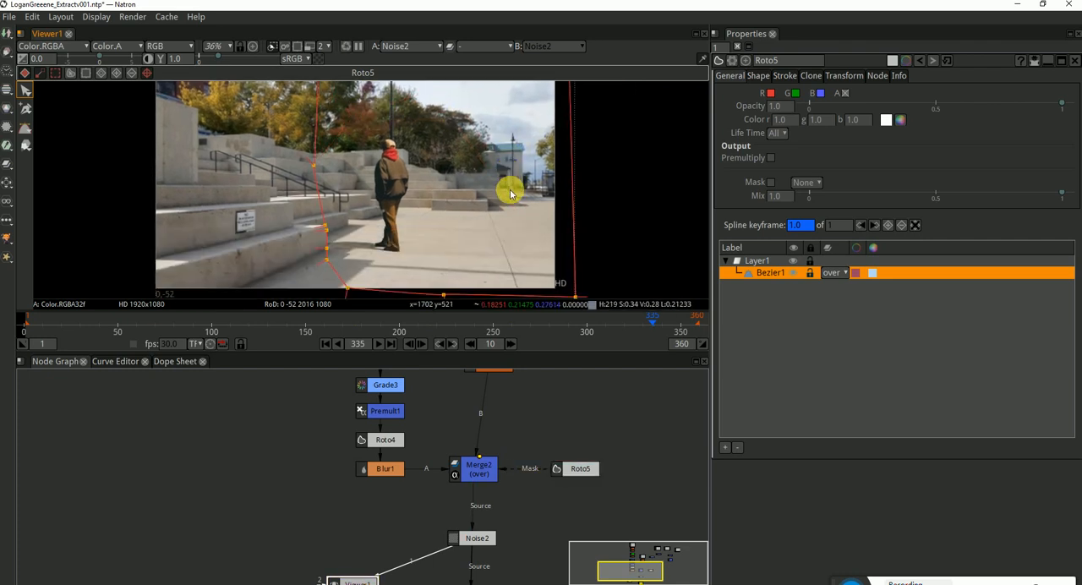
Scrub back to frame 122 to check the man against the enlarged mask shape, and close Roto5's properties
click(583, 323)
drag(673, 329, 253, 328)
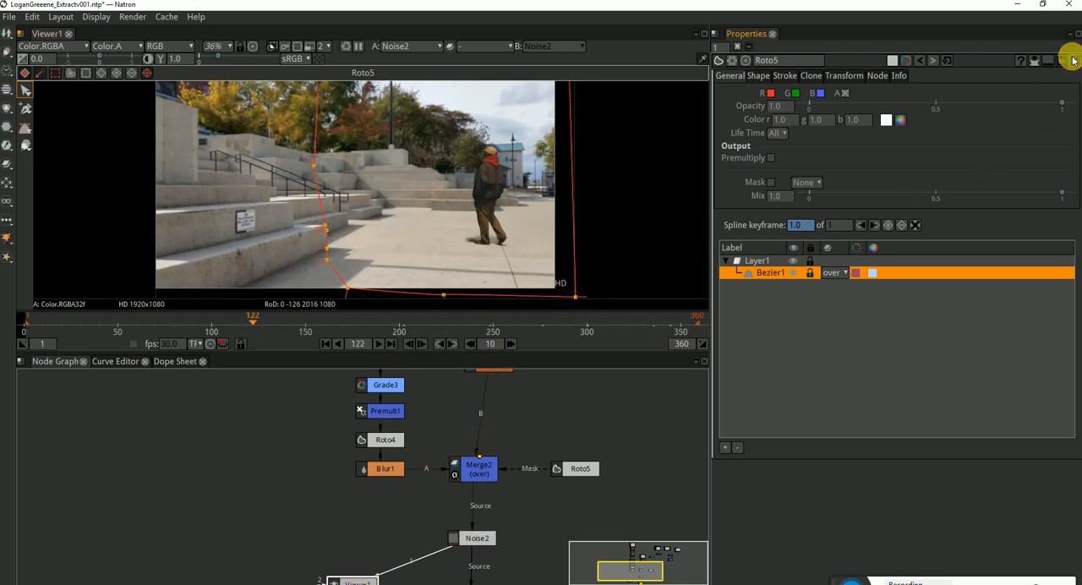
click(1074, 60)
drag(407, 240, 399, 237)
Line up Viewer1 beside Noise2 and move Write3 further down to open a gap beneath Noise2
drag(533, 538, 519, 423)
scroll(441, 218, down, 1)
mouse_move(440, 190)
mouse_down()
mouse_move(446, 200)
mouse_move(449, 191)
mouse_up()
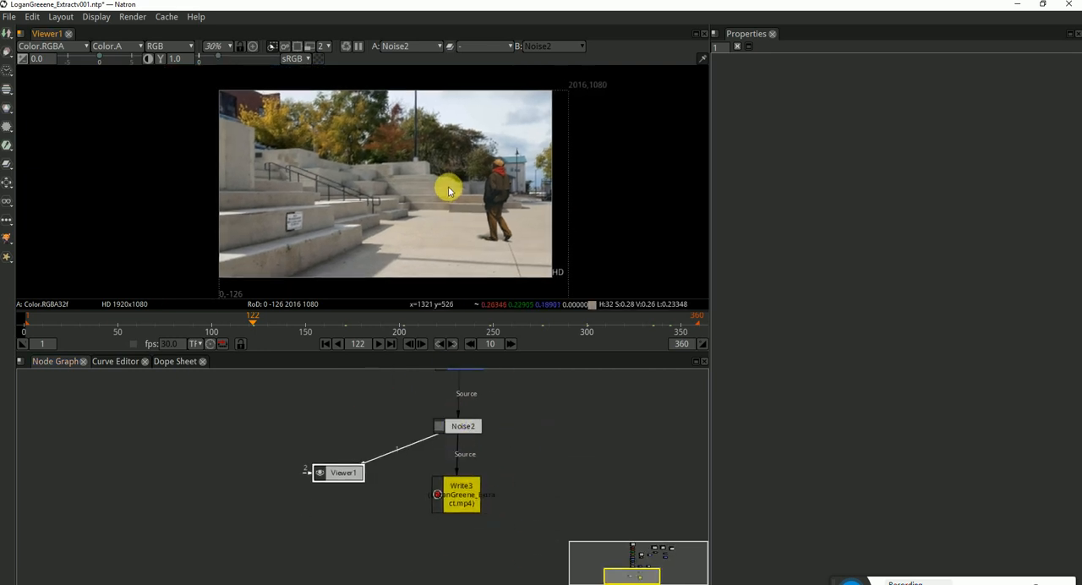
scroll(449, 190, up, 1)
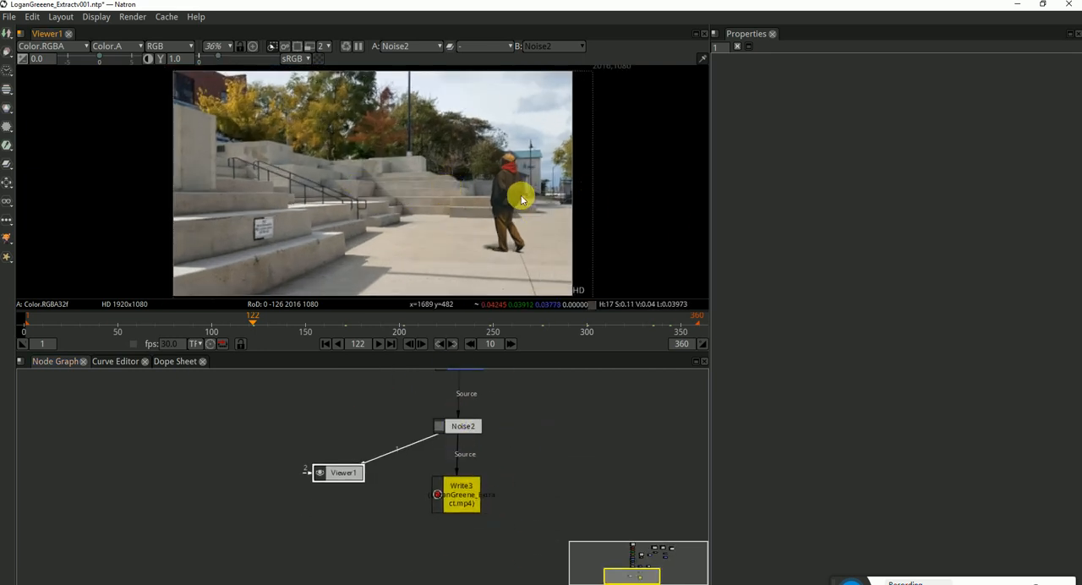
click(526, 460)
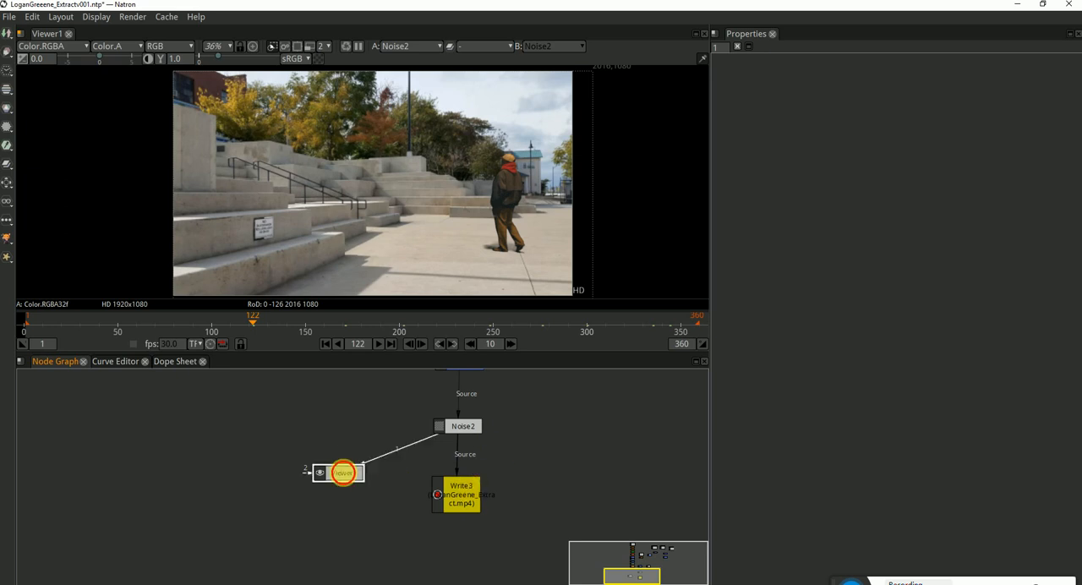
drag(342, 471, 339, 425)
drag(459, 499, 460, 545)
click(470, 432)
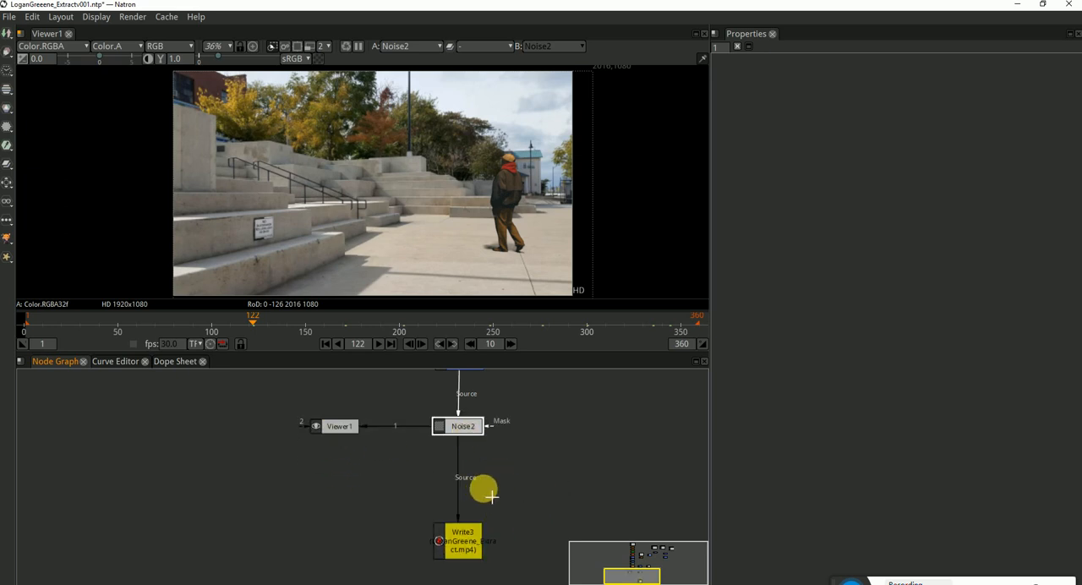
click(537, 499)
Insert a Crop node between Noise2 and Write3
click(464, 427)
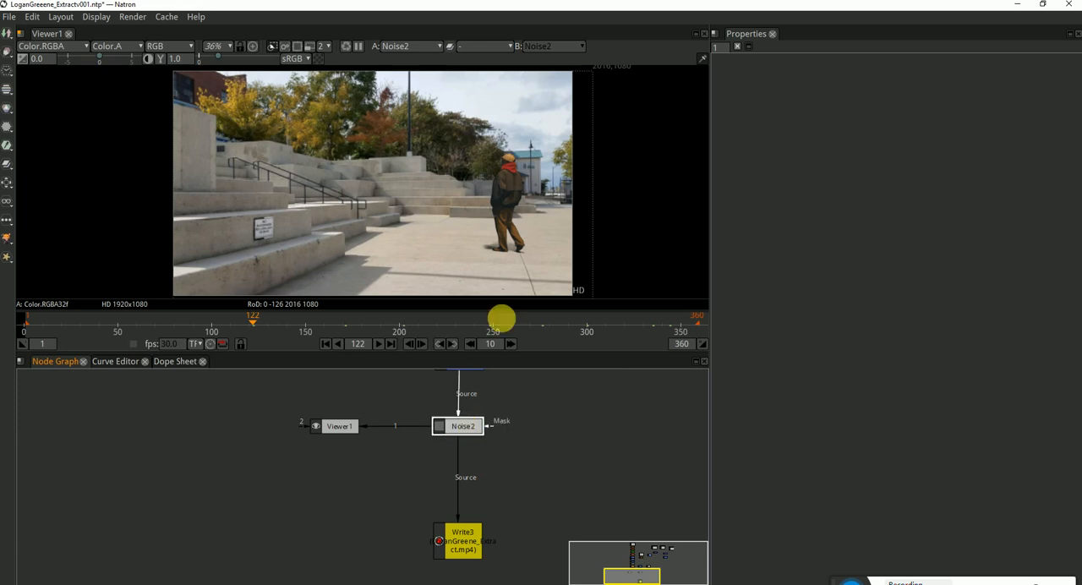
drag(611, 256, 591, 209)
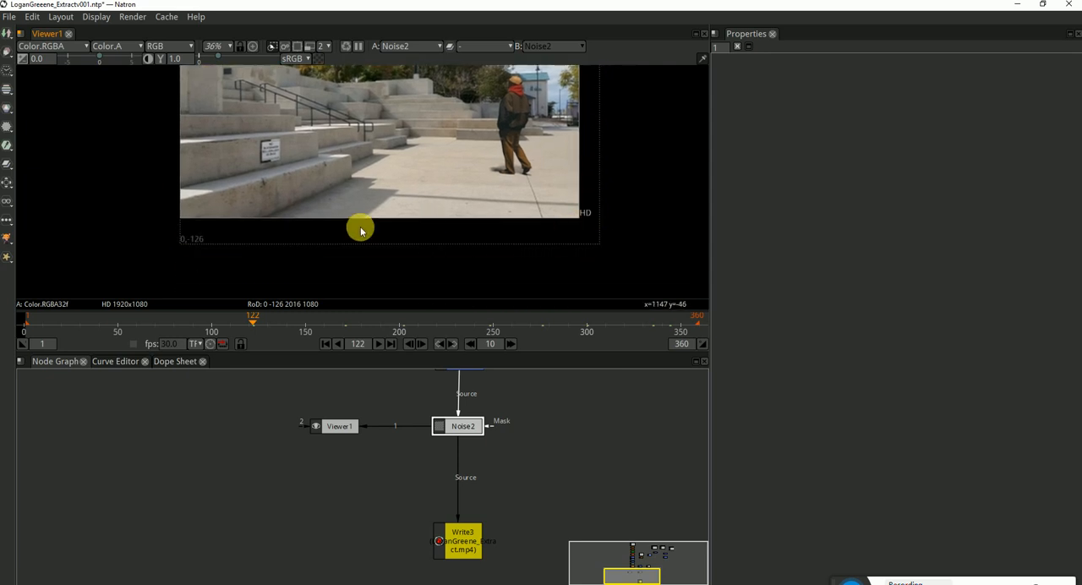
drag(474, 126, 482, 199)
click(502, 439)
click(462, 426)
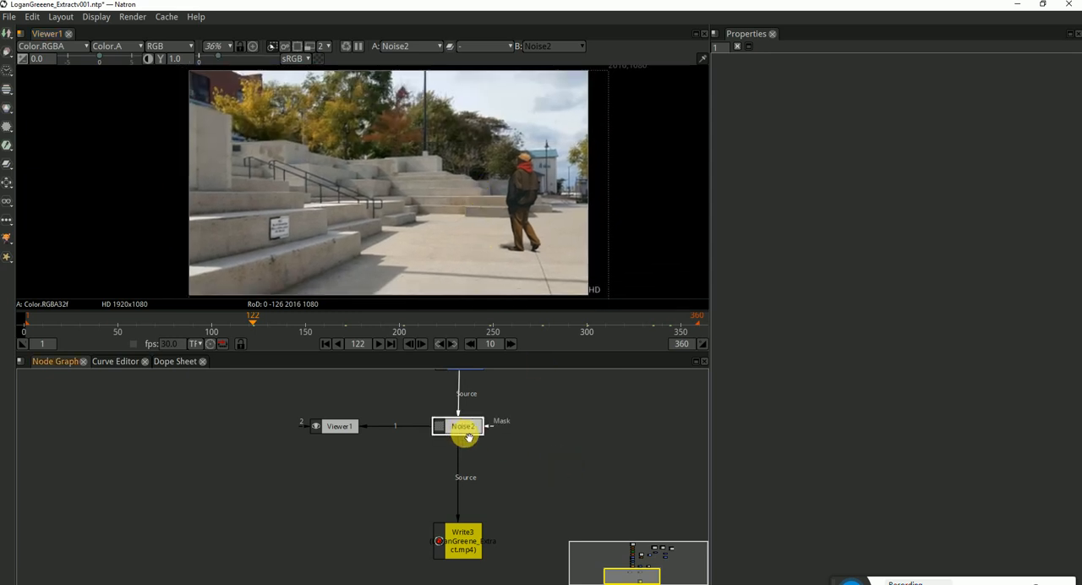
key(Tab)
text(crop)
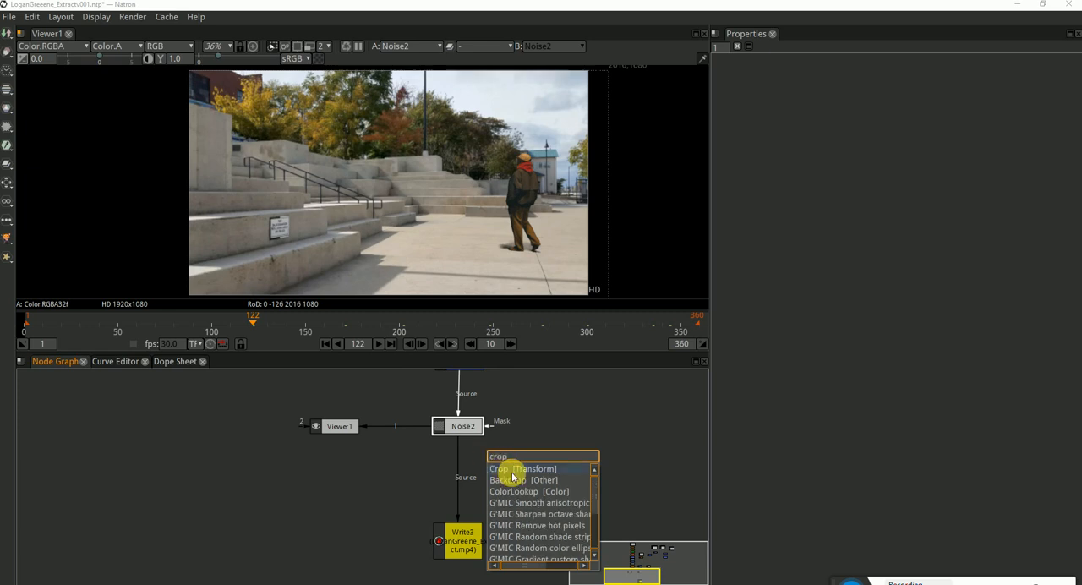
key(Return)
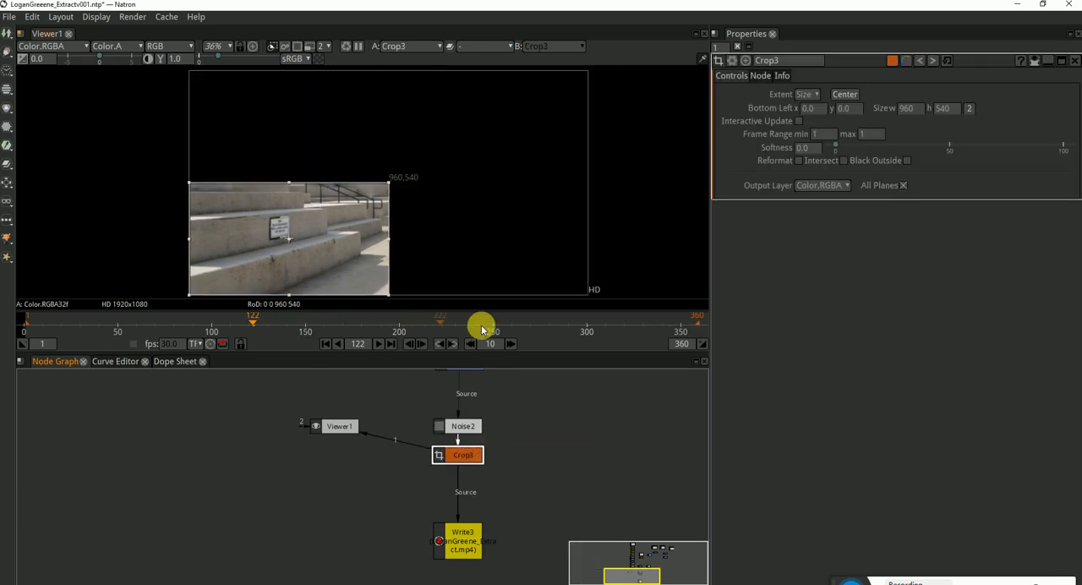
Set the Crop extent to Format with HD 1920x1080, and align Viewer1 beside the Crop node
click(807, 93)
click(817, 109)
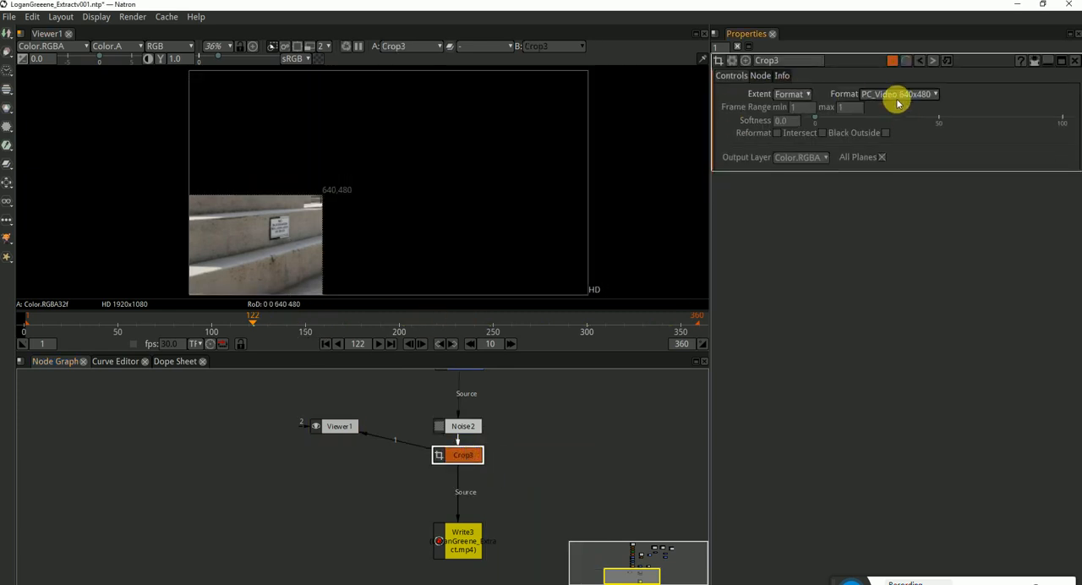
click(911, 95)
click(952, 184)
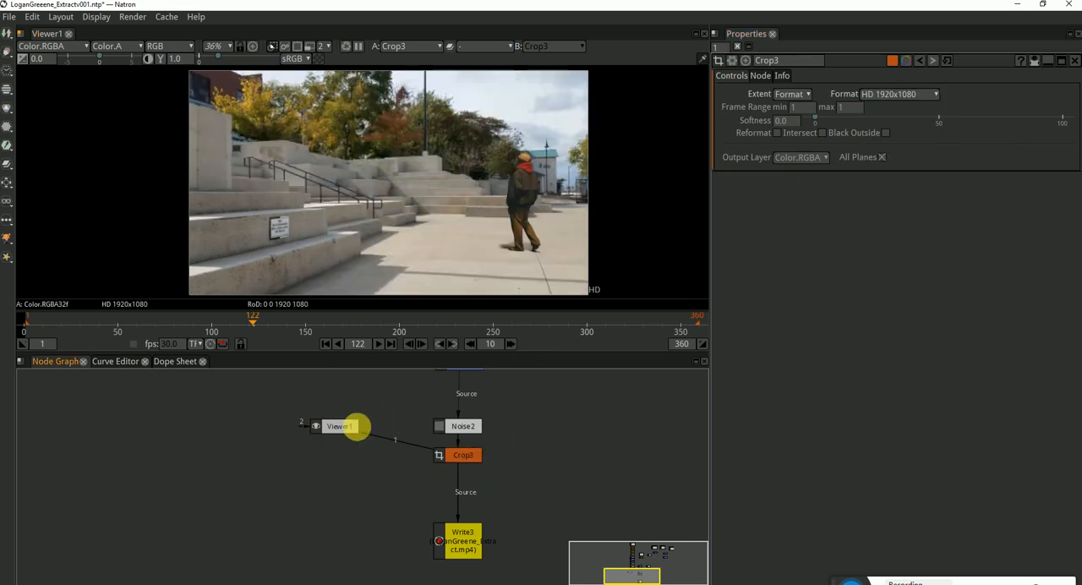
drag(353, 426, 362, 454)
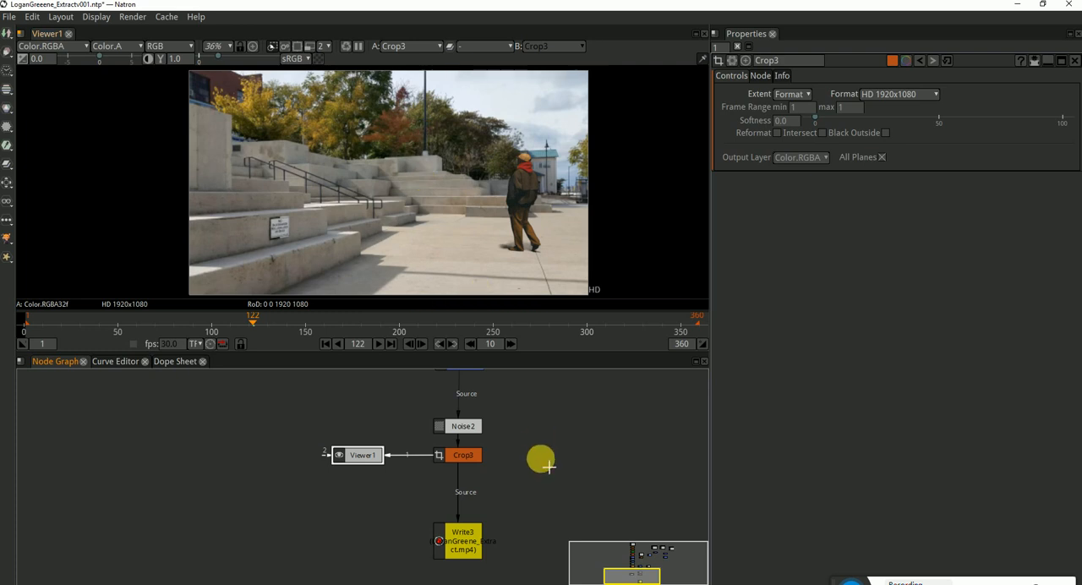
Open Write3's settings and review the codecs available for its MP4 container
double_click(471, 546)
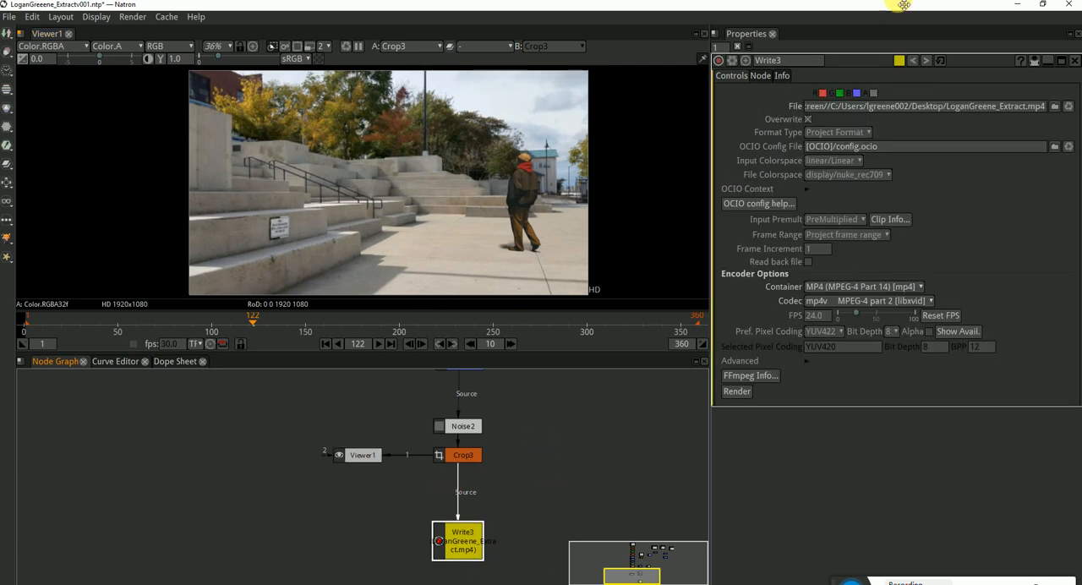
click(888, 301)
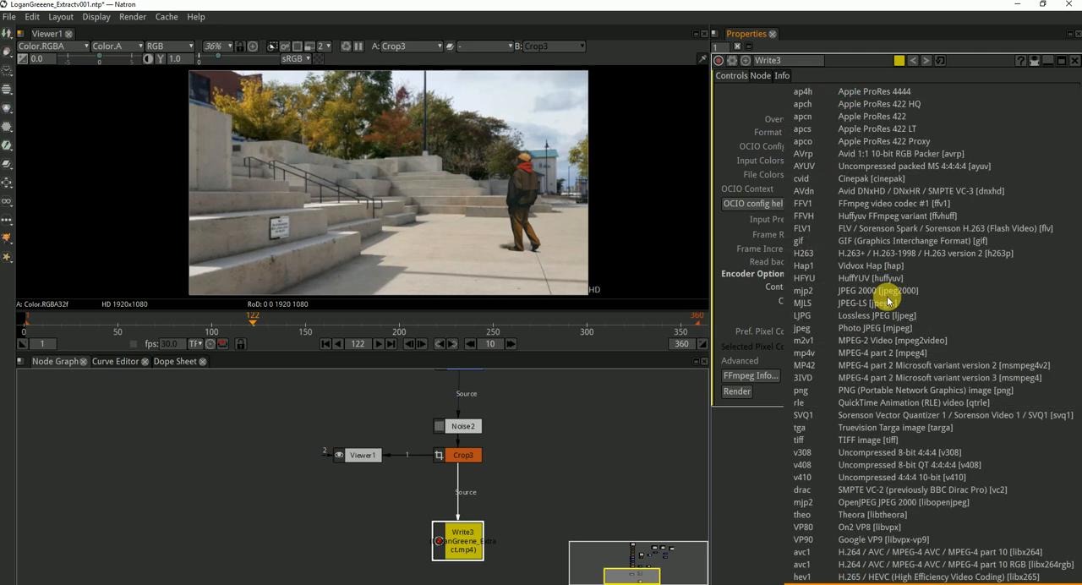
click(763, 473)
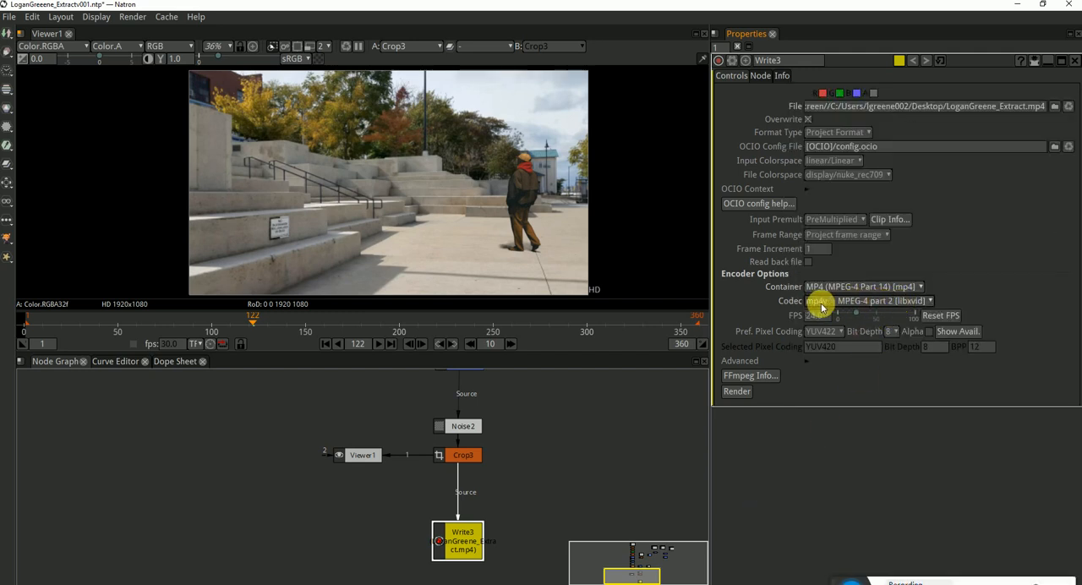
Create a new Write node and browse to the Desktop folder for its output location
click(568, 490)
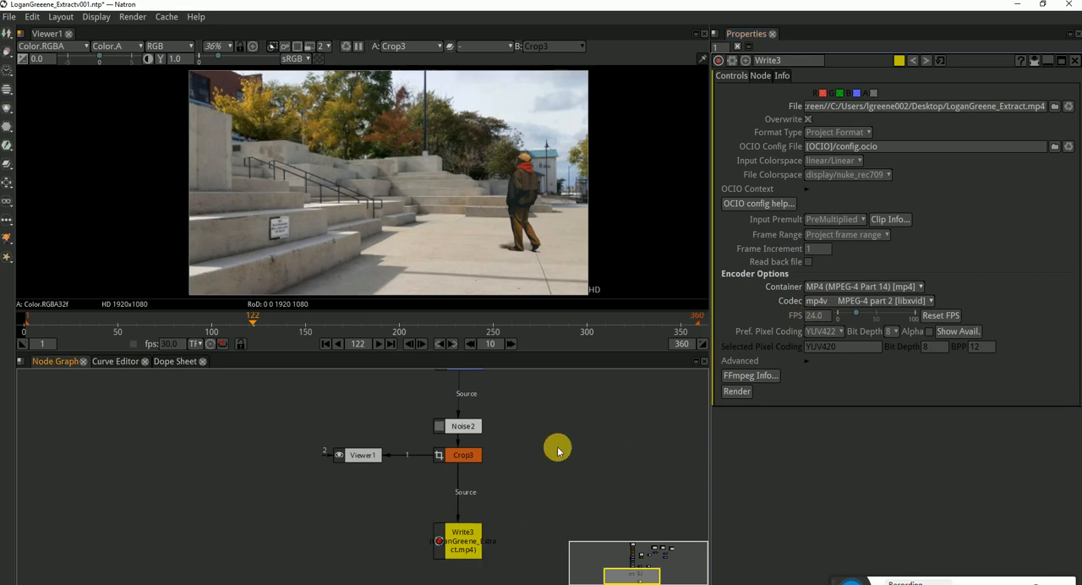
key(w)
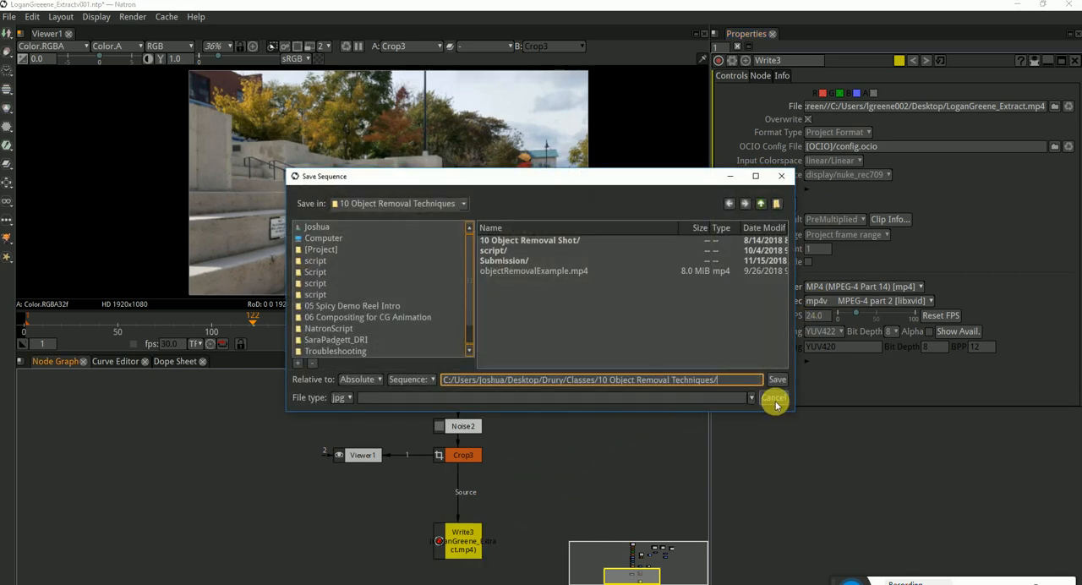
click(318, 228)
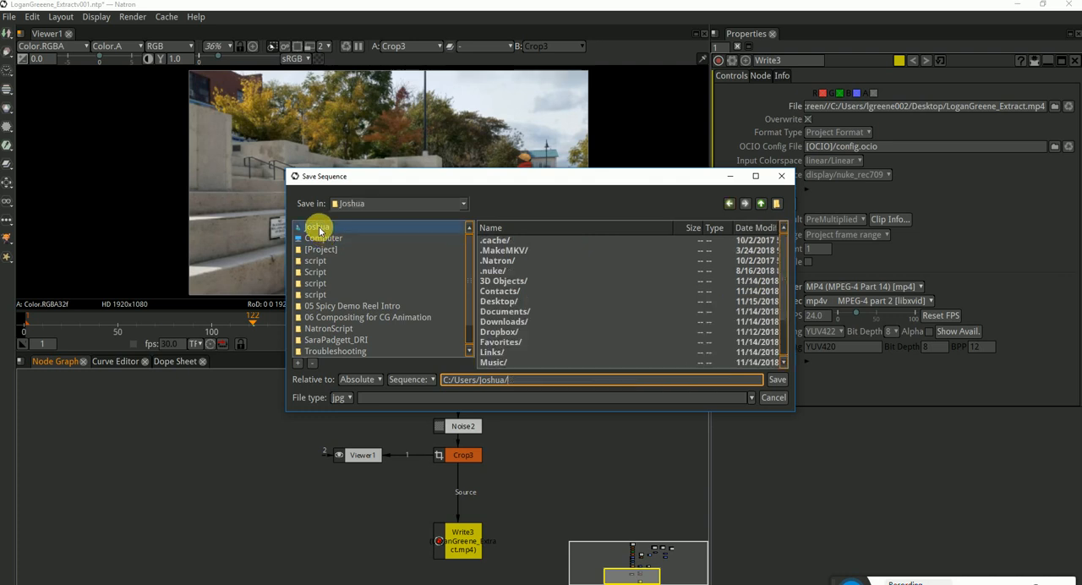
click(500, 303)
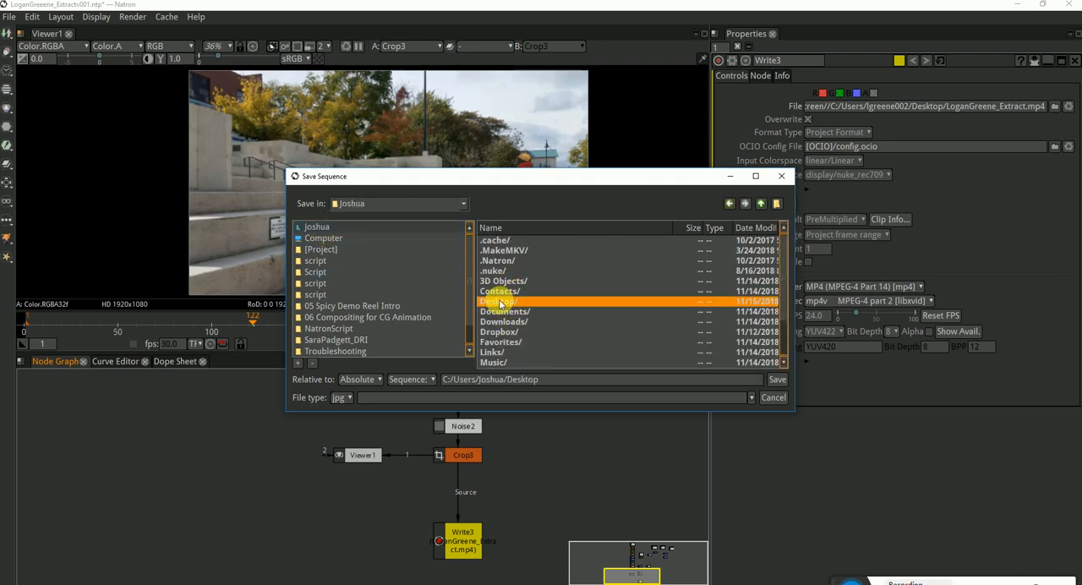
double_click(501, 303)
scroll(532, 323, down, 3)
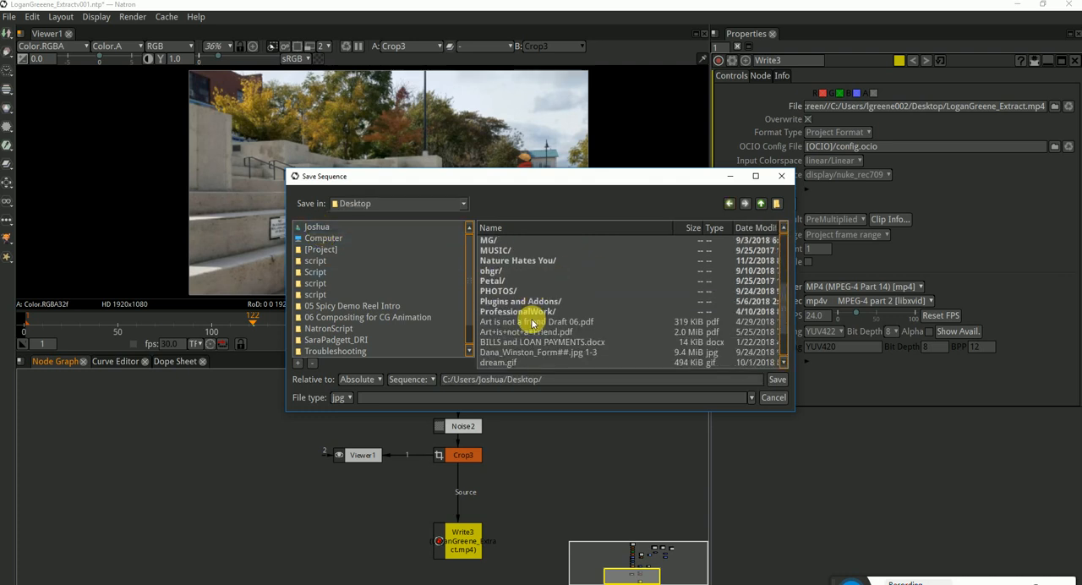
scroll(528, 319, down, 2)
scroll(519, 330, up, 5)
scroll(507, 296, up, 1)
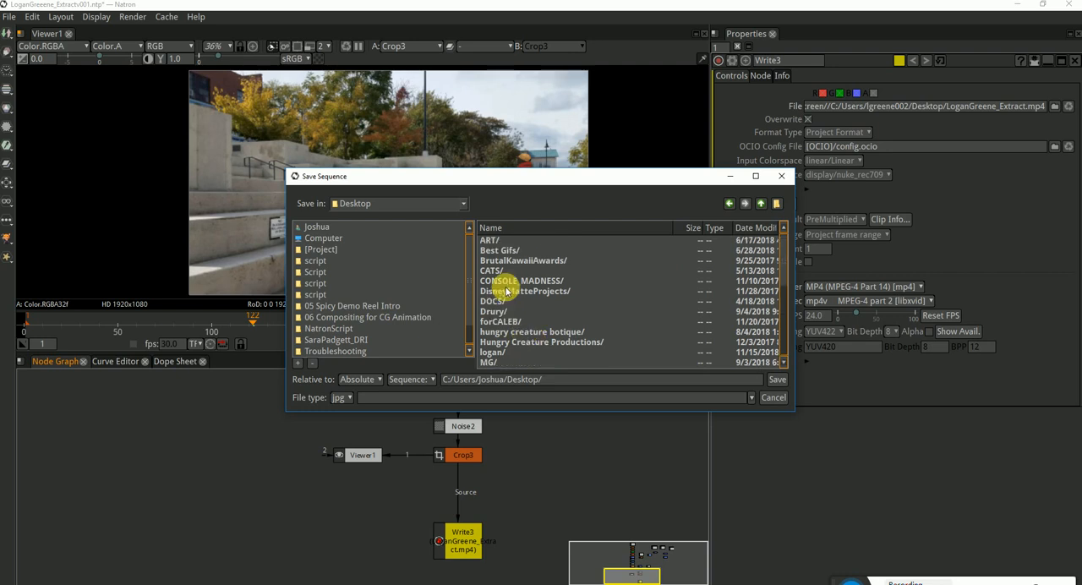
scroll(509, 296, down, 1)
scroll(498, 258, up, 1)
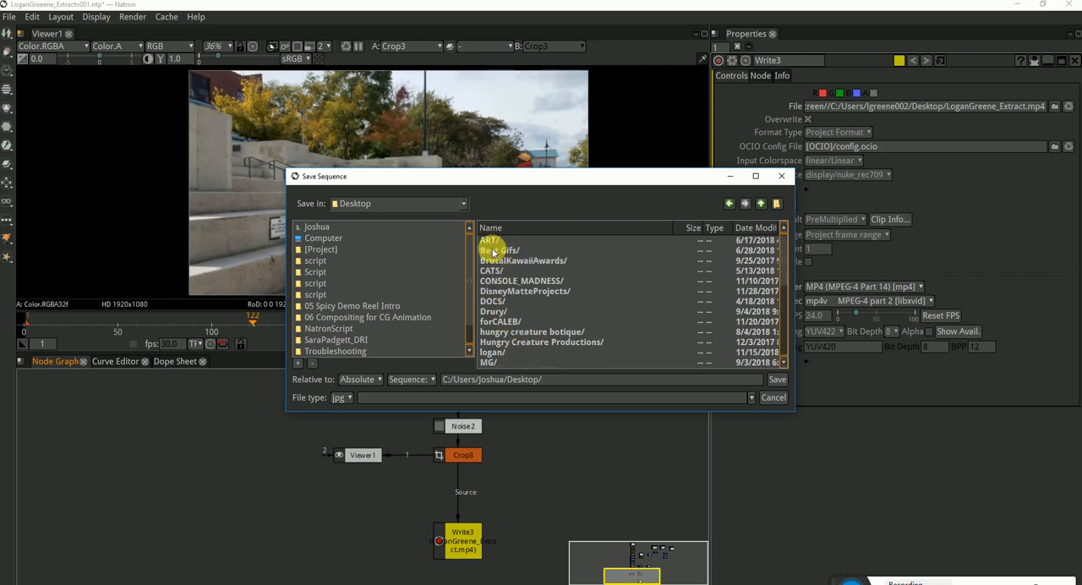
Return to the Desktop through the home folder and open the student's project folder for the render output
click(315, 228)
double_click(532, 300)
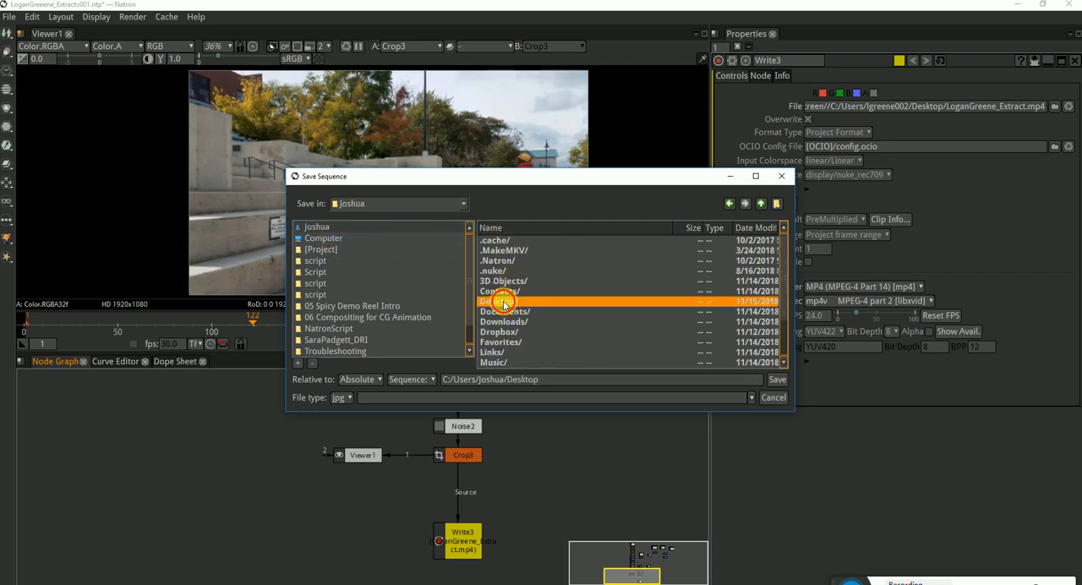
scroll(550, 296, down, 3)
scroll(508, 295, down, 1)
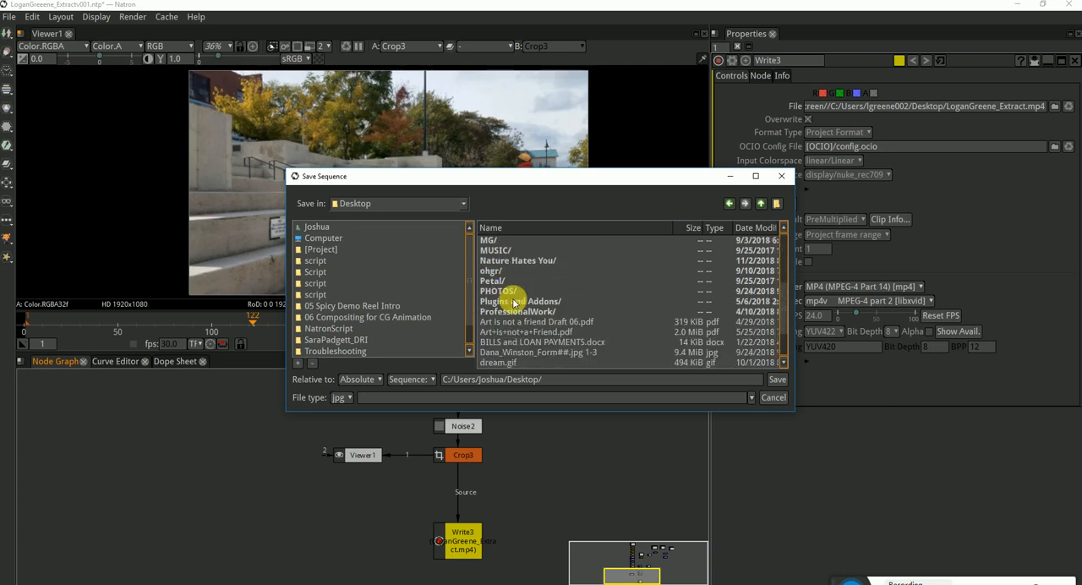
scroll(500, 270, up, 1)
double_click(494, 262)
Name the output file TestRender_v001.mp4, and connect the new Write node to Crop3, placed beside it
click(592, 379)
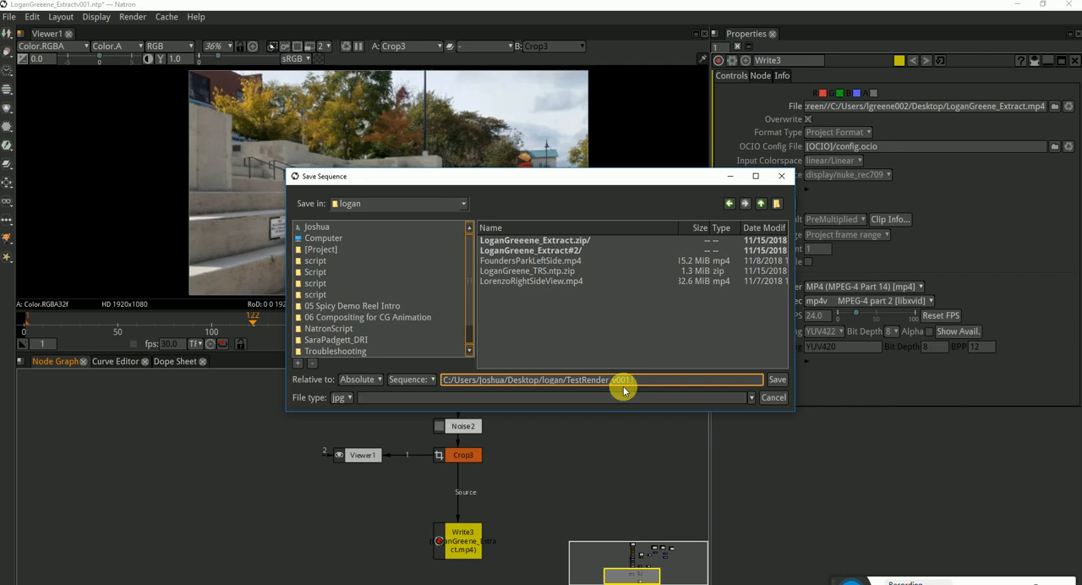
key(Return)
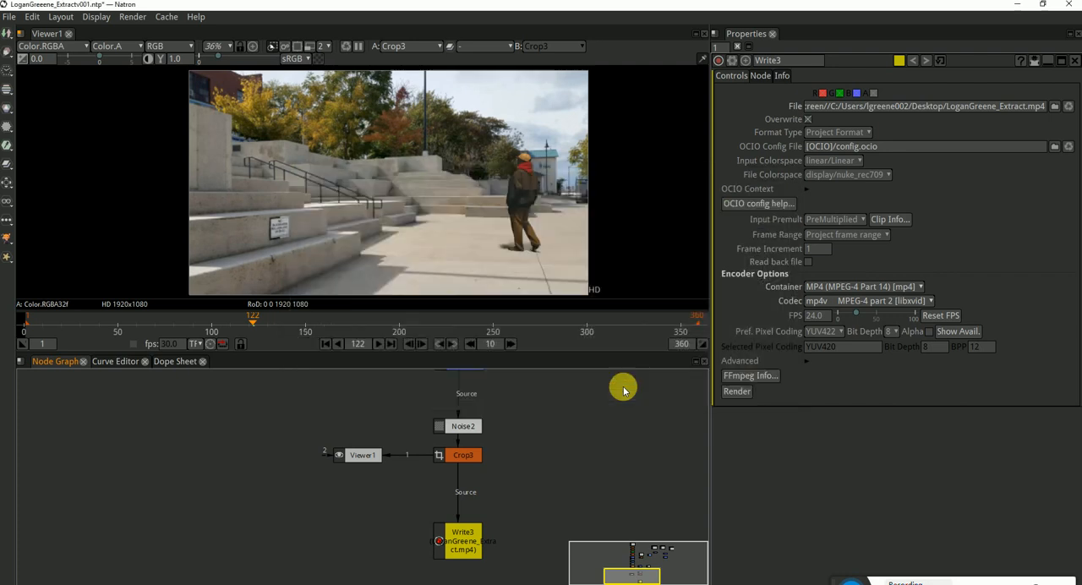
drag(595, 441, 465, 455)
drag(580, 458, 563, 448)
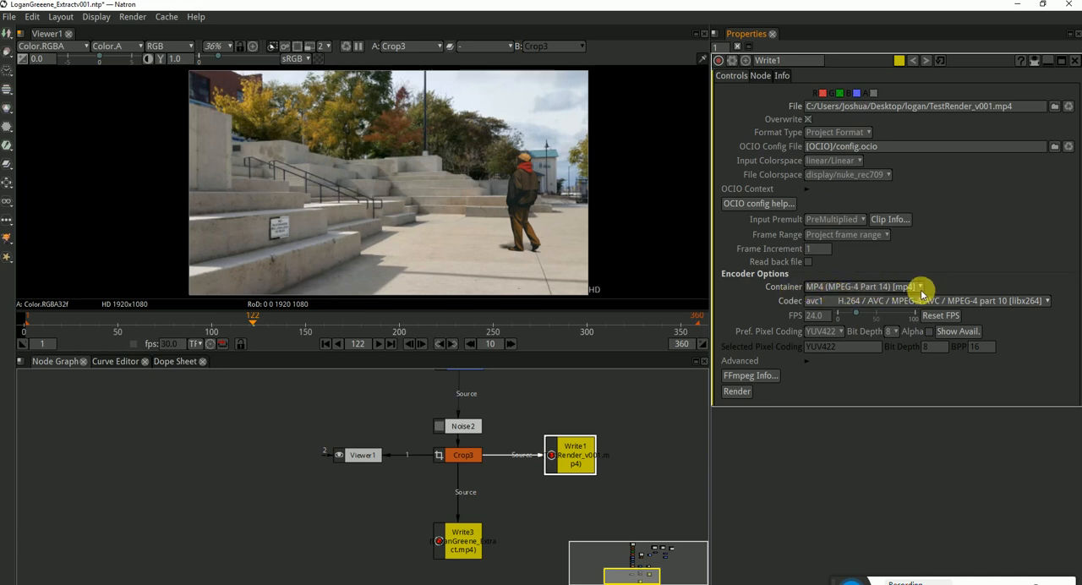
Set Write1's codec to Cisco libopenh264 H.264/MPEG-4 AVC encoder
click(835, 300)
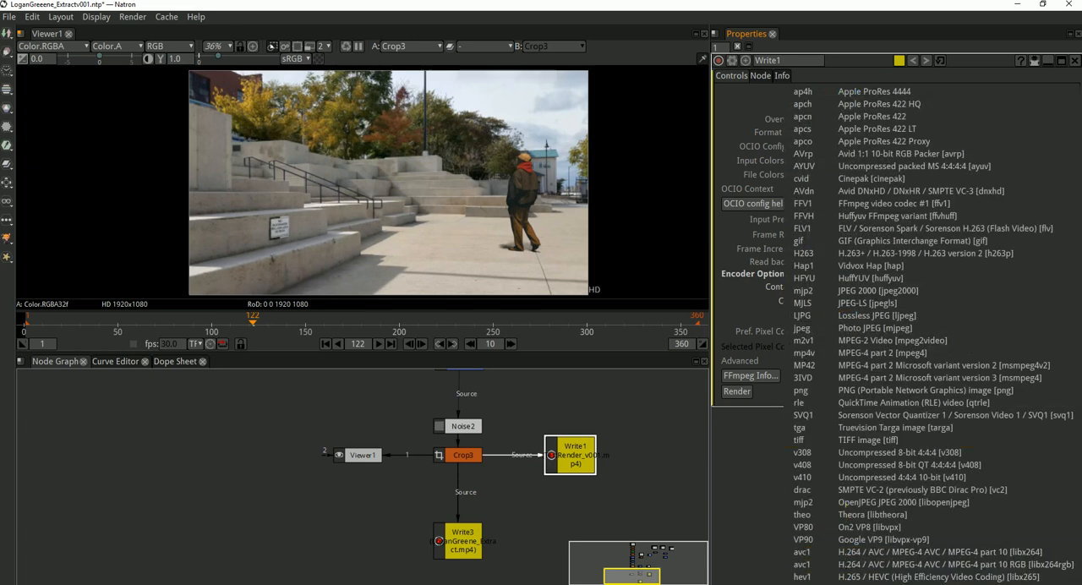
click(836, 575)
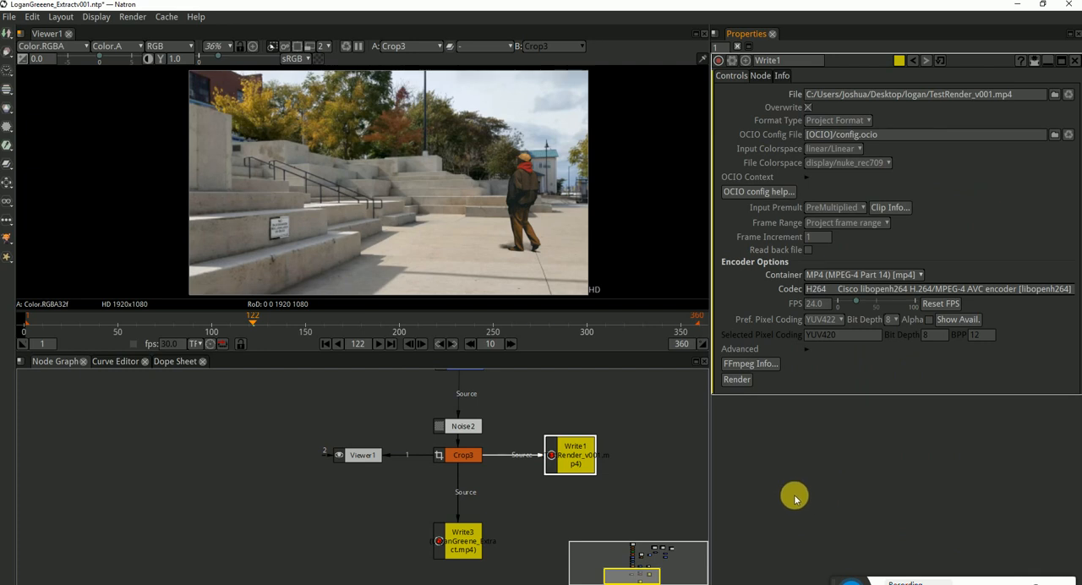
click(655, 455)
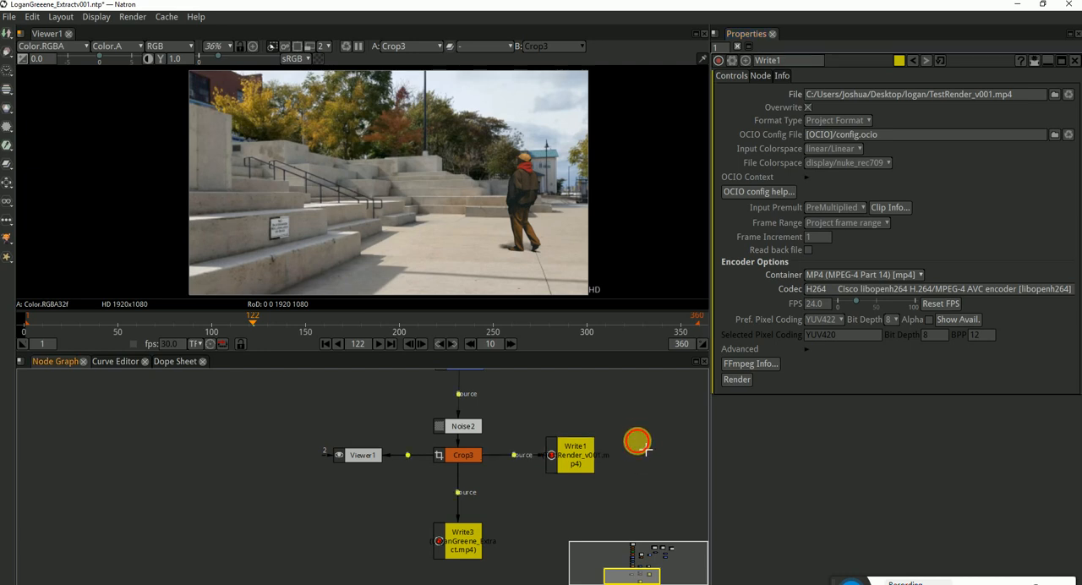
Render the composite through Write1 to TestRender_v001.mp4
click(591, 473)
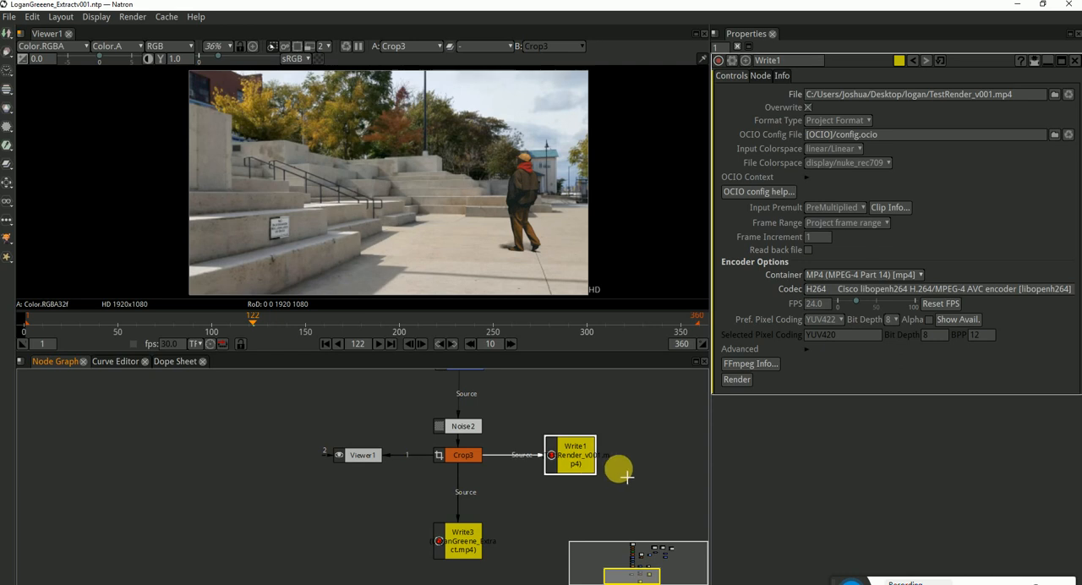
click(634, 465)
click(575, 451)
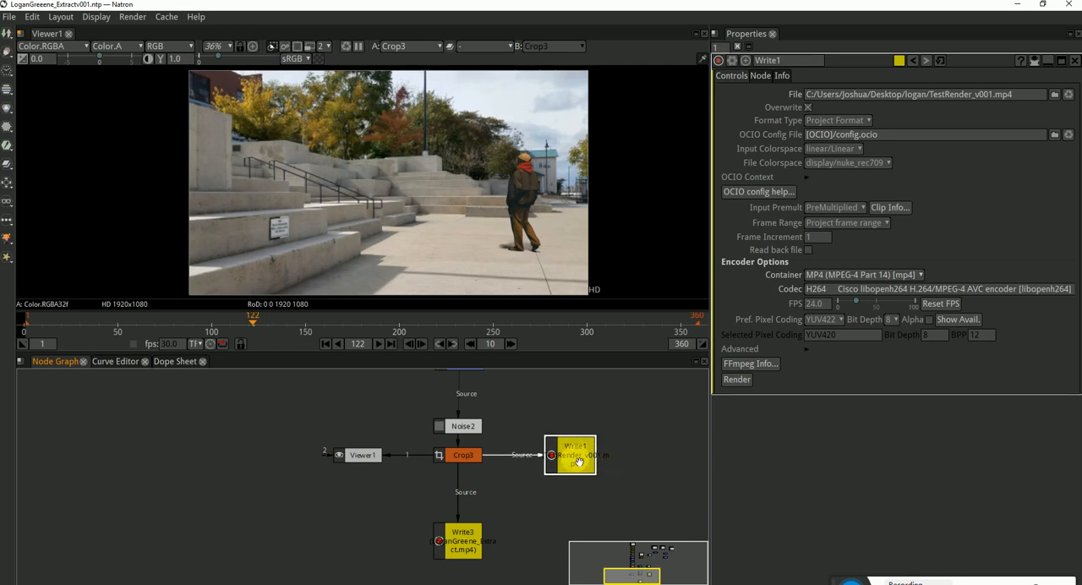
click(737, 380)
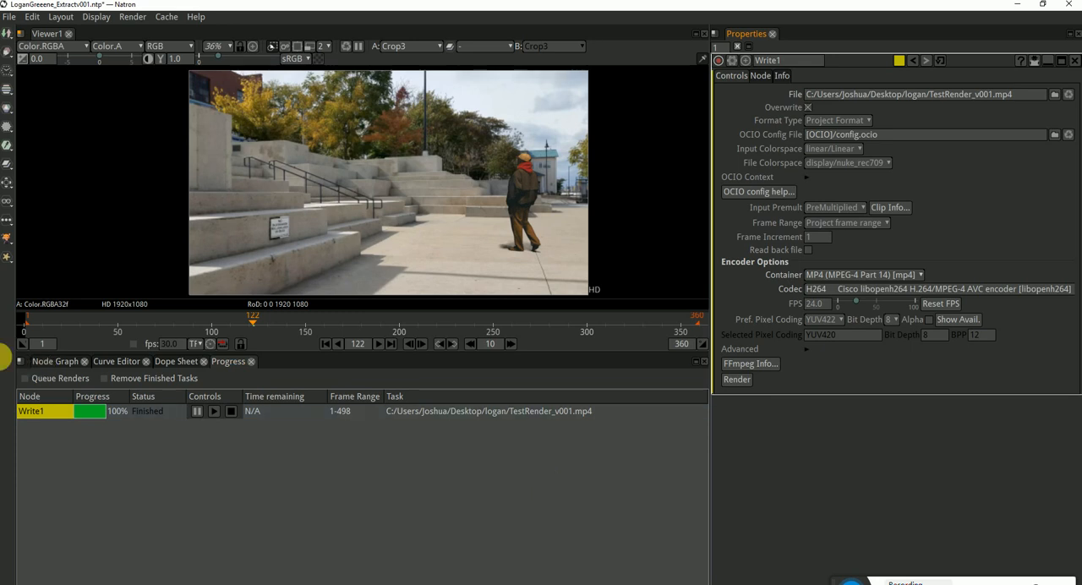
Open the TestRender_v001 video from the student's project folder, play it back in Movies & TV, and close the player
click(456, 584)
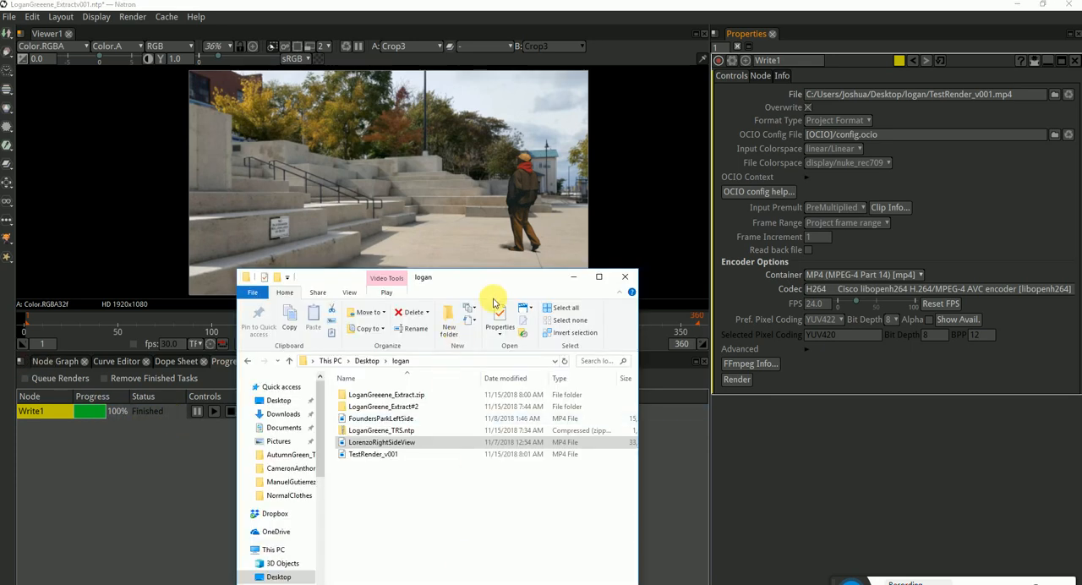
drag(463, 275, 459, 210)
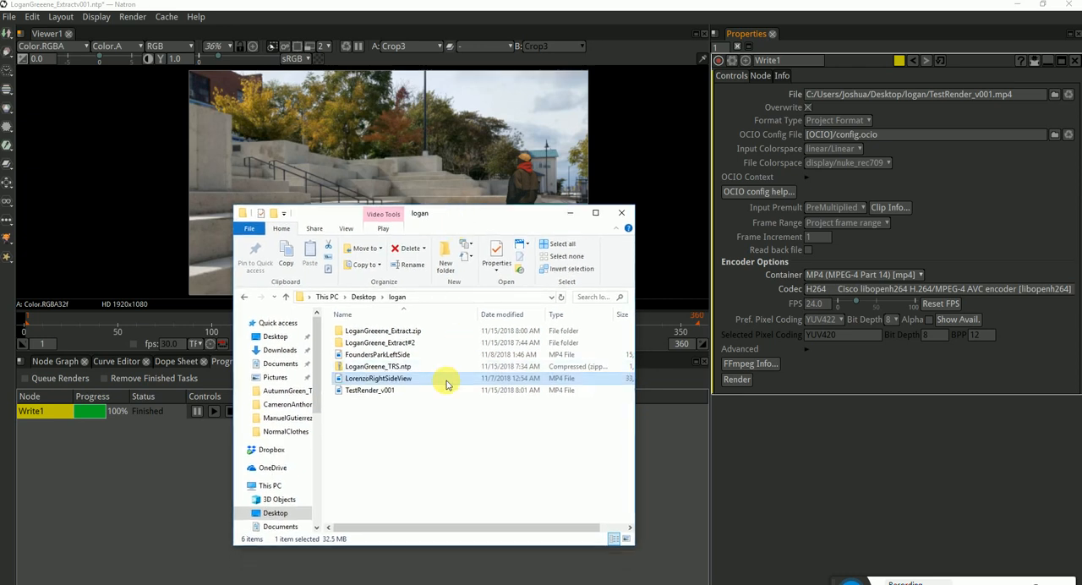
double_click(387, 389)
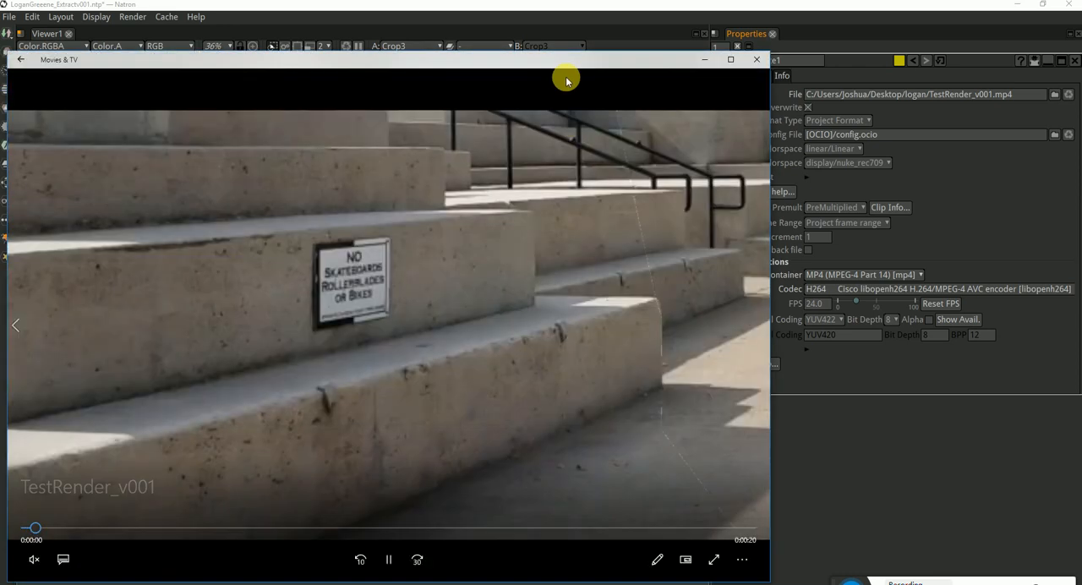
drag(570, 60, 648, 21)
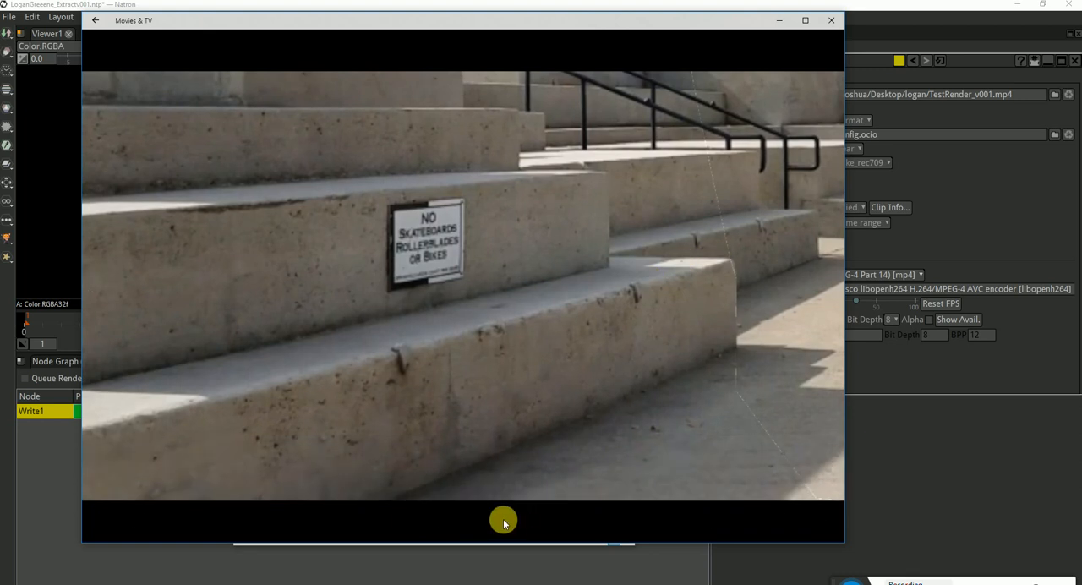
click(463, 519)
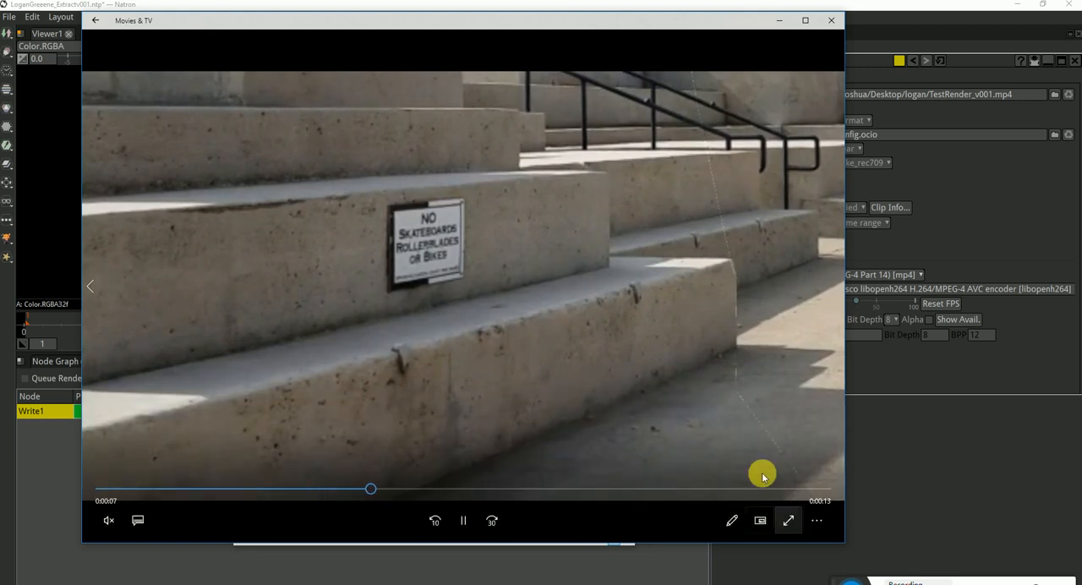
click(830, 19)
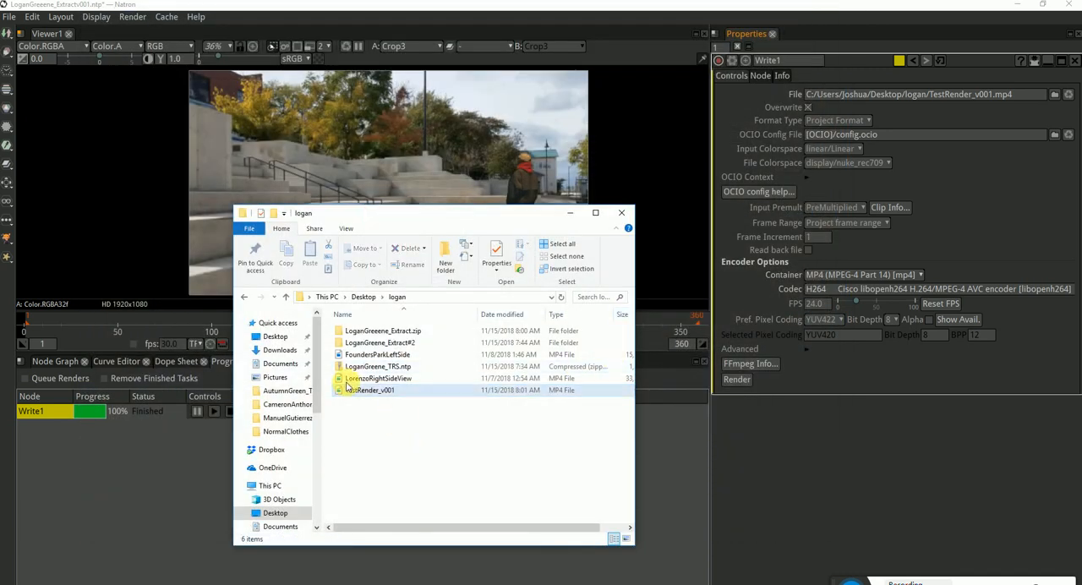
Replay TestRender_v001 in VLC media player, skip to about the 12-second mark, and close the player and the folder window
right_click(368, 391)
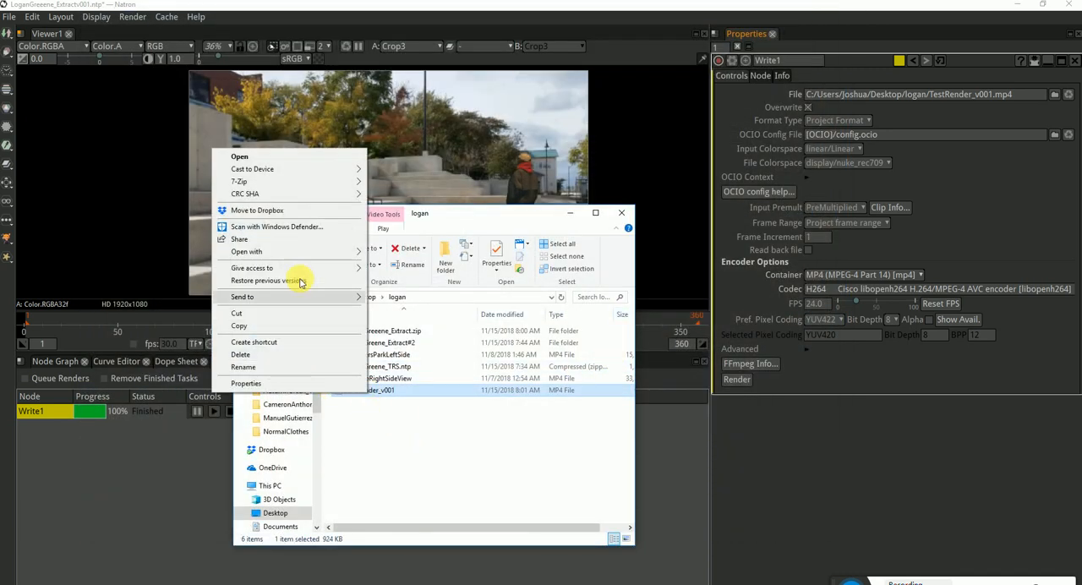
mouse_move(268, 251)
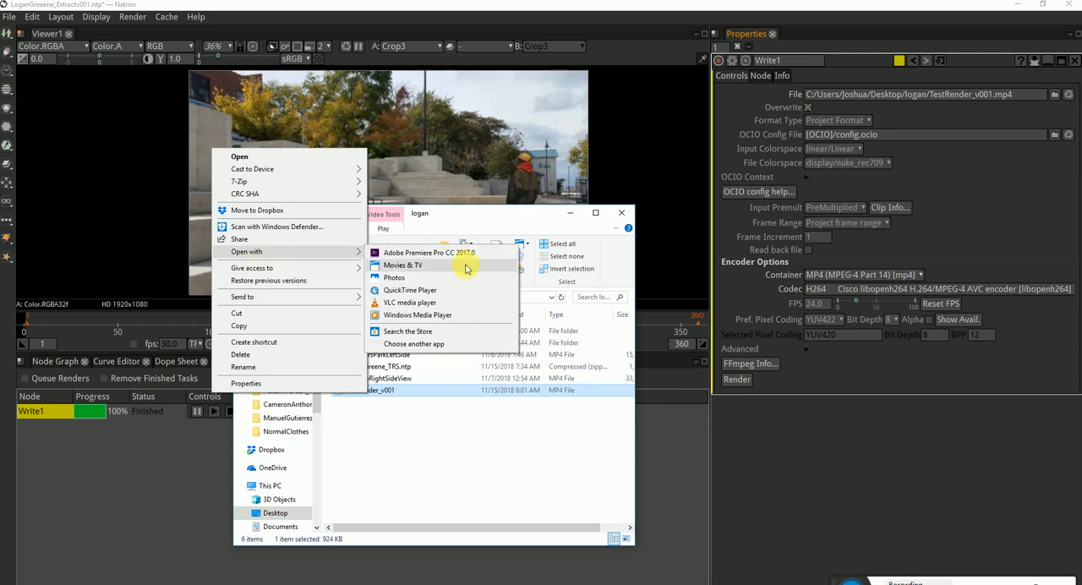
click(410, 303)
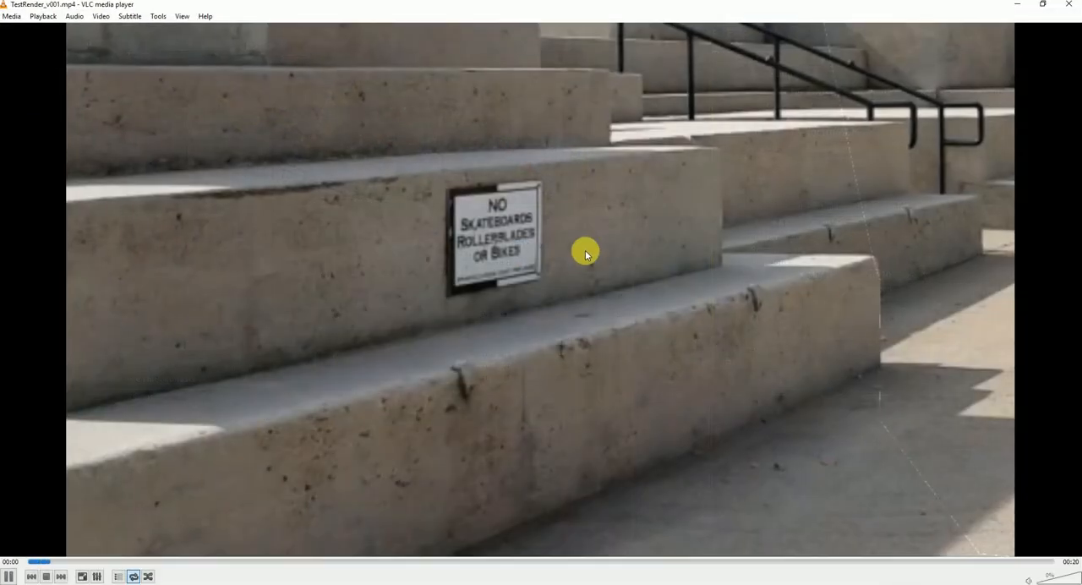
click(672, 561)
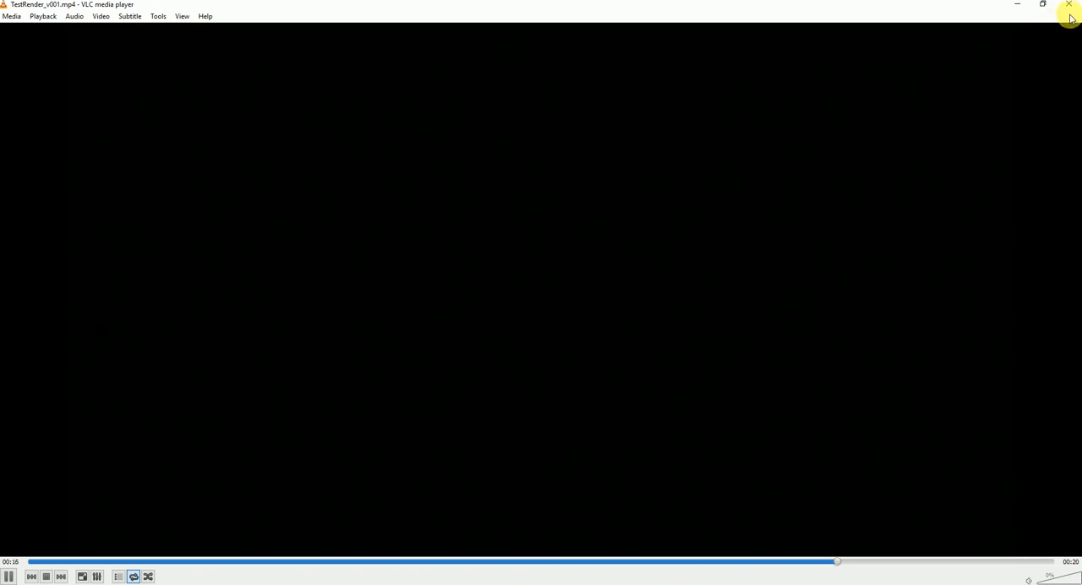
click(1068, 4)
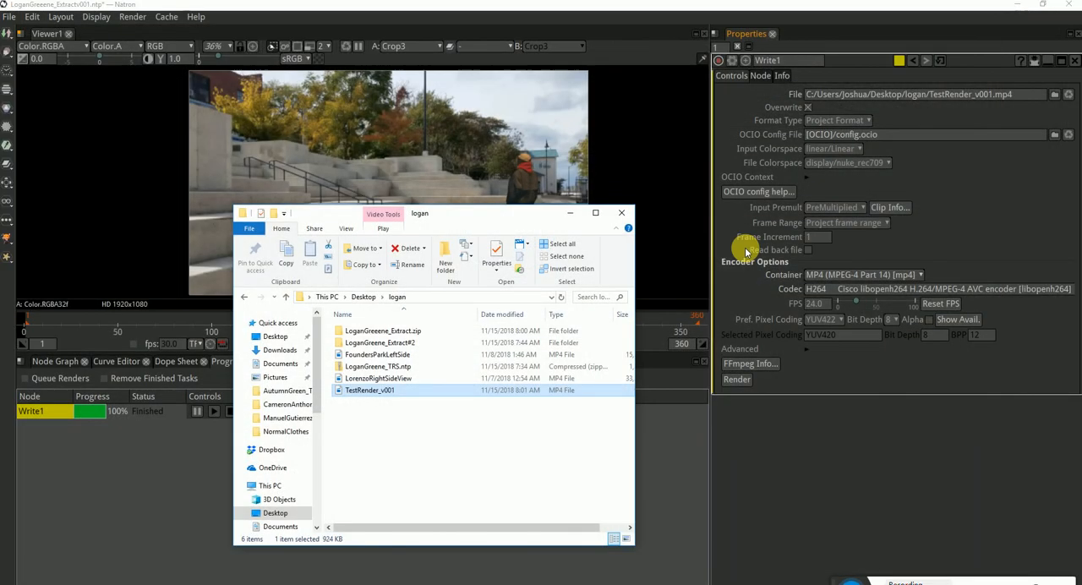
click(623, 215)
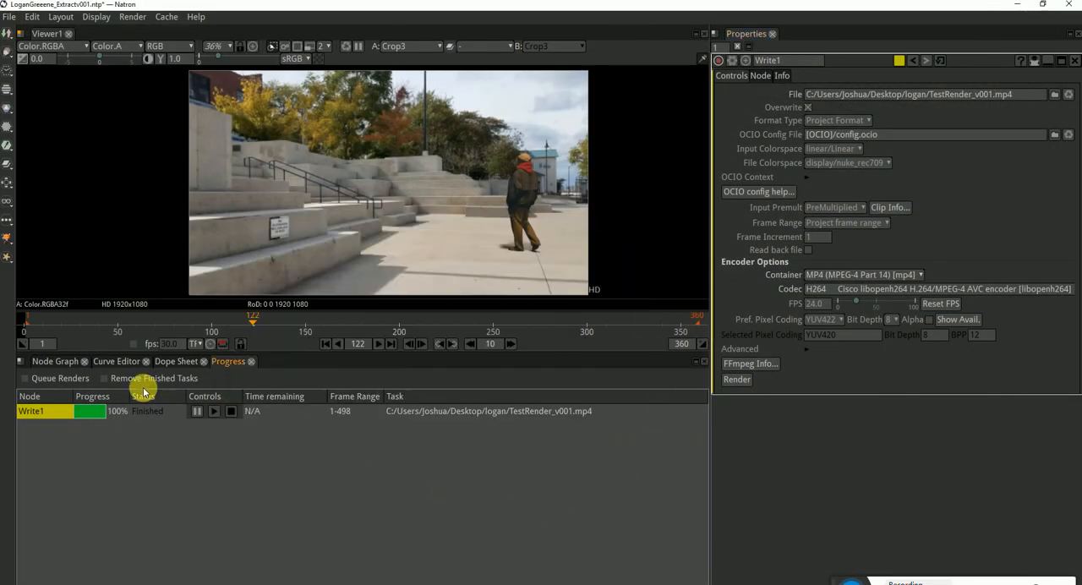
Delete the Write1 node from the node graph and open the settings of Write3
click(61, 363)
click(561, 514)
click(579, 457)
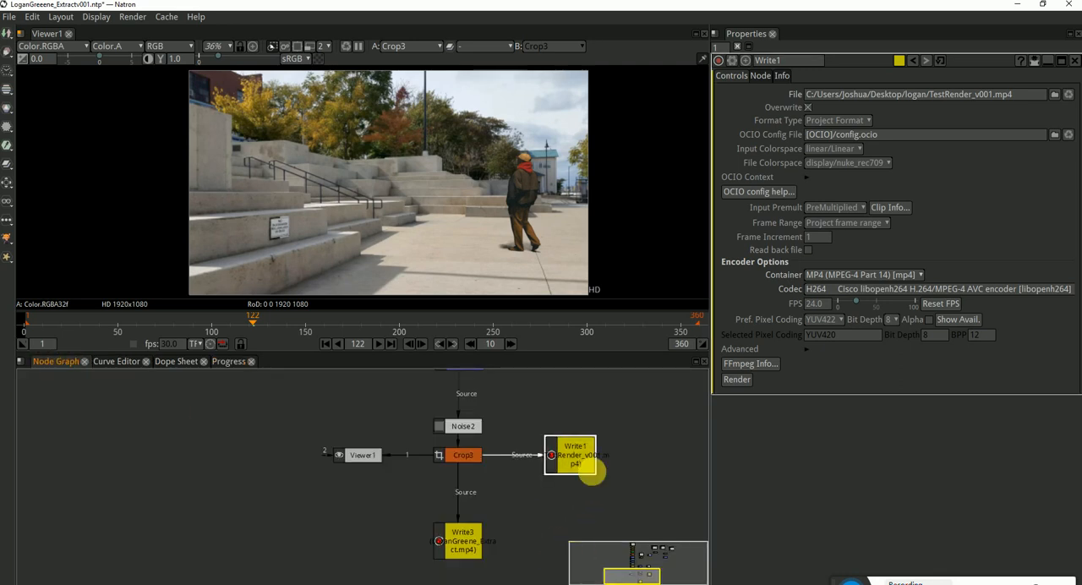
click(664, 461)
click(582, 456)
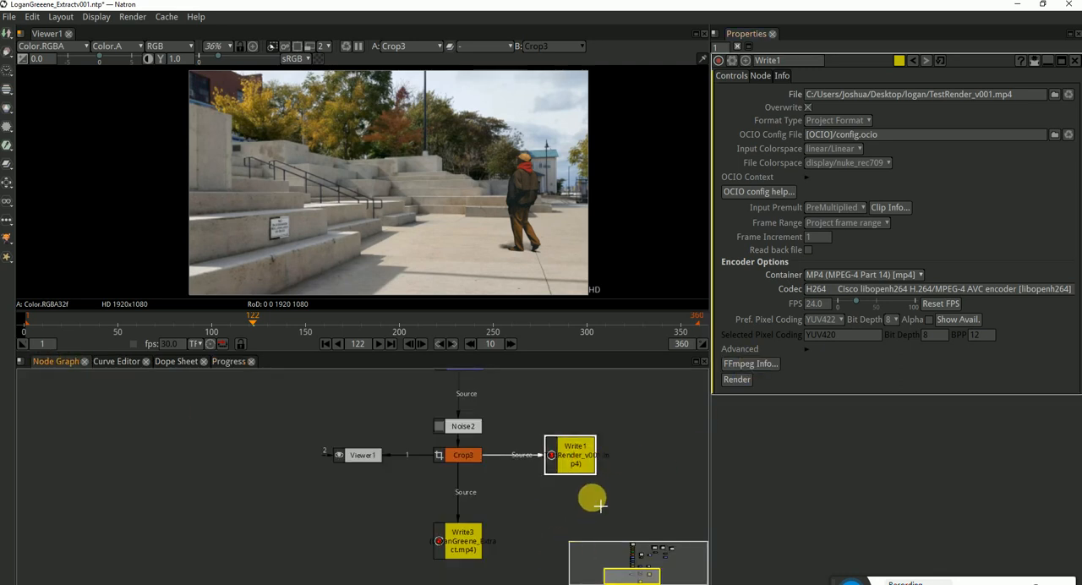
key(Delete)
double_click(464, 540)
click(565, 491)
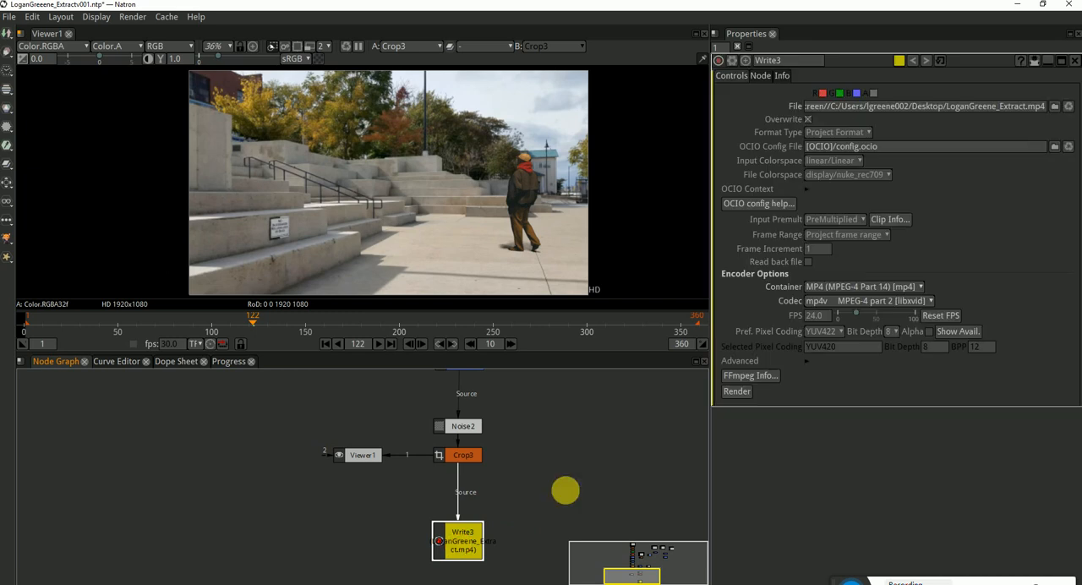
Insert a Reformat node between Crop3 and Write3 with its format set to HD 1920x1080, and line up Viewer1 beside it
click(462, 453)
key(Tab)
text(ref)
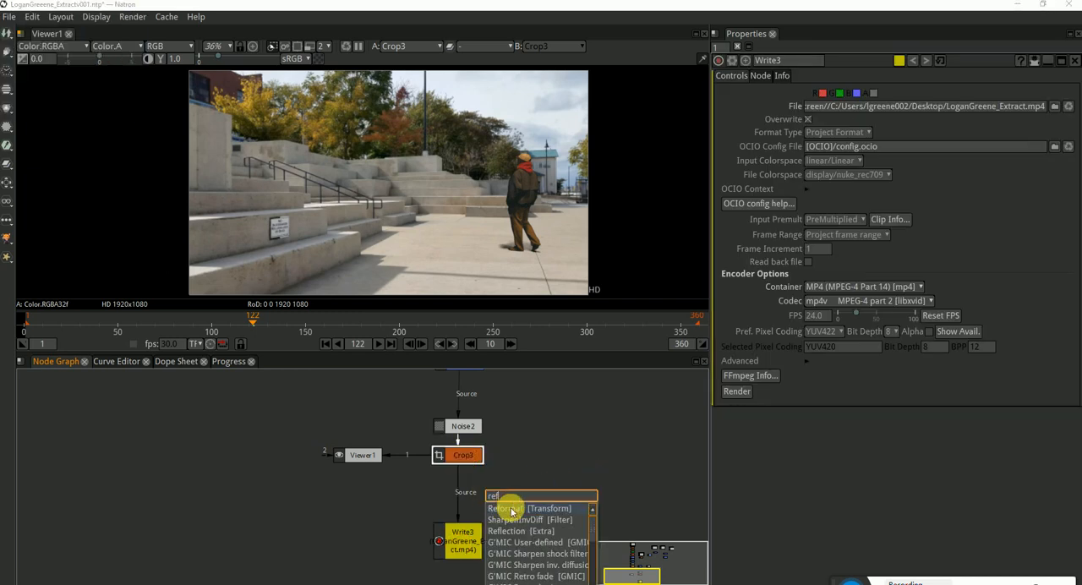
key(Return)
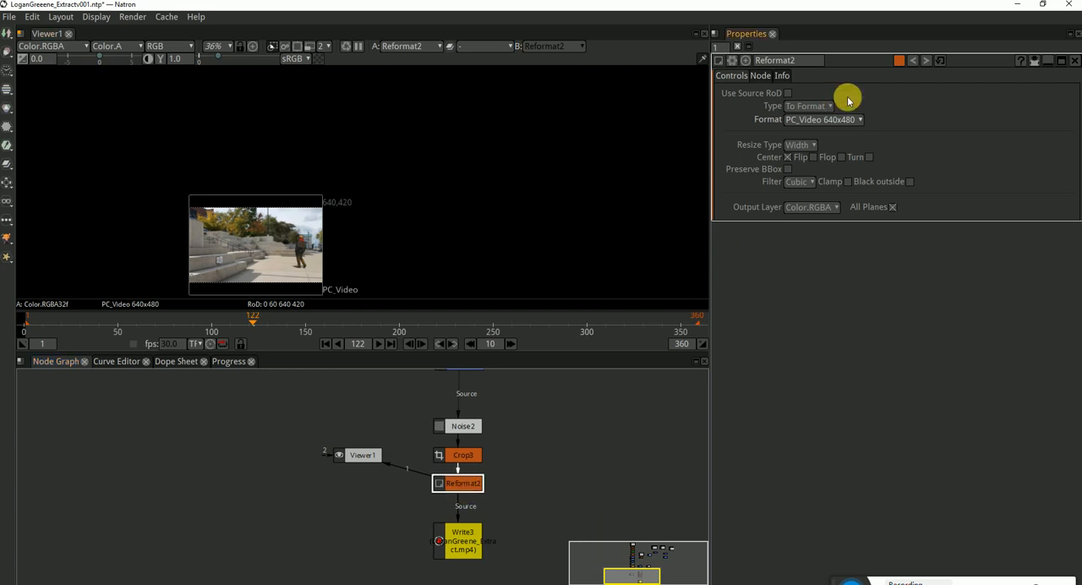
click(824, 119)
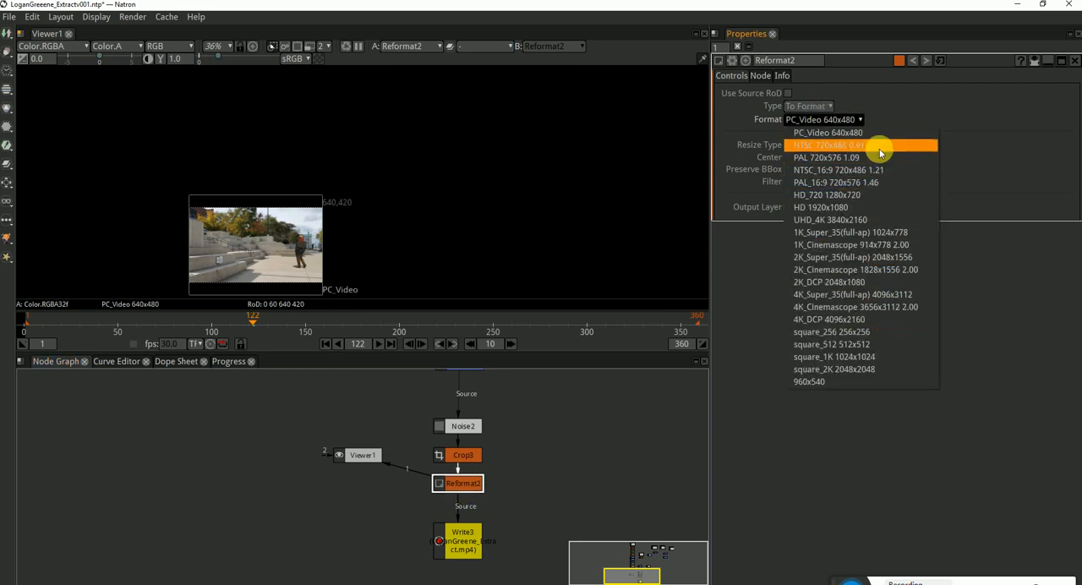
click(871, 209)
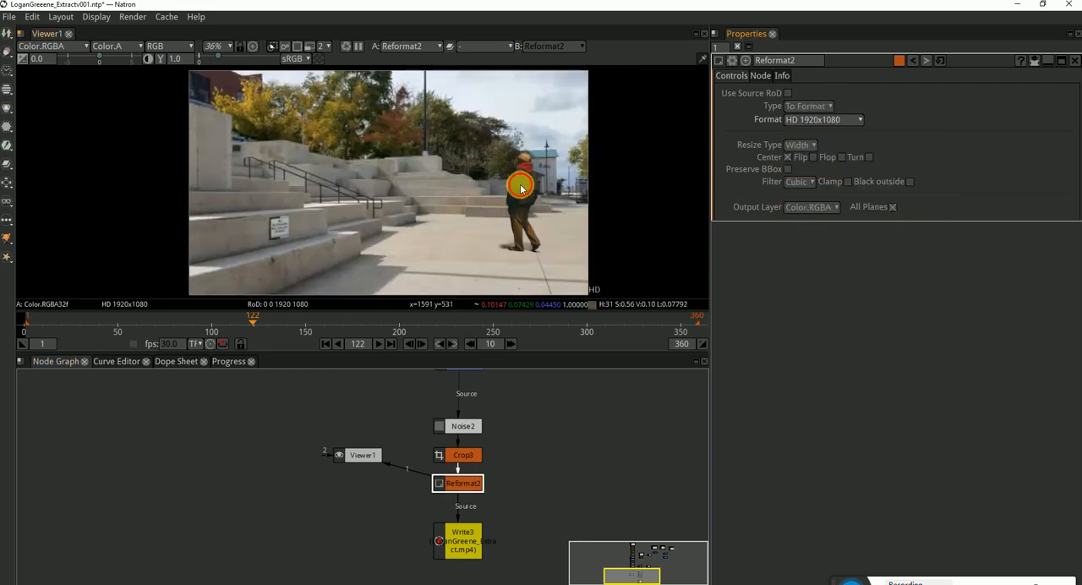
drag(359, 455, 362, 482)
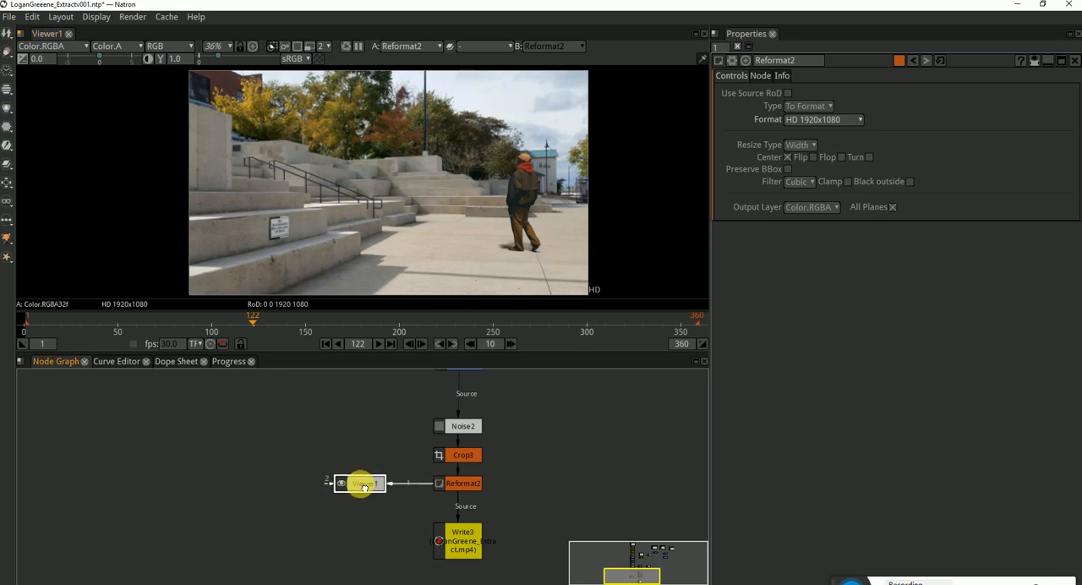
Show Write3's settings, delete the TestRender_v001 video from the student's project folder, and return to Natron
double_click(464, 541)
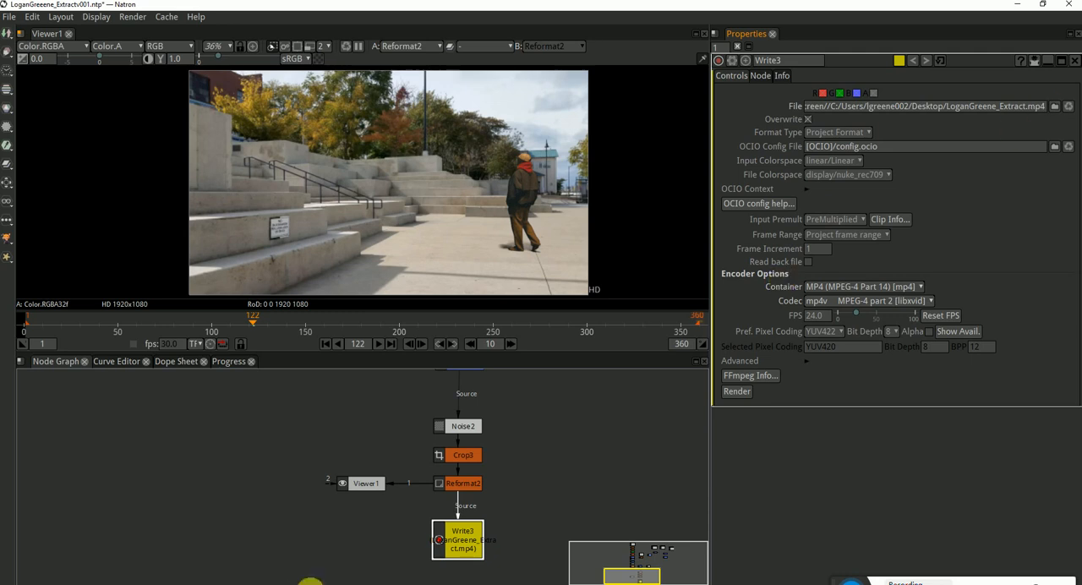
click(451, 583)
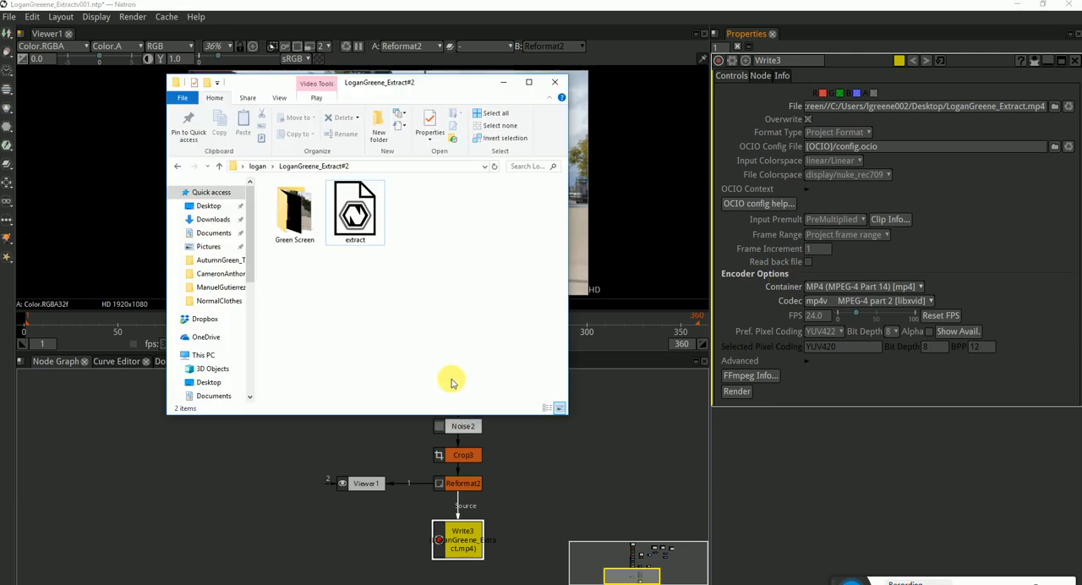
click(258, 167)
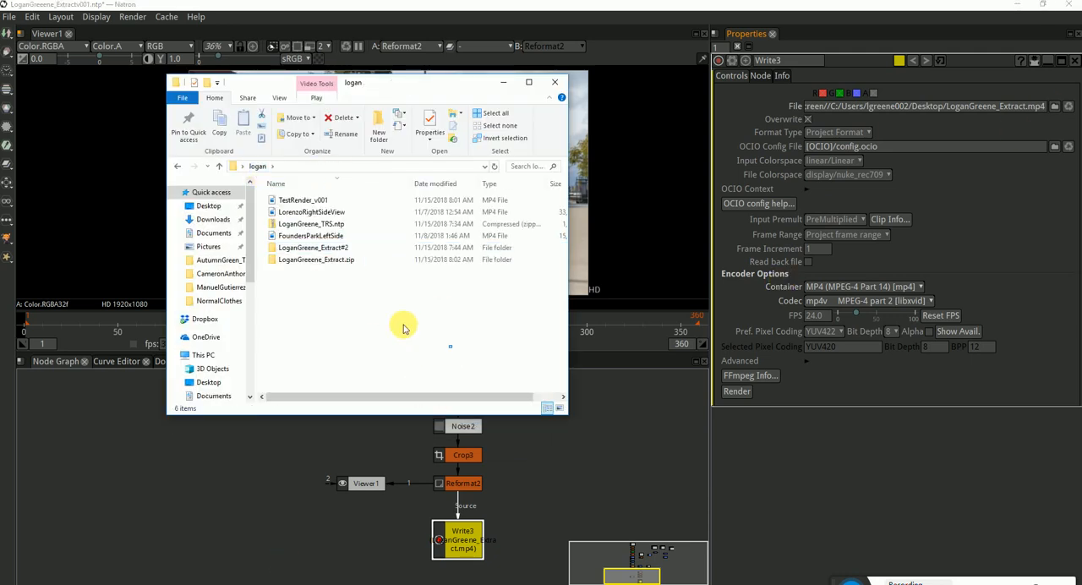
click(317, 200)
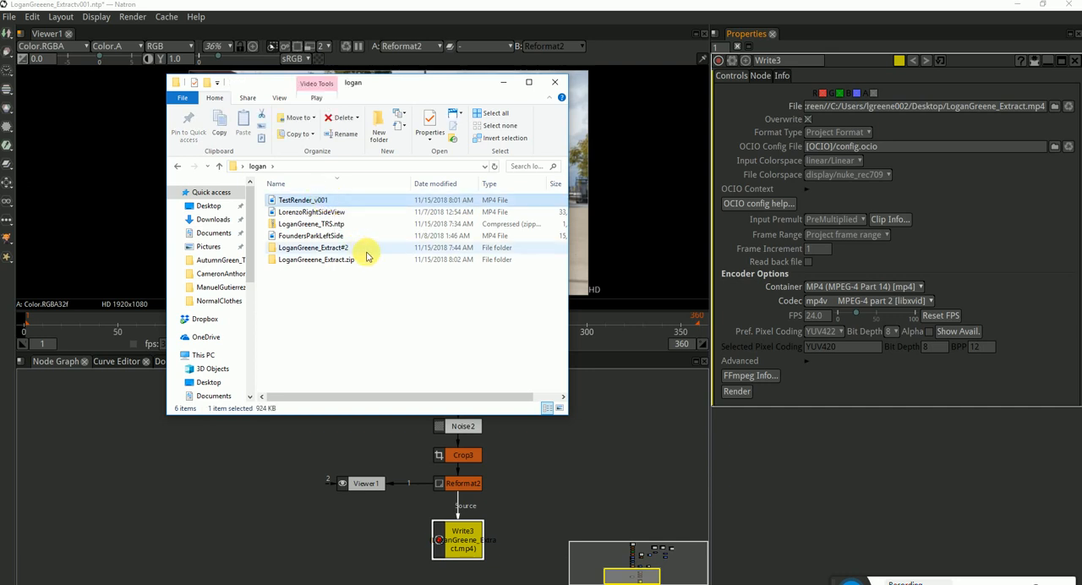
key(Delete)
click(536, 8)
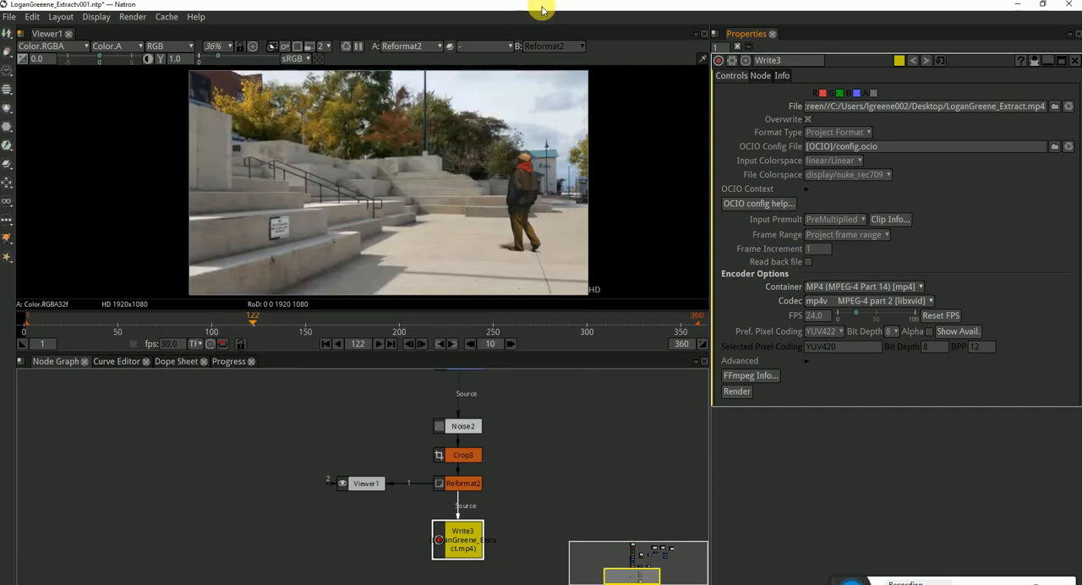
Set Write3's output file to testrender_v002.mp4 in the student's project folder, and review the available codecs
click(1054, 106)
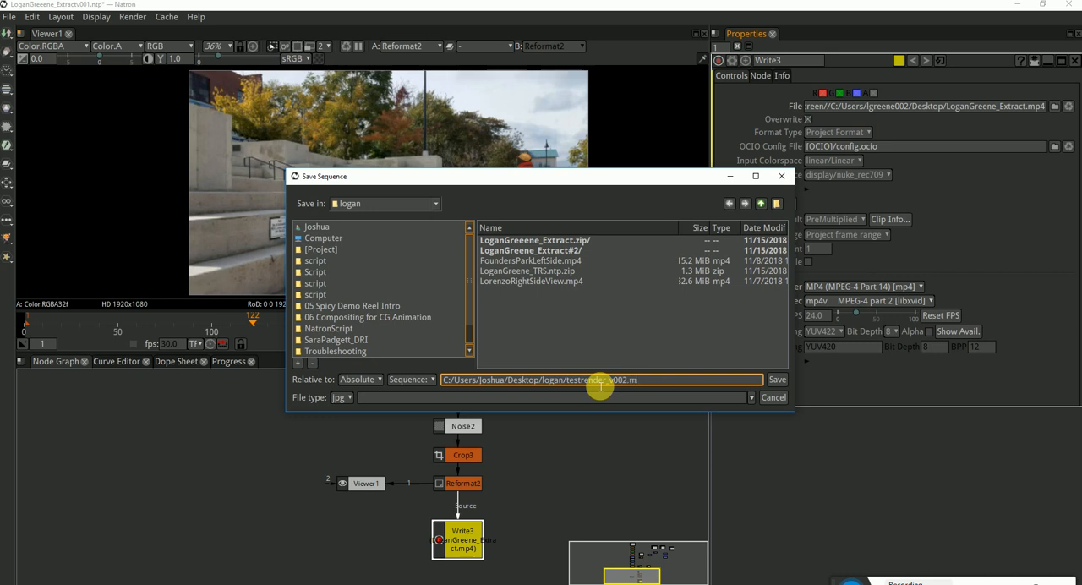
text(4)
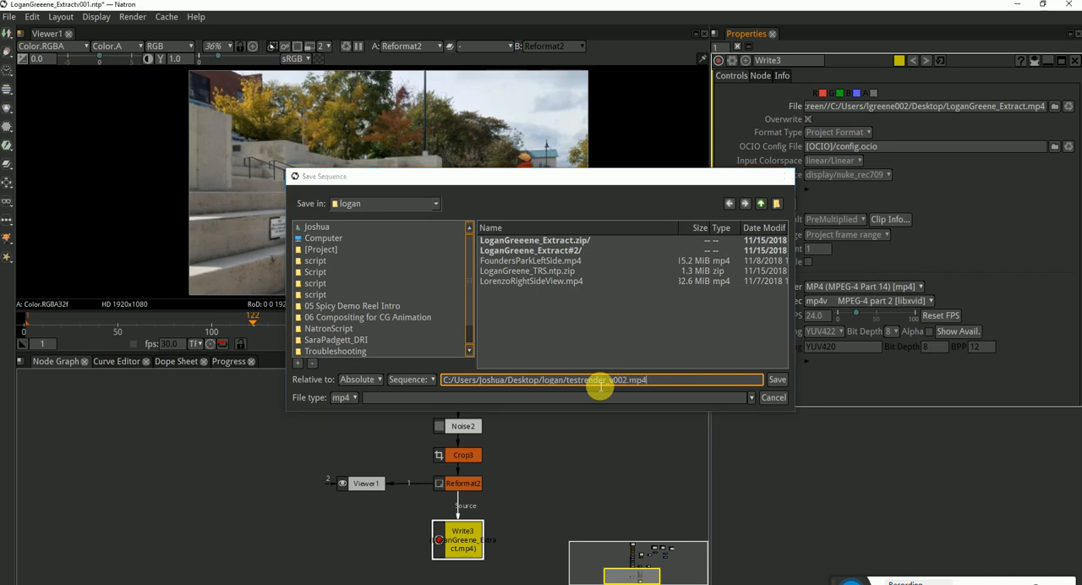
key(Return)
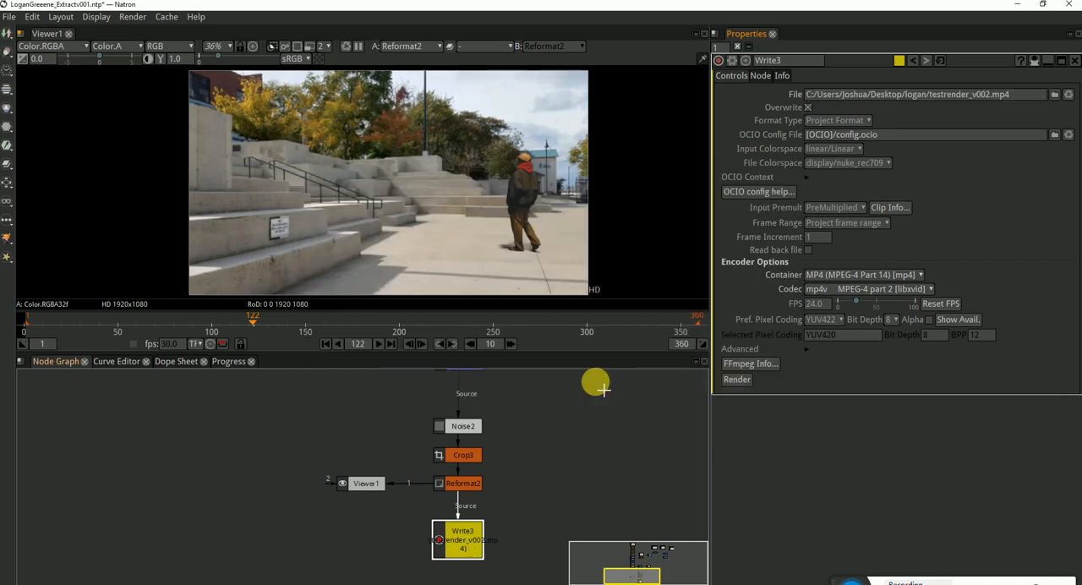
click(867, 290)
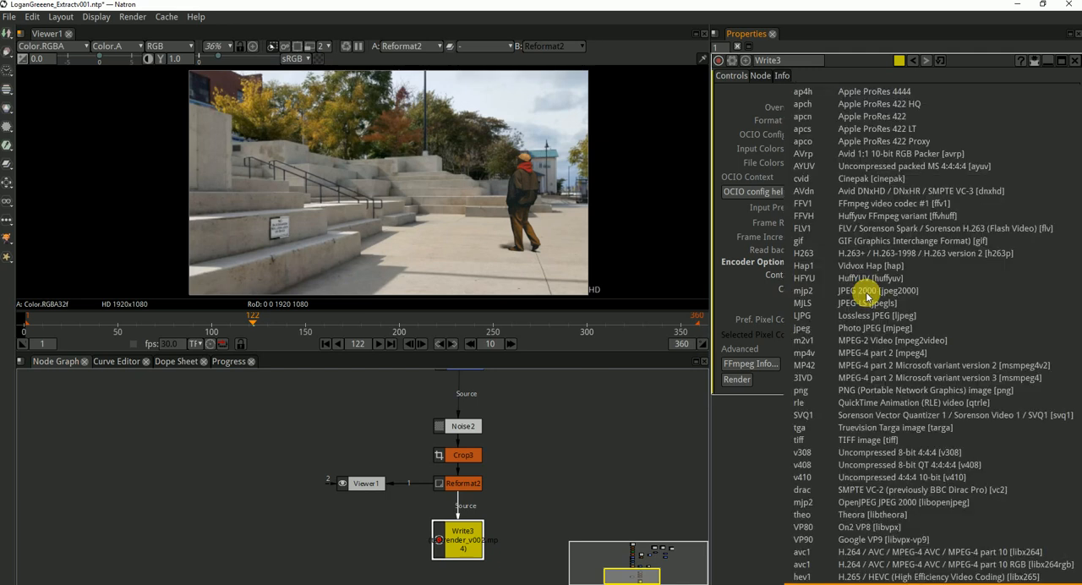
click(737, 537)
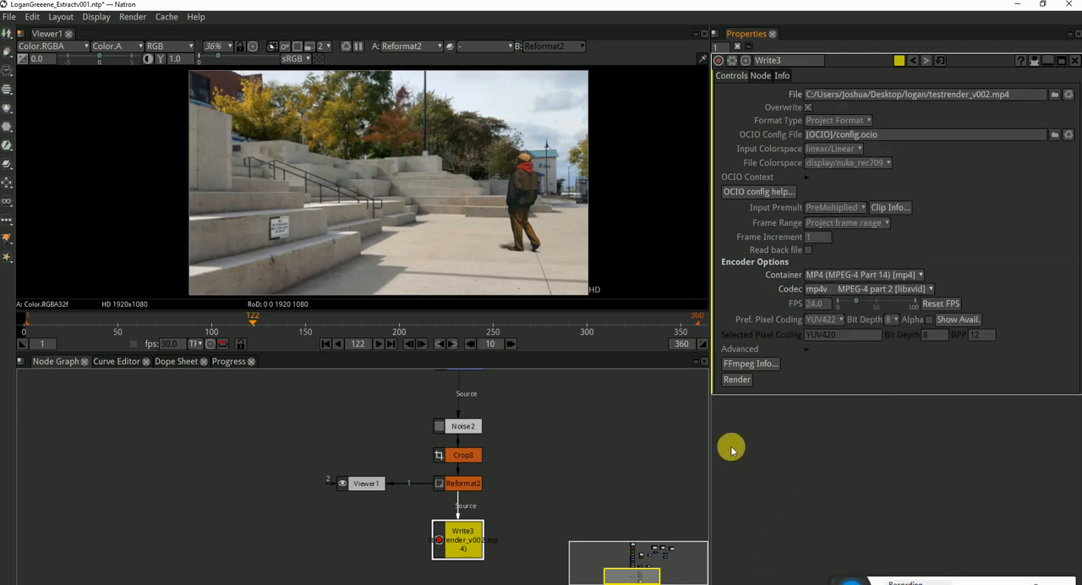
Check the project settings, followed by the settings of the Reformat2, Crop3 and Write3 nodes
click(565, 451)
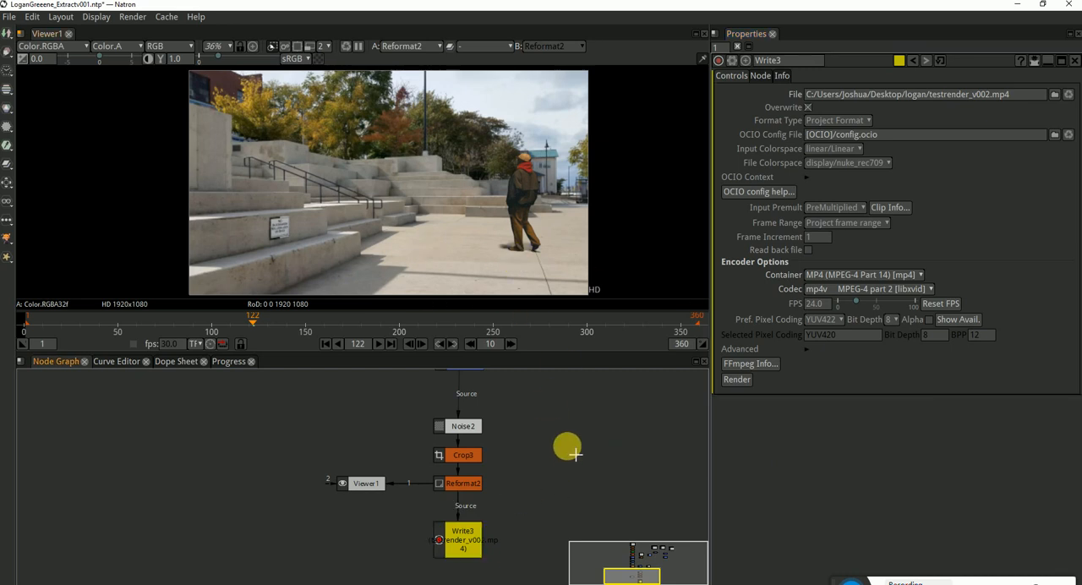
key(s)
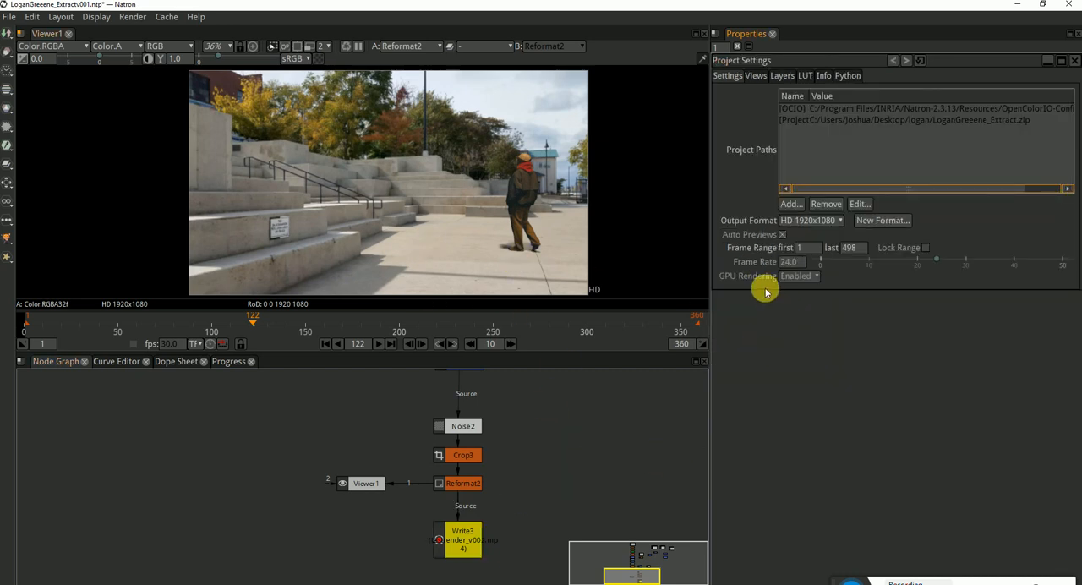
click(470, 490)
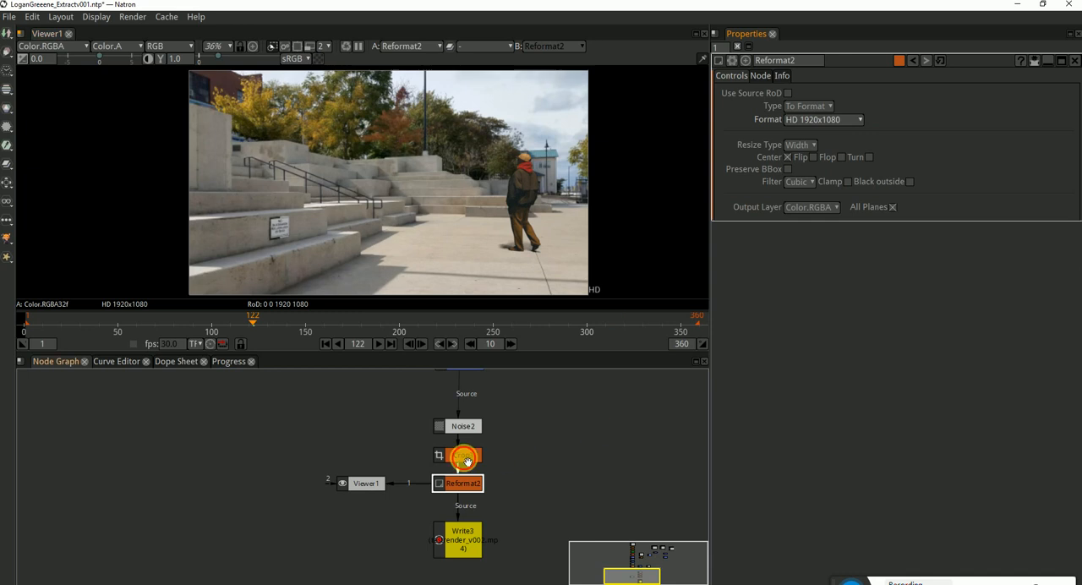
click(466, 458)
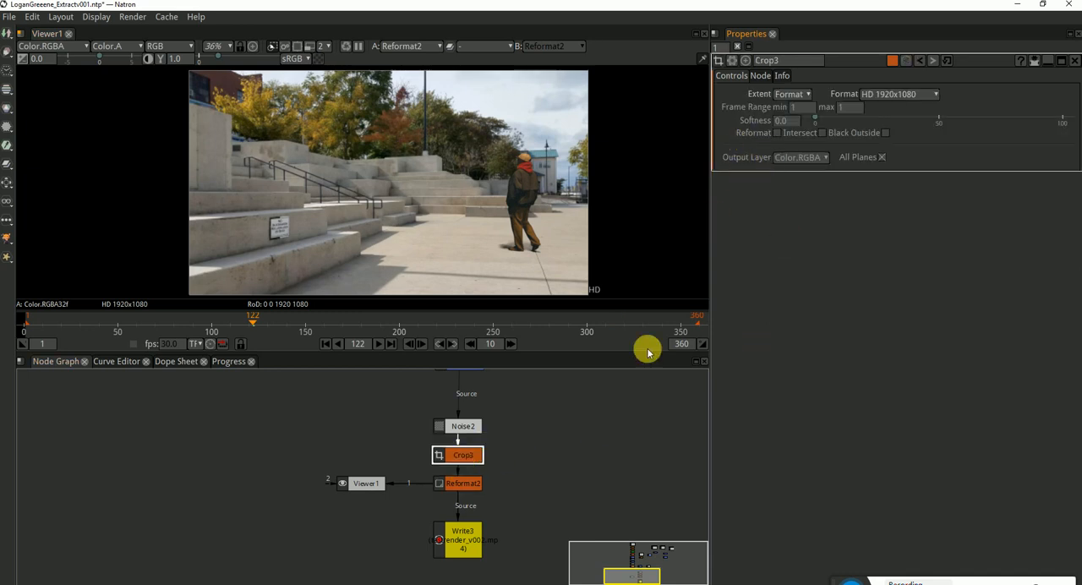
click(468, 488)
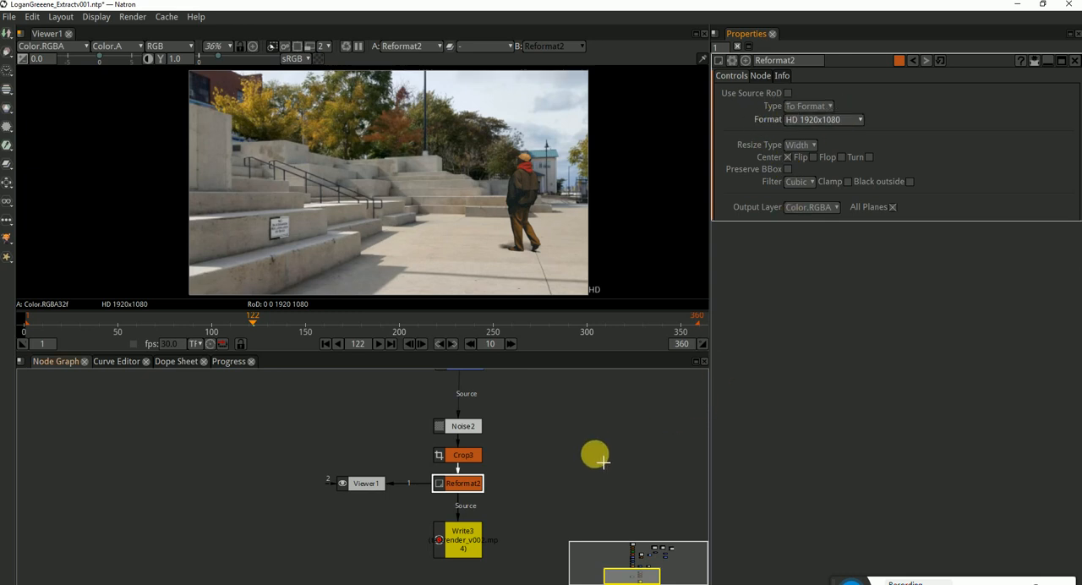
click(457, 546)
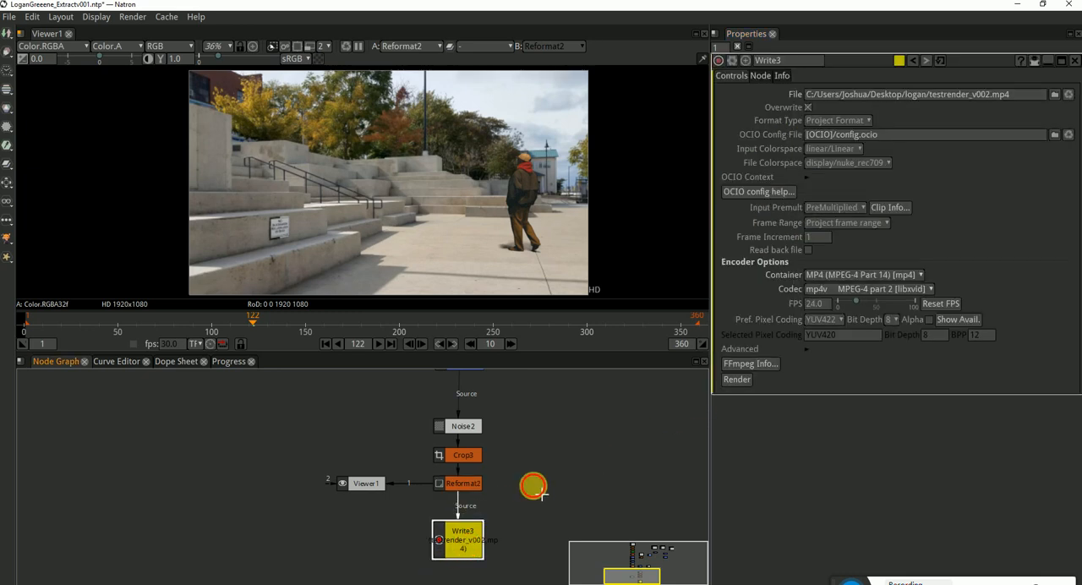
Inspect the walking subject and the ground around his feet up close in the viewer, including at frame 257
scroll(514, 255, up, 5)
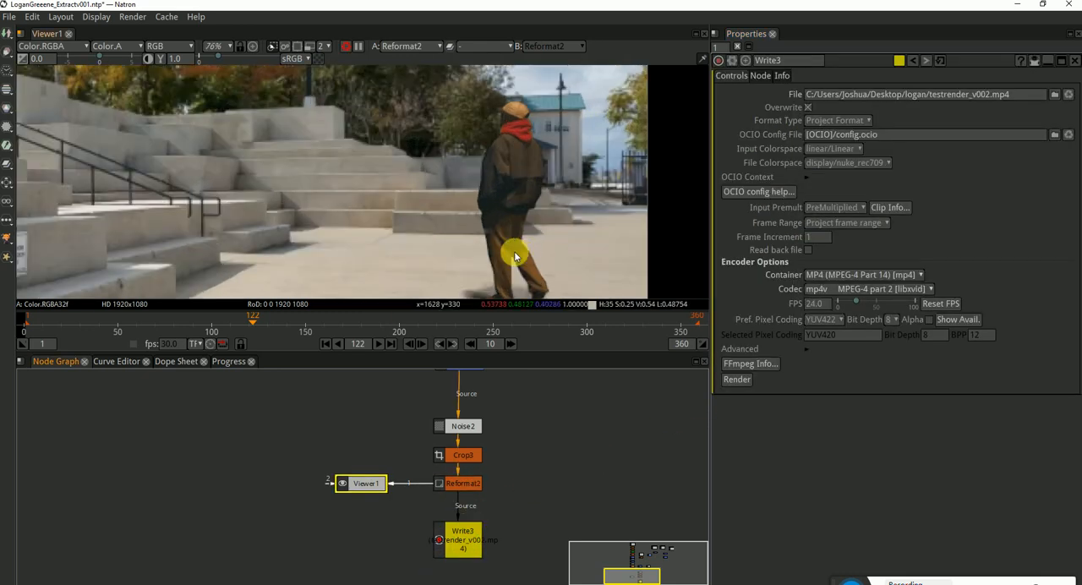
scroll(514, 255, up, 3)
scroll(478, 224, down, 1)
drag(353, 259, 413, 224)
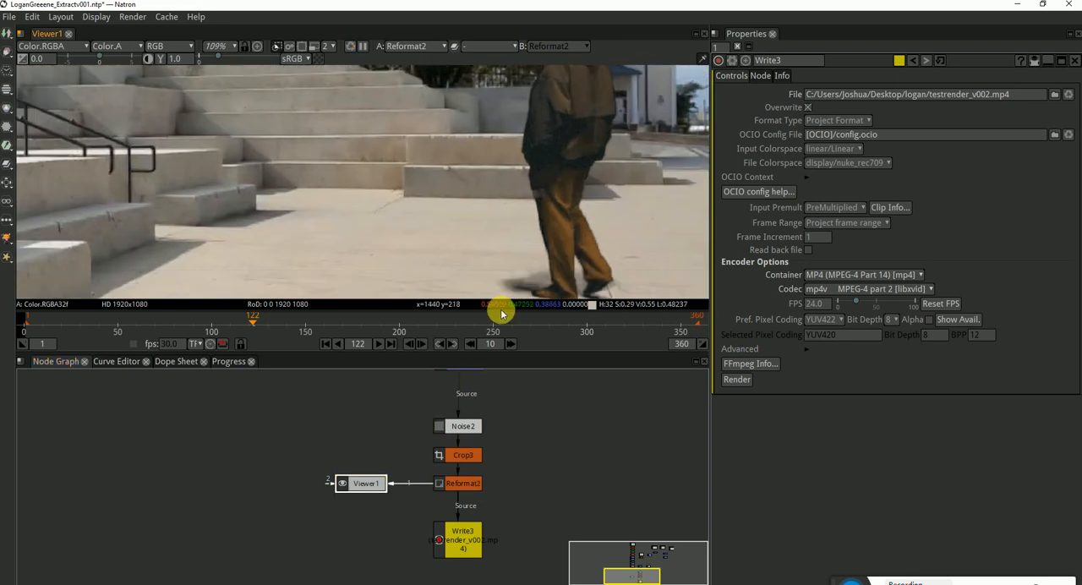
click(503, 314)
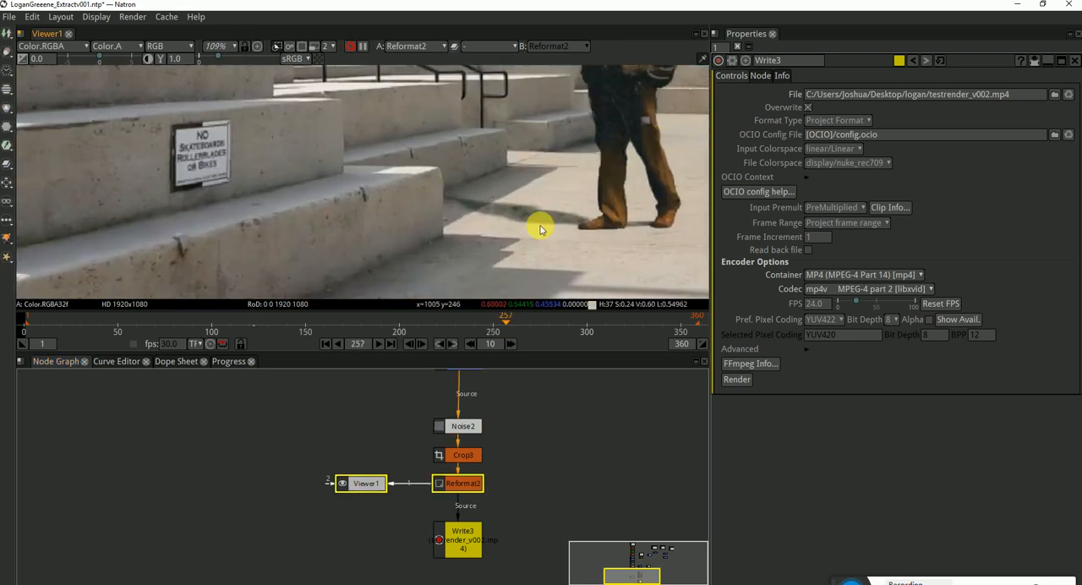
scroll(515, 234, down, 4)
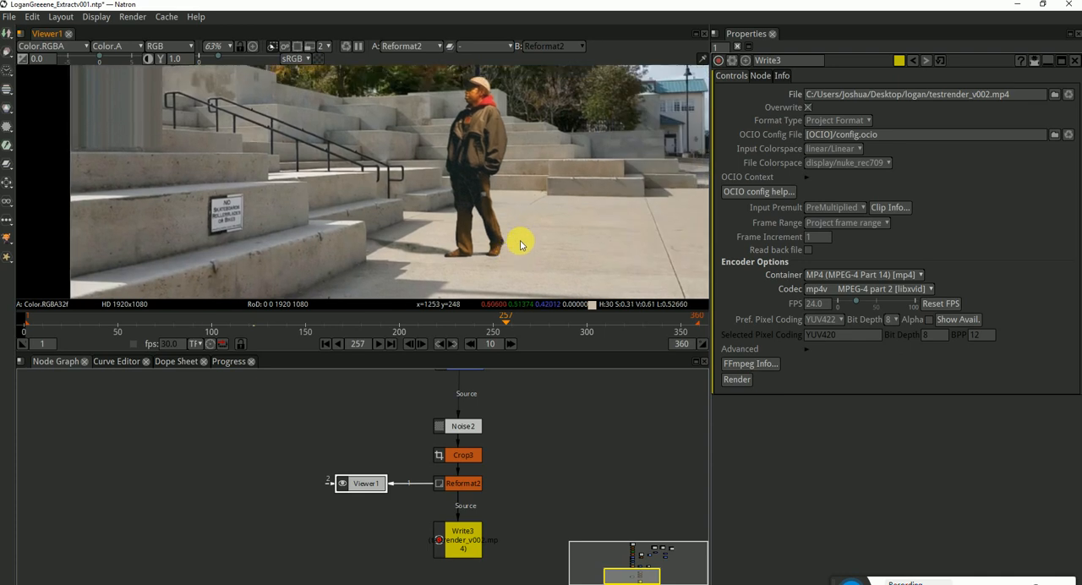
scroll(543, 234, down, 1)
Render Write3 to testrender_v002.mp4, glancing at the web browser and returning to Natron during the render
scroll(524, 414, down, 4)
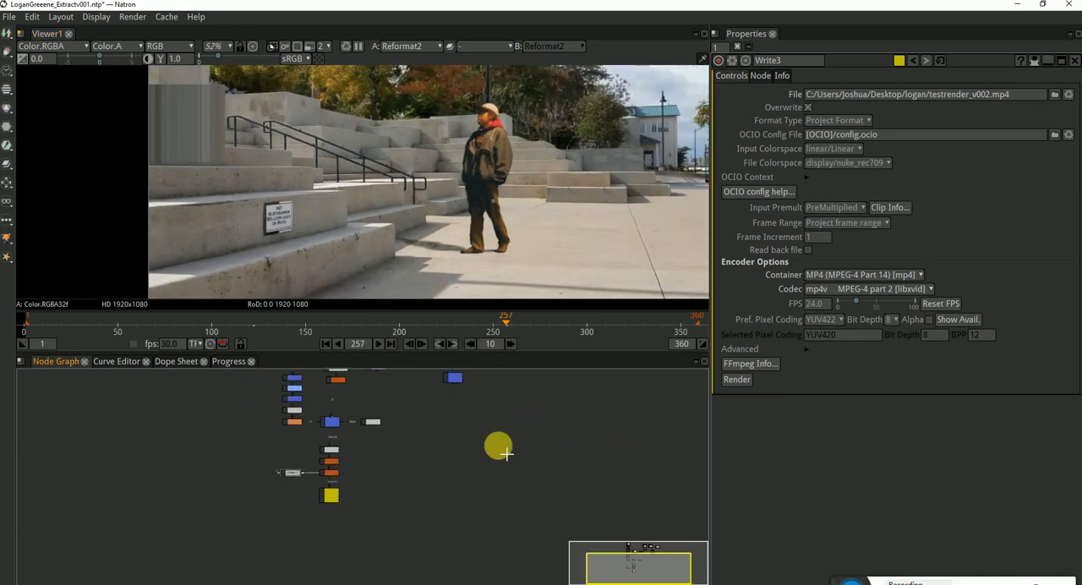
scroll(506, 456, up, 2)
scroll(440, 448, up, 3)
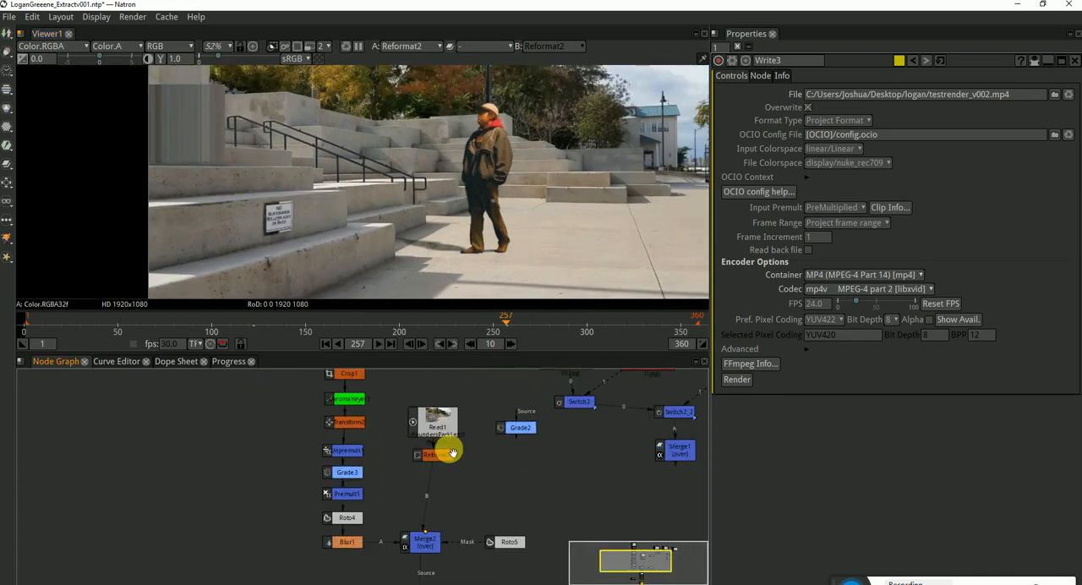
scroll(551, 427, down, 4)
scroll(483, 497, up, 4)
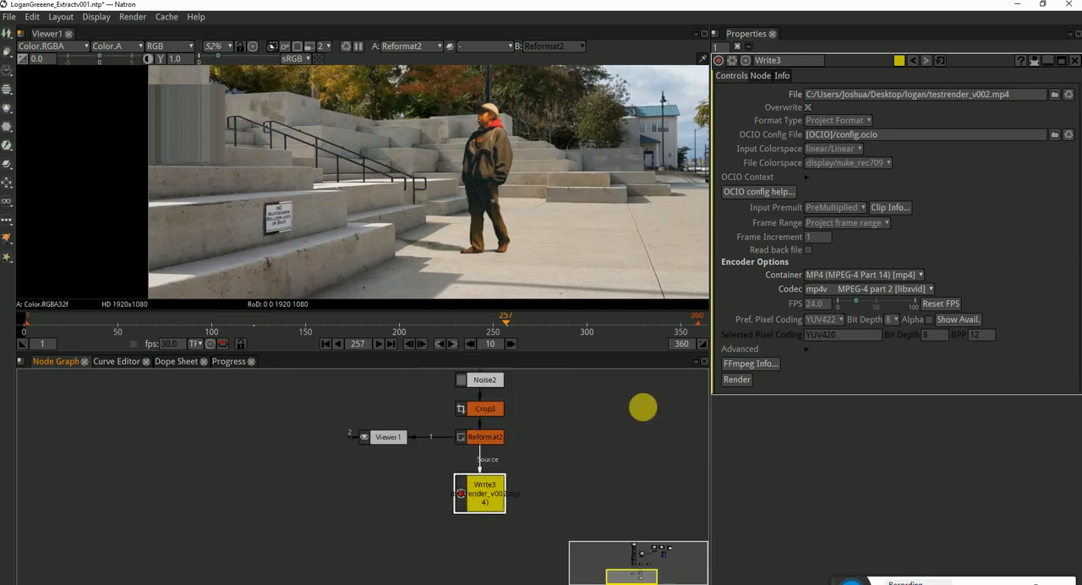
click(736, 379)
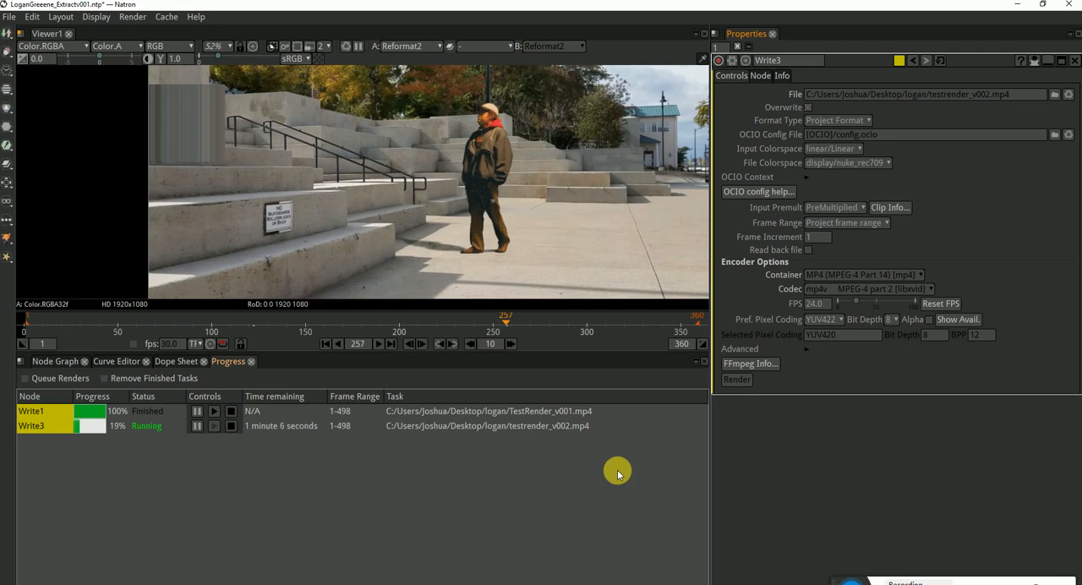
click(407, 583)
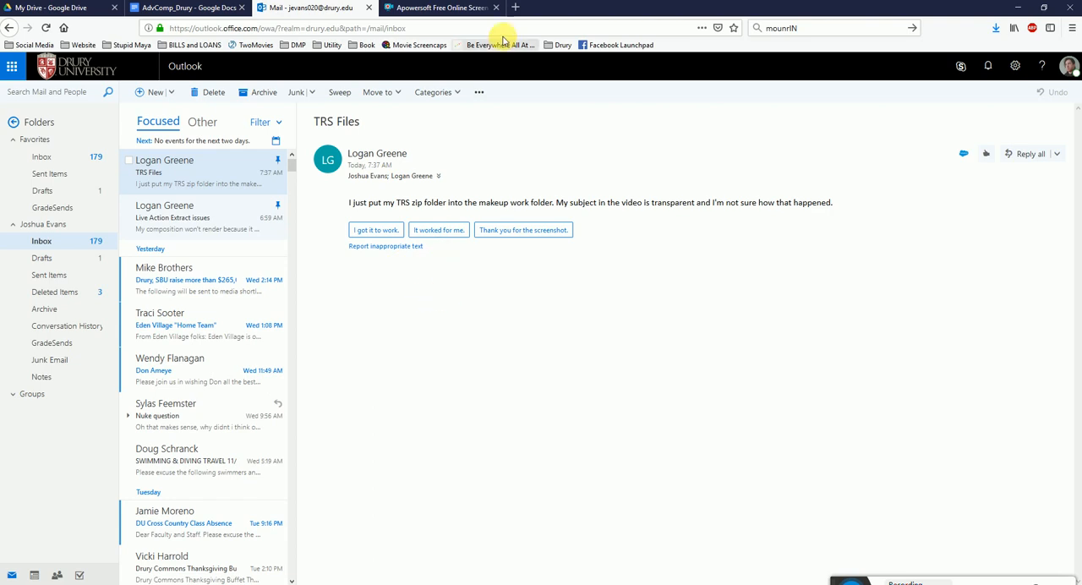
click(1018, 7)
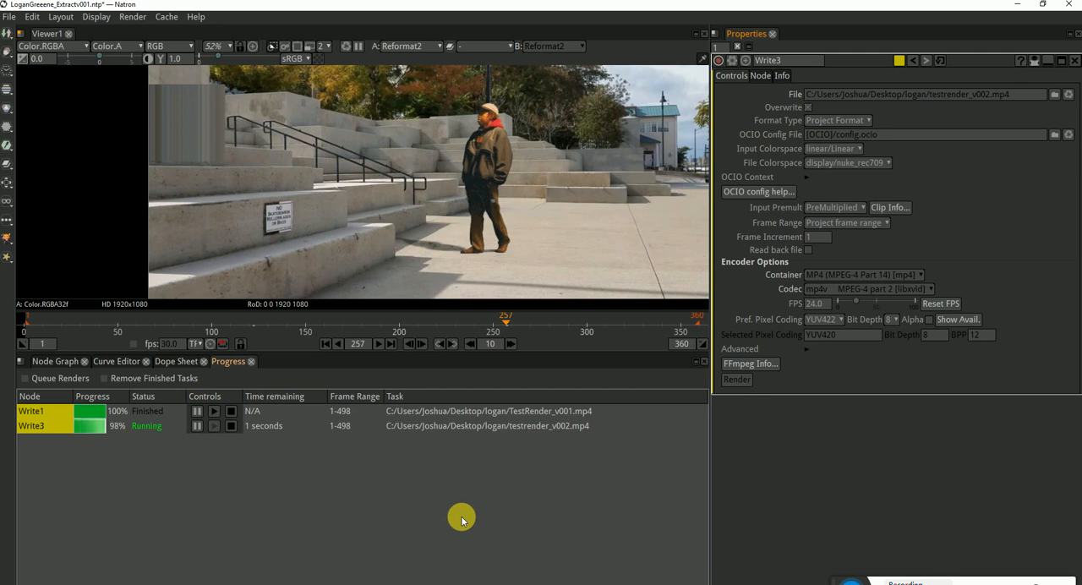
Play testrender_v002 from the student's project folder, skim ahead through the video, and return to Natron
click(259, 584)
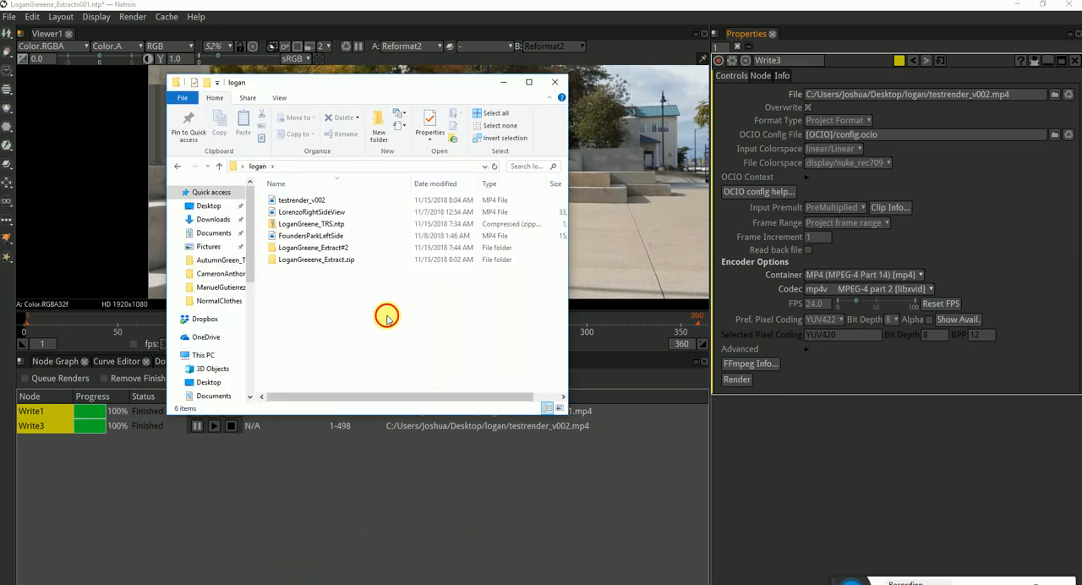
click(323, 202)
double_click(322, 205)
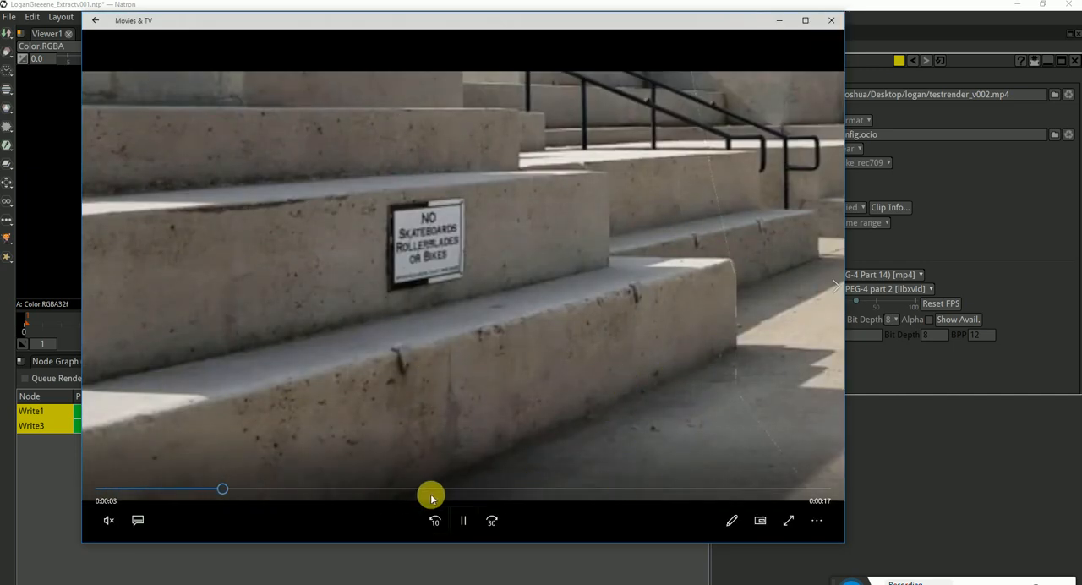
drag(430, 494, 502, 492)
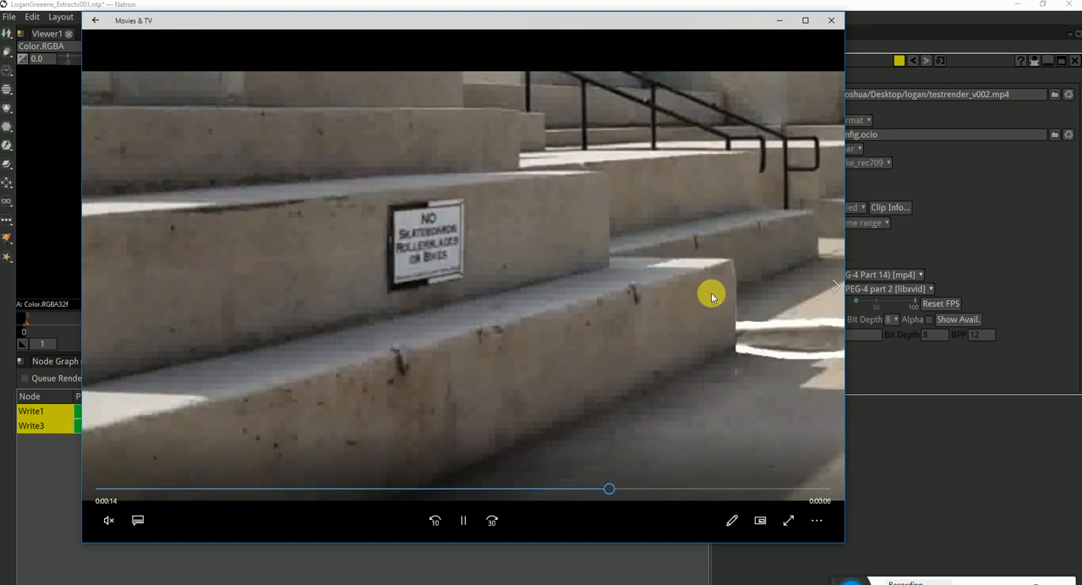
click(829, 24)
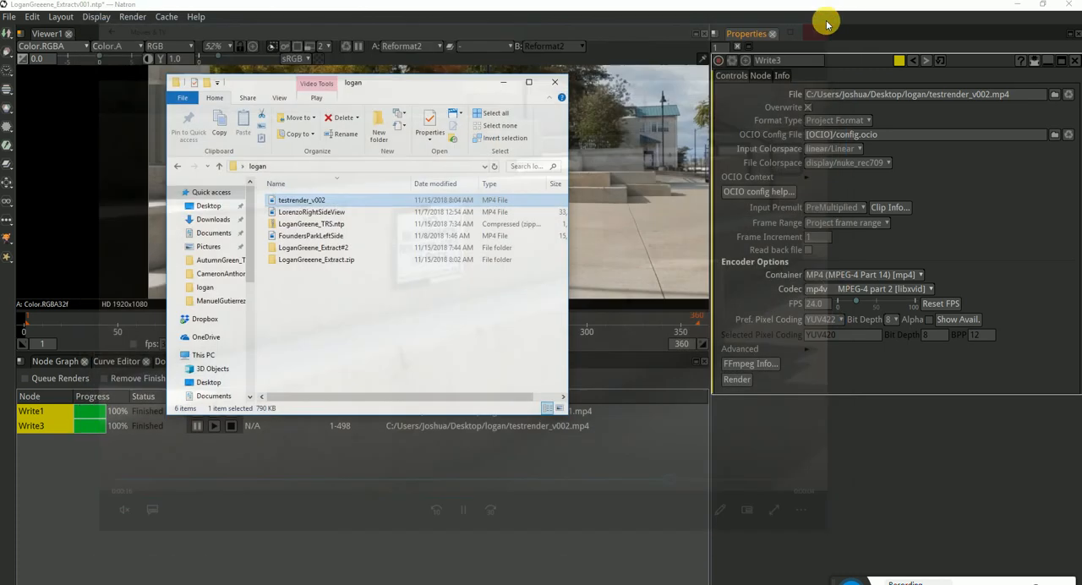
click(287, 464)
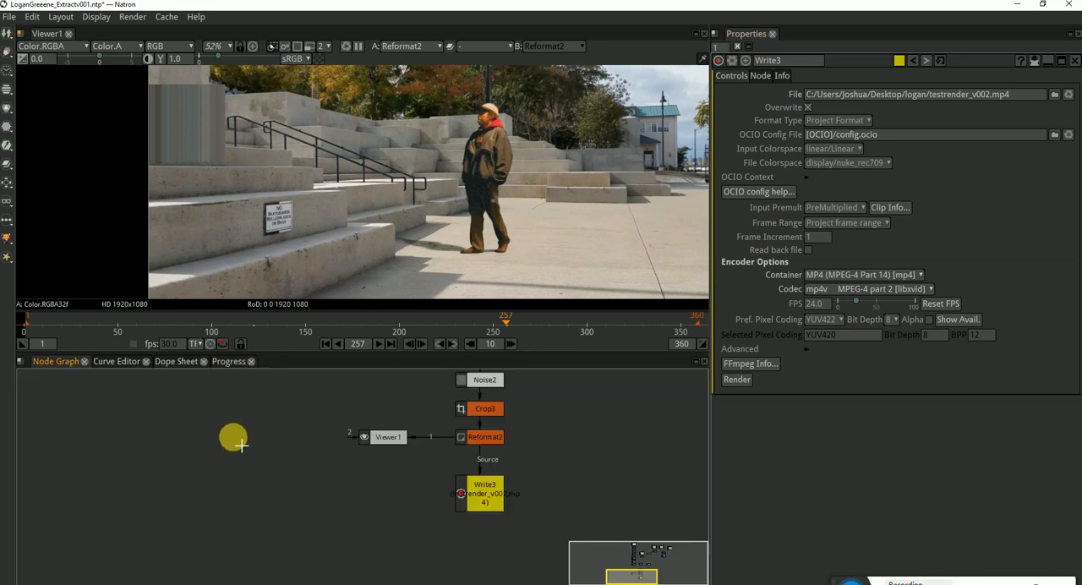
Review the render progress list and delete the Write3 node from the node graph
click(228, 361)
click(229, 413)
click(72, 361)
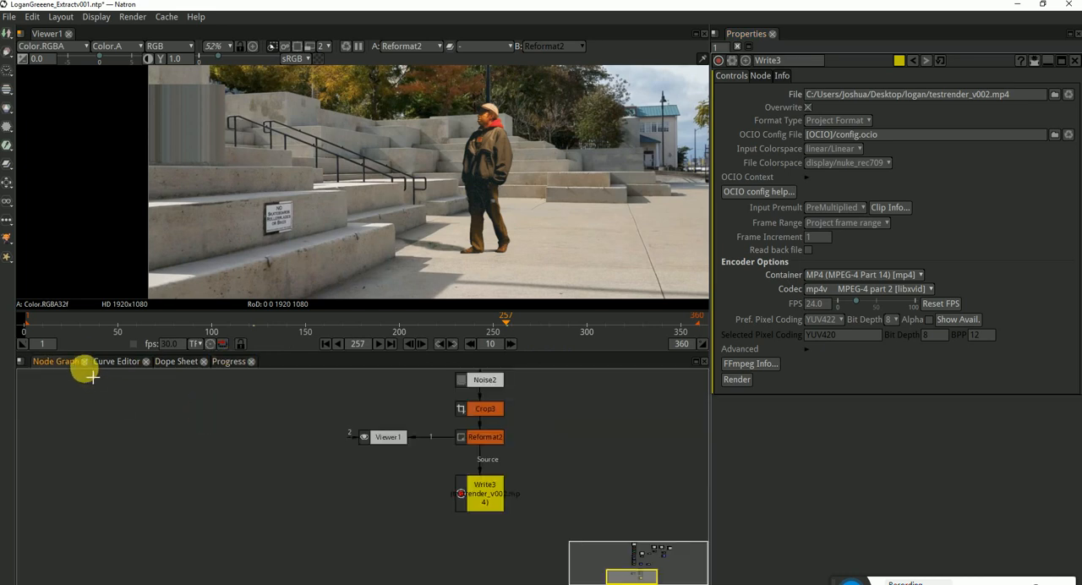
click(486, 494)
key(Delete)
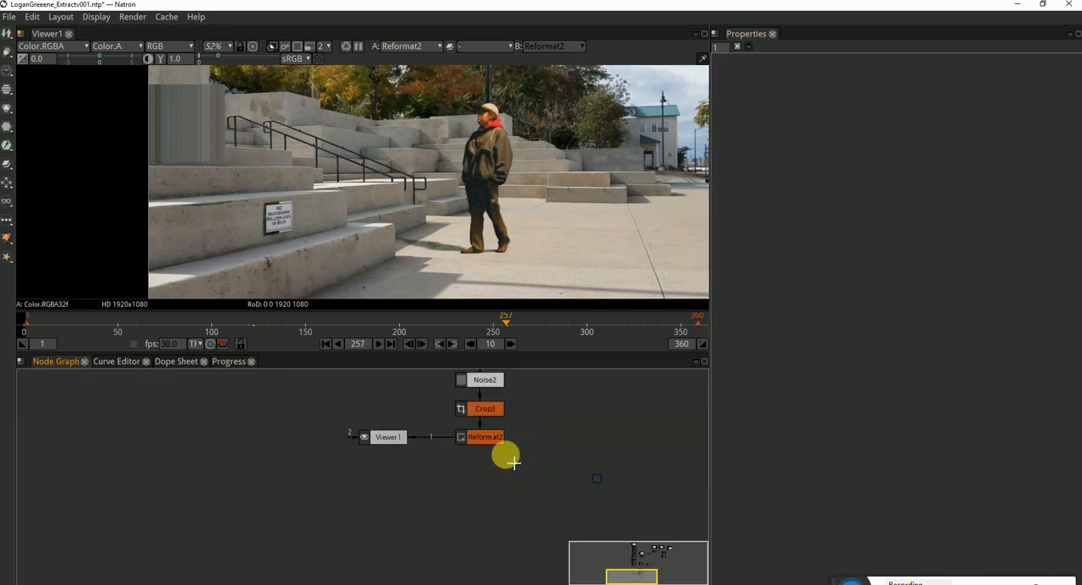
Scrub through the Reformat2 output in the viewer with the full HD frame in view, checking frames between 136 and 304
drag(358, 318, 279, 324)
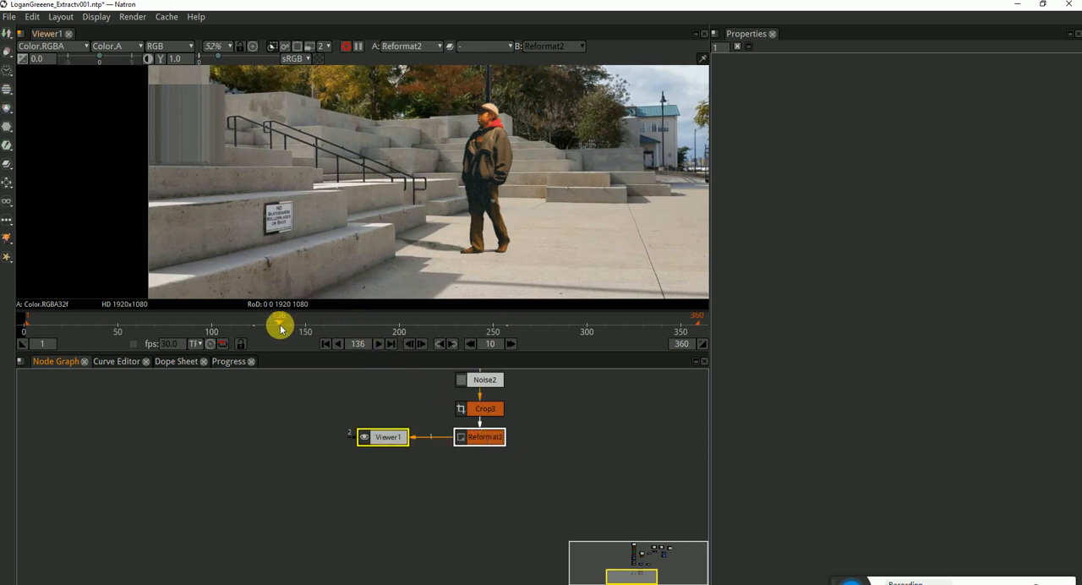
scroll(474, 193, down, 2)
scroll(475, 193, down, 2)
drag(500, 186, 430, 200)
drag(380, 335, 437, 317)
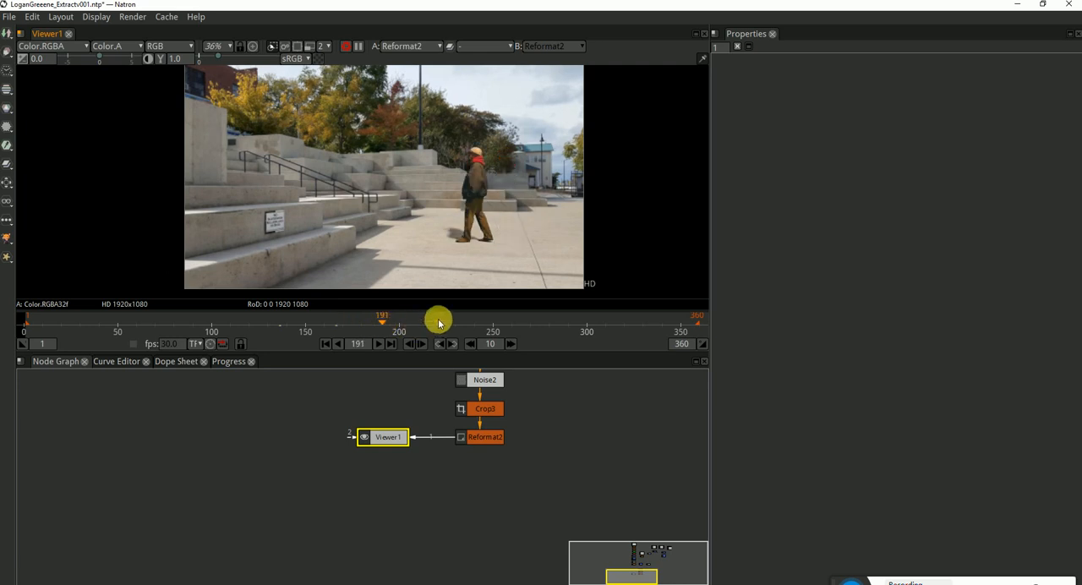
click(324, 47)
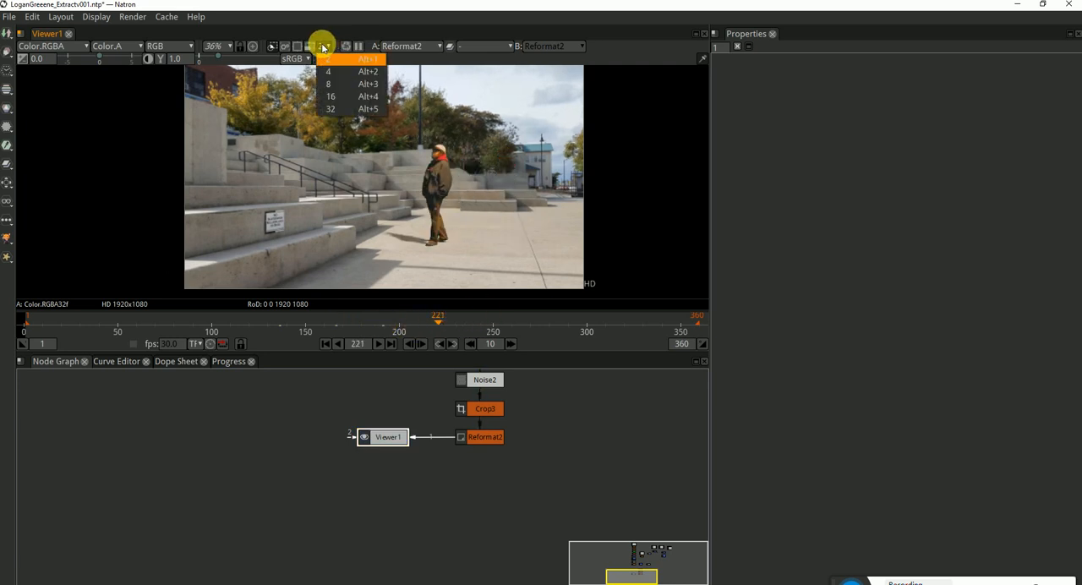
click(461, 317)
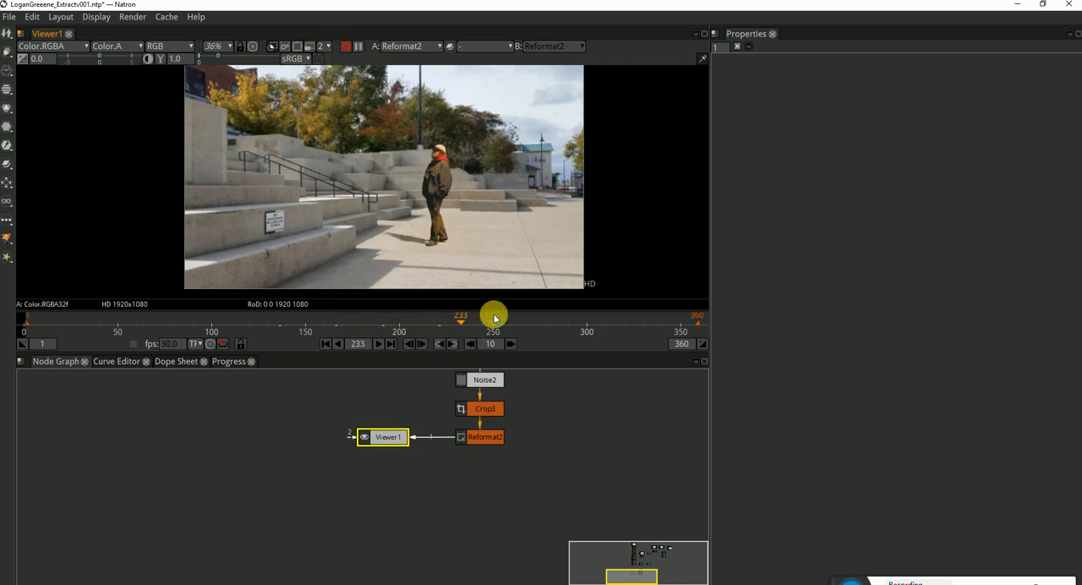
drag(495, 317, 594, 317)
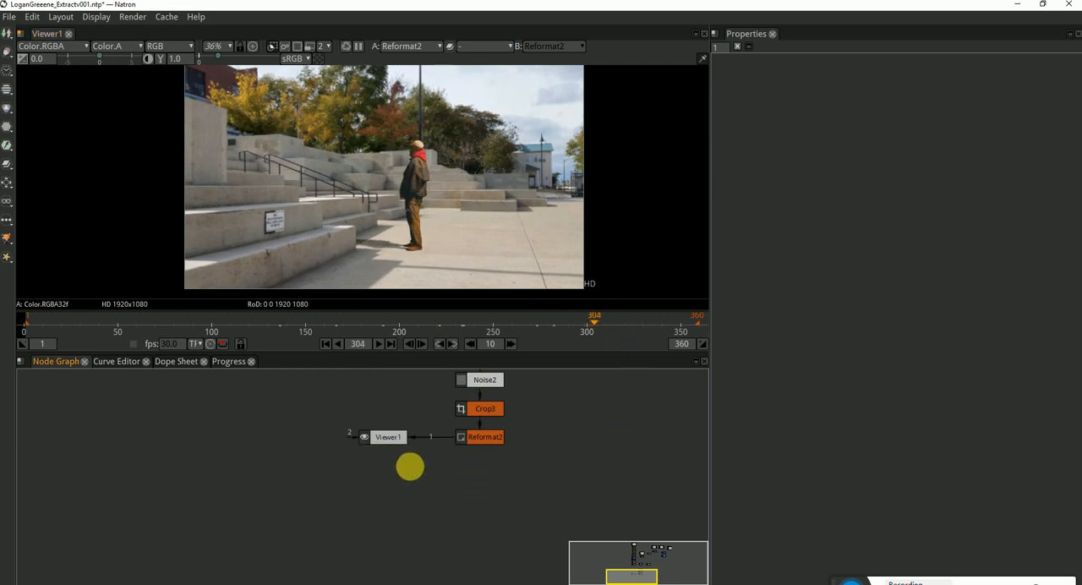
click(410, 318)
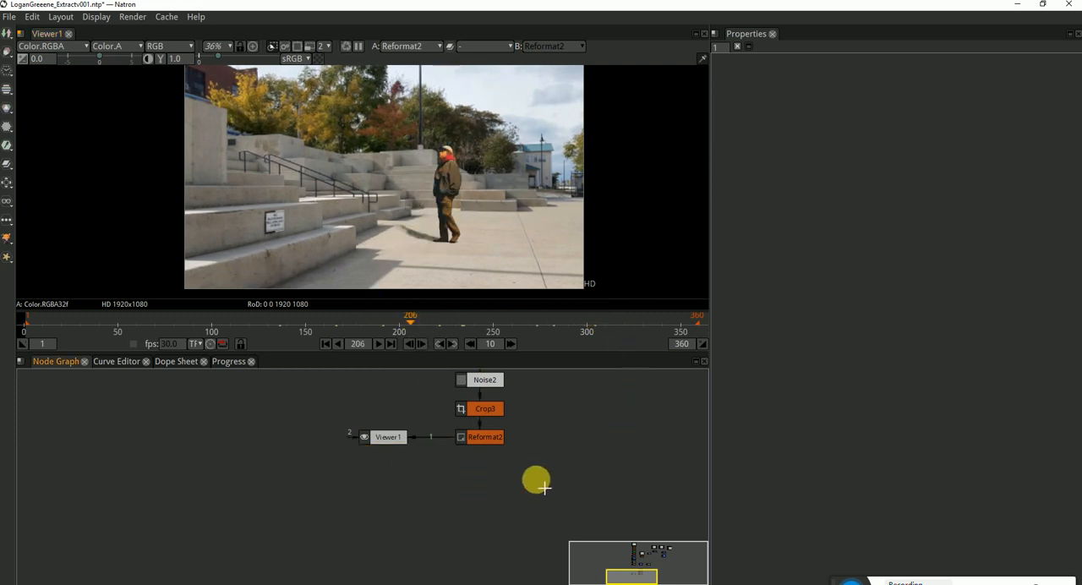
Add a Write node after Reformat2 and browse to the Desktop folder for its output
click(483, 436)
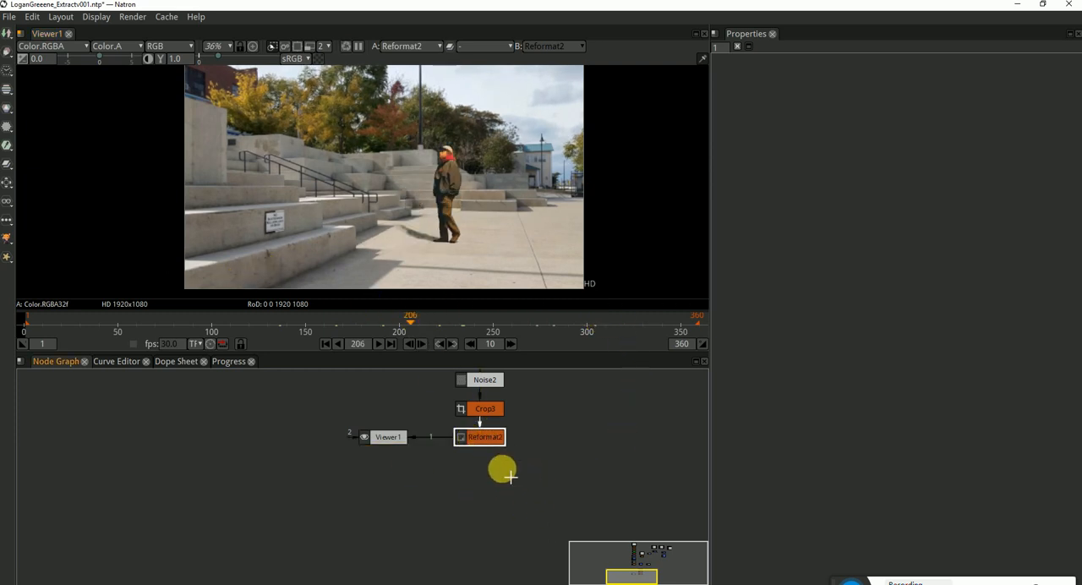
key(w)
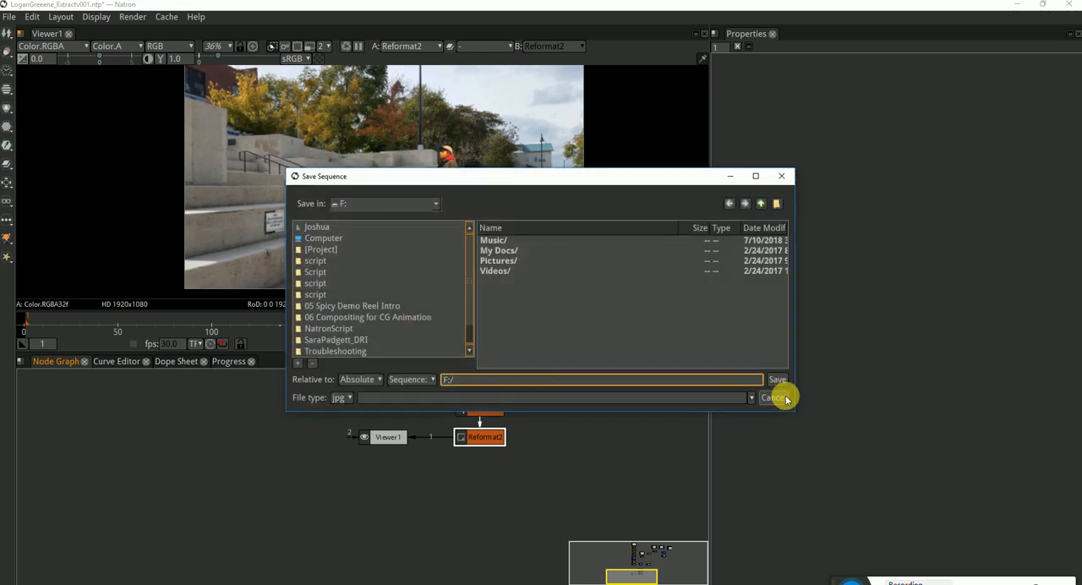
click(316, 227)
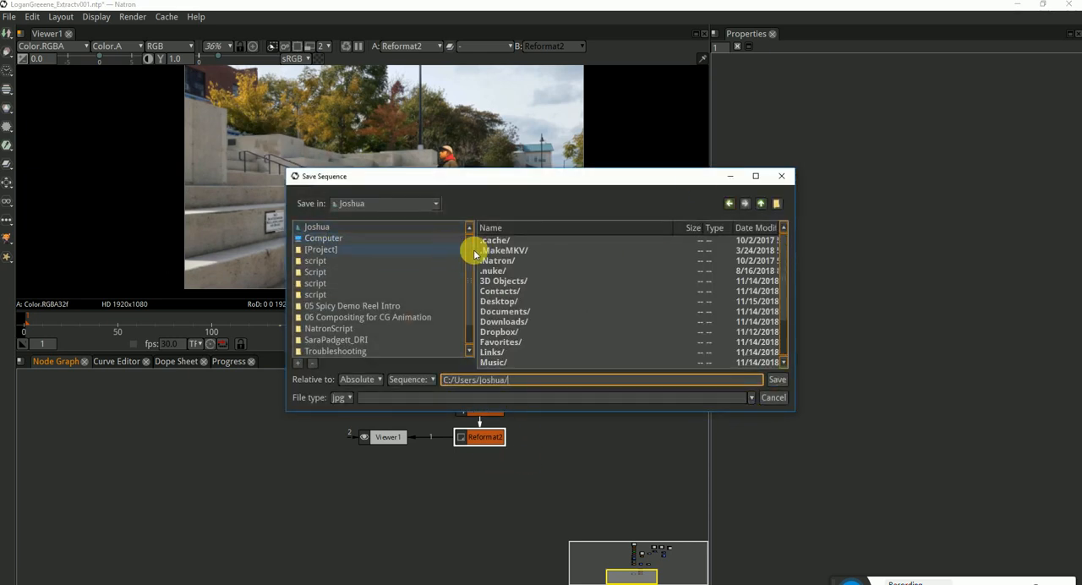
drag(507, 180, 475, 170)
click(480, 291)
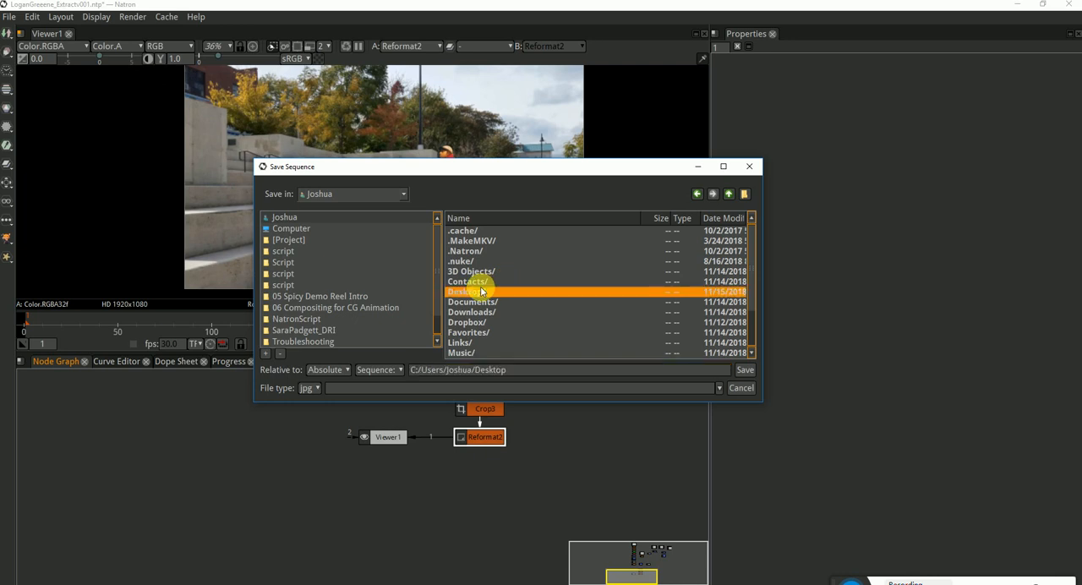
double_click(481, 292)
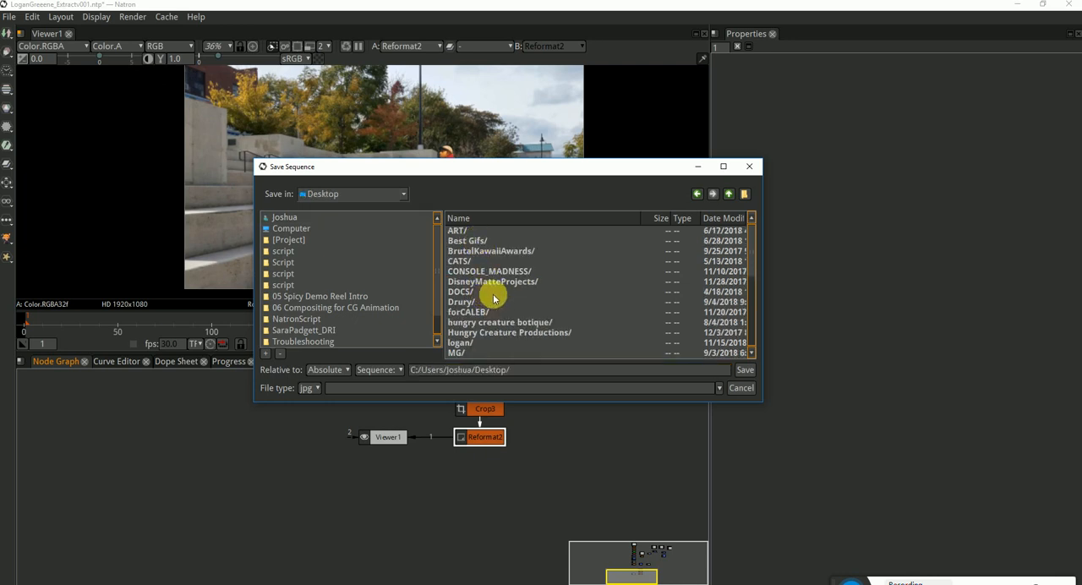
Find the student's project folder on the Desktop and open it as the save location
scroll(499, 300, down, 1)
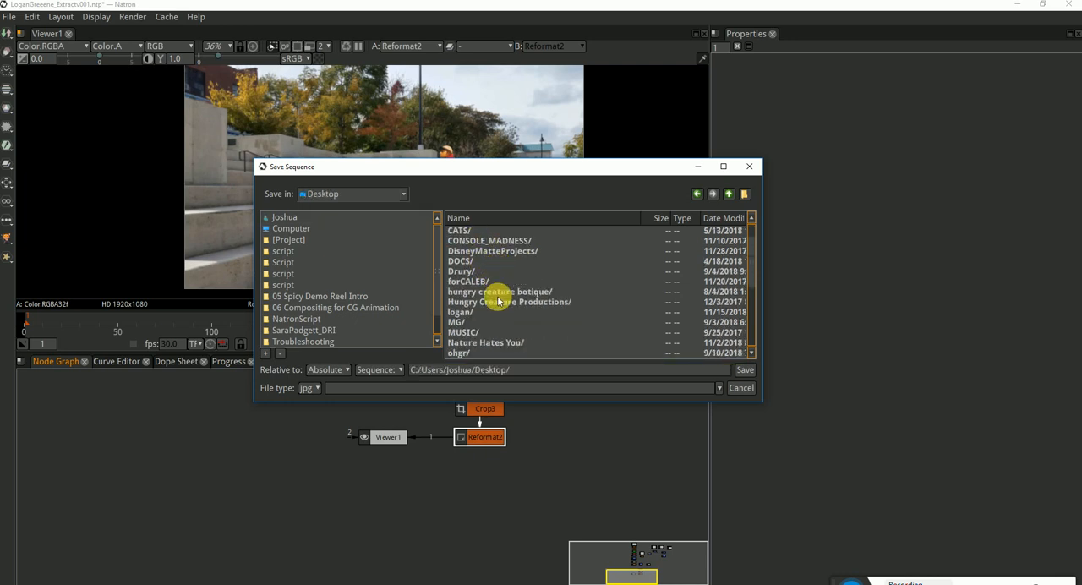
scroll(488, 284, up, 1)
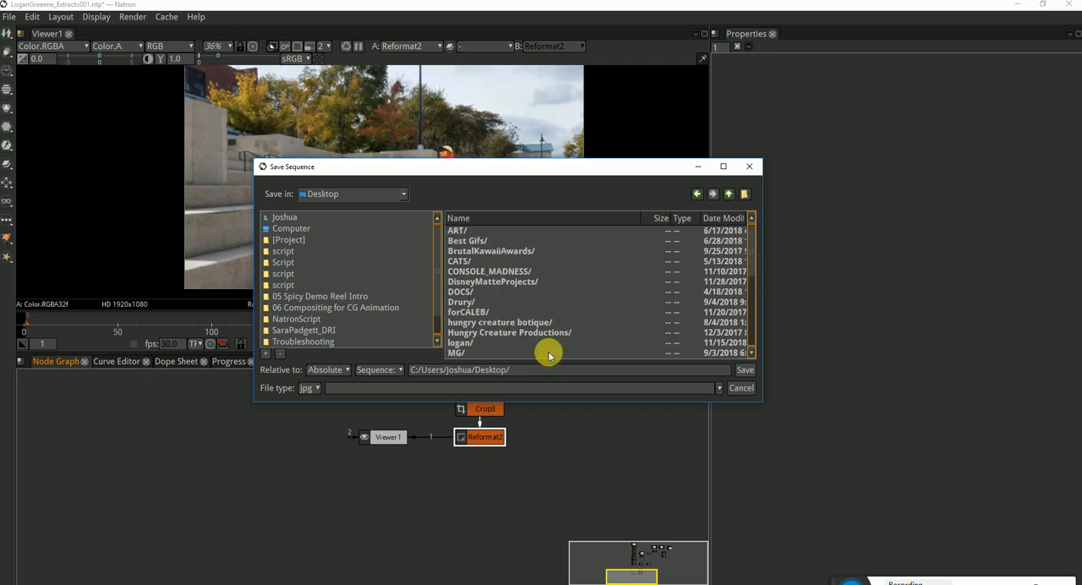
drag(536, 168, 555, 190)
drag(602, 217, 497, 236)
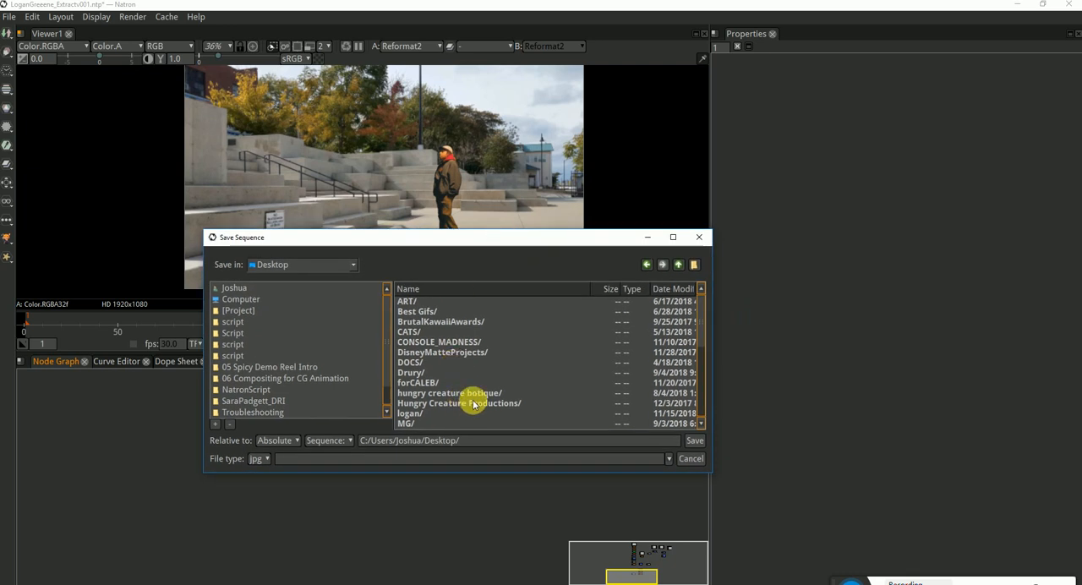
scroll(464, 404, down, 3)
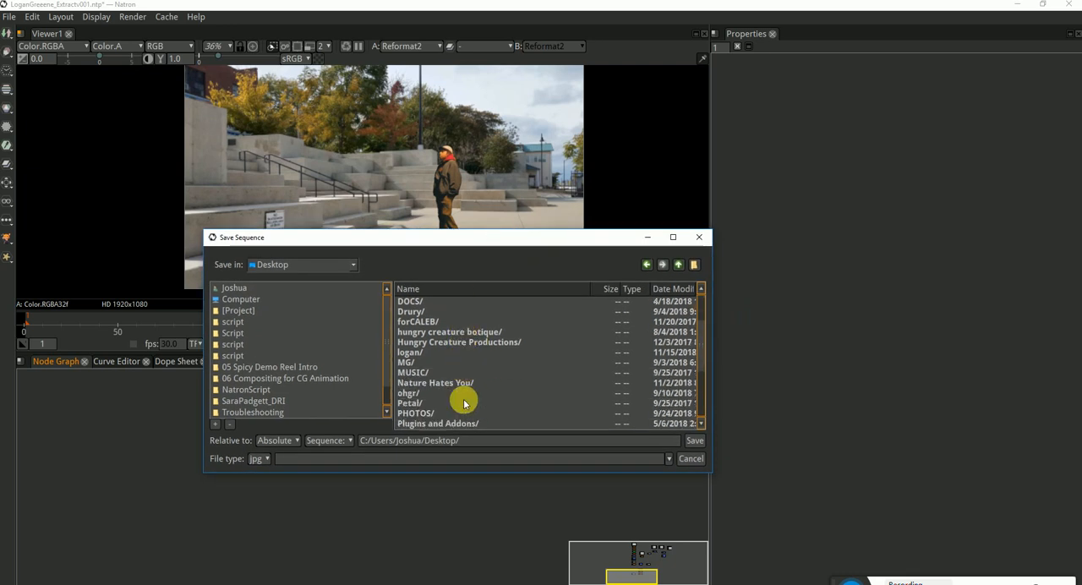
scroll(464, 404, down, 2)
scroll(464, 404, up, 3)
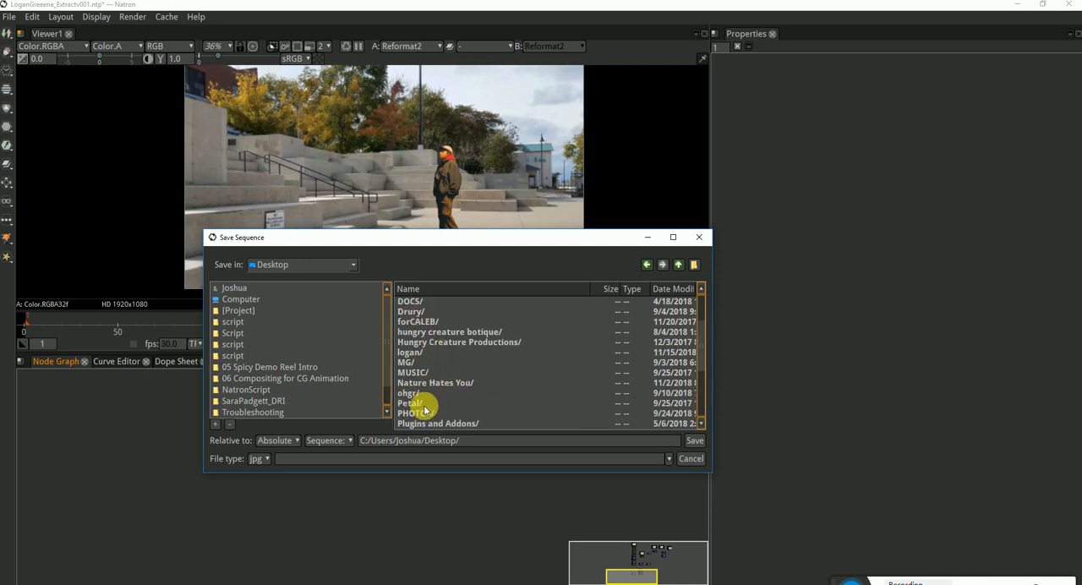
scroll(425, 409, up, 2)
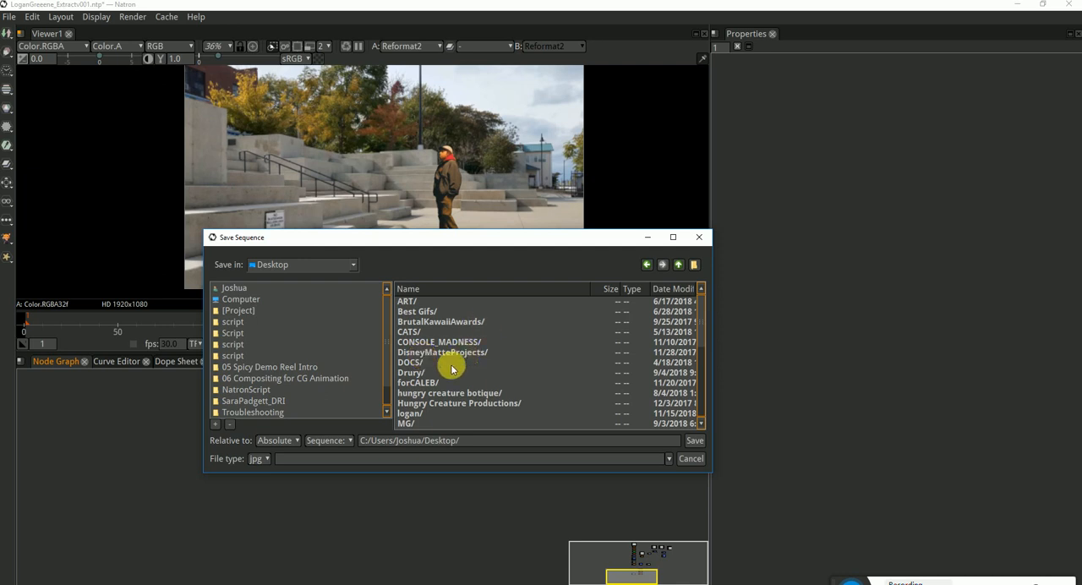
scroll(431, 389, down, 1)
double_click(416, 384)
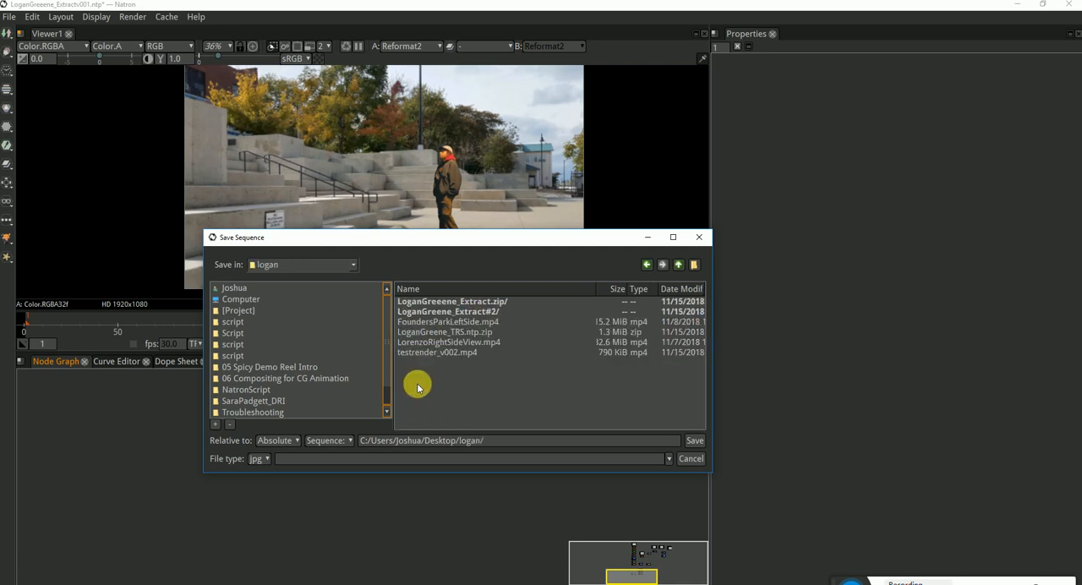
Create a new folder named TestSequence inside the student's project folder
click(695, 264)
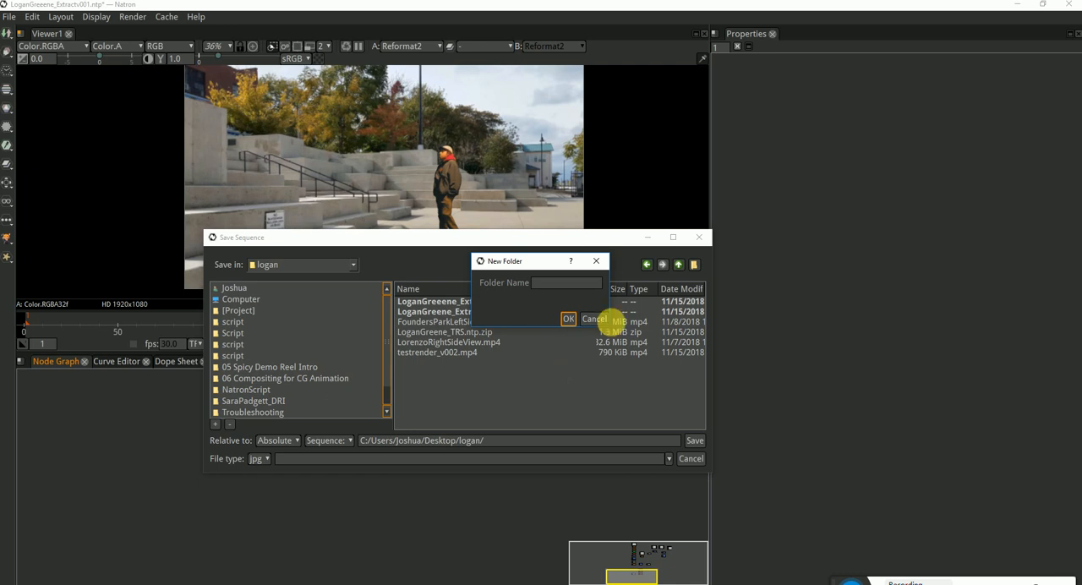
click(570, 284)
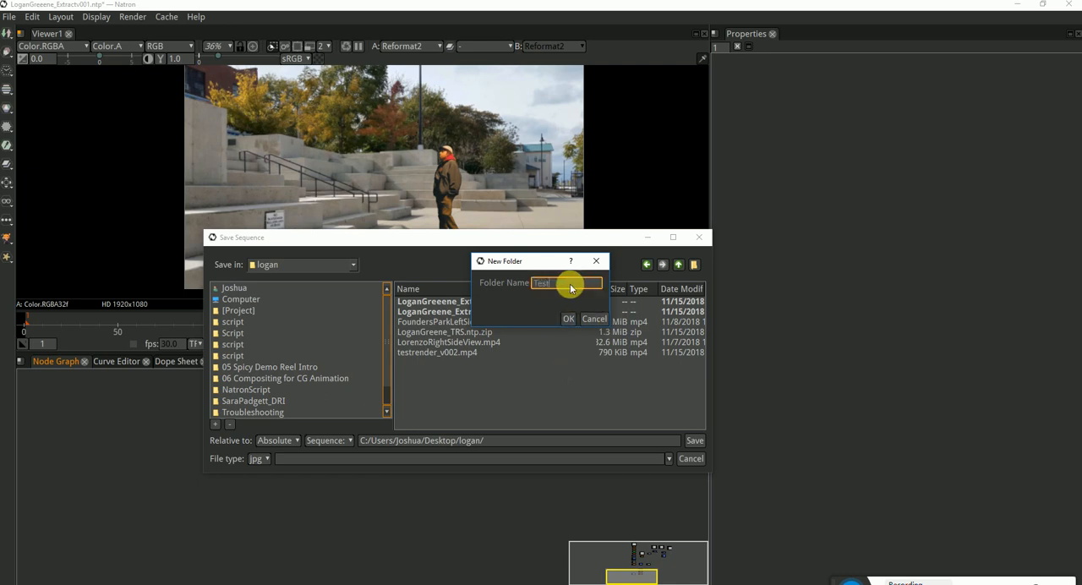
key(Return)
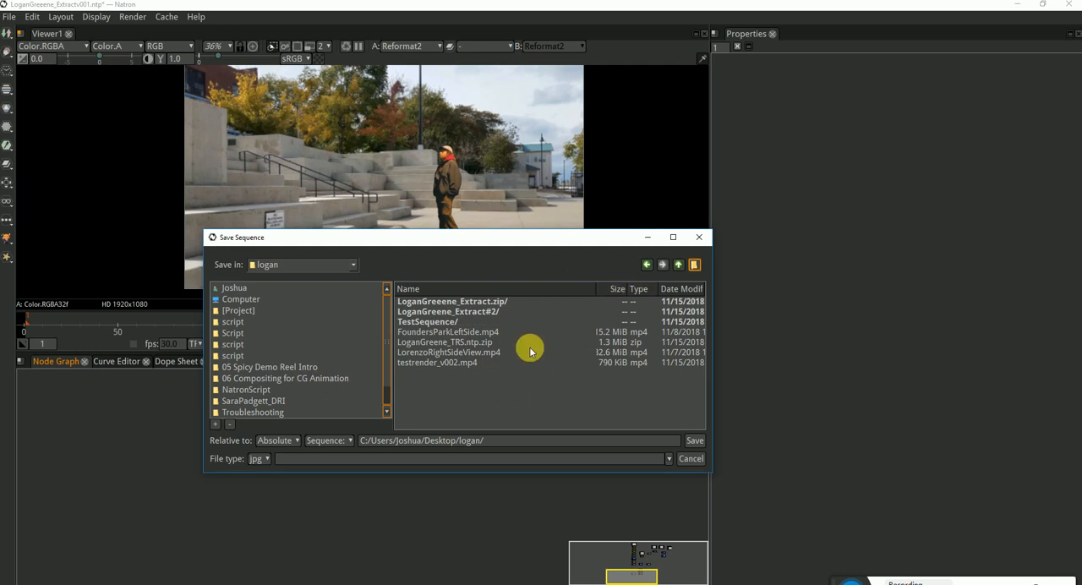
Save the output into the TestSequence folder as the PNG sequence logantest_00%d.png
click(433, 322)
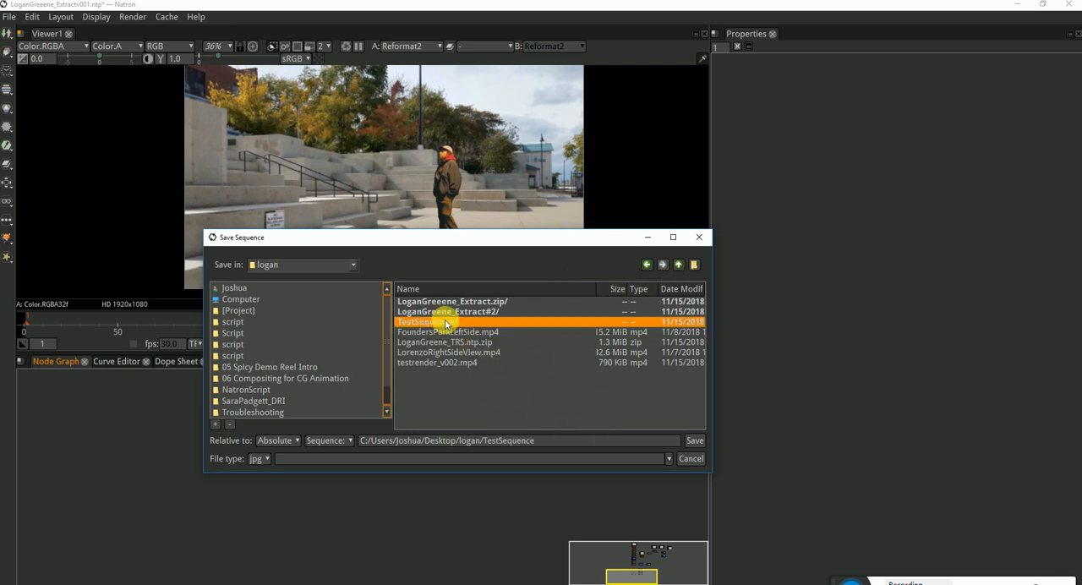
double_click(441, 322)
click(559, 440)
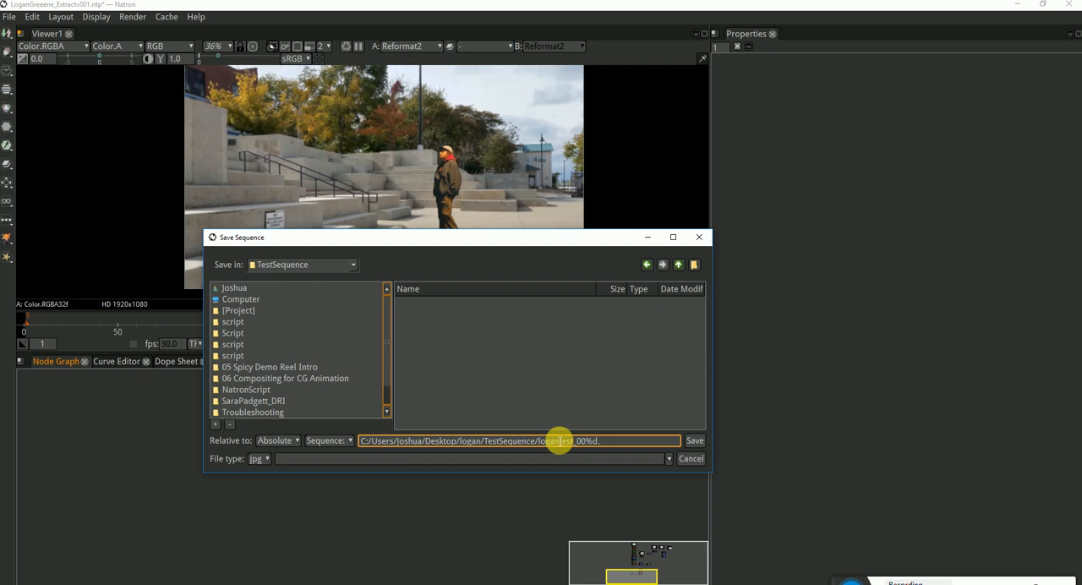
key(Return)
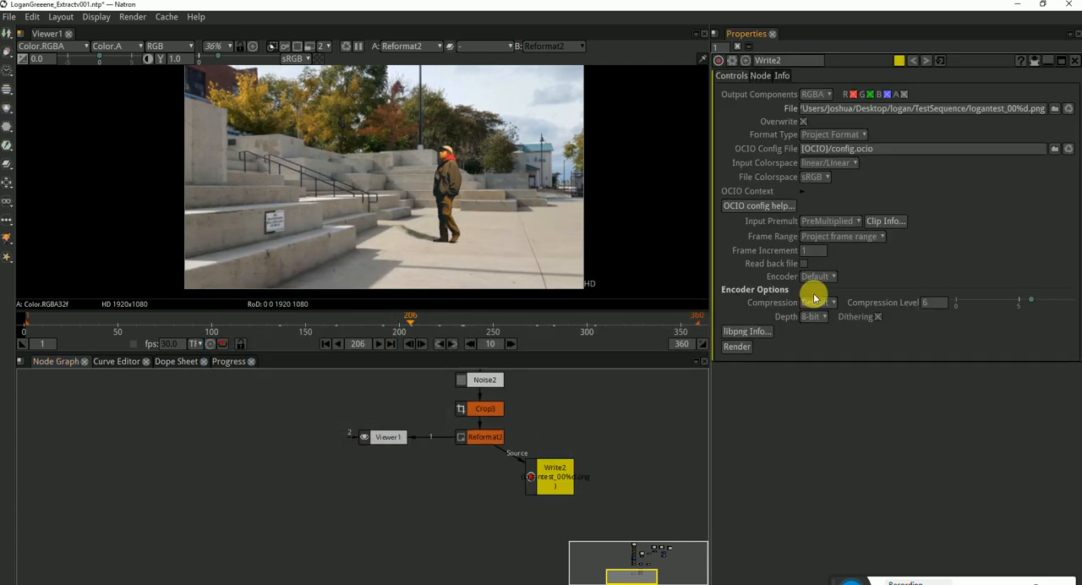
Set the new Write node to a manual frame range of 1 to 360 with compression level 0
click(877, 239)
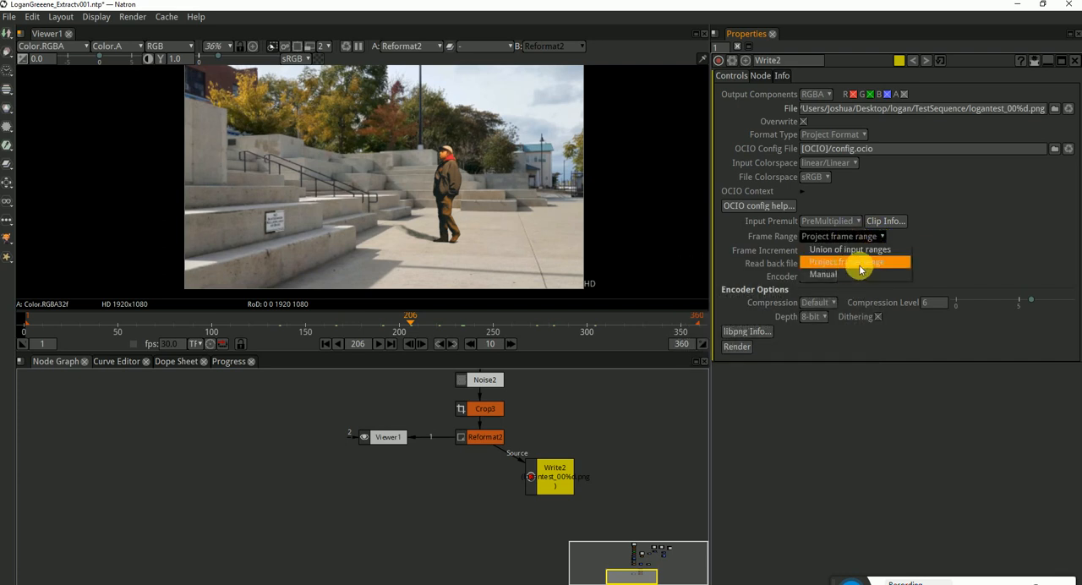
click(843, 275)
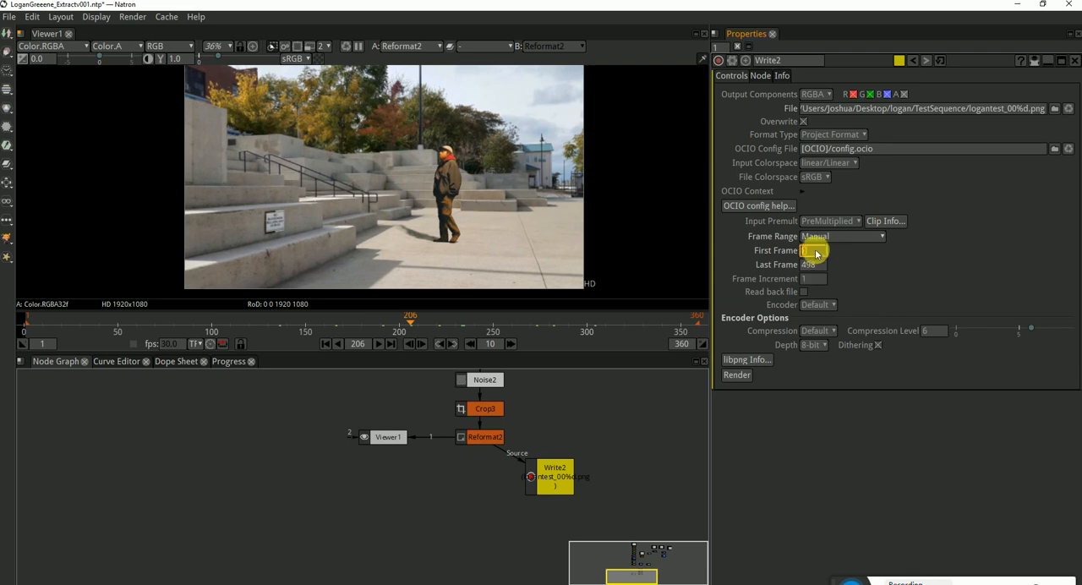
drag(818, 258, 795, 251)
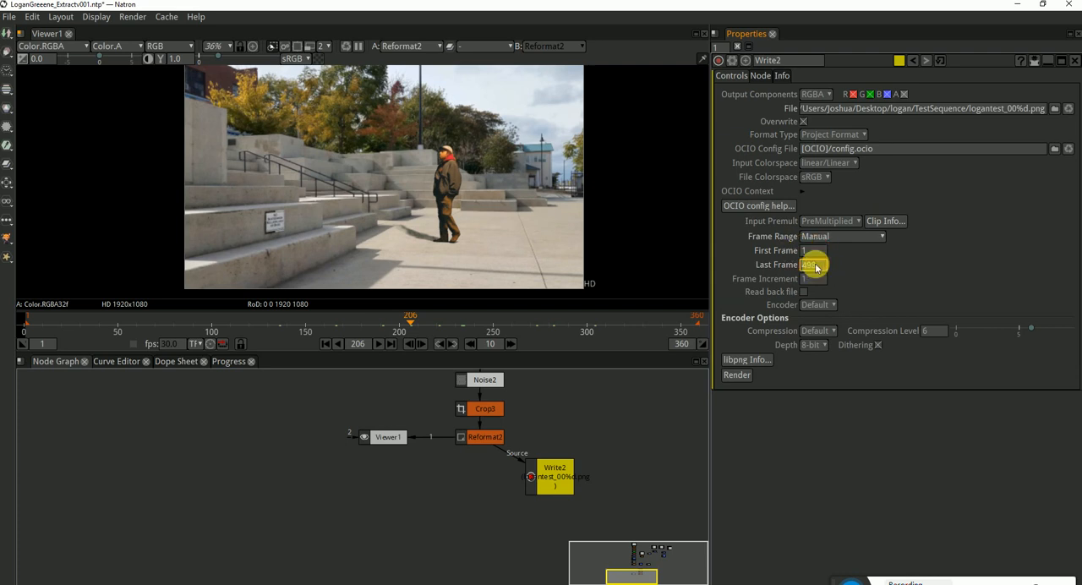
drag(816, 268, 781, 265)
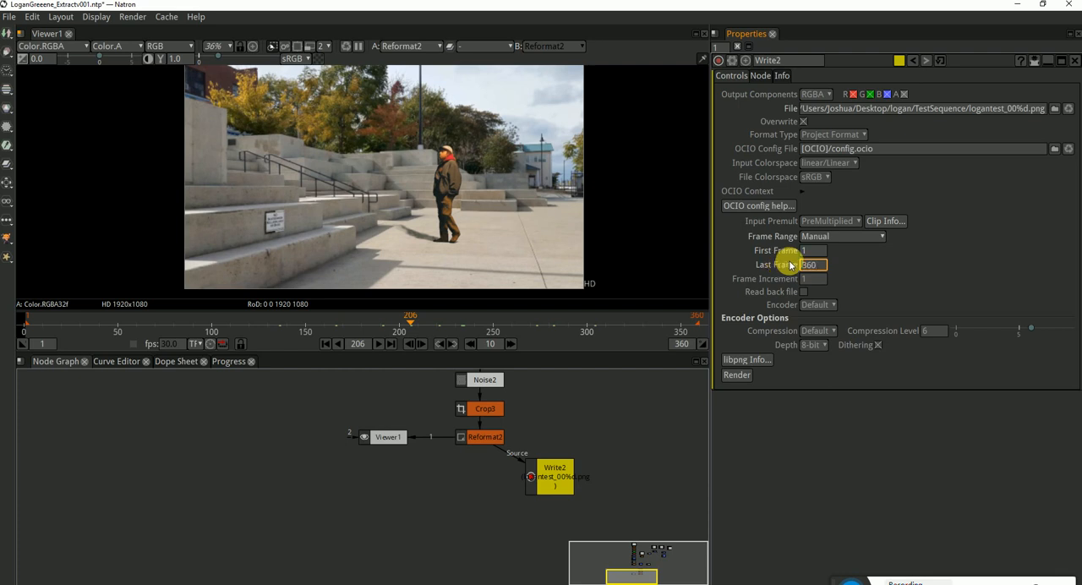
key(Return)
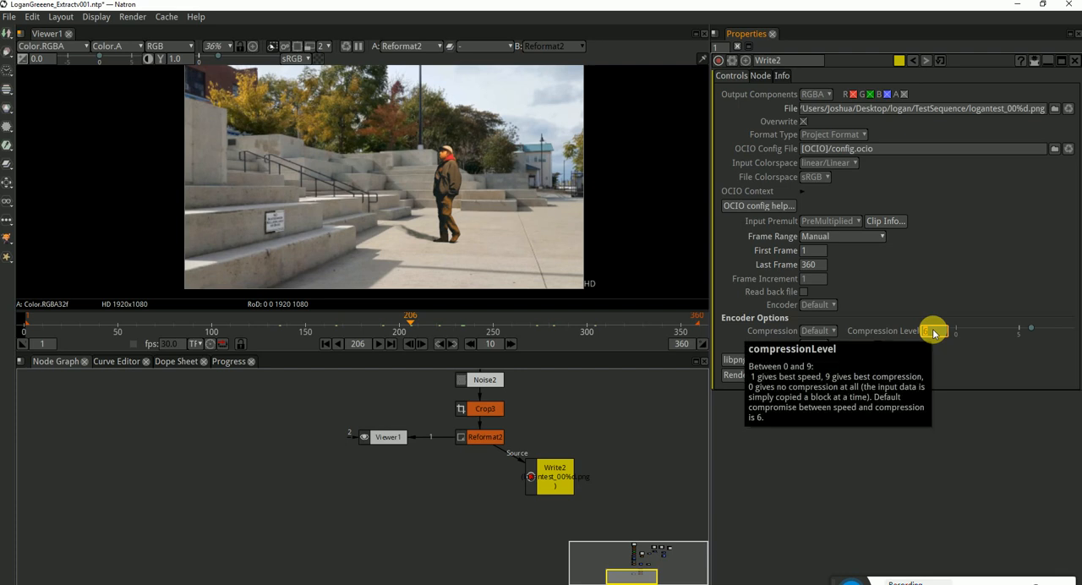
drag(1028, 327, 889, 328)
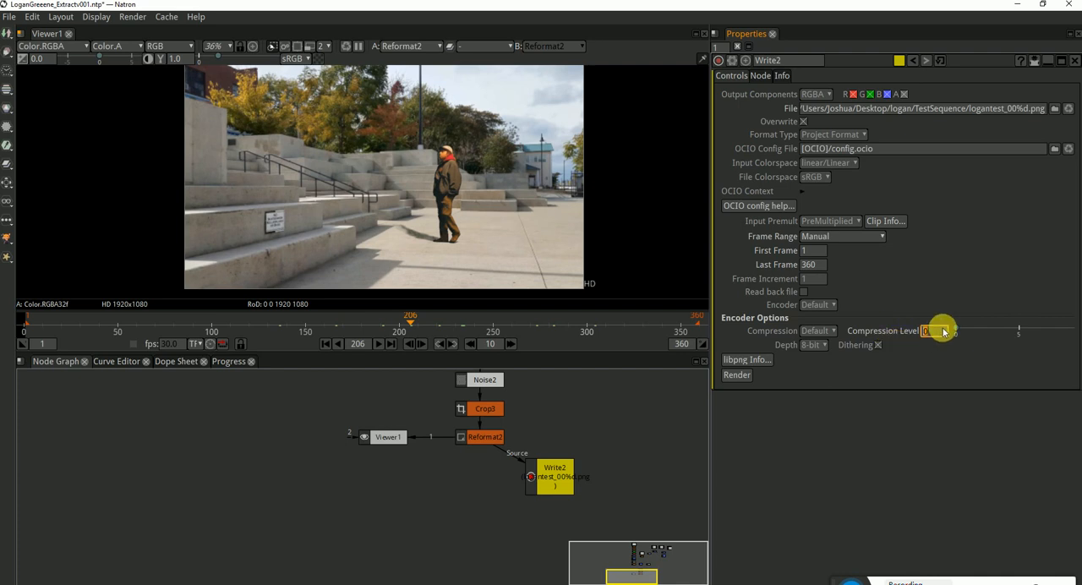
Start rendering the PNG sequence and open the TestSequence folder in File Explorer
click(737, 375)
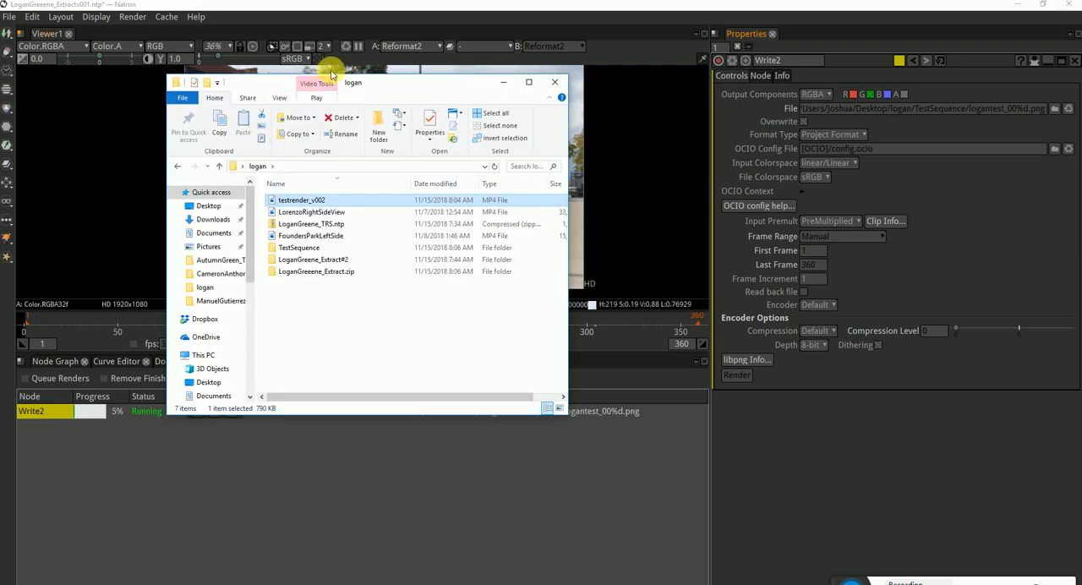
drag(375, 74, 731, 70)
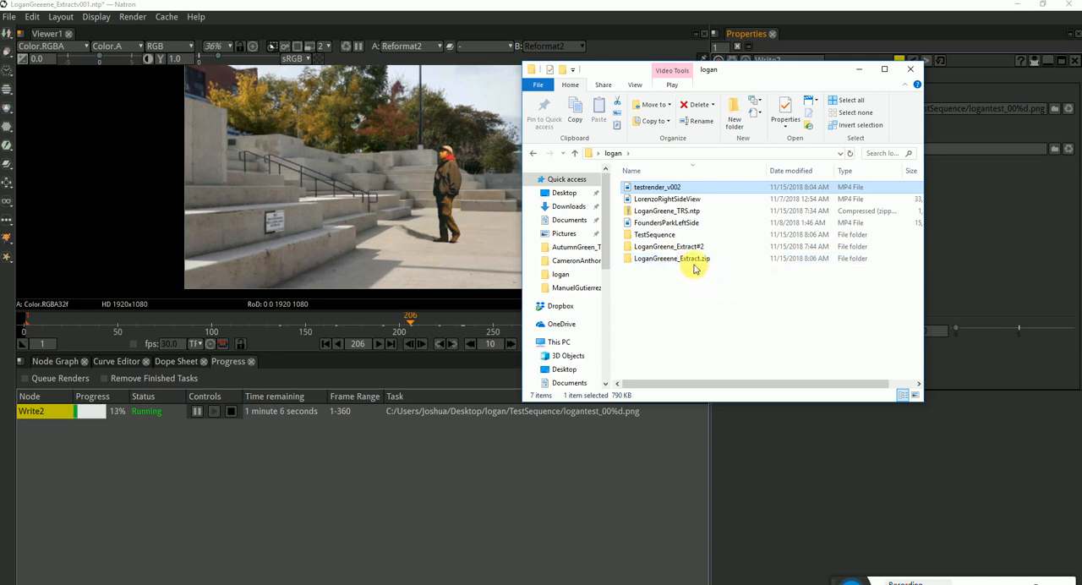
click(613, 153)
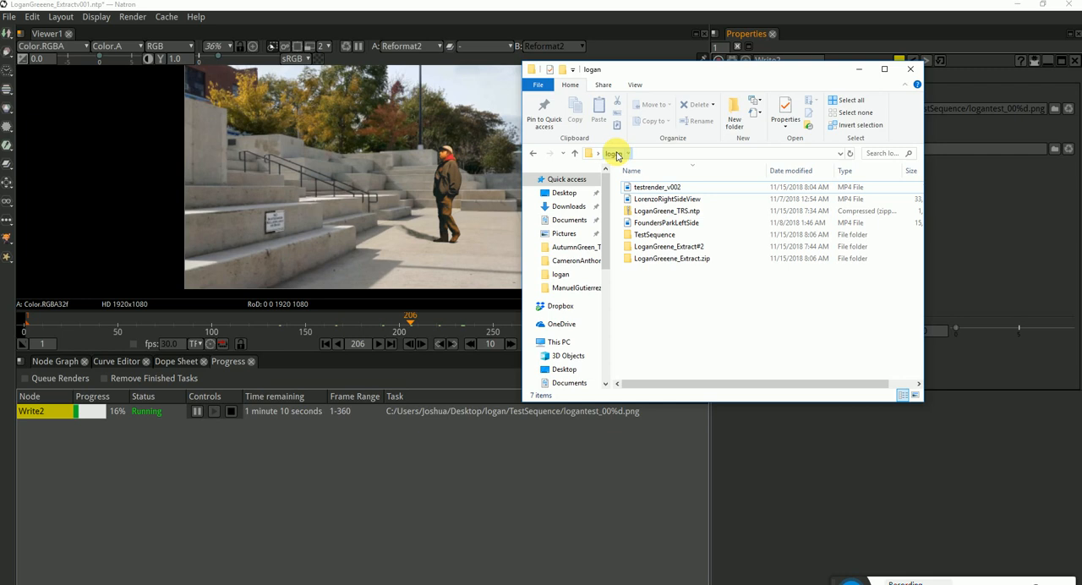
double_click(656, 234)
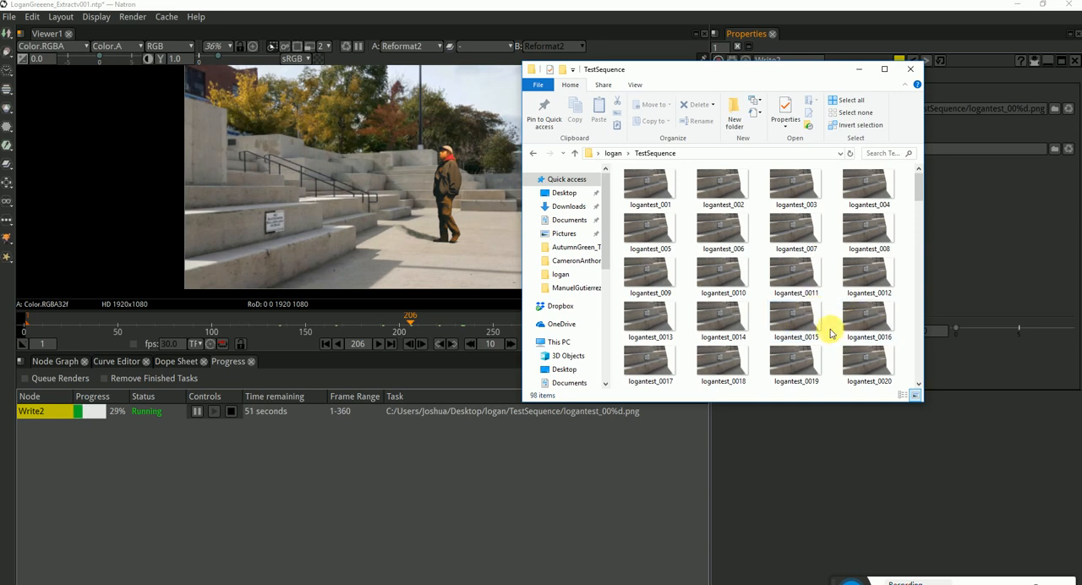
Look through the rendered frames, open logantest_001 briefly, and close the image viewer and the folder
scroll(830, 332, down, 5)
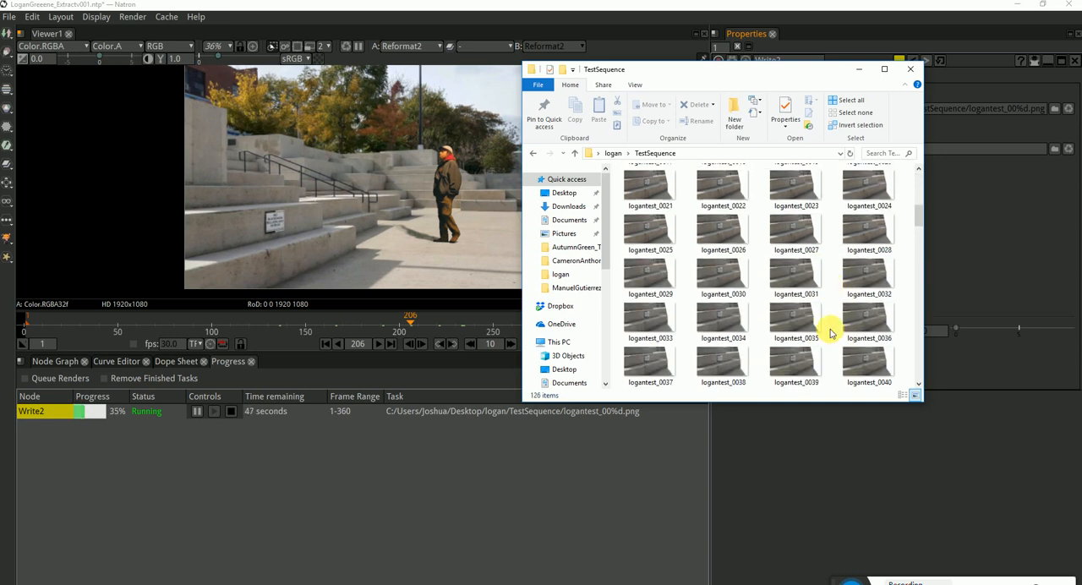
scroll(686, 234, up, 5)
click(657, 194)
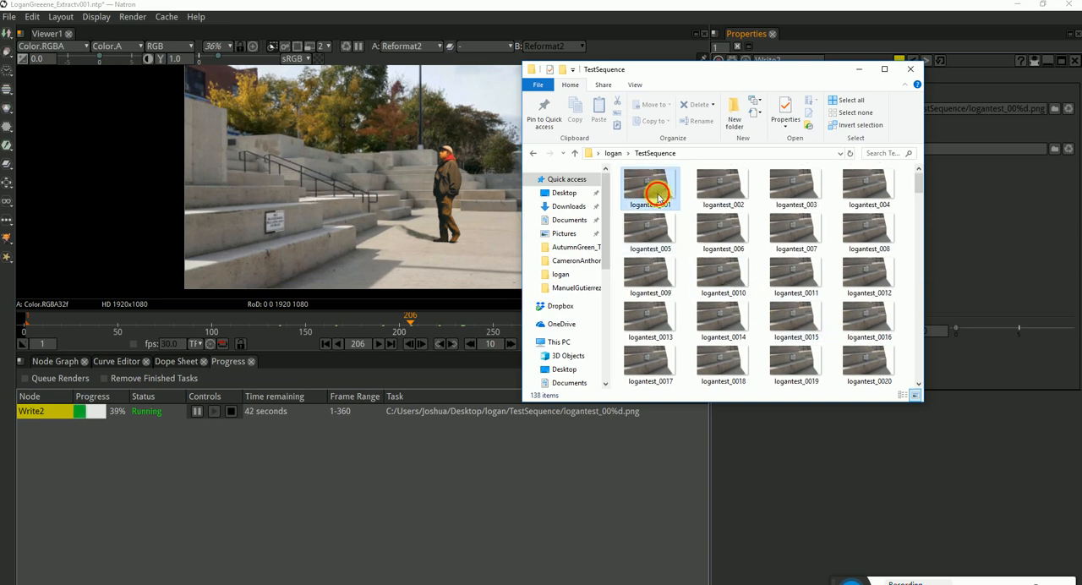
double_click(719, 290)
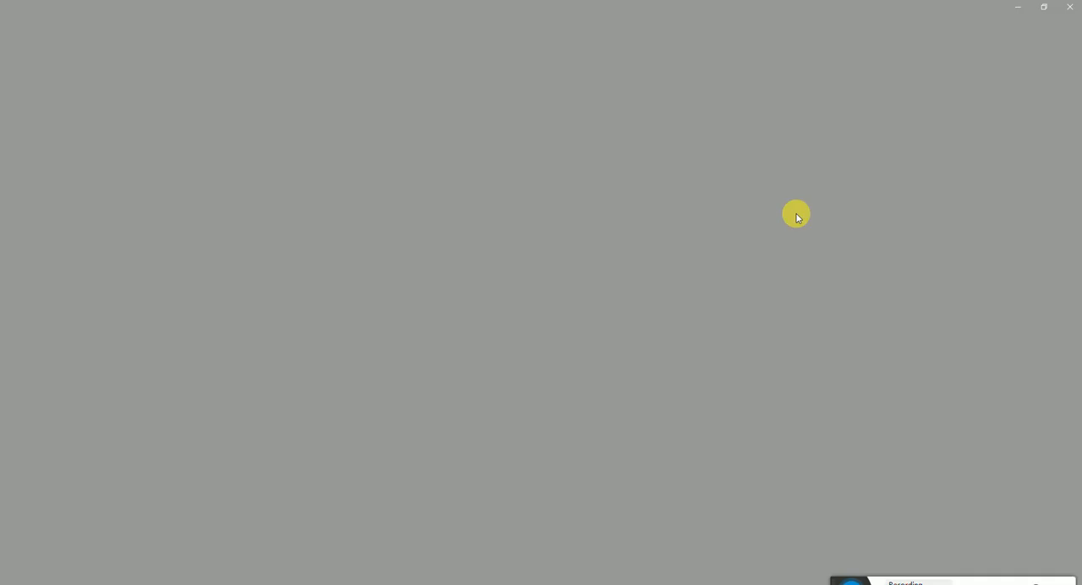
click(1067, 7)
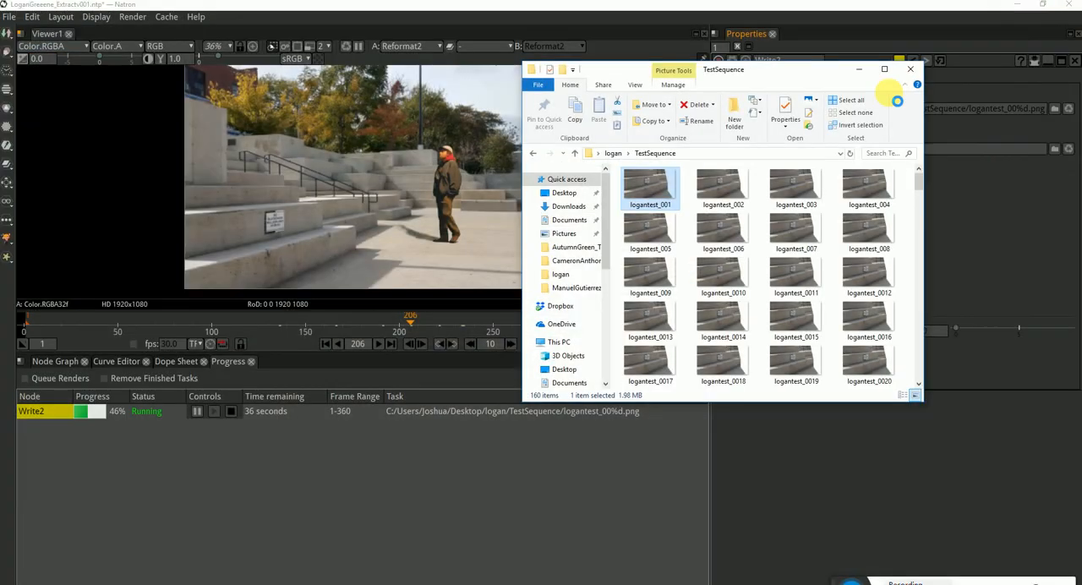
click(910, 70)
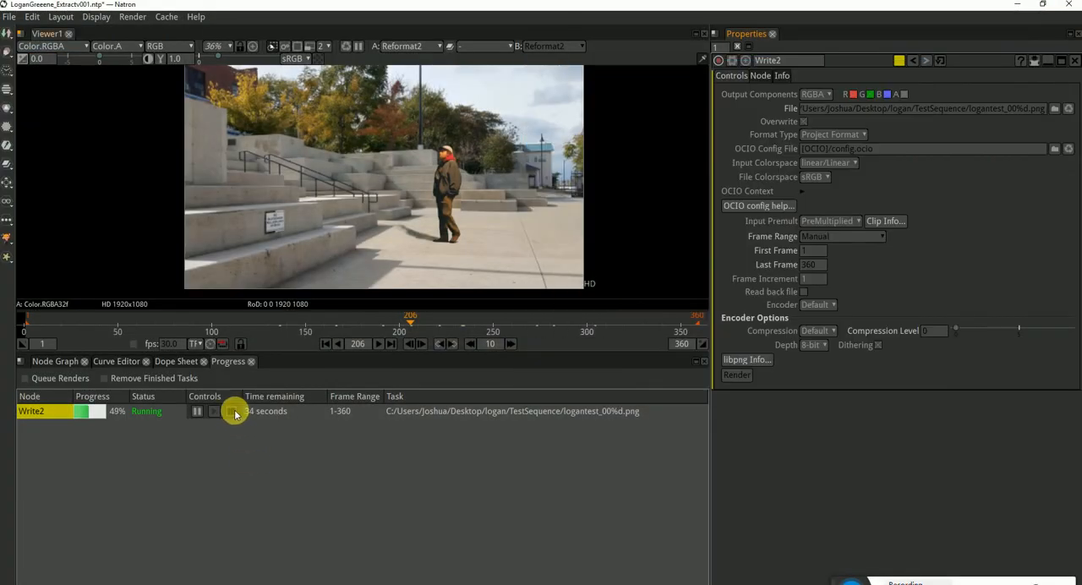
Stop the running PNG sequence render and display the alpha channel of the Reformat2 output in the viewer
click(234, 413)
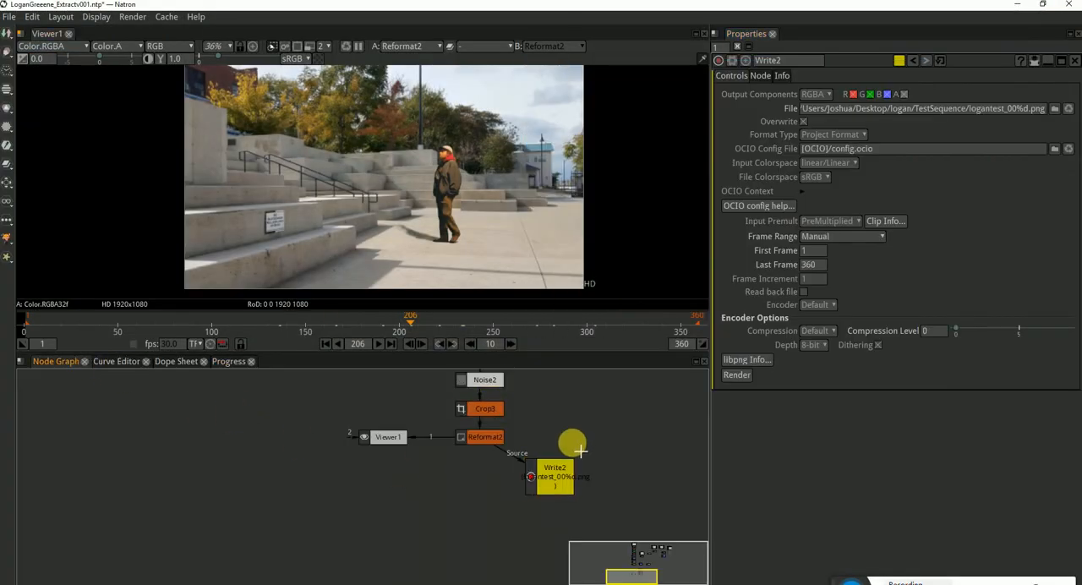
key(a)
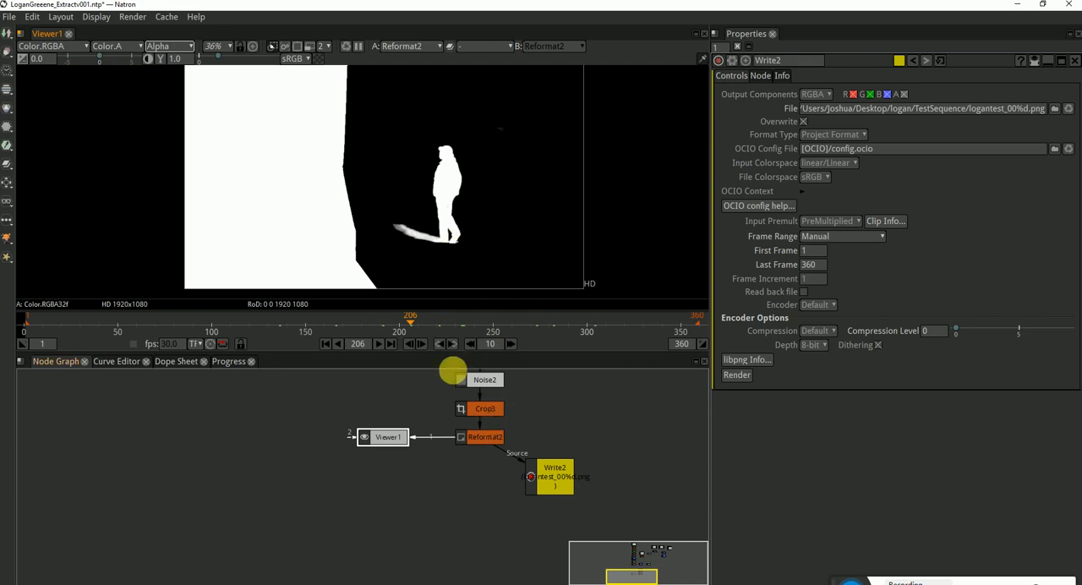
Switch the viewer from the alpha channel back to the full RGB image
key(a)
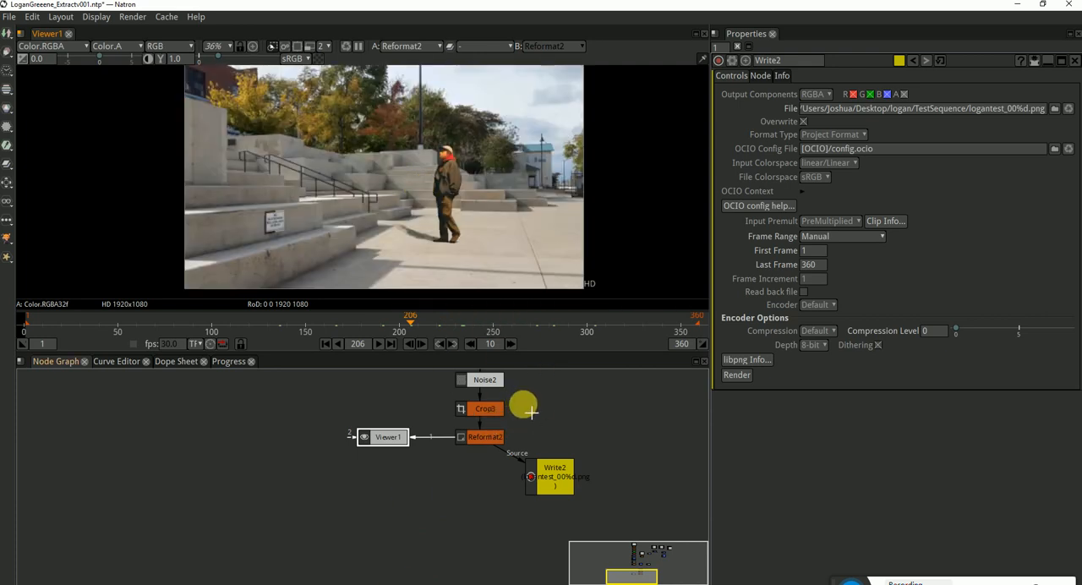
drag(524, 411, 493, 466)
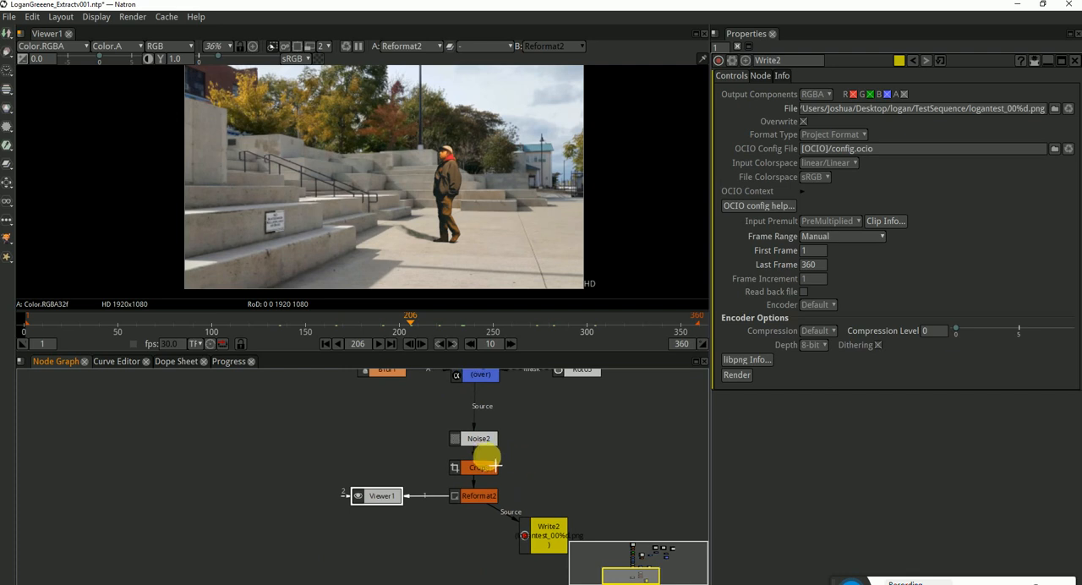
click(553, 459)
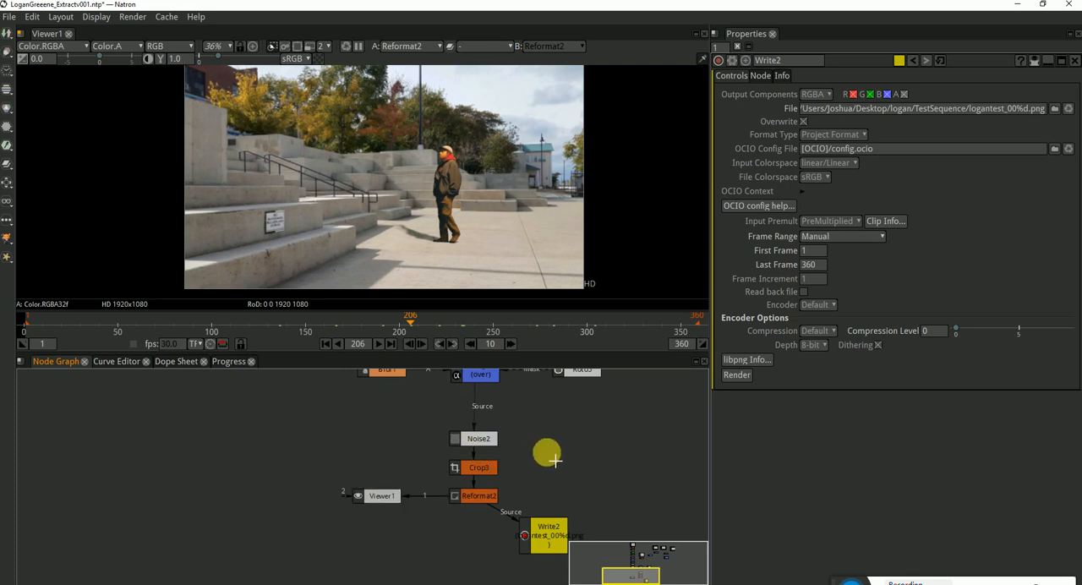
Switch to File Explorer, delete all the rendered logantest PNG frames in the TestSequence folder, and return to Natron
key(super+e)
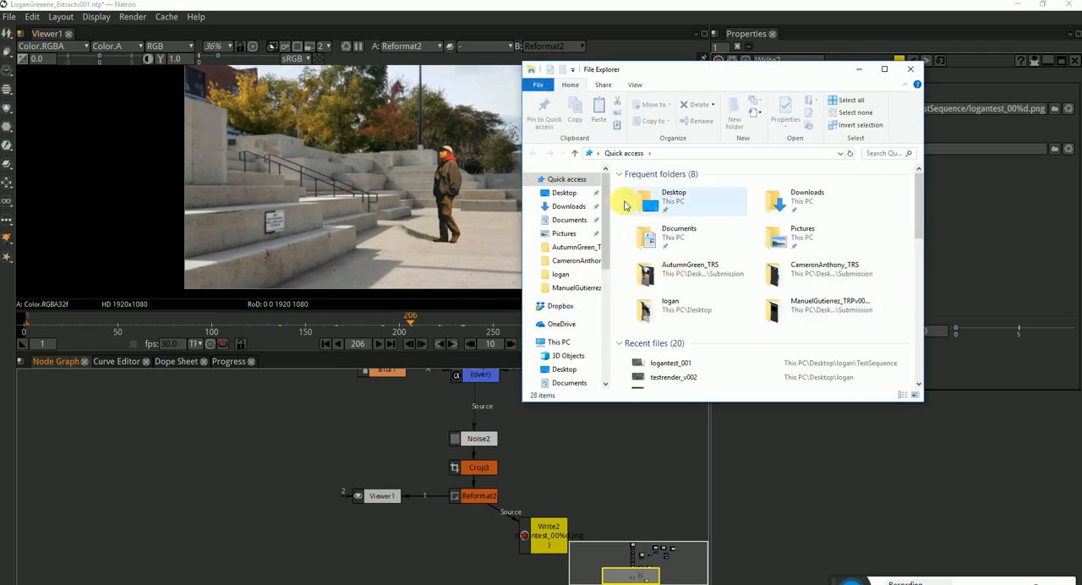
right_click(685, 363)
click(623, 330)
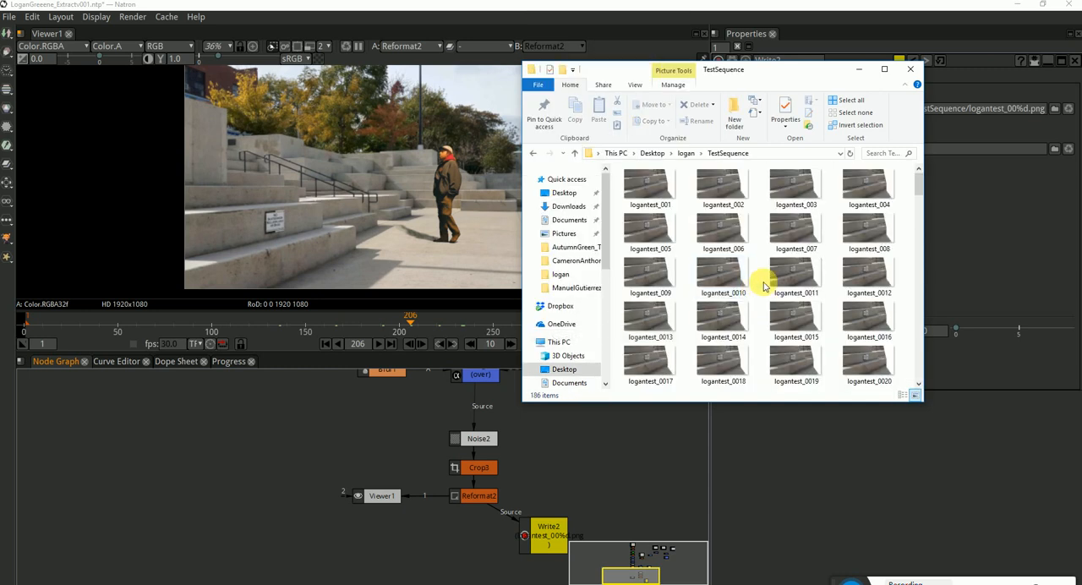
click(686, 153)
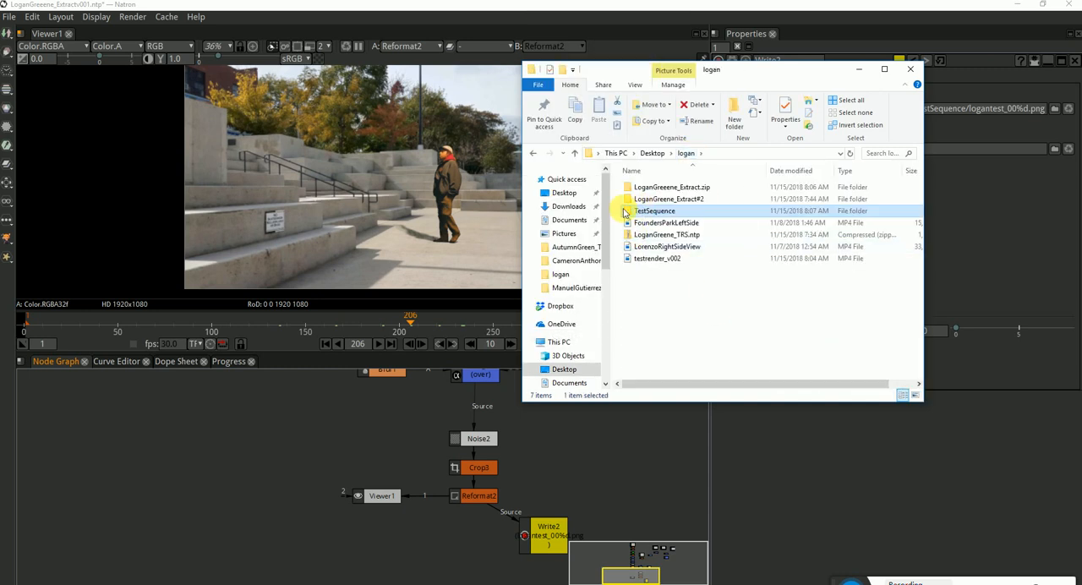
double_click(624, 212)
drag(919, 181, 897, 398)
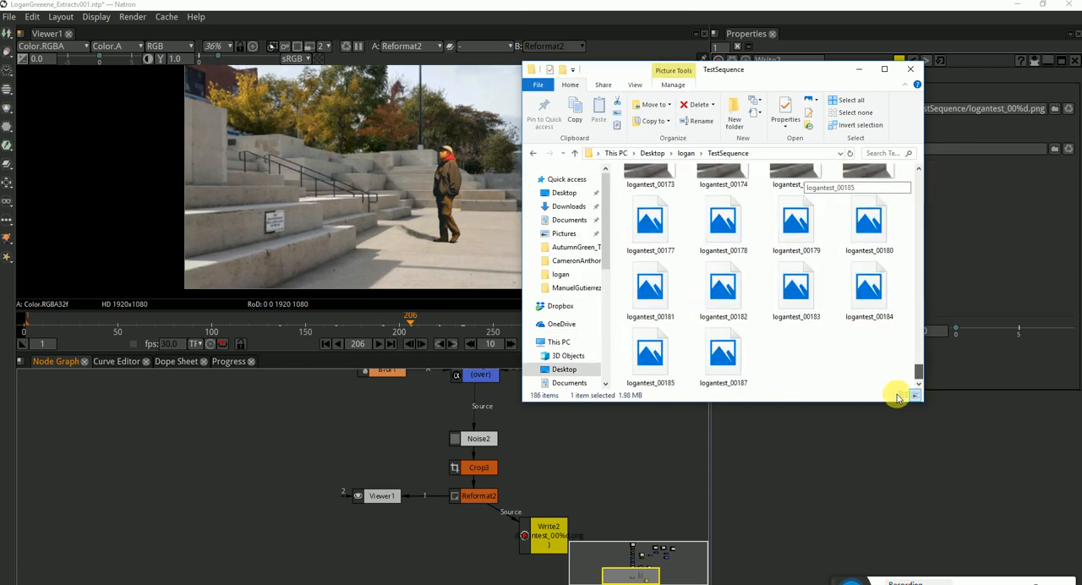
key(ctrl+a)
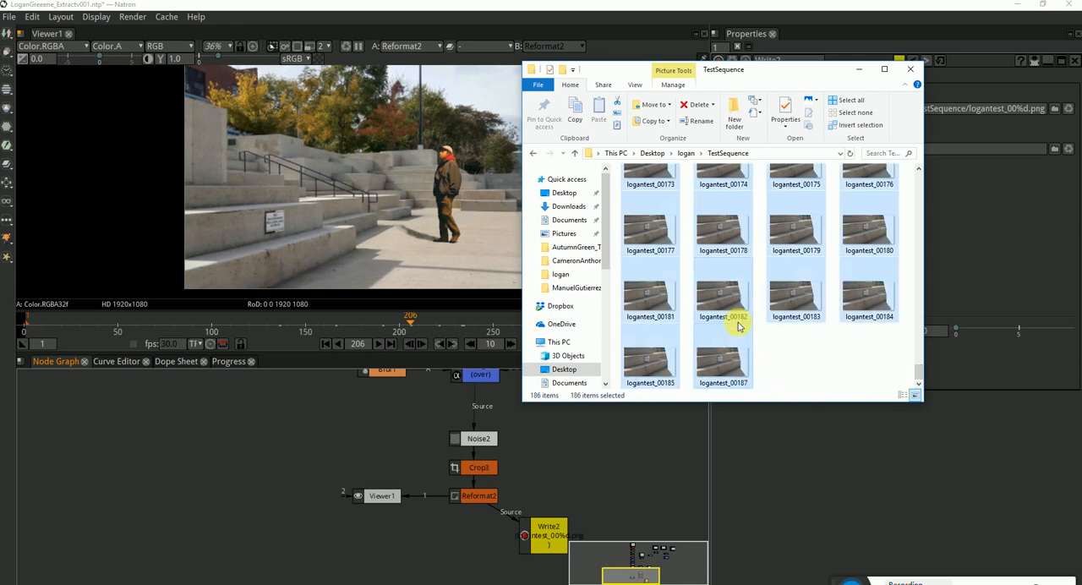
key(Delete)
click(601, 492)
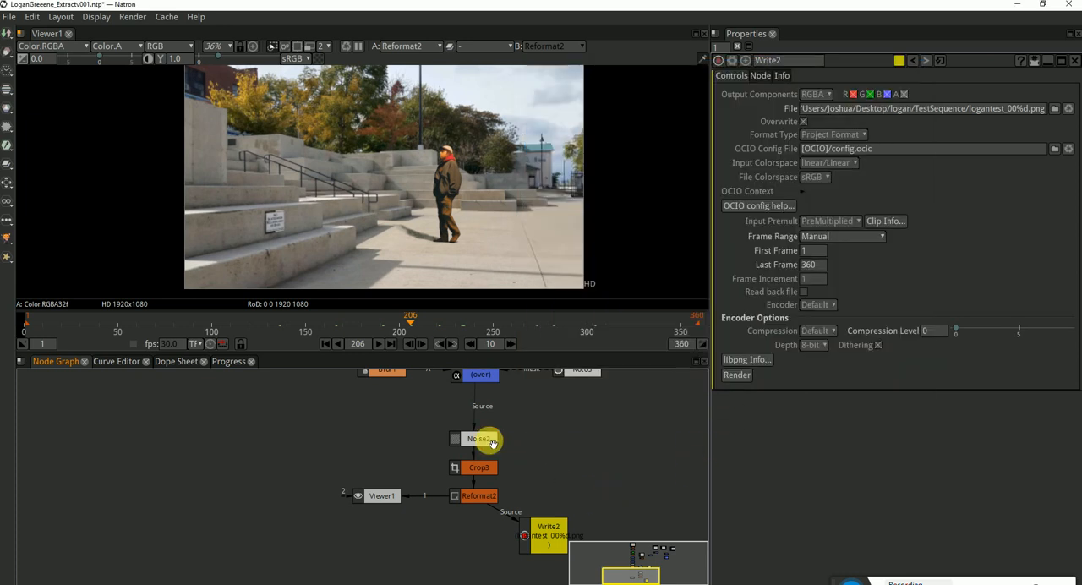
Make room beneath Noise2 in the node graph and insert a Shuffle node between Noise2 and Crop3
drag(493, 443, 494, 409)
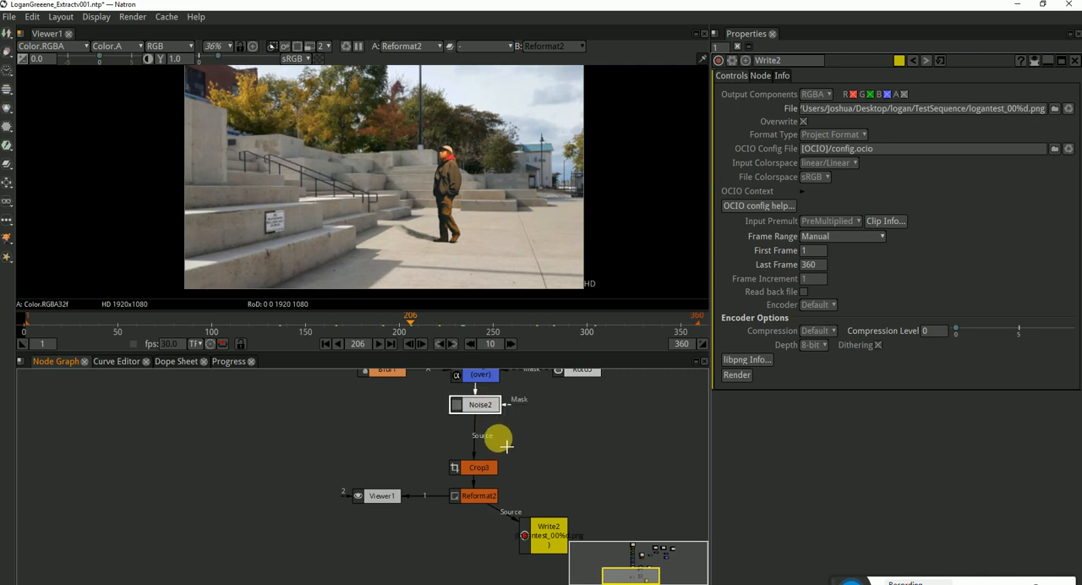
click(488, 407)
key(Tab)
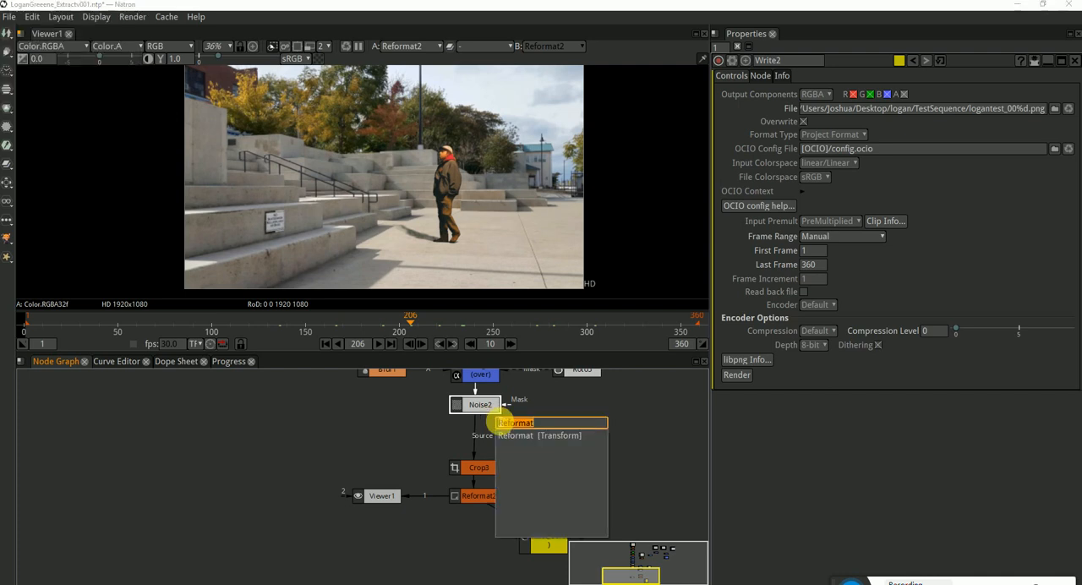
text(shuffle)
key(Return)
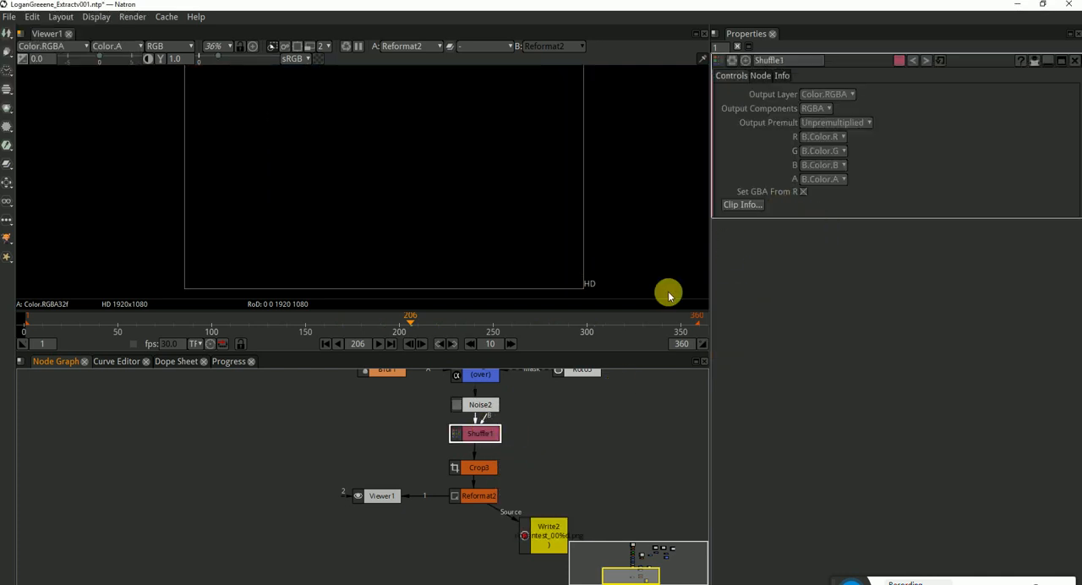
Try the Shuffle node's alpha source at 1 and at 0 while viewing the alpha channel
click(824, 179)
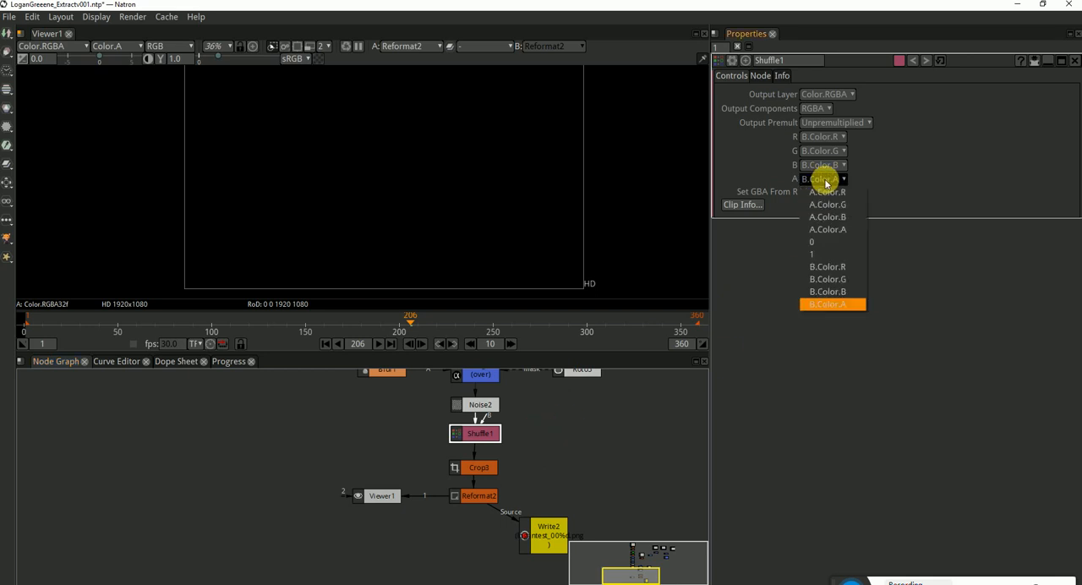
click(818, 255)
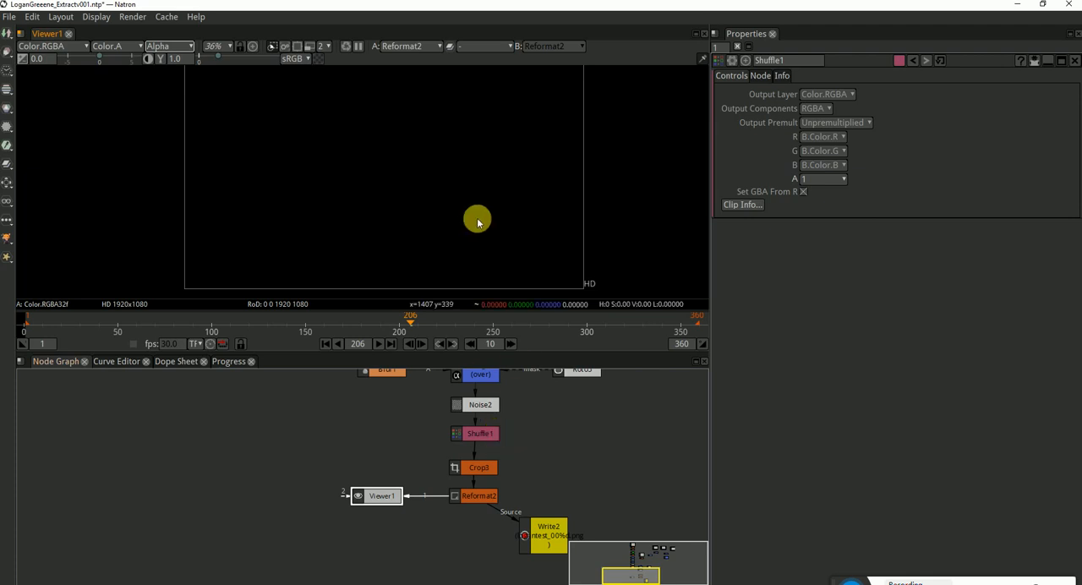
click(822, 180)
click(828, 243)
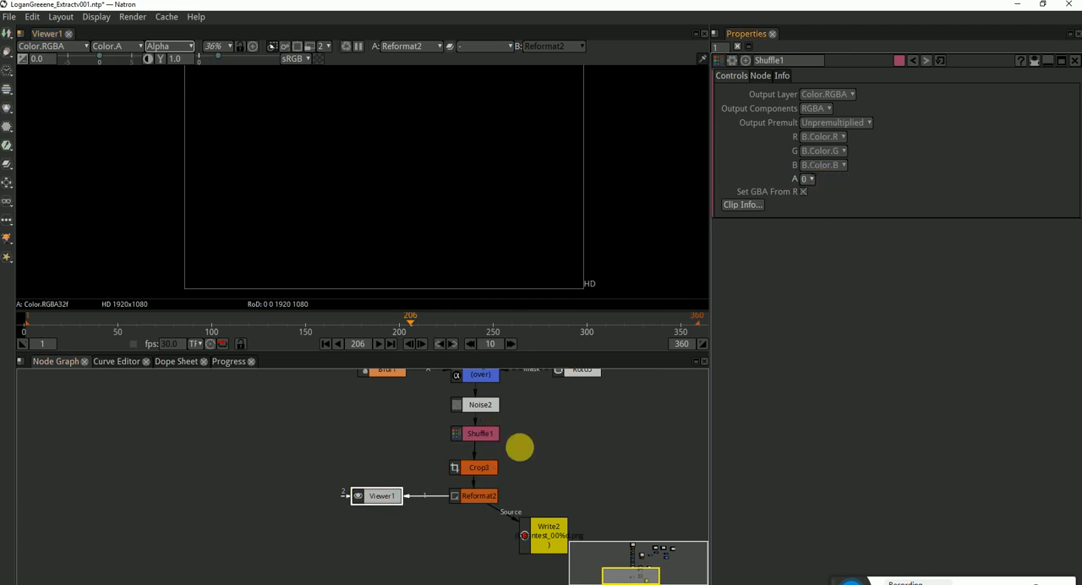
click(496, 431)
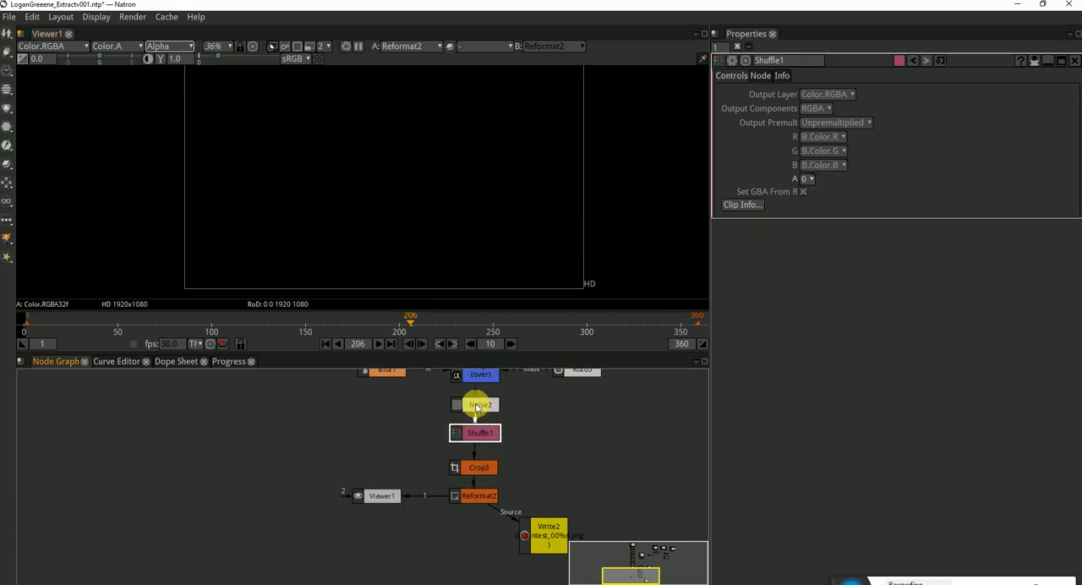
click(466, 188)
key(a)
key(a)
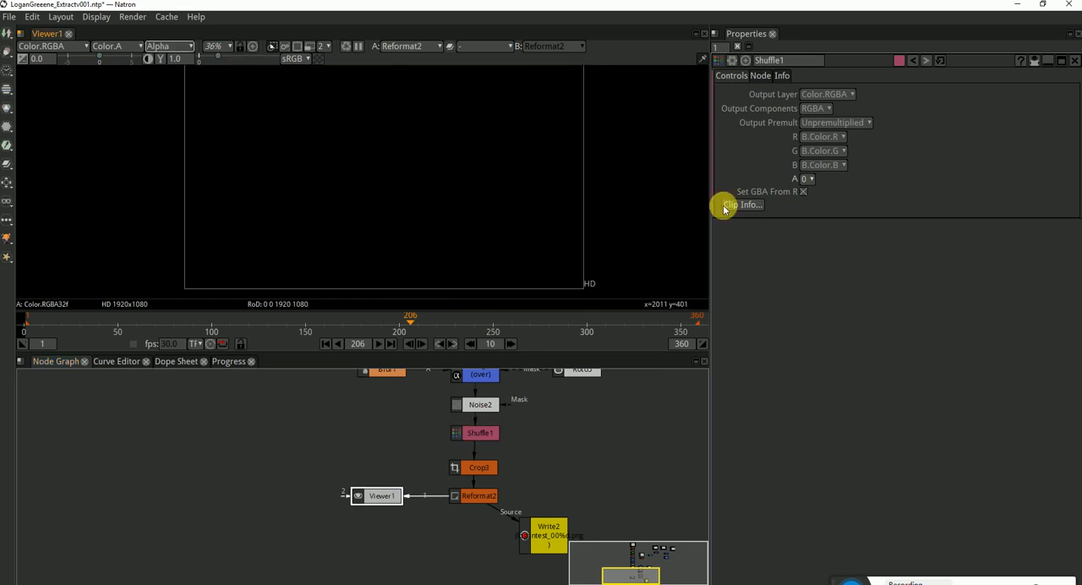
Set the Shuffle node's alpha source to 1 and return the viewer to RGB
click(806, 178)
click(816, 254)
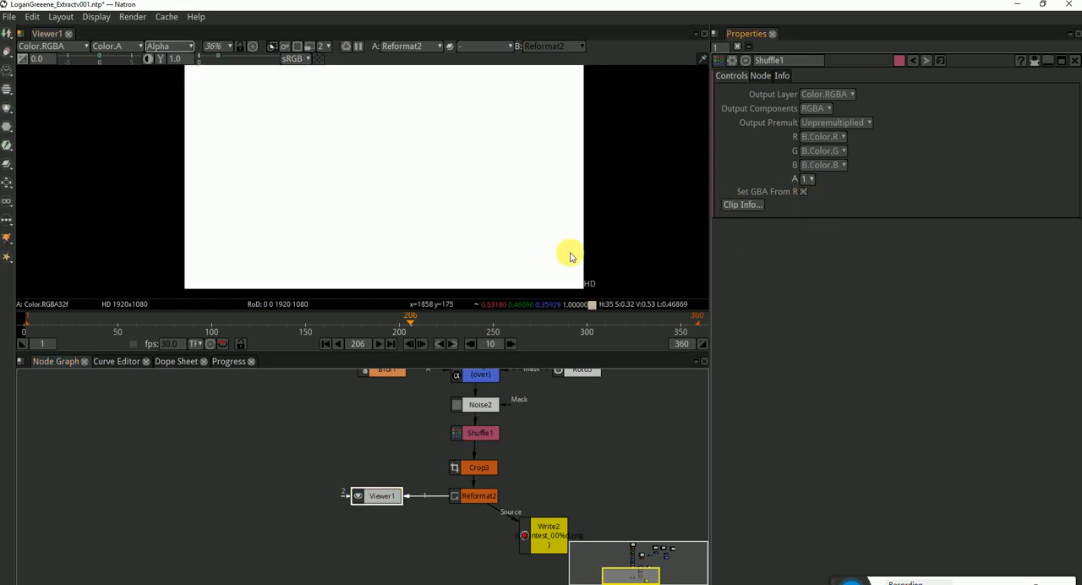
key(a)
View the Shuffle1 output, check its alpha channel, and keep its alpha source at 1
click(487, 431)
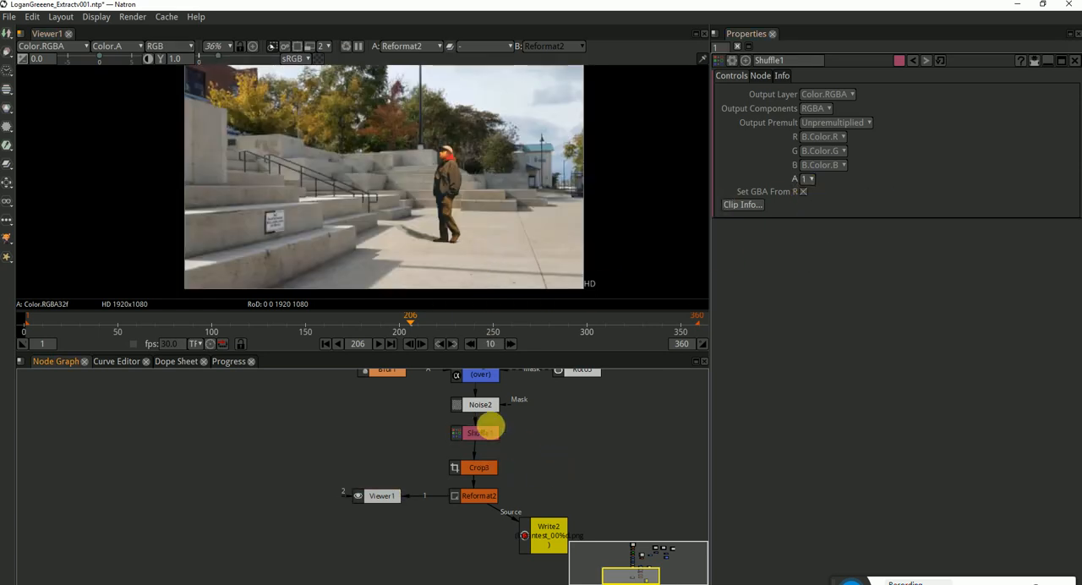
mouse_move(489, 427)
mouse_down()
mouse_move(490, 441)
mouse_move(605, 452)
mouse_move(477, 433)
mouse_up()
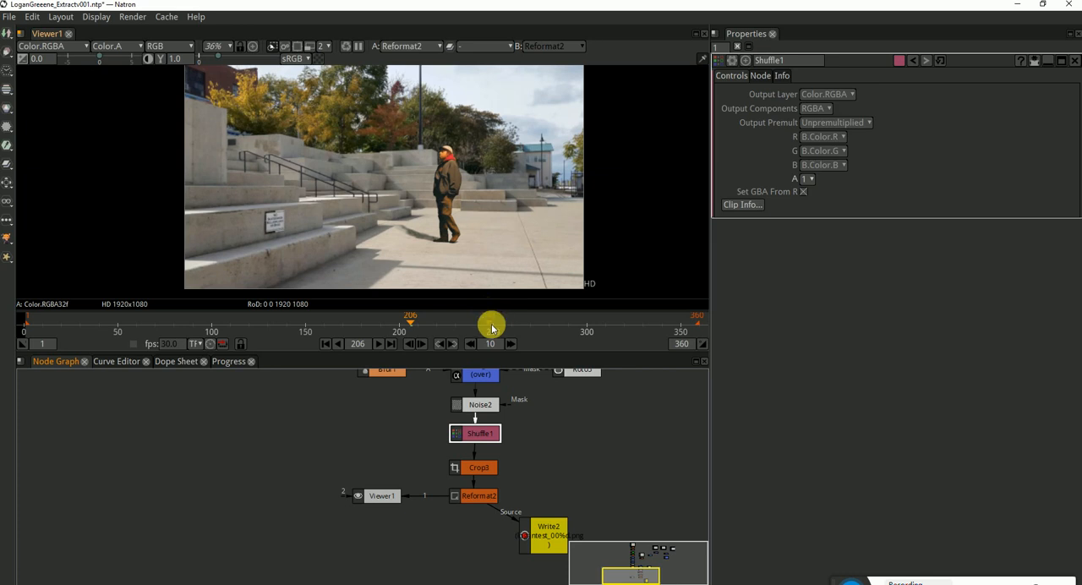
key(1)
click(438, 195)
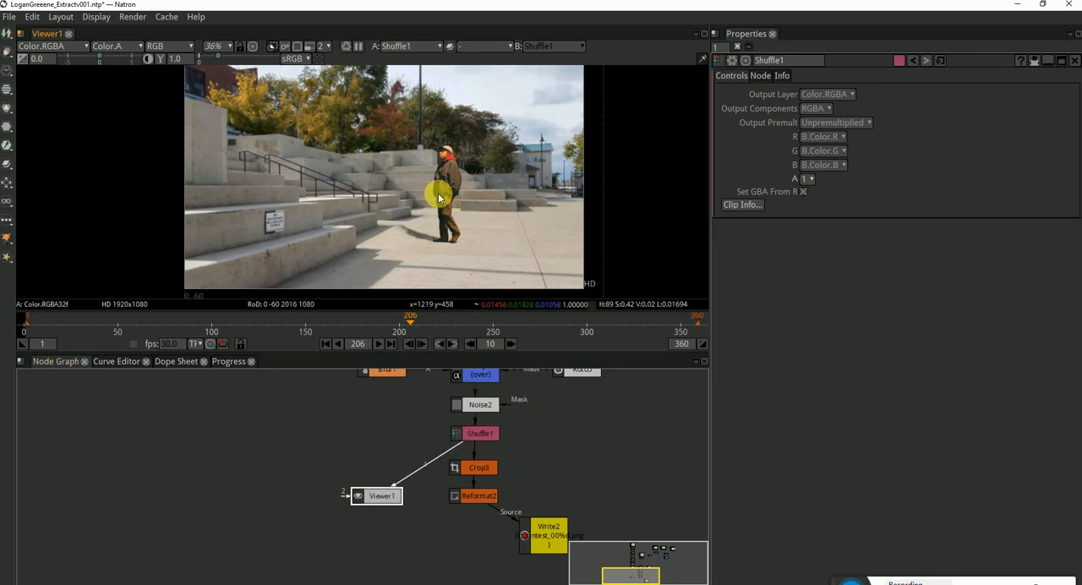
key(a)
key(a)
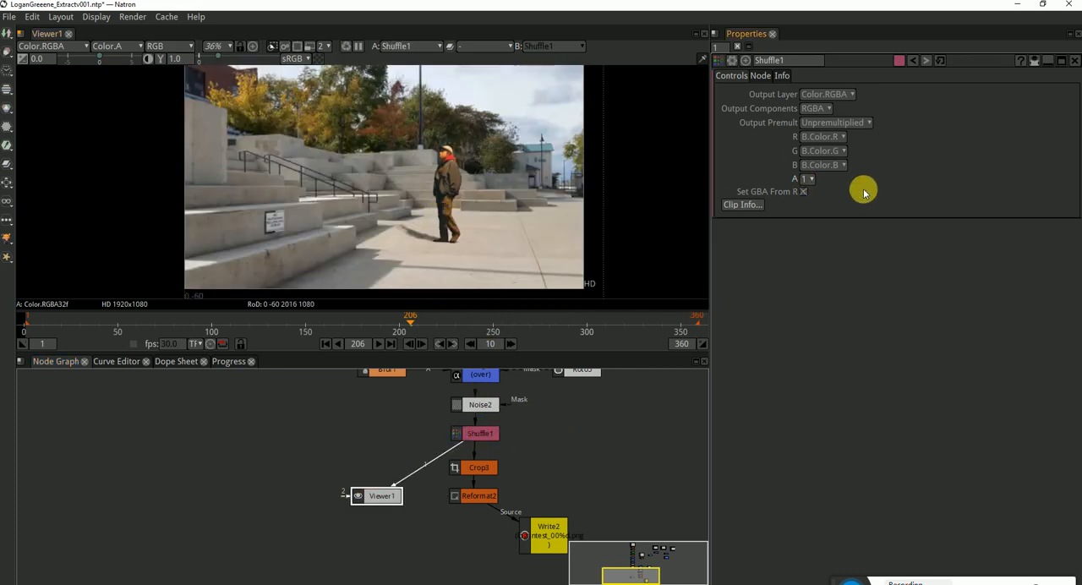
click(809, 180)
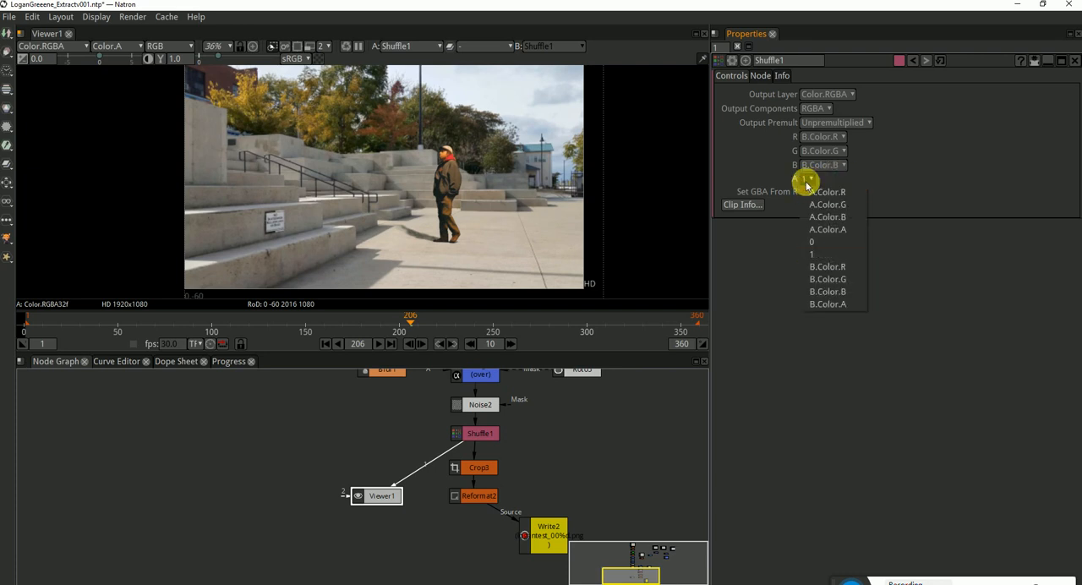
click(821, 254)
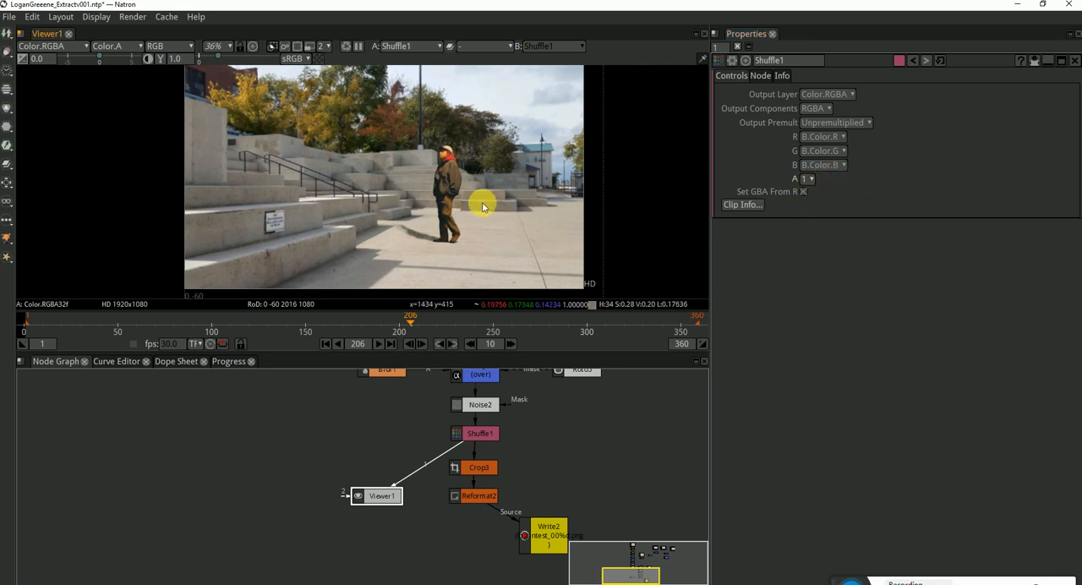
View the Crop3 output and enable Reformat in its settings, leaving Intersect off
click(513, 485)
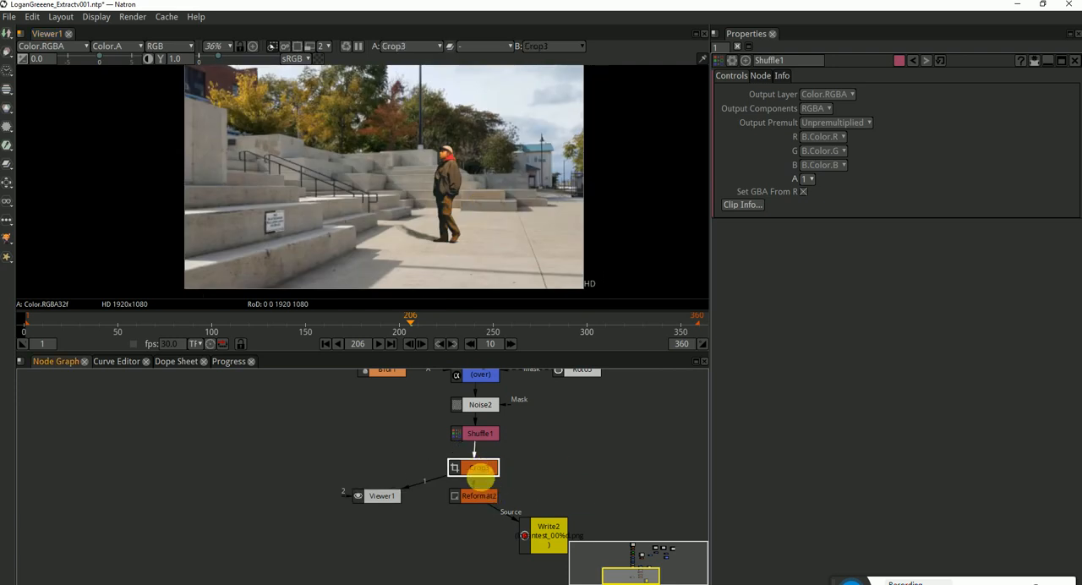
double_click(478, 469)
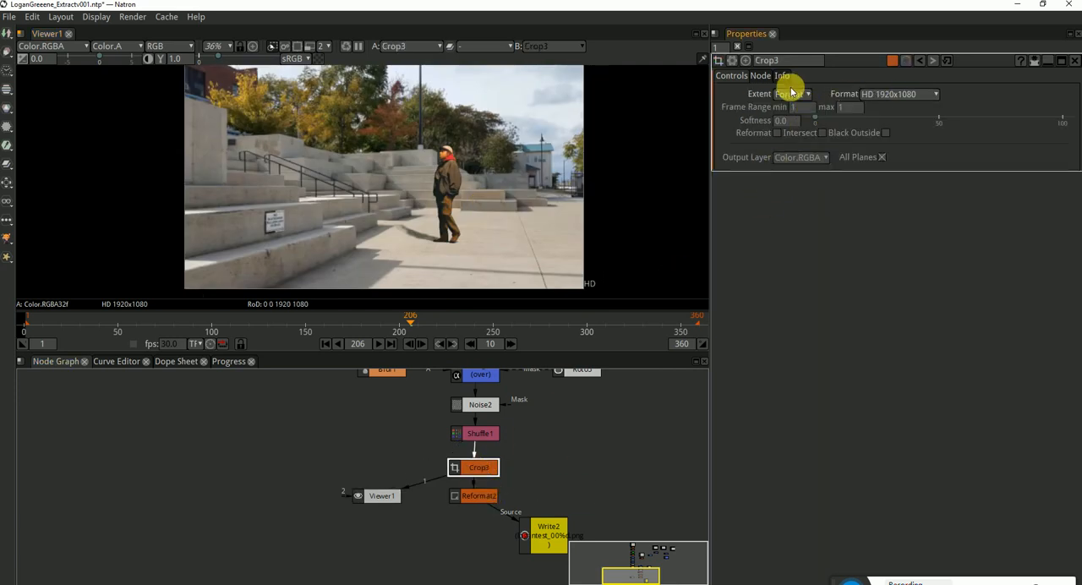
click(820, 134)
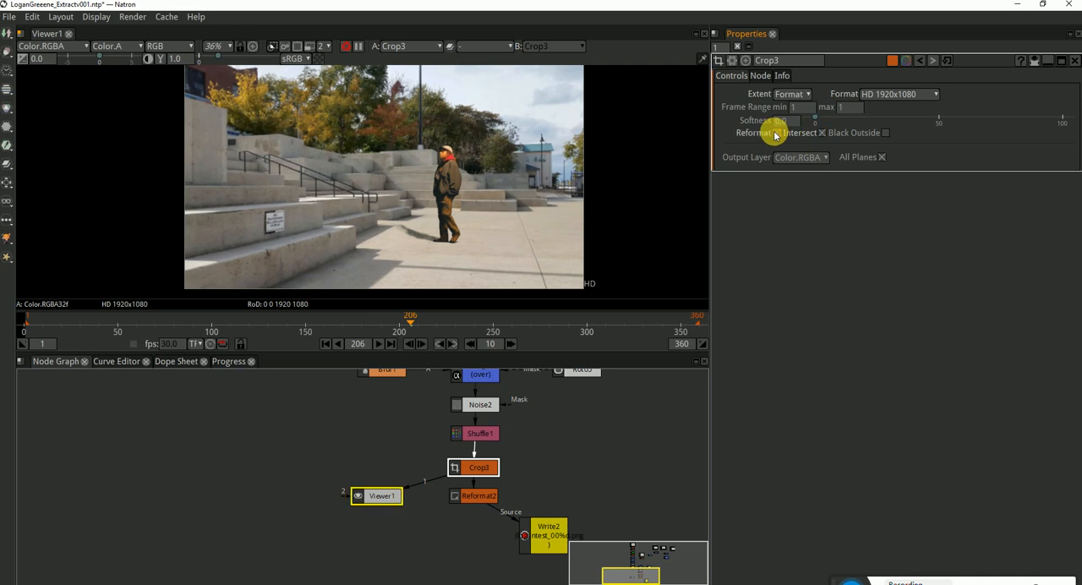
click(821, 134)
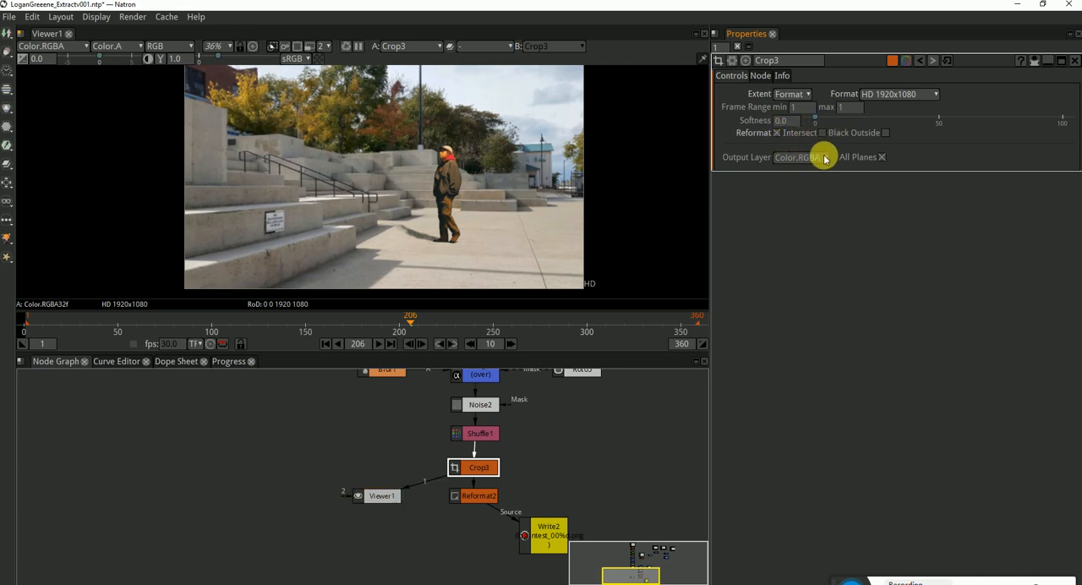
View the outputs of Reformat2 and Write2 in turn, and place the Write2 node directly beneath Reformat2
click(480, 495)
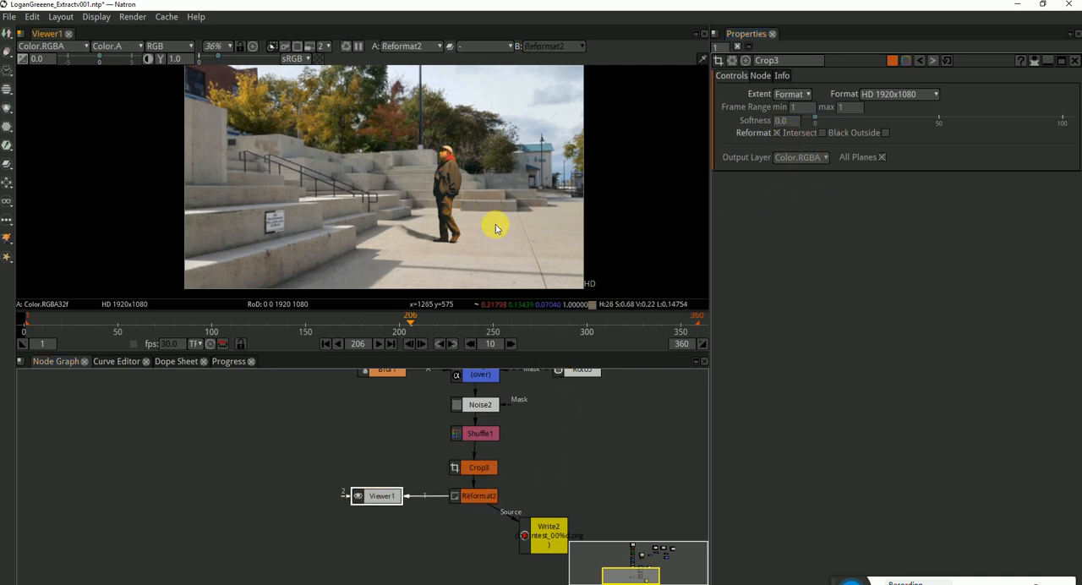
click(546, 531)
key(1)
double_click(554, 538)
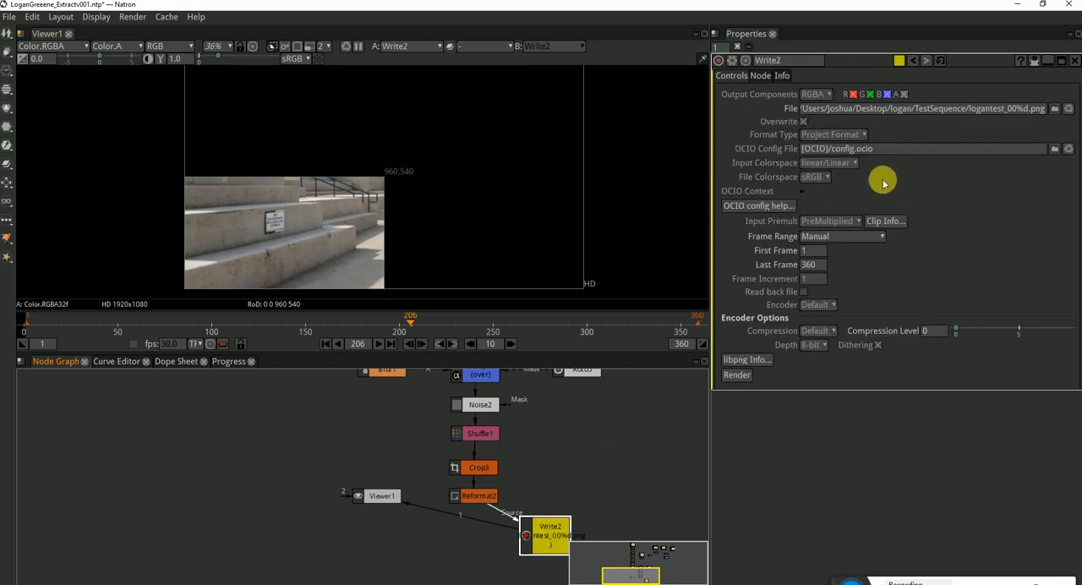
drag(545, 529, 481, 543)
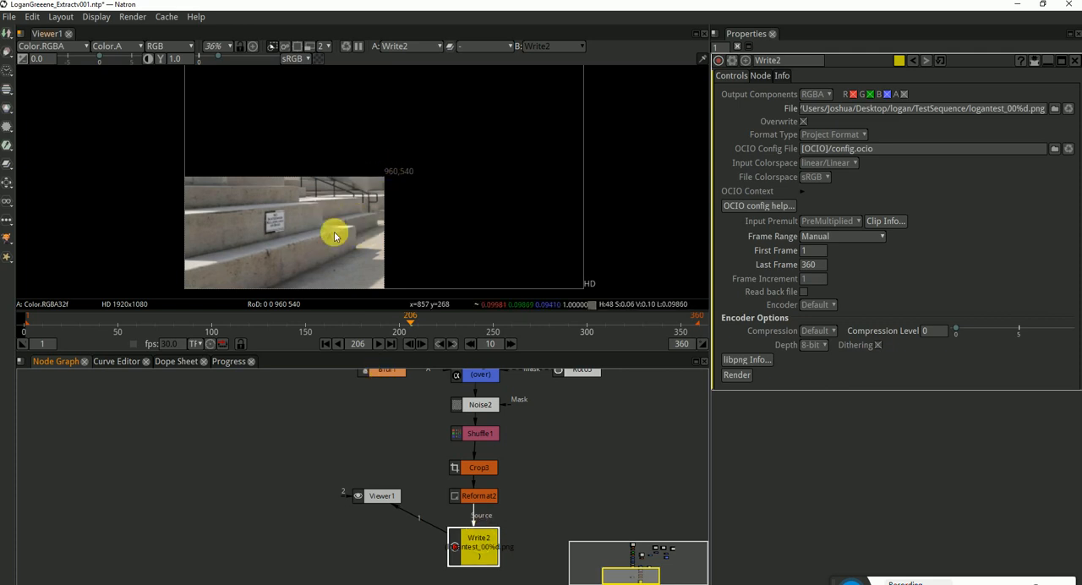
scroll(335, 180, down, 2)
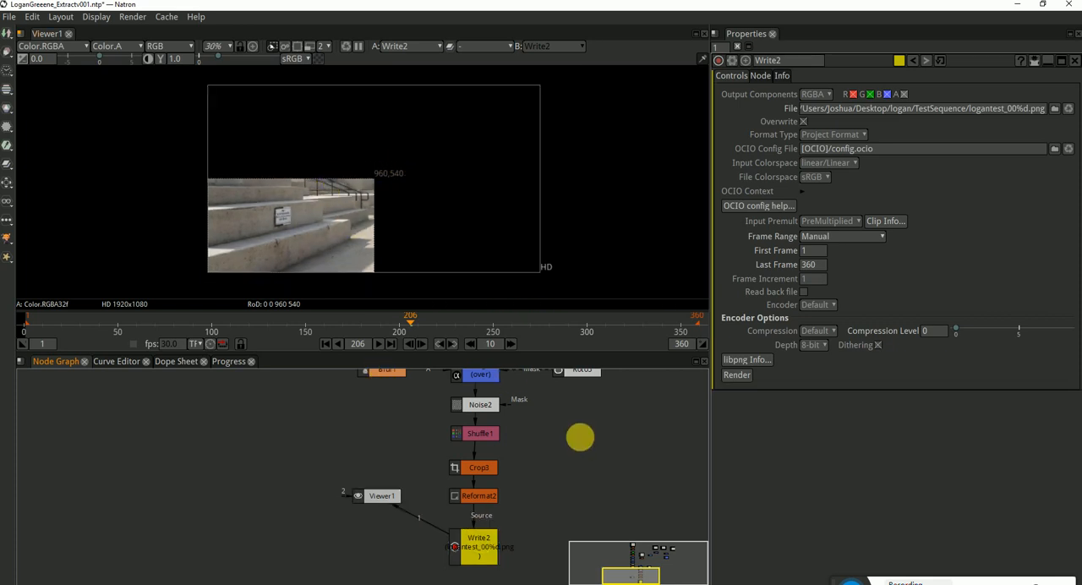
Open the project settings and set the output format to HD_720 1280x720
key(s)
click(804, 221)
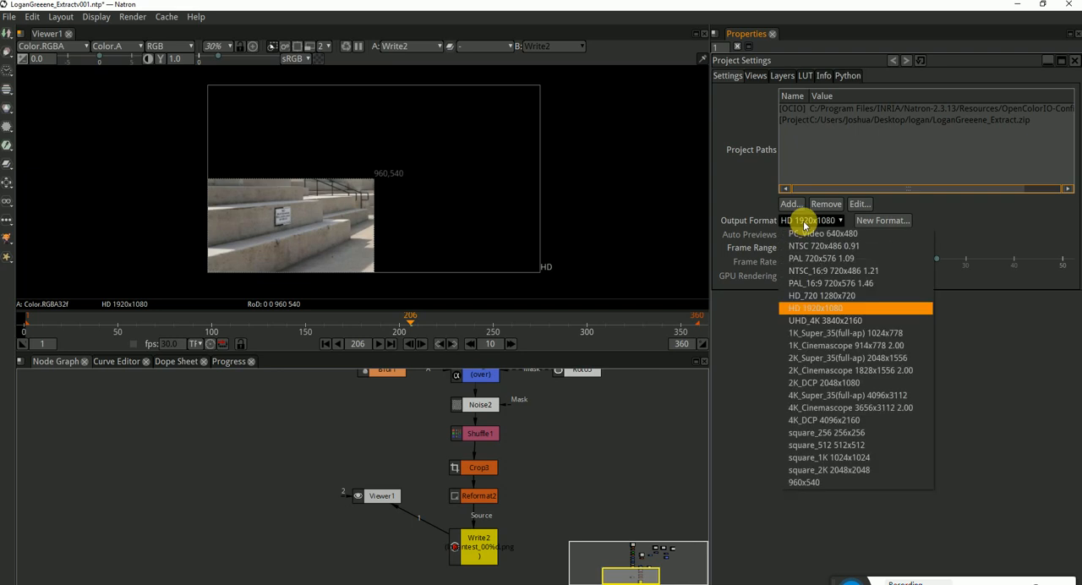
click(824, 219)
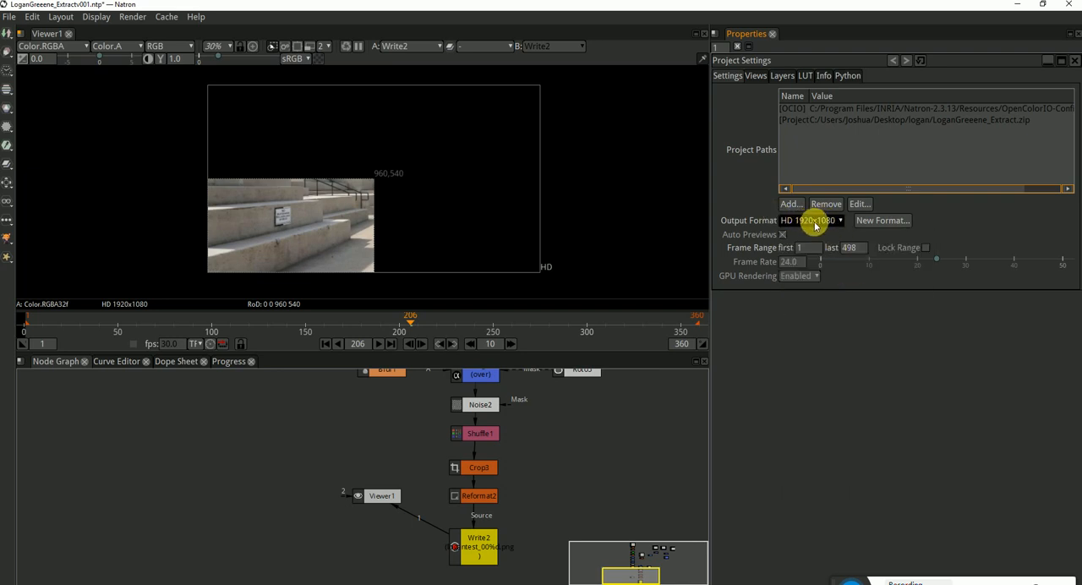
click(816, 221)
click(826, 304)
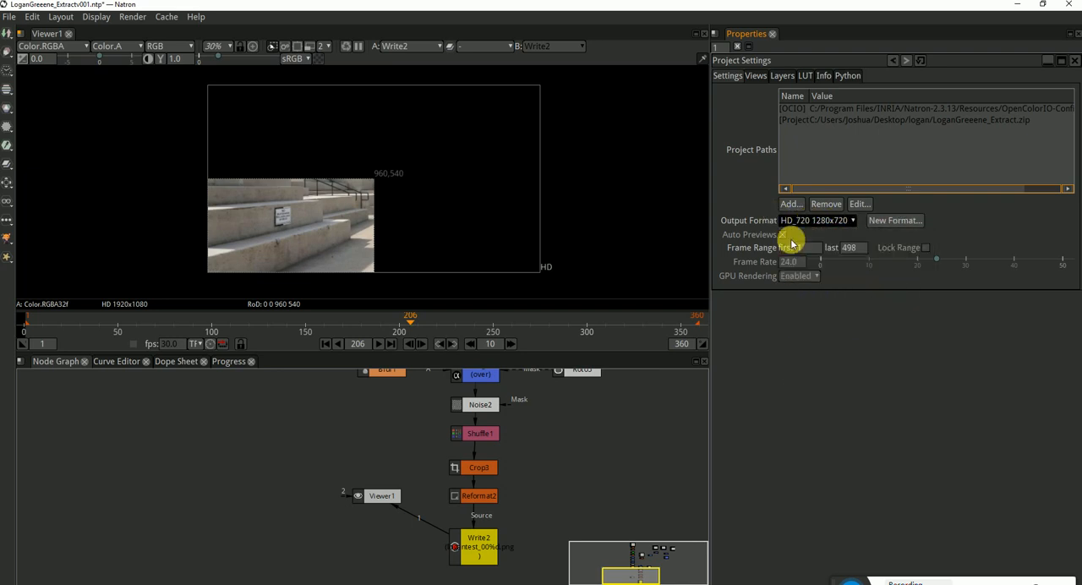
Undo the project output format change and lock the project frame range with 360 as its last frame
key(ctrl+z)
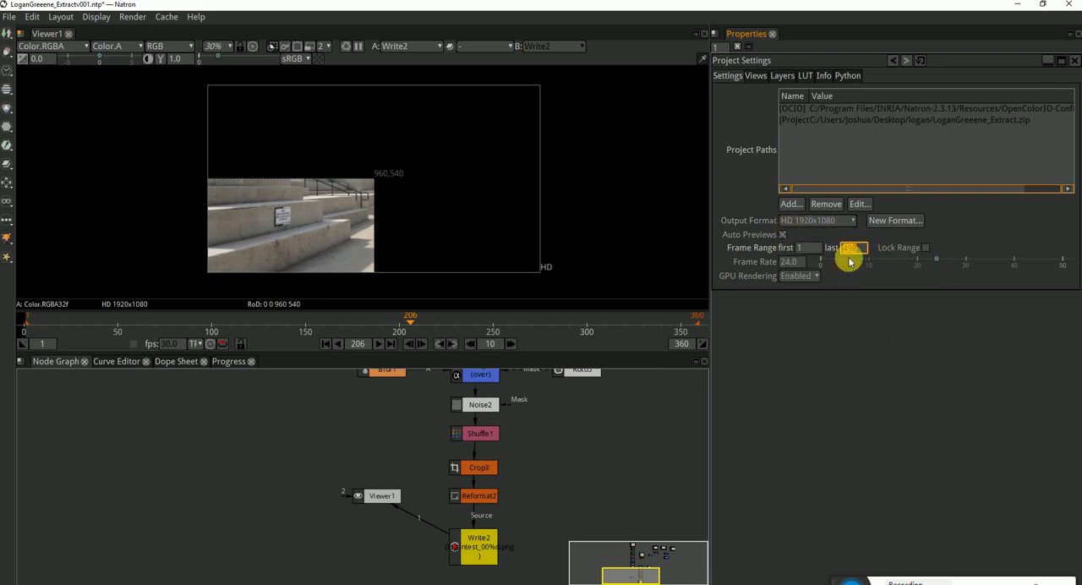
text(498)
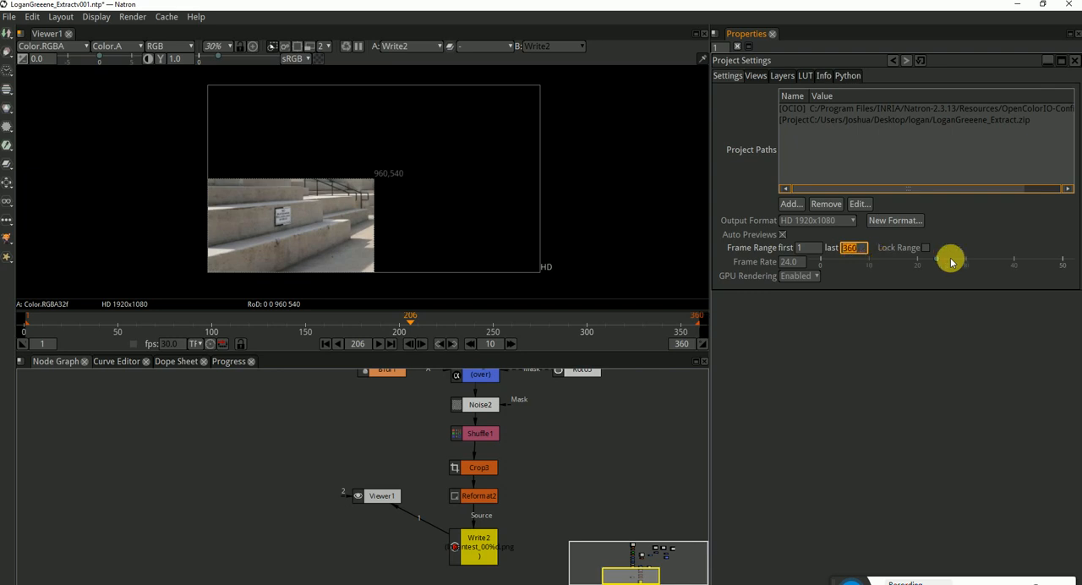
click(922, 248)
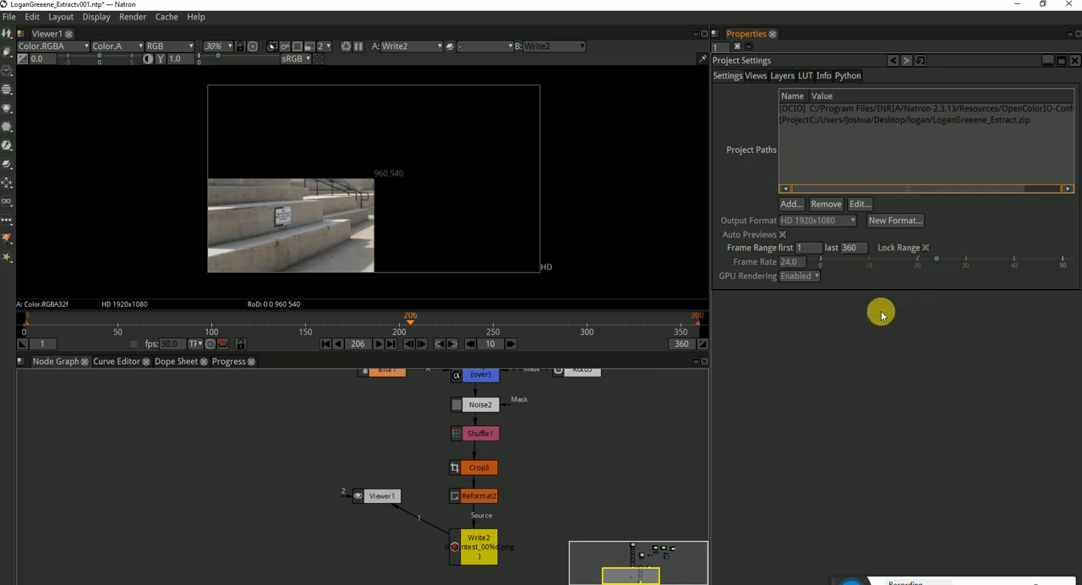
click(757, 75)
click(729, 76)
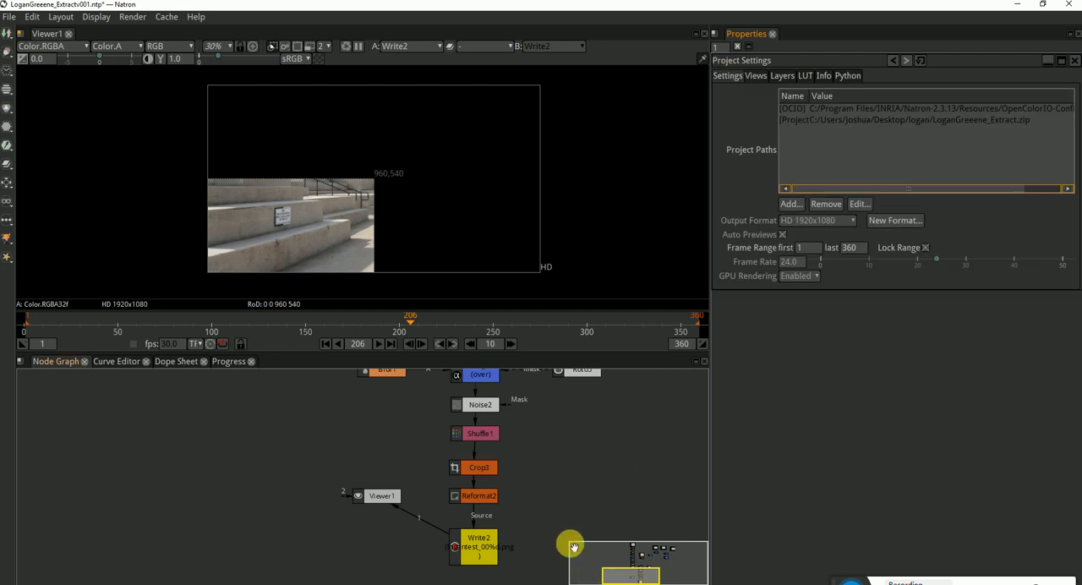
Examine the Write2 node's info for the format, frame range and region of definition of its source and output
double_click(477, 542)
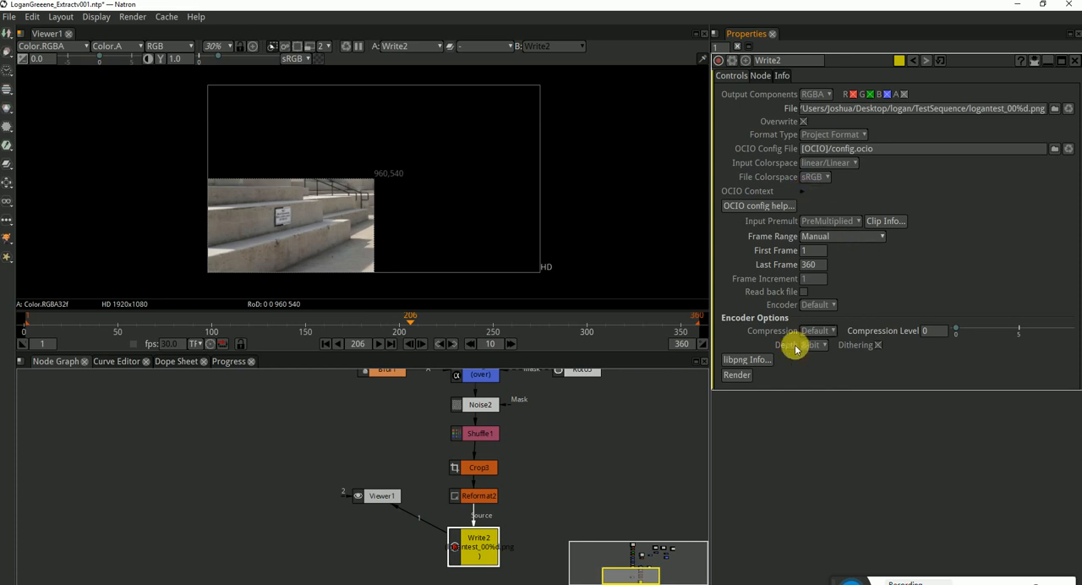
click(761, 75)
click(781, 76)
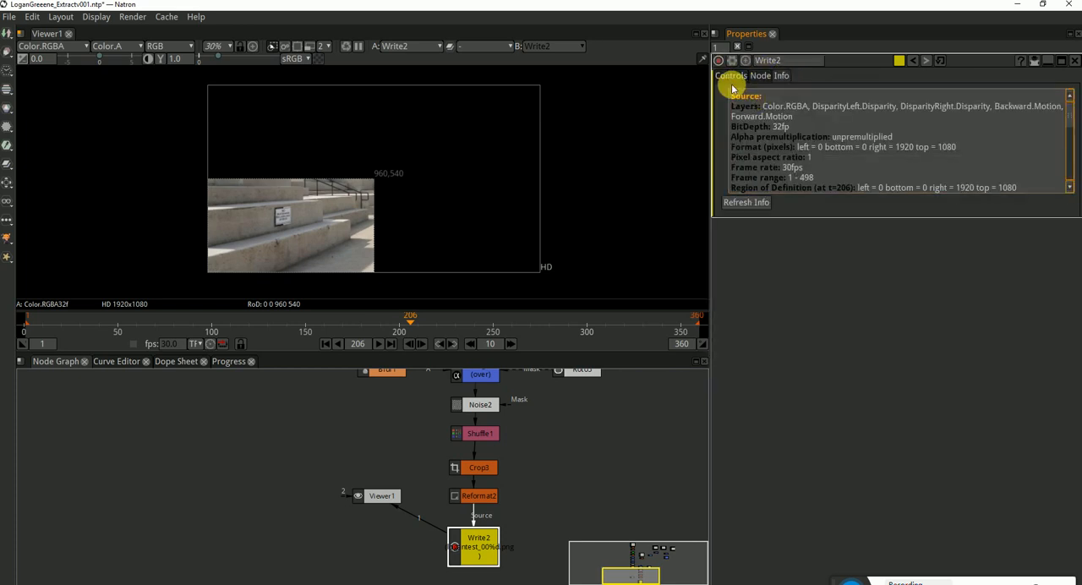
drag(894, 147, 1081, 161)
scroll(954, 174, down, 1)
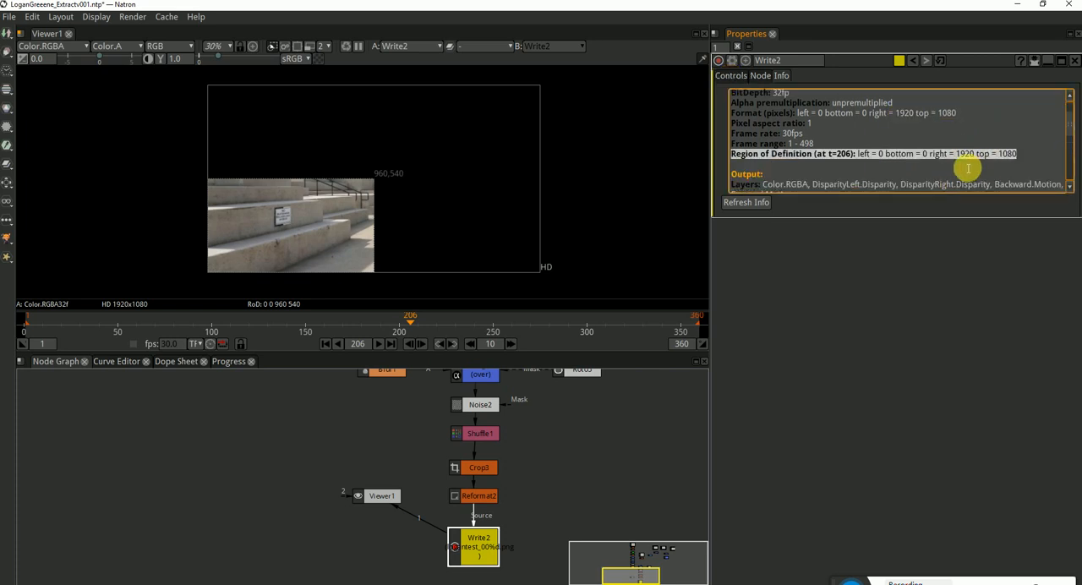
scroll(896, 165, down, 2)
scroll(887, 156, down, 2)
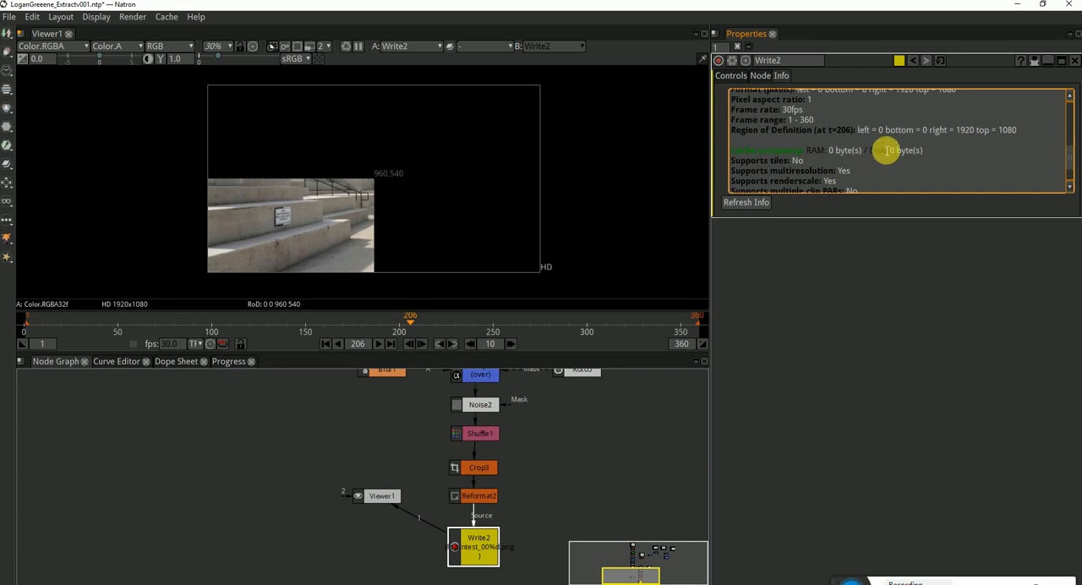
scroll(887, 151, down, 2)
click(732, 75)
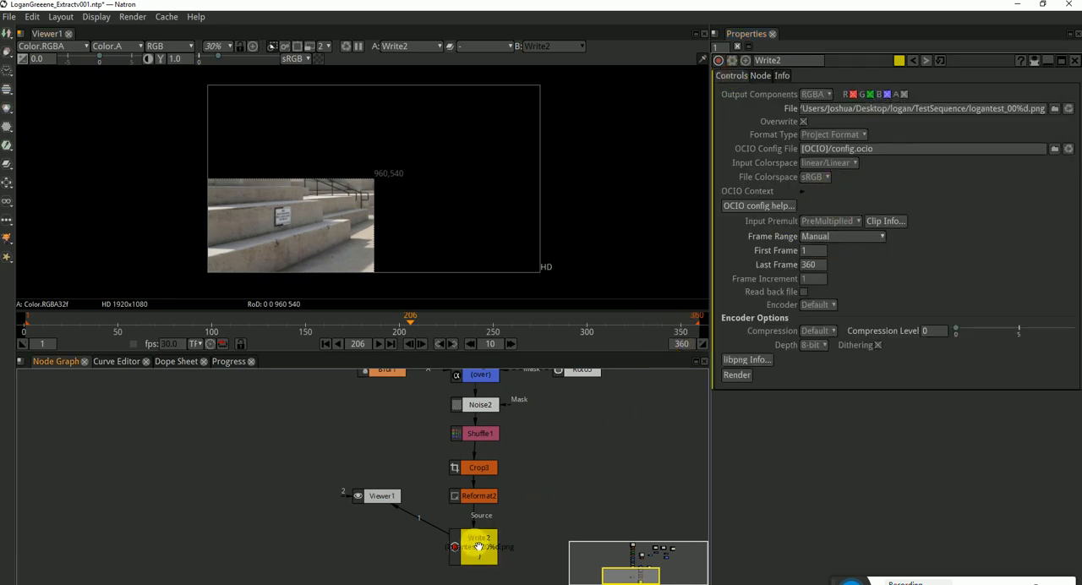
Try a second Write node fed from Reformat2, saving to logantest_00%d.png in TestSequence, view its output and delete it
key(w)
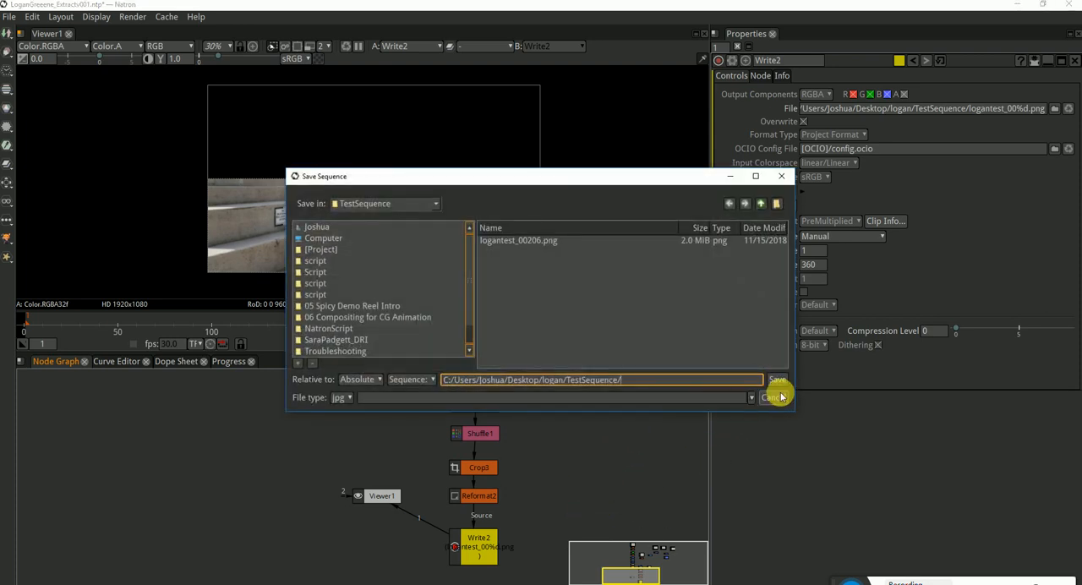
click(543, 241)
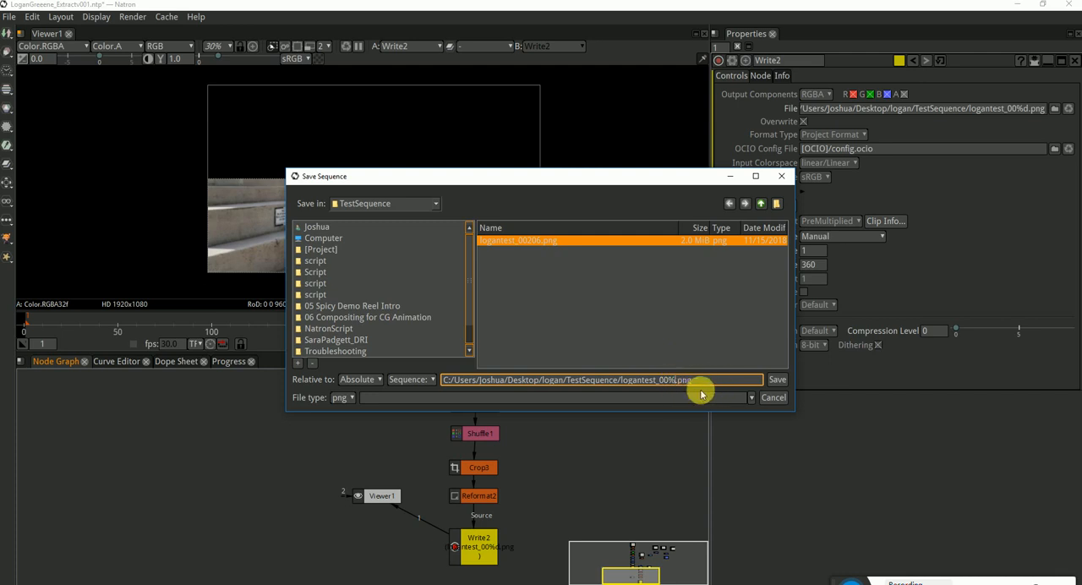
text(d)
click(775, 384)
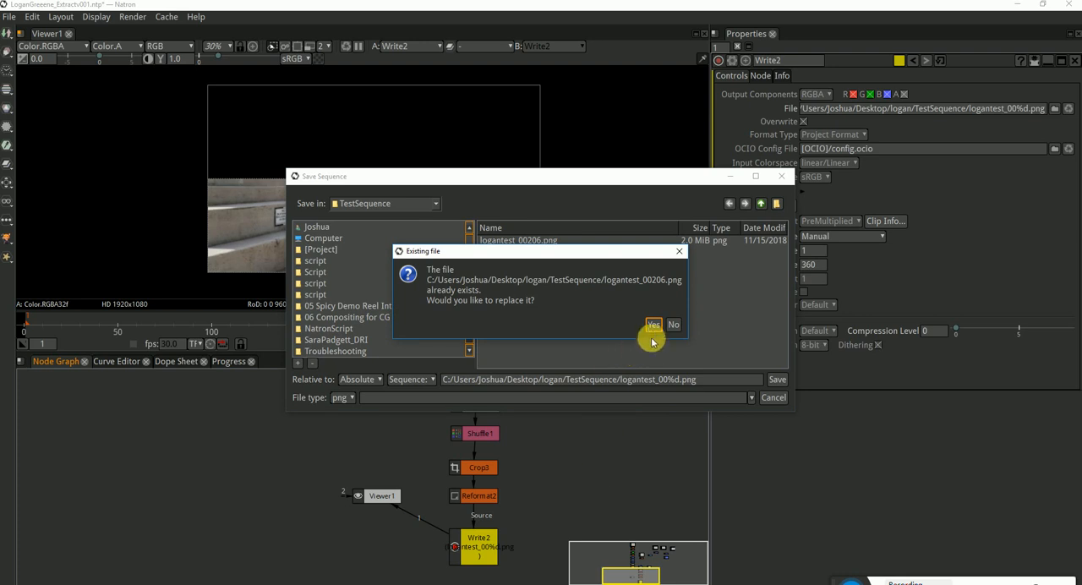
click(653, 327)
drag(580, 375, 486, 497)
click(596, 513)
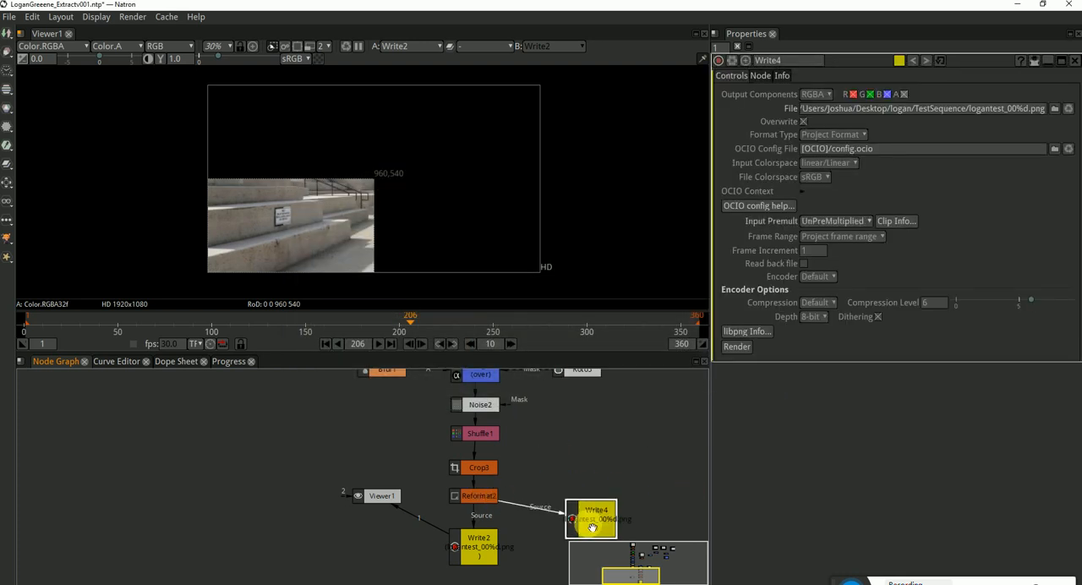
key(1)
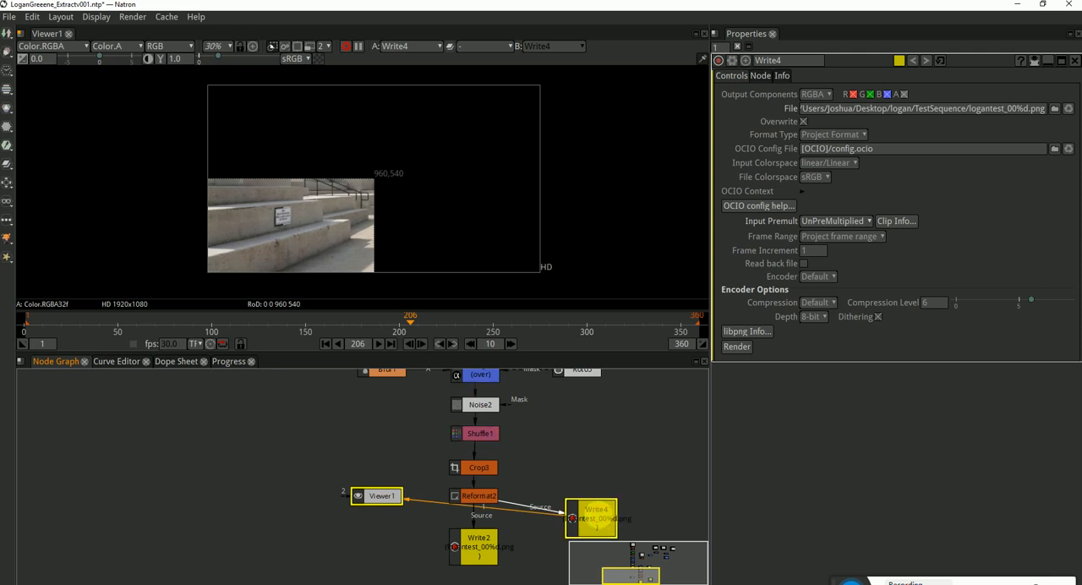
key(Delete)
View the Write2 output with its settings open and check the full-frame image at frame 222
click(479, 553)
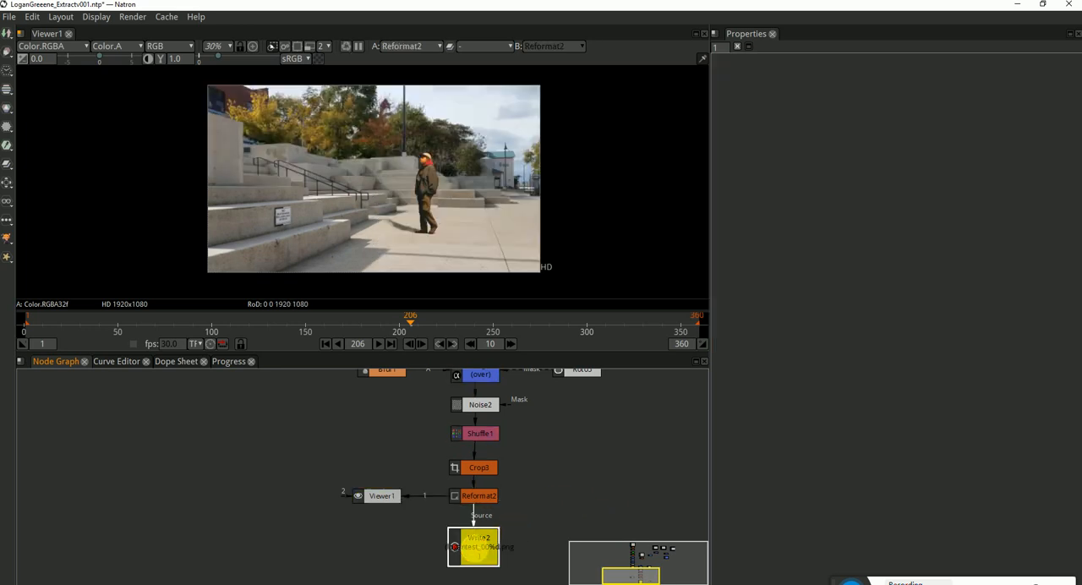
double_click(479, 546)
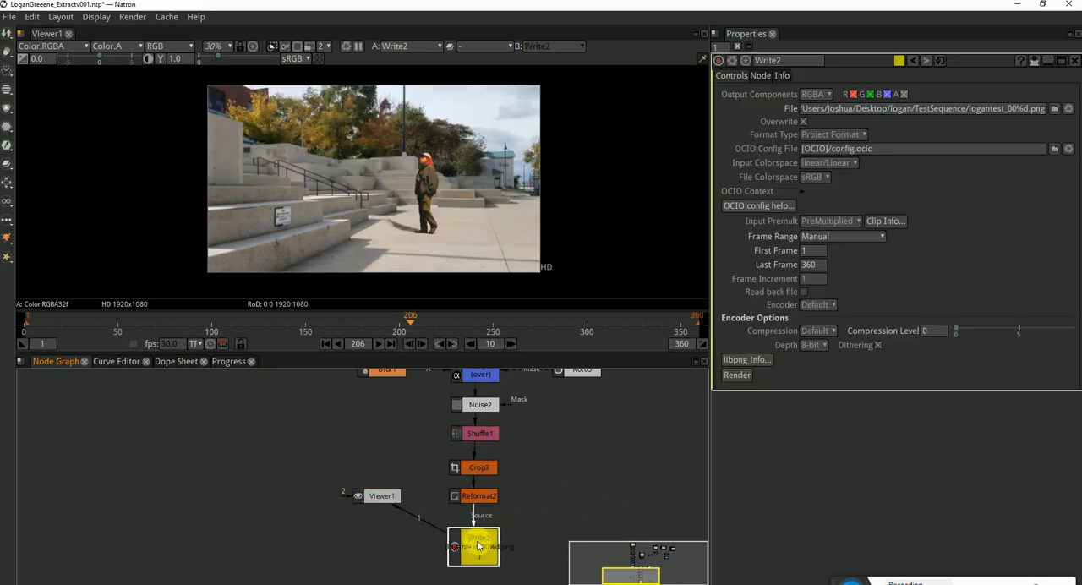
drag(510, 313, 439, 320)
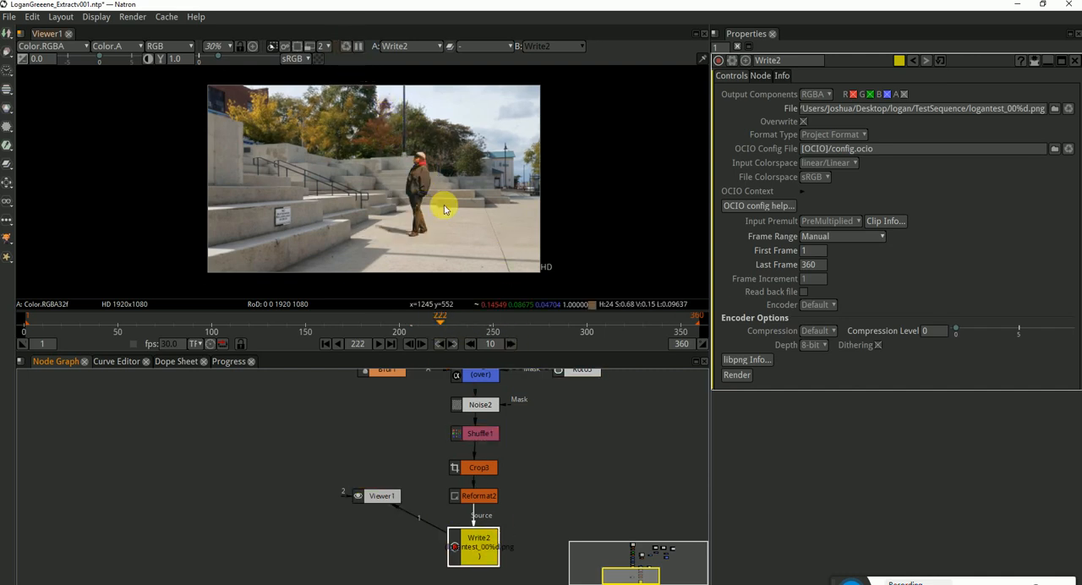
click(540, 538)
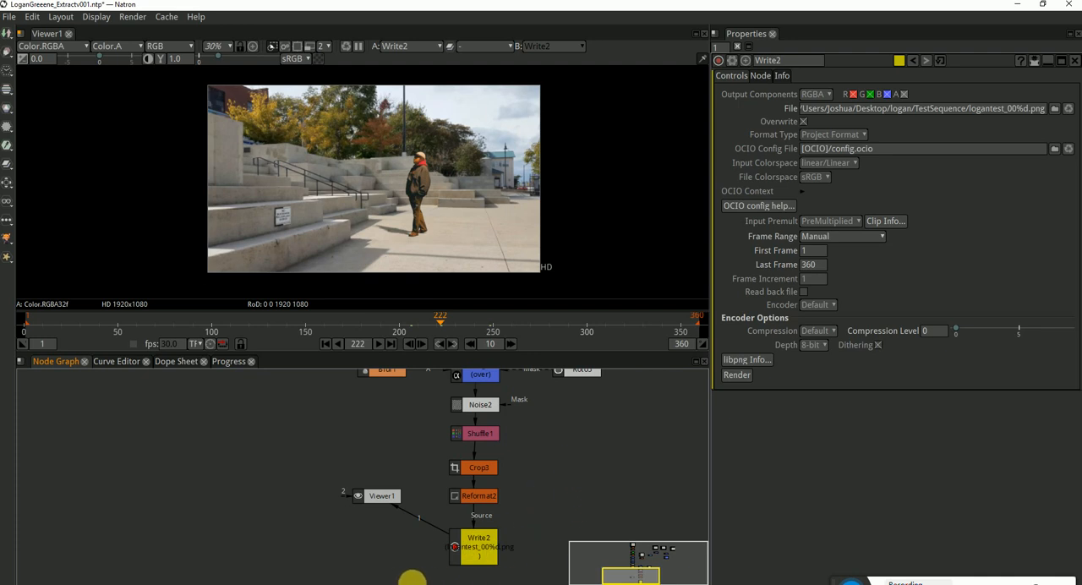
click(478, 541)
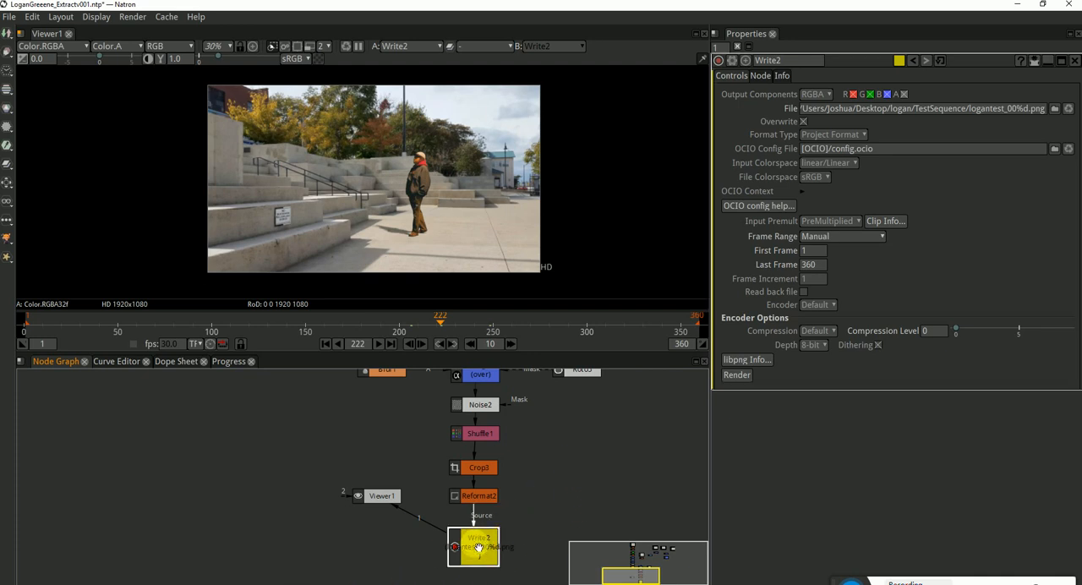
click(573, 484)
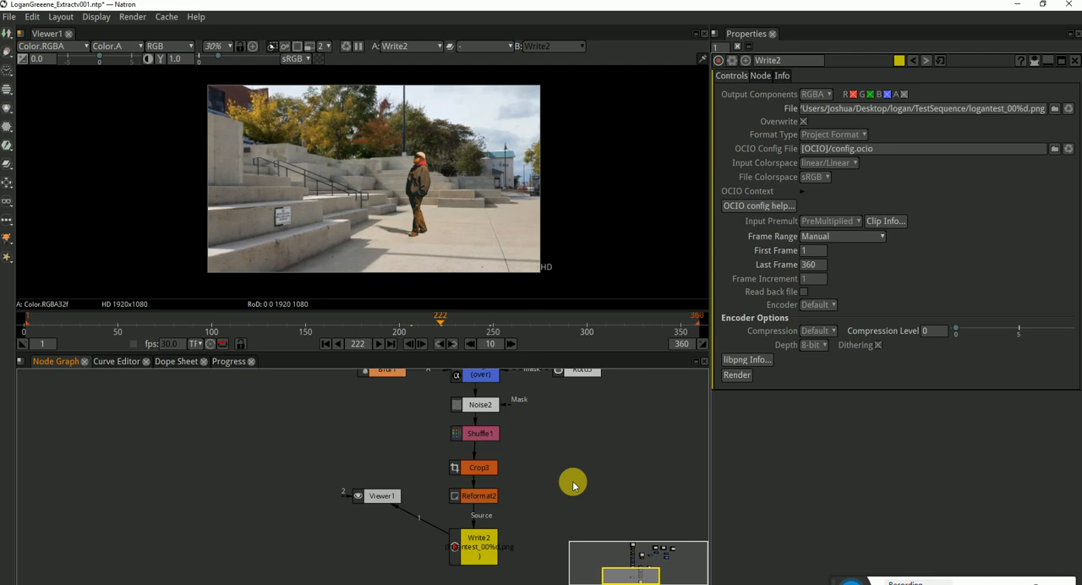
Review the Crop3 settings and the viewed output's alpha channel, and keep the Reformat2 type at To Format
click(479, 471)
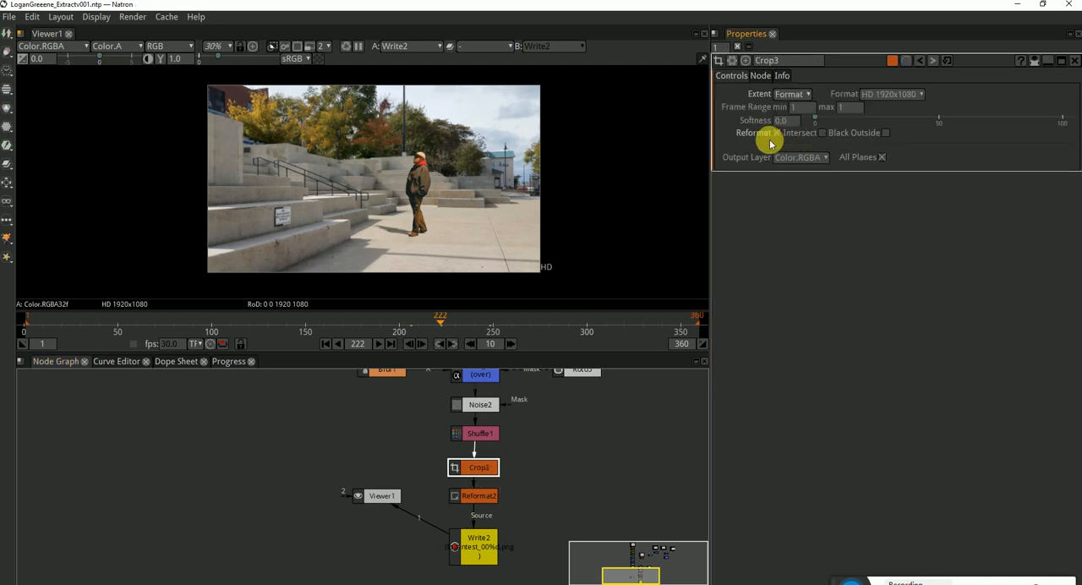
click(381, 201)
key(a)
key(a)
click(480, 496)
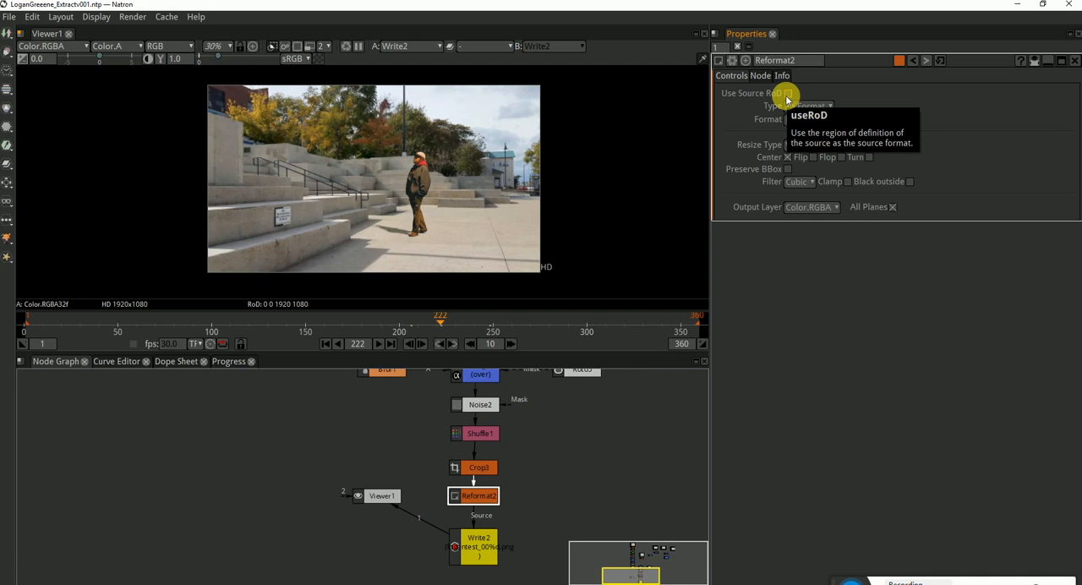
click(828, 106)
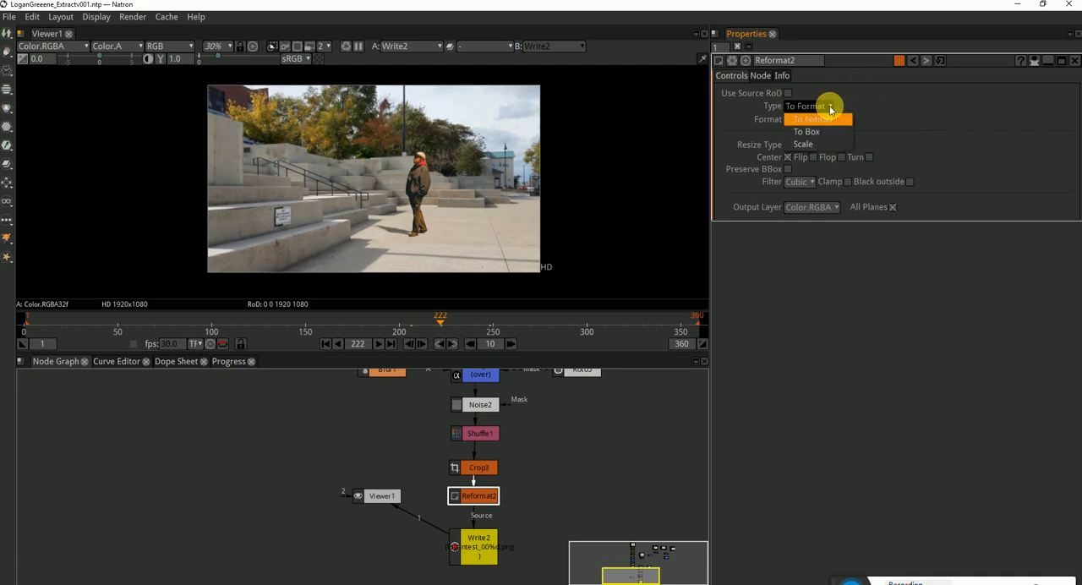
click(818, 120)
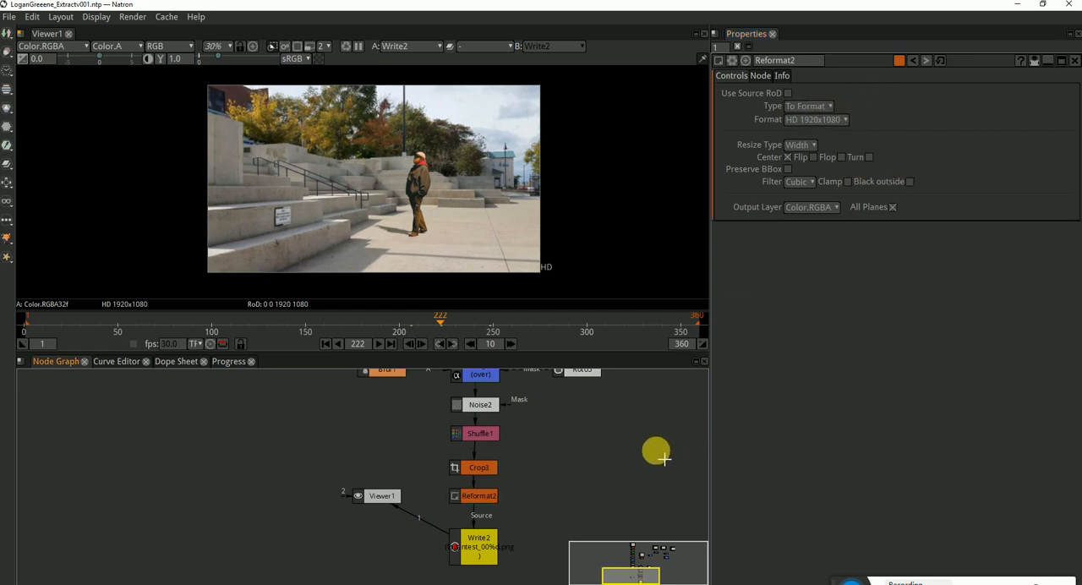
Render frames 1 to 360 from the Write2 node and switch to File Explorer to check the PNG files in TestSequence
click(478, 538)
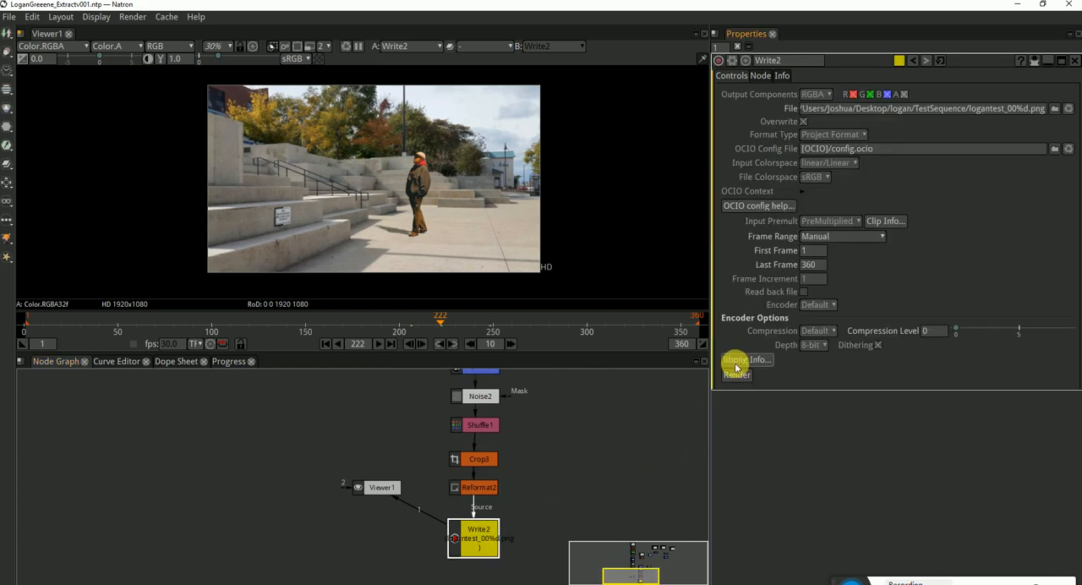
click(736, 374)
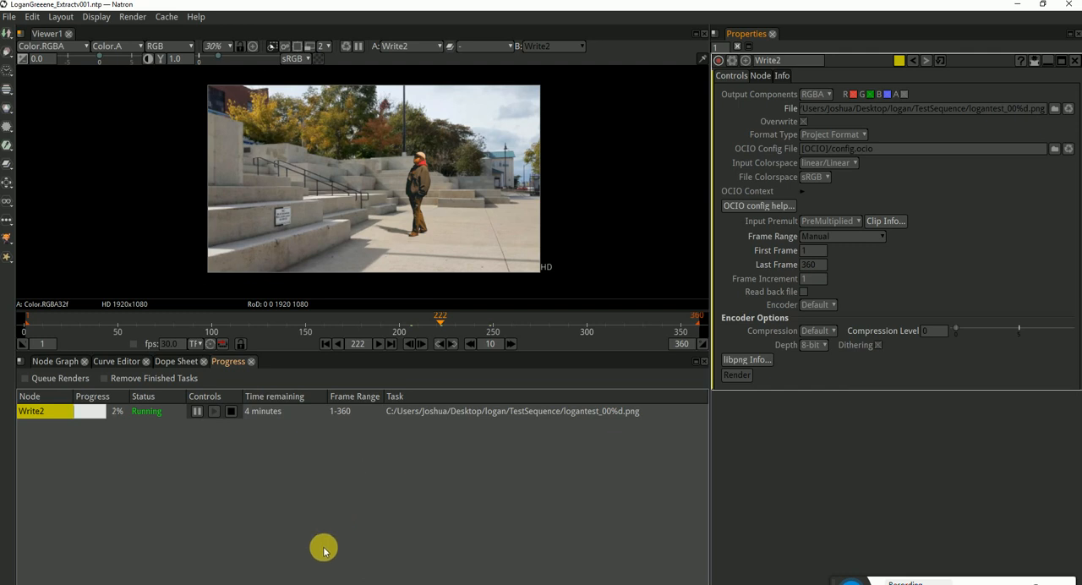
click(263, 584)
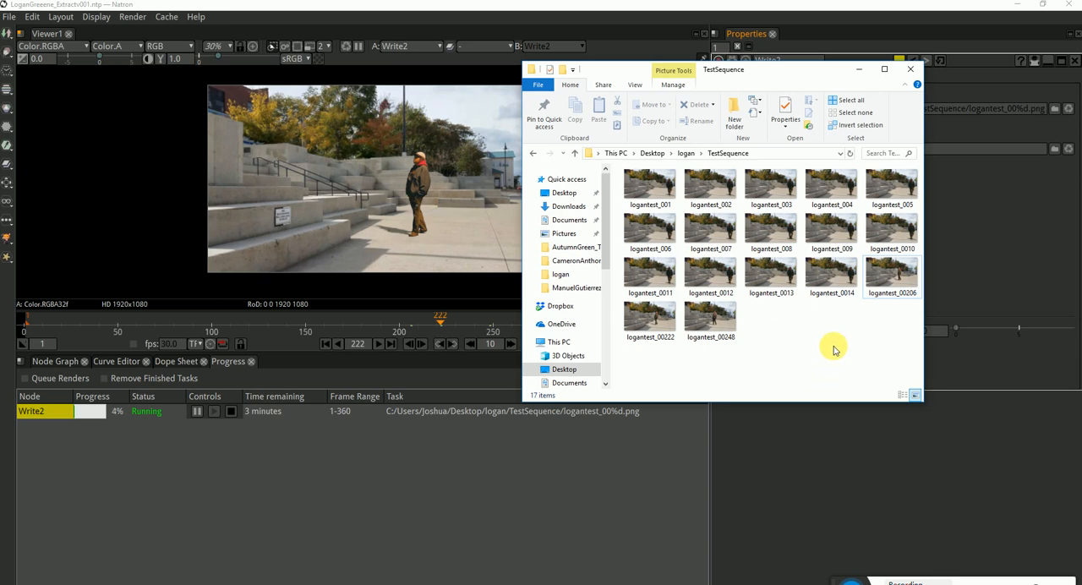
scroll(819, 347, down, 3)
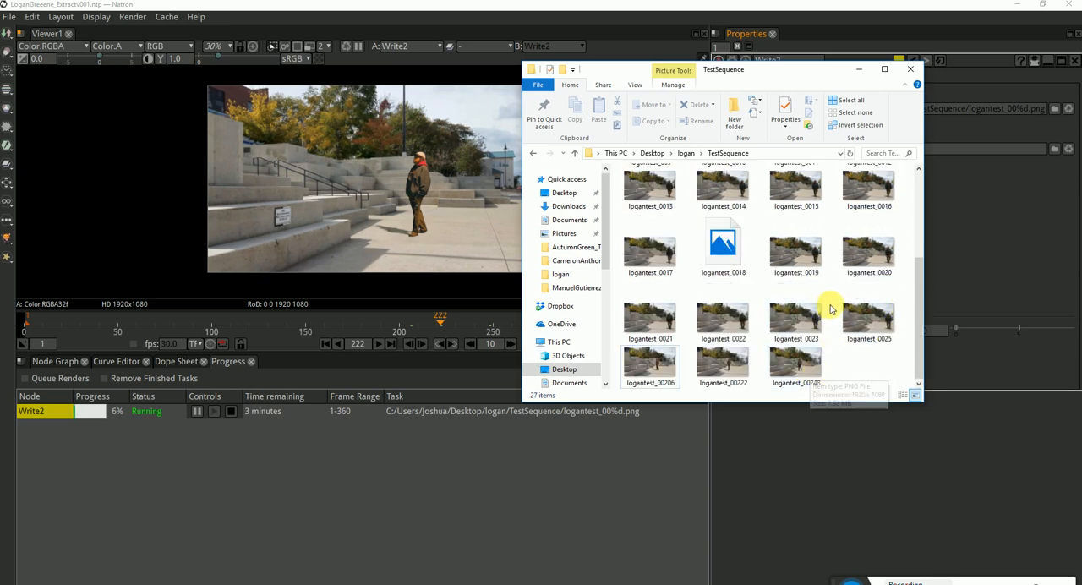
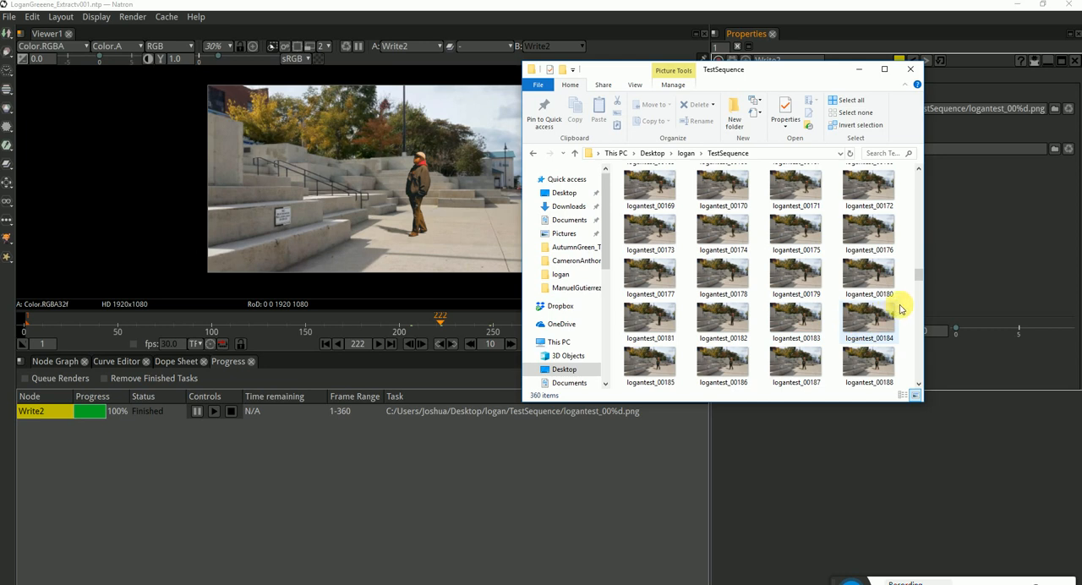
Look through the rendered PNG thumbnails in the TestSequence folder across the whole frame range
scroll(903, 301, down, 3)
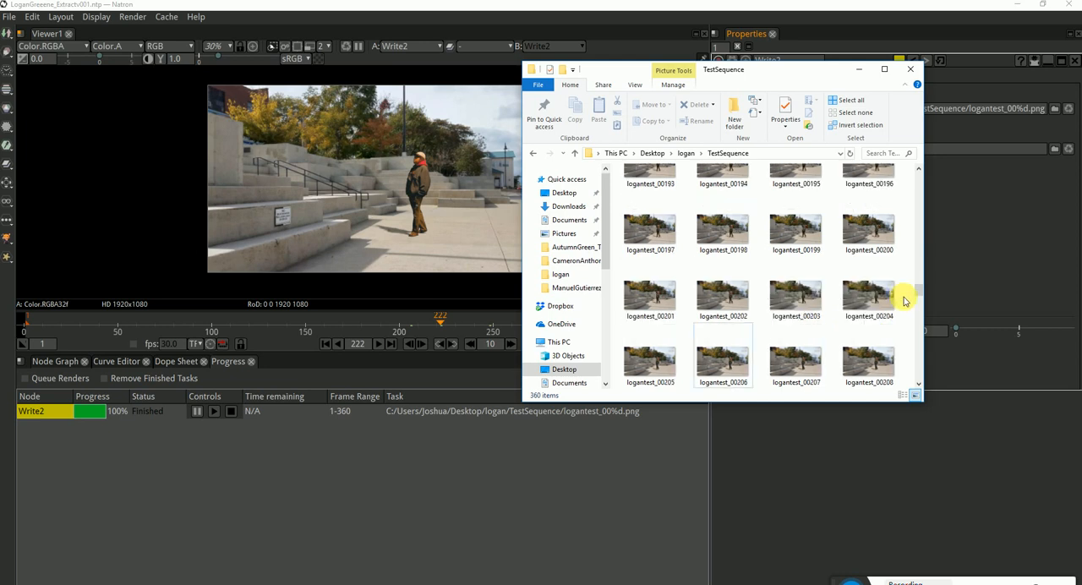
scroll(903, 301, down, 3)
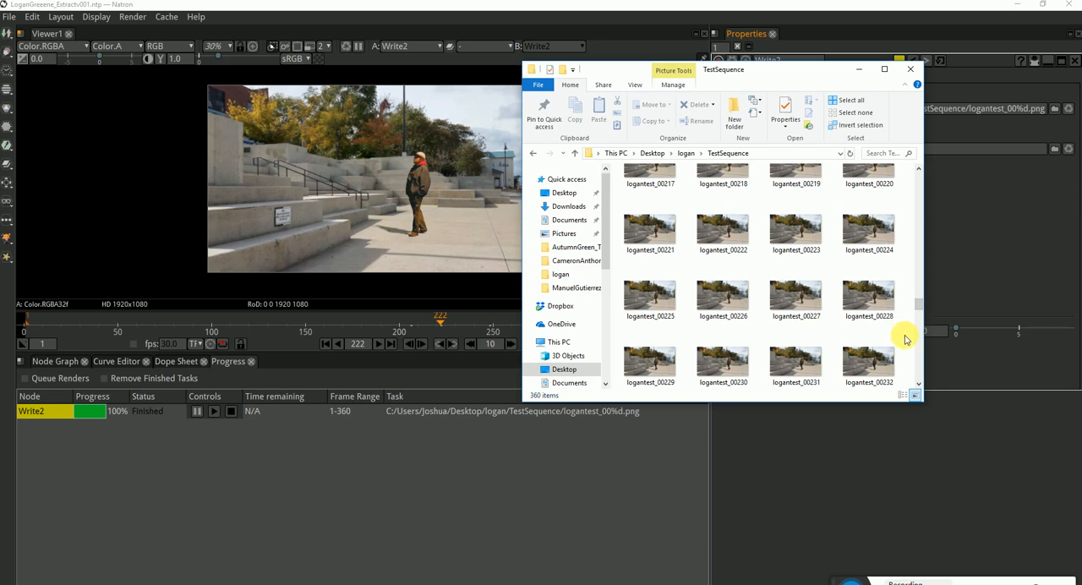
scroll(905, 339, down, 3)
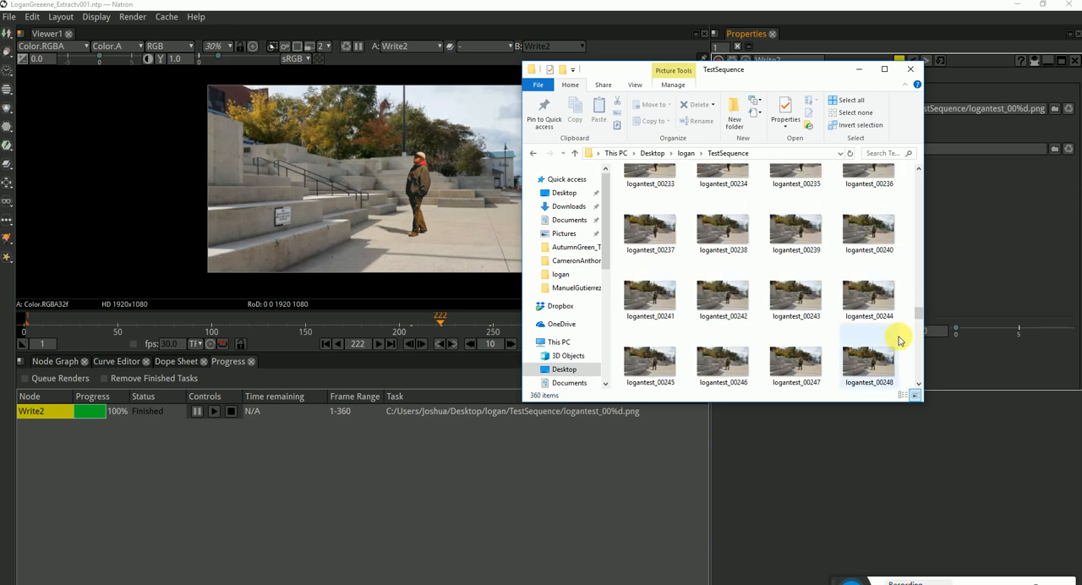
scroll(899, 339, down, 3)
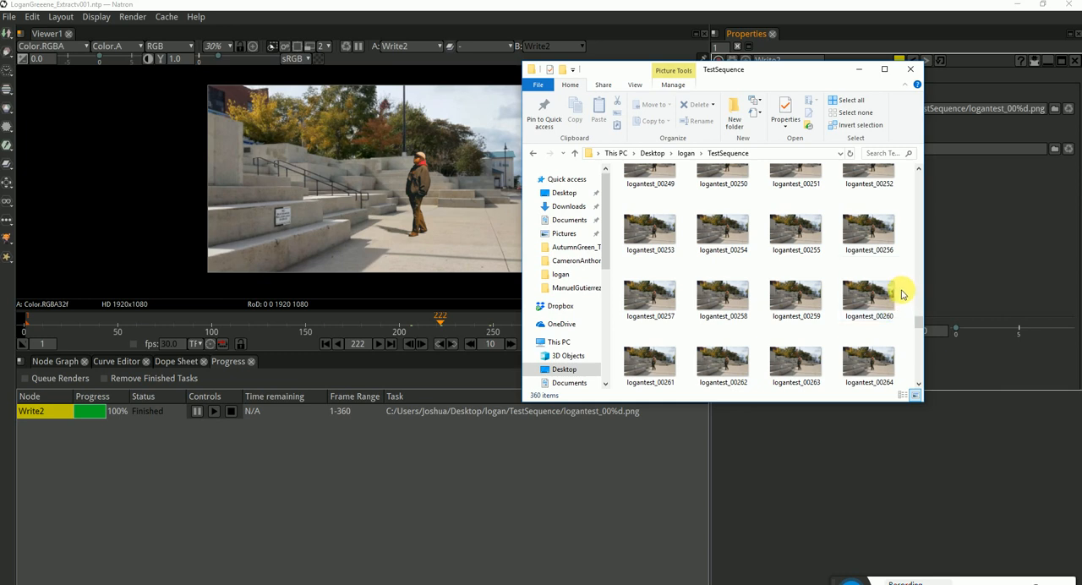
scroll(902, 287, down, 10)
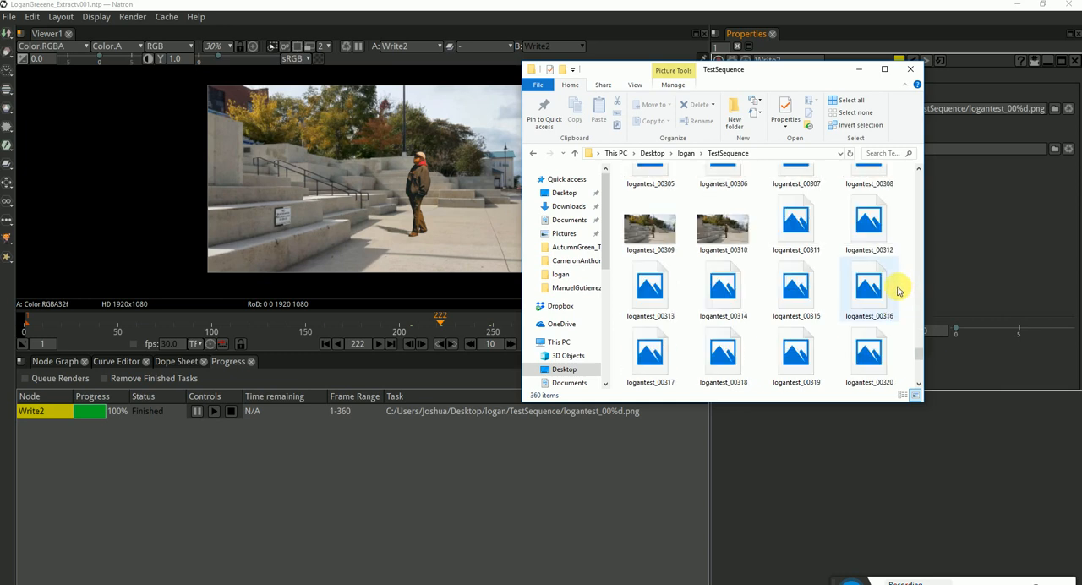
scroll(803, 348, up, 10)
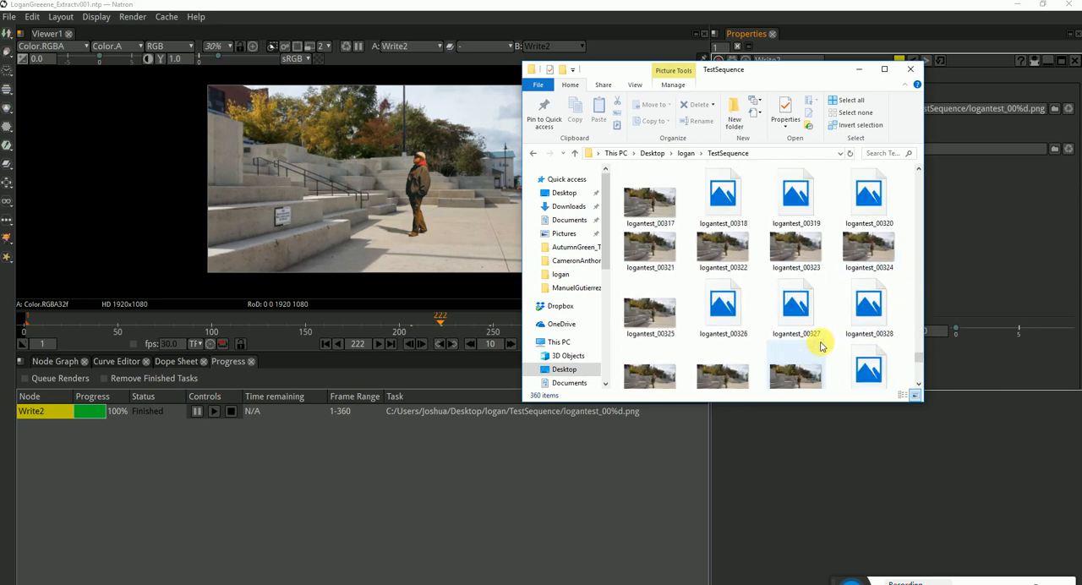
scroll(836, 330, up, 20)
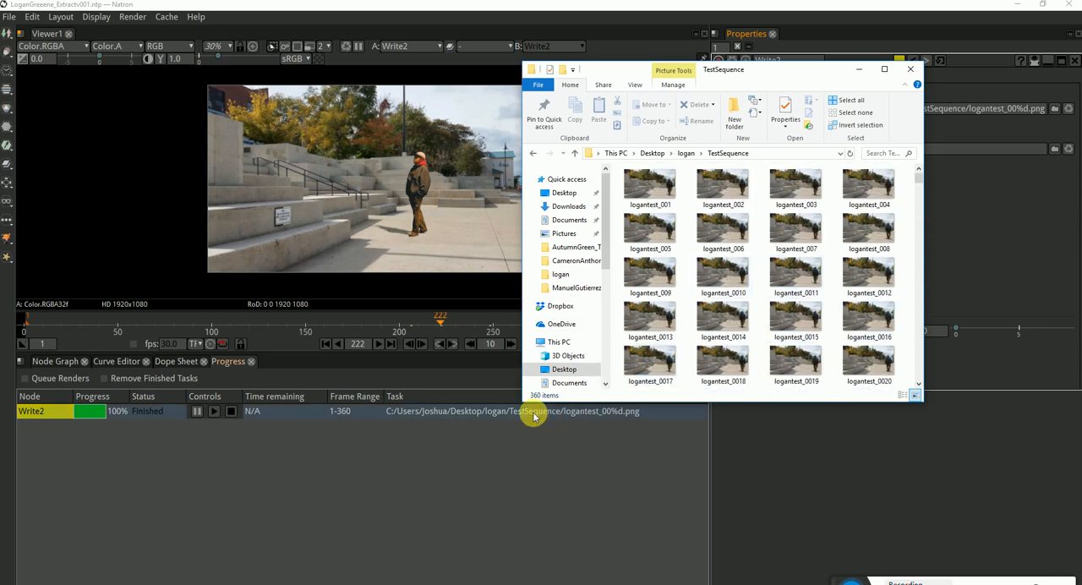
Switch to Adobe Premiere Pro CC 2017 and create a new project with the default name and settings
click(13, 584)
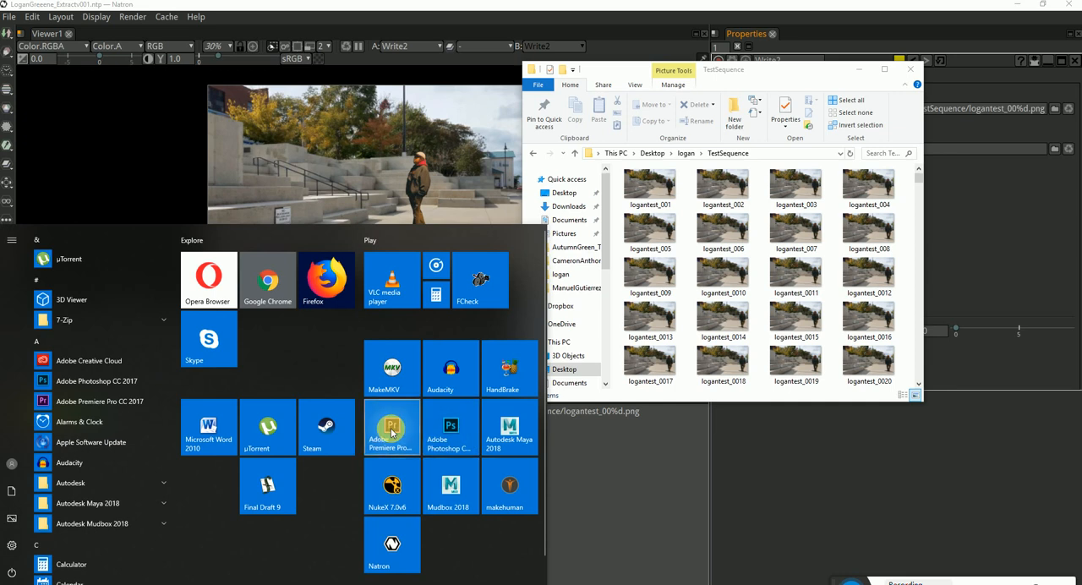
click(392, 432)
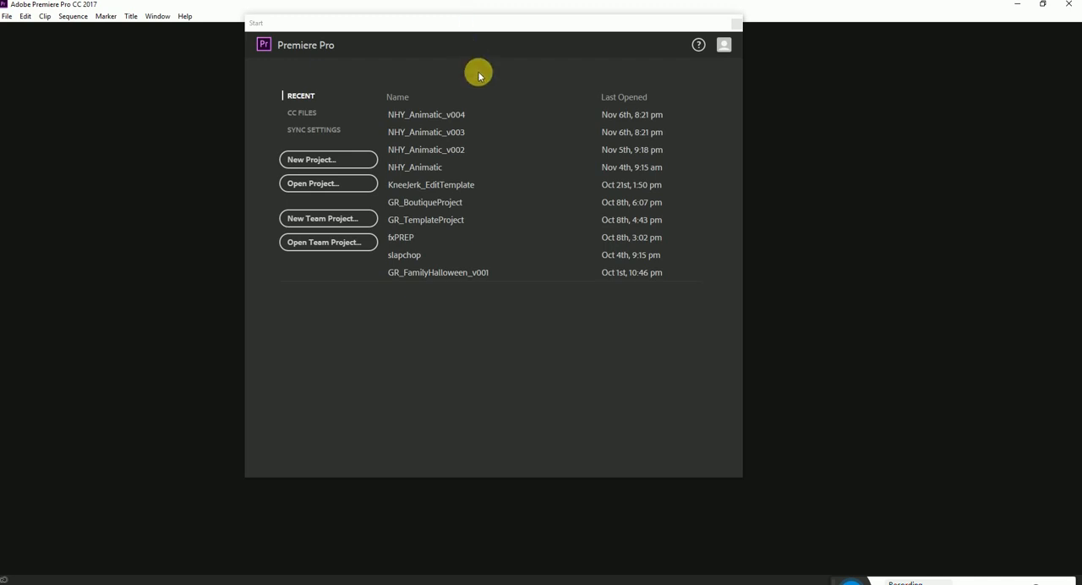
drag(495, 25, 476, 19)
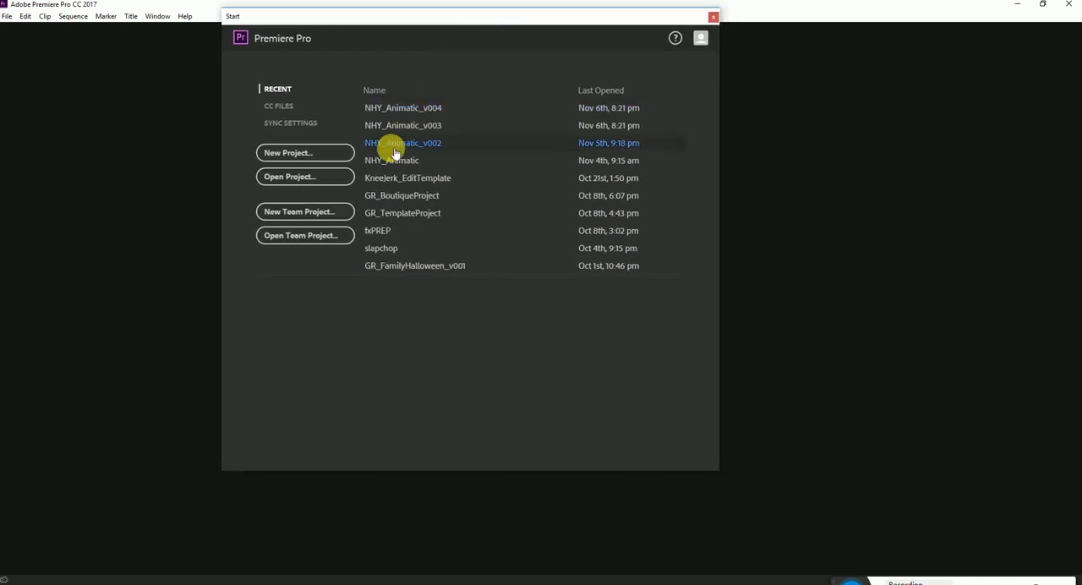
click(327, 159)
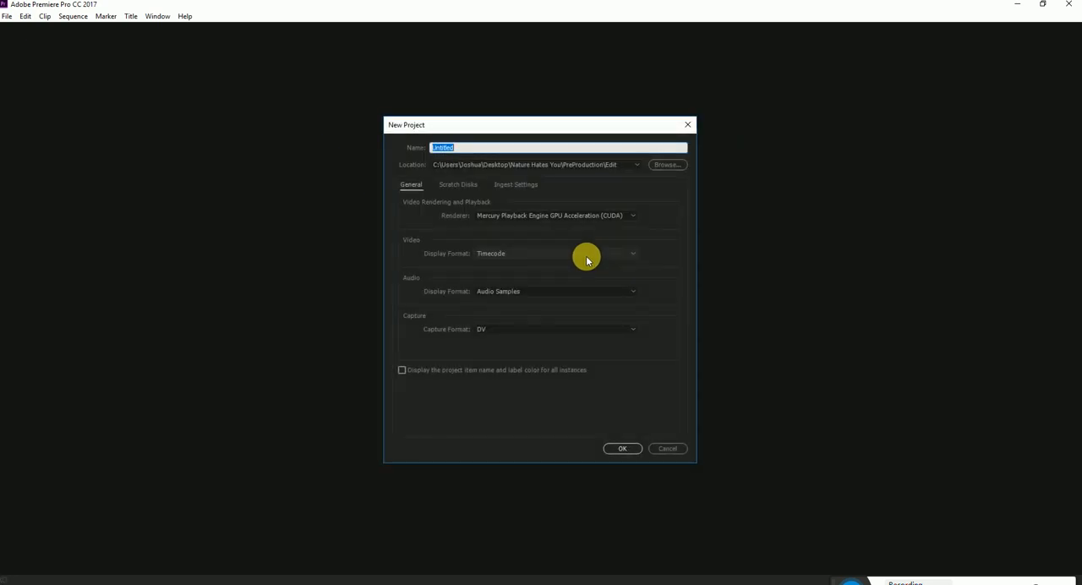
click(609, 448)
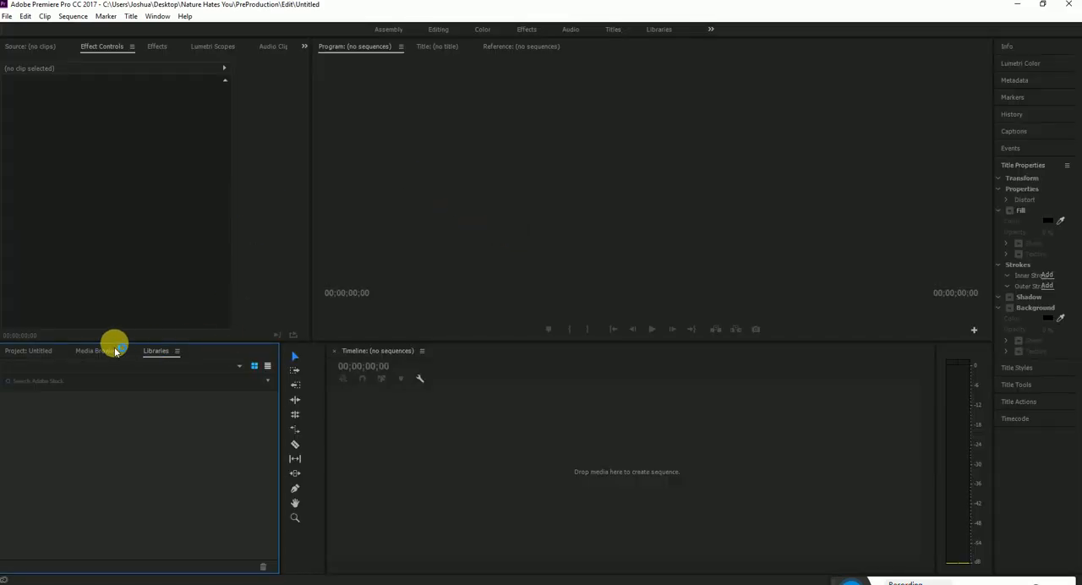
Start a media import into the empty project and browse to the logan folder on the Desktop
click(100, 359)
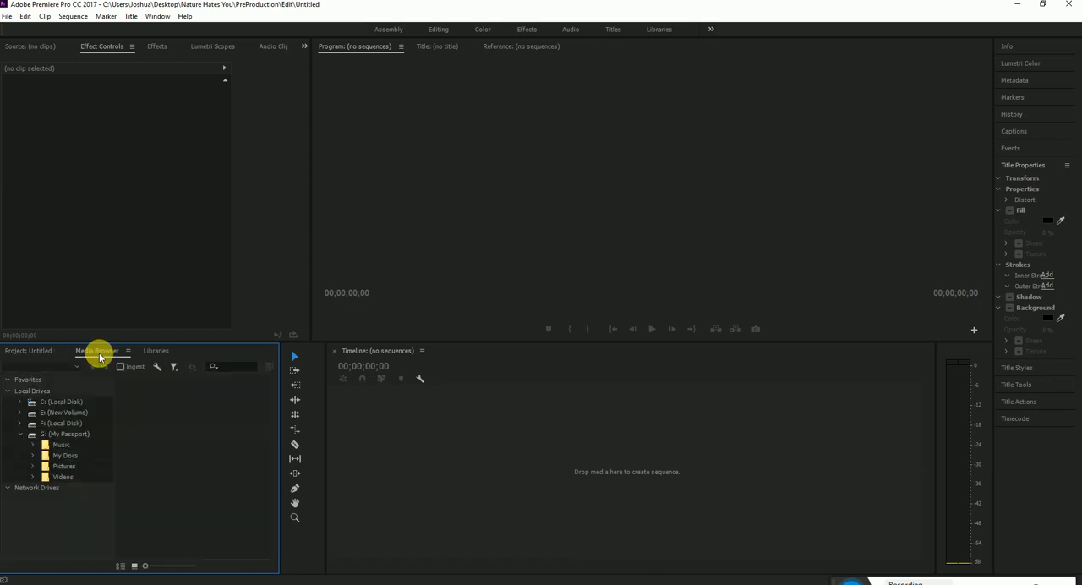
click(36, 350)
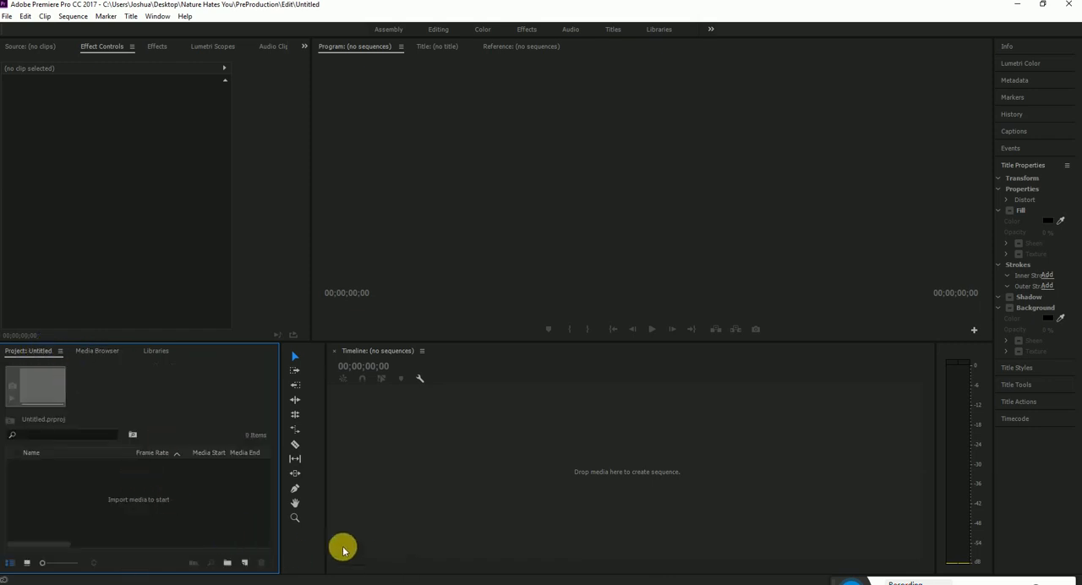
double_click(173, 482)
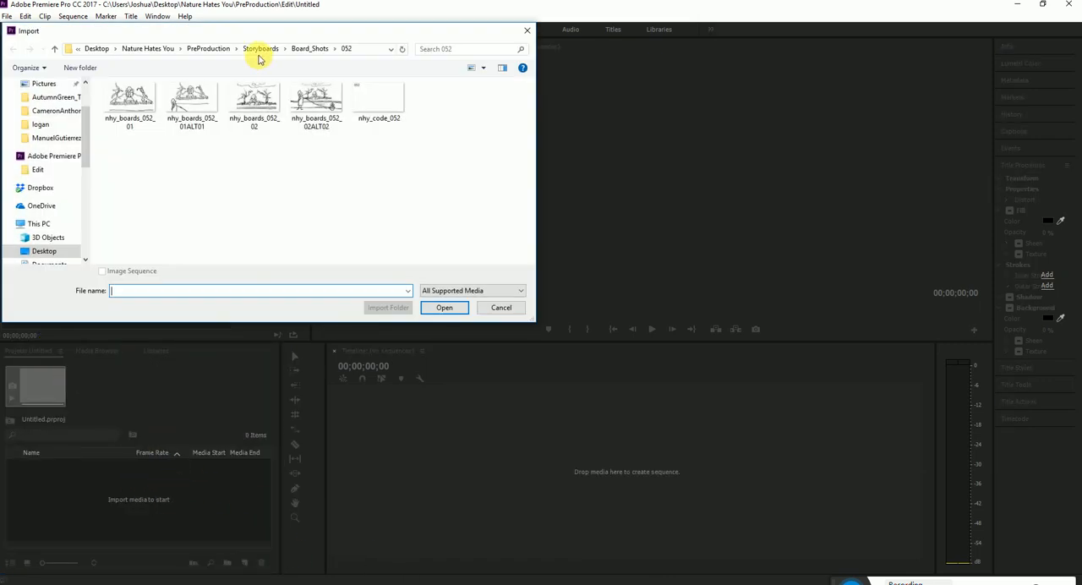
drag(233, 32, 454, 67)
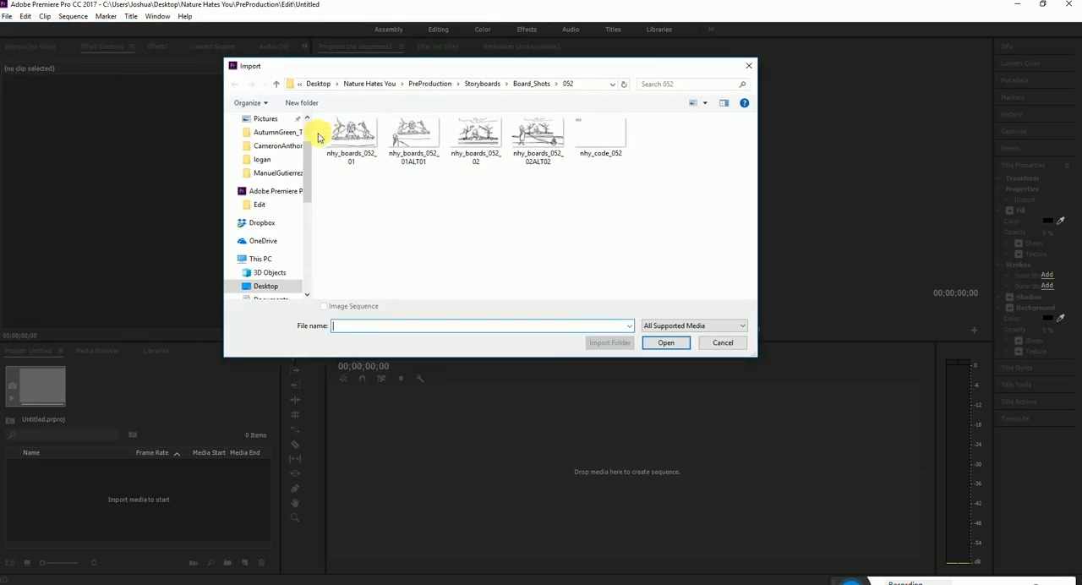
click(318, 83)
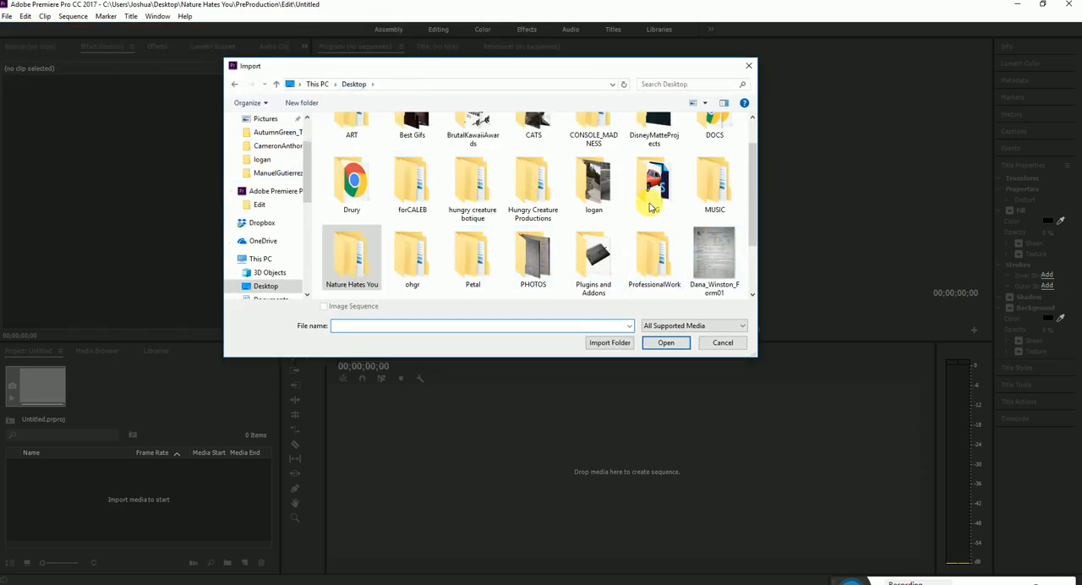
scroll(445, 228, down, 1)
scroll(604, 228, up, 1)
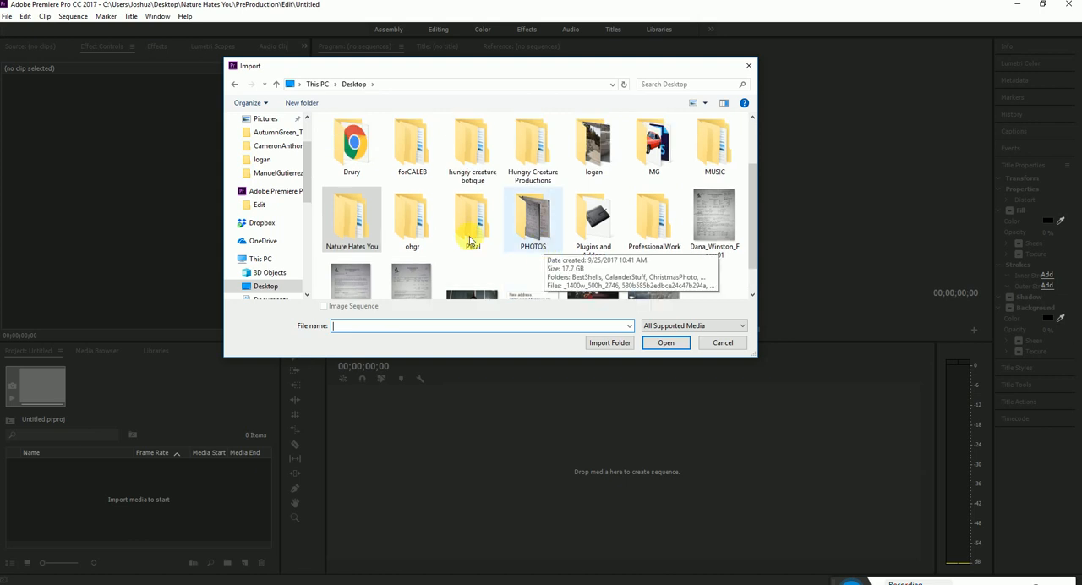
scroll(574, 200, up, 1)
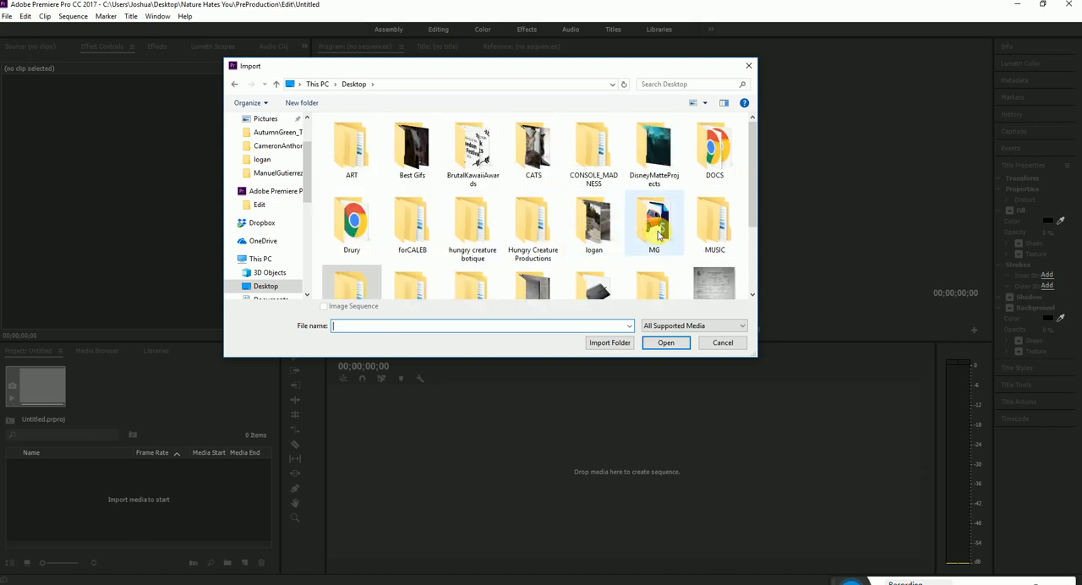
scroll(566, 207, down, 1)
double_click(593, 180)
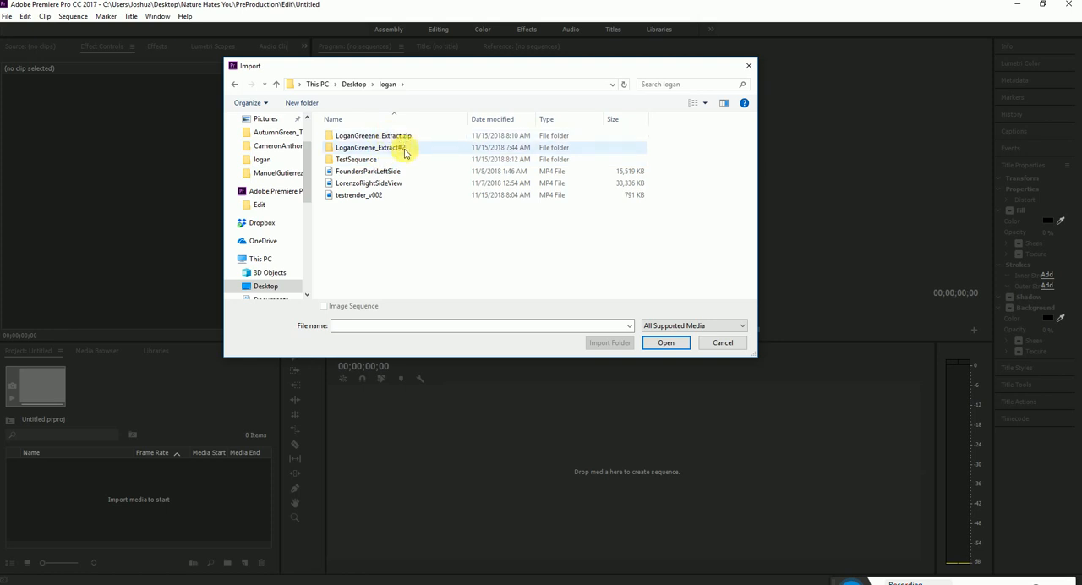
click(376, 149)
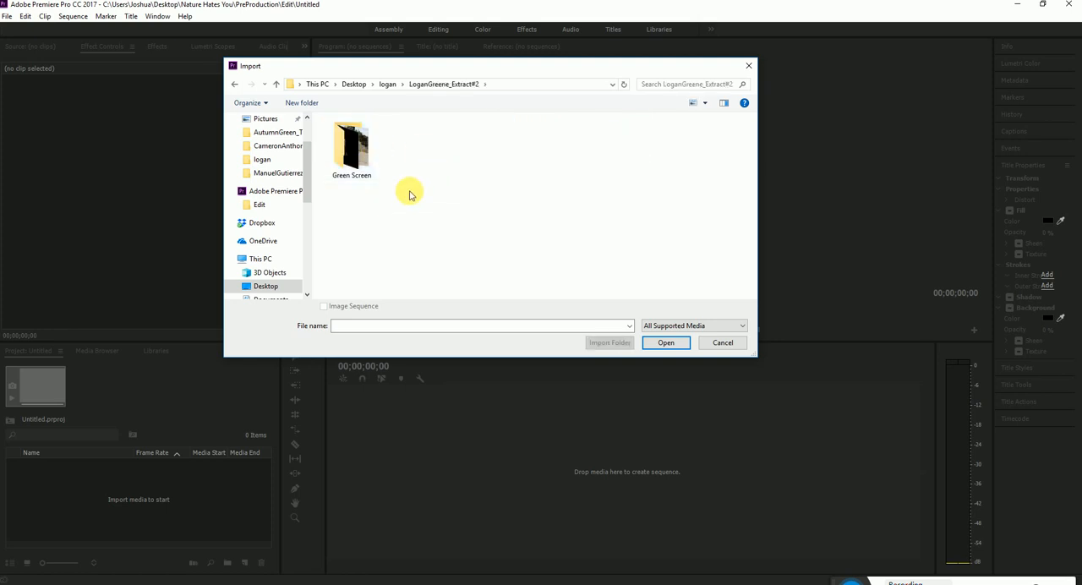
double_click(357, 150)
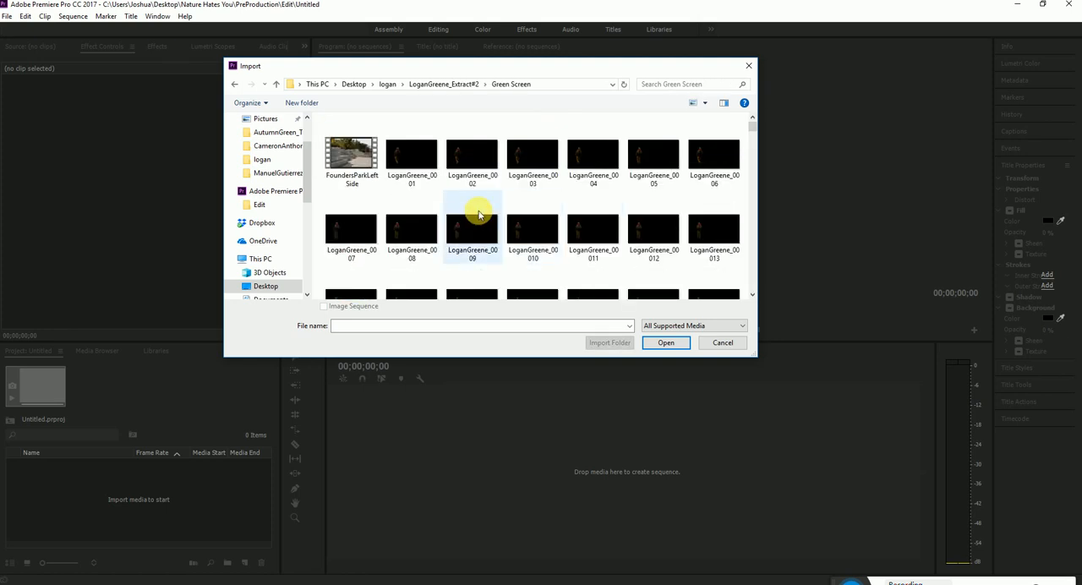
click(447, 84)
click(387, 84)
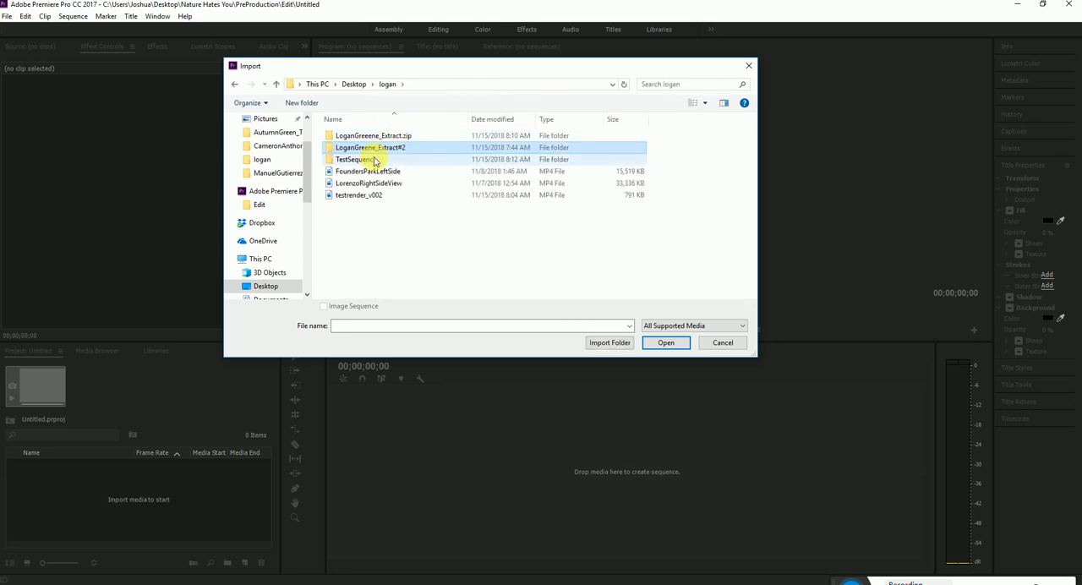
Try importing logantest_001 from TestSequence and check in the source monitor whether it plays as a sequence
double_click(376, 163)
click(358, 136)
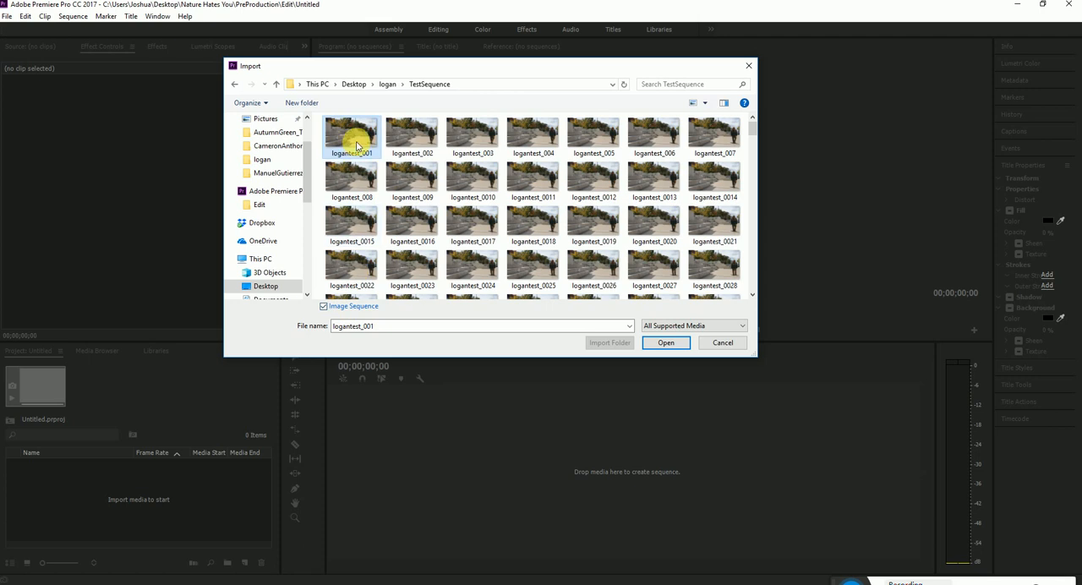
click(663, 342)
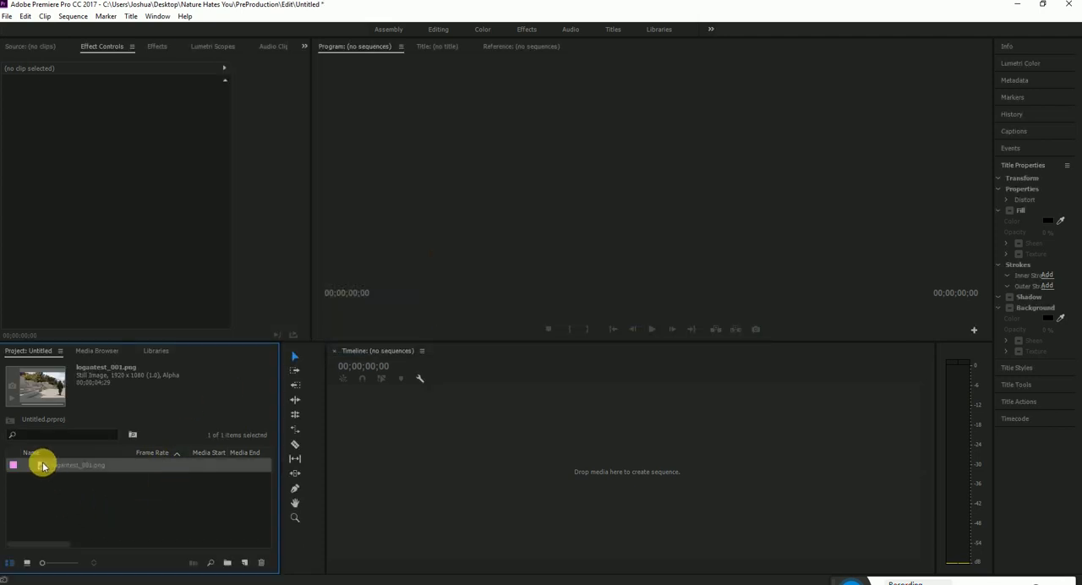
double_click(42, 464)
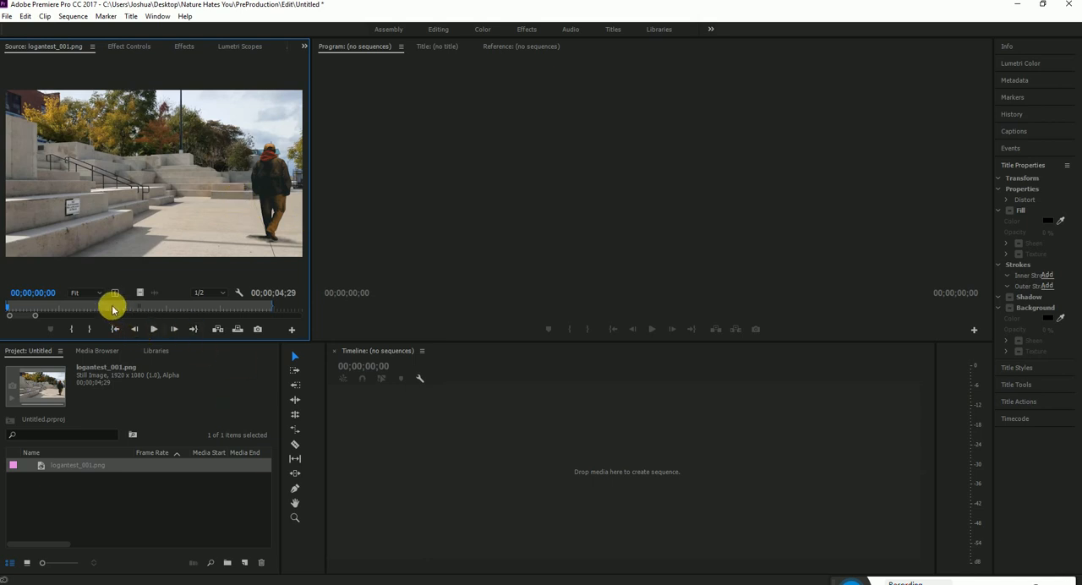
click(93, 308)
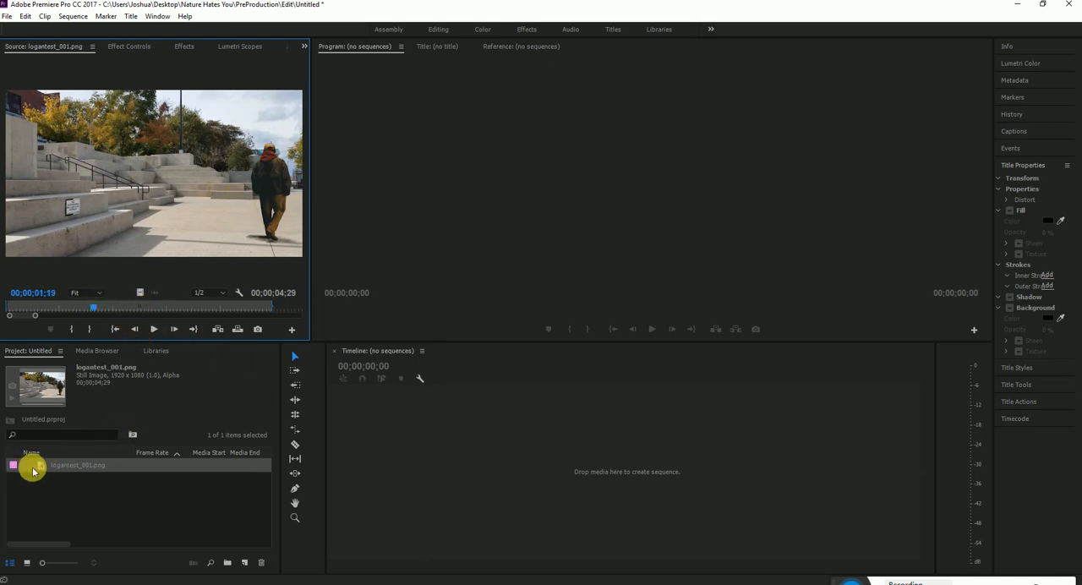
click(56, 491)
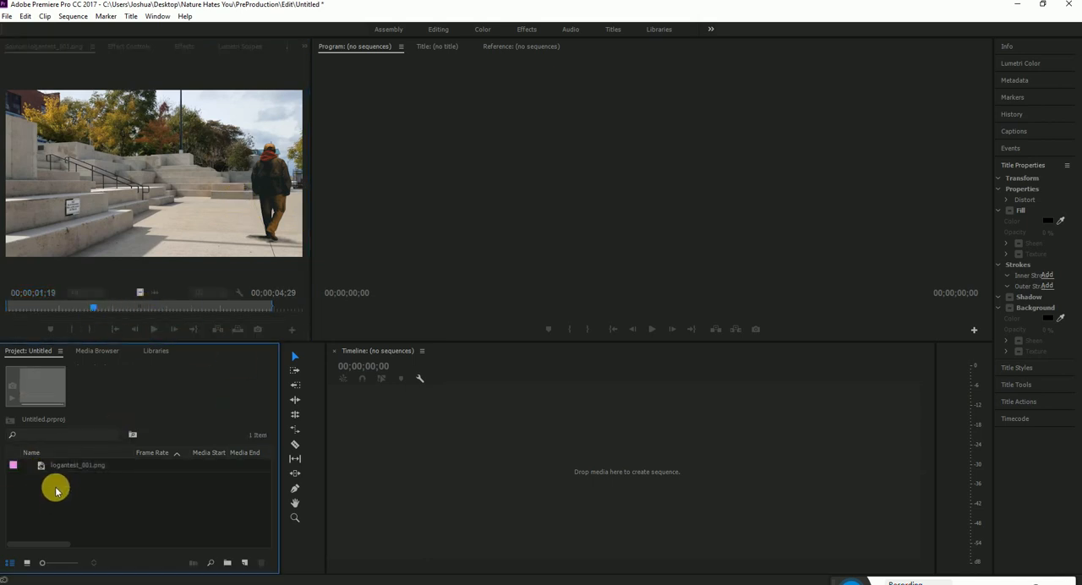
Import logantest_001 from TestSequence again as an image sequence and scrub through it in the source monitor
double_click(55, 491)
click(358, 132)
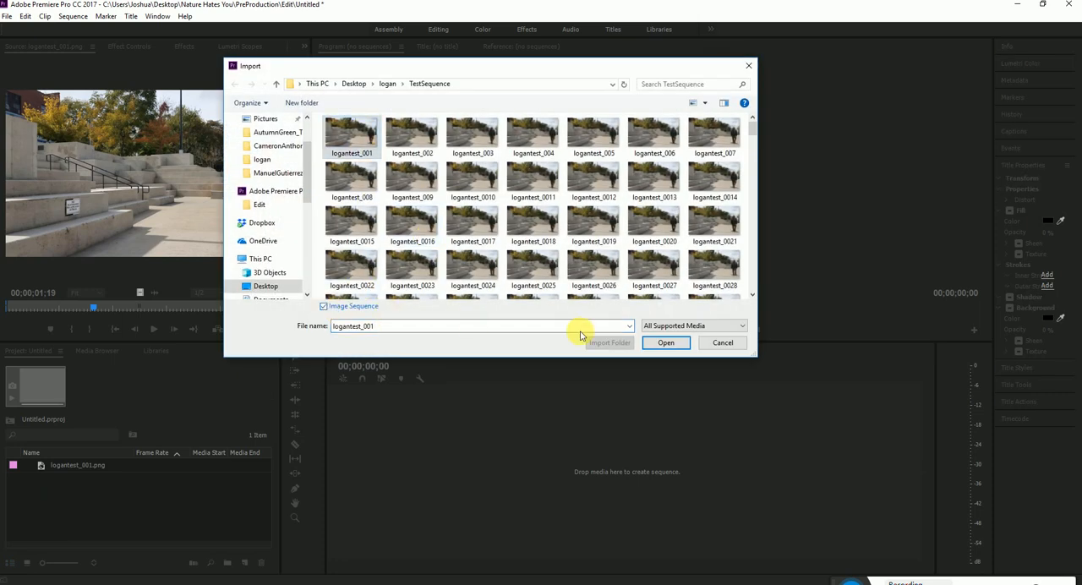
click(665, 343)
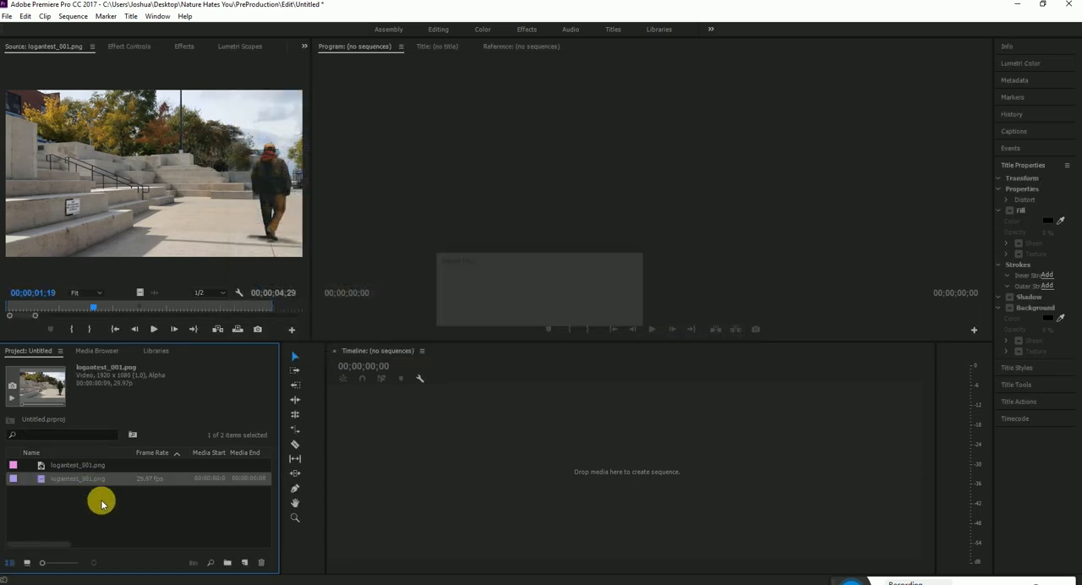
double_click(39, 478)
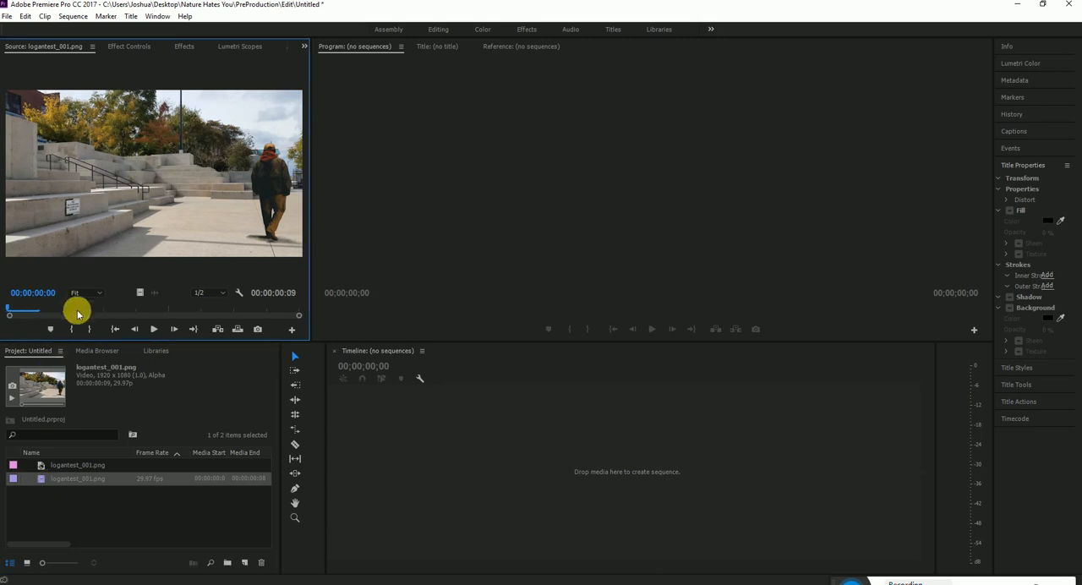
click(36, 313)
drag(36, 312, 116, 315)
drag(246, 311, 160, 317)
Delete the still-image version of logantest_001.png from the project
click(156, 528)
click(68, 466)
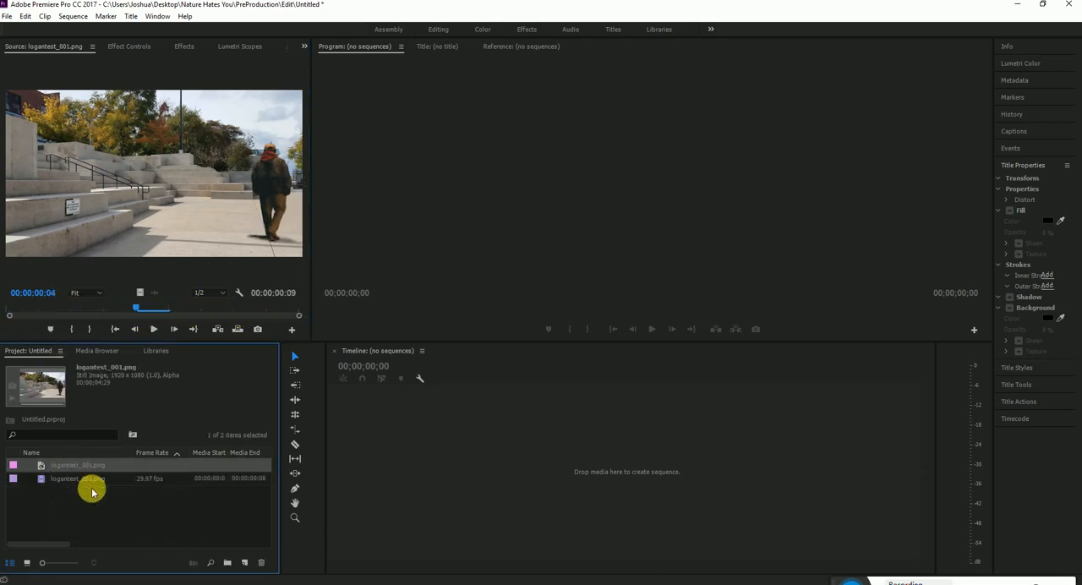
key(Delete)
Open the Interpret Footage settings of the remaining logantest_001.png video clip
click(43, 466)
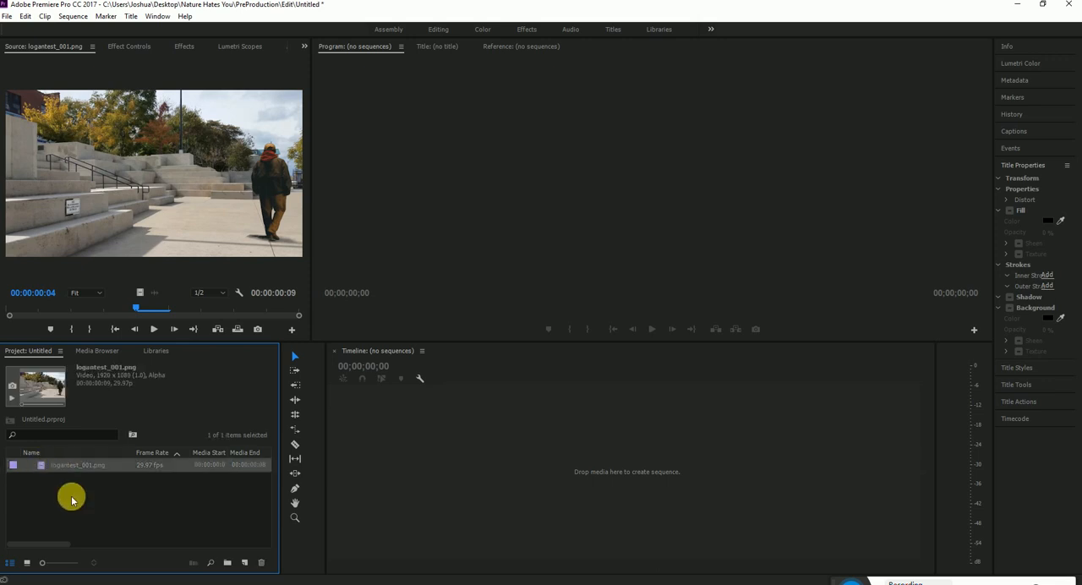
click(72, 497)
right_click(42, 466)
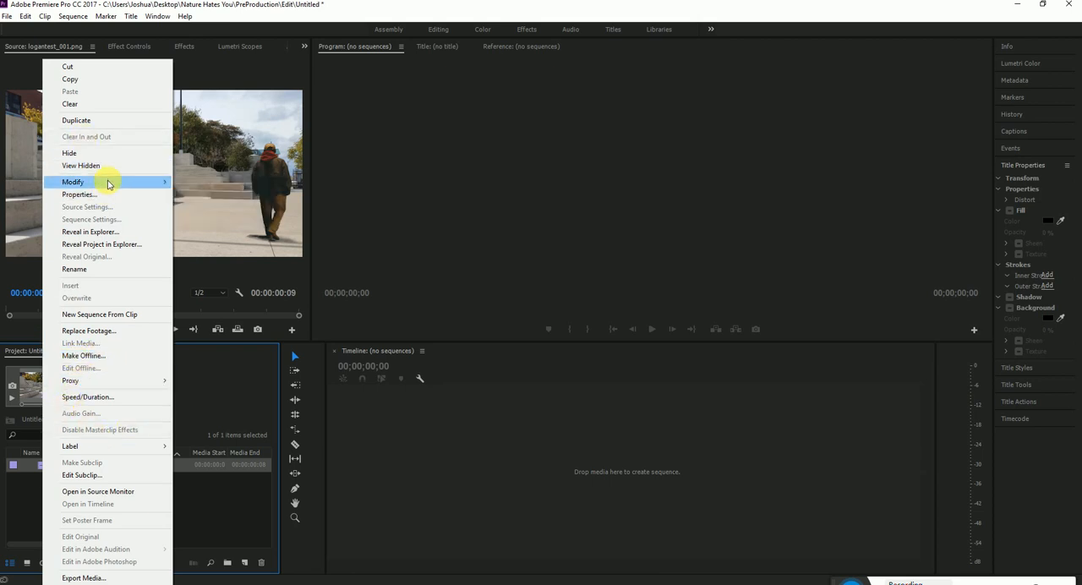
click(213, 194)
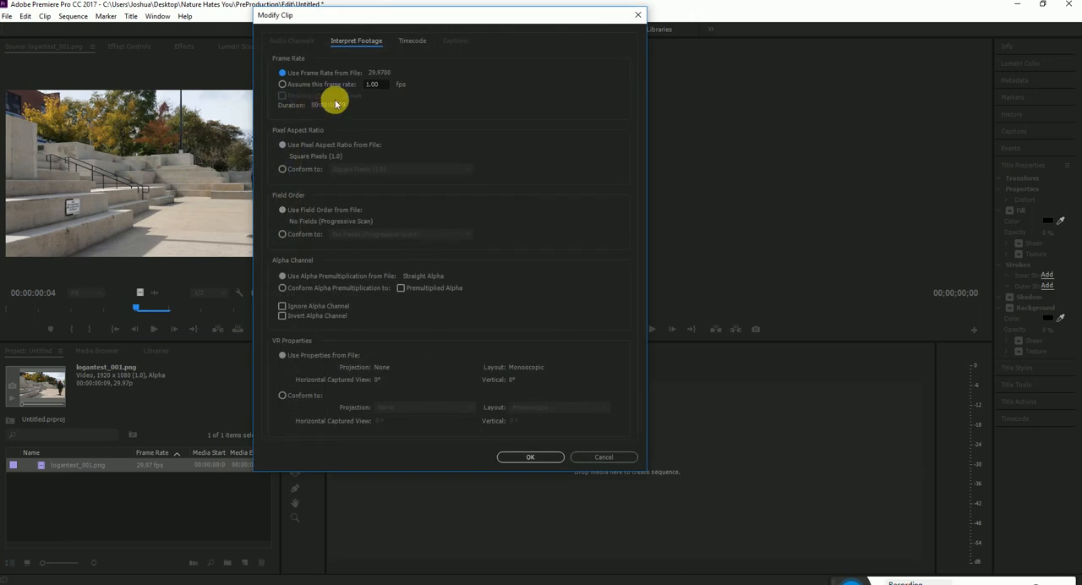
Set the logantest_001.png clip's assumed frame rate to 24 fps and scrub through it in the source monitor
click(291, 85)
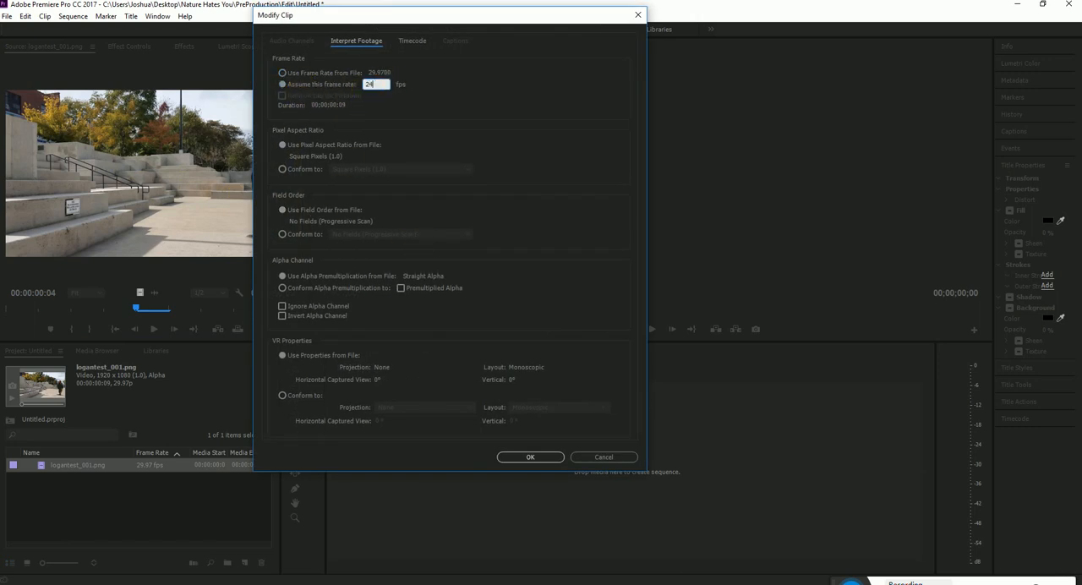
key(Return)
click(88, 495)
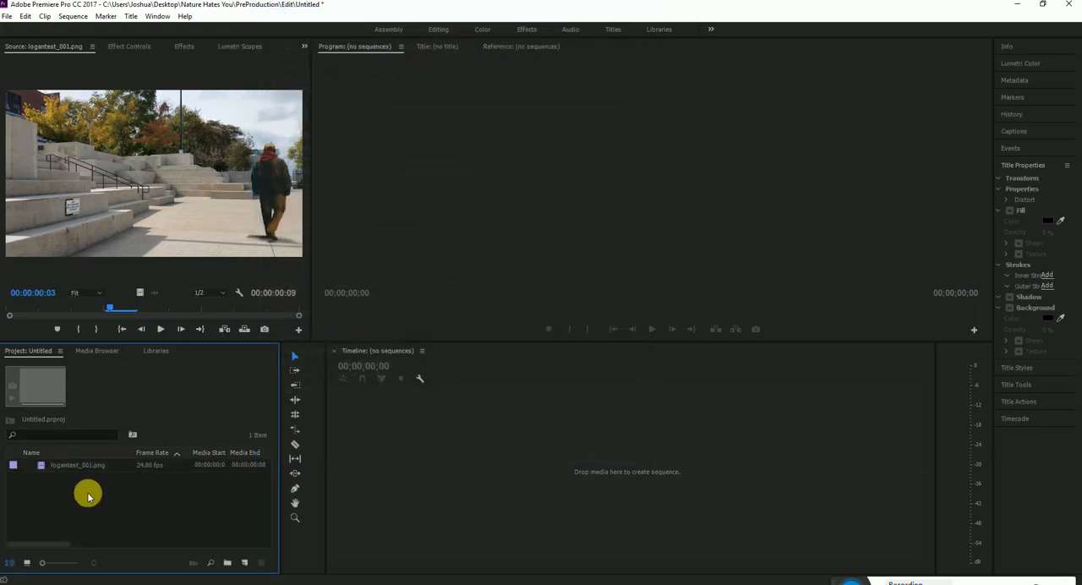
click(42, 467)
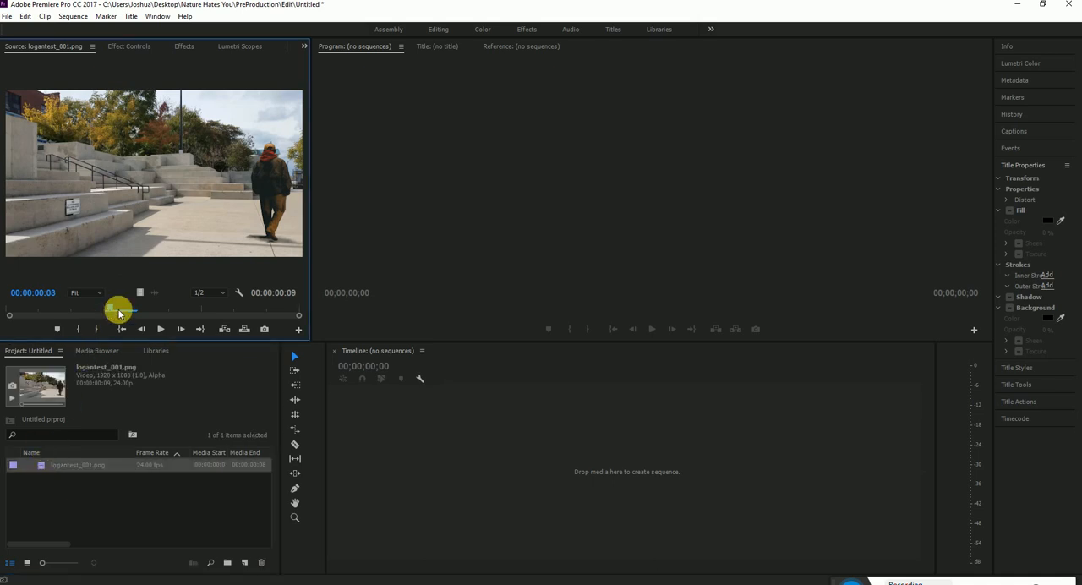
drag(121, 309, 298, 307)
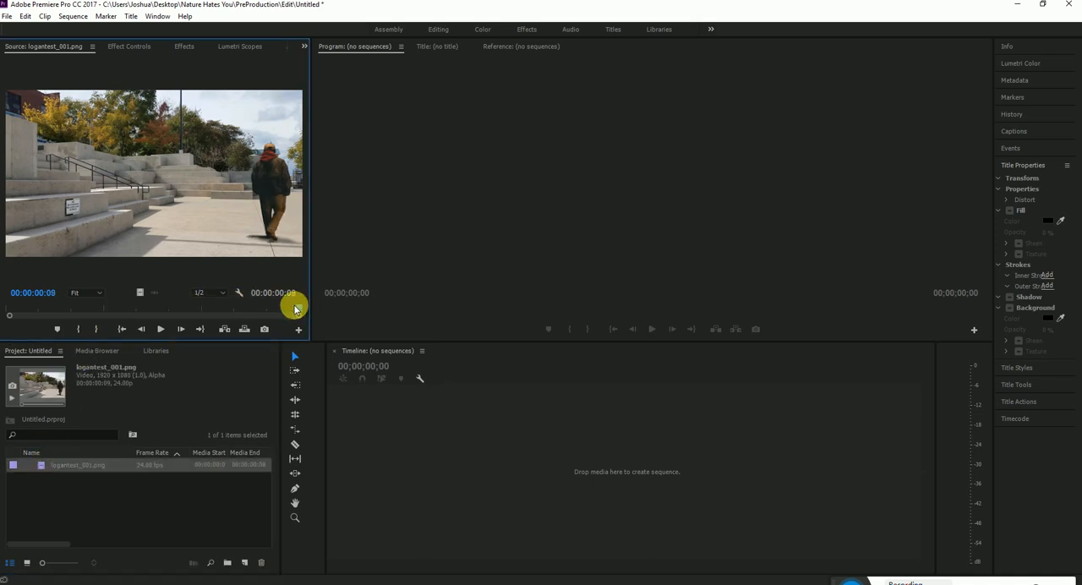
Import the frames starting at logantest_0010 from the TestSequence folder as an image sequence
click(124, 497)
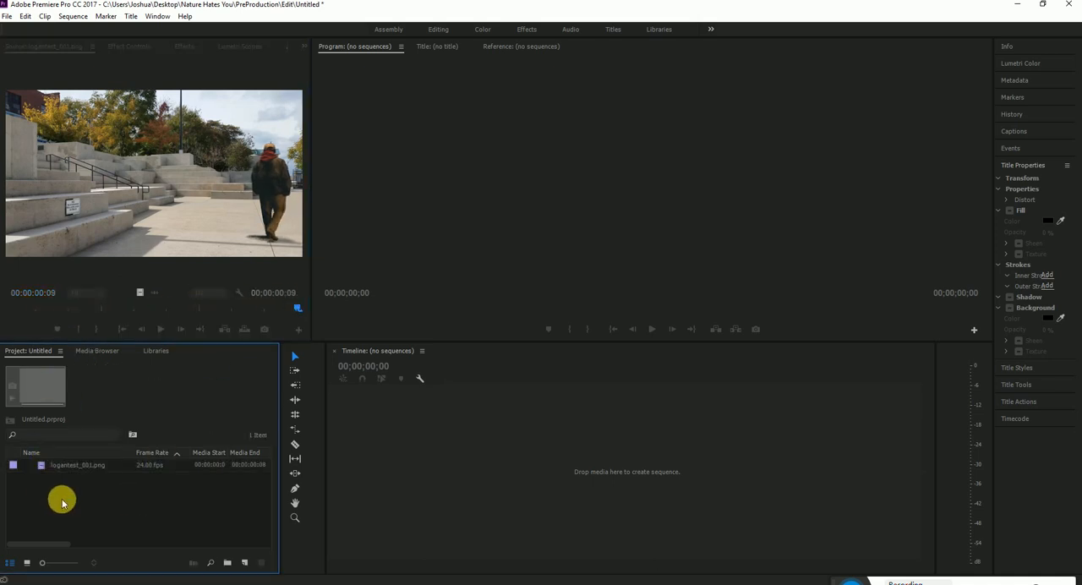
double_click(62, 502)
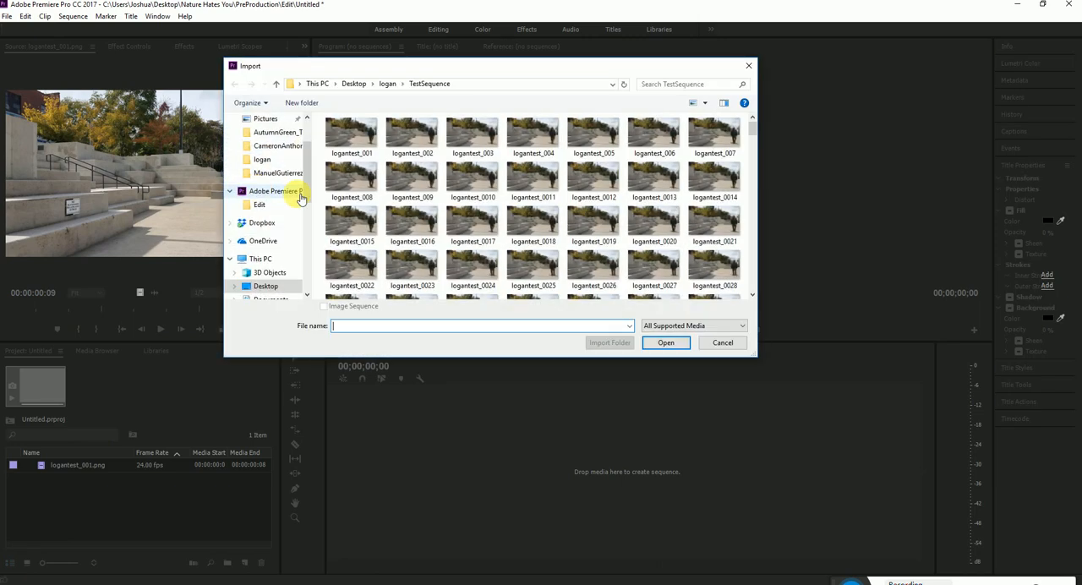
click(479, 180)
click(672, 351)
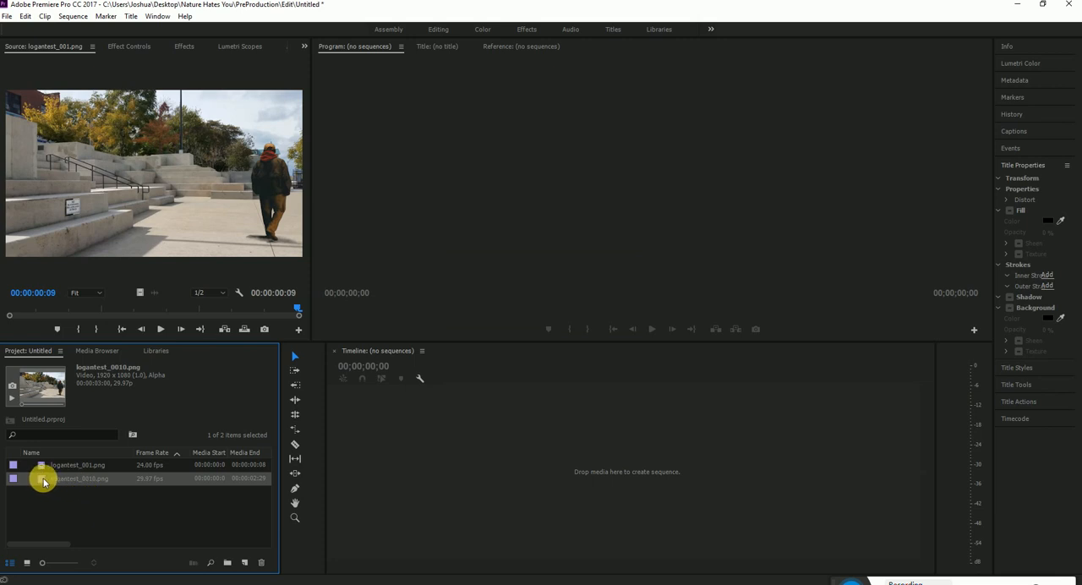
Load logantest_0010.png in the source monitor, set its assumed frame rate to 24 fps and scrub to its end
double_click(42, 478)
right_click(43, 478)
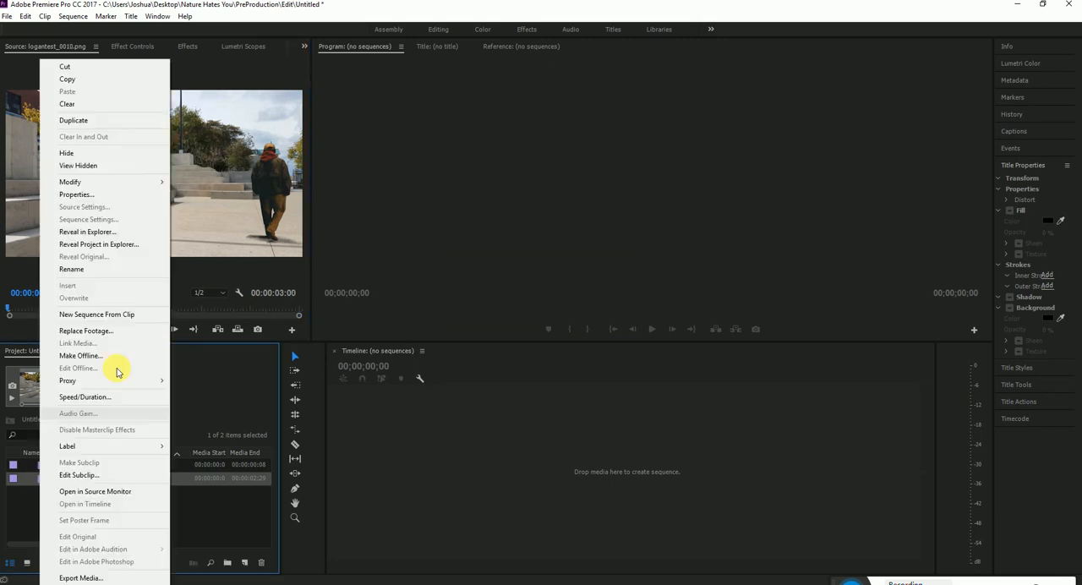
mouse_move(90, 181)
click(211, 196)
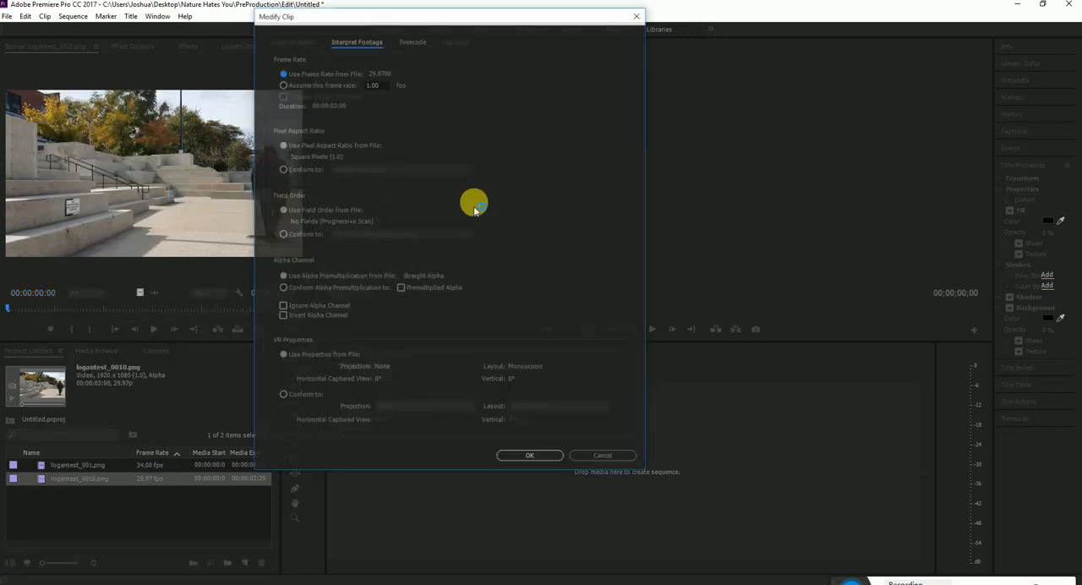
click(376, 85)
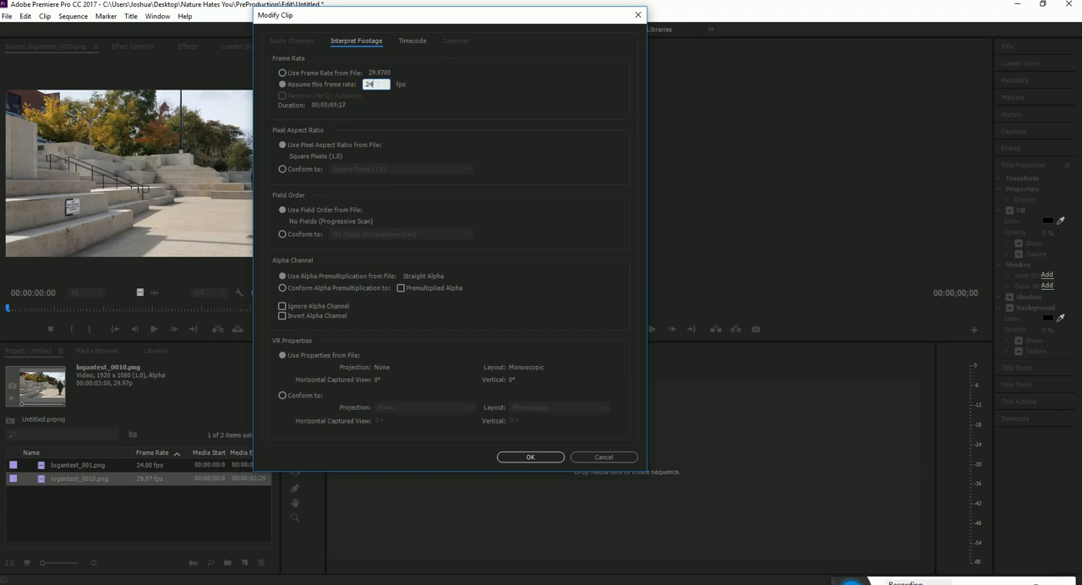
key(Return)
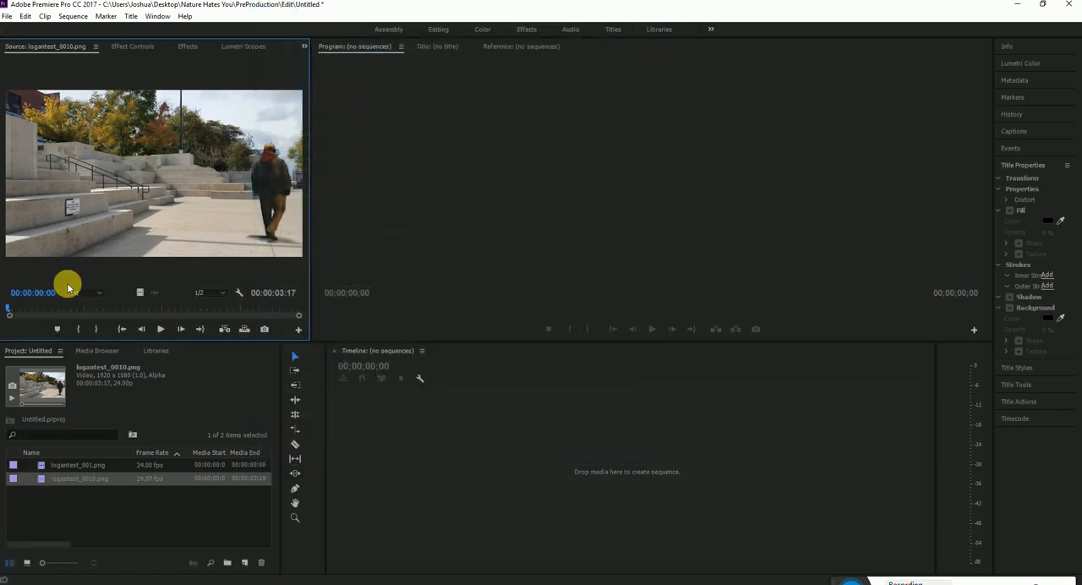
drag(12, 309, 291, 307)
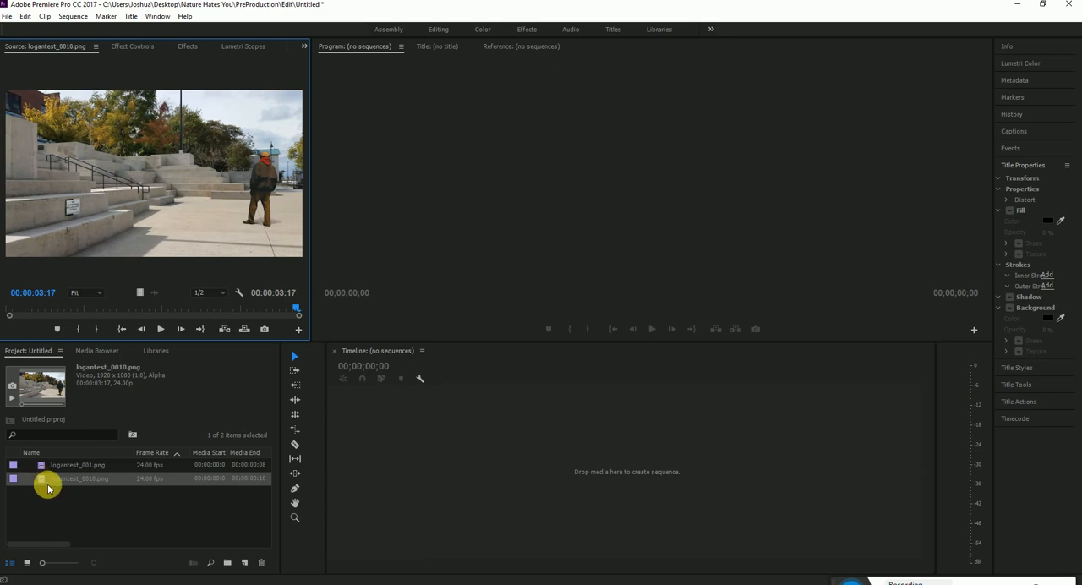
Import the frames starting at logantest_00100 from the TestSequence folder as an image sequence
click(101, 516)
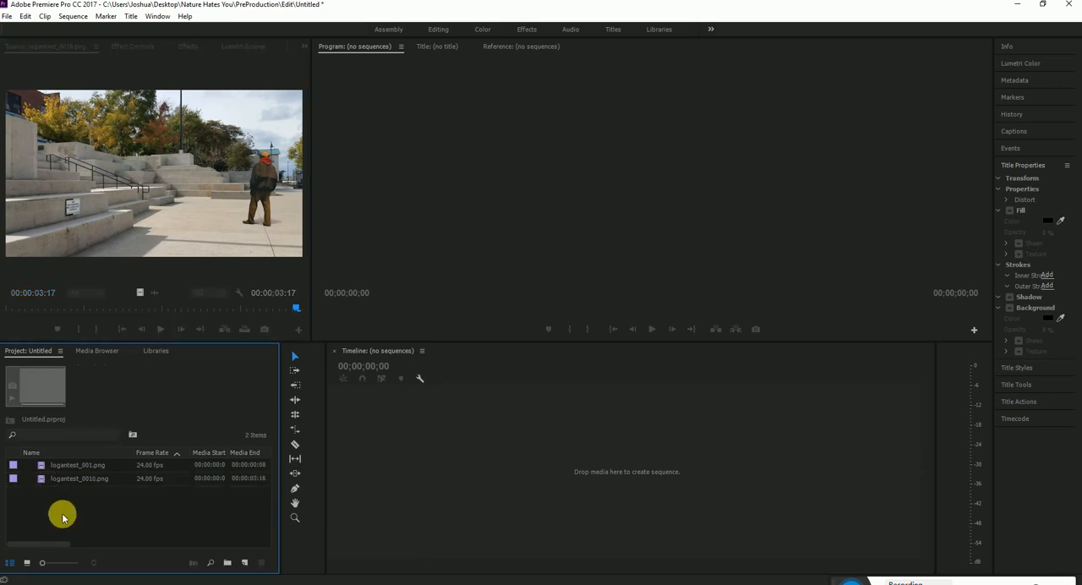
double_click(63, 509)
scroll(508, 232, down, 2)
scroll(509, 233, down, 10)
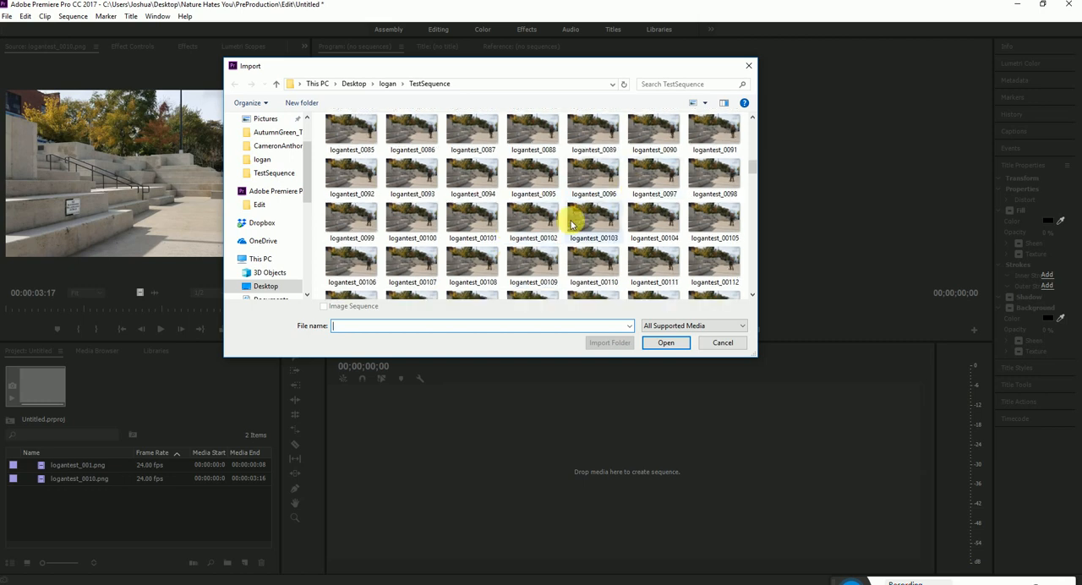
click(409, 226)
double_click(409, 226)
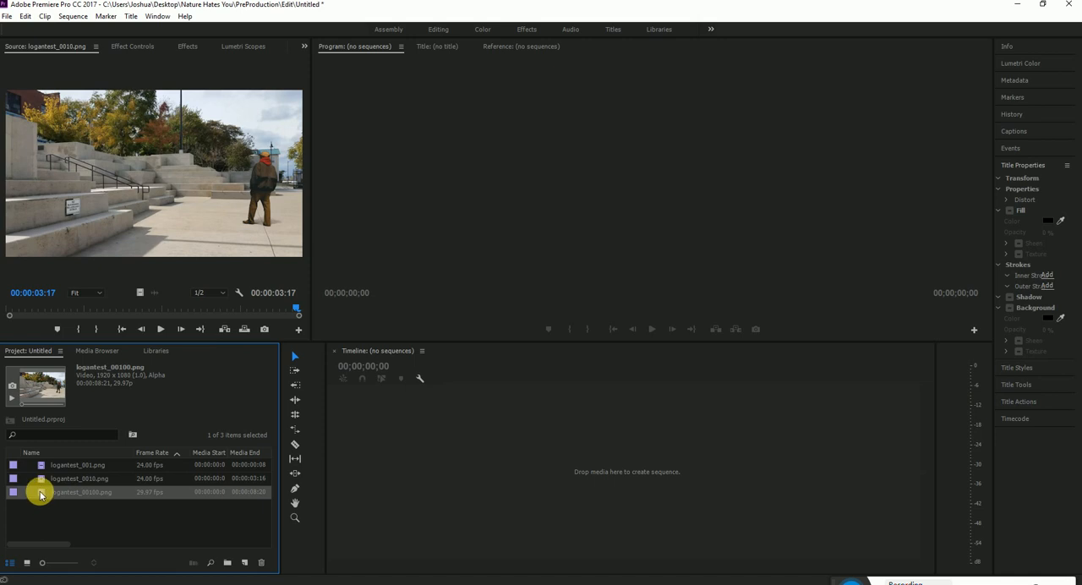
Load logantest_00100.png in the source monitor, set its assumed frame rate to 24 fps and scrub through it
double_click(39, 495)
right_click(41, 493)
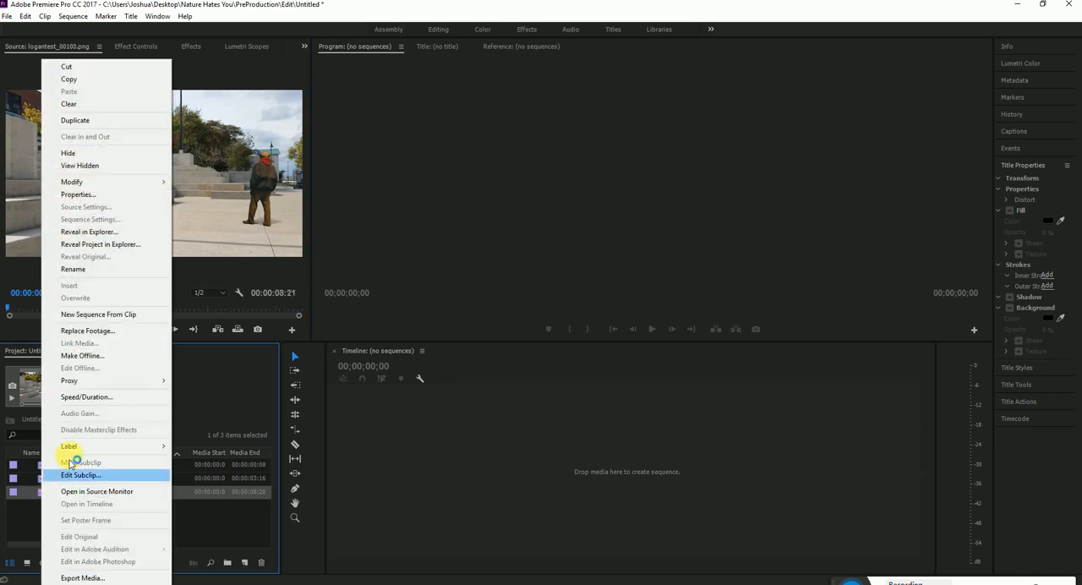
mouse_move(90, 181)
click(235, 194)
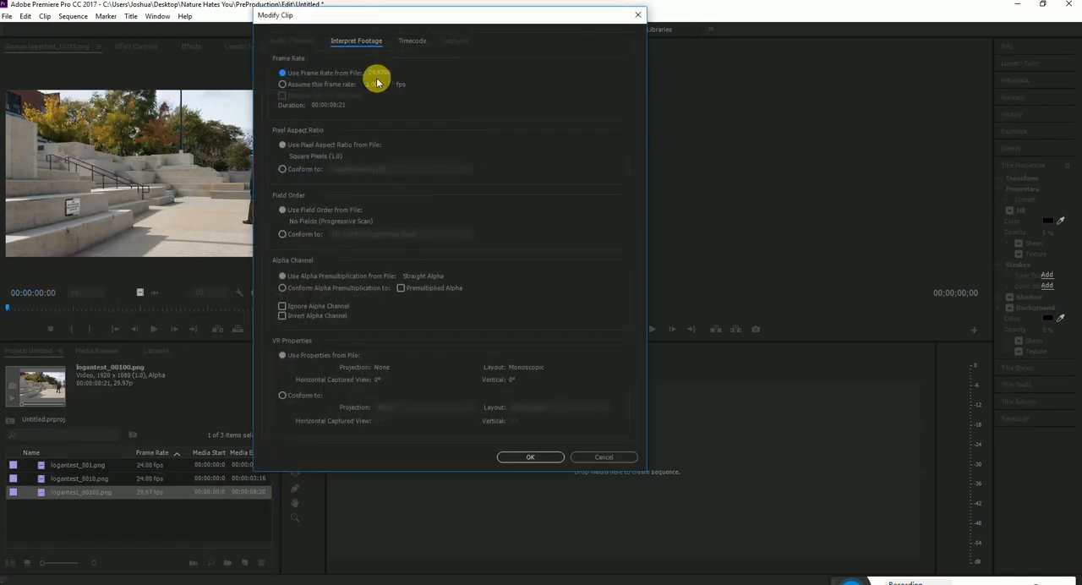
click(344, 85)
text(24)
key(Return)
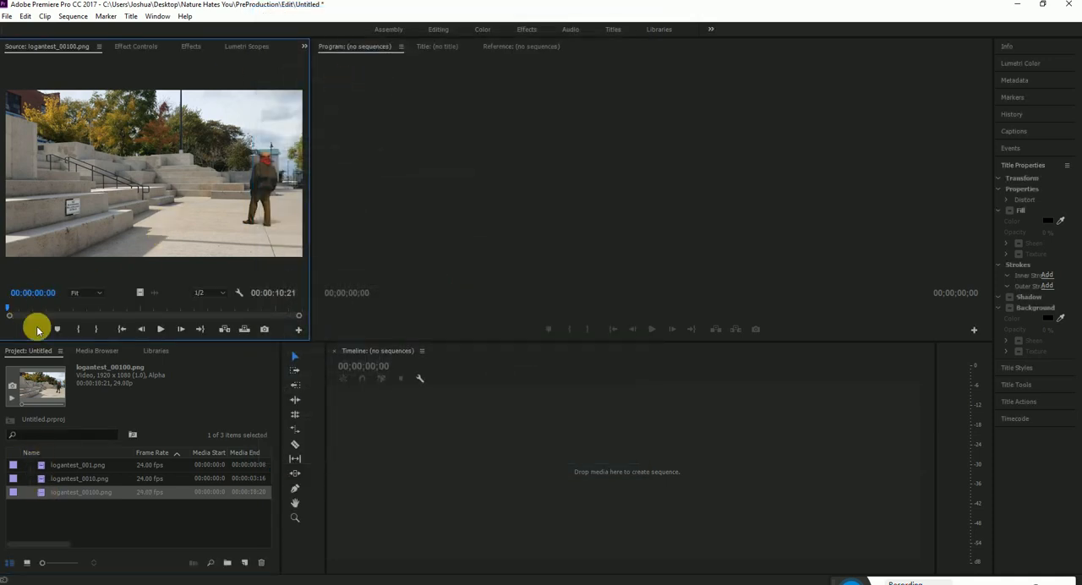
drag(11, 311, 293, 310)
click(155, 507)
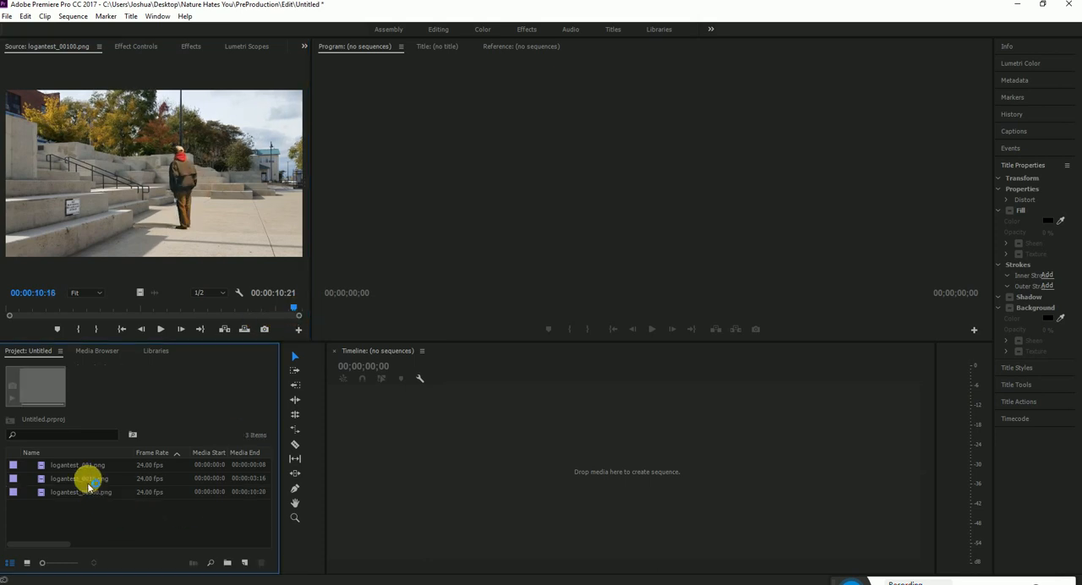
Create a sequence from logantest_001.png and place logantest_0010.png and logantest_00100.png end to end after it on V1
click(48, 466)
drag(48, 467, 420, 456)
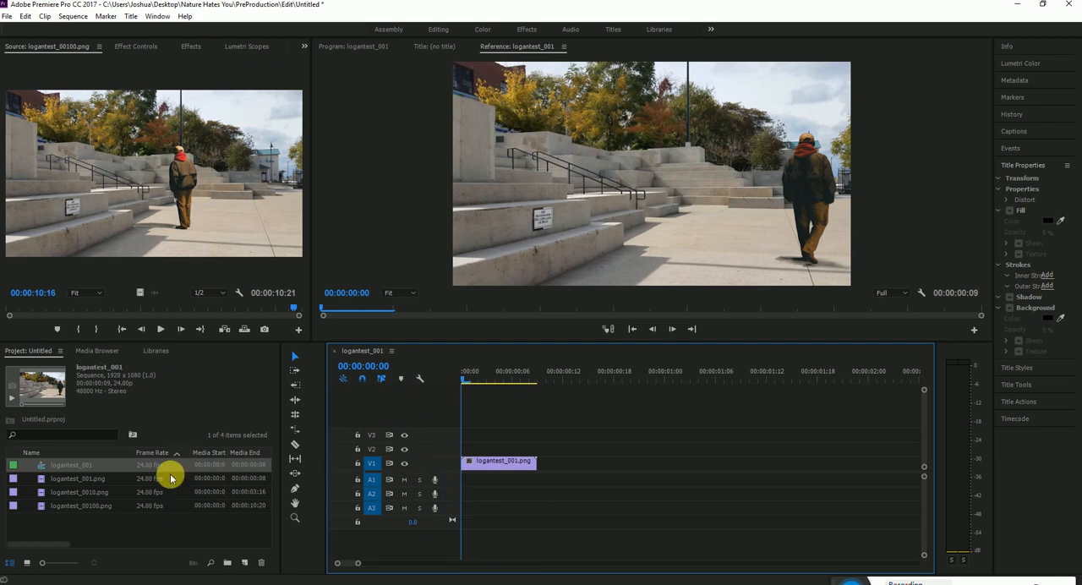
click(93, 494)
drag(41, 494, 541, 468)
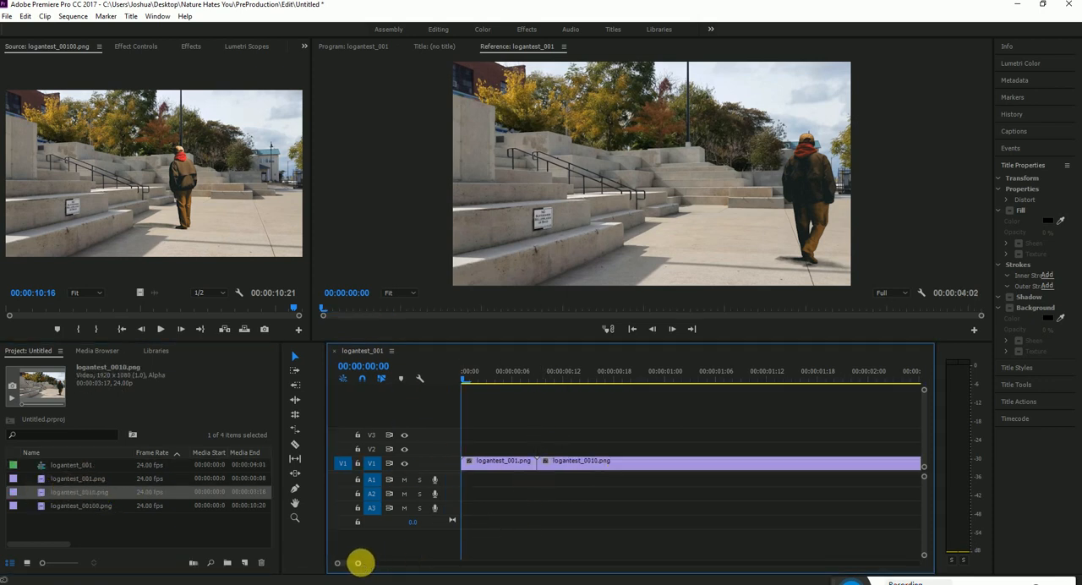
drag(358, 563, 406, 561)
drag(42, 507, 582, 465)
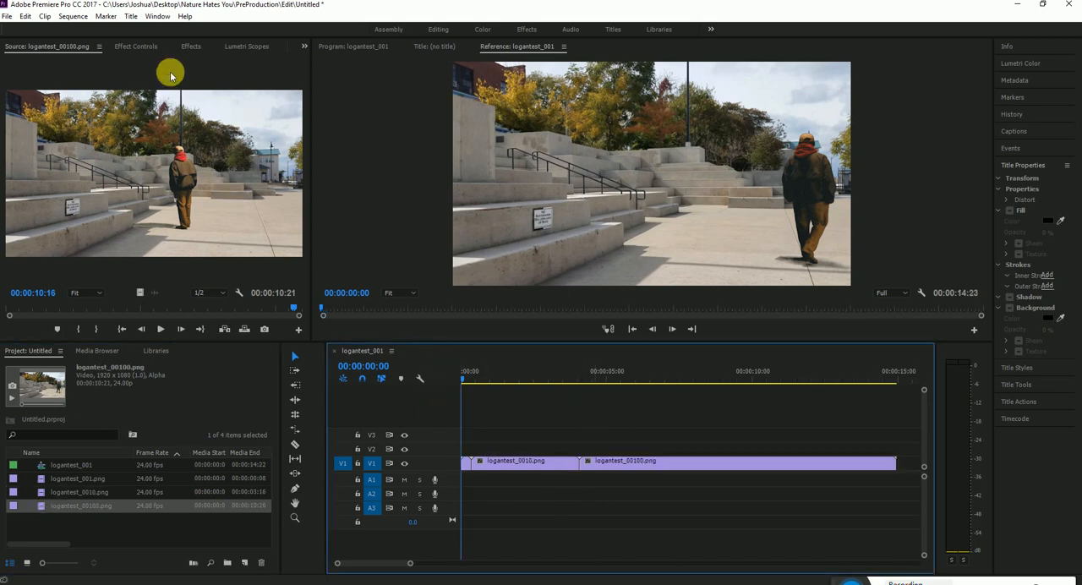
Open the media export settings for the logantest_001 sequence and set the format to H.264
click(7, 16)
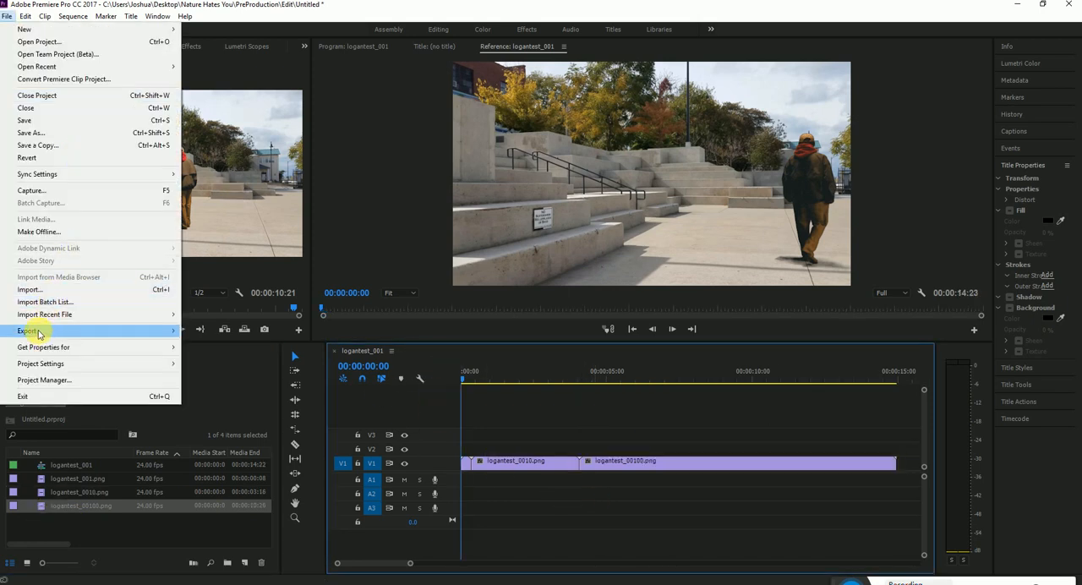
mouse_move(38, 331)
click(256, 333)
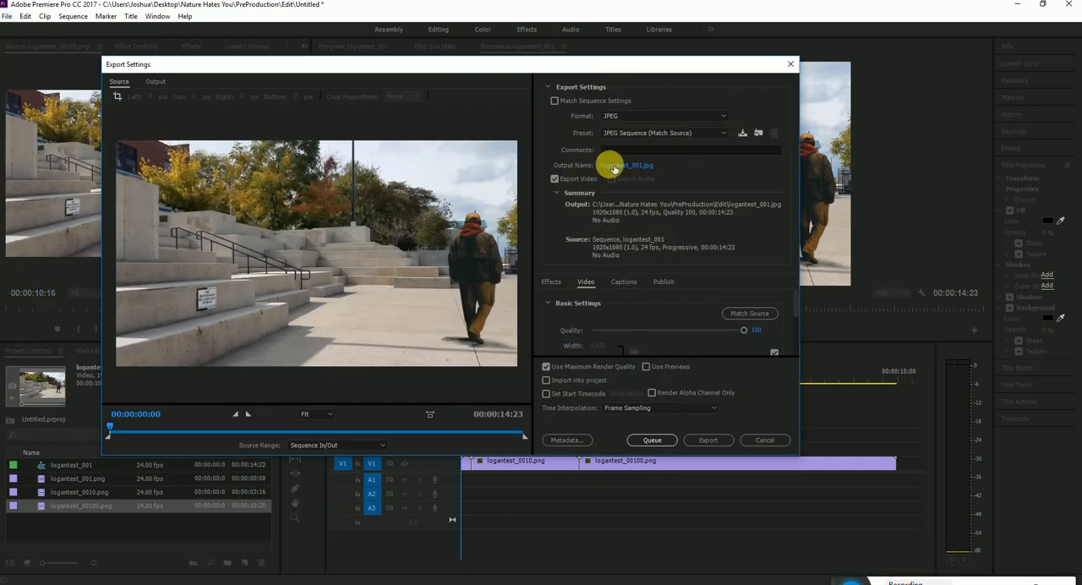
click(634, 116)
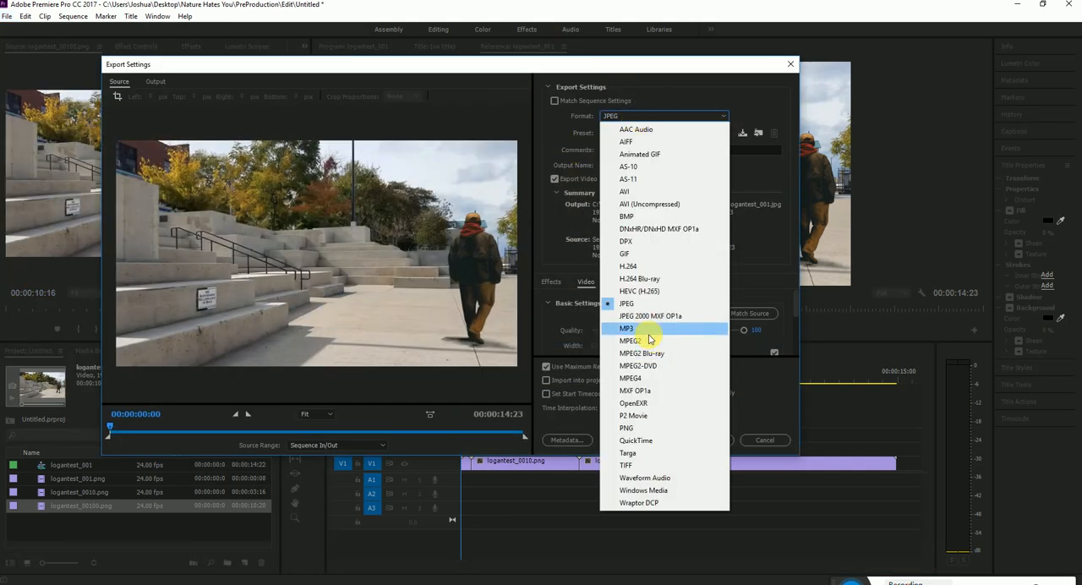
click(628, 266)
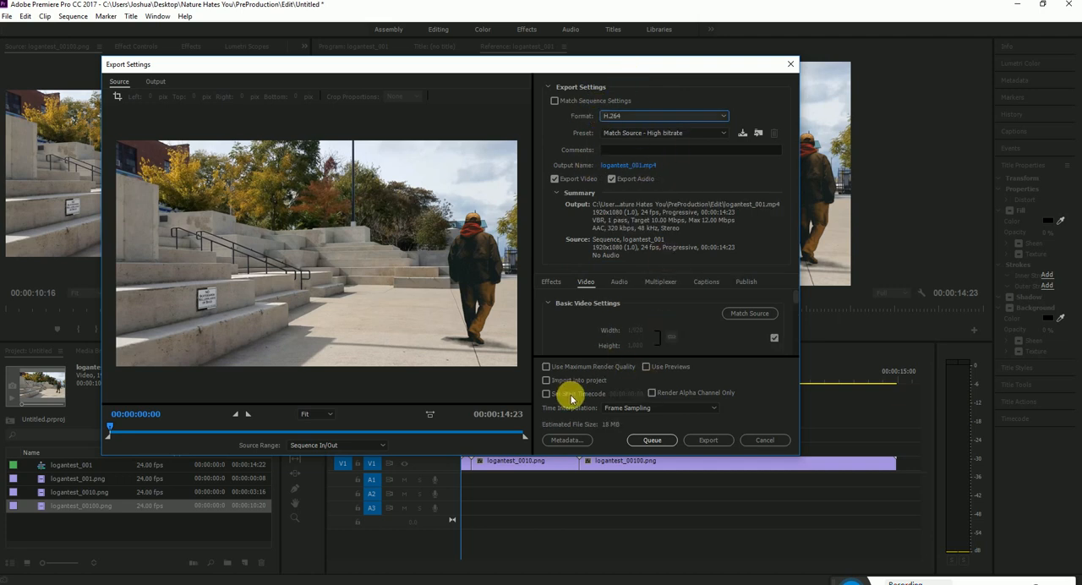
Enable maximum render quality and Render at Maximum Depth, and set the bitrate encoding to VBR, 2 pass
click(560, 367)
drag(795, 304, 799, 336)
click(565, 328)
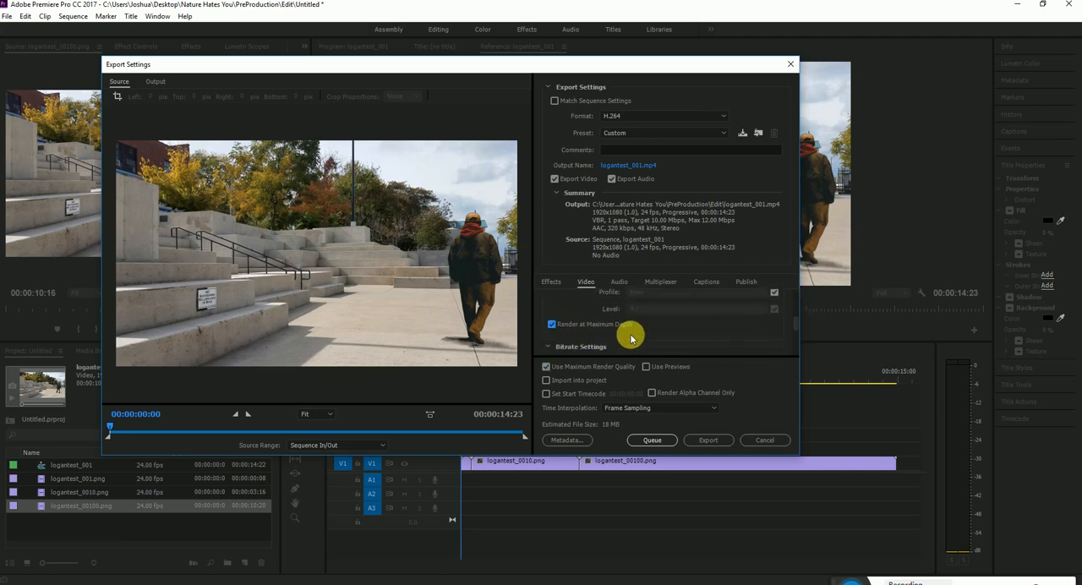
scroll(693, 338, down, 1)
click(667, 342)
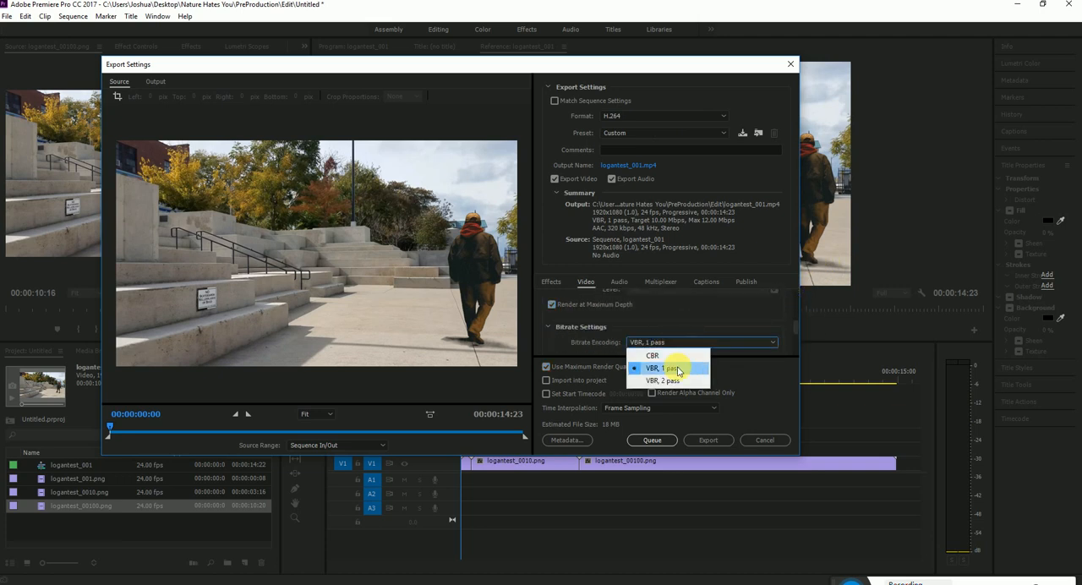
click(655, 379)
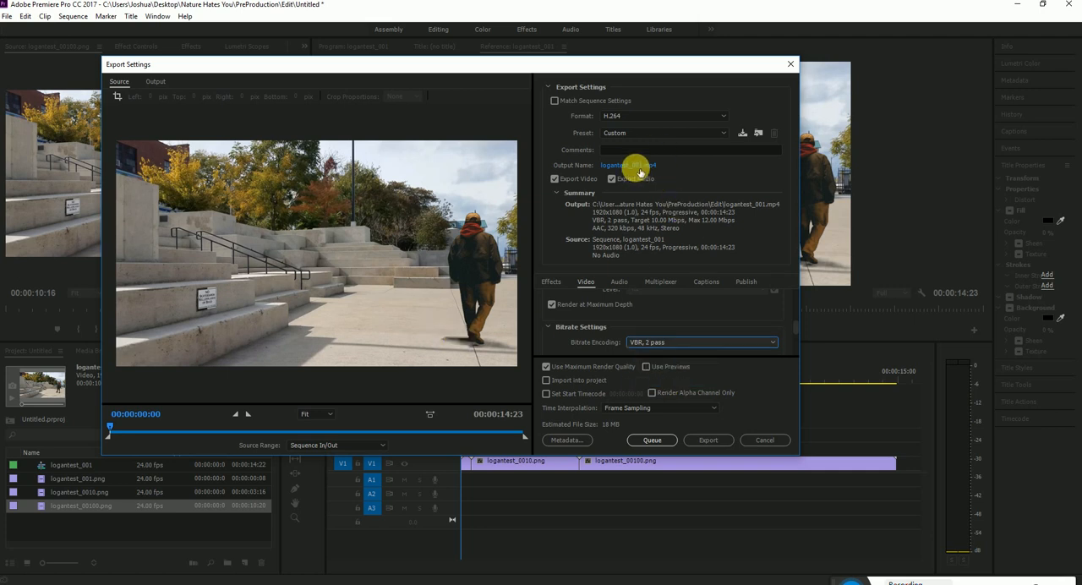
Set the output to logantest_001.mp4 in the Desktop's logan folder and export the video
click(636, 166)
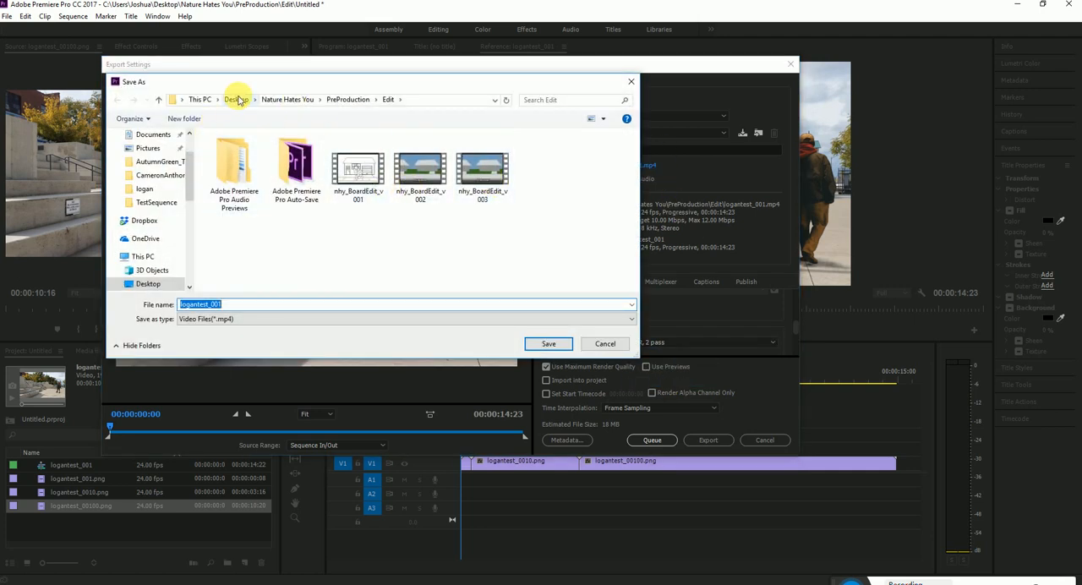
click(238, 100)
double_click(463, 245)
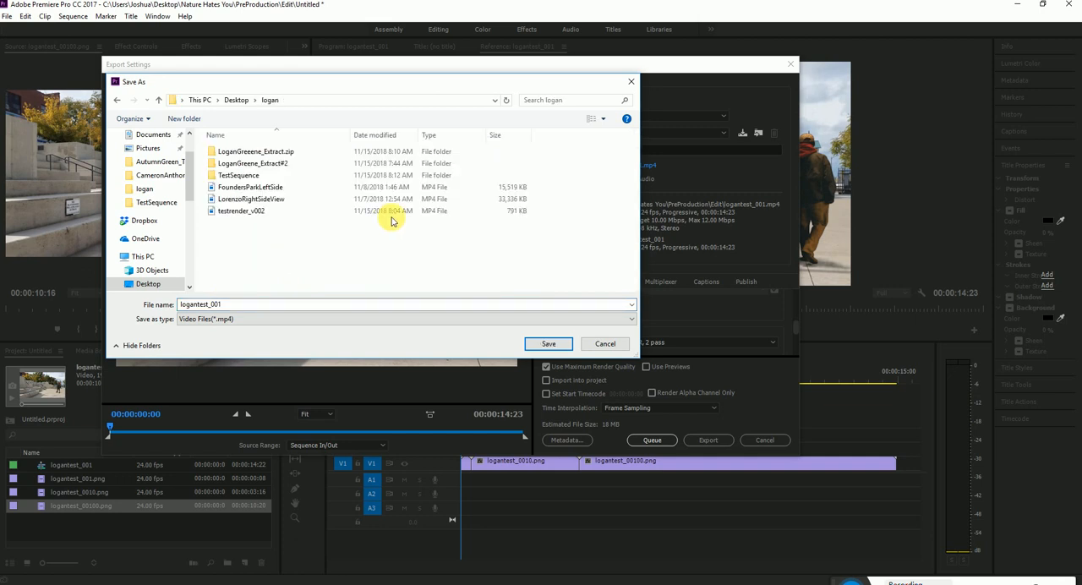
click(549, 345)
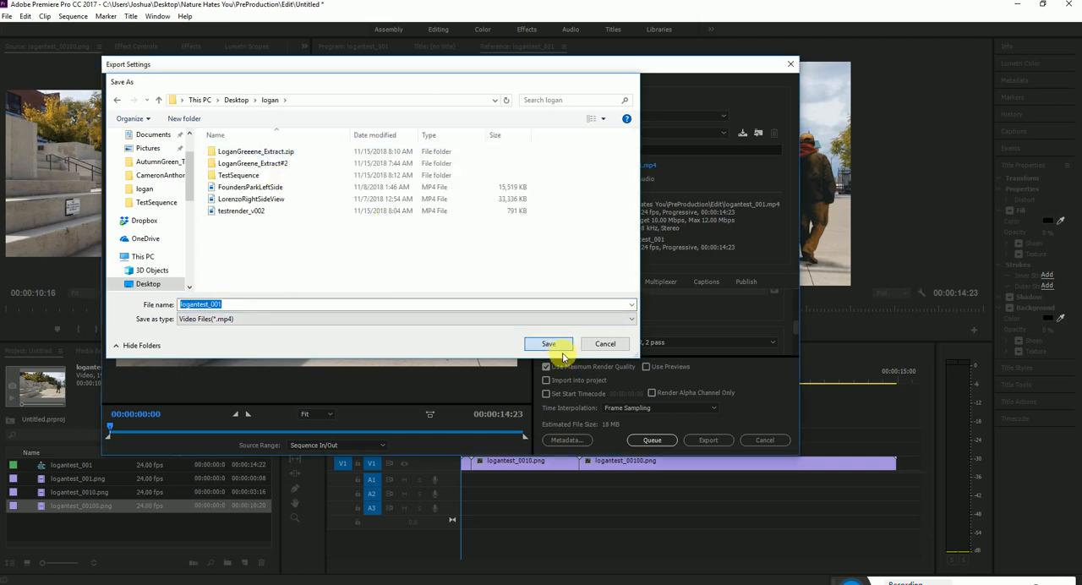
click(707, 439)
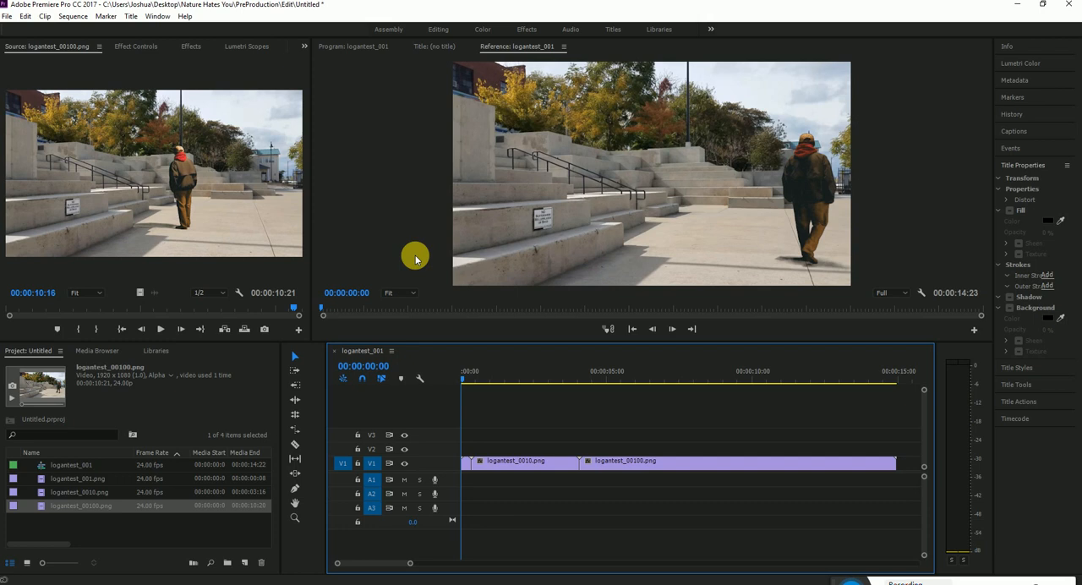
Switch to File Explorer and play the exported logantest_001 video from the Desktop's logan folder
click(365, 583)
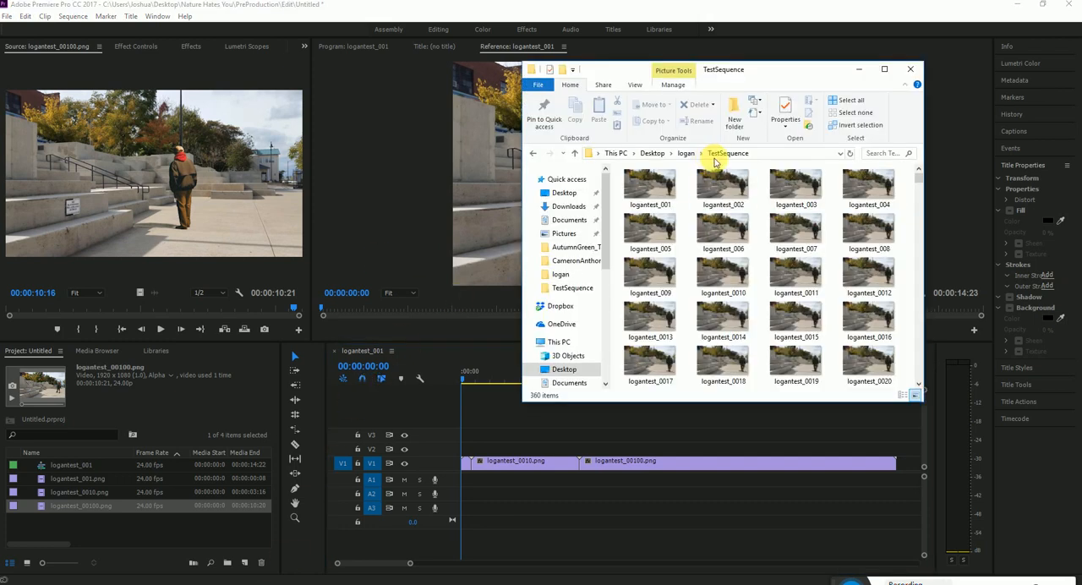
click(686, 153)
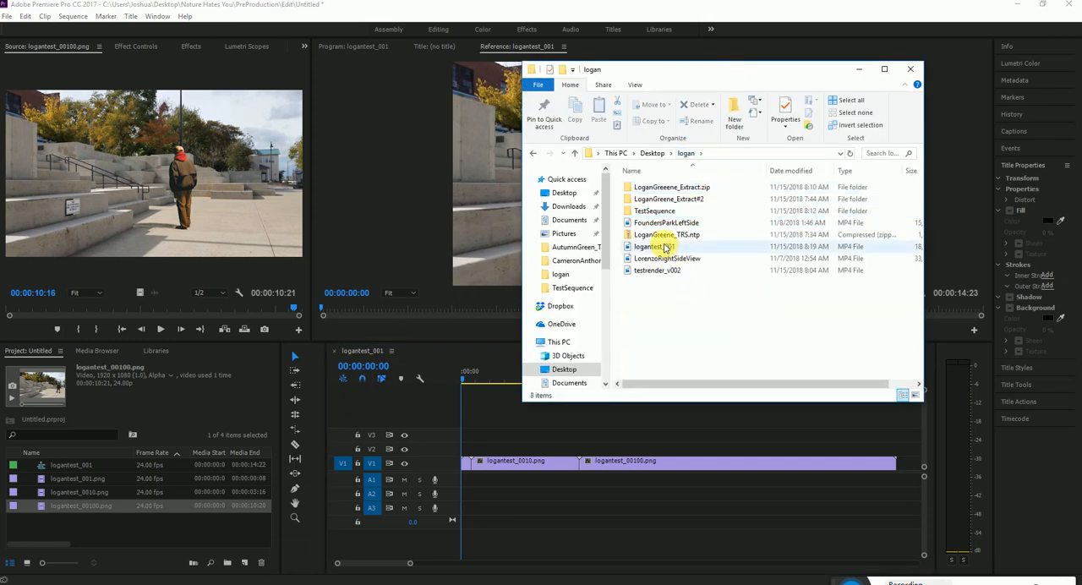
double_click(665, 247)
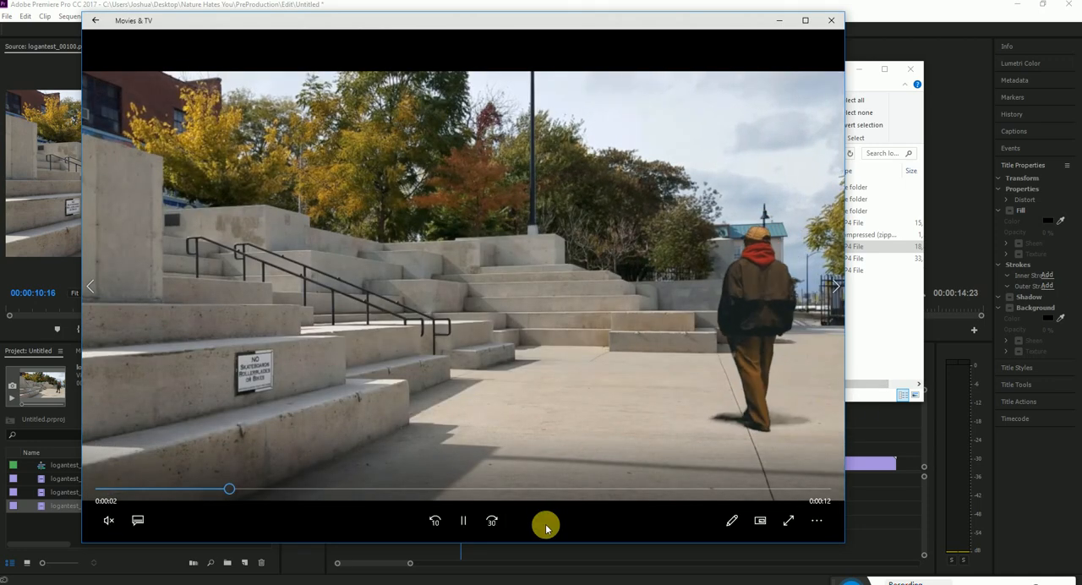
Review the composite by replaying the logantest_001 video from several points through to its end, and close the player
click(238, 494)
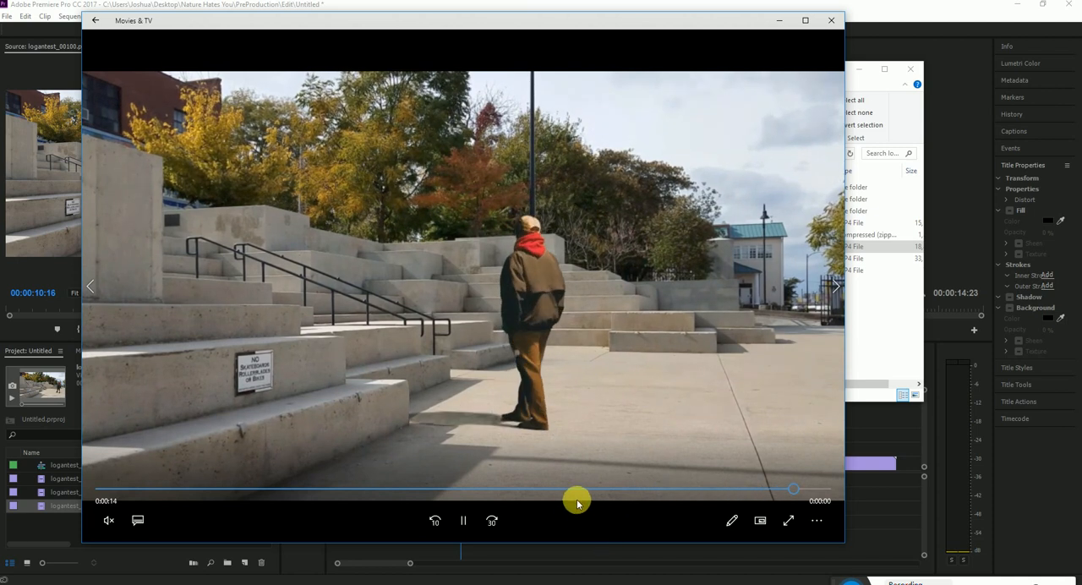
click(471, 489)
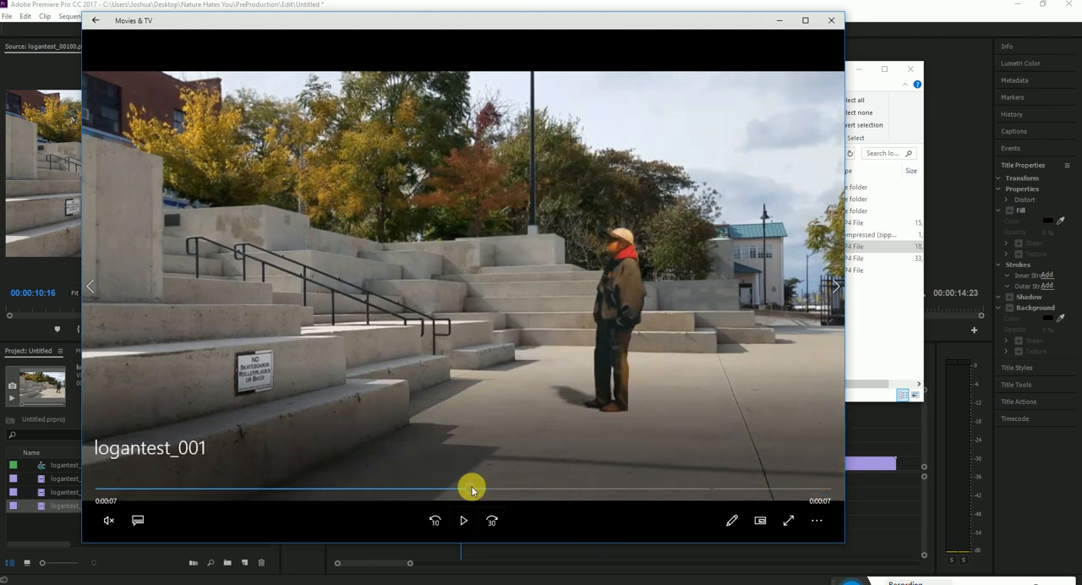
click(464, 519)
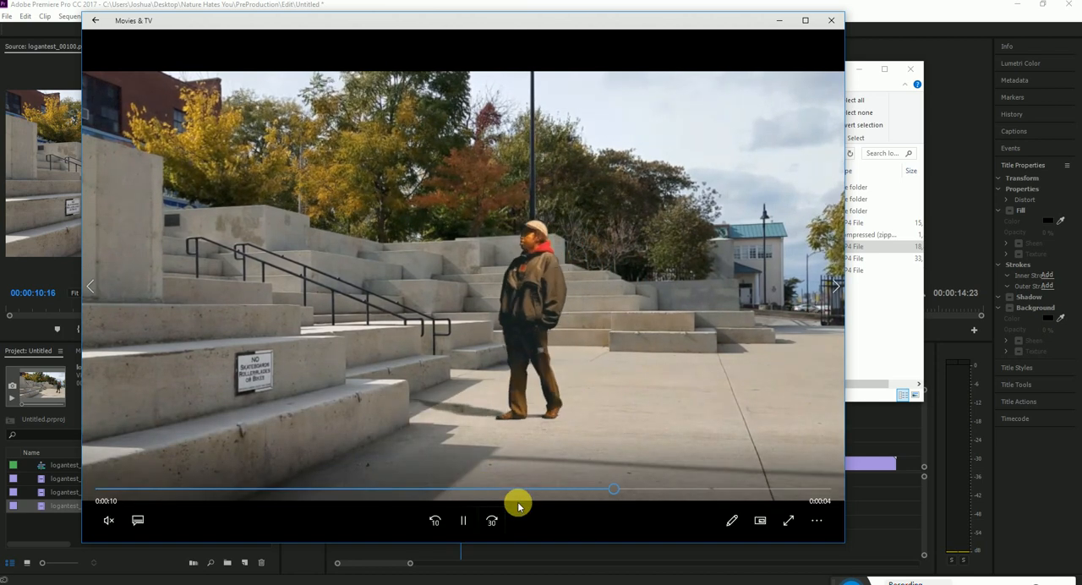
click(463, 524)
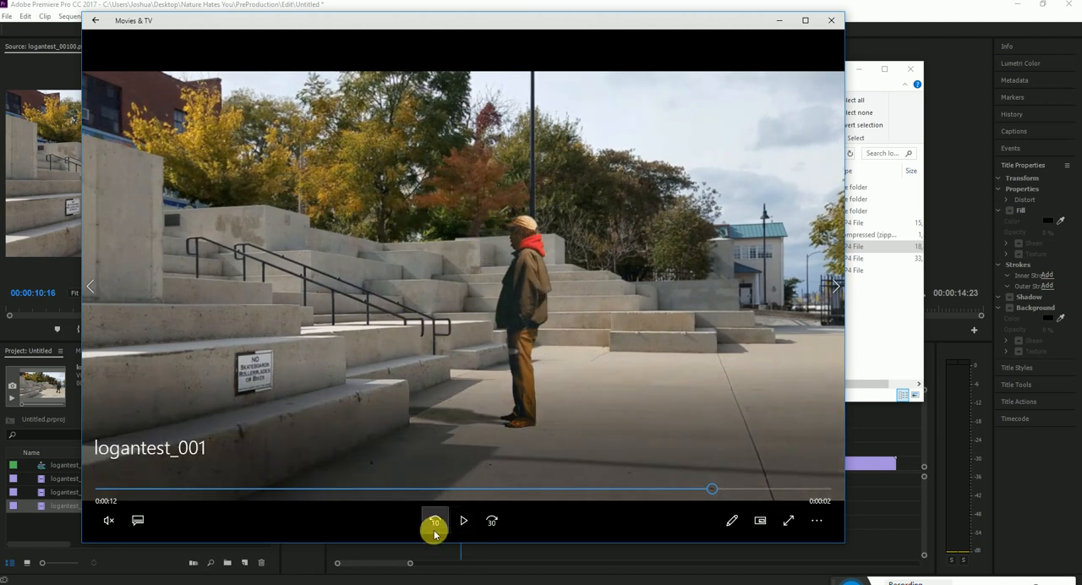
click(463, 520)
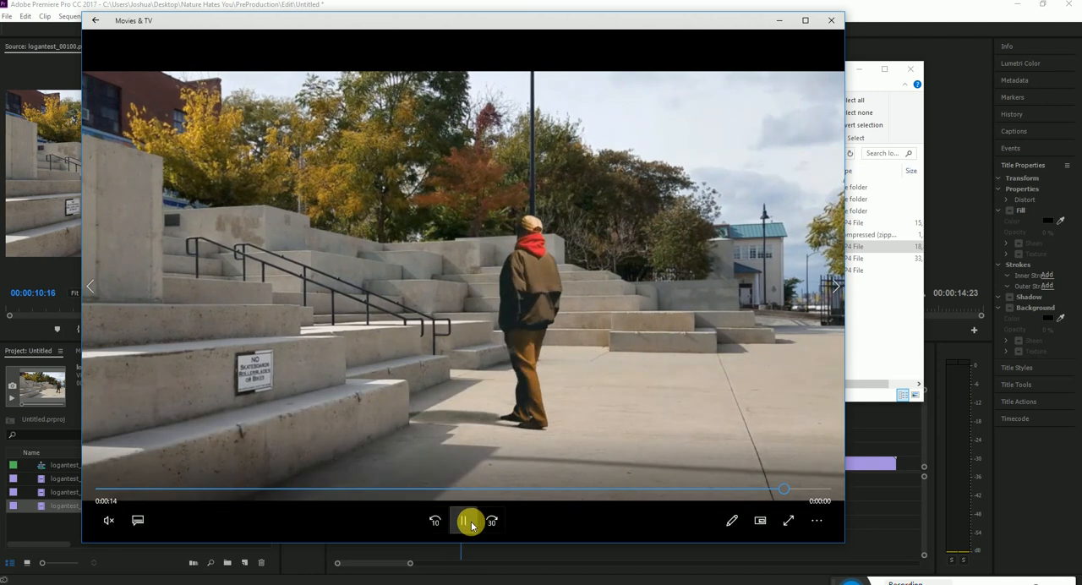
click(831, 19)
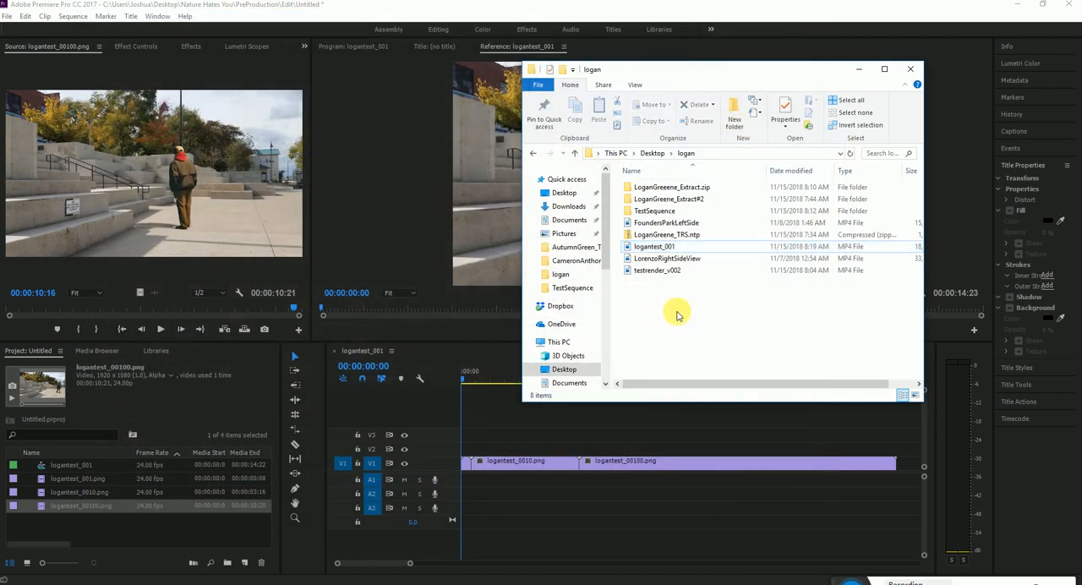
Check the frame size and frame rate in the detailed properties of the LorenzoRightSideView video
click(638, 258)
right_click(672, 260)
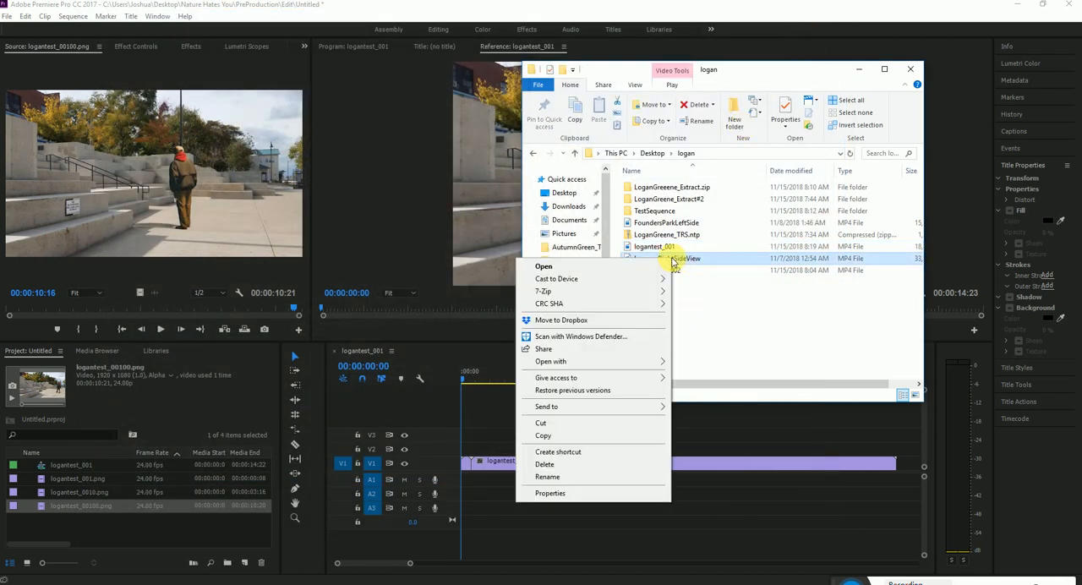
click(560, 494)
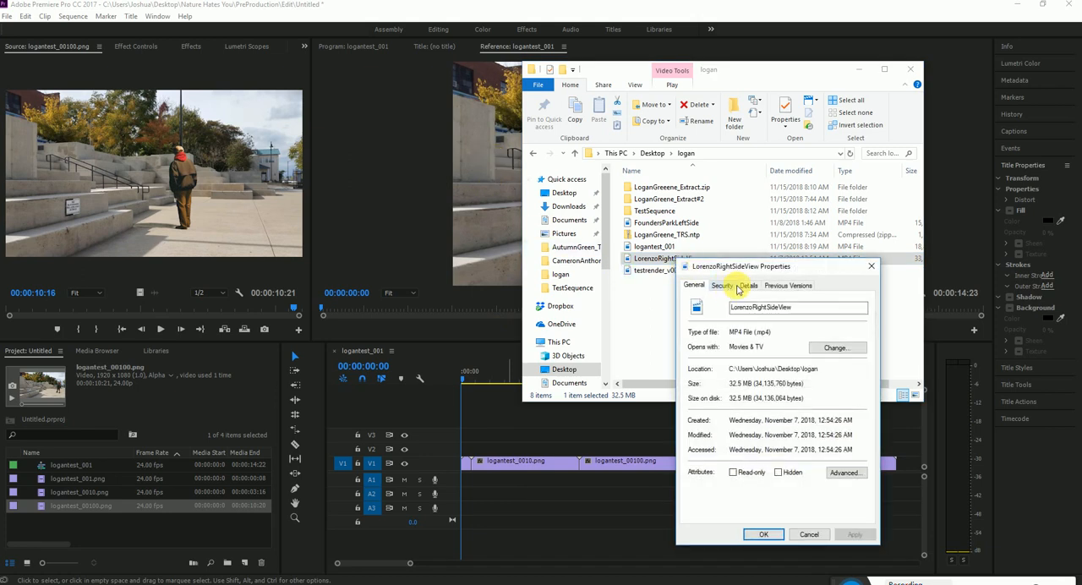
click(748, 285)
drag(776, 271, 432, 245)
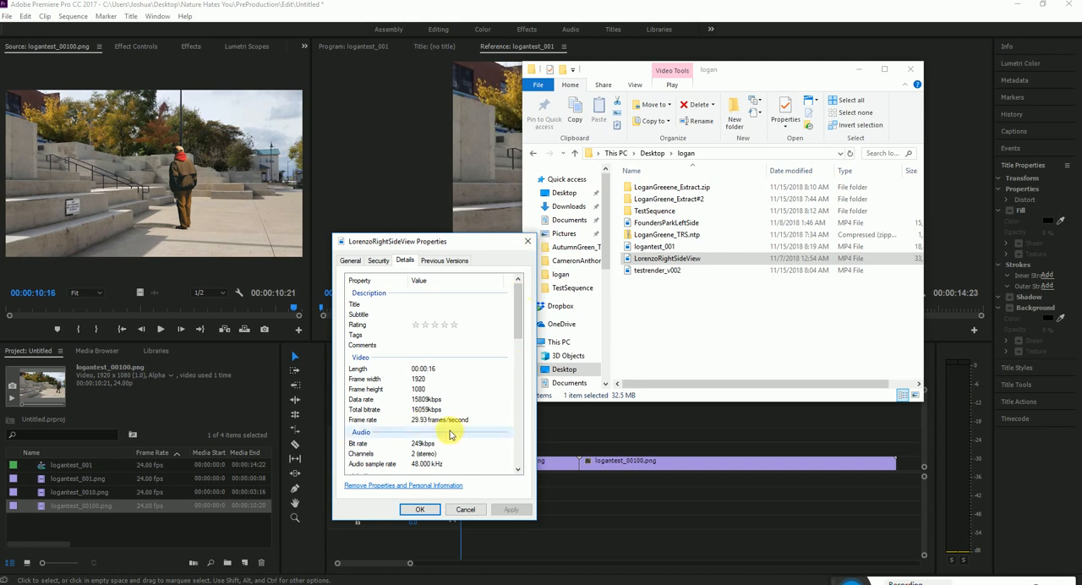
click(527, 241)
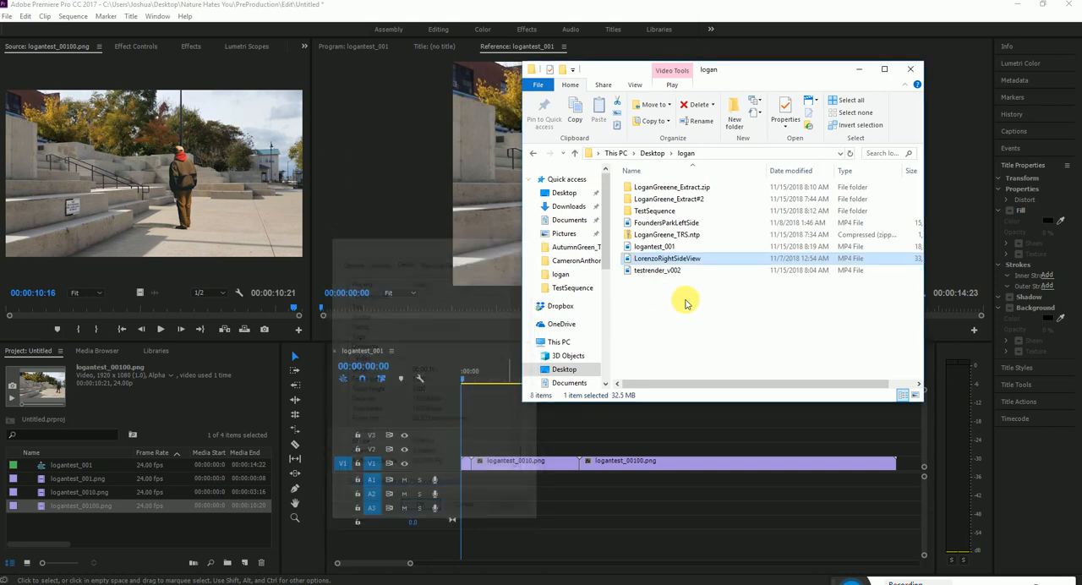
Check the frame size and frame rate in the detailed properties of the FoundersParkLeftSide video
click(667, 223)
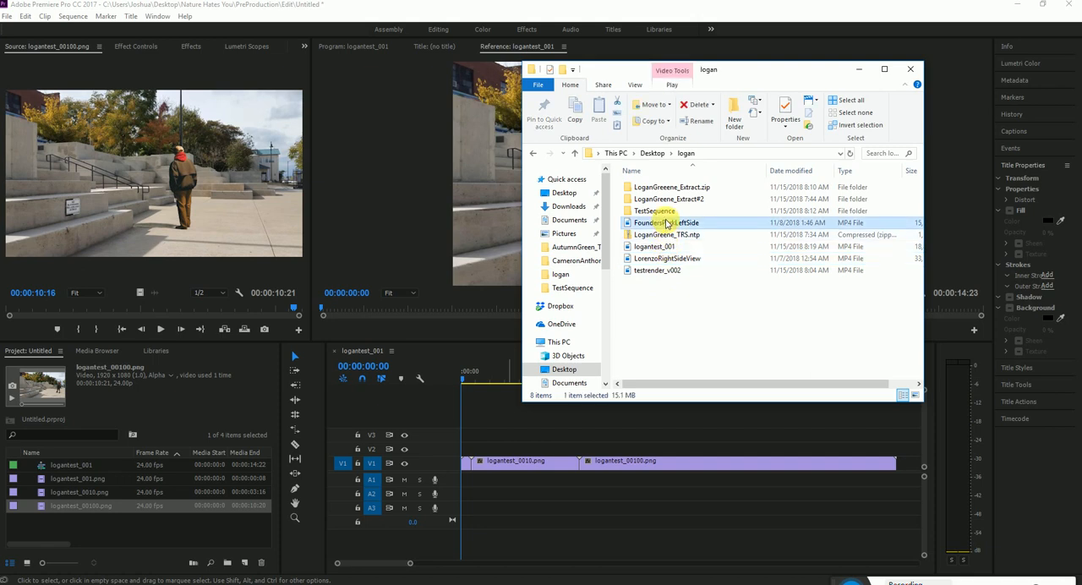
right_click(666, 224)
click(592, 456)
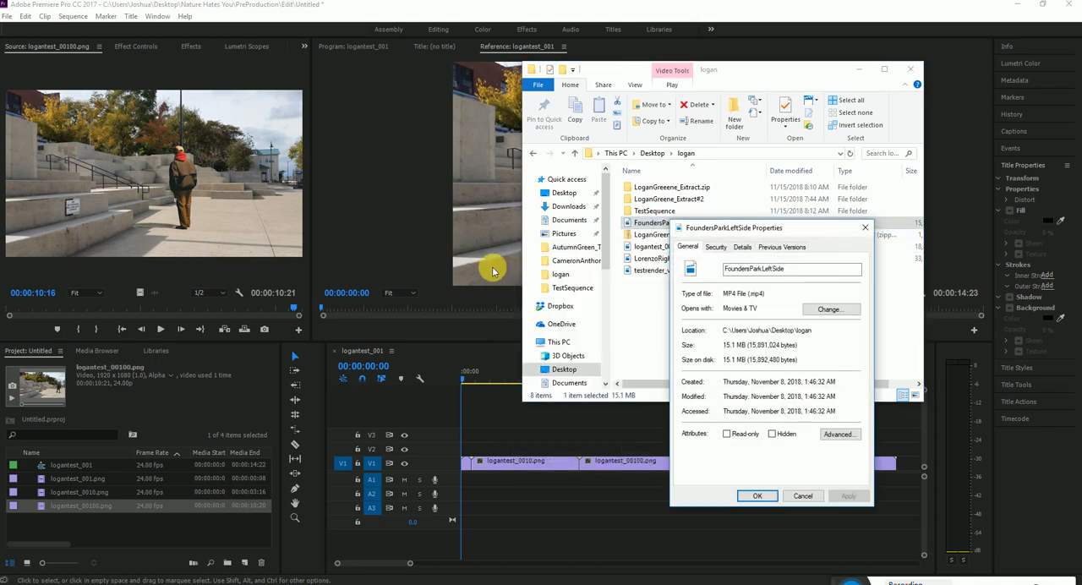
click(742, 247)
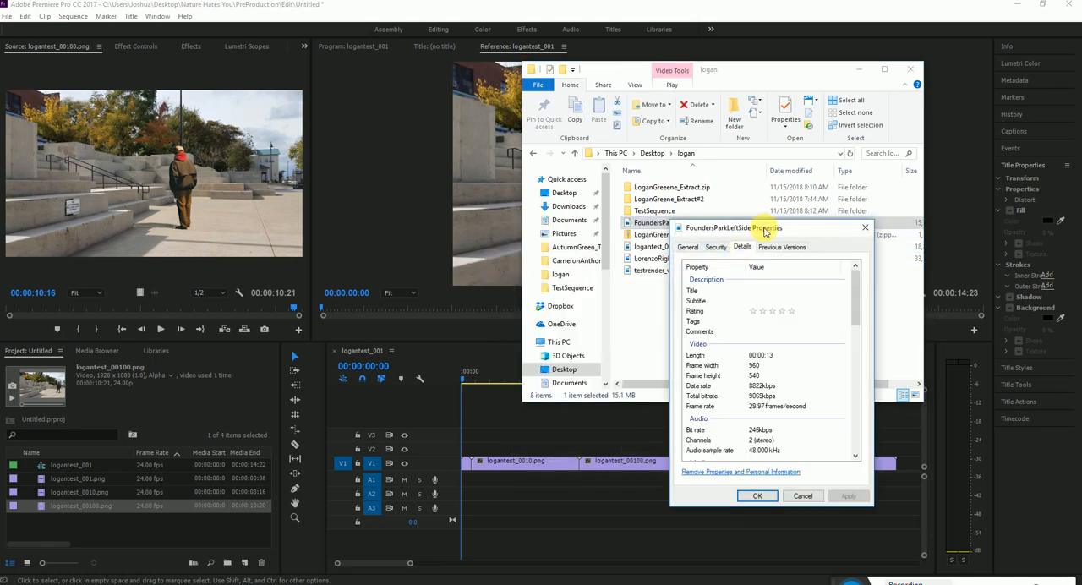
drag(765, 230, 405, 211)
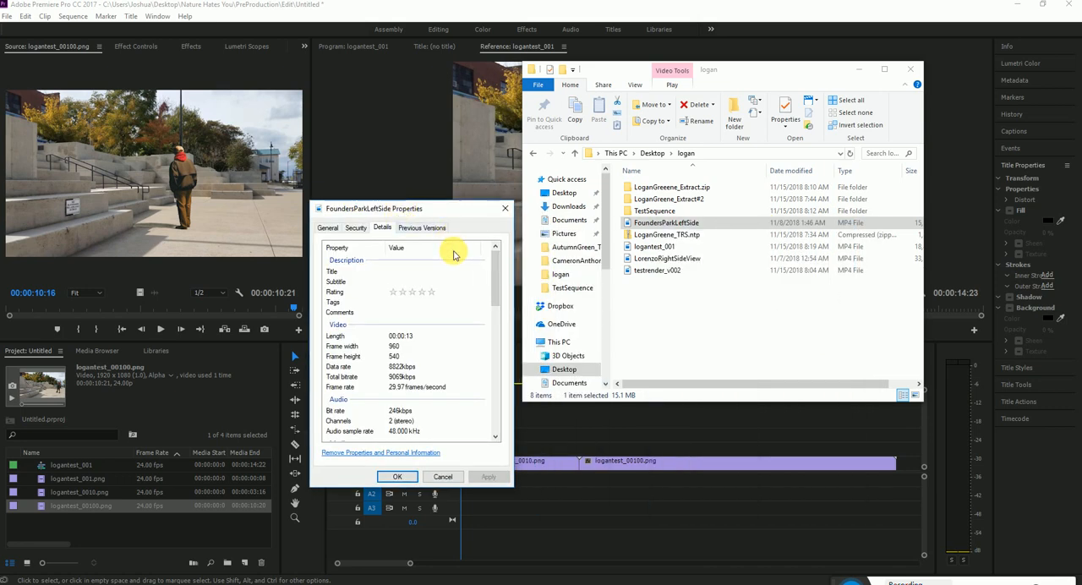
mouse_move(497, 287)
mouse_down()
mouse_move(500, 320)
mouse_move(499, 270)
mouse_up()
click(505, 208)
click(676, 290)
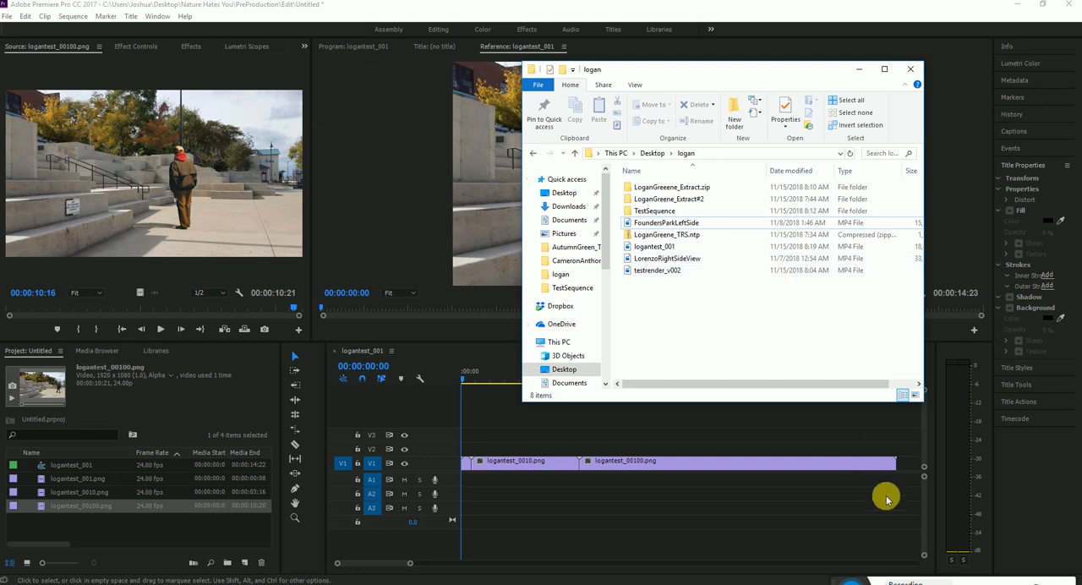
Close Premiere Pro without saving the Untitled project, and close Natron together with its console window
click(833, 573)
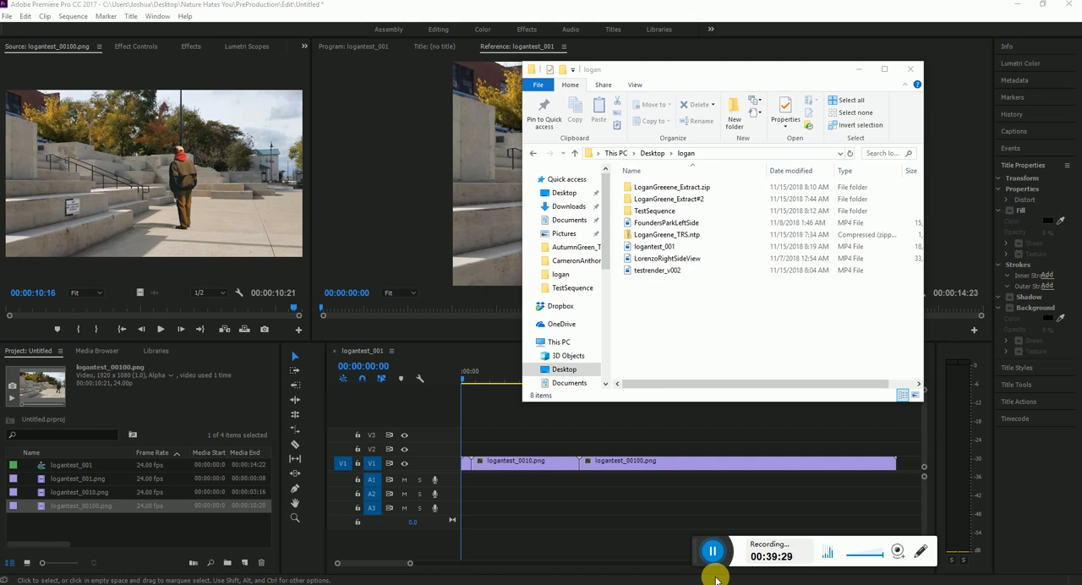
click(1066, 4)
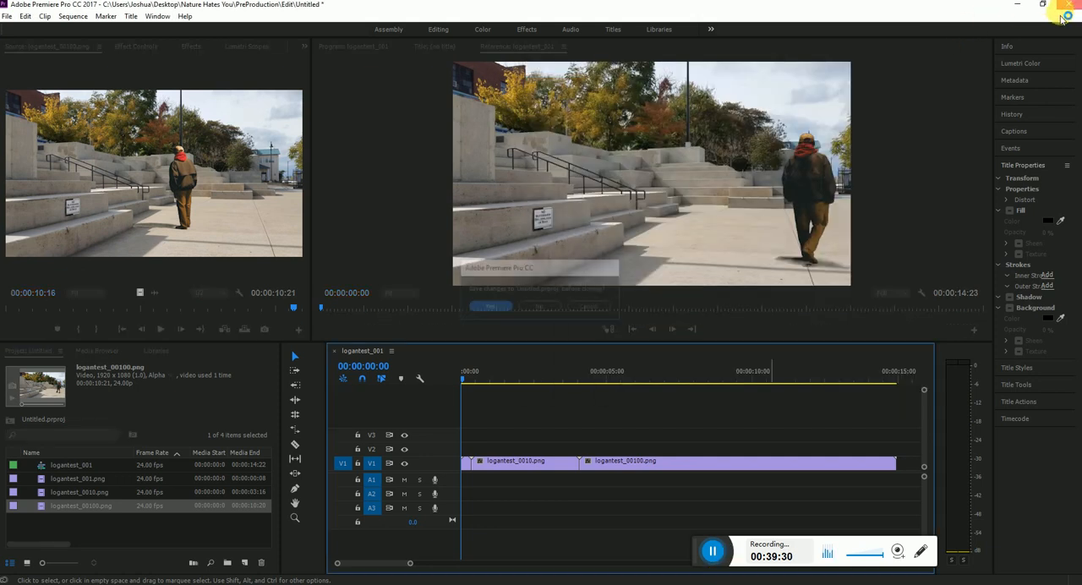
click(546, 304)
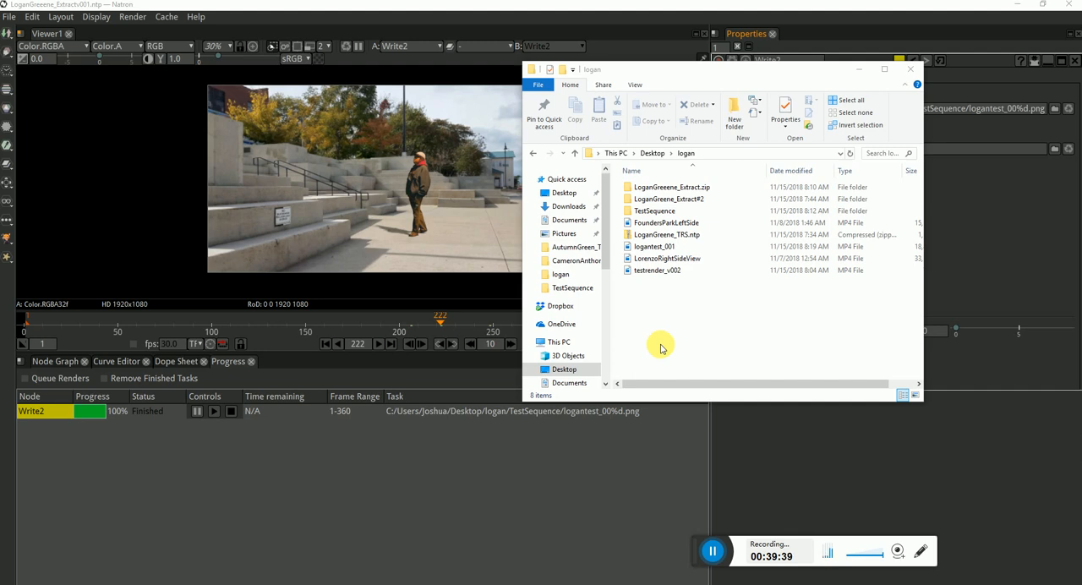
click(1066, 4)
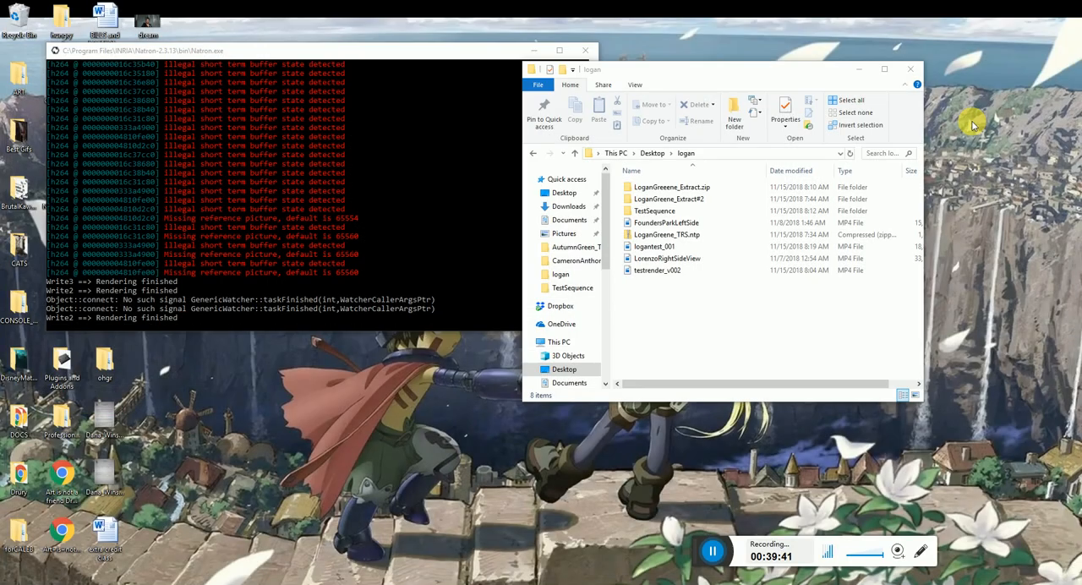
click(585, 51)
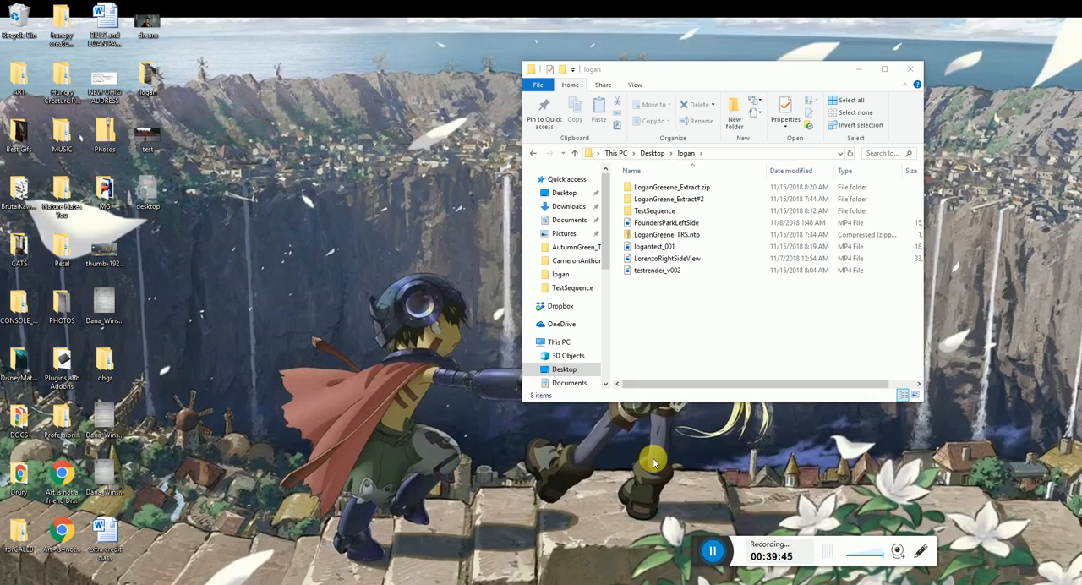
Delete all videos and subfolders from the logan folder, keeping only the original TRS.ntp archive
click(662, 240)
drag(673, 290, 651, 253)
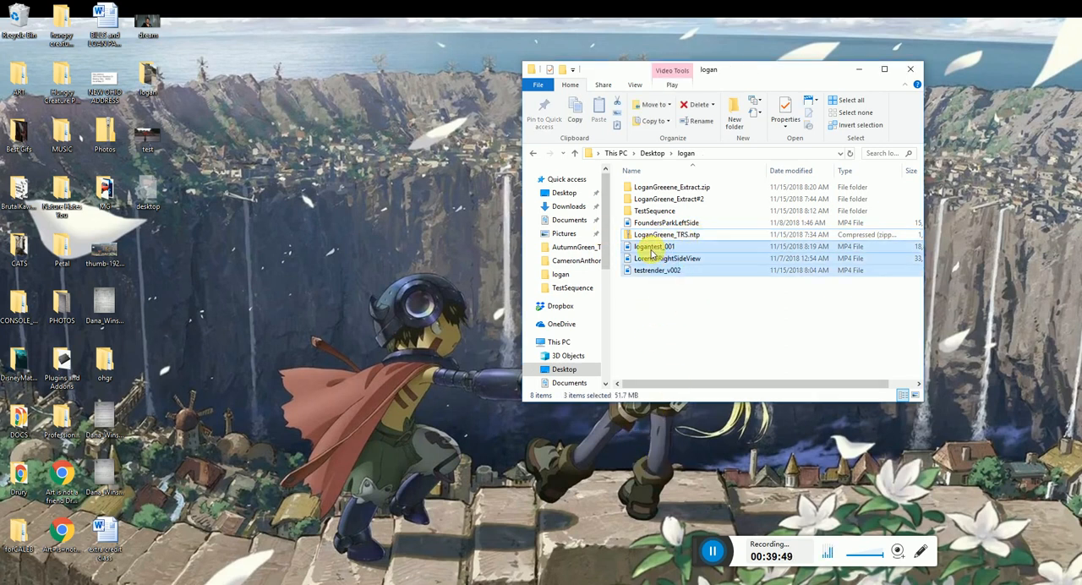
key(Delete)
click(647, 187)
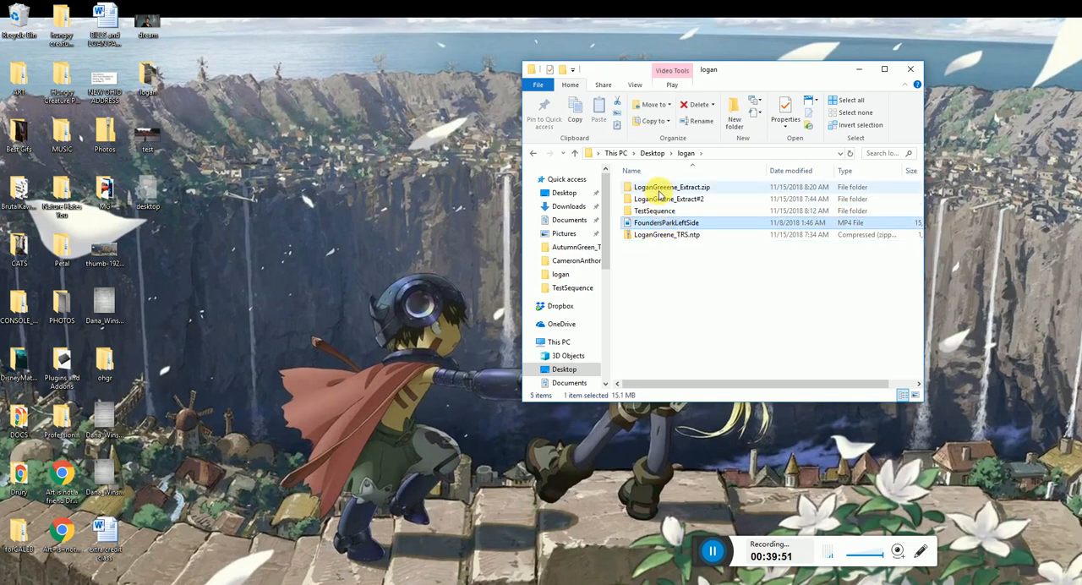
shift+click(670, 223)
key(Delete)
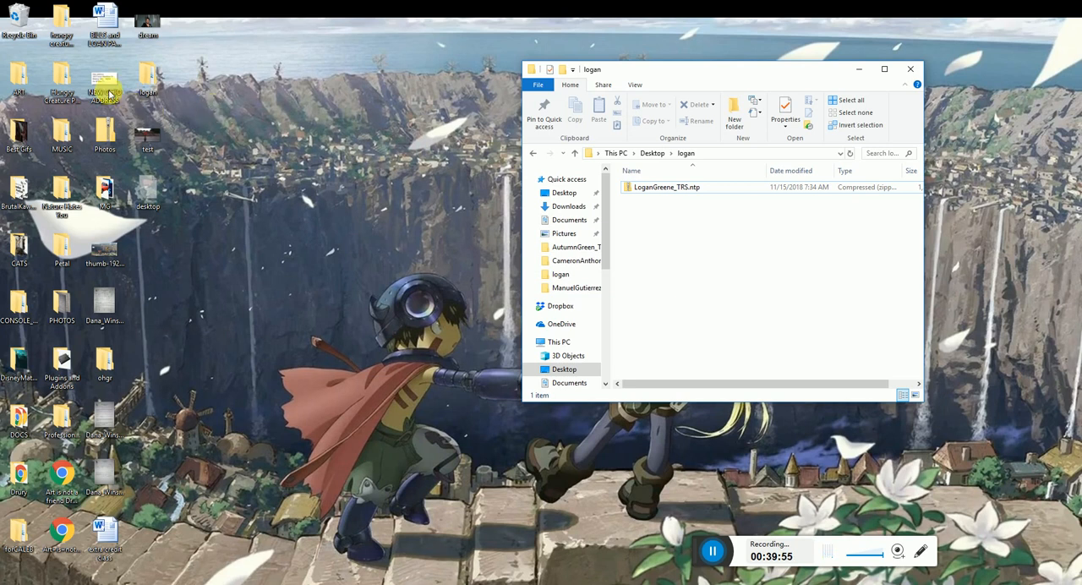
Empty the Recycle Bin, permanently deleting all of its items, and shift the logan folder window aside
right_click(21, 15)
click(33, 28)
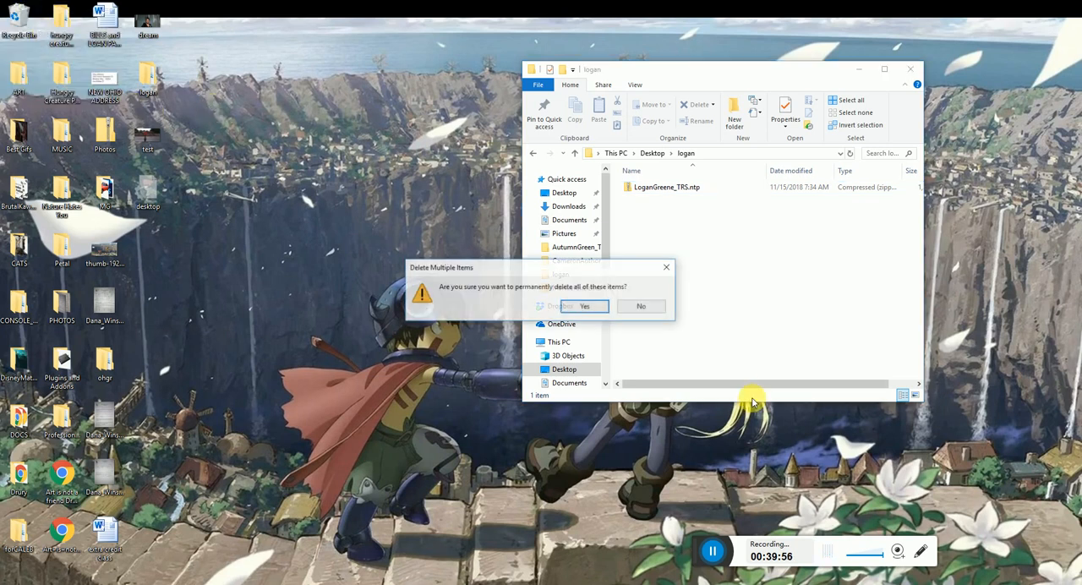
click(585, 304)
drag(615, 74, 486, 78)
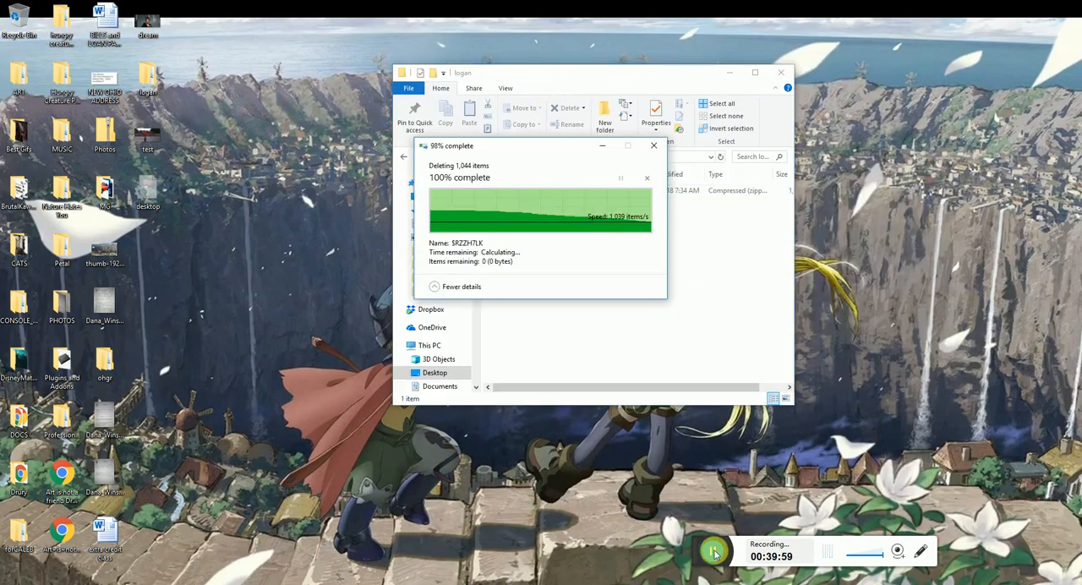